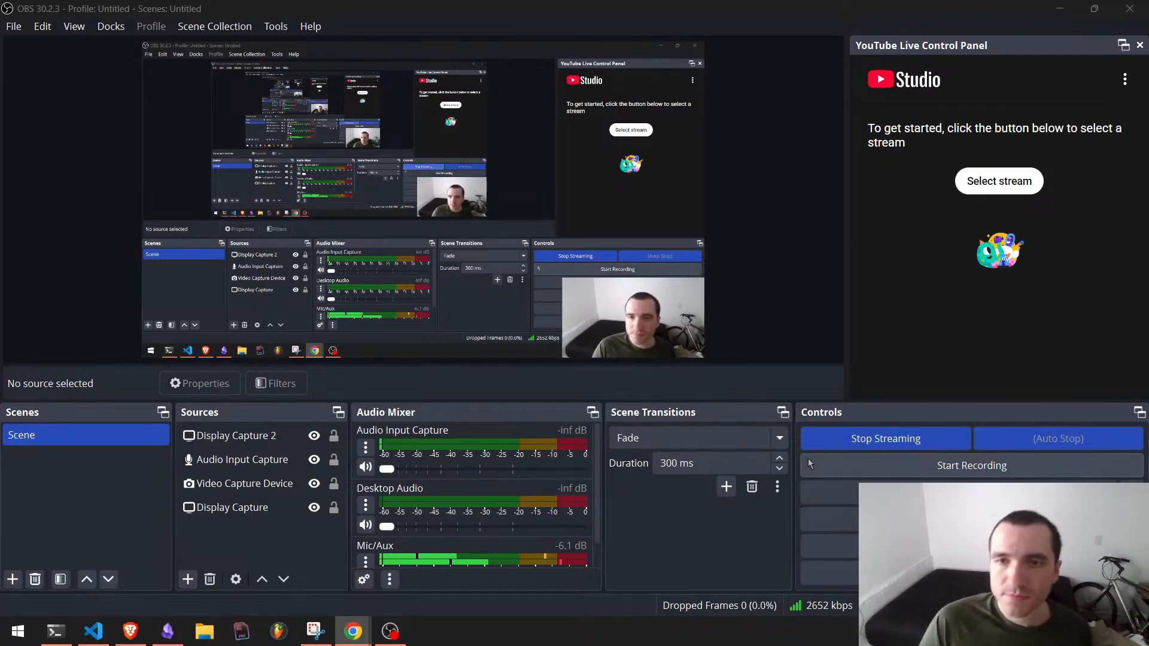
Start the recording, switch to the browser window with the Desmos sat2 graph and maximize it.
click(877, 473)
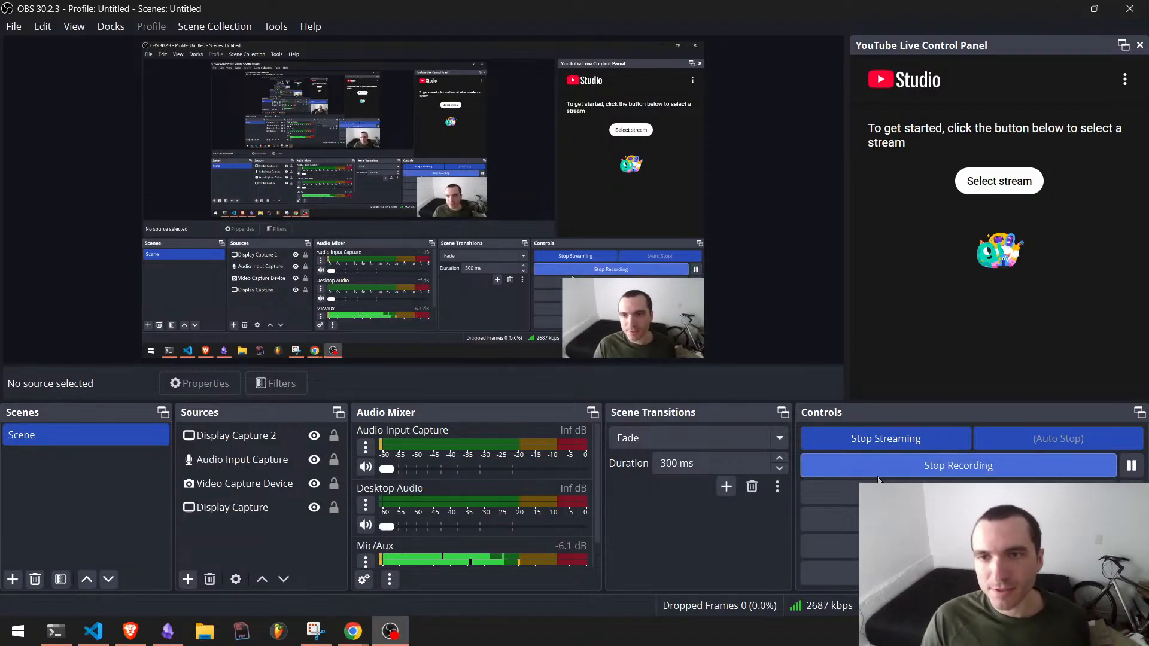
key(alt+Tab)
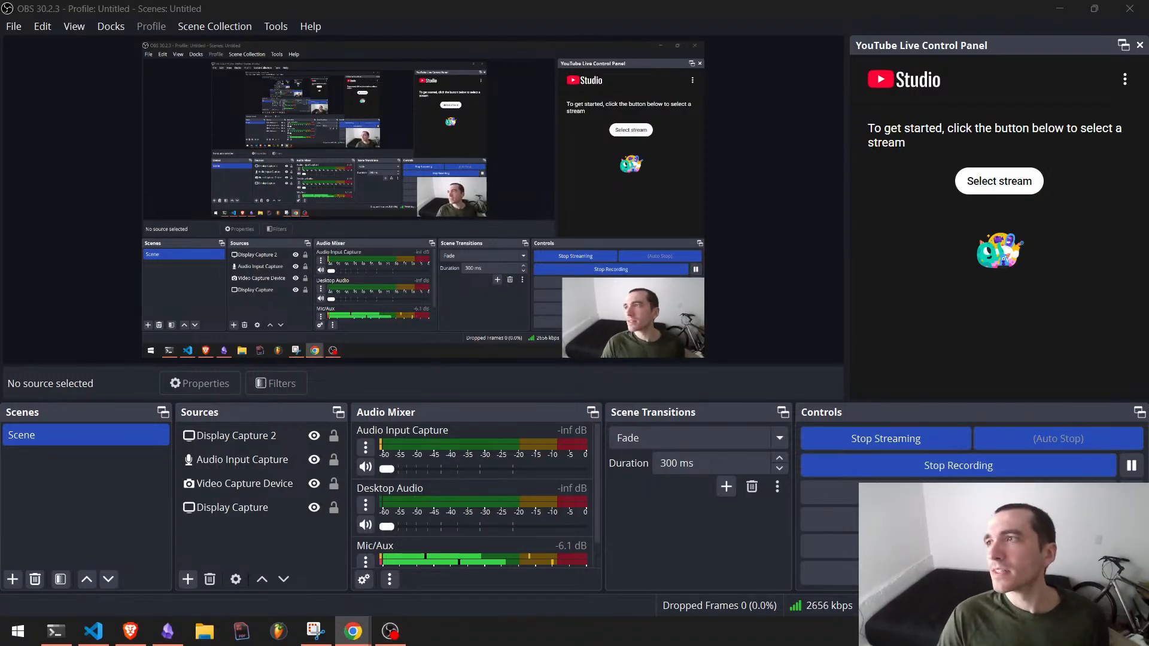
key(alt+Tab)
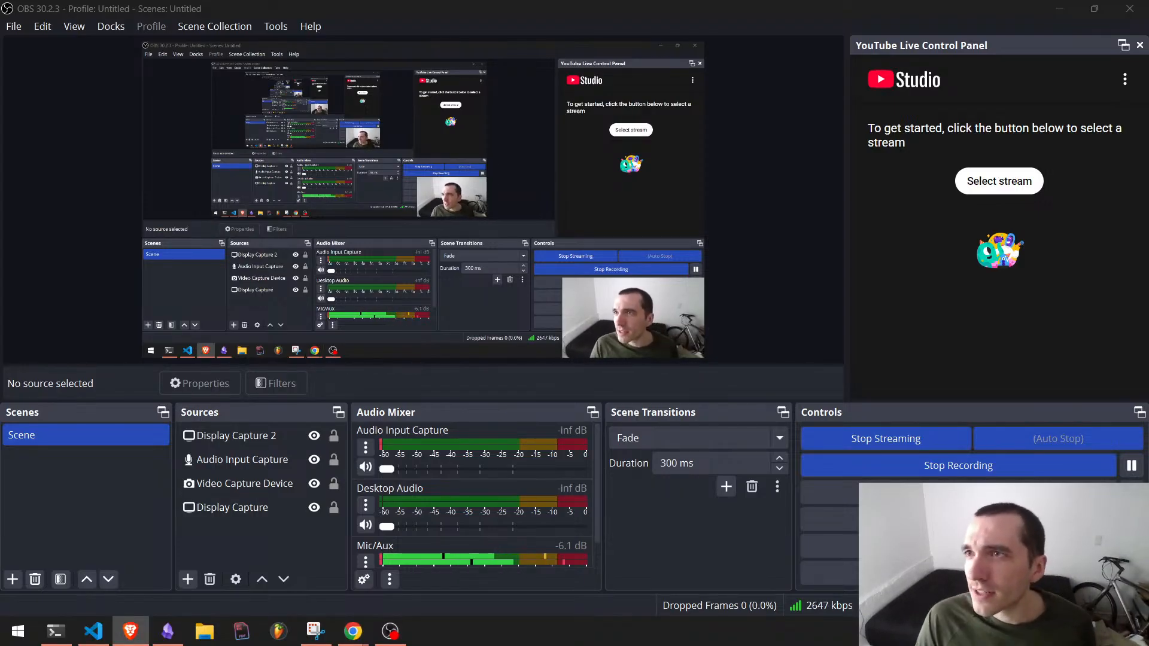
key(alt+Tab)
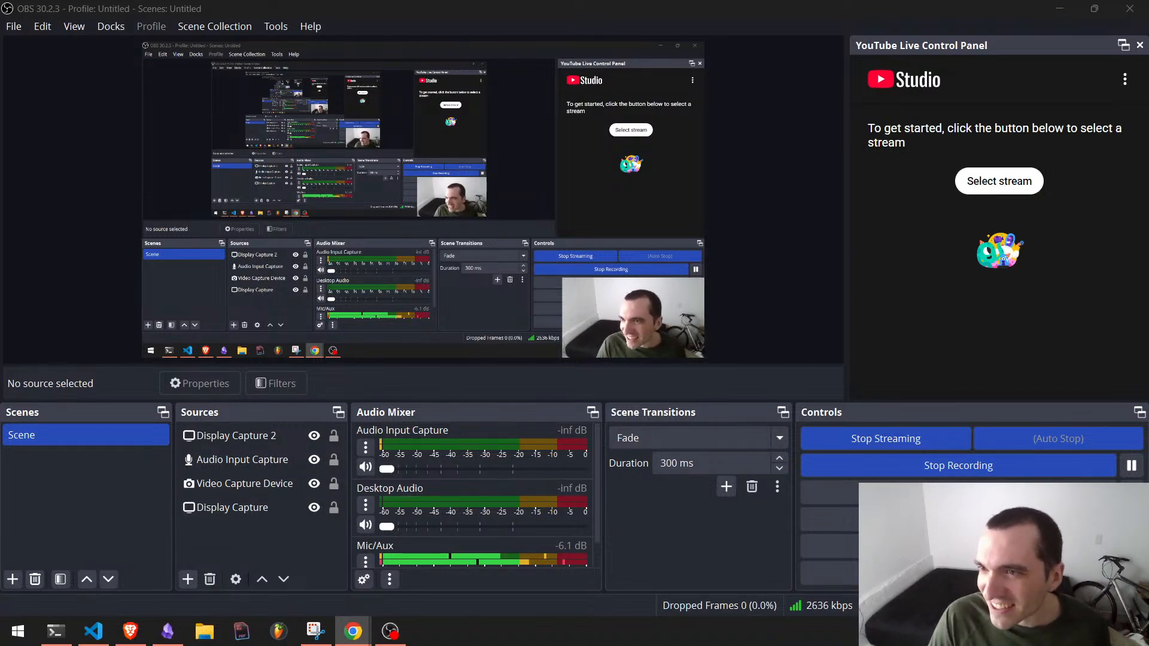
key(alt+Tab)
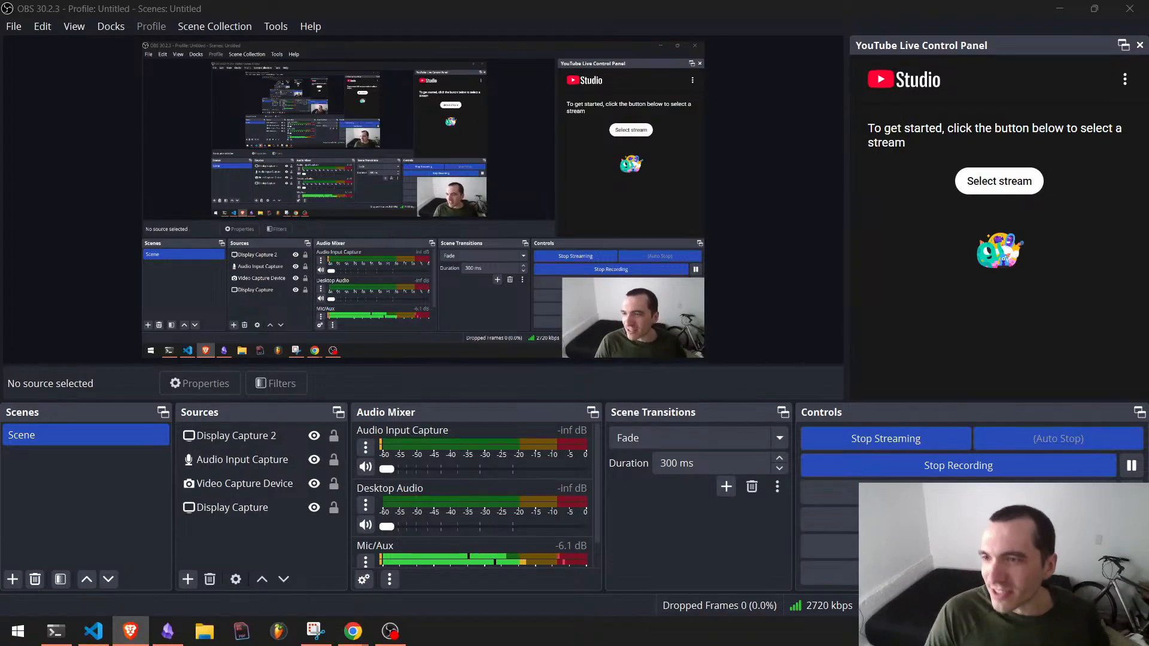
key(alt+Tab)
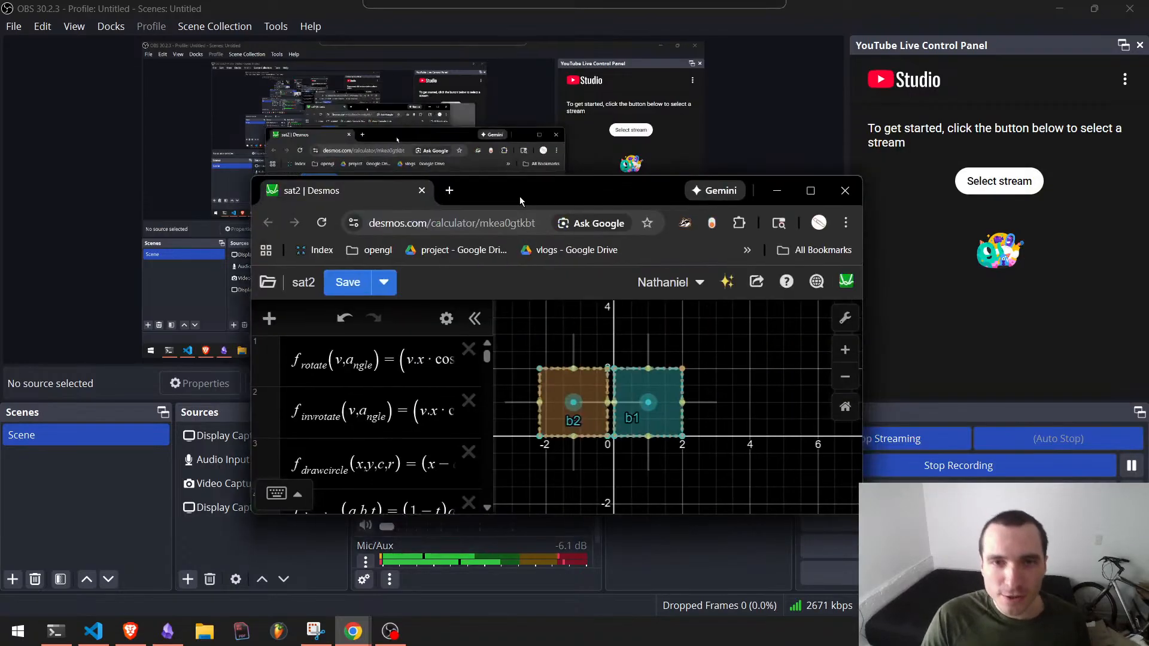
drag(519, 196, 501, 9)
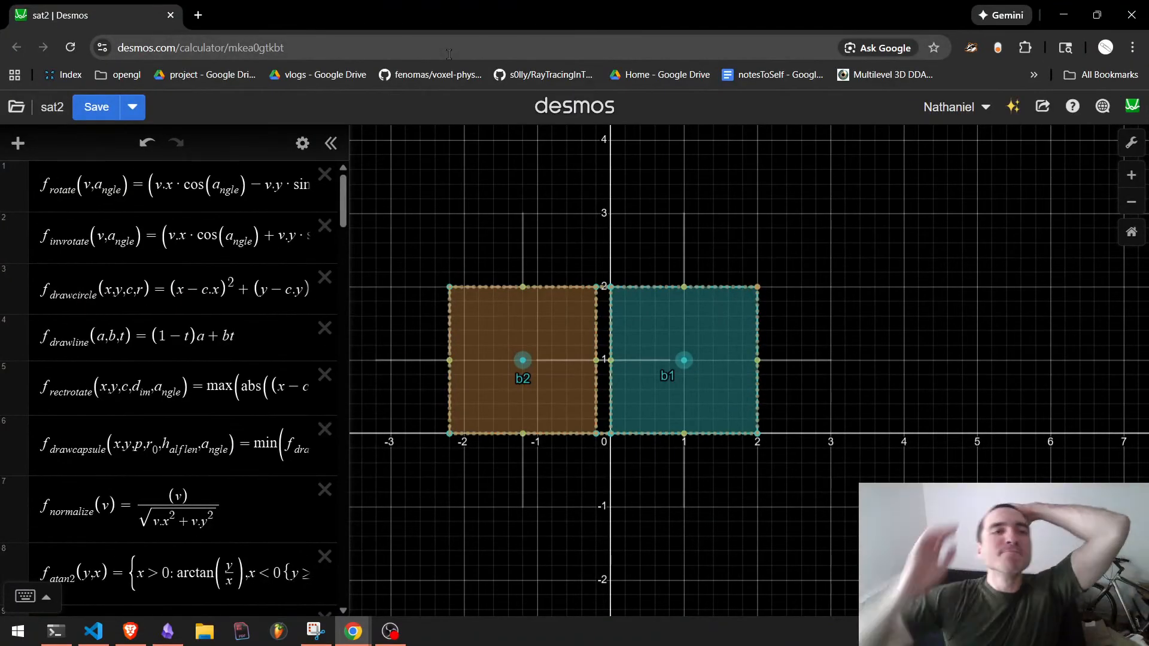
Move box b1 up and away from box b2, centring it at about (1.3, 1.15).
scroll(198, 438, down, 20)
scroll(198, 438, down, 20)
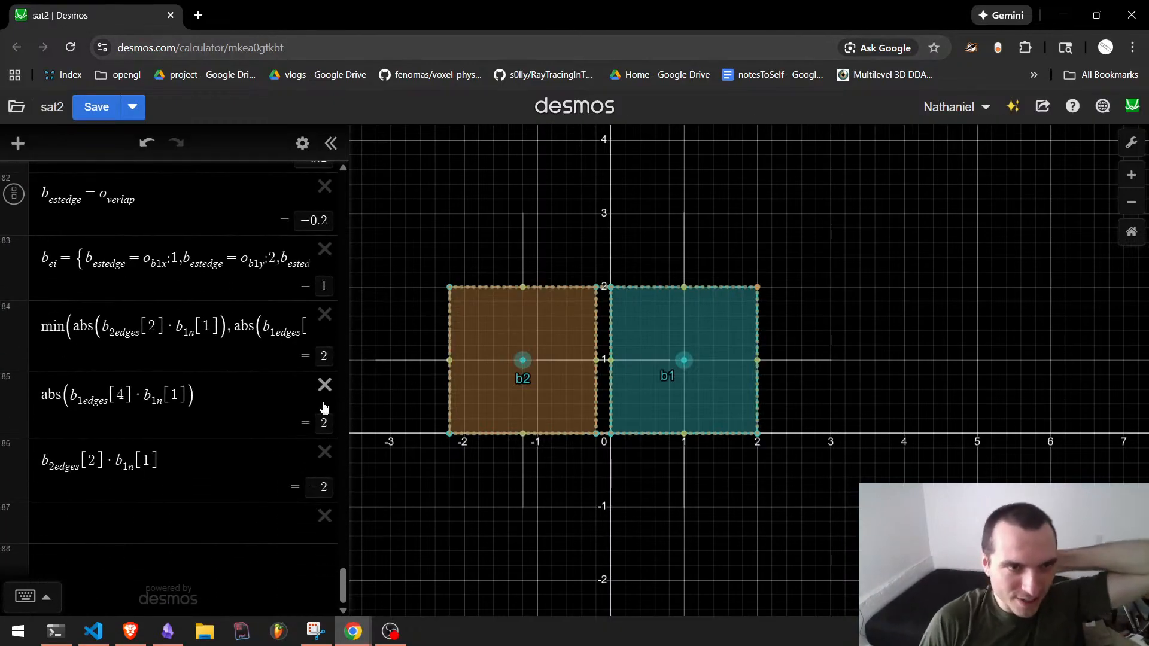
click(264, 455)
drag(680, 363, 706, 349)
scroll(138, 311, up, 5)
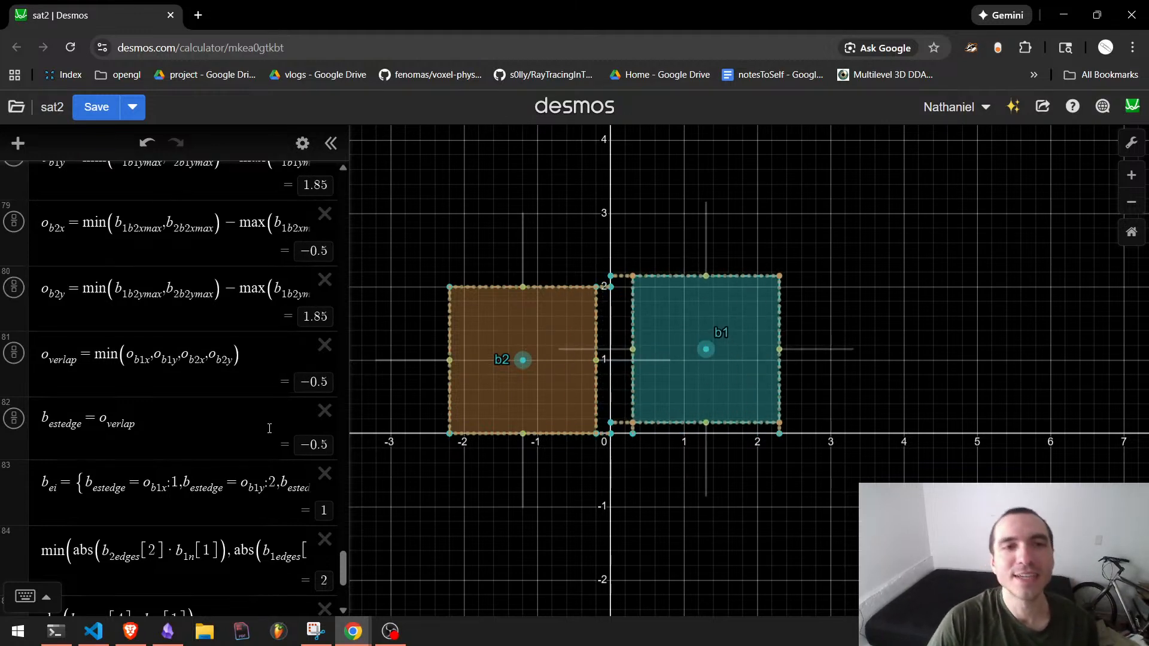
scroll(552, 433, up, 2)
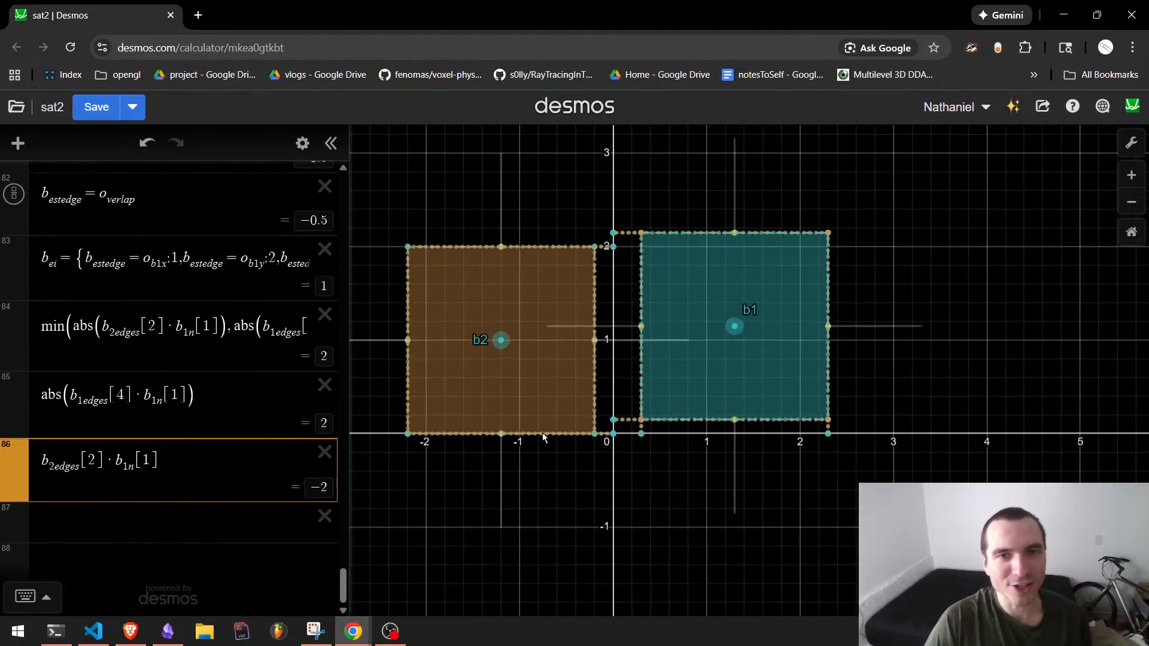
drag(542, 432, 584, 540)
scroll(149, 387, up, 1)
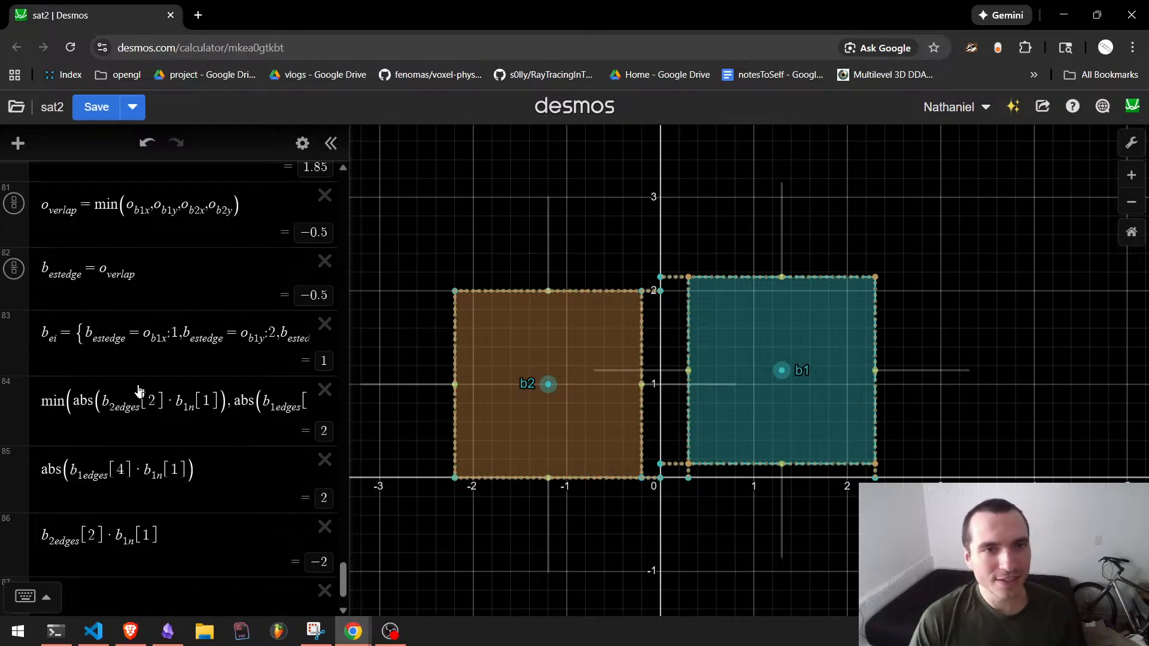
Examine the overlap conditions and their index values in the b_ei piecewise expression.
scroll(162, 395, up, 1)
scroll(156, 422, down, 1)
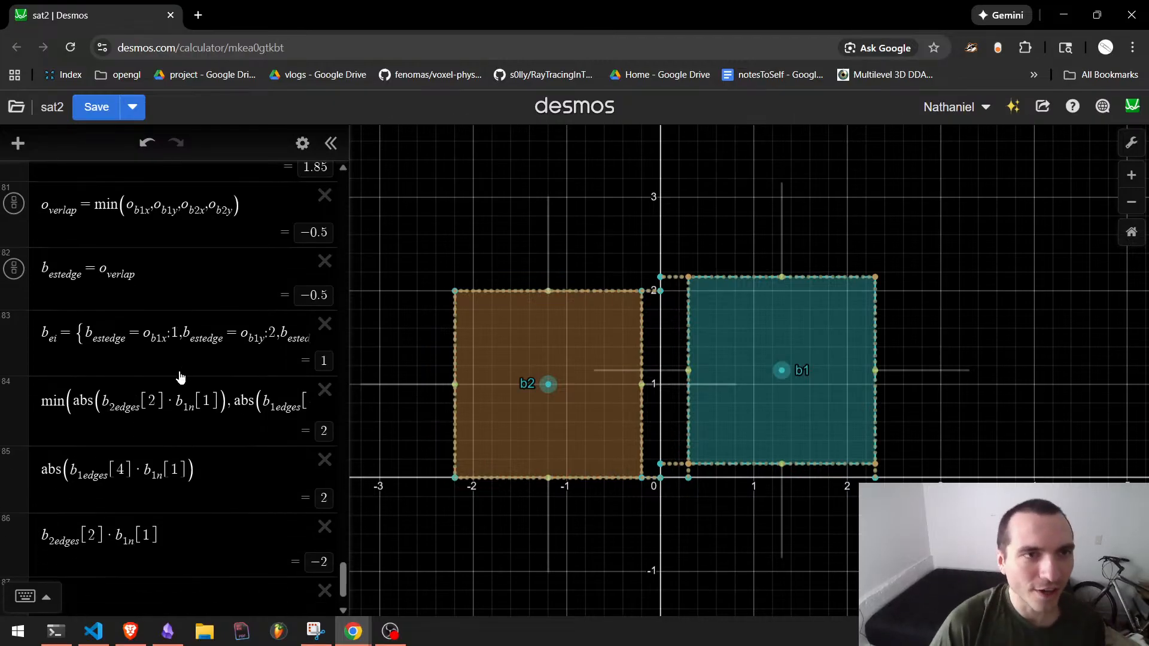
scroll(167, 428, up, 1)
click(168, 431)
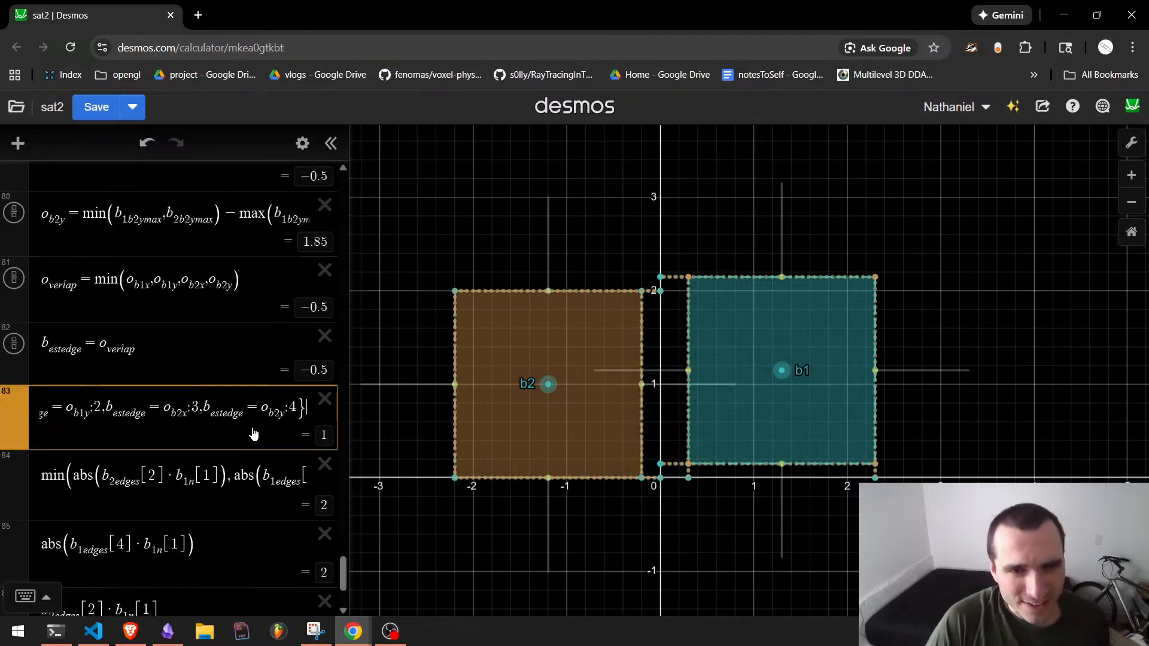
scroll(228, 431, down, 2)
scroll(210, 426, up, 2)
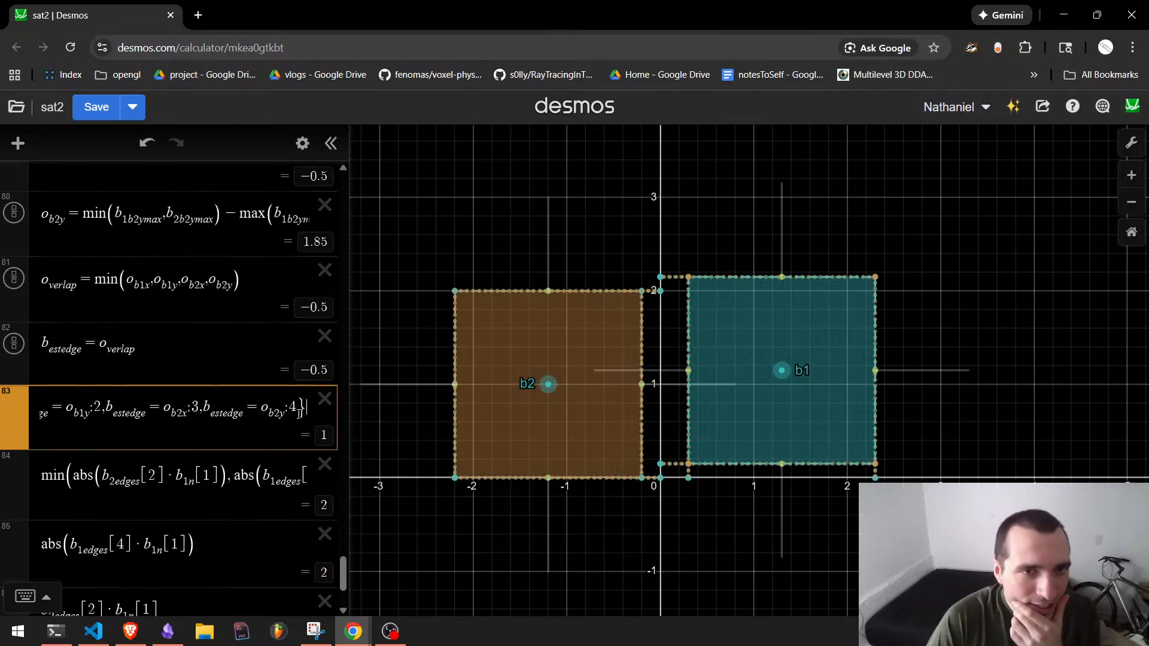
drag(243, 409, 5, 392)
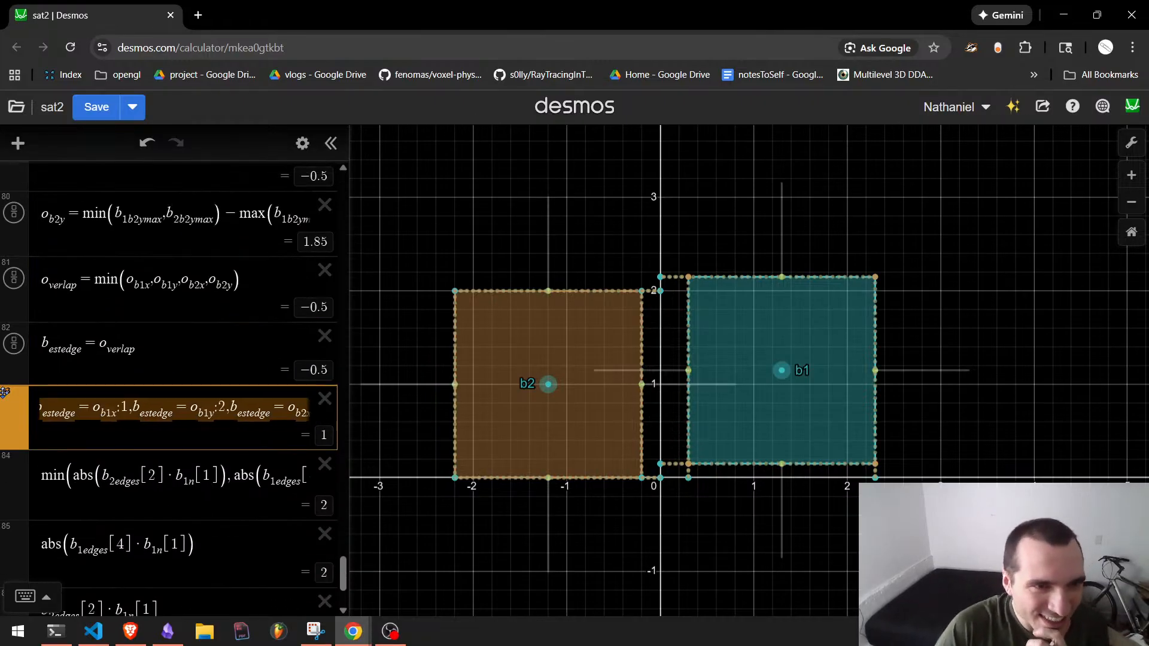
click(110, 437)
key(ctrl+a)
Swap the first two overlap variables in the b_ei piecewise so o_b1y gives 1 and o_b1x gives 2.
click(112, 434)
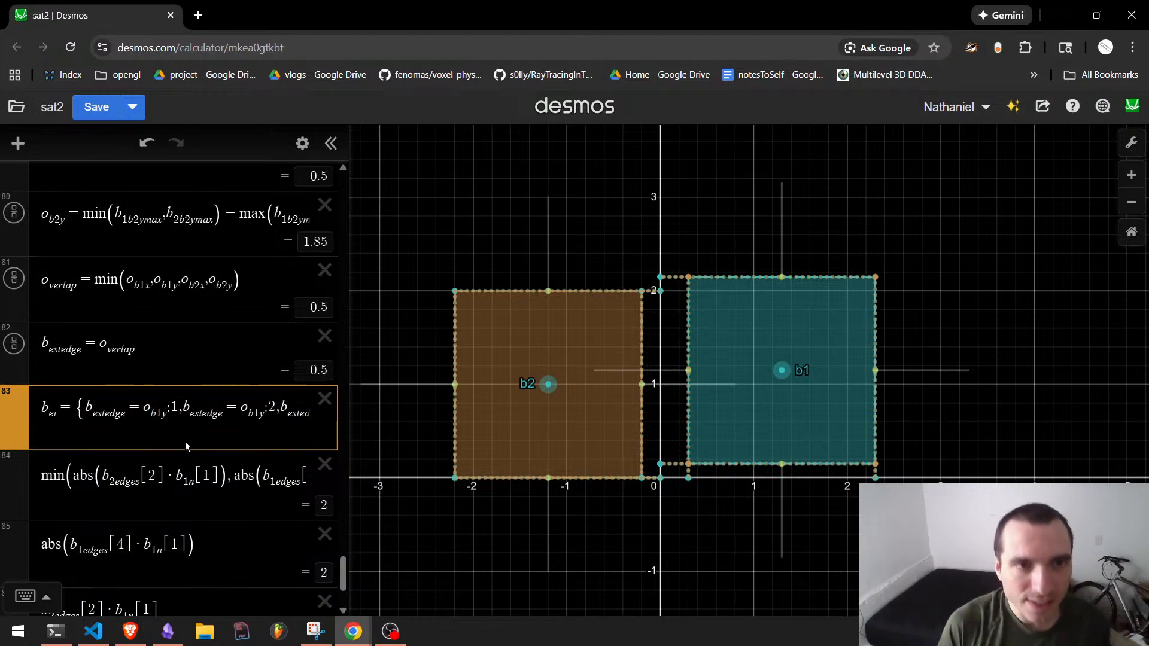
key(BackSpace)
text(y)
key(Right)
key(Right)
key(Right)
key(Right)
key(Right)
key(Right)
key(Right)
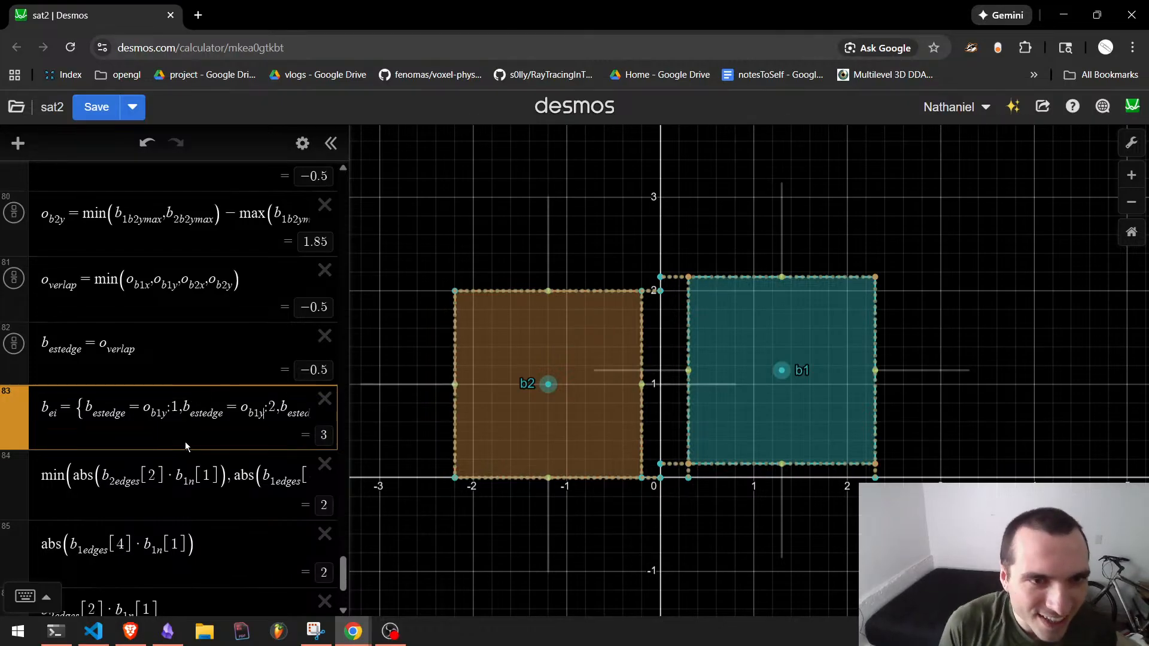
key(BackSpace)
text(x)
Swap the last two overlap variables in the b_ei piecewise so o_b2y gives 3 and o_b2x gives 4.
key(Right)
key(Right)
key(Right)
key(Right)
key(Right)
key(Right)
key(Right)
key(Right)
key(Right)
key(Right)
key(Right)
key(Right)
key(Right)
key(Right)
key(Right)
key(Right)
key(Right)
key(Right)
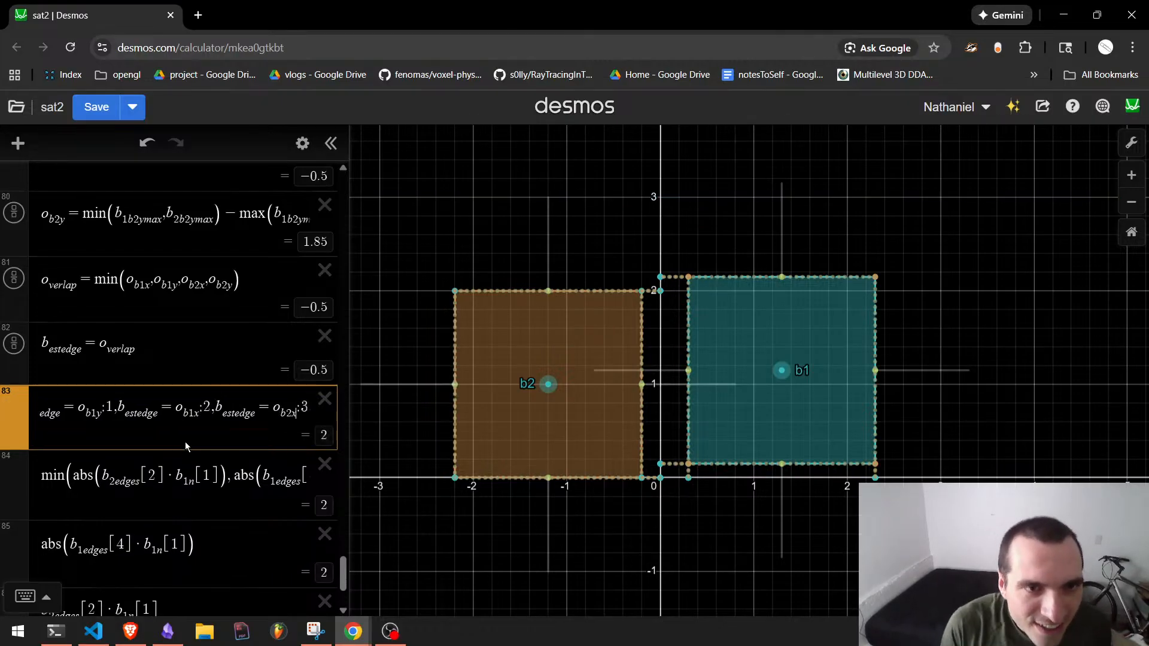
key(Right)
key(Right)
key(Right)
key(Right)
key(Right)
key(Right)
key(Right)
key(Right)
key(Right)
key(Right)
key(Right)
key(Right)
key(Right)
key(Right)
key(Right)
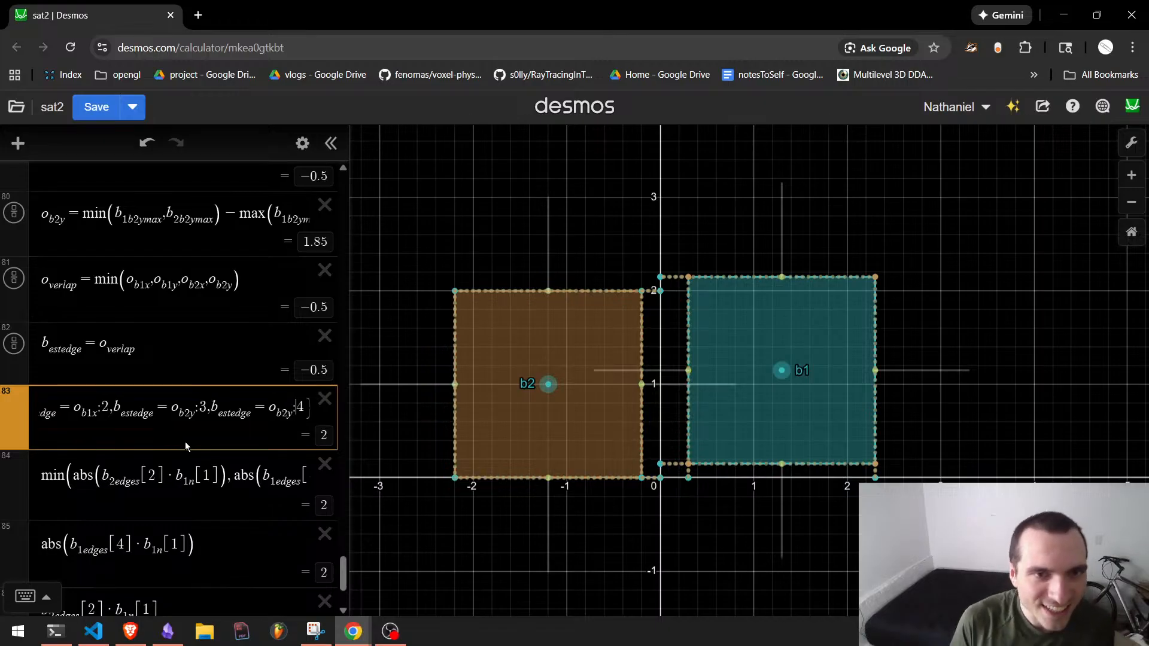
key(BackSpace)
text(x)
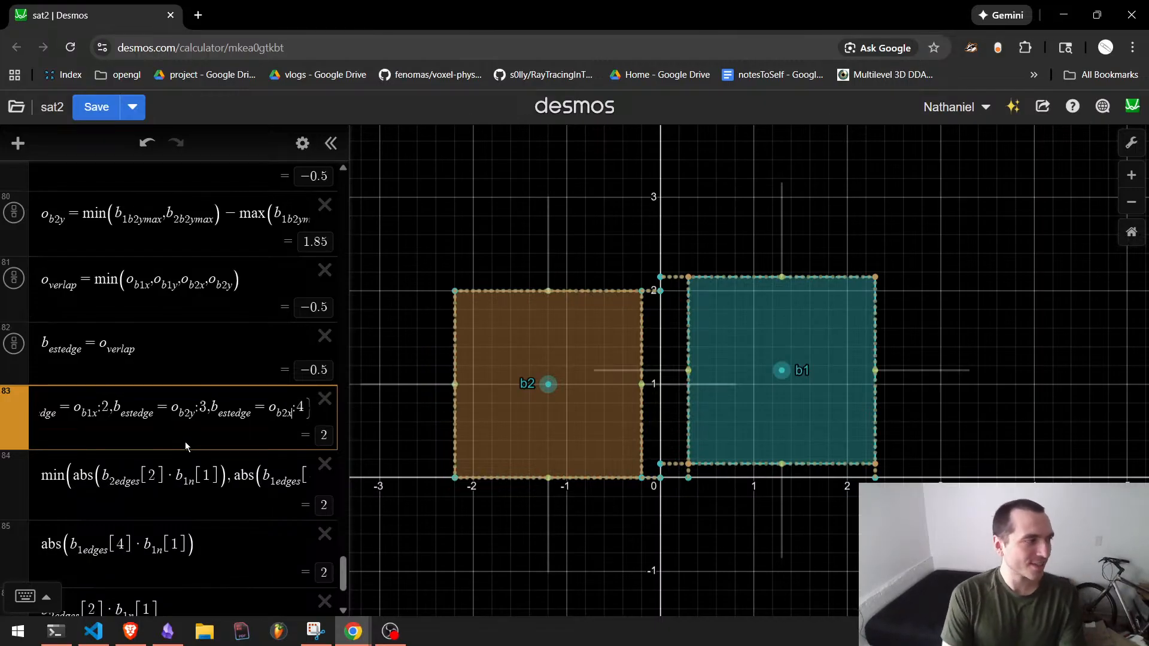
Review the edited b_ei conditions from the last one back to the first.
key(Left)
key(Left)
key(Left)
key(Left)
key(Left)
key(Left)
key(Left)
key(Left)
key(Left)
key(Left)
key(Home)
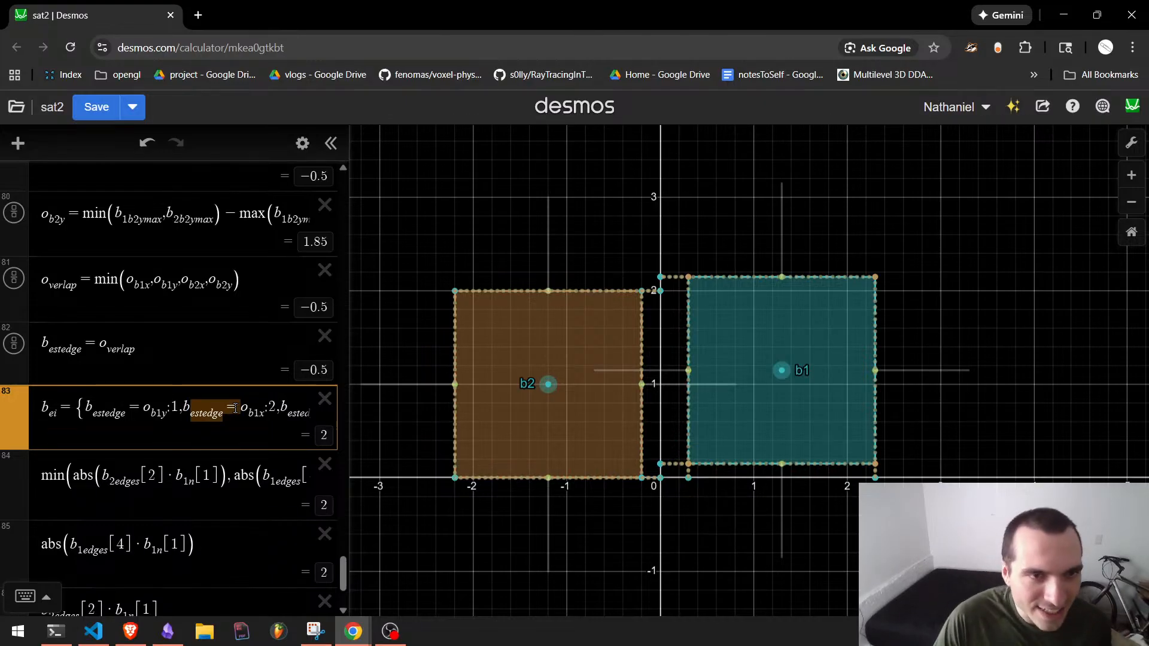
Delete the three edge dot-product test expressions below b_ei and add an empty expression after it.
key(Down)
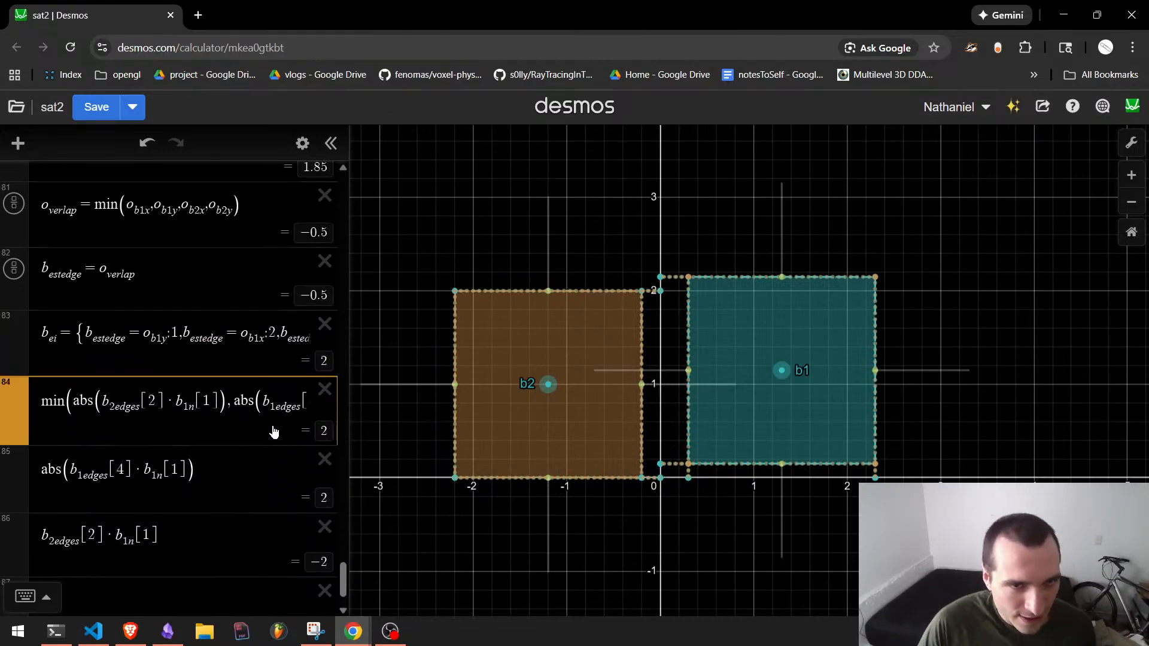
click(323, 390)
click(325, 389)
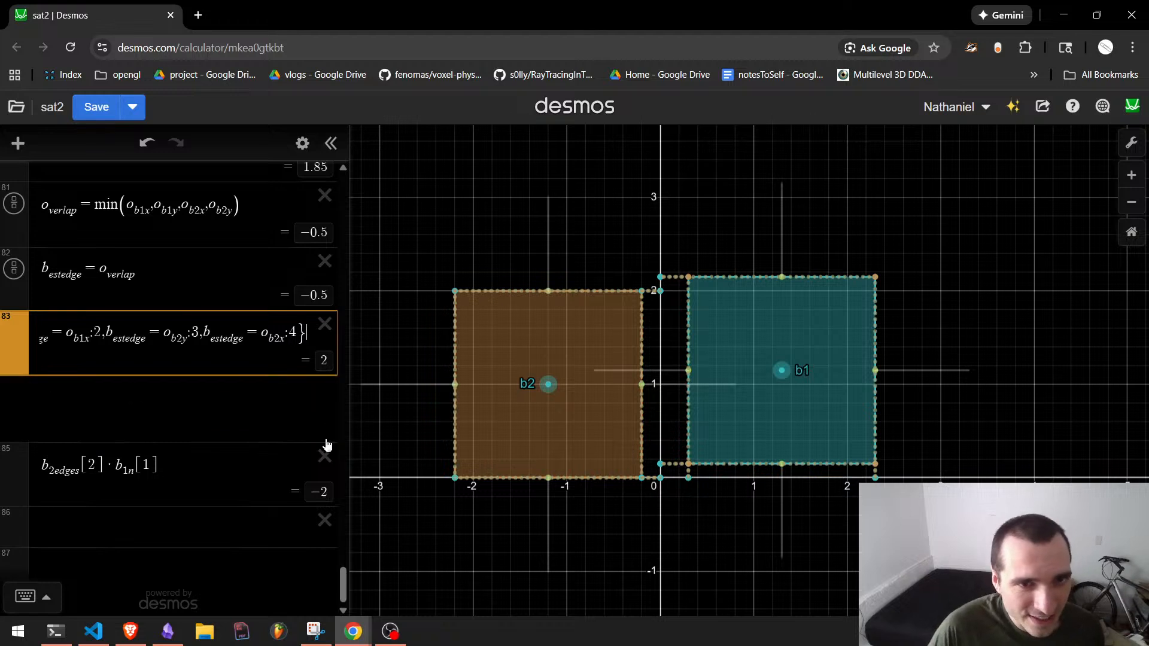
click(324, 453)
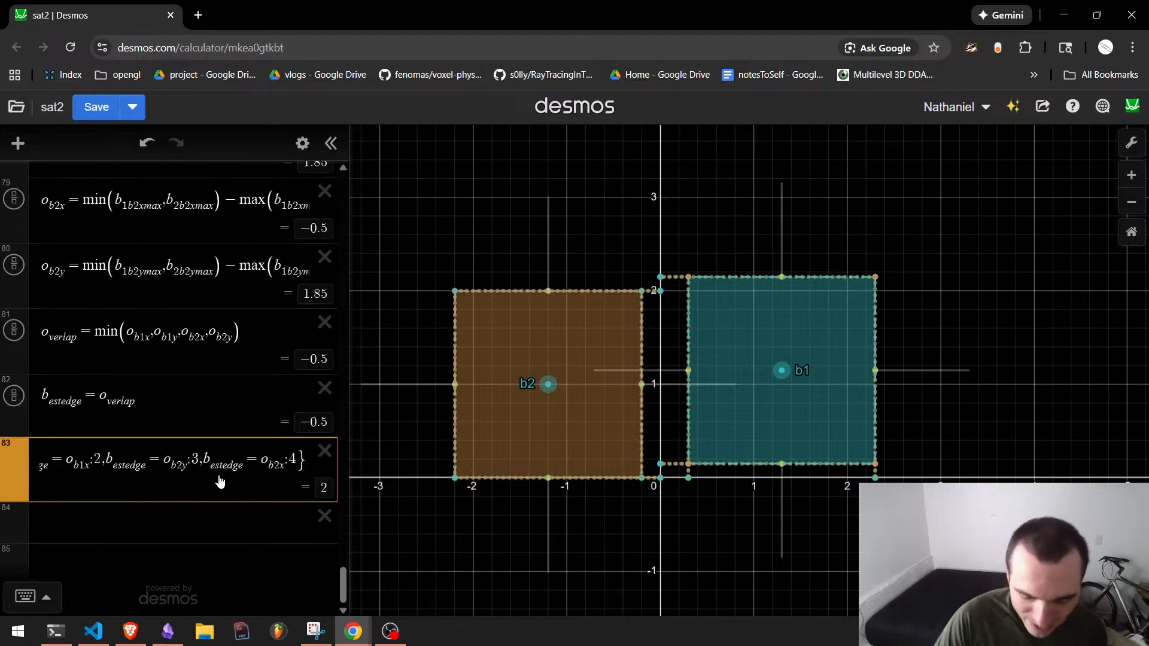
key(Return)
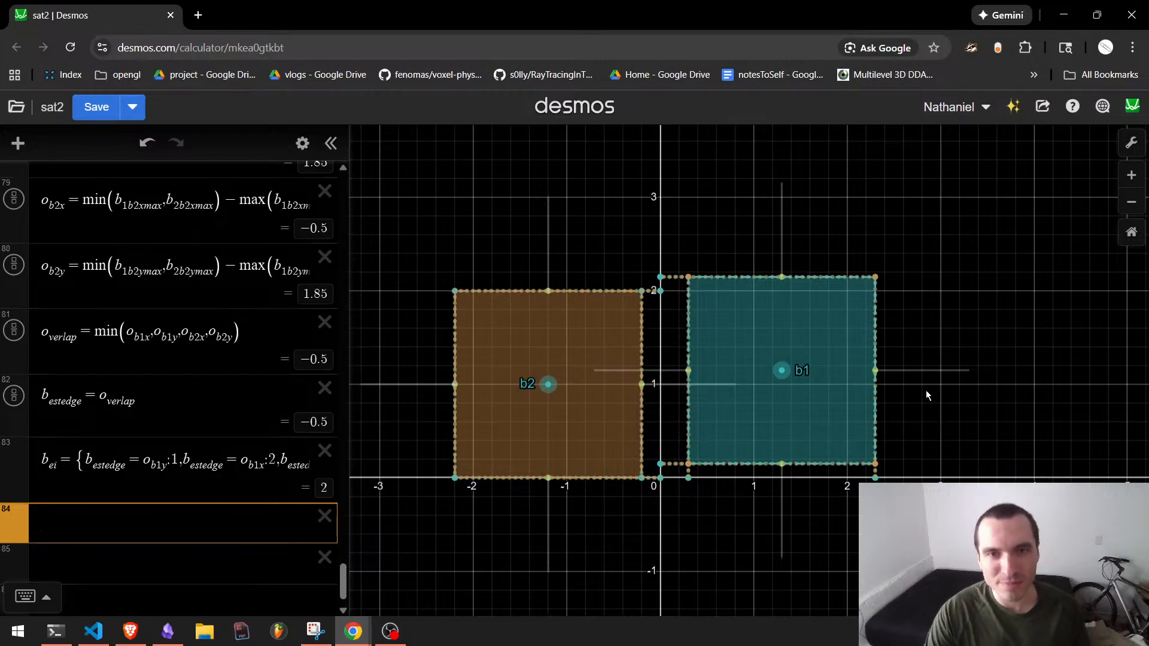
Move box b1 to about (0.7, 0.98) so it overlaps box b2, and check the overlap and b_ei expressions.
drag(781, 371, 716, 399)
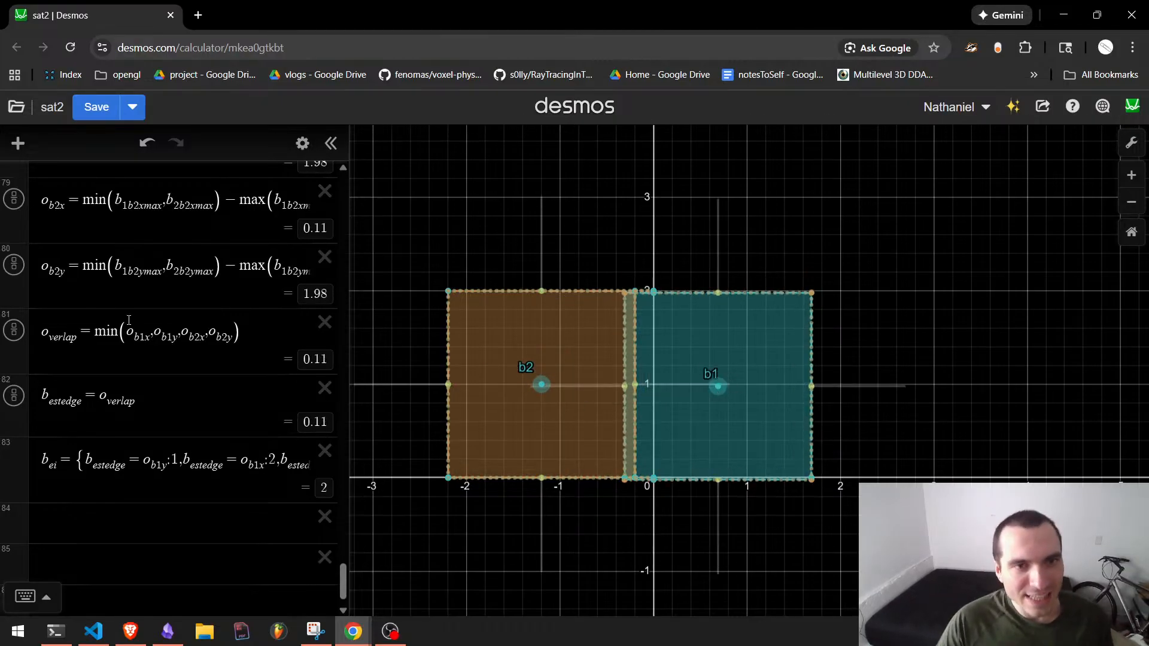
click(235, 335)
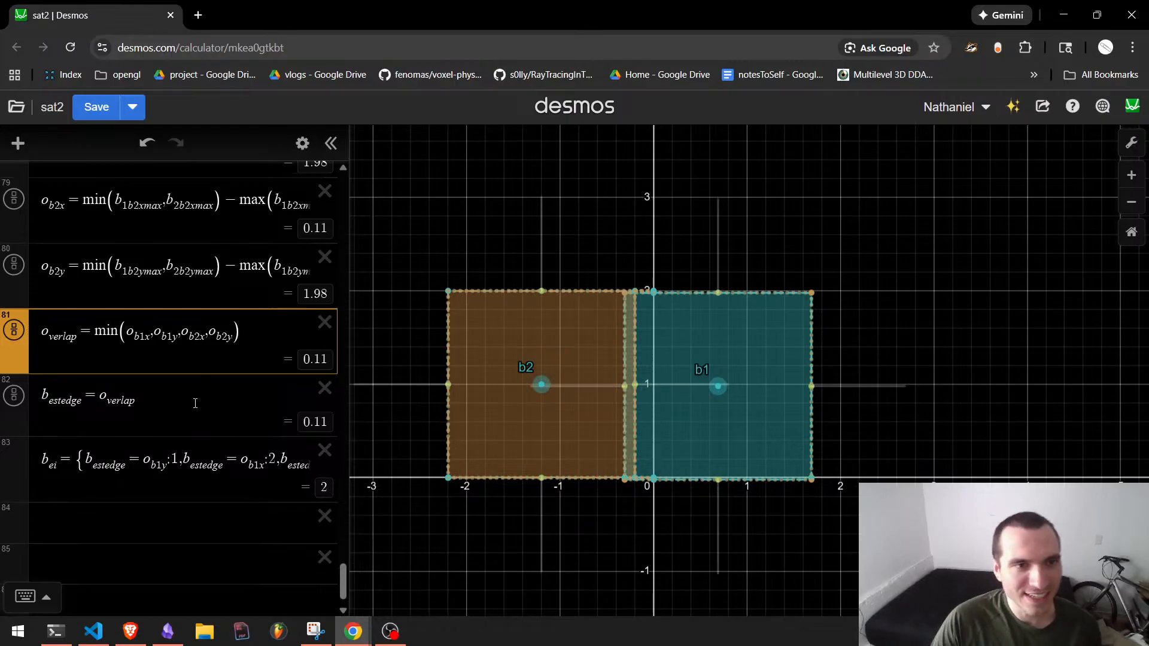
click(225, 490)
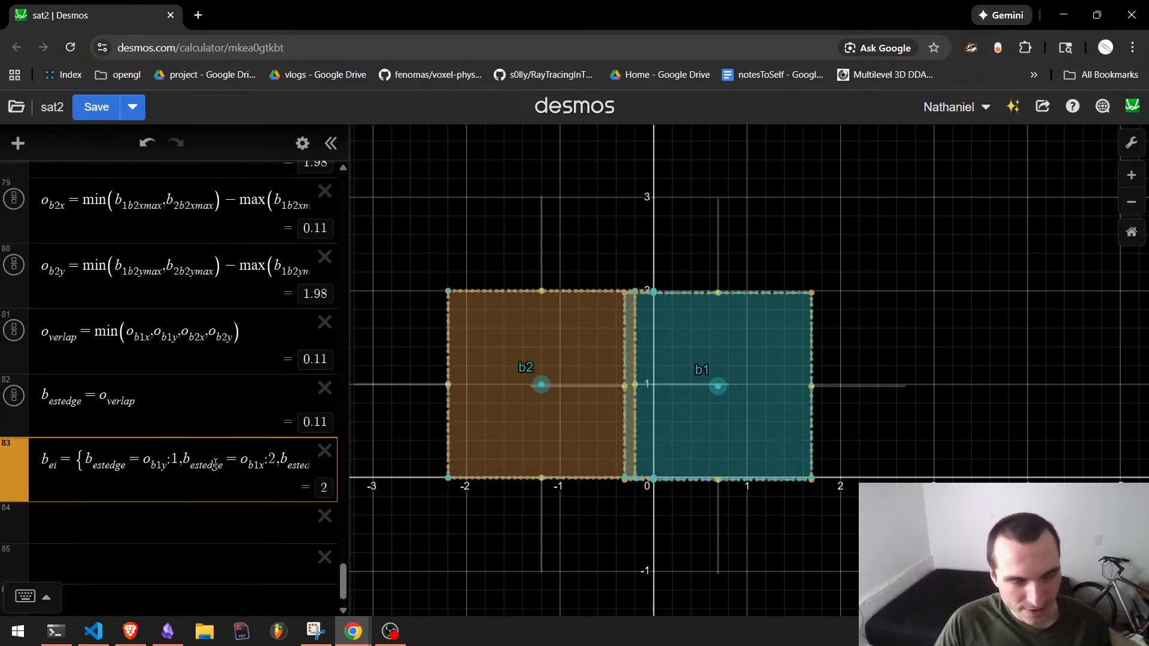
double_click(57, 467)
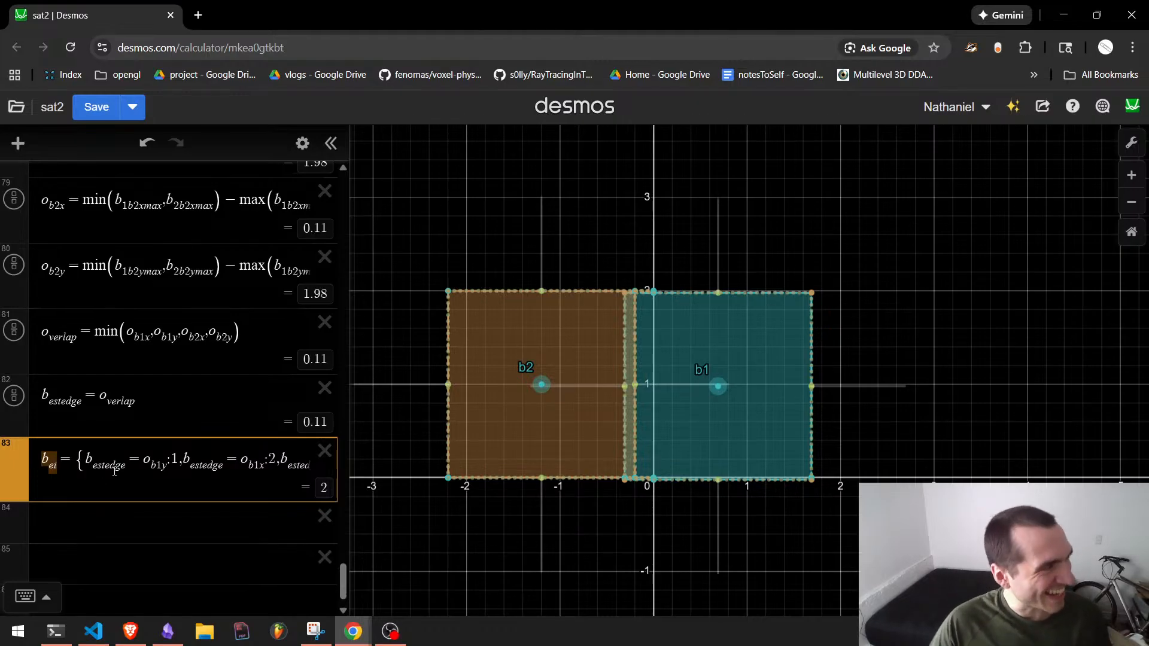
click(240, 476)
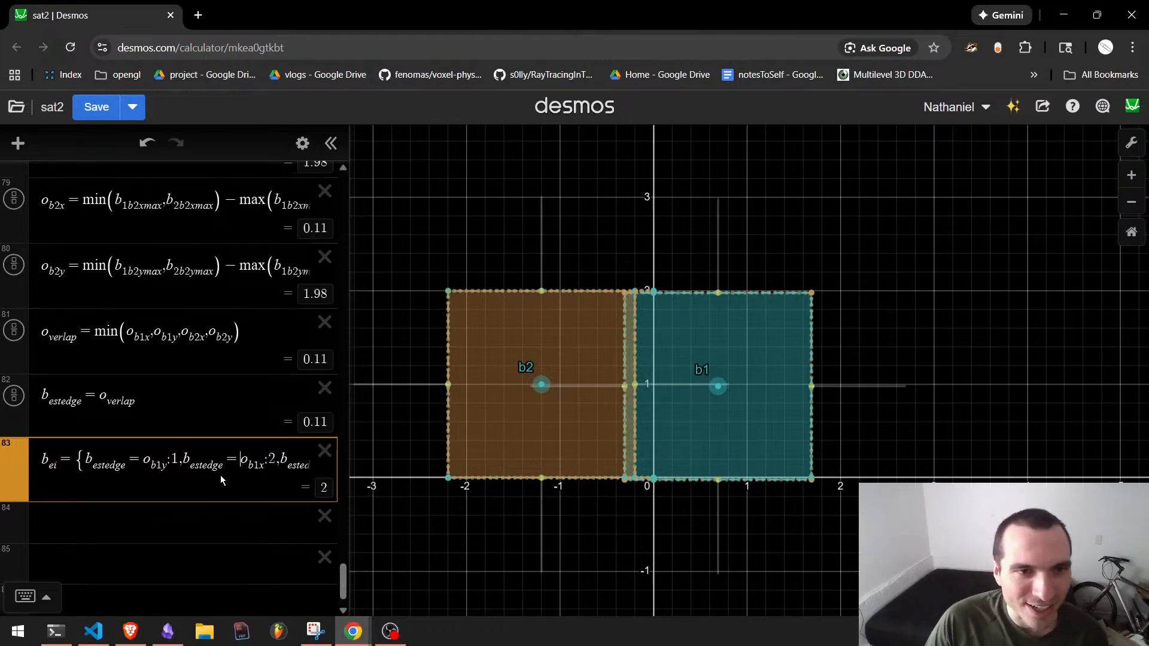
drag(186, 461, 238, 471)
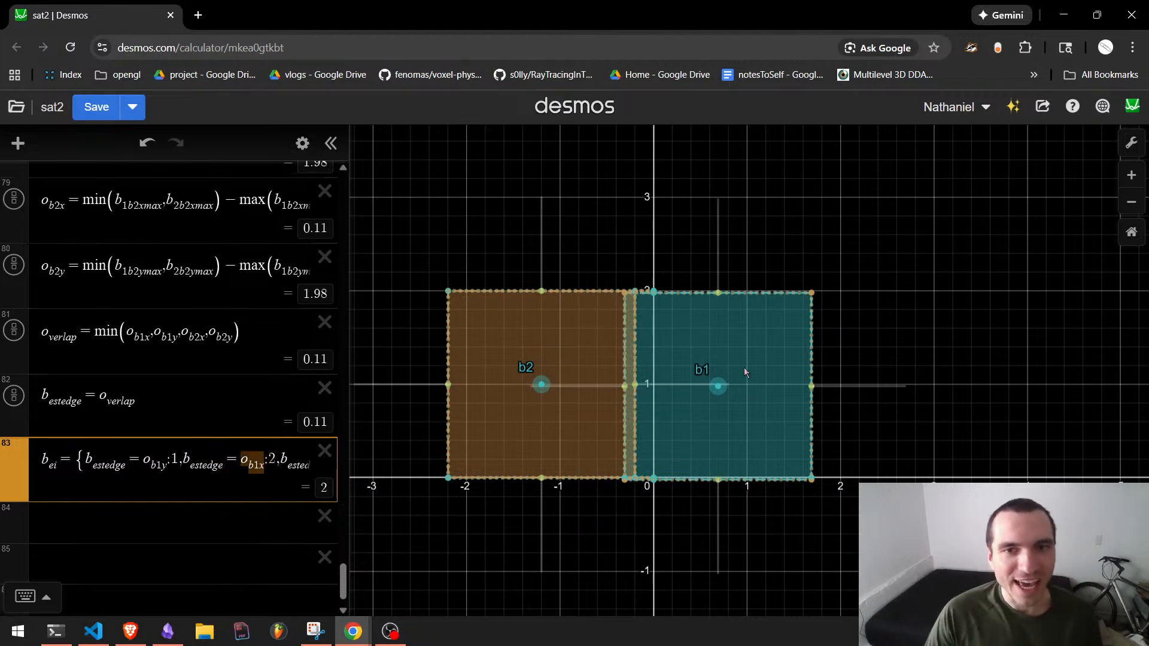
drag(718, 387, 718, 387)
Start a piecewise definition of r_b in the expression below b_ei with the condition b_ei = 1:1, and copy that condition.
click(229, 534)
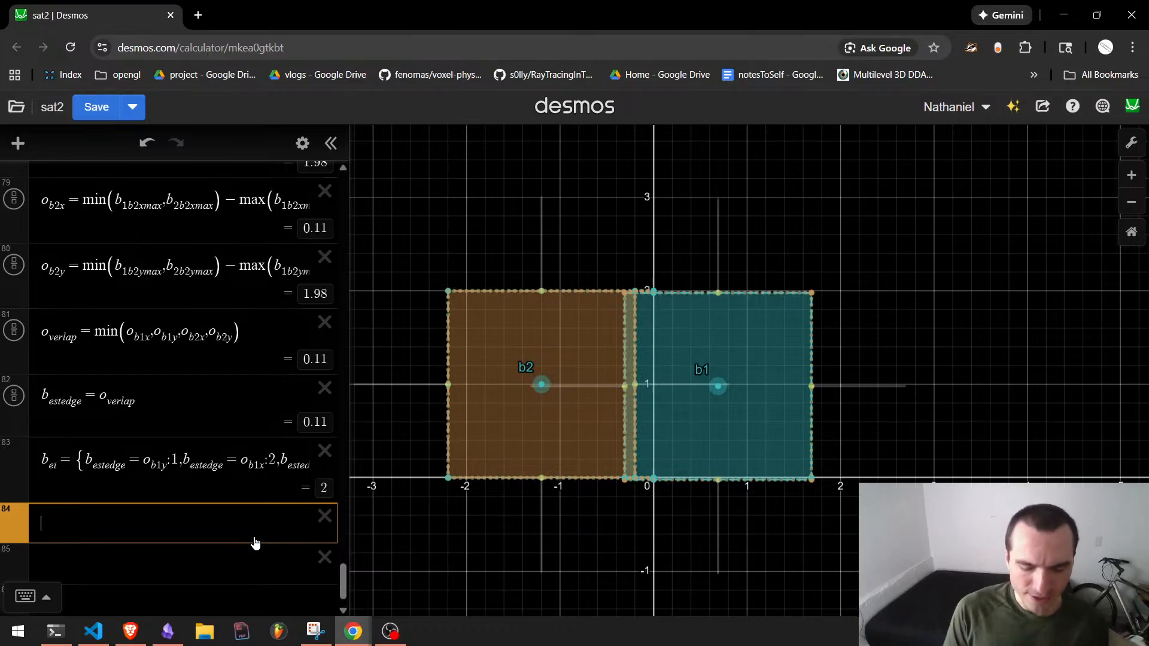
text(_b )
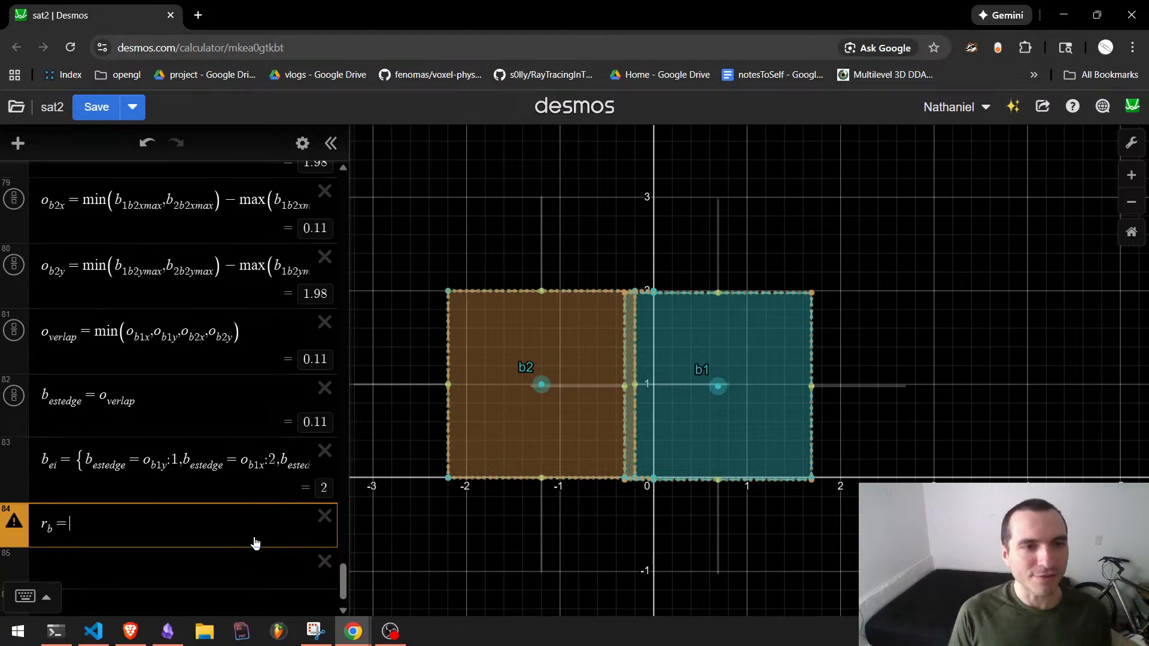
text(= {b)
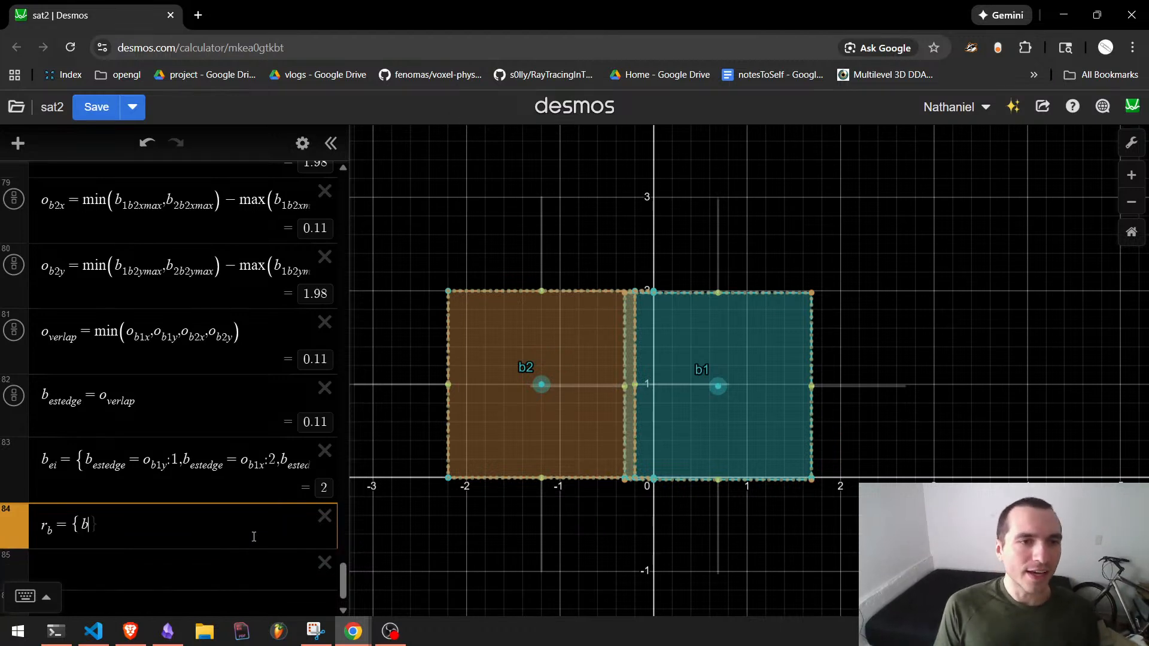
text(_ei )
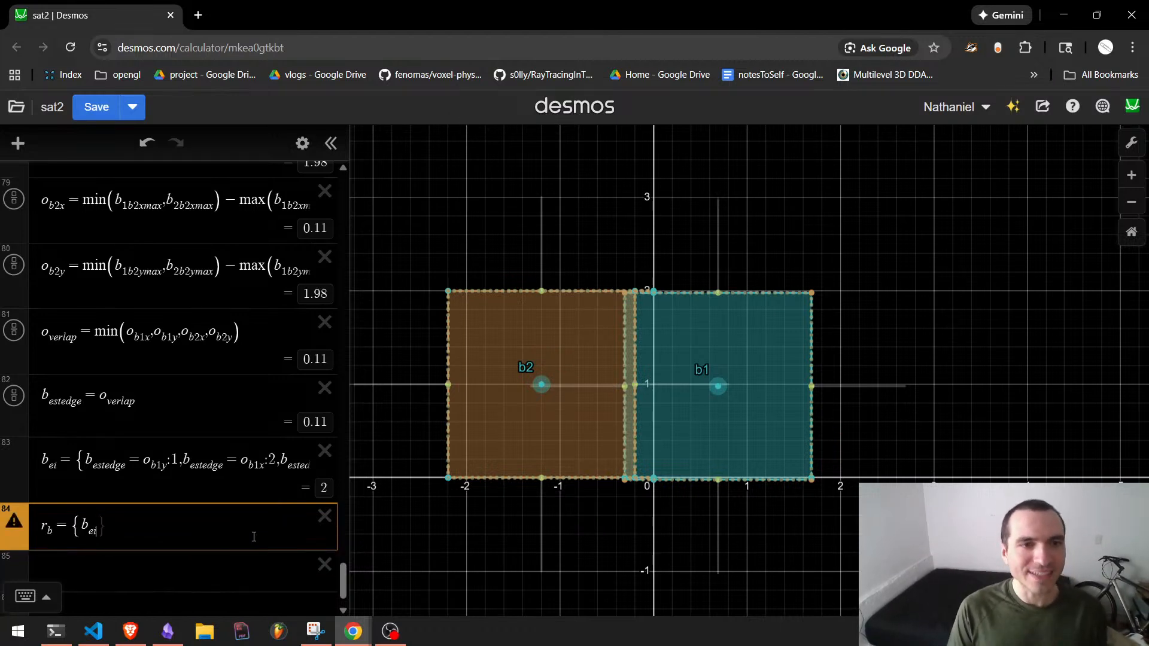
text(= 1:1)
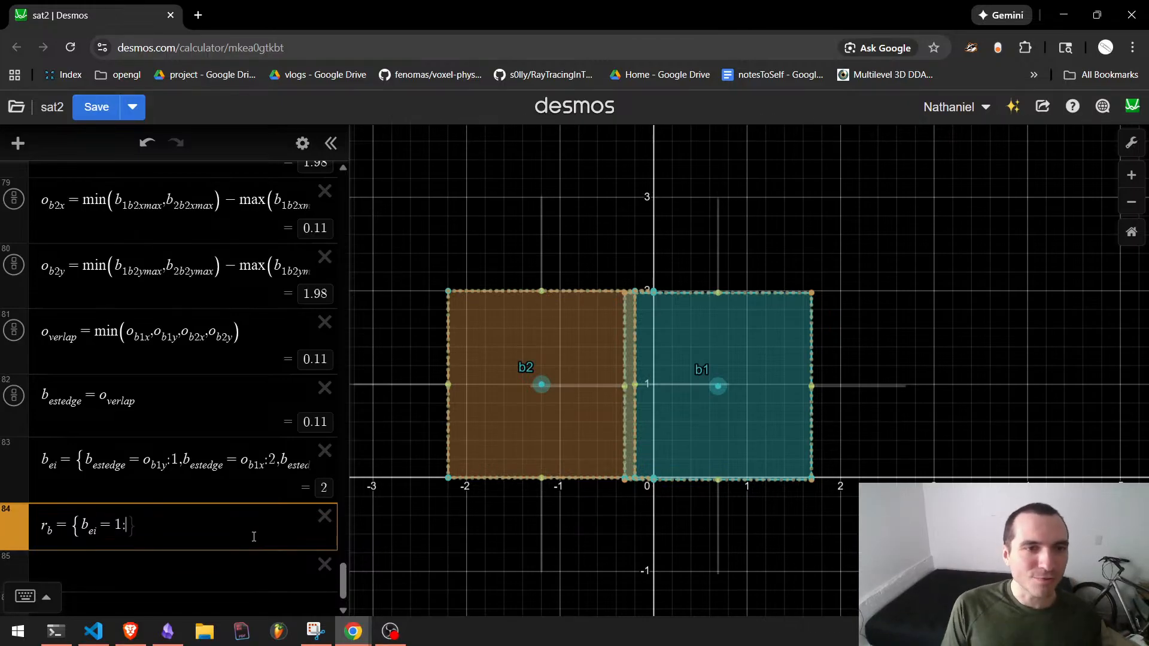
text(,)
key(shift+Left)
key(shift+Left)
key(shift+Left)
key(shift+Left)
key(shift+Left)
key(shift+Left)
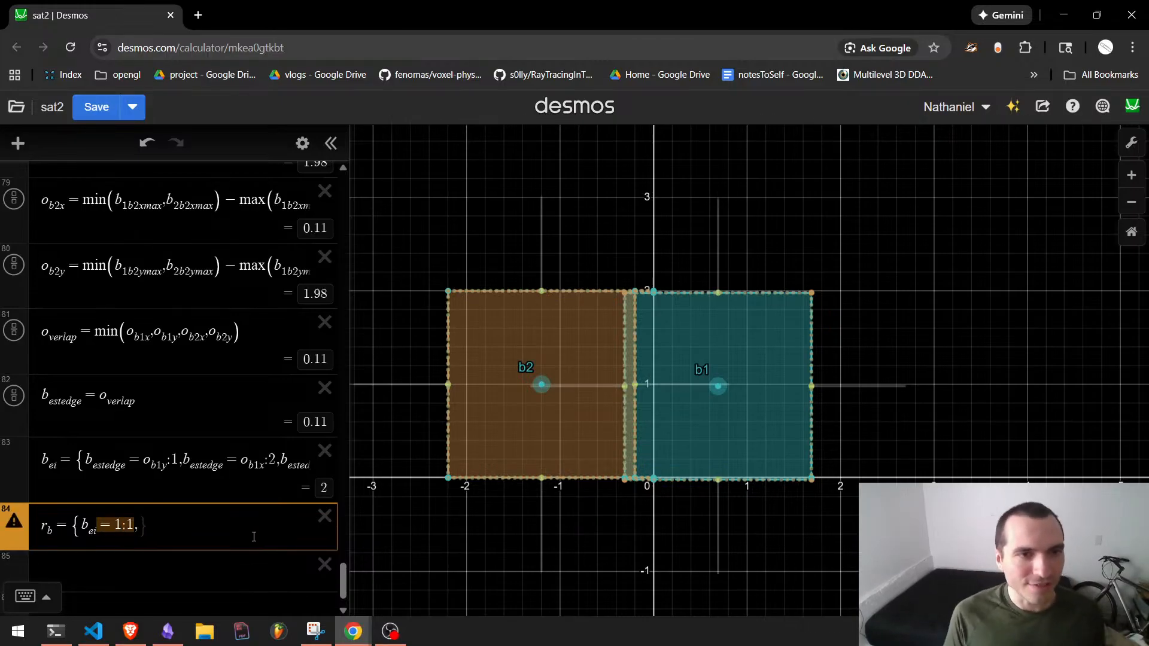
key(ctrl+c)
key(Right)
key(Right)
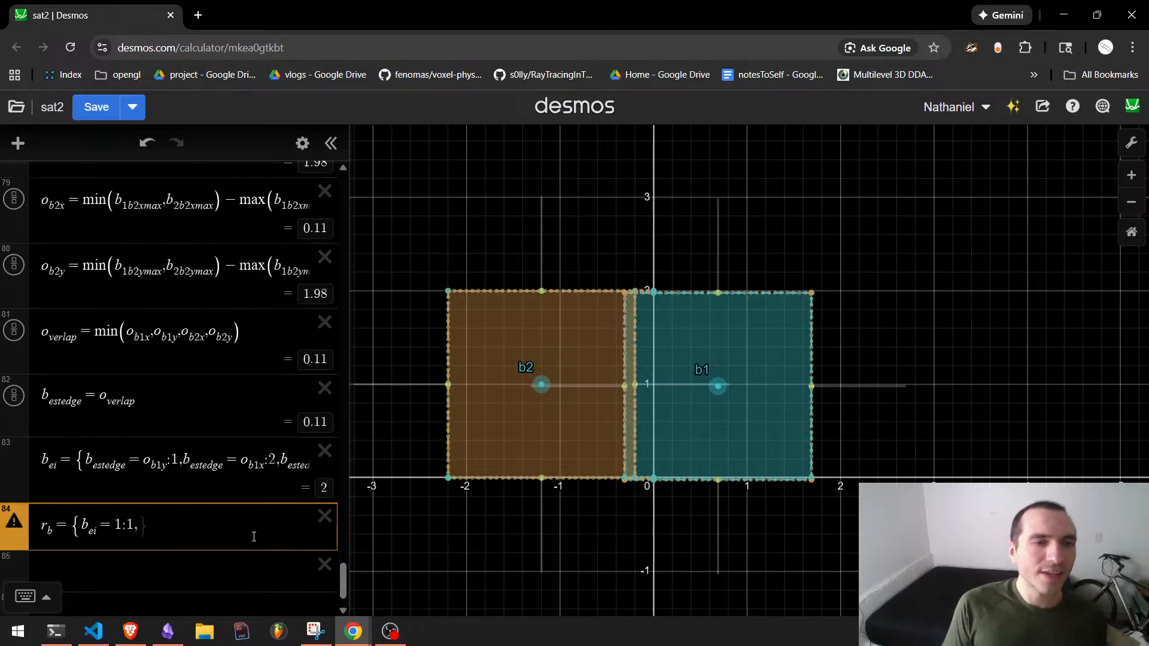
key(BackSpace)
key(BackSpace)
text(b_1)
key(shift+Left)
key(shift+Left)
key(shift+Left)
key(shift+Left)
key(shift+Left)
key(shift+Left)
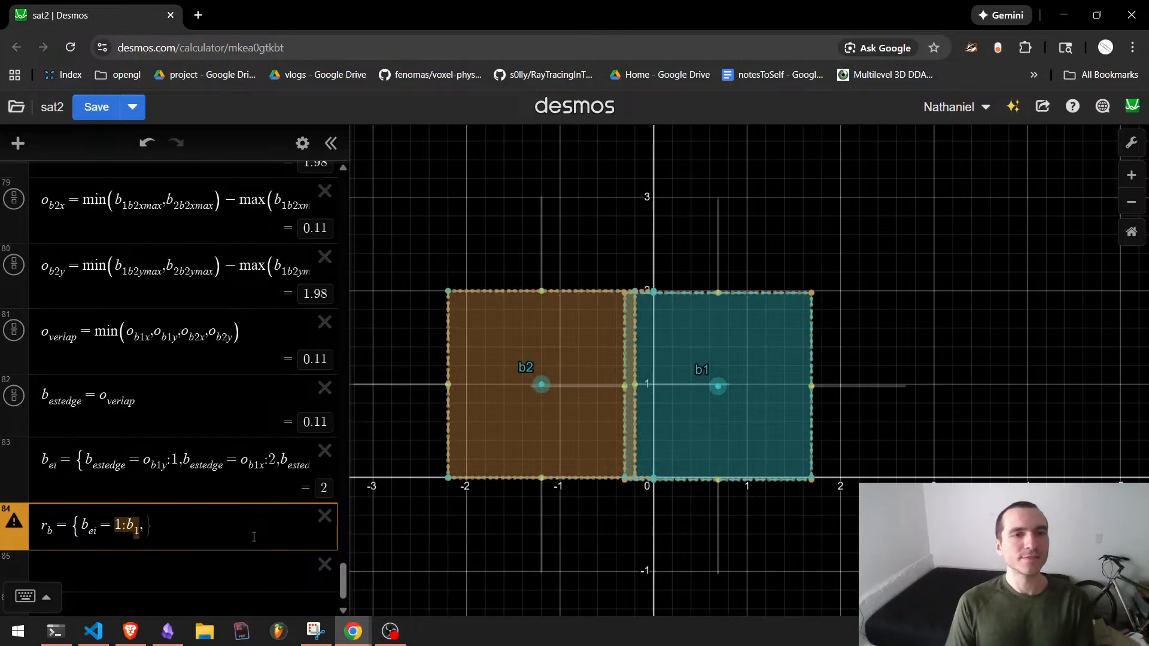
key(Right)
key(BackSpace)
key(BackSpace)
text(1)
Duplicate the first condition in the r_b piecewise and change the copy to b_ei = 2:1.
key(shift+Left)
key(shift+Left)
key(shift+Left)
key(shift+Left)
key(shift+Left)
key(shift+Left)
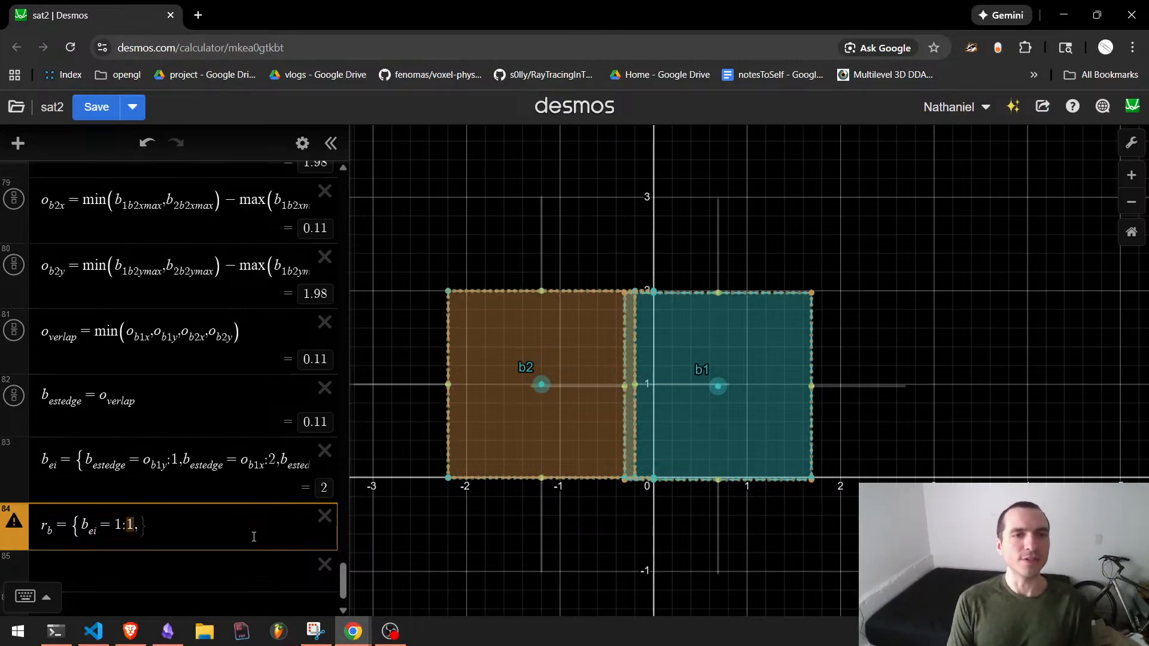
key(Right)
key(Right)
key(ctrl+v)
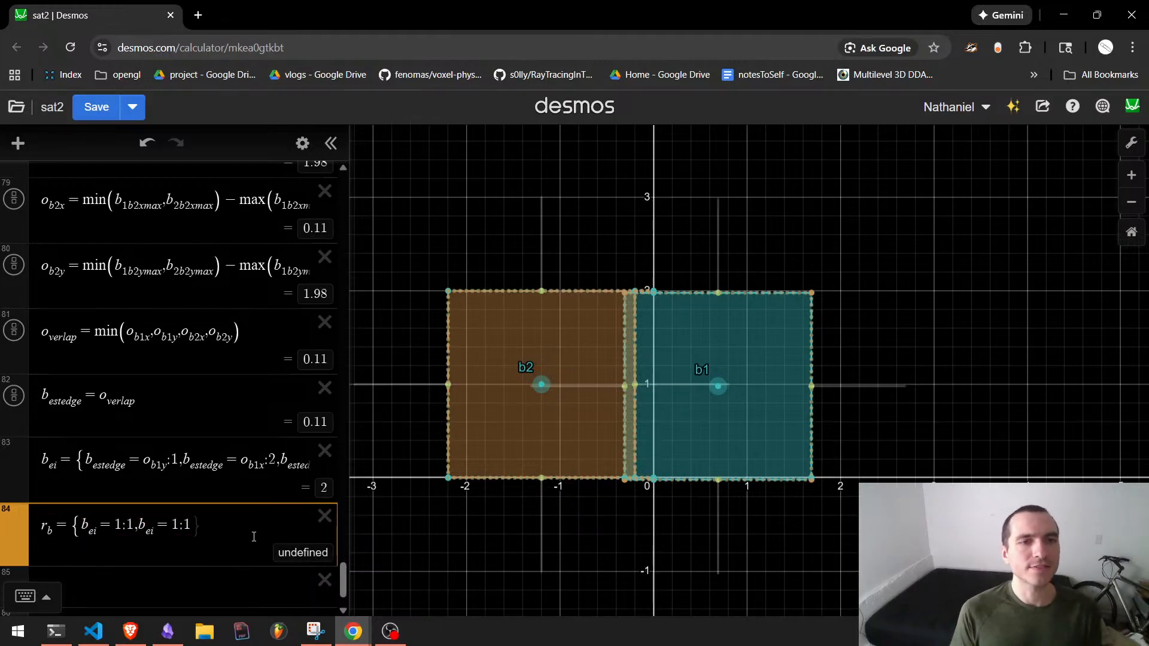
key(Left)
key(Left)
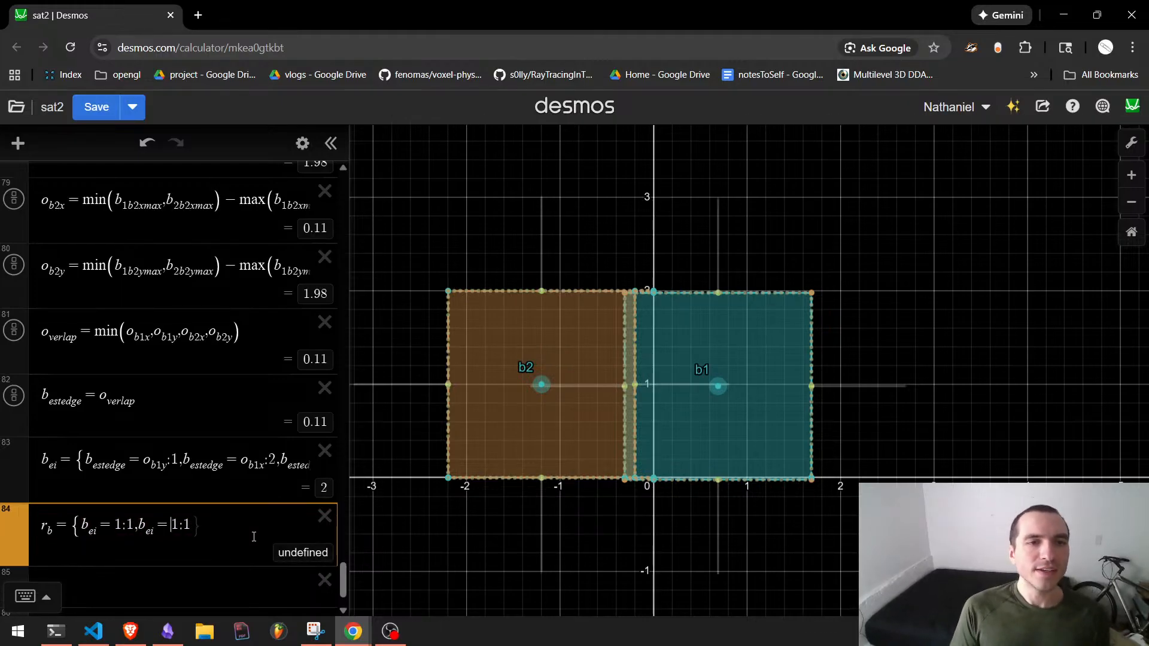
key(Down)
key(Up)
key(Left)
key(Left)
key(Left)
key(BackSpace)
text(2:1)
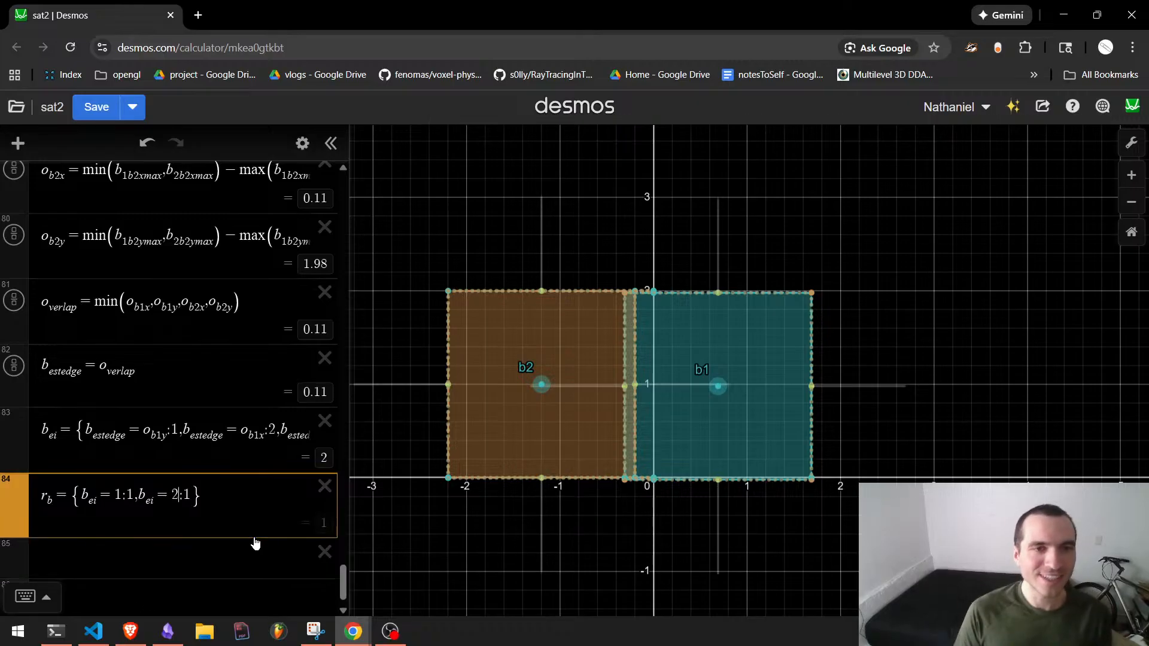
Copy the two existing conditions of the r_b piecewise and paste them after the second one.
text(,)
key(shift+Left)
key(shift+Left)
key(shift+Left)
key(shift+Left)
key(shift+Left)
key(shift+Left)
key(shift+Left)
key(shift+Left)
key(shift+Left)
key(shift+Left)
key(shift+Left)
key(shift+Left)
key(shift+Left)
key(shift+Left)
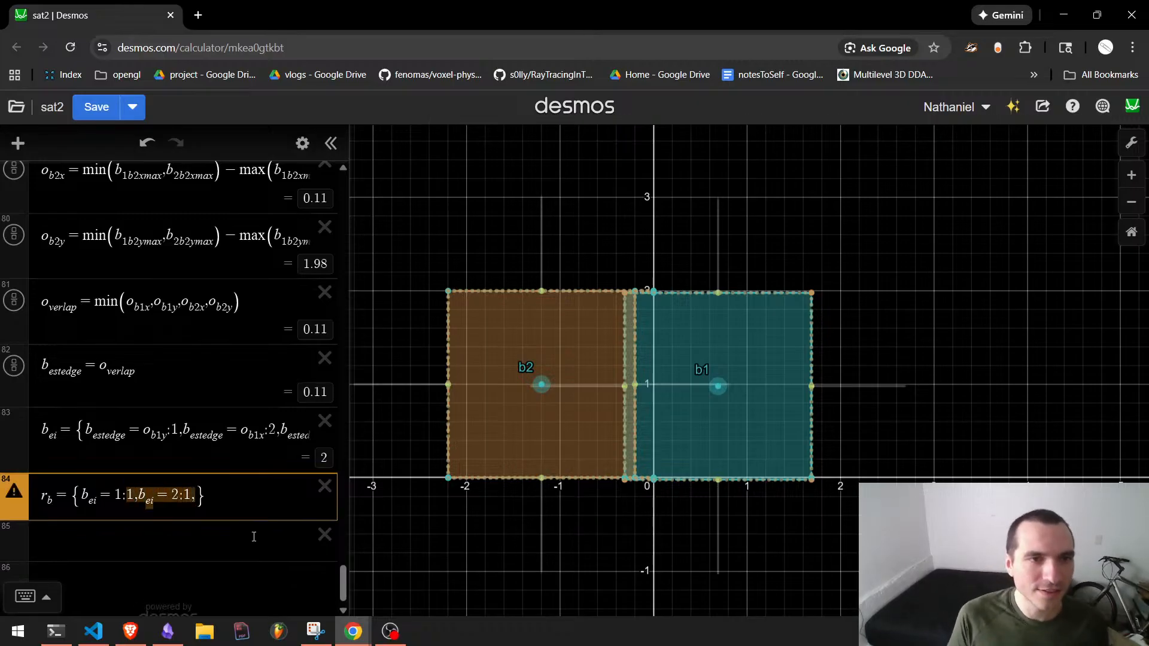
key(ctrl+c)
key(Right)
key(ctrl+v)
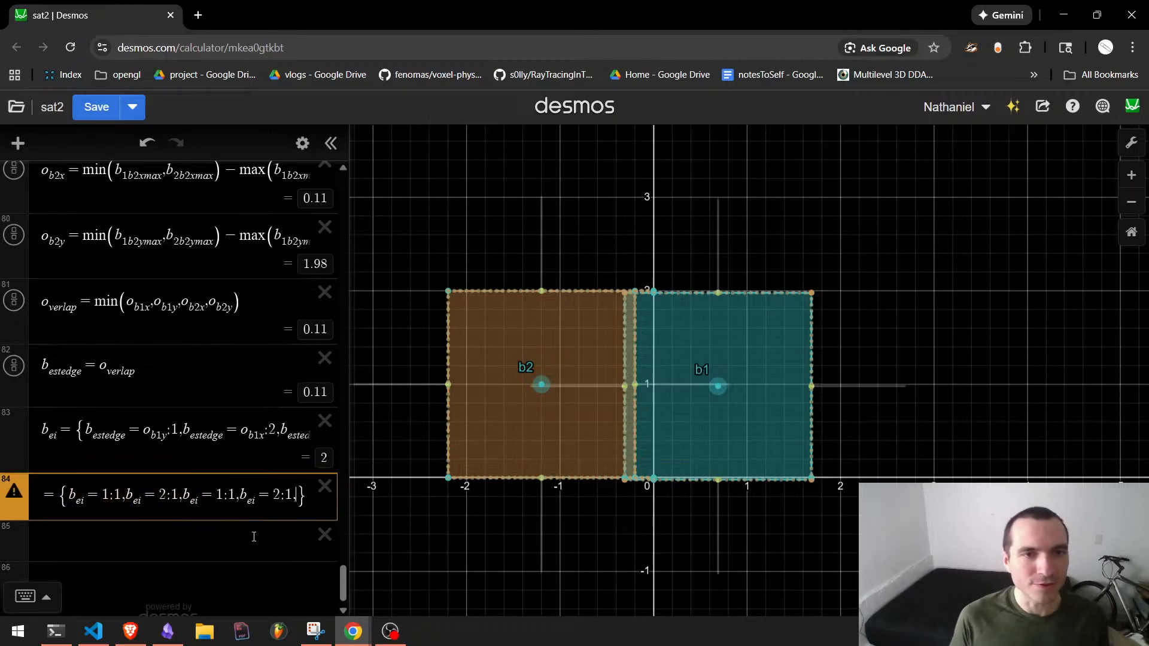
Change the two pasted conditions in the r_b piecewise to b_ei = 3:2 and b_ei = 4:2.
key(BackSpace)
key(BackSpace)
text(2)
key(Left)
key(Left)
key(BackSpace)
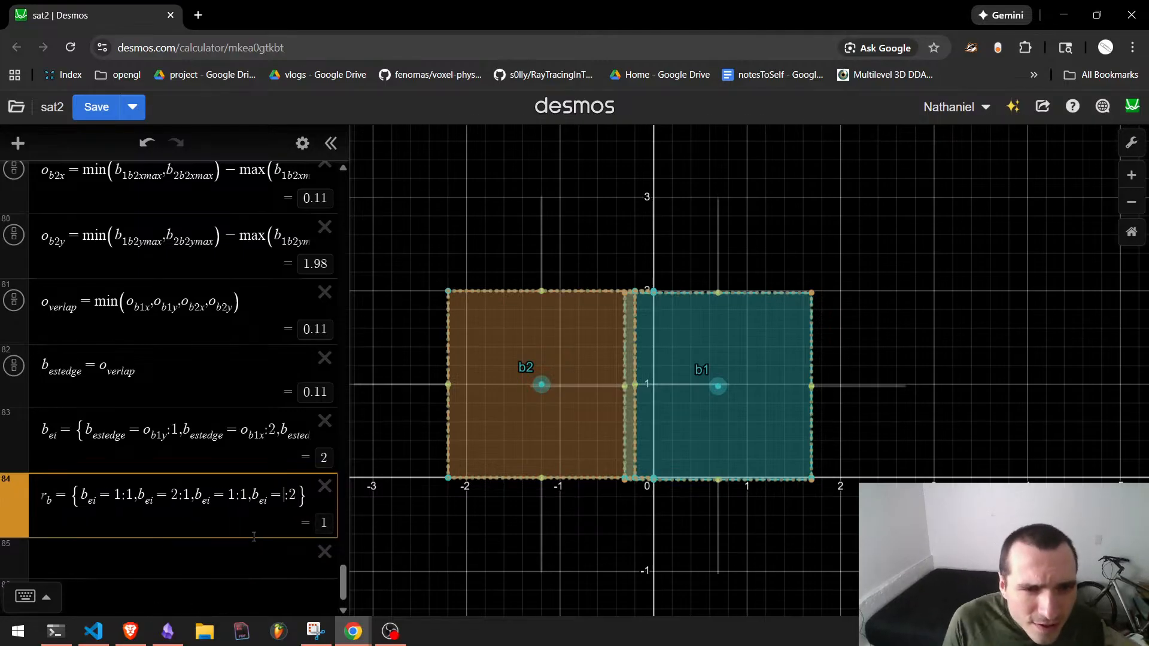
text(4)
key(Return)
key(Up)
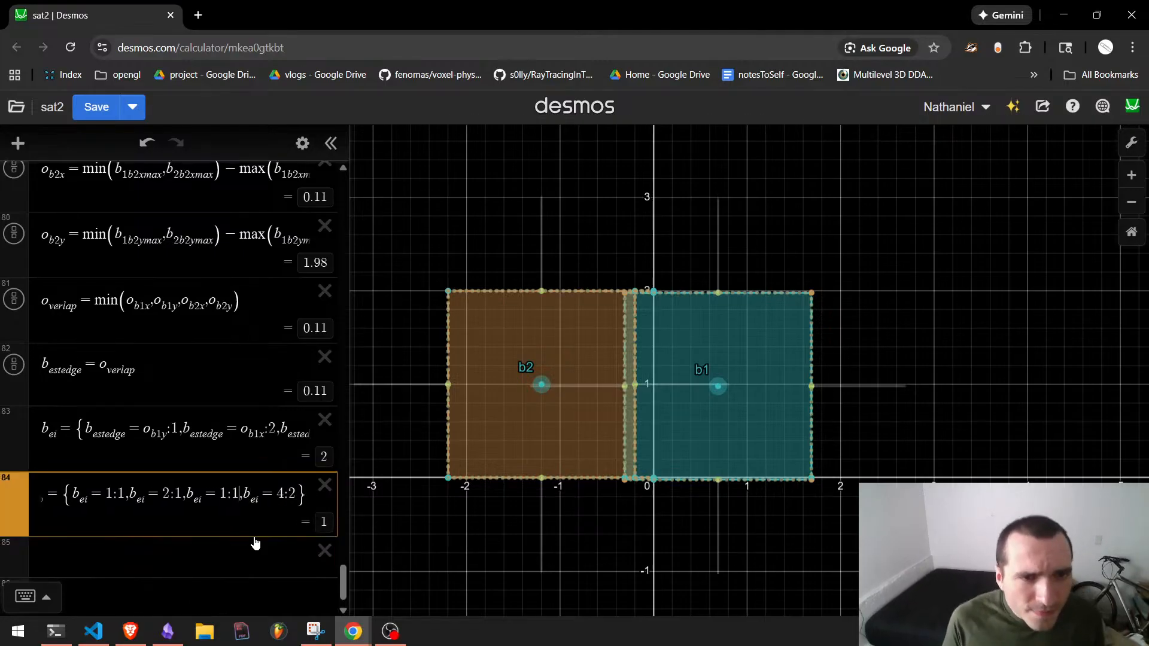
key(BackSpace)
text(2)
key(Left)
key(Left)
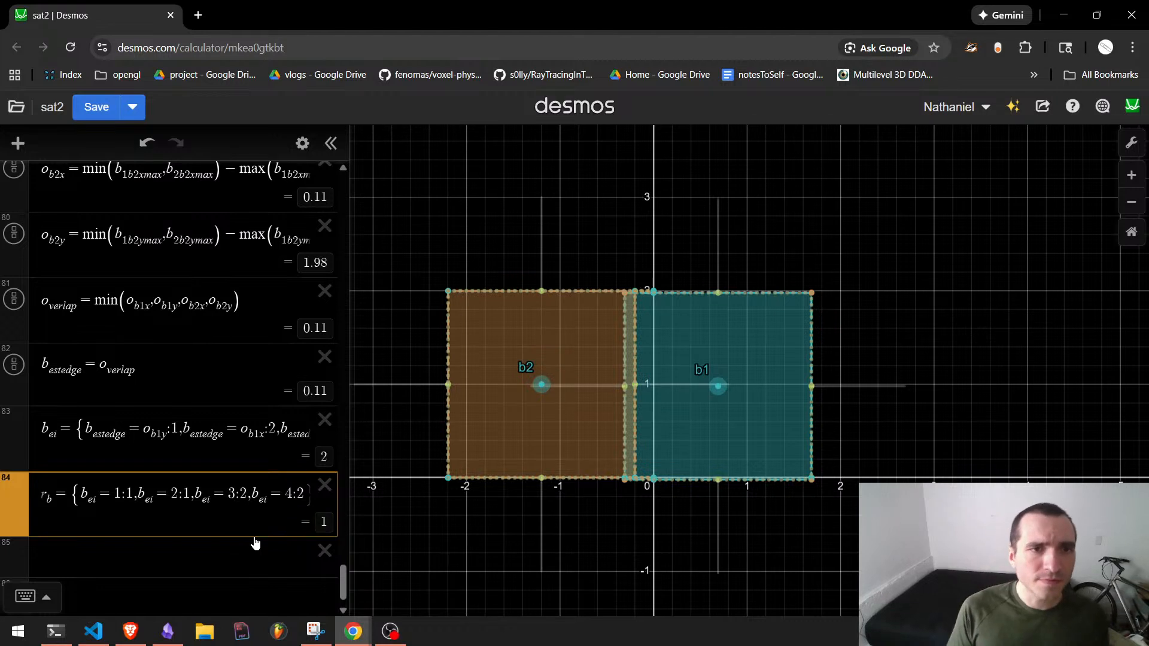
click(254, 540)
text(i_b =)
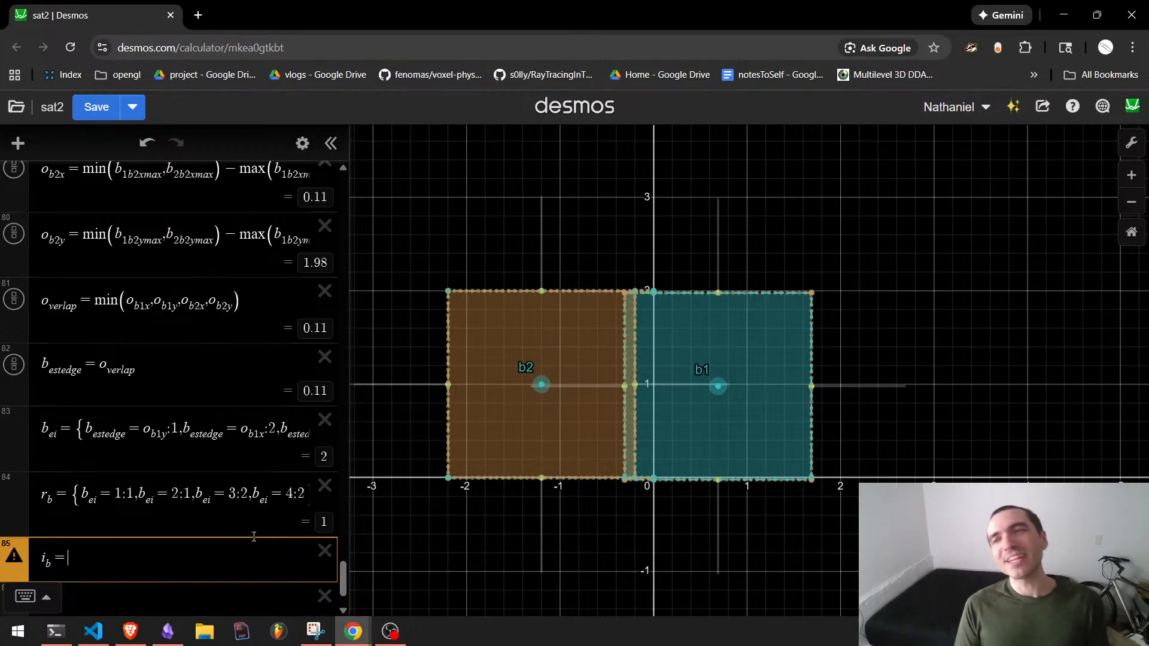
key(Up)
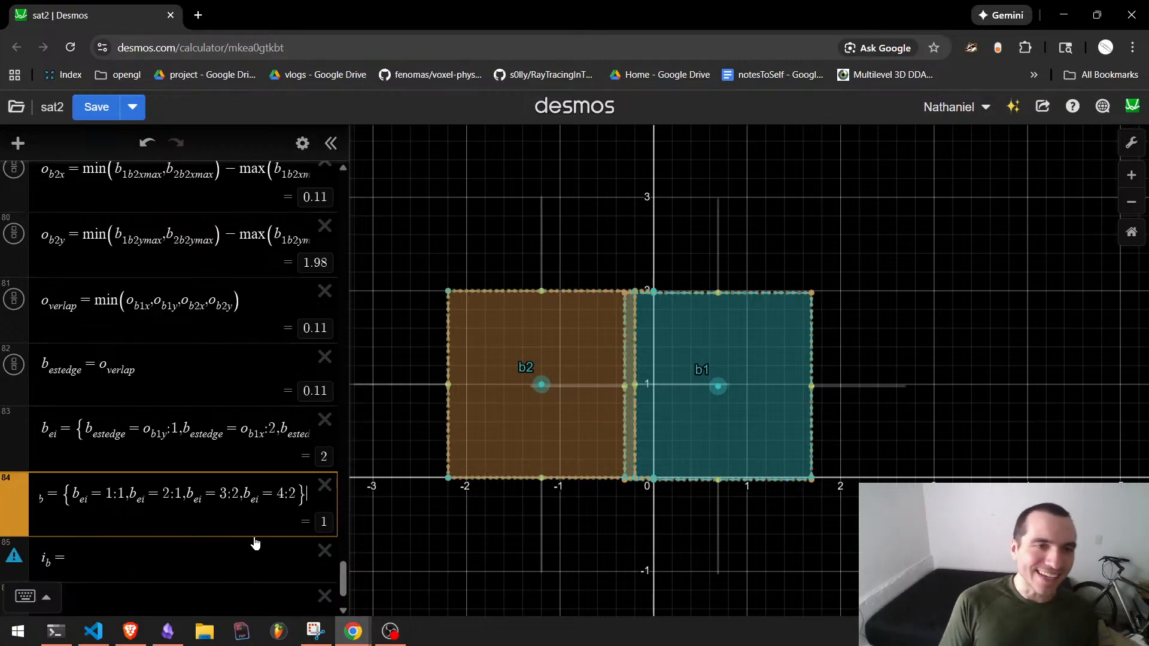
key(shift+Left)
key(shift+Left)
key(shift+Left)
key(shift+Left)
key(shift+Right)
key(shift+Right)
key(shift+Right)
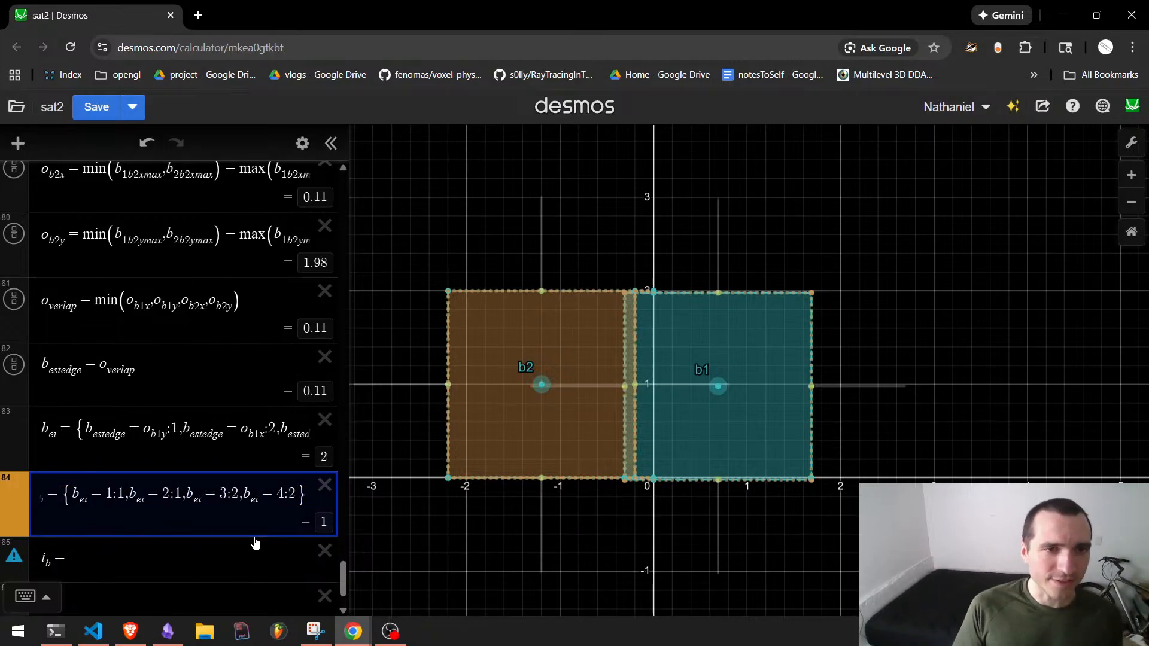
key(Left)
key(Left)
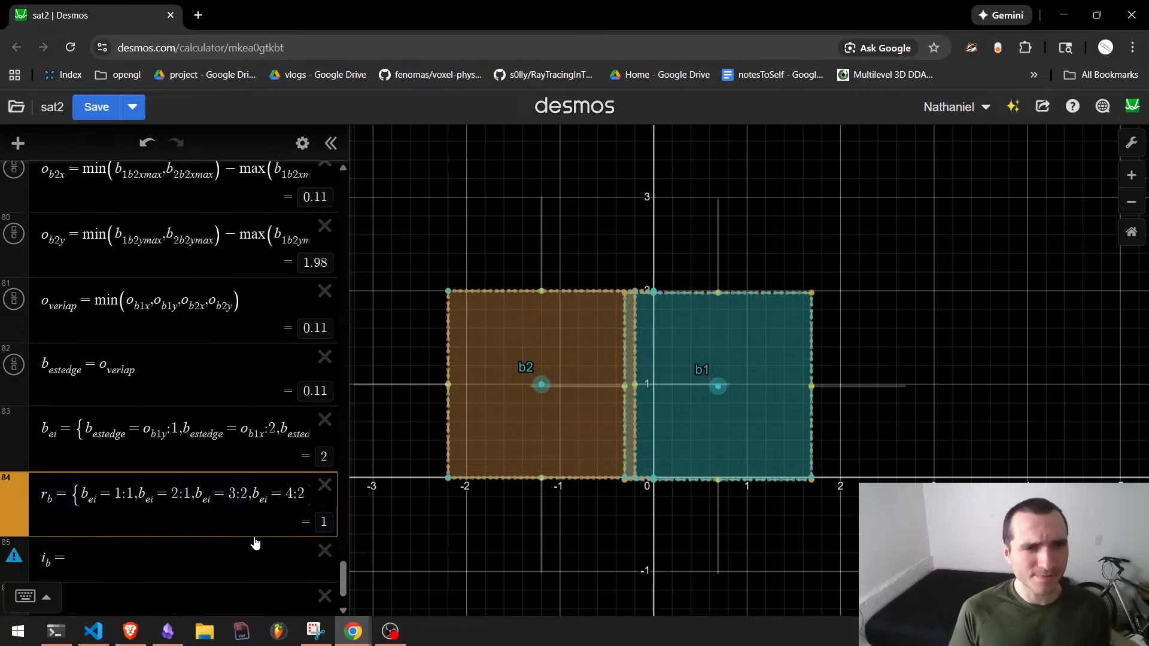
key(Down)
key(Up)
key(Down)
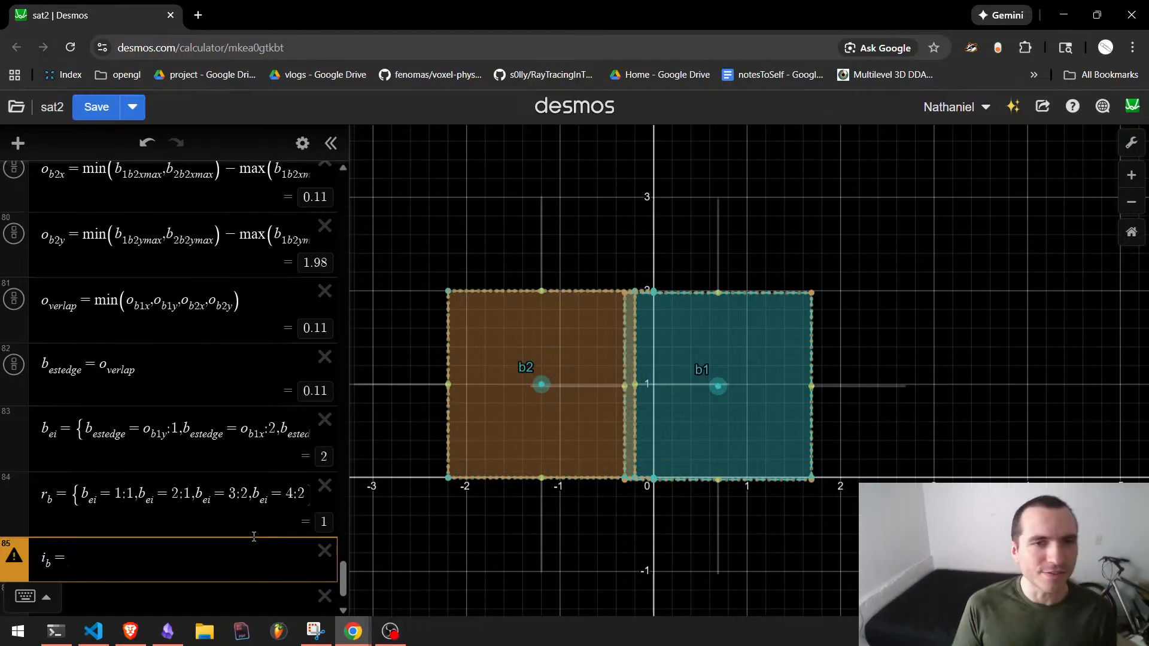
key(Down)
key(Up)
key(BackSpace)
key(BackSpace)
key(BackSpace)
key(BackSpace)
key(BackSpace)
key(BackSpace)
key(Up)
key(Down)
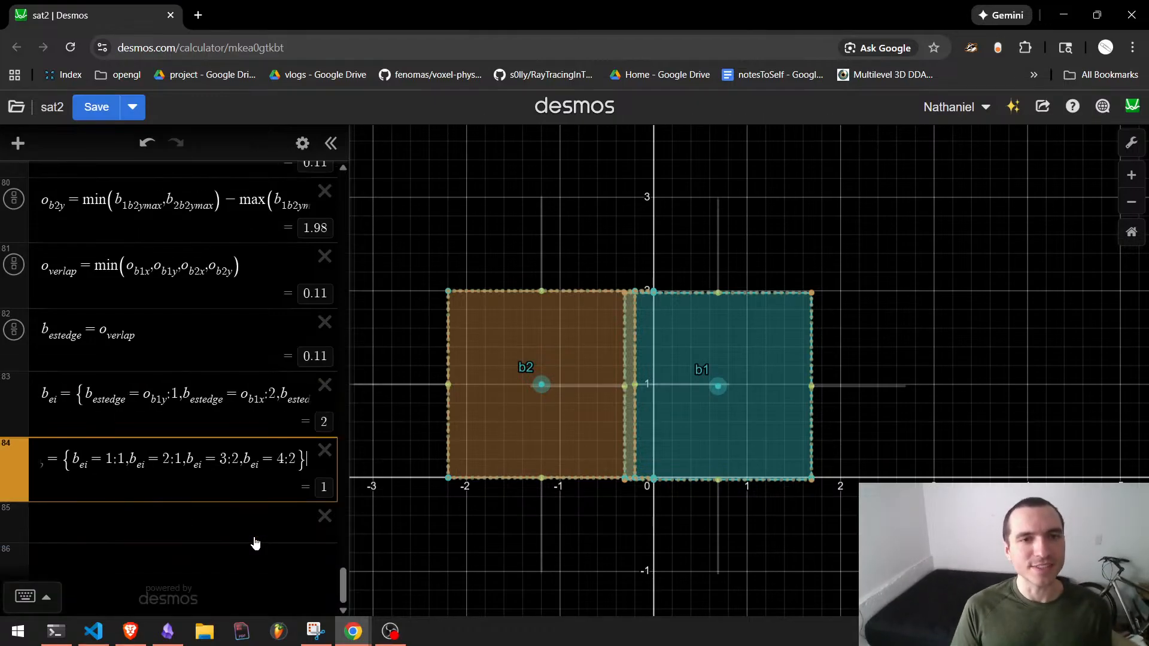
Define r_bp below r_b as the piecewise {r_b = 1:b_1, b_2}.
key(Down)
text(r)
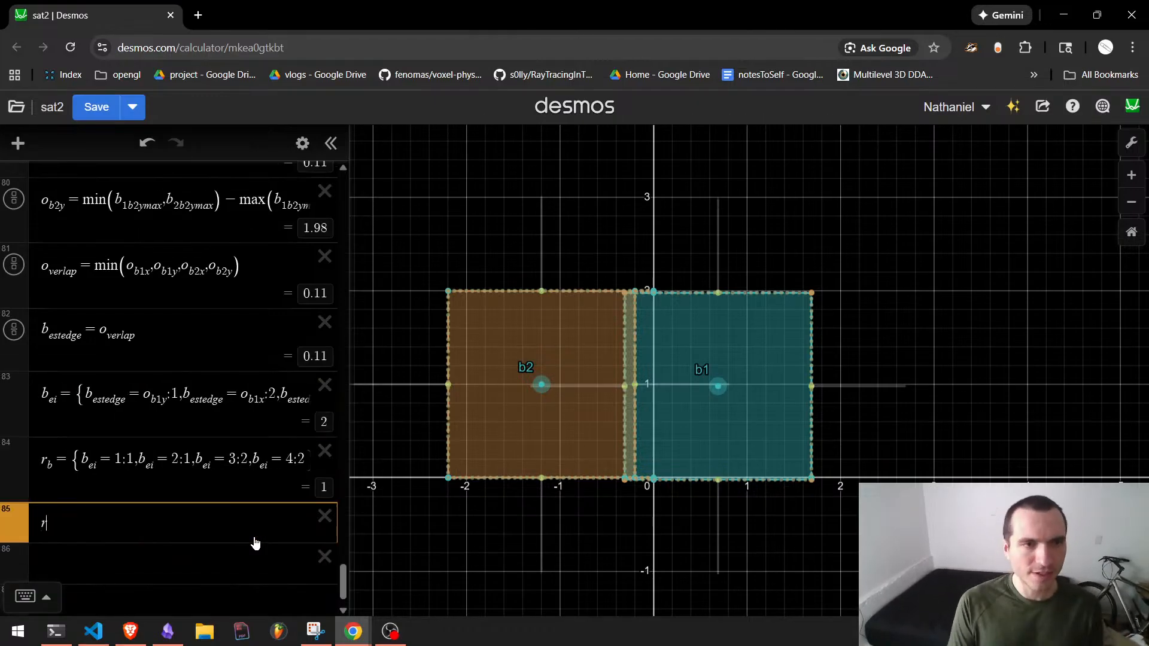
text(+_bp)
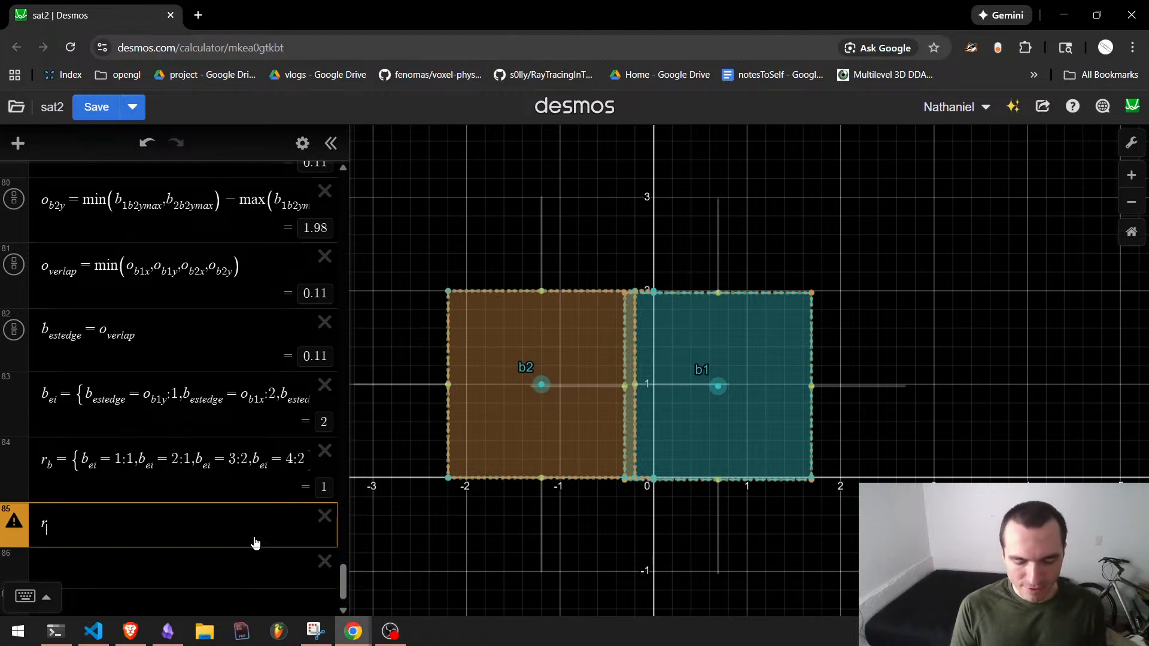
text(=)
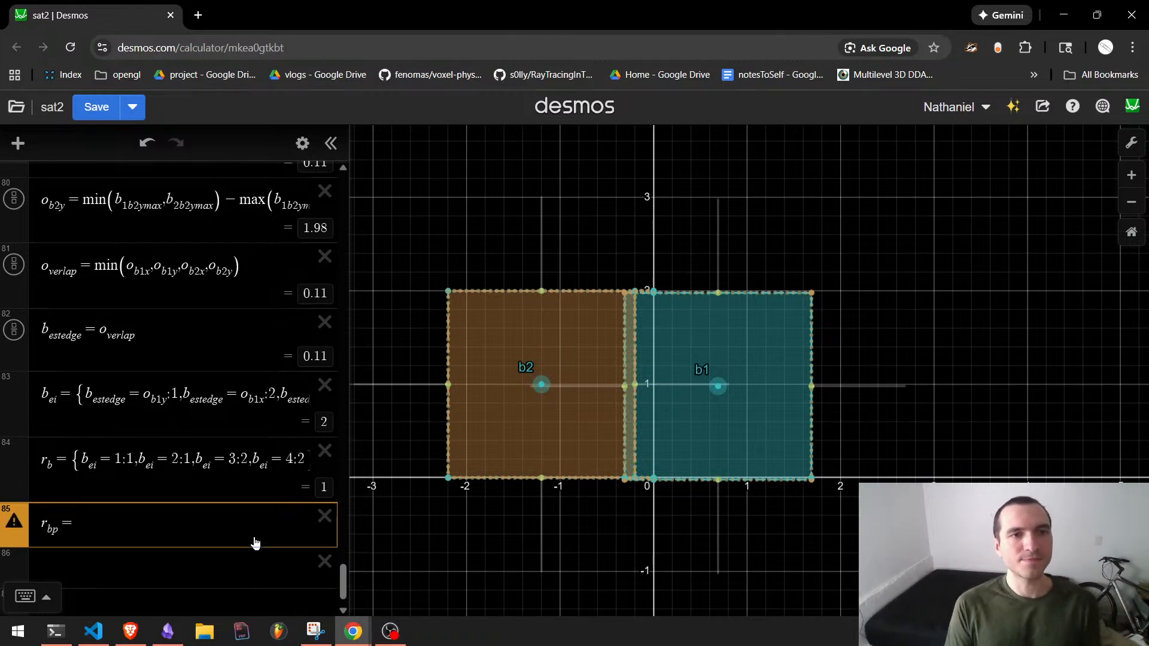
text({)
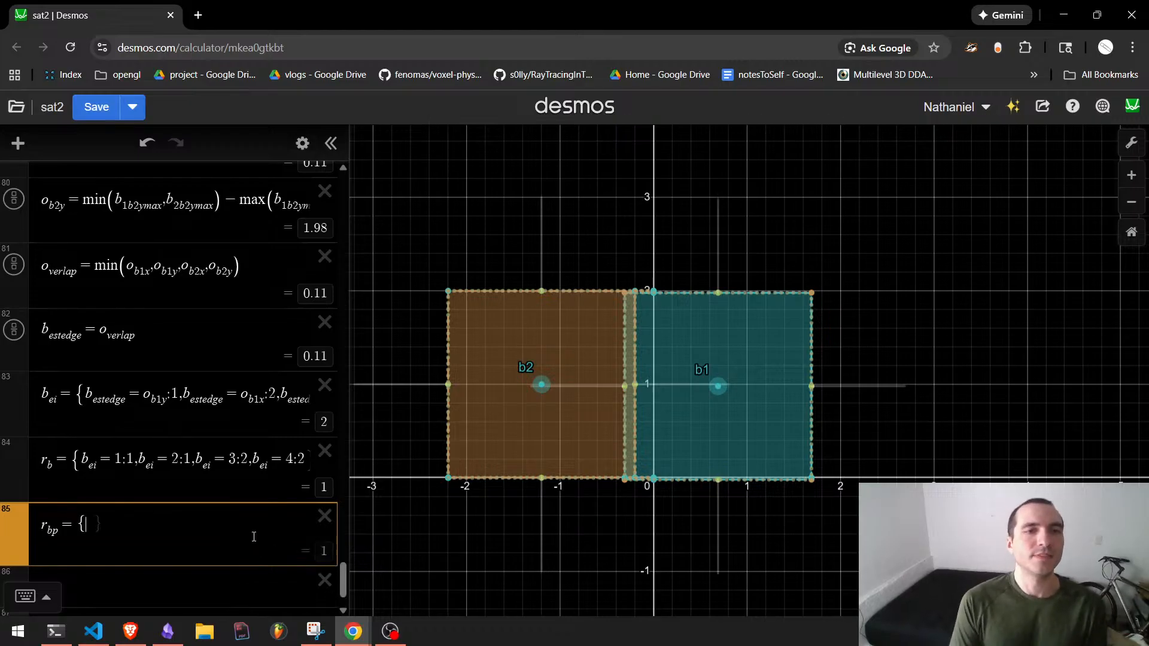
text(r_b)
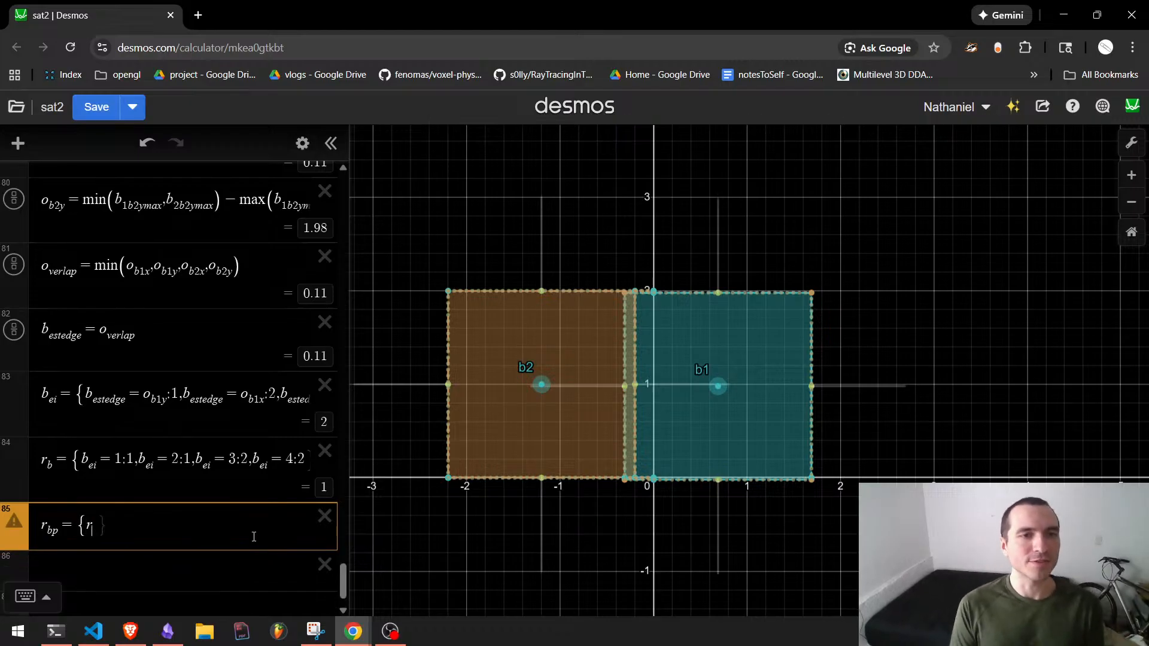
text(=1)
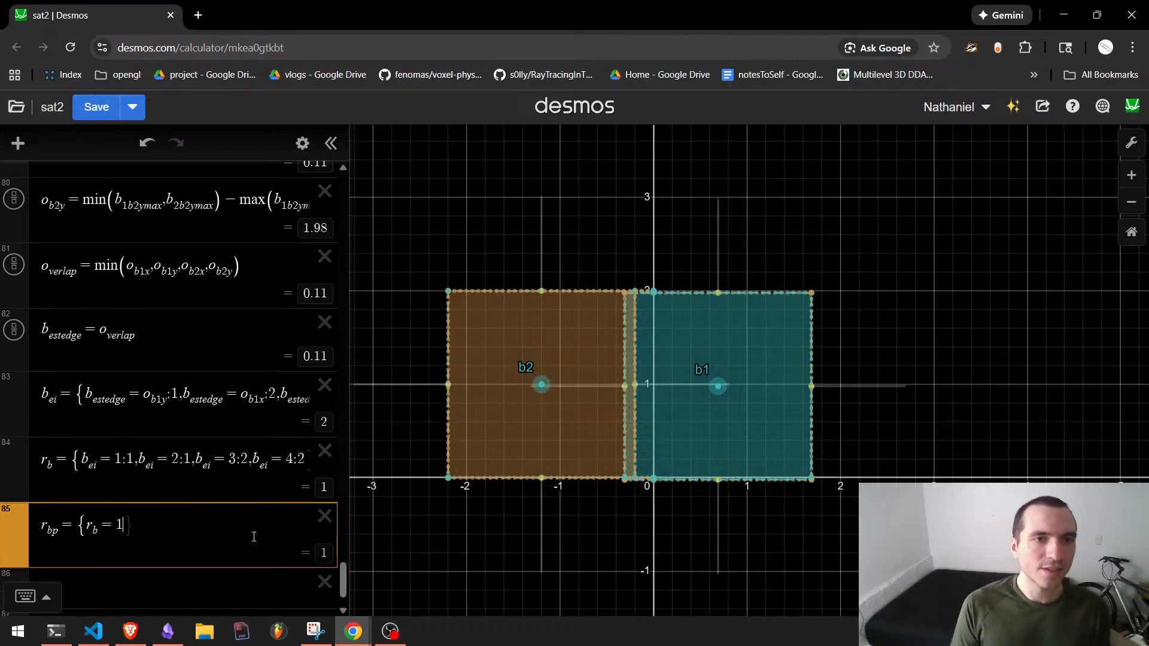
text(:b_1)
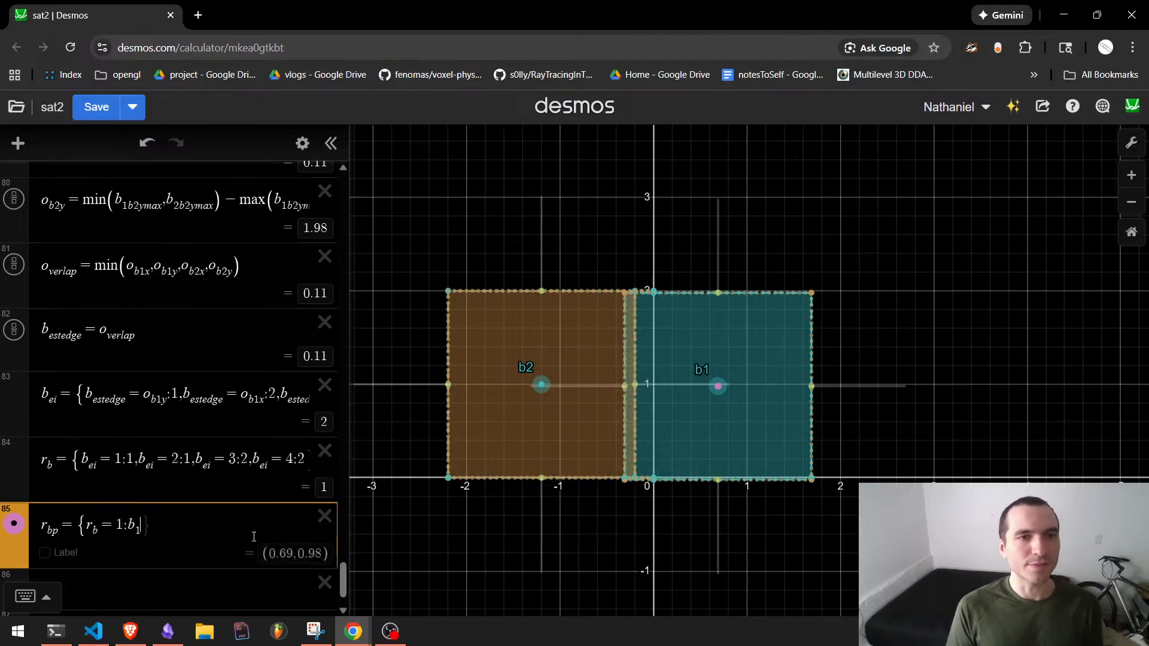
text(,b_2)
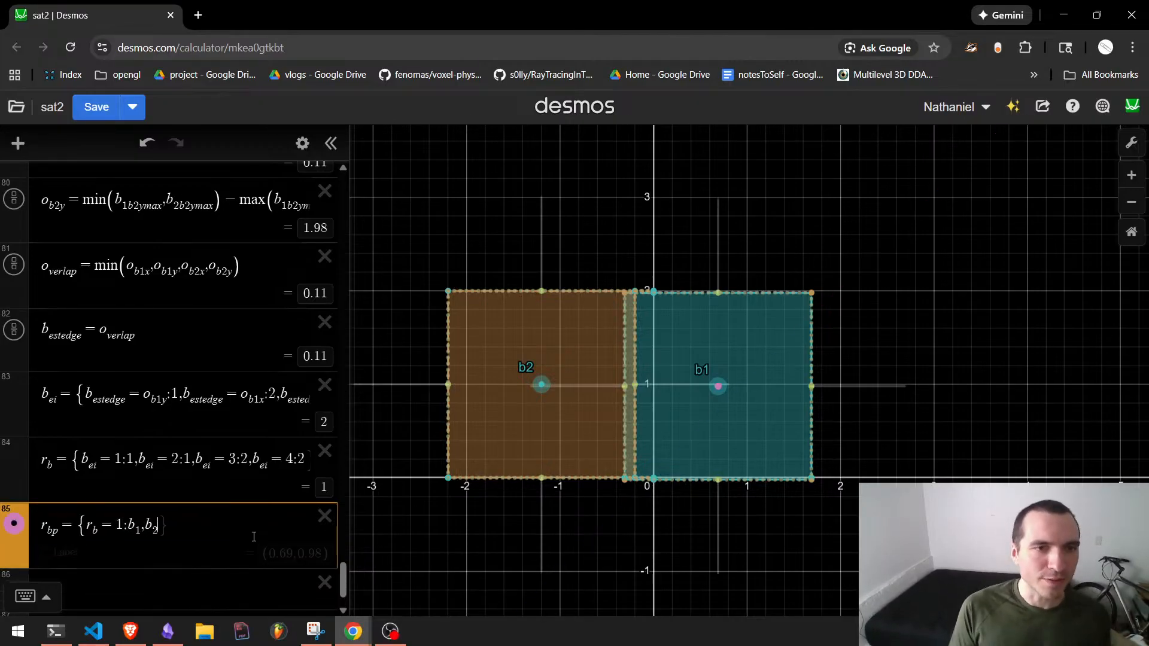
Duplicate the r_bp expression into a new line below it and rename the copy i_bp.
key(ctrl+a)
key(ctrl+c)
key(Return)
key(ctrl+v)
key(Left)
key(Left)
key(Left)
key(Left)
key(Left)
key(Left)
key(Left)
key(Left)
key(Left)
key(Left)
key(Left)
key(Left)
key(Left)
key(Left)
key(Left)
key(Left)
key(Left)
key(Left)
key(Left)
key(Left)
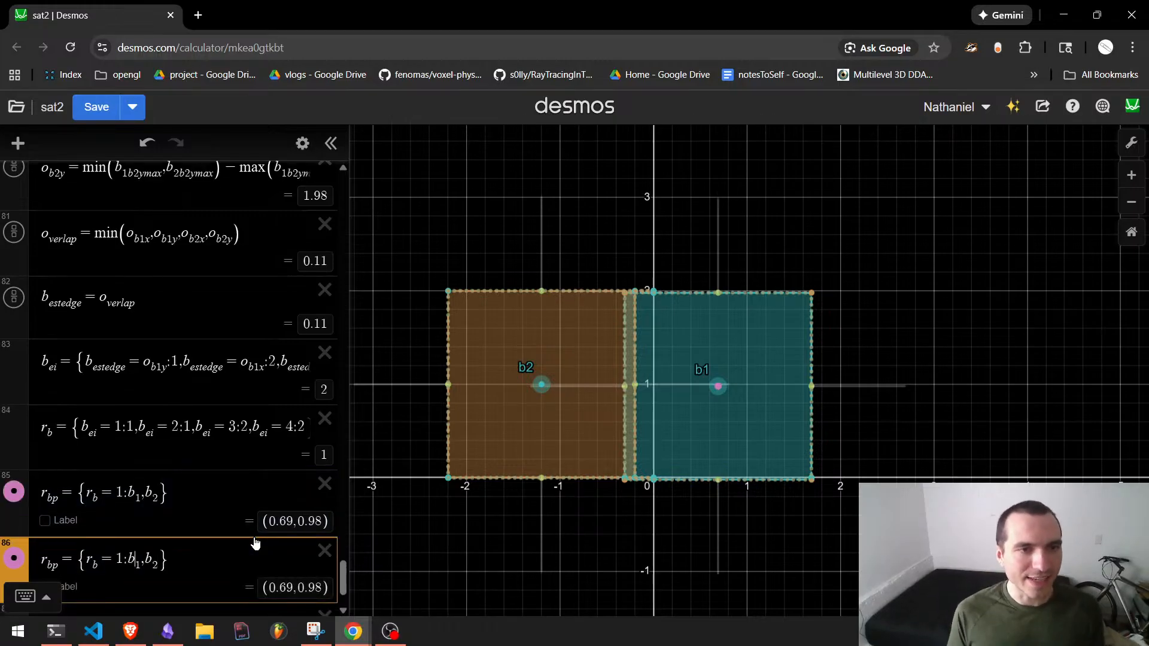
key(BackSpace)
text(i)
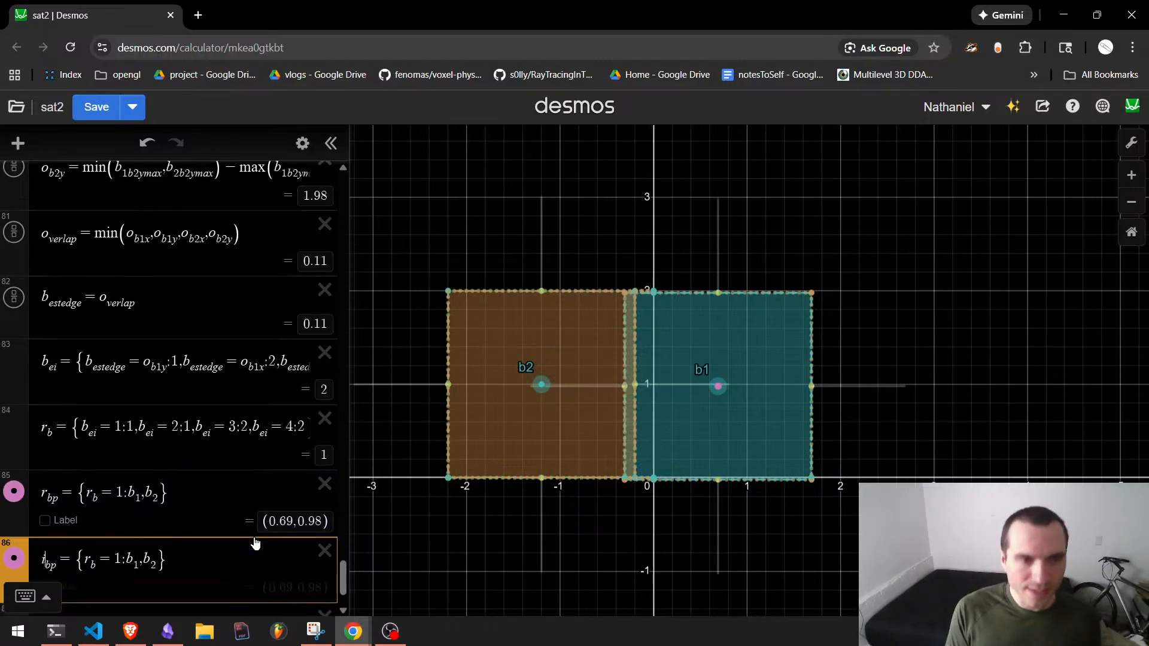
Swap the two branches of the i_bp piecewise so it reads {r_b = 1:b_2, b_1}.
key(Right)
key(Right)
key(Right)
key(Right)
key(Right)
key(Right)
key(Right)
key(Right)
key(Right)
key(Right)
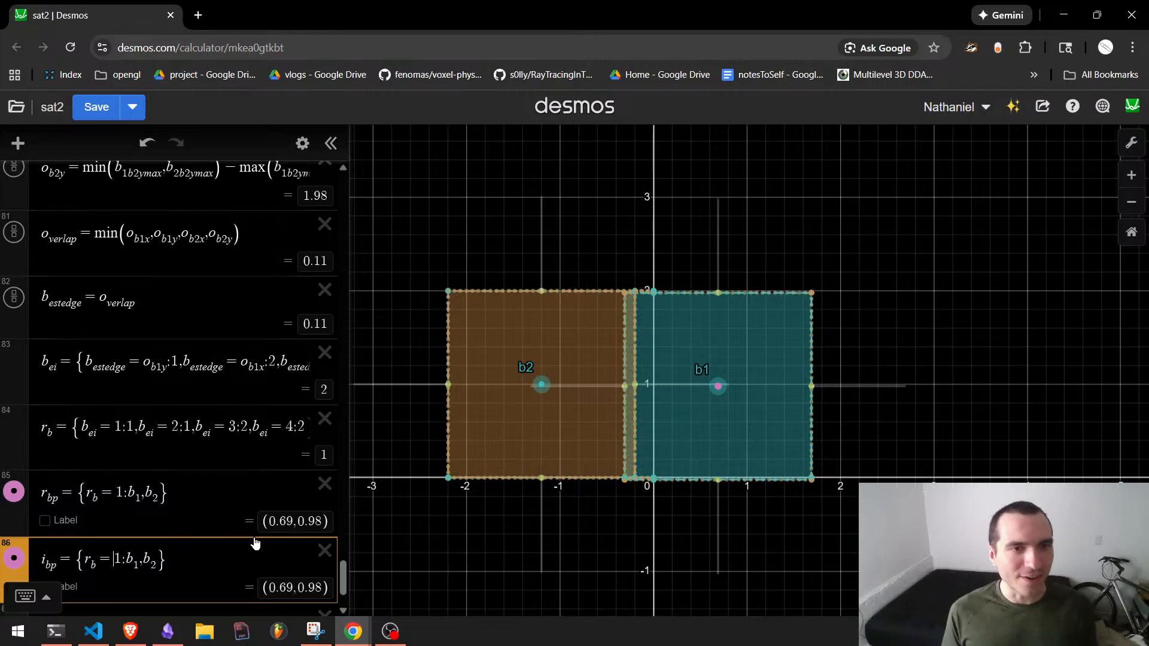
key(Right)
key(Right)
key(Right)
key(Right)
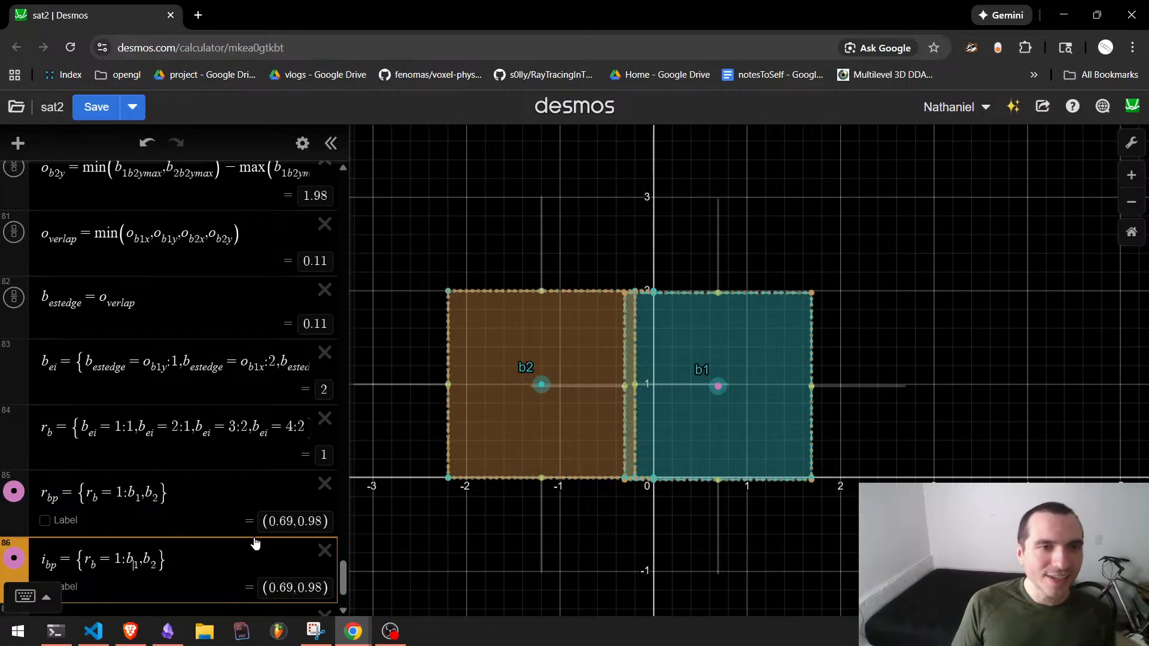
key(BackSpace)
text(2)
key(Right)
key(Right)
key(Right)
key(Right)
key(Right)
key(BackSpace)
text(1)
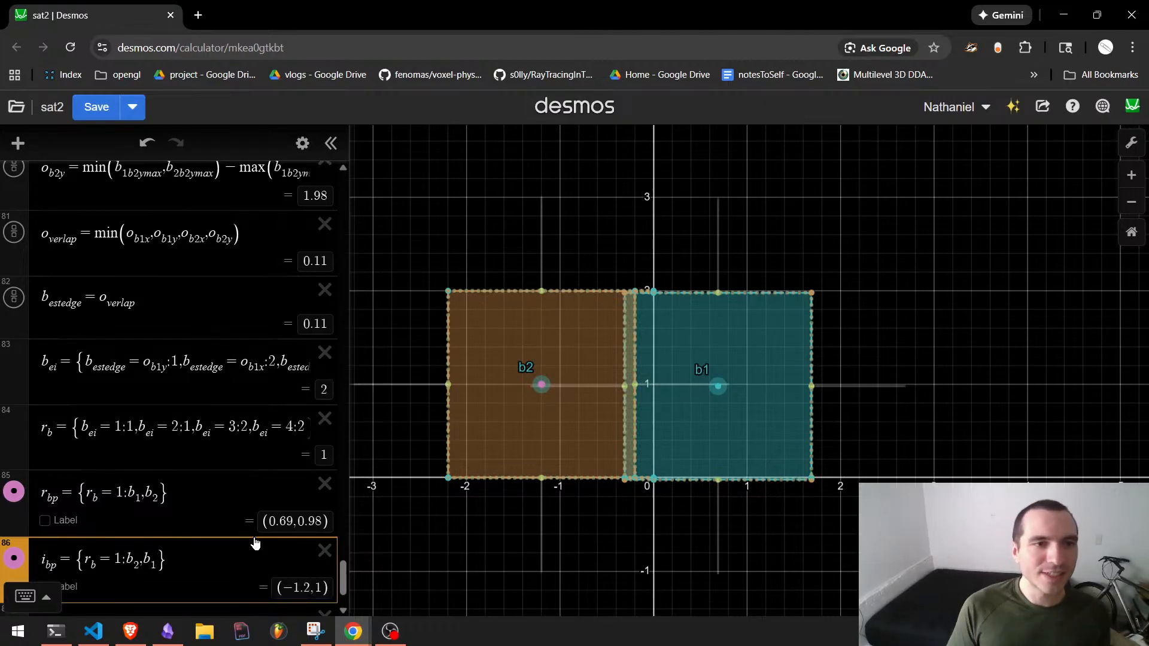
Turn on point labels for r_bp and i_bp, labelling them "ref" and "inc" respectively.
scroll(251, 544, down, 1)
click(45, 459)
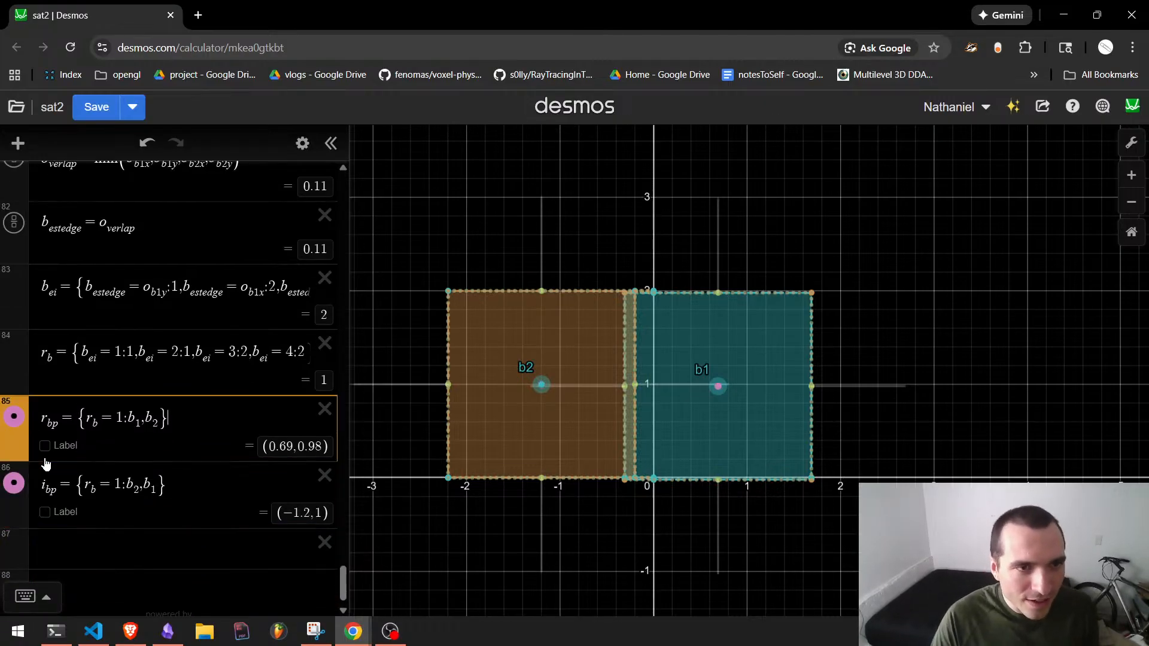
click(44, 445)
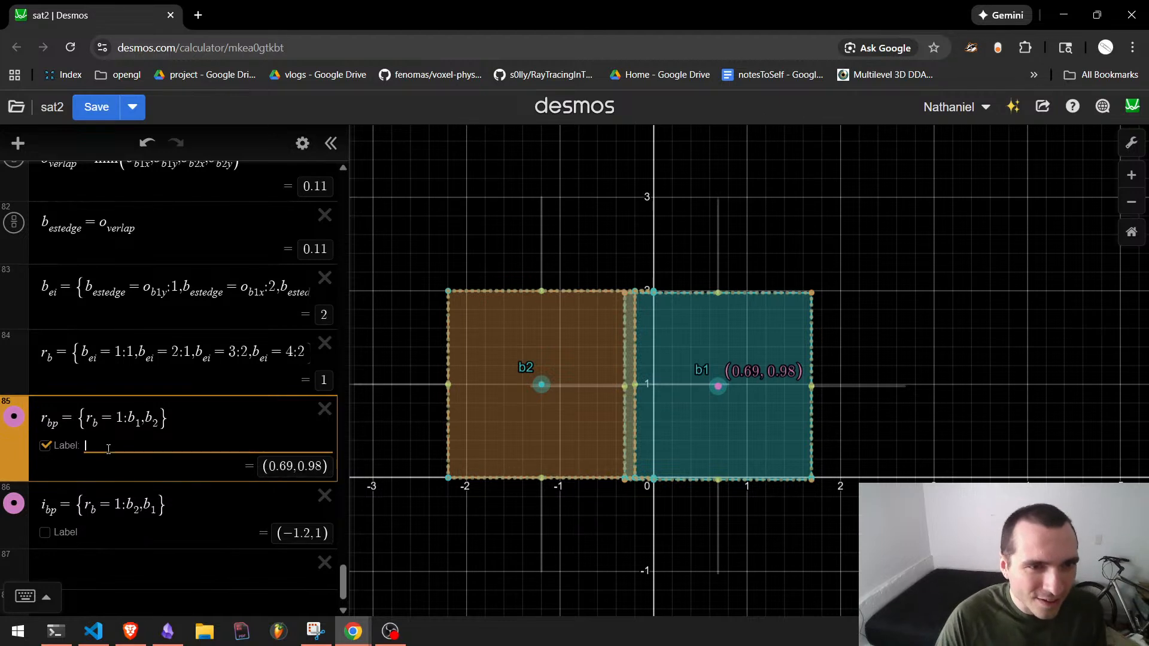
text(ref)
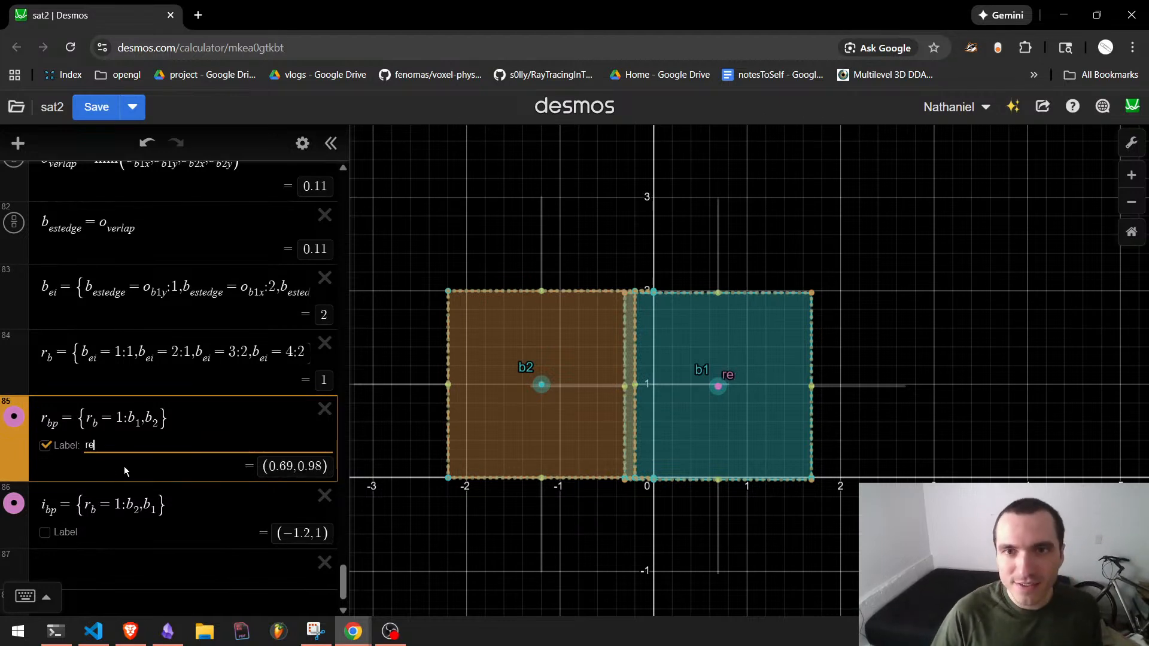
click(49, 534)
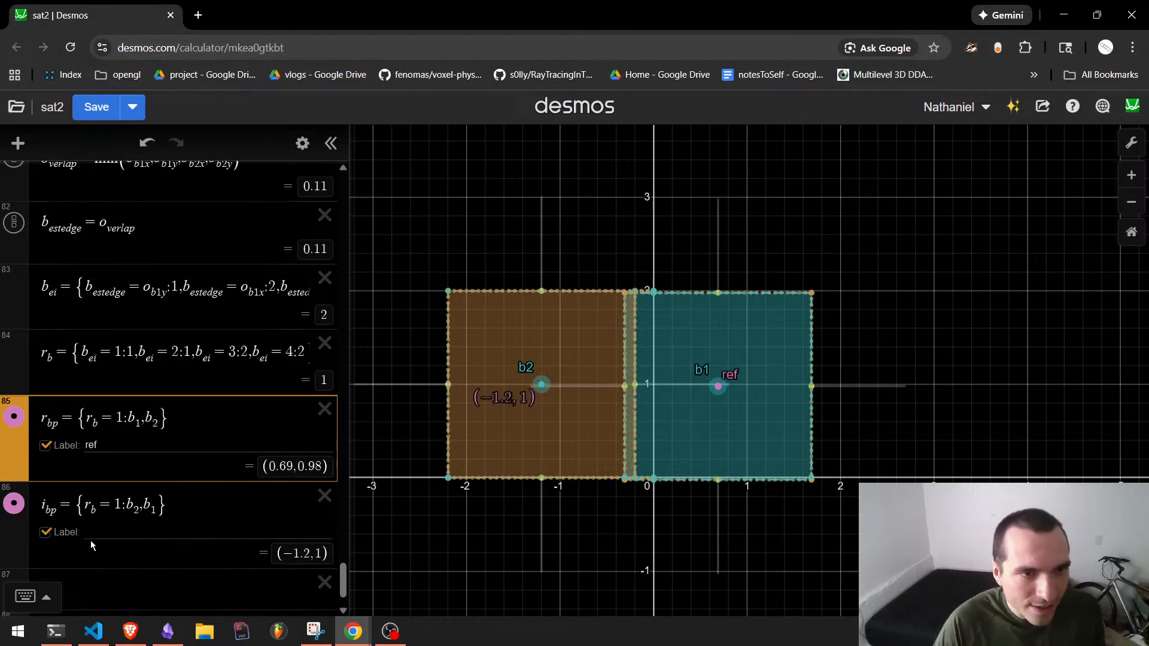
text(inc)
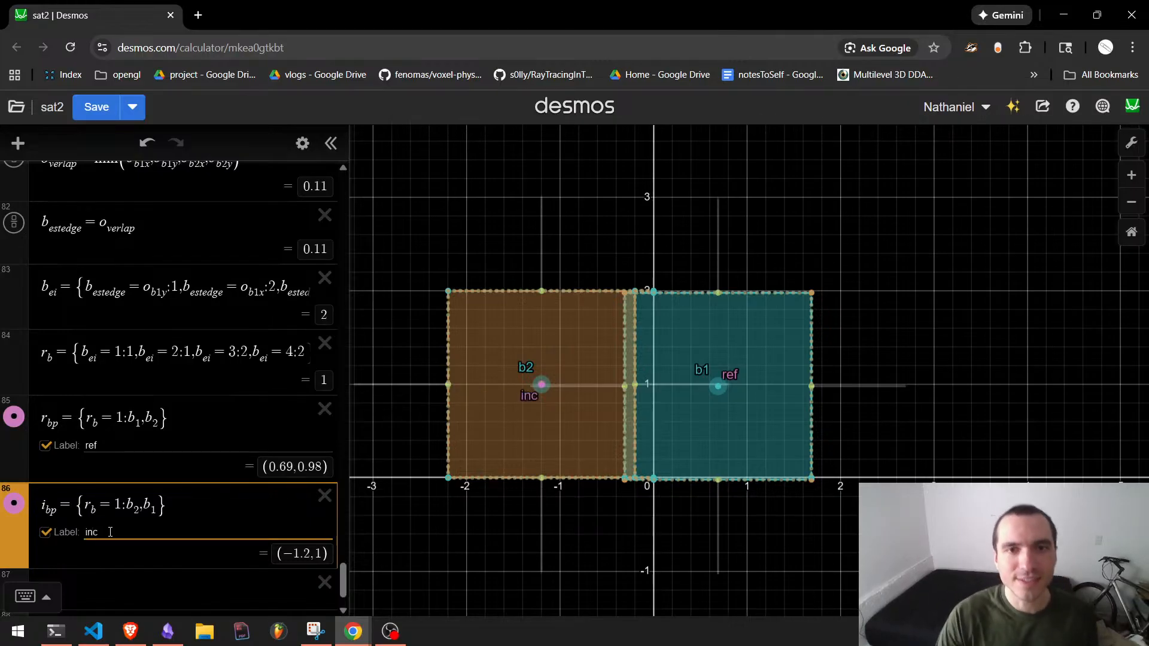
Move box b1's centre point on the graph, ending at about (0.68, 0.93), with the box still overlapping b2.
mouse_move(718, 385)
mouse_down()
mouse_move(699, 331)
mouse_move(551, 252)
mouse_move(457, 251)
mouse_move(383, 391)
mouse_move(509, 562)
mouse_move(656, 517)
mouse_move(694, 332)
mouse_move(718, 377)
mouse_move(540, 221)
mouse_move(550, 292)
mouse_move(710, 348)
mouse_move(691, 399)
mouse_move(706, 387)
mouse_up()
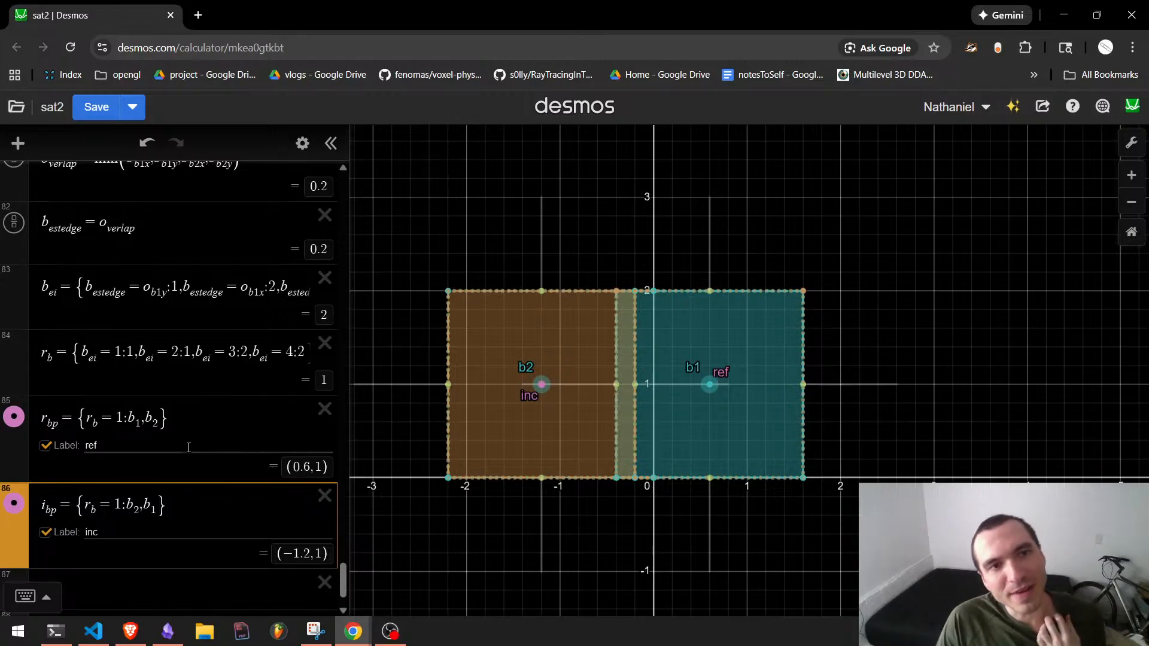
scroll(187, 434, up, 1)
scroll(193, 405, down, 1)
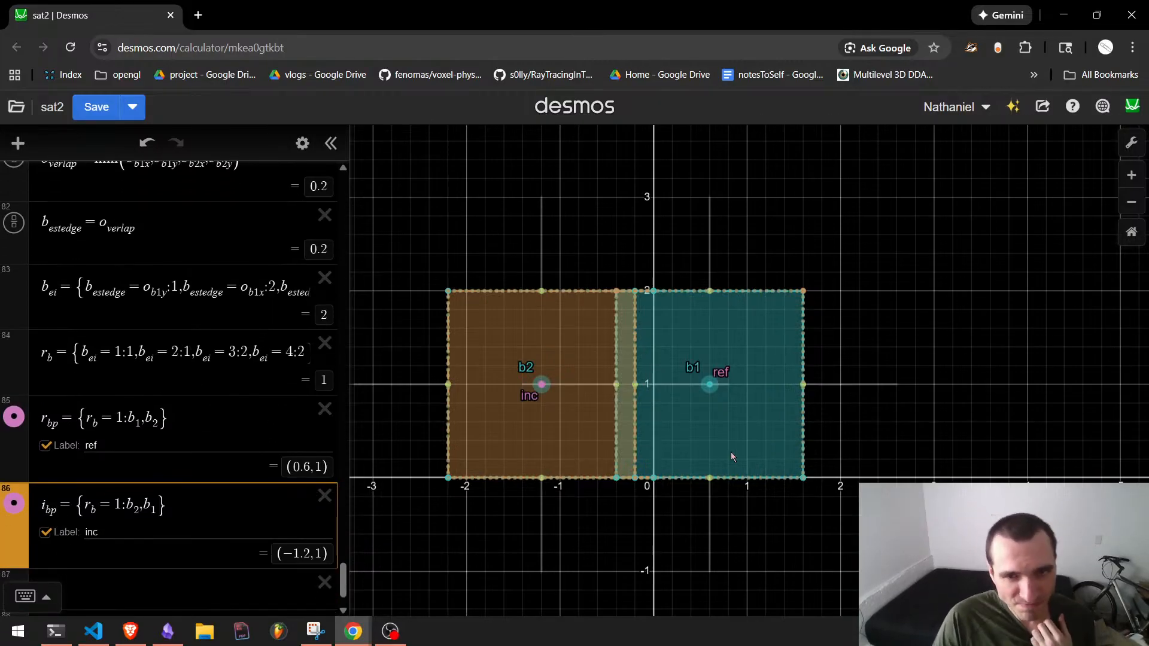
mouse_move(711, 390)
mouse_down()
mouse_move(548, 244)
mouse_move(405, 380)
mouse_move(693, 334)
mouse_move(704, 359)
mouse_move(695, 395)
mouse_move(717, 391)
mouse_up()
scroll(123, 441, down, 1)
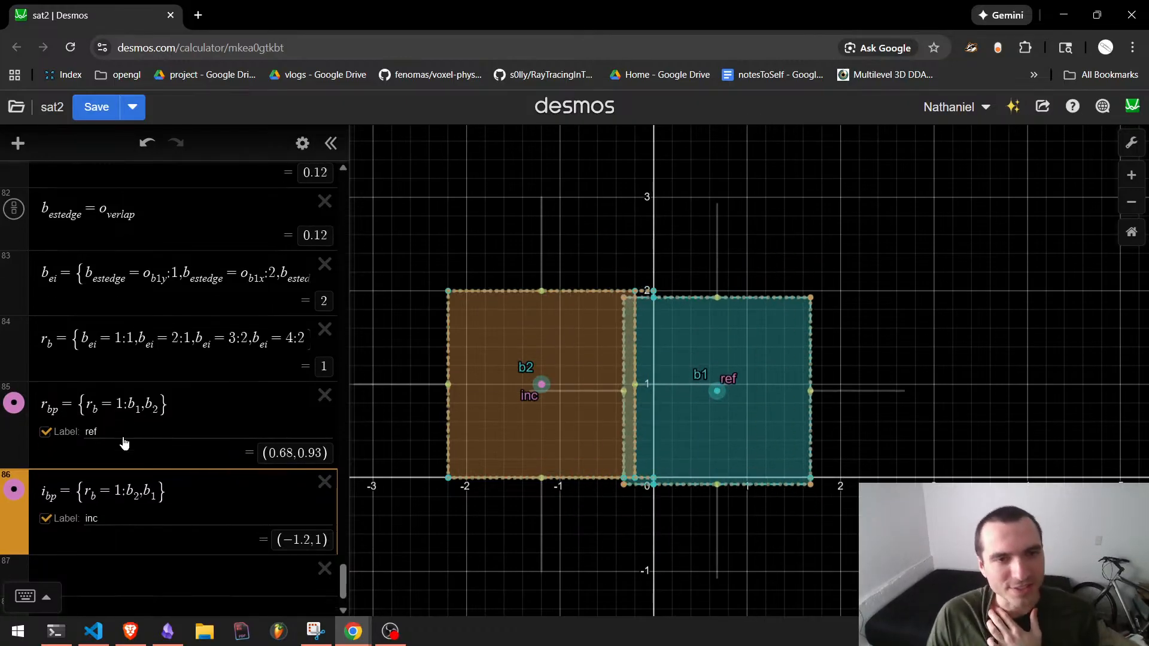
Define r_verts below i_bp as the piecewise {r_b = 1:b_1verts, b_2verts}.
click(213, 442)
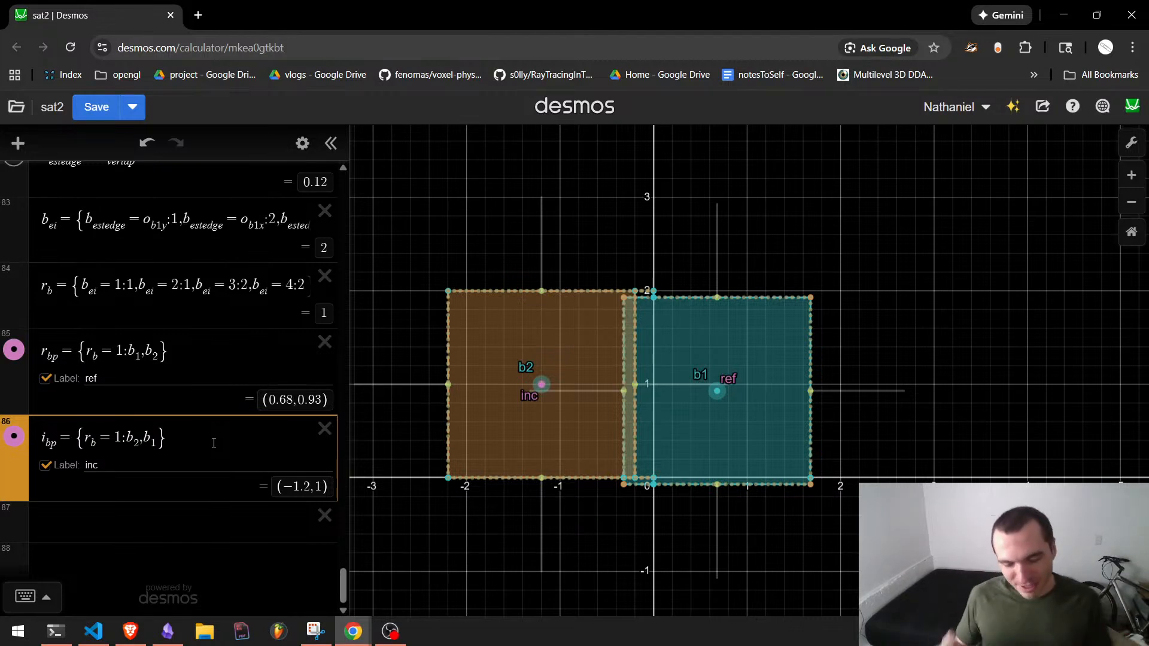
key(Return)
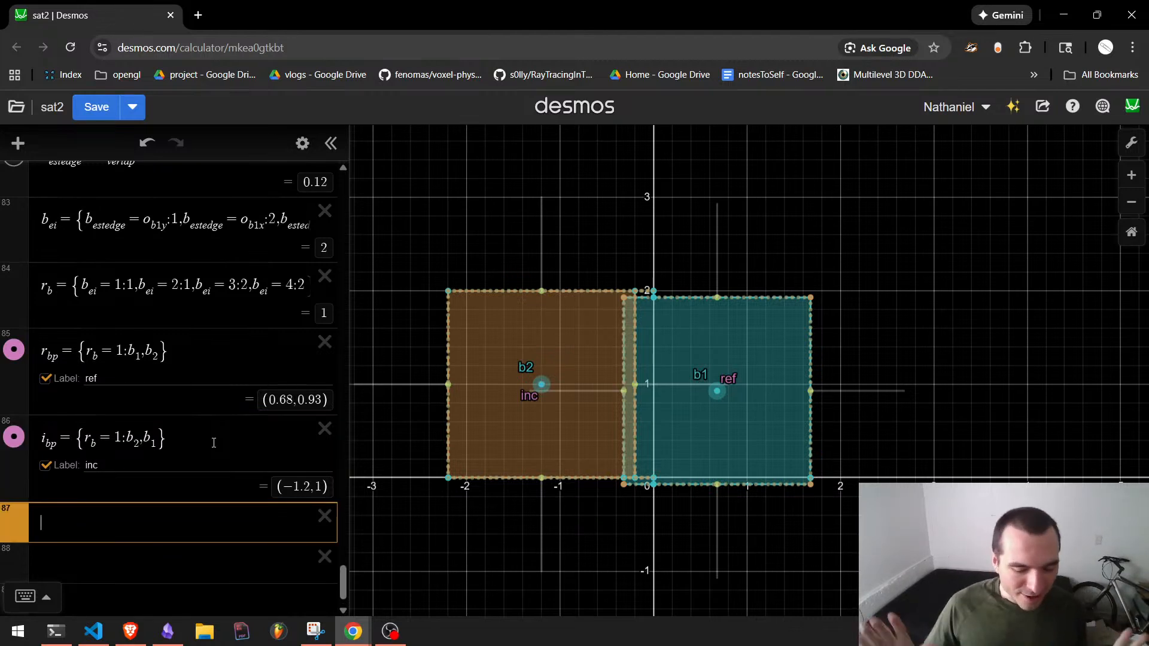
text(r_)
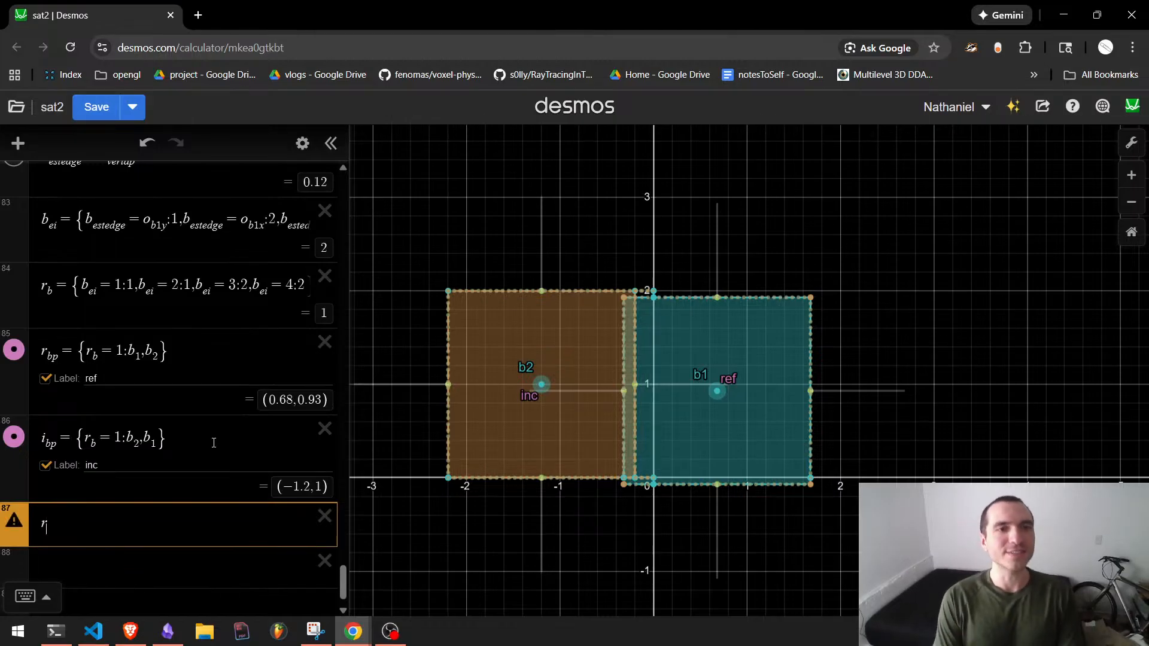
text(verts)
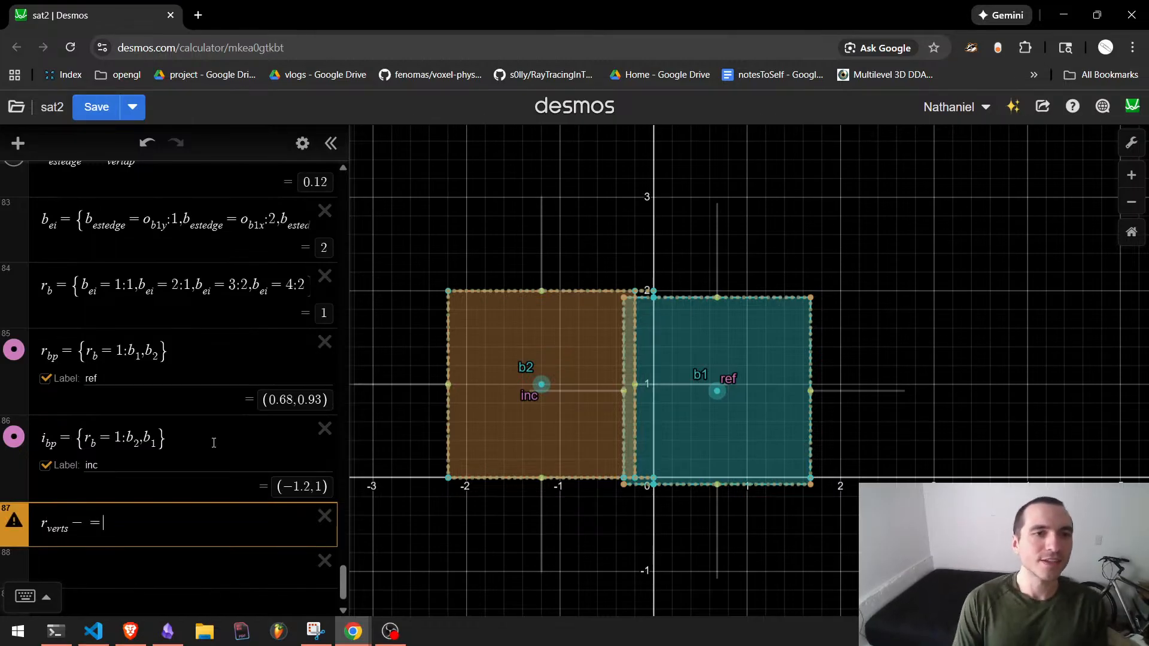
text(={)
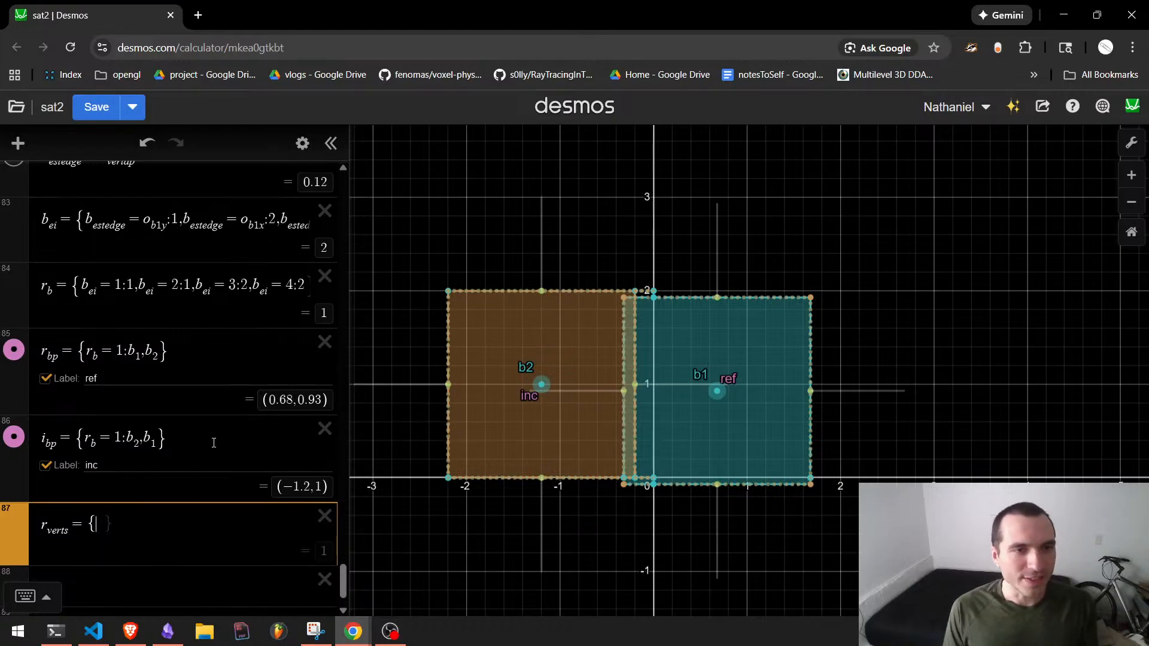
text(r_b)
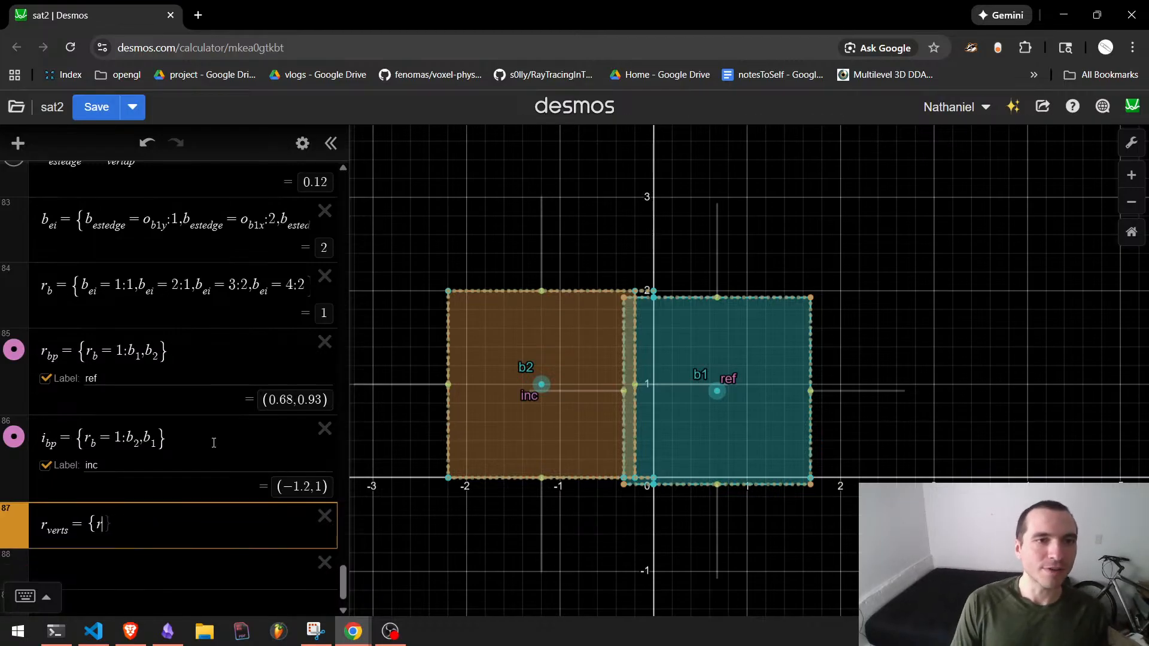
text(=1:)
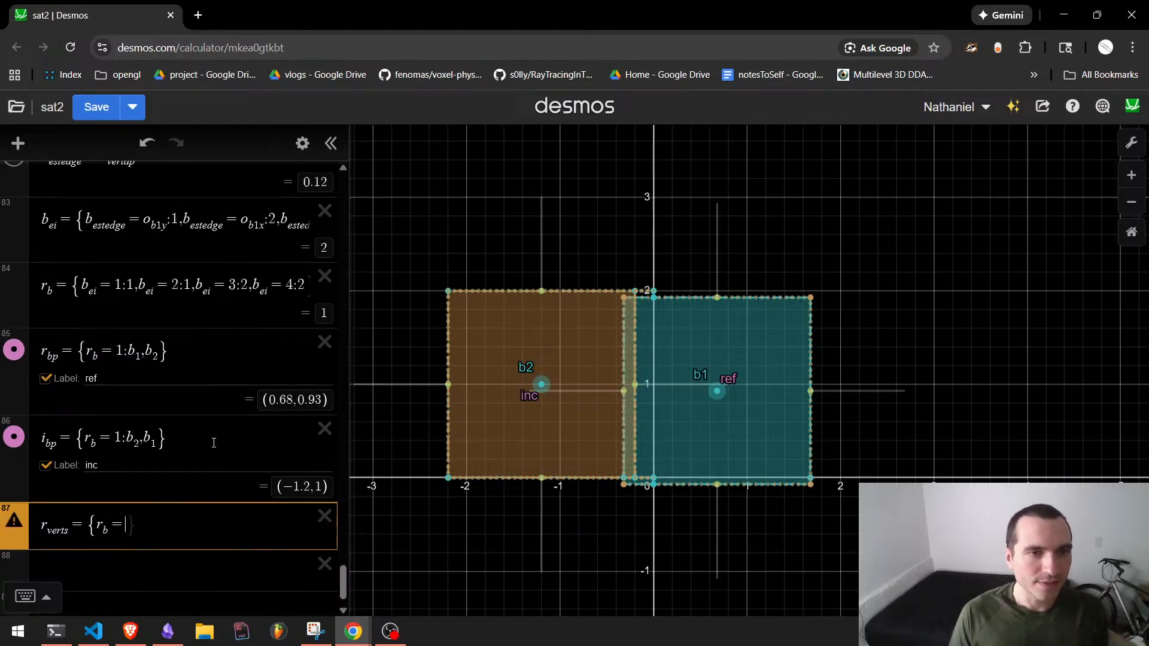
text(b_1ver)
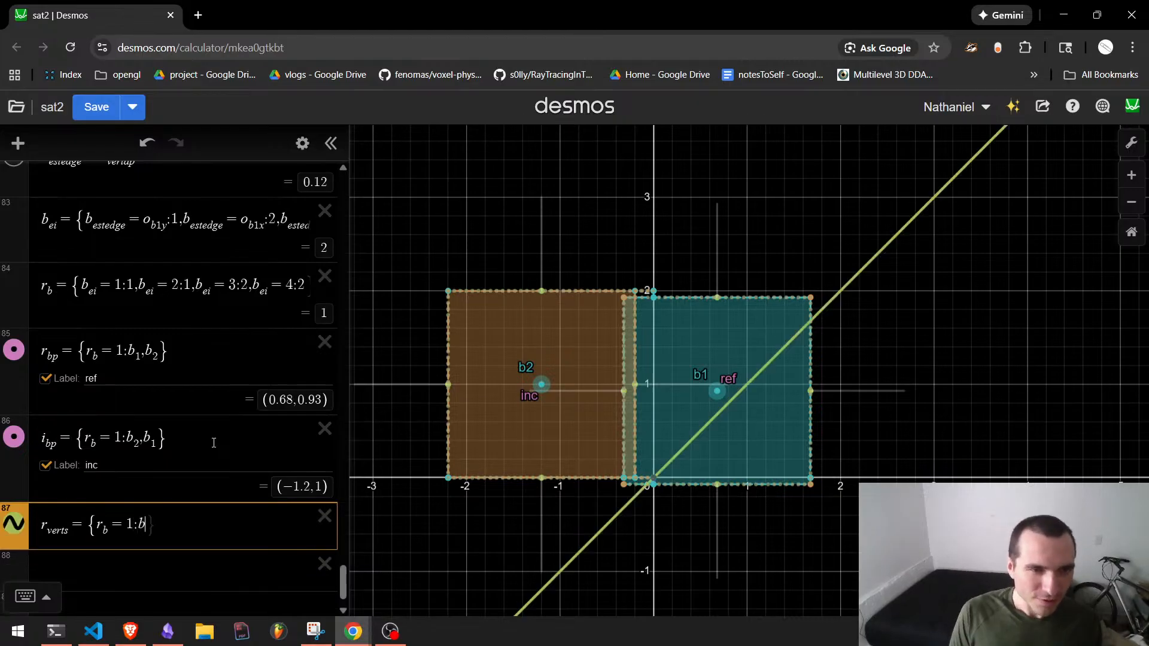
text(ts,b)
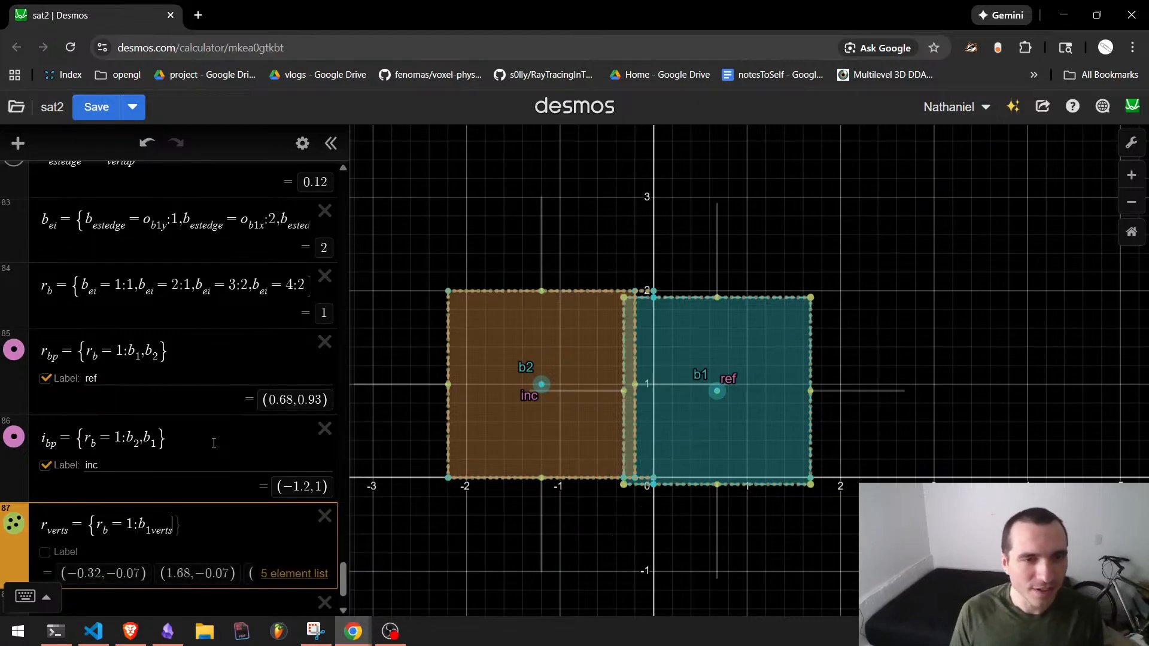
text(_2verts)
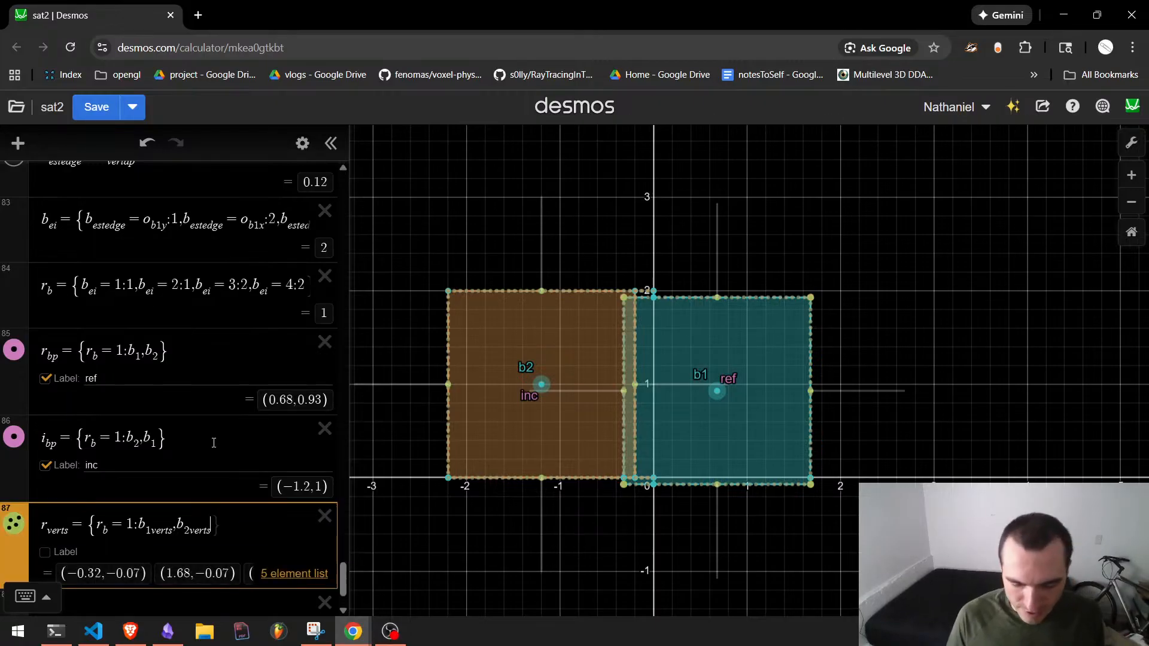
Copy the r_verts expression into a new line below it and change the copy's two branches to b_1edges and b_2edges.
key(Return)
key(ctrl+v)
key(BackSpace)
key(BackSpace)
key(BackSpace)
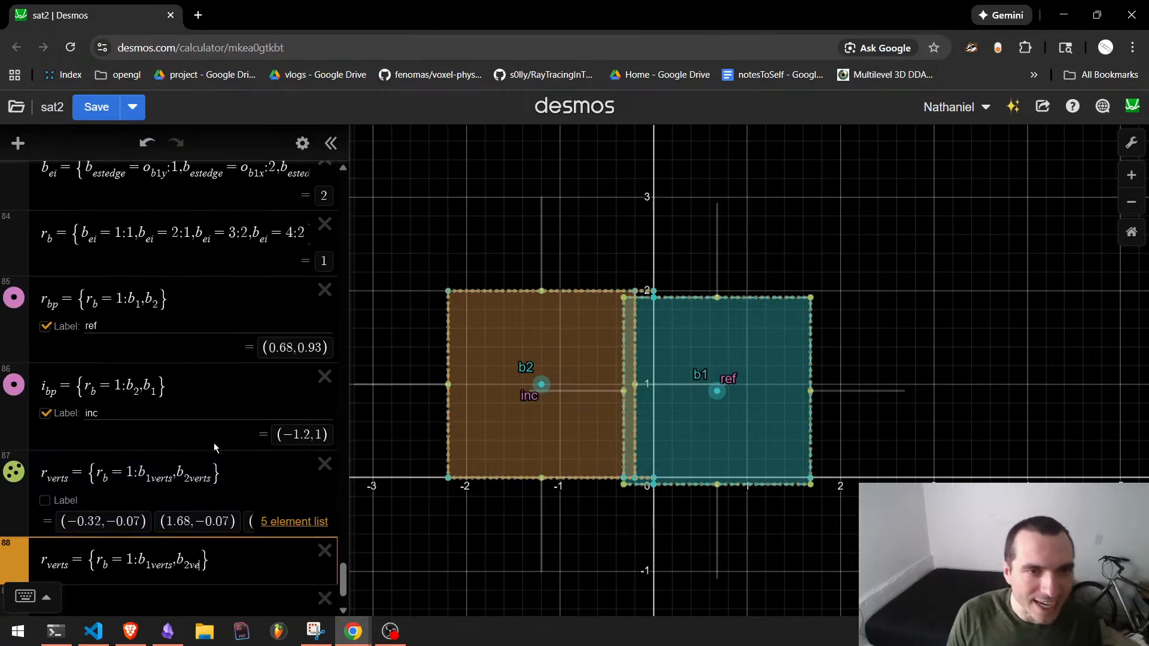
key(BackSpace)
key(BackSpace)
text(edges)
key(Left)
key(Left)
key(Left)
key(Left)
key(Left)
key(Left)
key(Left)
key(Left)
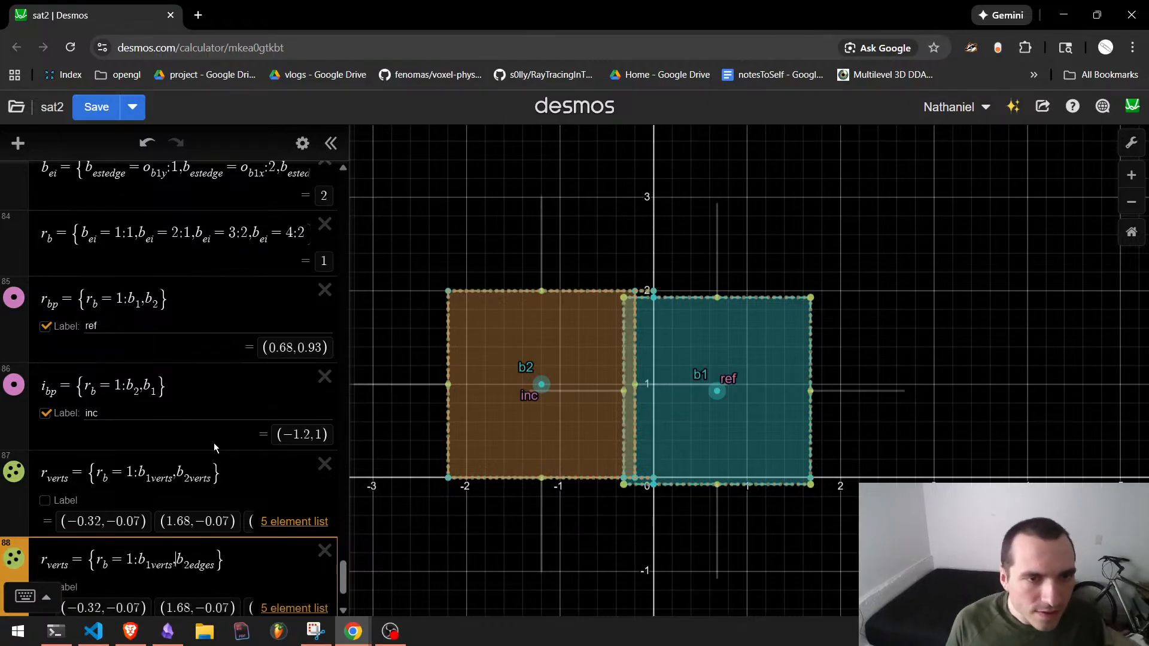
key(Left)
key(BackSpace)
key(BackSpace)
key(BackSpace)
key(BackSpace)
key(BackSpace)
text(edges)
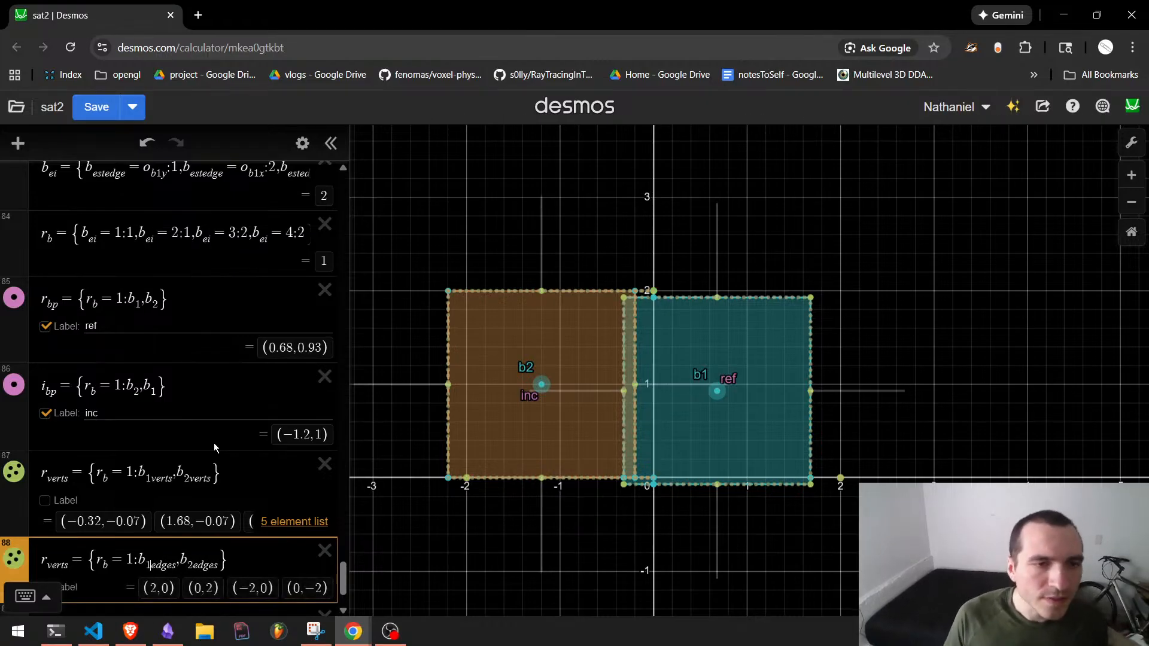
Rename the copied expression with the edge branches from r_verts to r_edges.
key(Left)
key(Left)
key(Left)
key(Left)
key(Left)
key(Left)
key(Left)
key(Left)
key(Left)
key(Left)
key(Left)
key(Left)
key(Left)
key(BackSpace)
key(BackSpace)
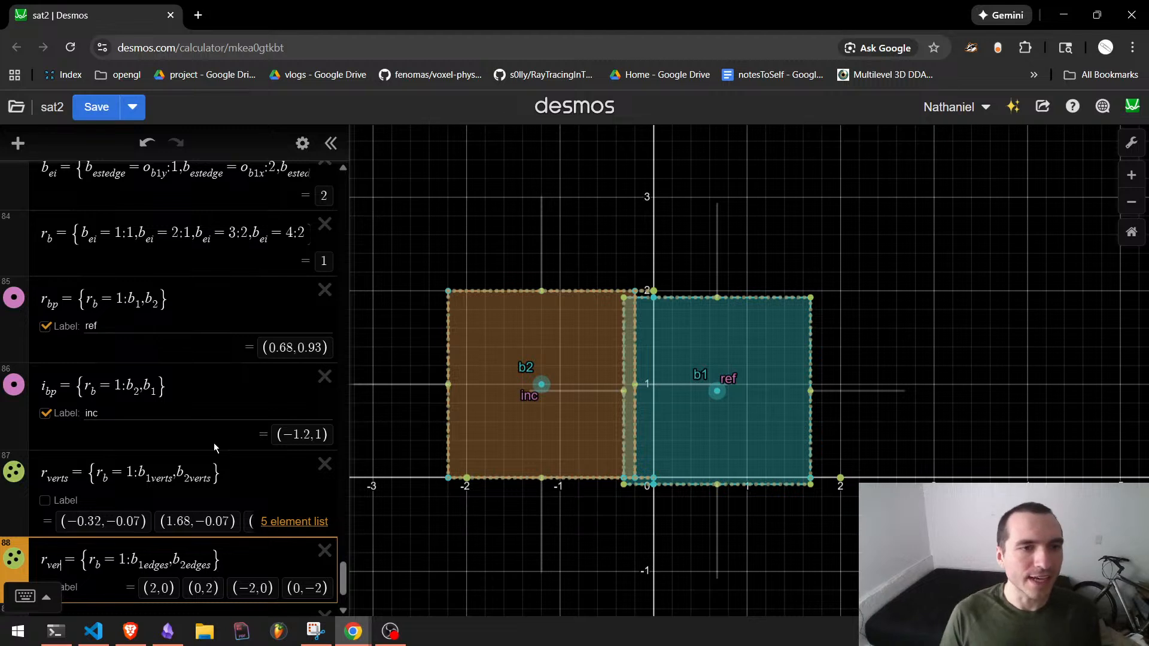
key(BackSpace)
key(BackSpace)
key(BackSpace)
text(edges)
Duplicate the r_edges expression into a new line below it and rename the copy r_n.
key(ctrl+shift+d)
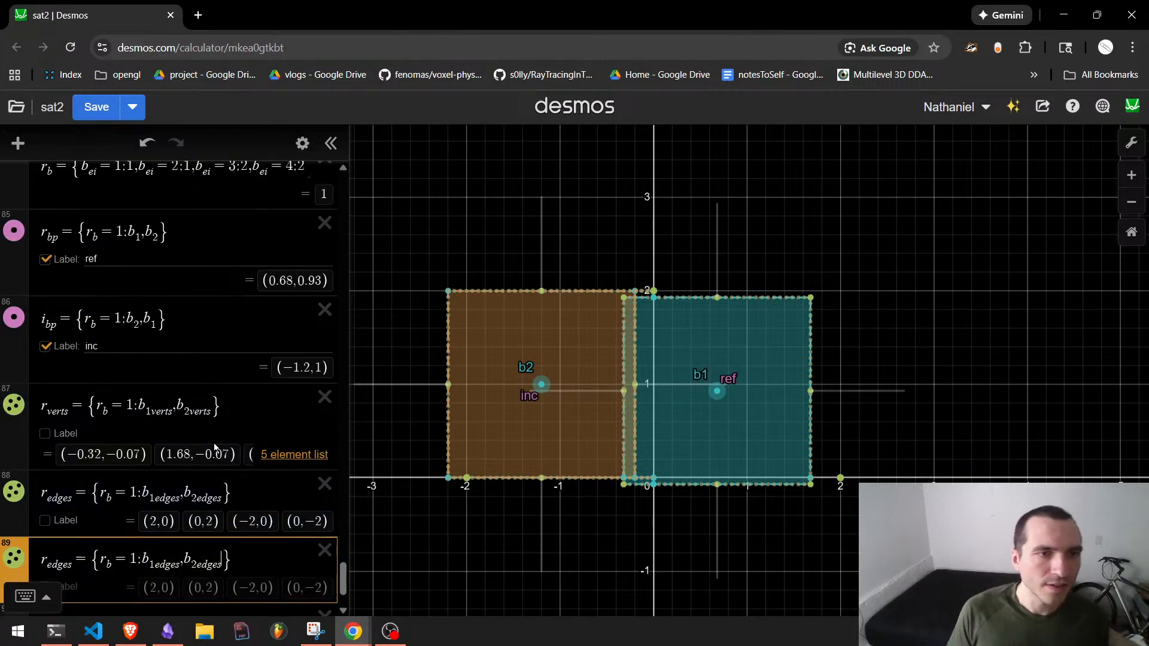
key(Left)
key(Left)
key(Left)
key(Left)
key(Left)
key(Left)
key(Left)
key(Left)
key(Left)
key(Left)
key(Left)
key(Left)
key(Left)
key(Left)
key(Left)
key(Left)
key(Left)
key(Left)
key(Left)
key(Left)
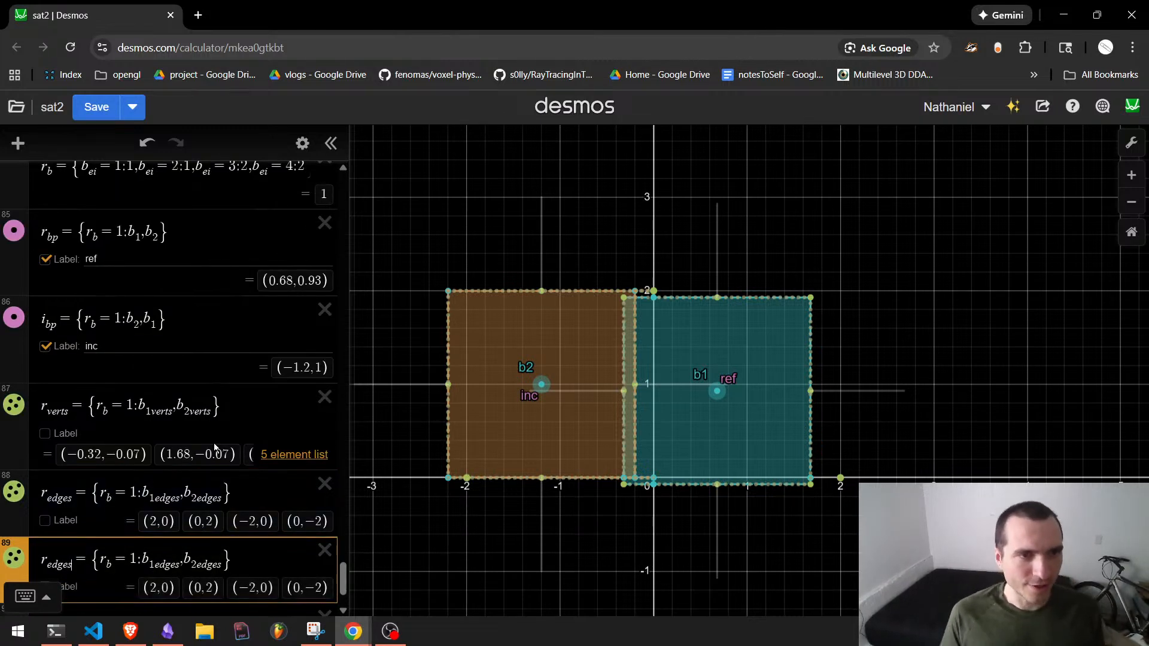
key(BackSpace)
key(BackSpace)
key(BackSpace)
key(BackSpace)
key(BackSpace)
text(nop)
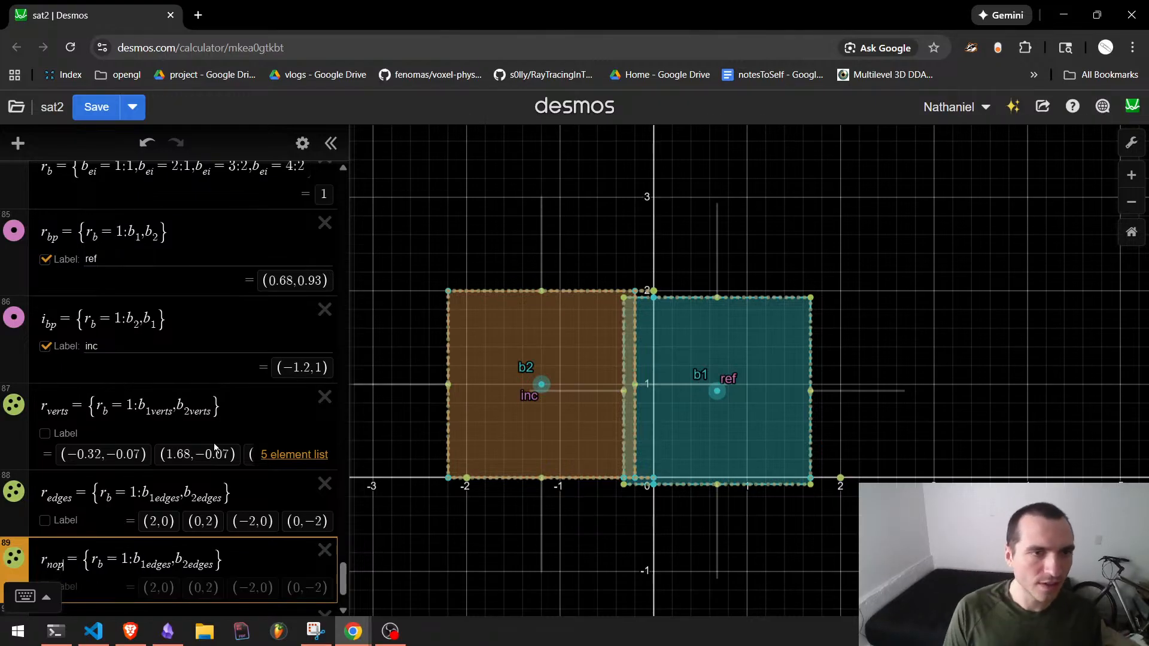
key(BackSpace)
key(BackSpace)
key(BackSpace)
Change the two branches of the r_n piecewise to b_1n and b_2n.
key(Right)
key(Right)
key(Right)
key(Right)
key(Right)
key(Right)
key(Right)
key(Right)
key(Right)
key(Right)
key(Right)
key(Right)
key(Right)
key(Right)
key(Right)
key(Right)
key(Right)
key(Right)
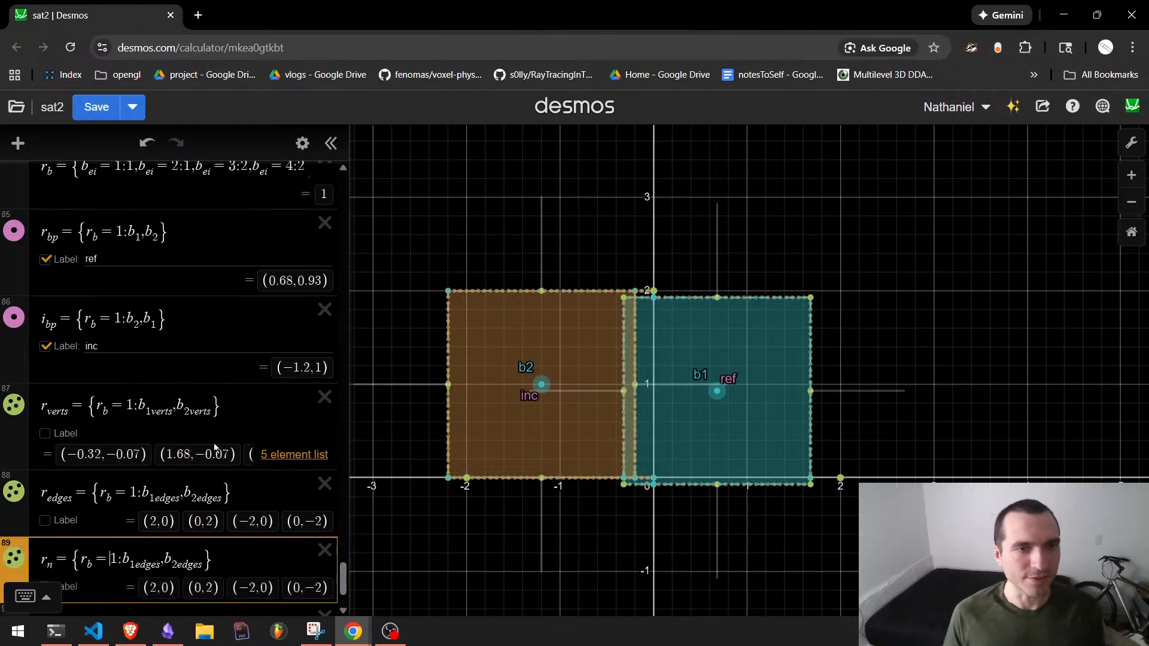
key(BackSpace)
key(BackSpace)
key(BackSpace)
key(BackSpace)
key(BackSpace)
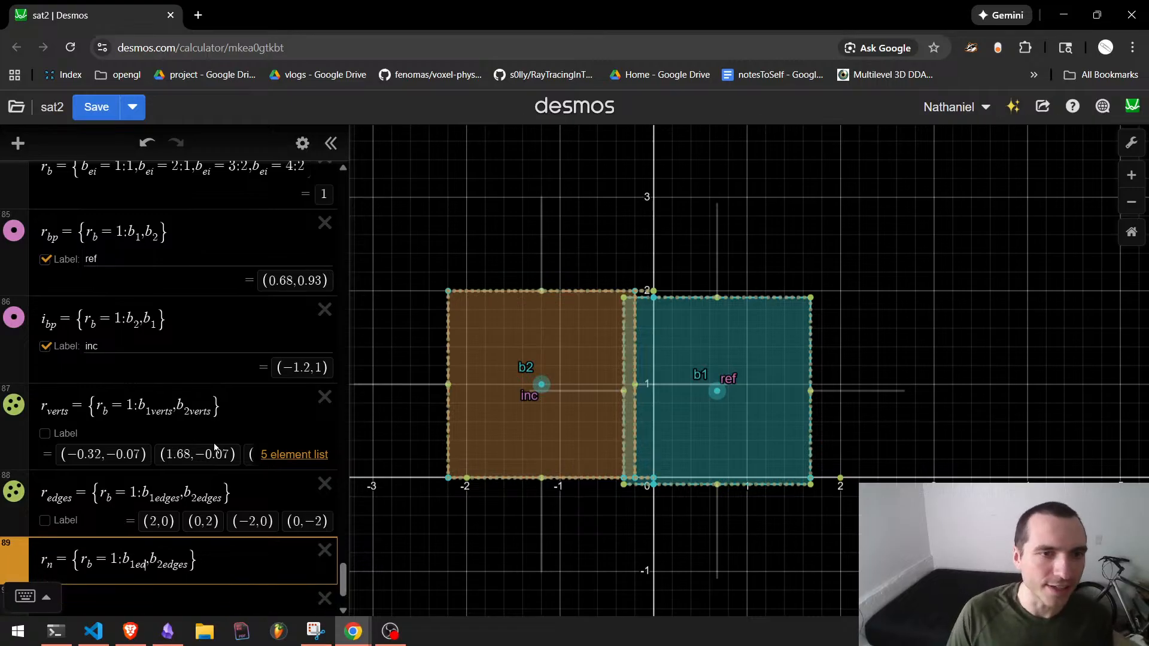
text(n)
key(Right)
key(Right)
key(Right)
key(Right)
key(Right)
key(Right)
key(Right)
key(Right)
key(Right)
key(Right)
key(BackSpace)
key(BackSpace)
key(BackSpace)
key(BackSpace)
key(BackSpace)
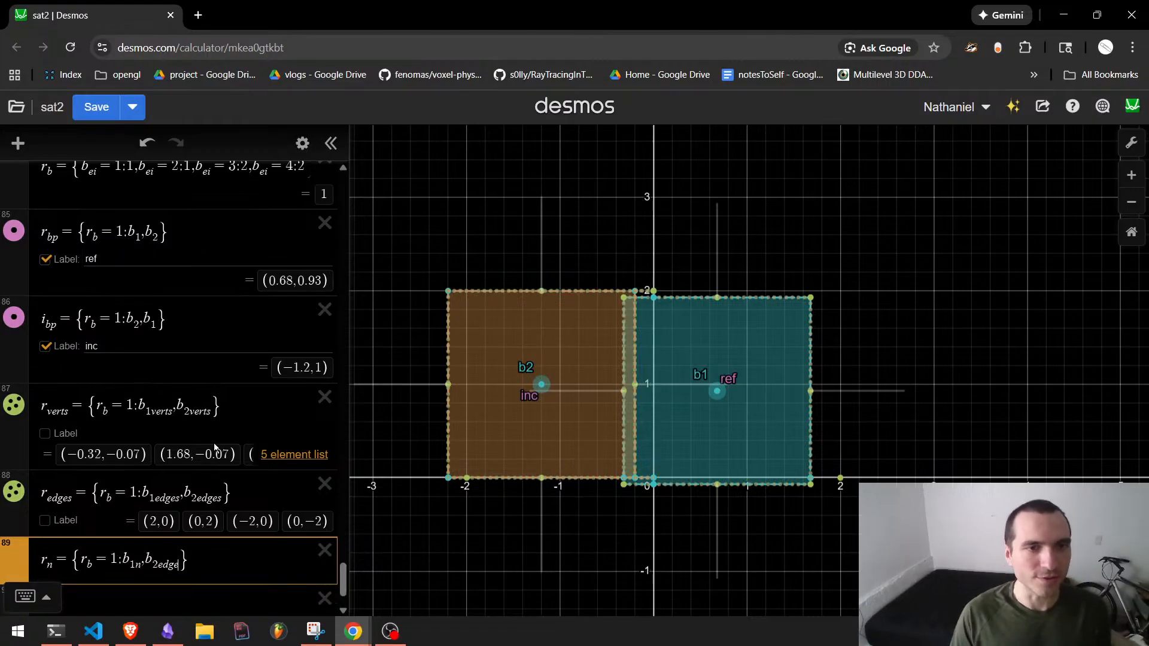
text(n)
key(Escape)
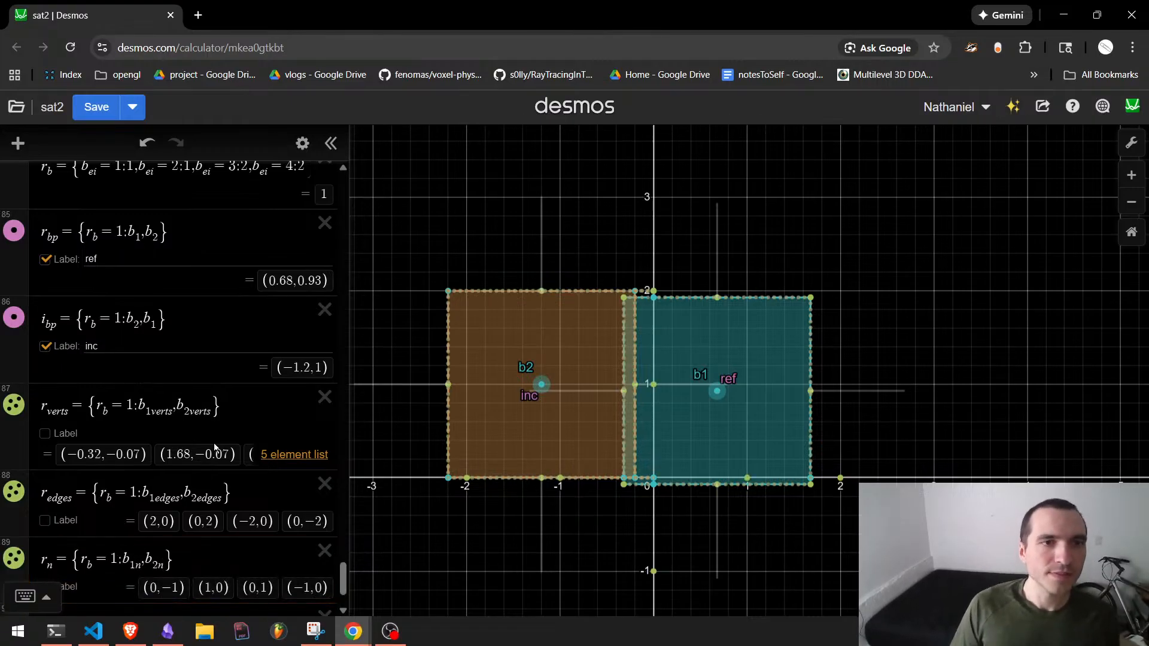
scroll(214, 440, down, 1)
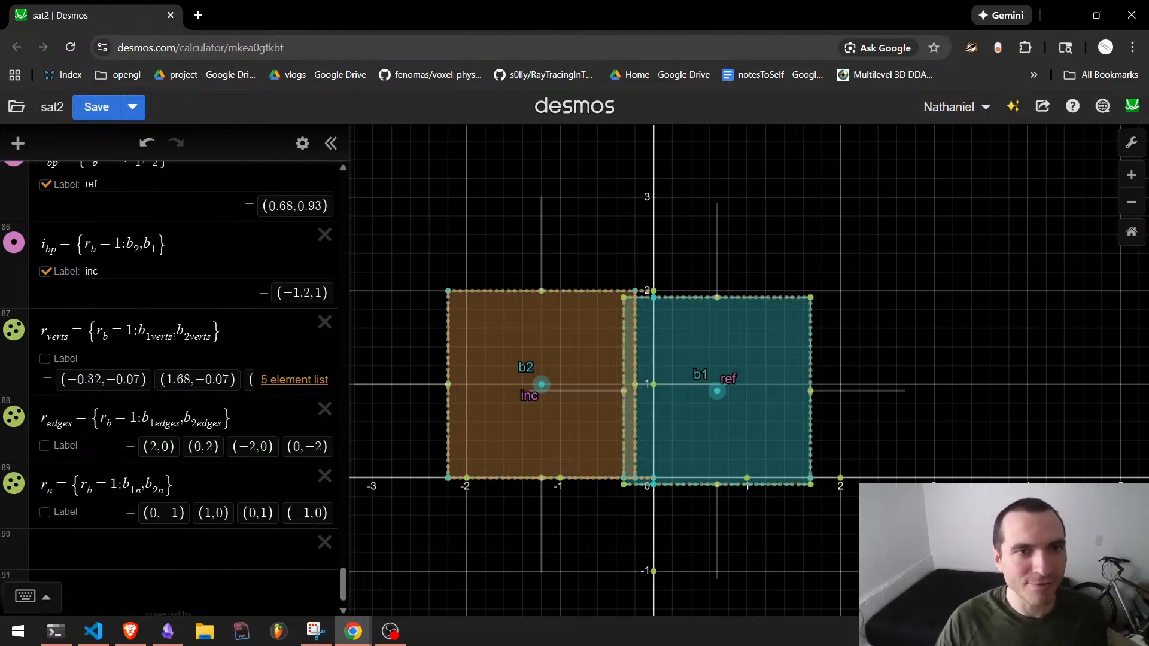
Copy the r_verts expression into a new line below r_n and rename the copy i_verts.
click(219, 386)
key(ctrl+a)
key(ctrl+c)
click(202, 507)
key(ctrl+v)
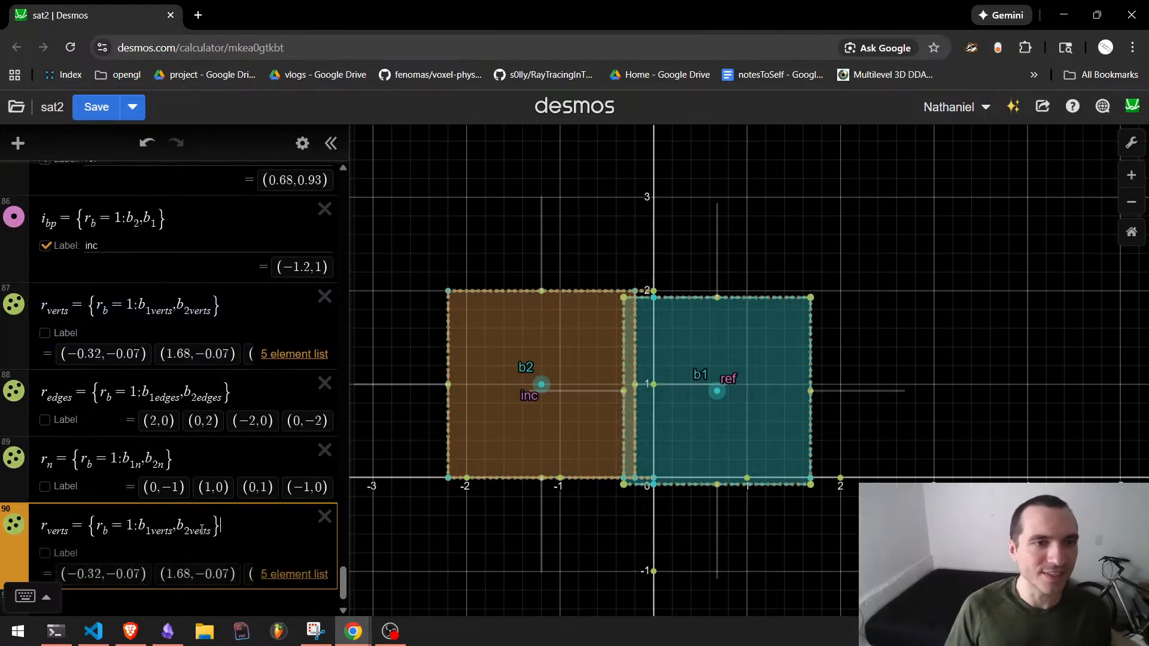
key(Home)
key(Right)
key(BackSpace)
text(i)
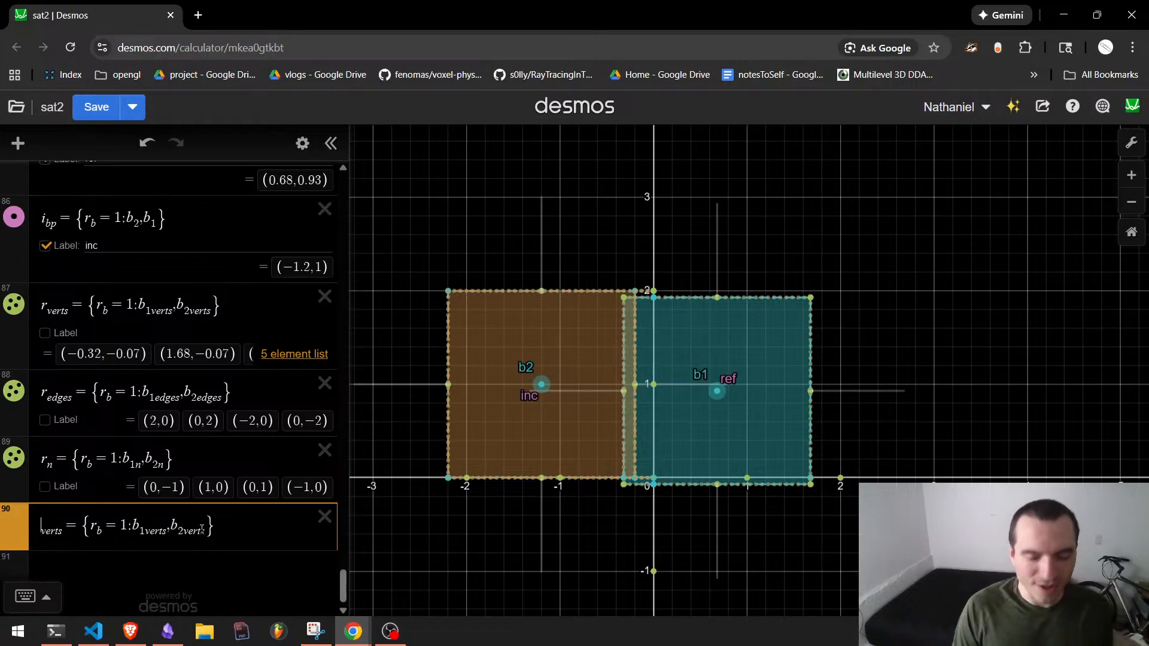
Swap the two branches of the i_verts piecewise to b_2verts and b_1verts.
key(Right)
key(Right)
key(Right)
key(Right)
key(Right)
key(Right)
key(Right)
key(Right)
key(Right)
key(Right)
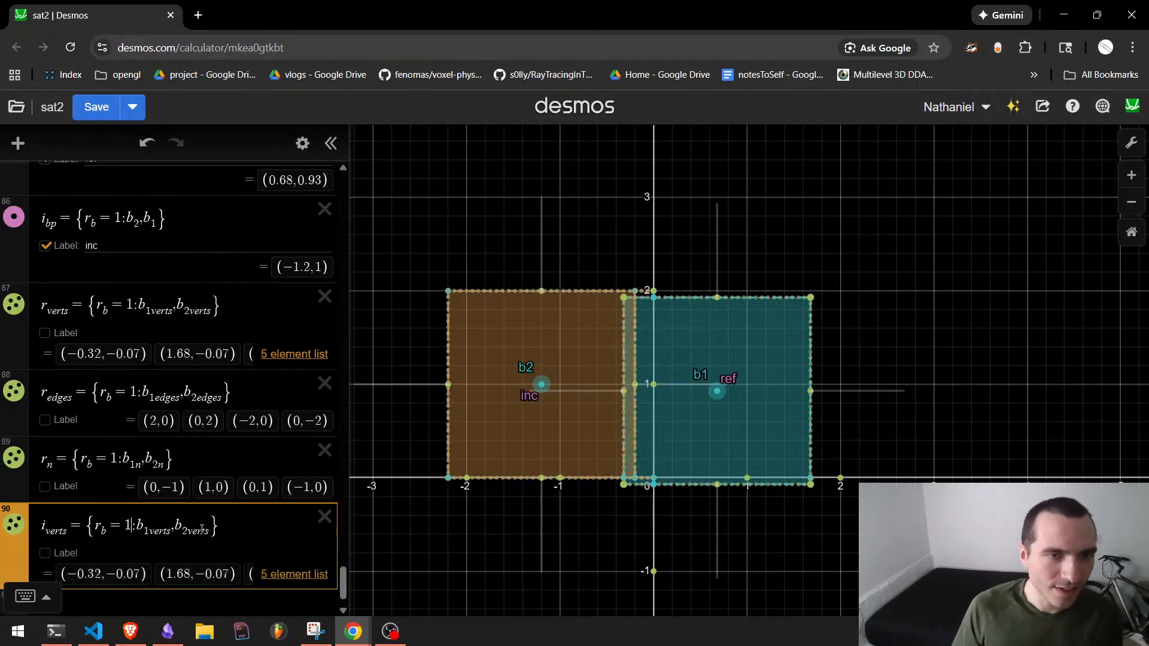
key(Right)
key(Right)
key(Right)
key(Right)
key(Right)
key(Right)
key(Right)
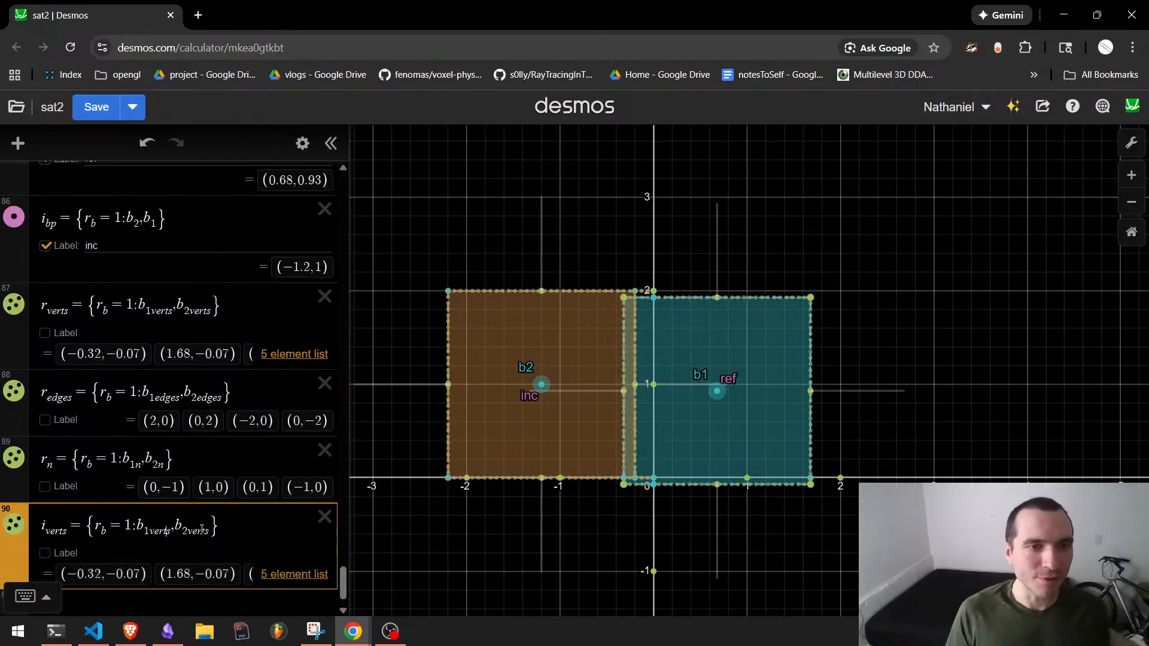
key(BackSpace)
text(2)
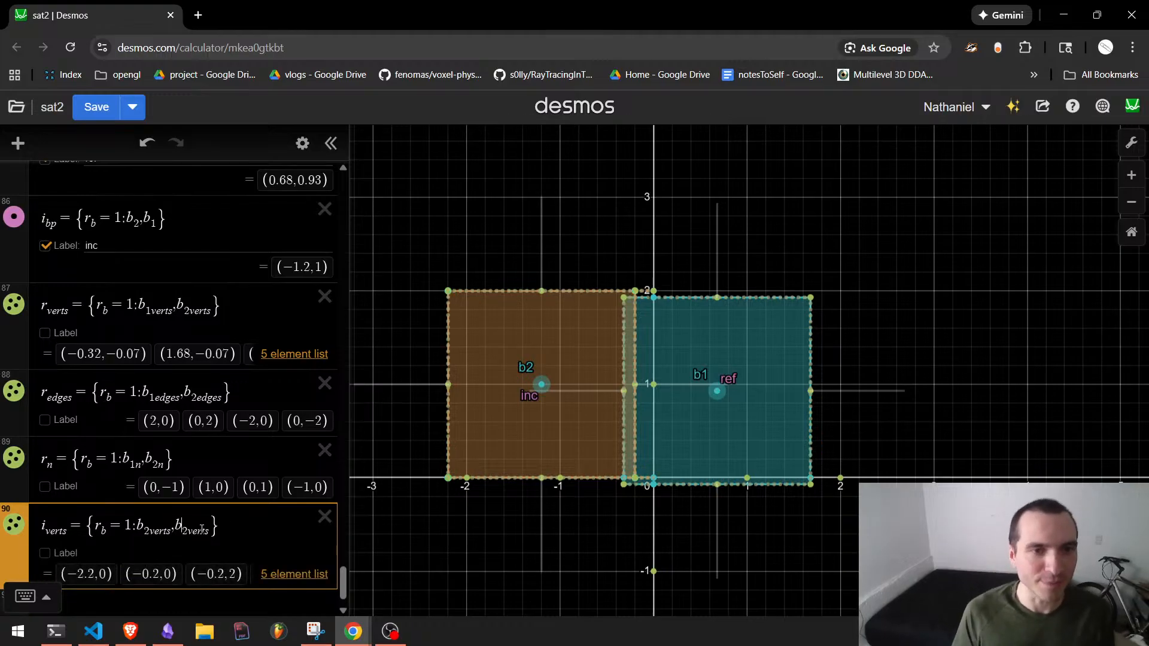
key(Left)
key(BackSpace)
text(1)
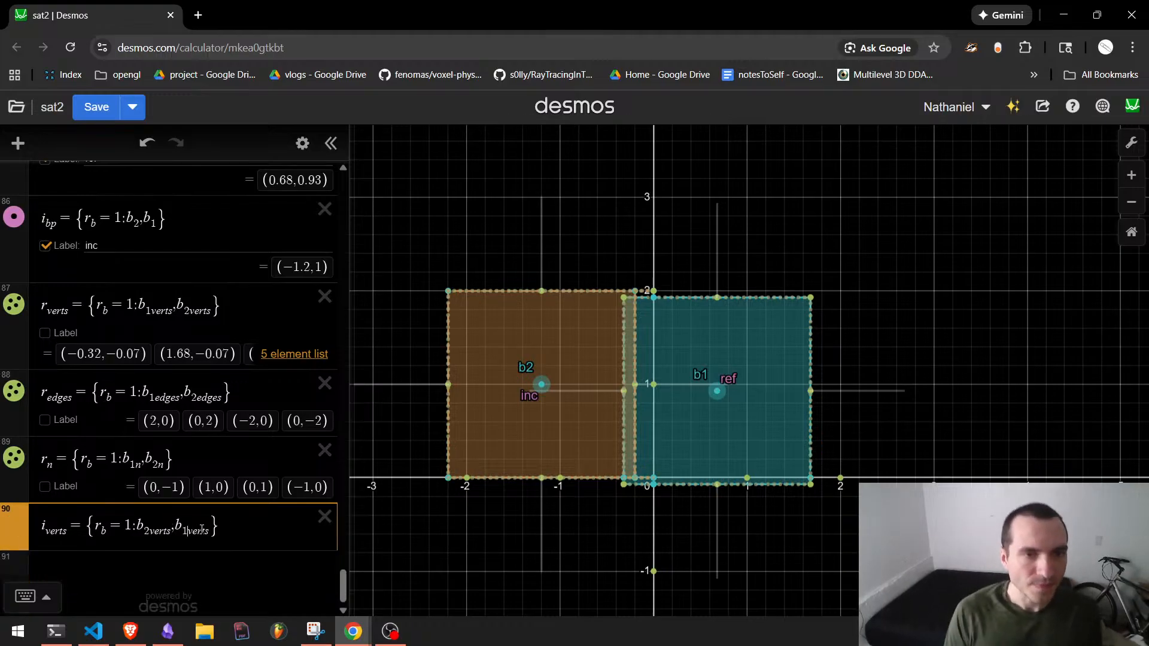
Duplicate the i_verts expression into a new line below it and change the copy's branches to b_2edges and b_1edges.
click(222, 404)
scroll(210, 435, down, 1)
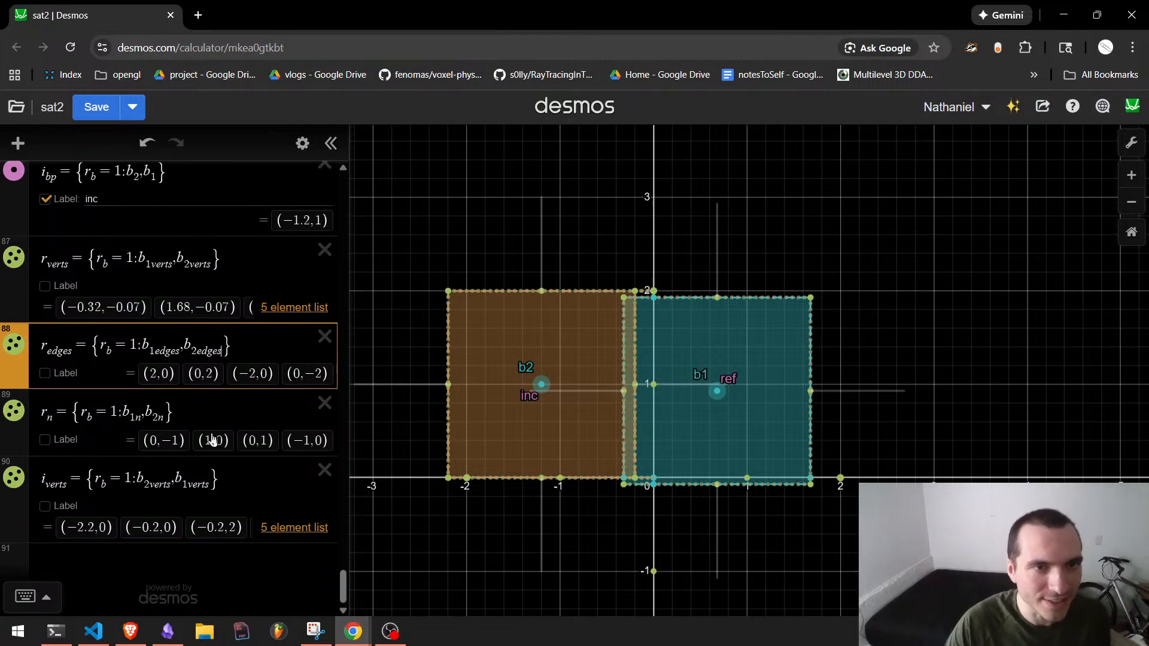
click(245, 496)
key(ctrl+d)
key(Left)
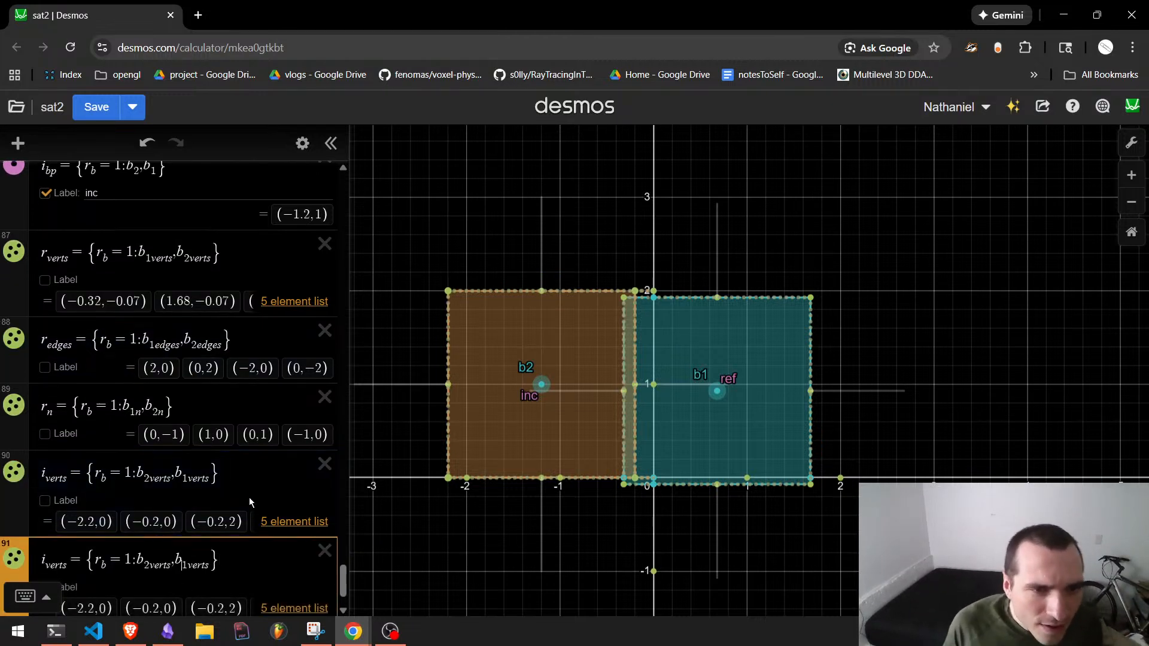
key(Left)
key(Left)
key(Left)
key(Left)
key(Left)
key(shift+Right)
key(shift+Right)
key(shift+Right)
key(shift+Right)
key(shift+Right)
text(edges)
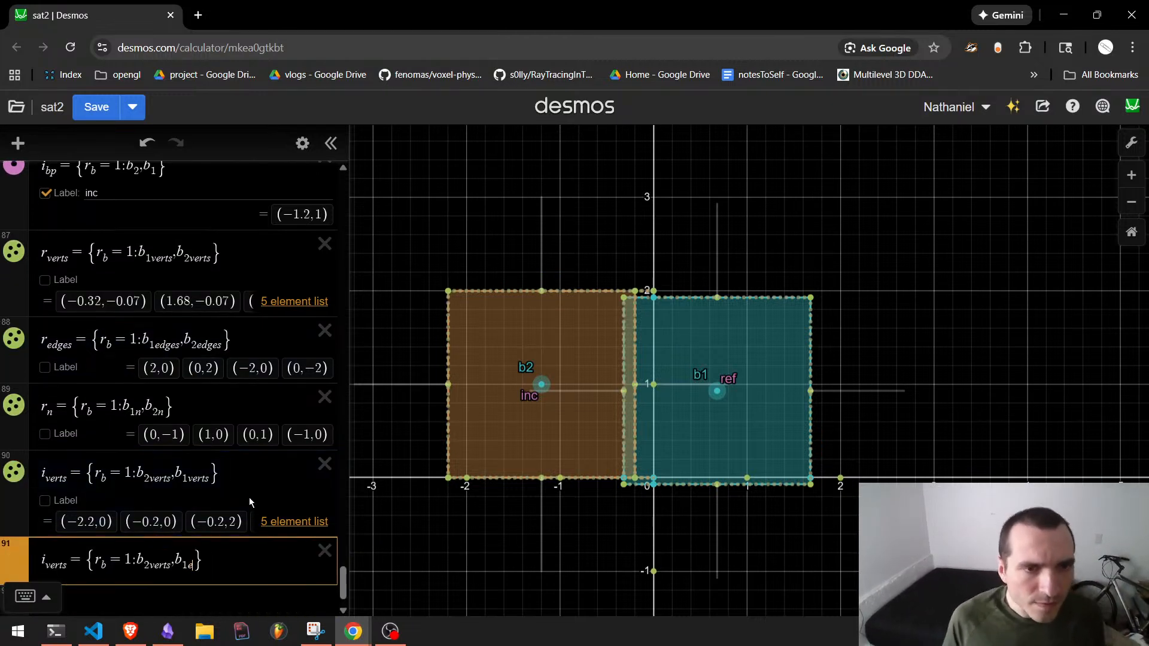
key(Left)
key(Left)
key(Left)
key(Left)
key(Left)
key(Left)
key(Left)
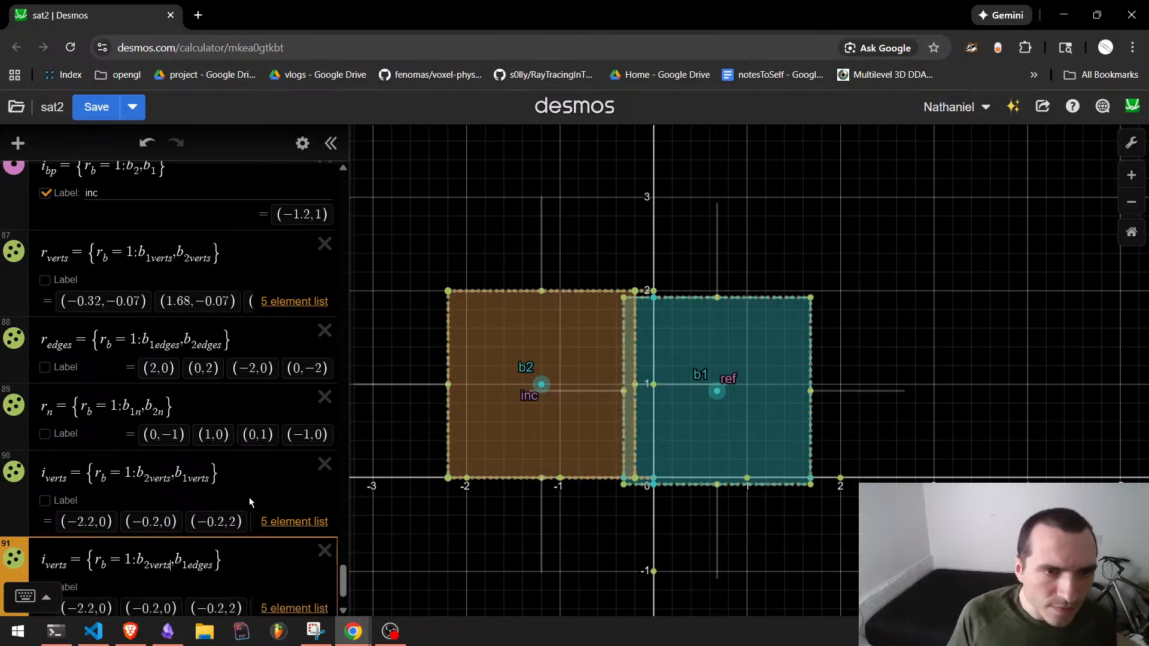
key(Left)
key(BackSpace)
key(BackSpace)
key(BackSpace)
key(BackSpace)
key(BackSpace)
text(edges)
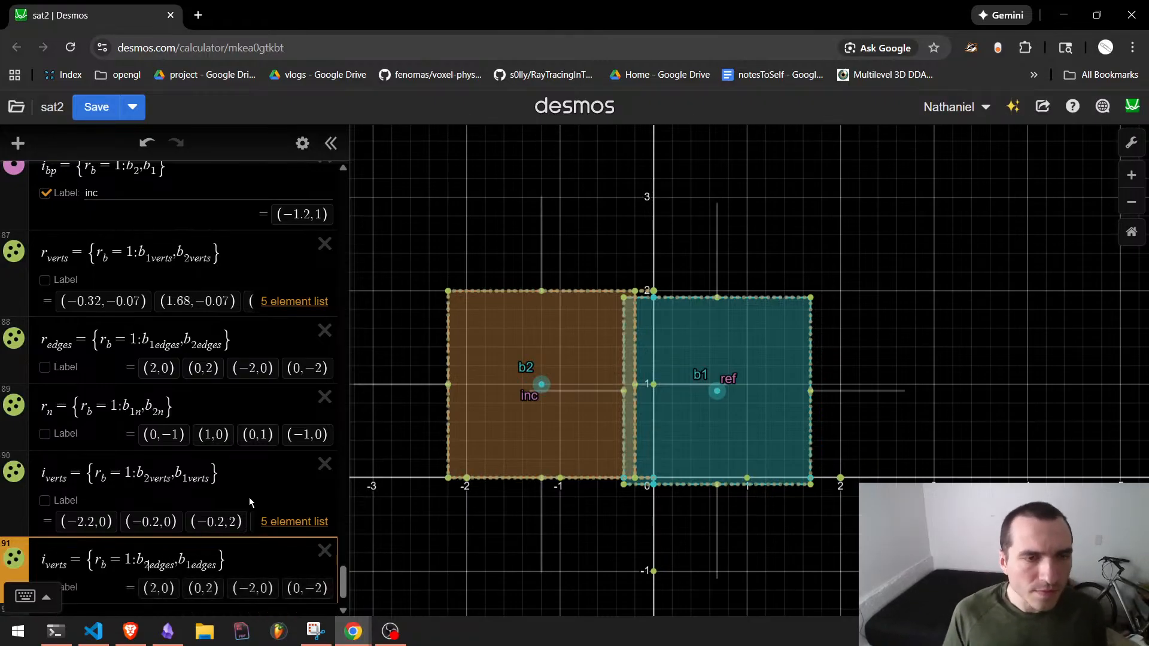
Rename the copied expression with the edge branches from i_verts to i_edges.
key(Left)
key(Left)
key(Left)
key(Left)
key(Left)
key(Left)
key(Left)
key(Left)
key(Left)
key(Left)
key(Left)
key(Left)
key(Left)
key(Left)
key(Left)
key(Left)
key(Left)
key(Left)
key(BackSpace)
key(BackSpace)
key(BackSpace)
key(BackSpace)
key(BackSpace)
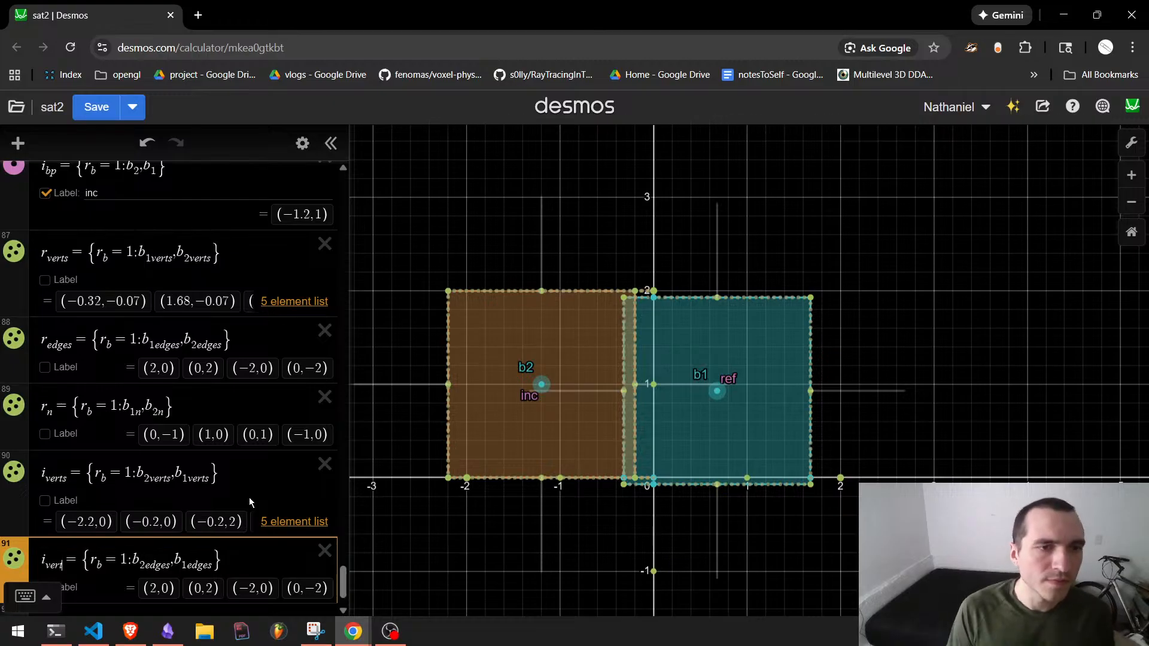
text(edges)
Copy the i_edges expression into a new line below it and change the copy's branches to b_2n and b_1n.
key(ctrl+a)
key(ctrl+c)
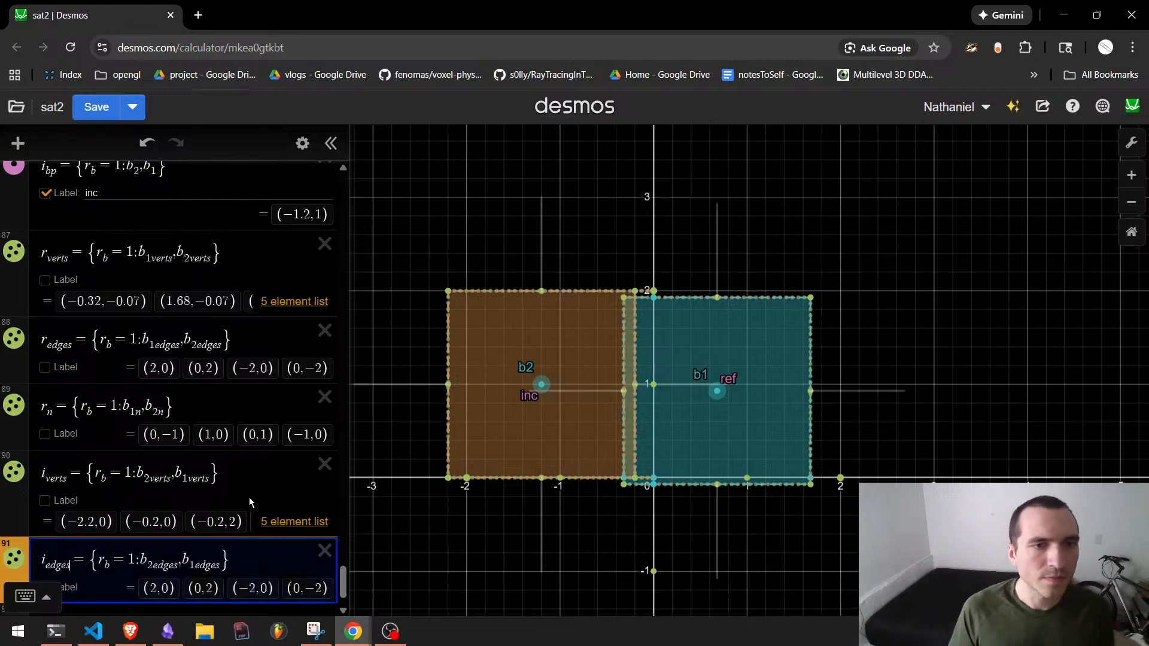
key(Return)
key(ctrl+v)
key(Left)
key(Left)
key(BackSpace)
key(BackSpace)
key(BackSpace)
key(BackSpace)
key(BackSpace)
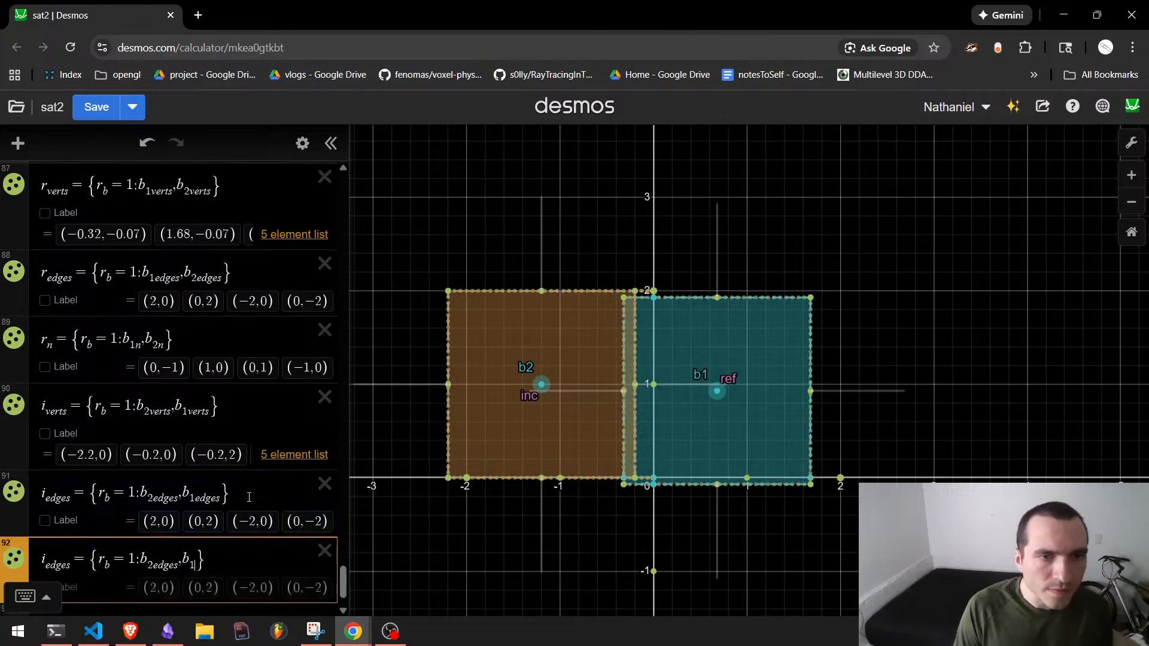
text(n)
key(Left)
key(Left)
key(Left)
key(Left)
key(BackSpace)
key(BackSpace)
key(BackSpace)
key(BackSpace)
key(BackSpace)
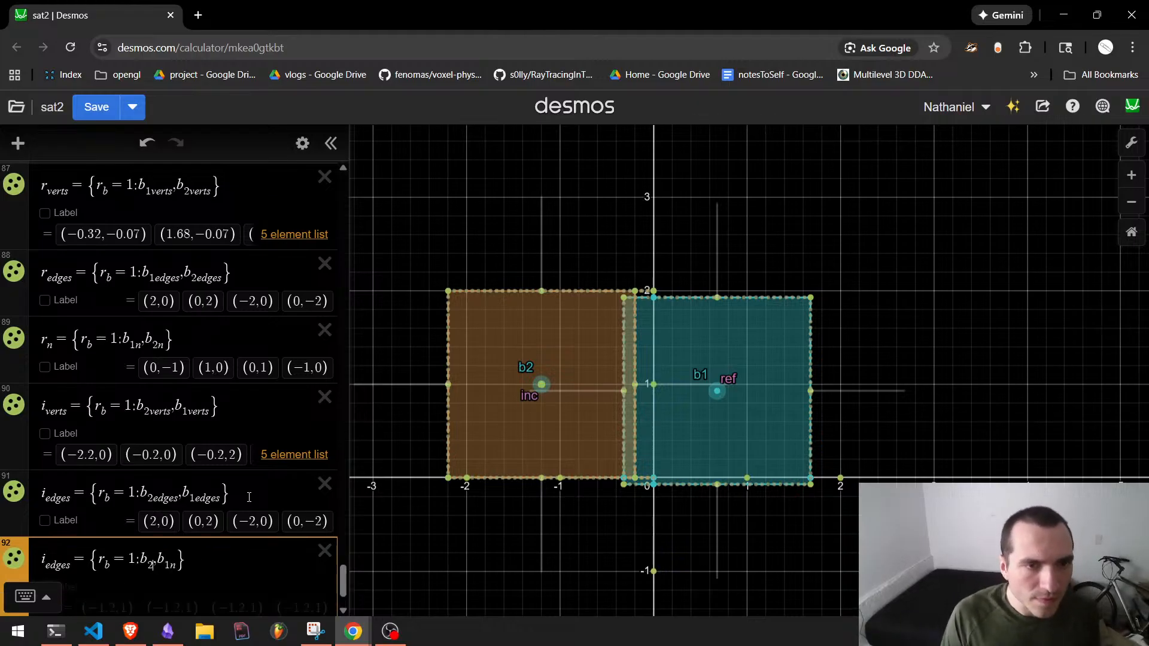
text(n)
Rename the copied expression with the normal branches to i_n and add an empty line below it.
key(Left)
key(Left)
key(Left)
key(Left)
key(Left)
key(Left)
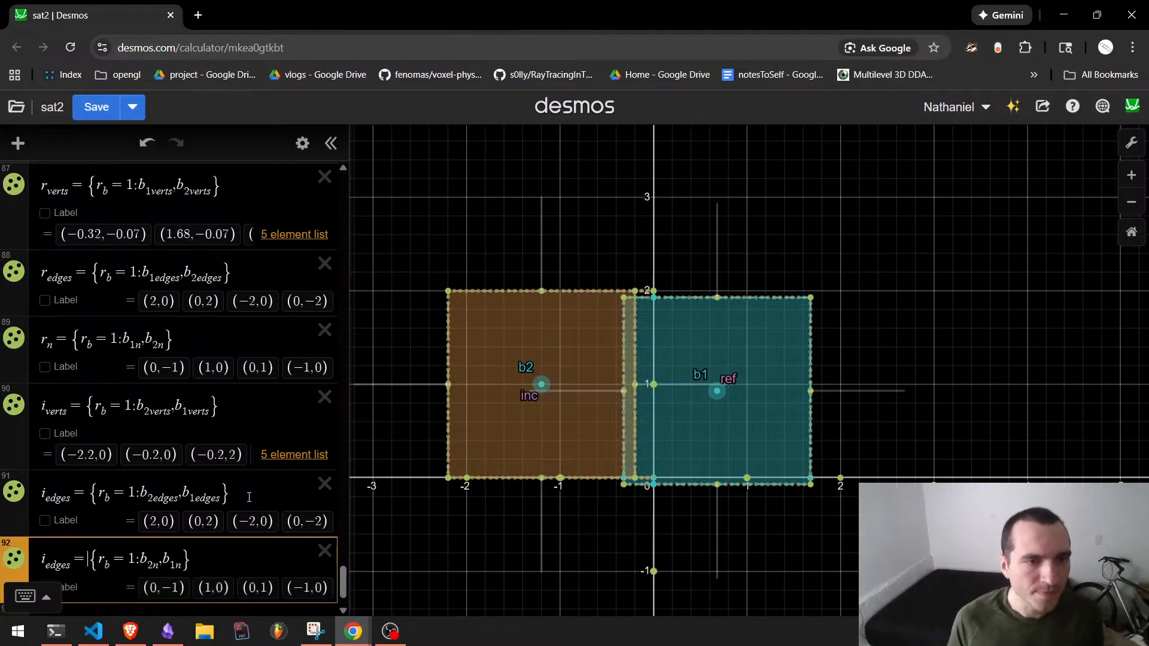
key(BackSpace)
key(BackSpace)
key(BackSpace)
key(BackSpace)
key(BackSpace)
text(n)
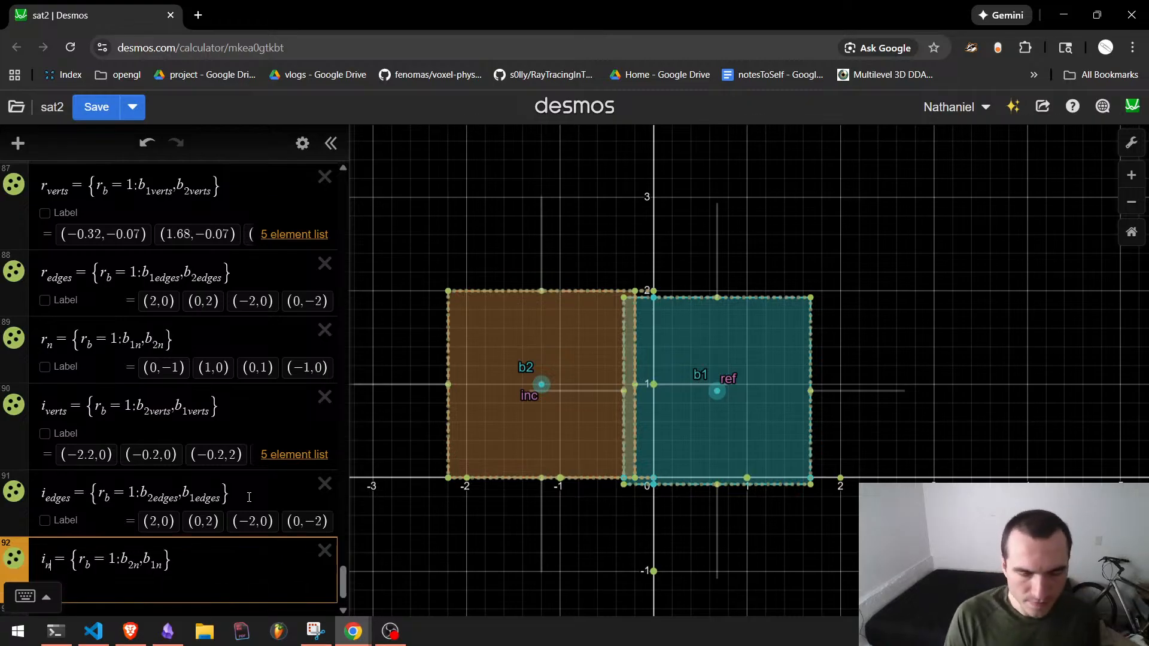
key(Return)
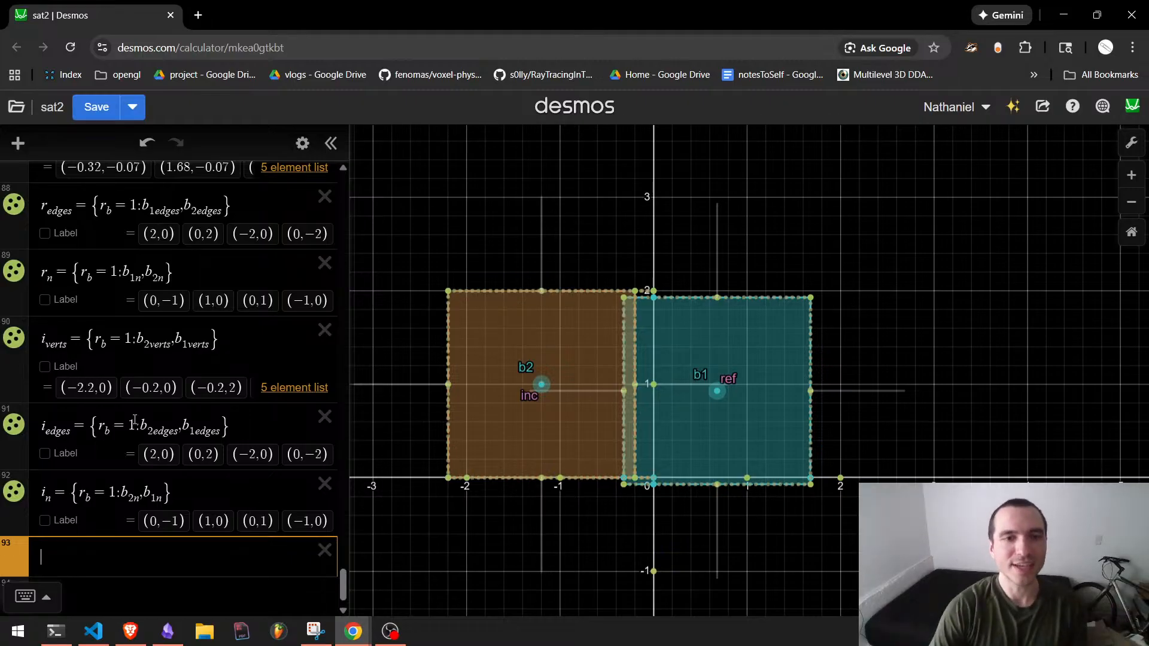
Switch to Paint with a blank canvas.
click(2, 639)
text(paint)
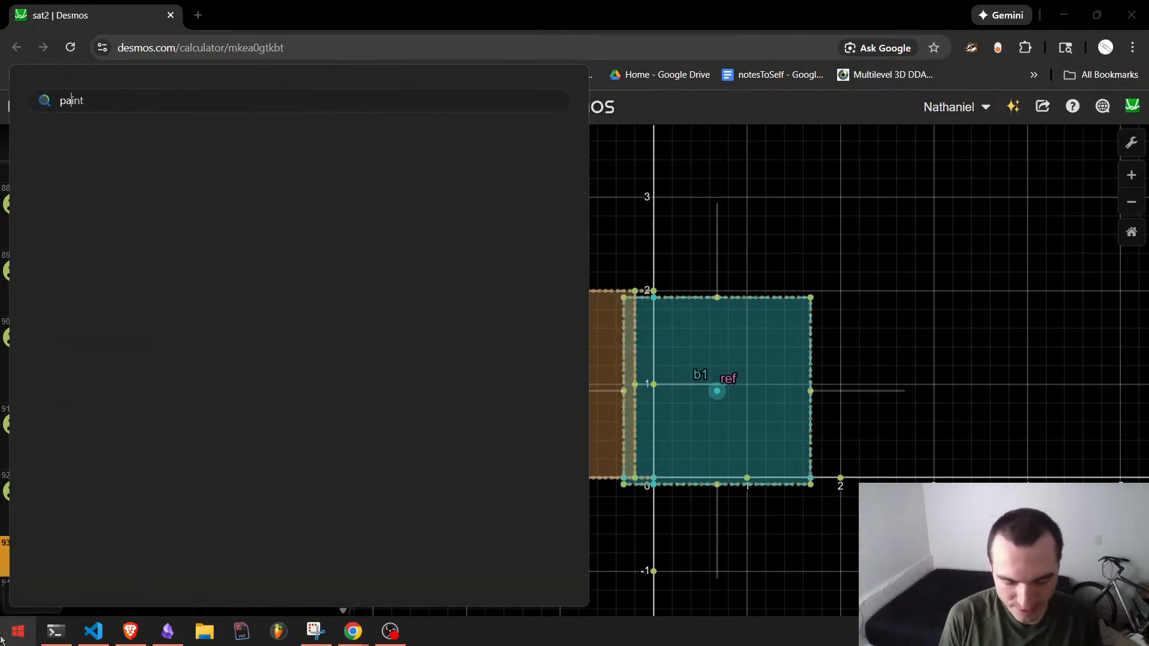
key(Return)
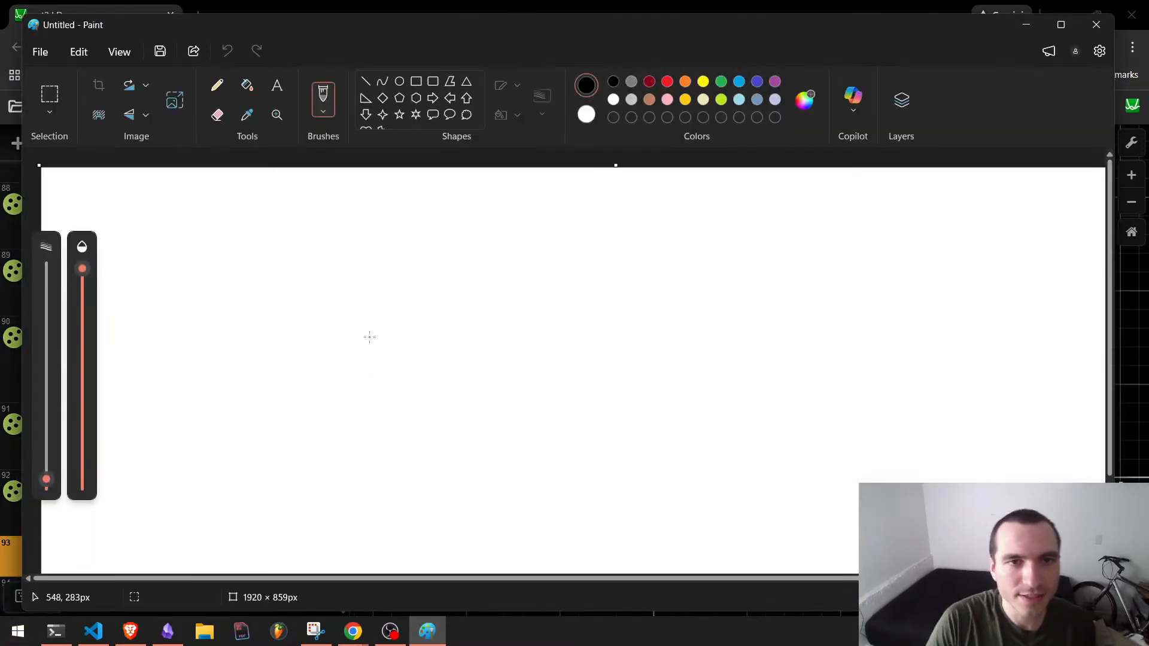
Sketch a rough convex box with an arrowed line through it and mark the line's two crossings with crosses.
mouse_move(350, 255)
mouse_down()
mouse_move(352, 399)
mouse_move(648, 312)
mouse_move(503, 192)
mouse_move(338, 214)
mouse_move(345, 272)
mouse_up()
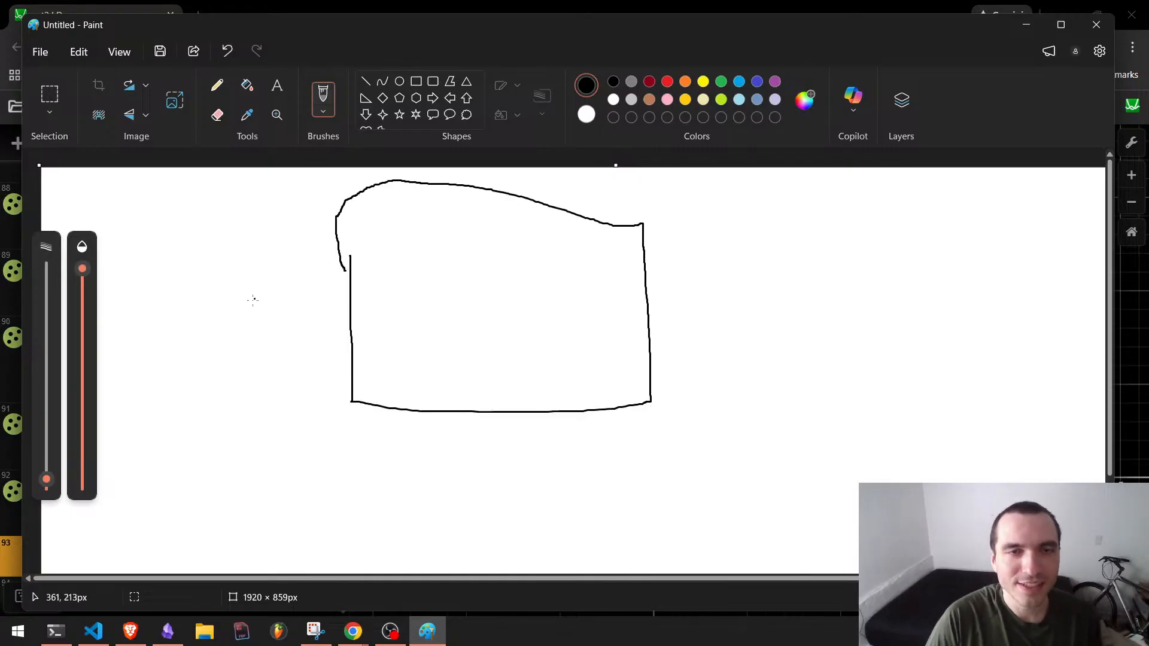
mouse_move(248, 318)
mouse_down()
mouse_move(546, 328)
mouse_move(739, 349)
mouse_move(793, 377)
mouse_up()
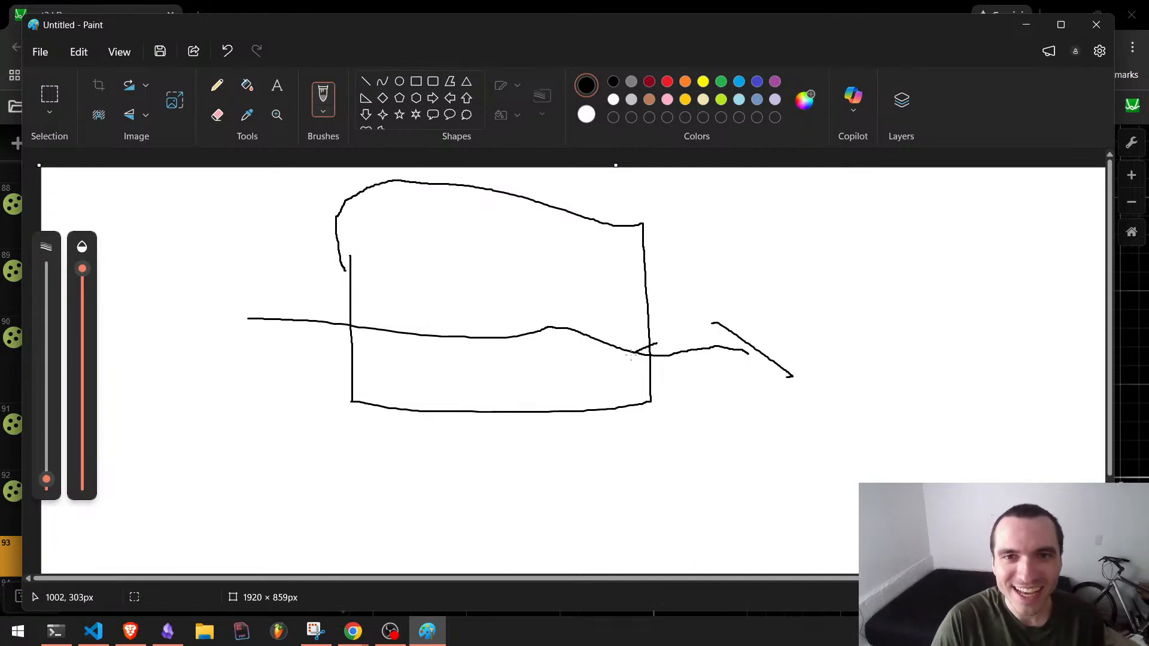
drag(631, 358, 616, 369)
drag(629, 335, 660, 383)
Undo all strokes of the convex box sketch to clear the canvas.
key(ctrl+z)
key(ctrl+z)
key(ctrl+z)
key(ctrl+z)
key(ctrl+z)
key(ctrl+z)
key(ctrl+z)
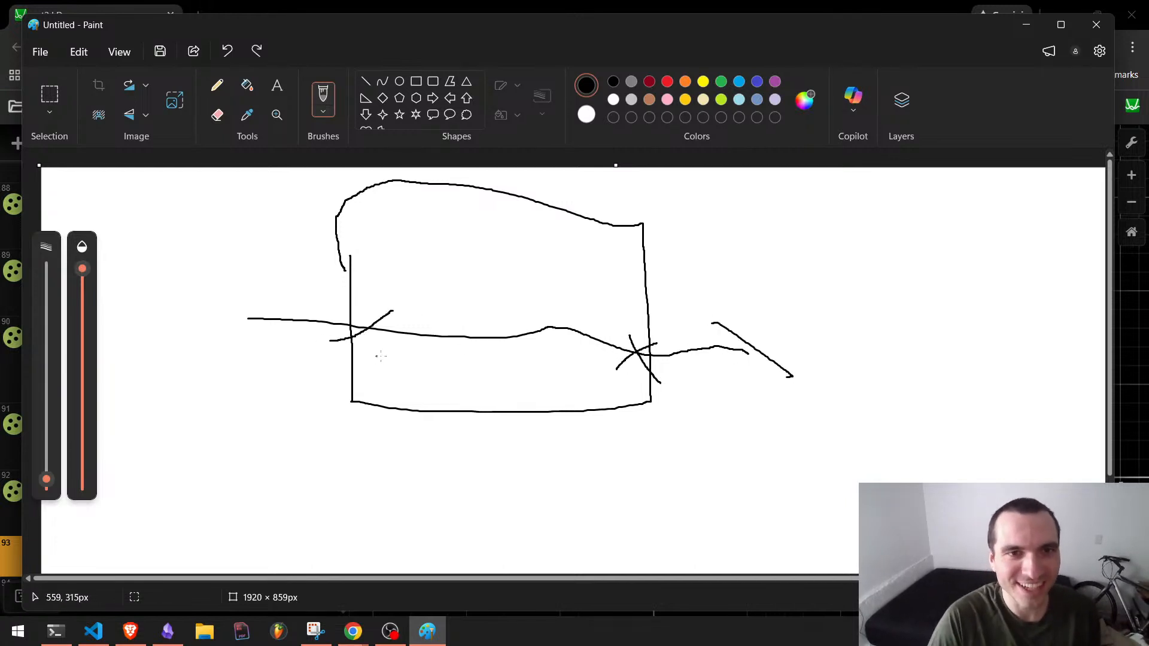
Sketch a concave shape with a V-shaped notch, draw a slanted line through it and mark its four edge crossings with crosses.
mouse_move(338, 270)
mouse_down()
mouse_move(392, 366)
mouse_move(516, 462)
mouse_move(331, 509)
mouse_move(293, 270)
mouse_move(309, 251)
mouse_move(342, 286)
mouse_up()
drag(255, 286, 673, 410)
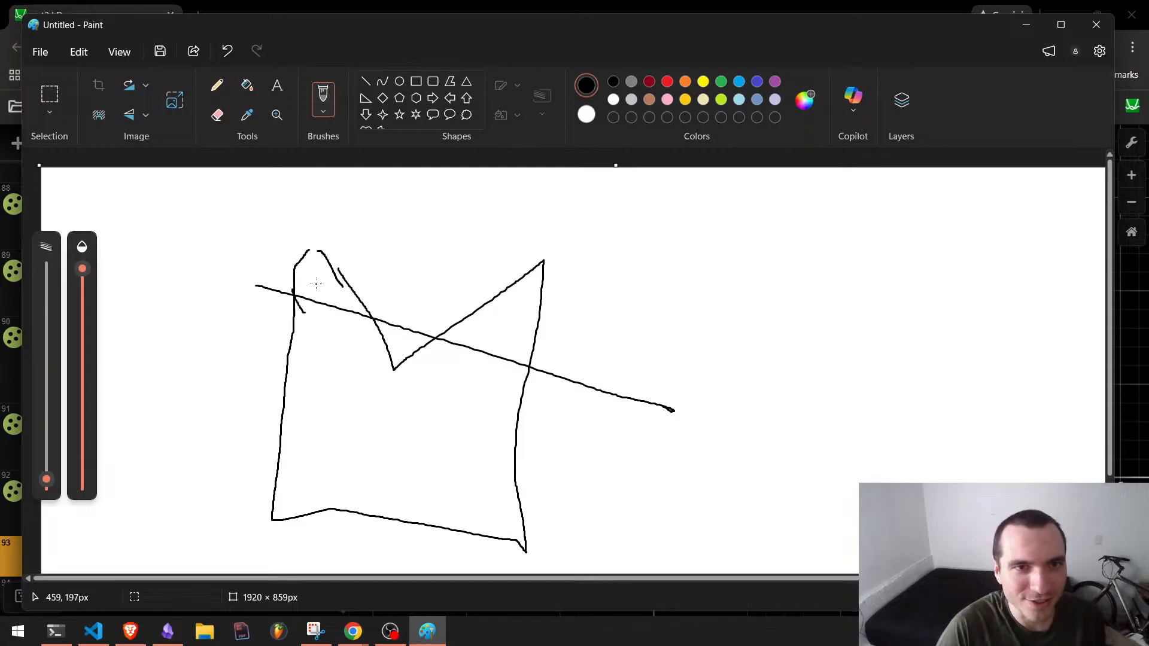
drag(316, 283, 286, 310)
mouse_move(373, 303)
mouse_down()
mouse_move(383, 338)
mouse_move(360, 329)
mouse_up()
drag(428, 315, 445, 352)
drag(448, 320, 405, 357)
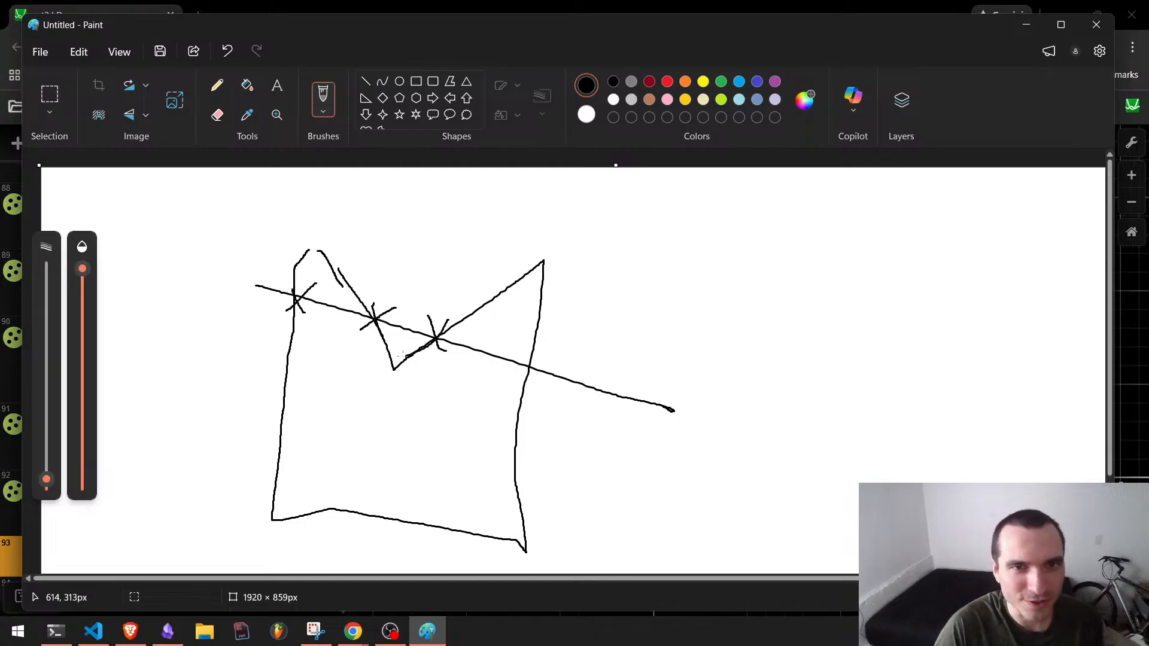
drag(526, 340, 539, 382)
drag(551, 345, 486, 384)
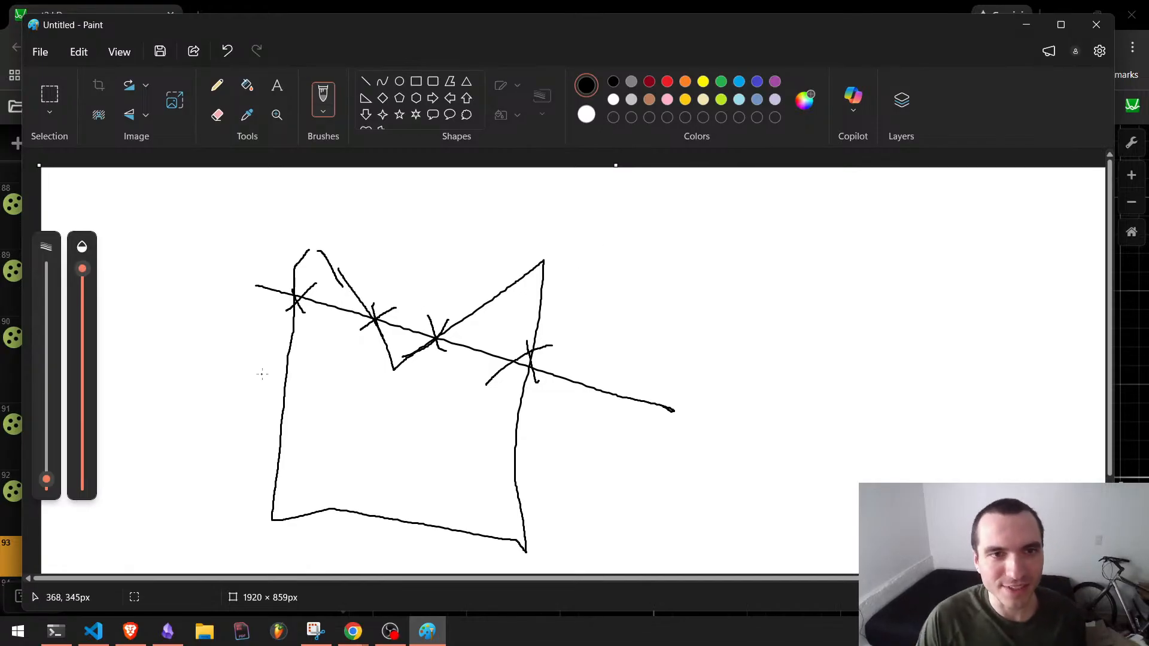
Draw five more freehand lines across the concave shape at different heights and angles.
drag(288, 374, 540, 396)
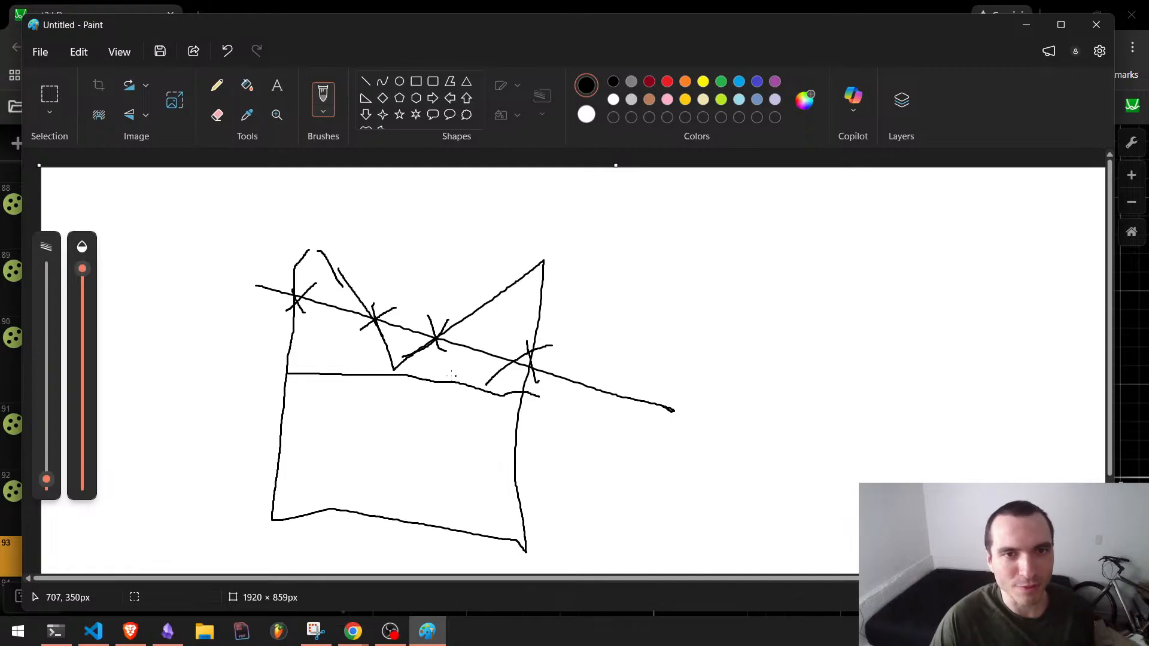
drag(282, 376, 549, 555)
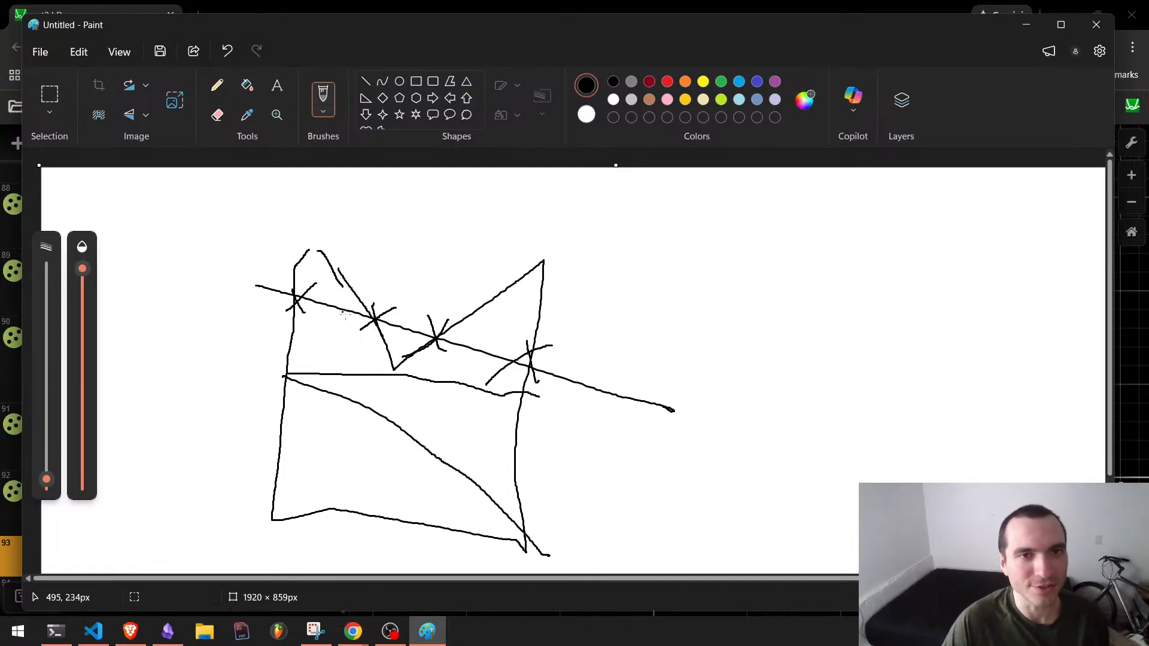
drag(294, 342, 447, 266)
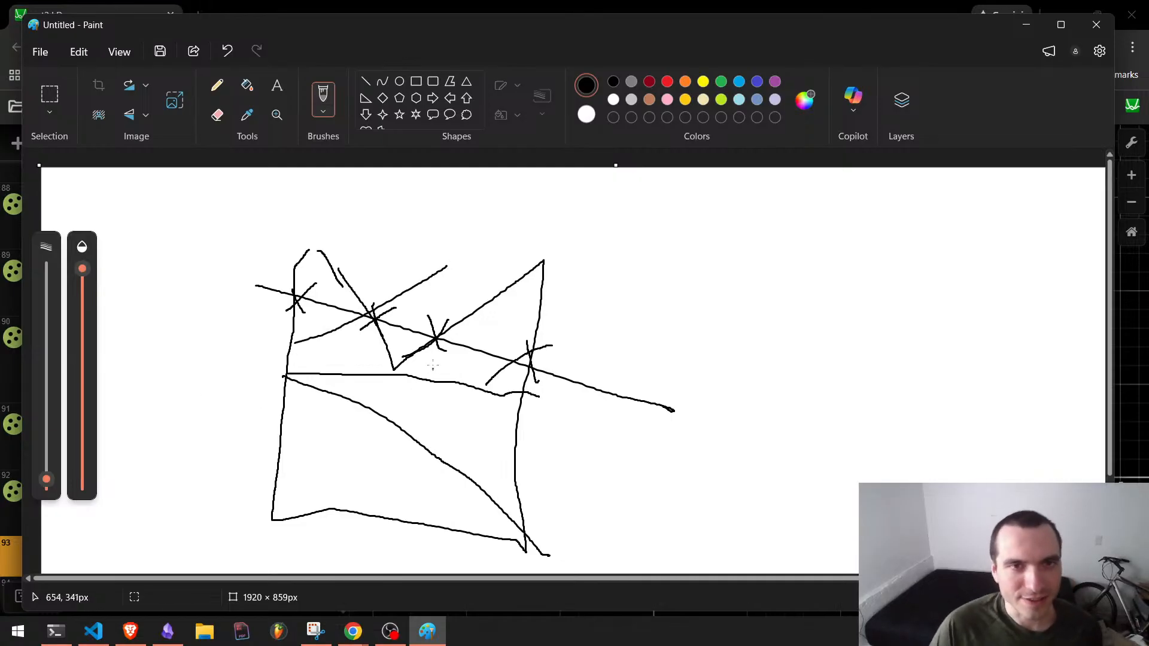
drag(433, 313, 775, 327)
drag(229, 426, 783, 443)
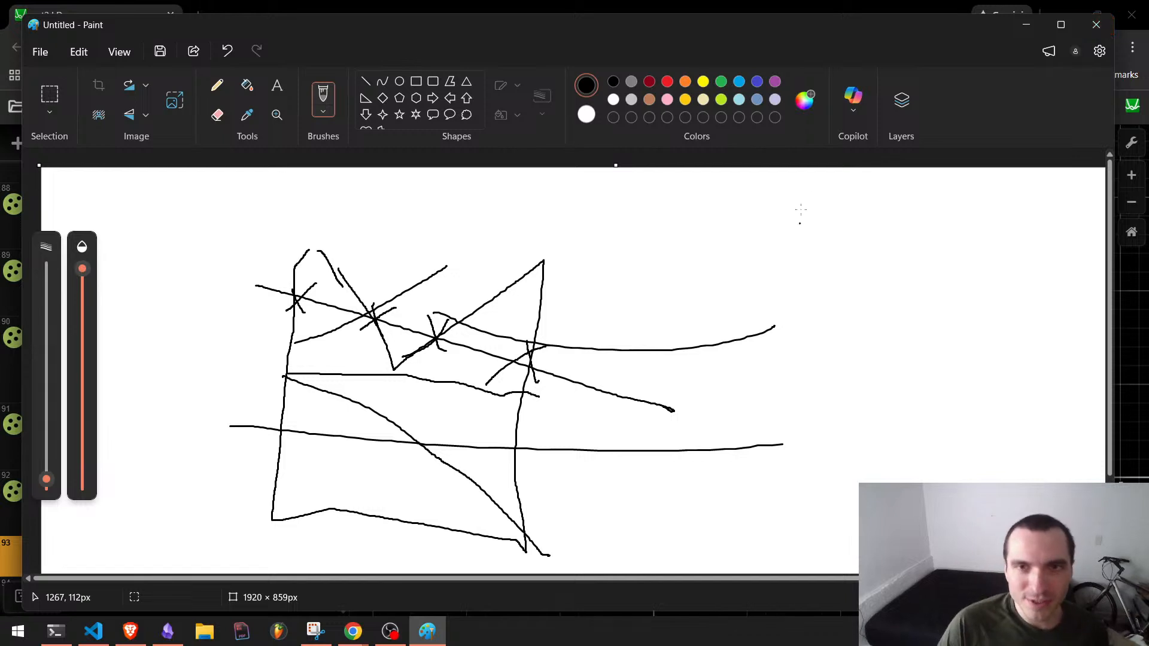
Undo all strokes of the concave shape and its crossing lines to clear the canvas.
key(ctrl+z)
key(ctrl+z)
key(ctrl+z)
key(ctrl+z)
key(ctrl+z)
key(ctrl+z)
key(ctrl+z)
key(ctrl+z)
key(ctrl+z)
key(ctrl+z)
key(ctrl+z)
key(ctrl+z)
key(ctrl+z)
key(ctrl+z)
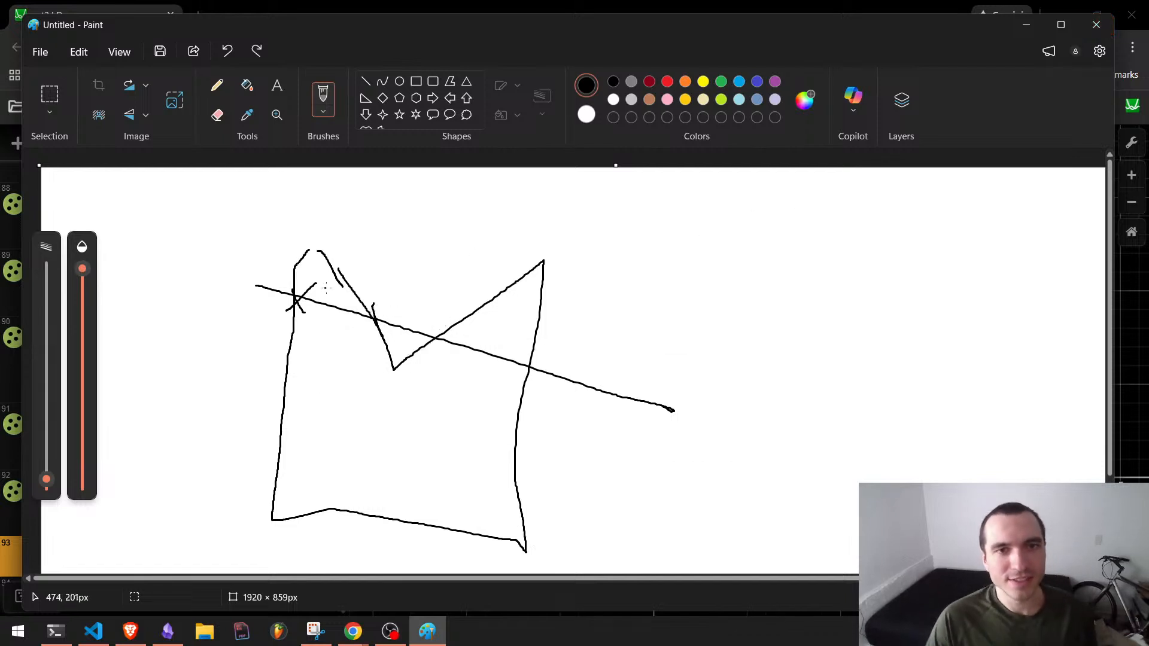
key(ctrl+z)
key(ctrl+z)
Sketch a rough four-sided box with overshooting black freehand lines and undo all its strokes.
mouse_move(339, 282)
mouse_down()
mouse_move(373, 443)
mouse_move(582, 436)
mouse_up()
drag(585, 242, 582, 447)
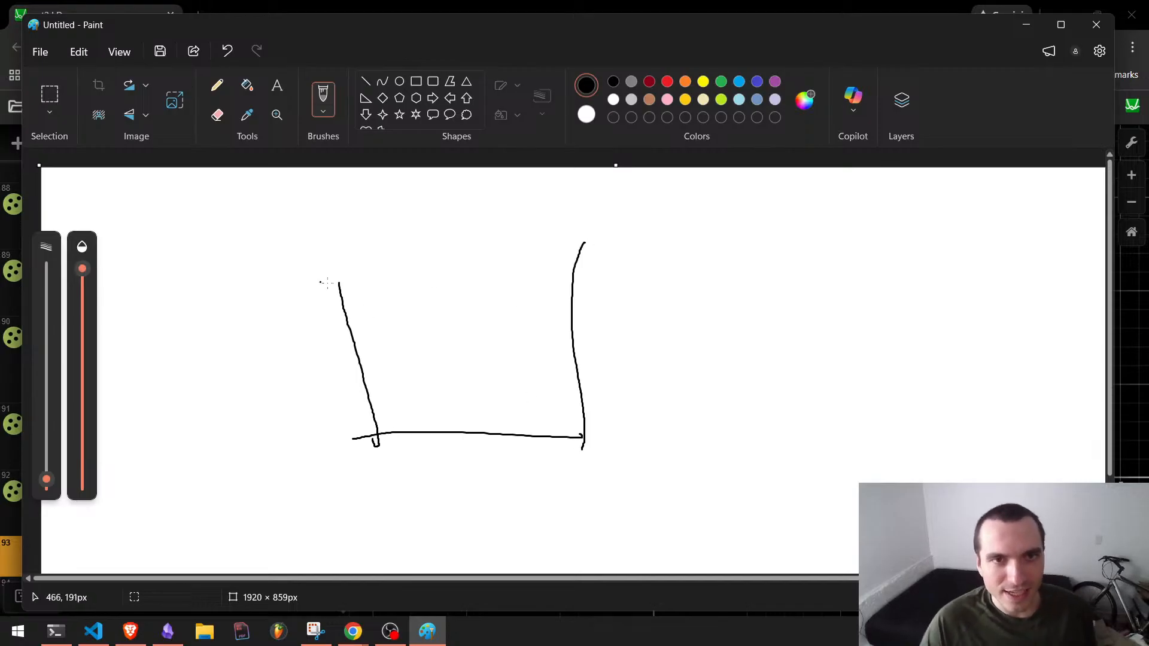
drag(323, 283, 670, 287)
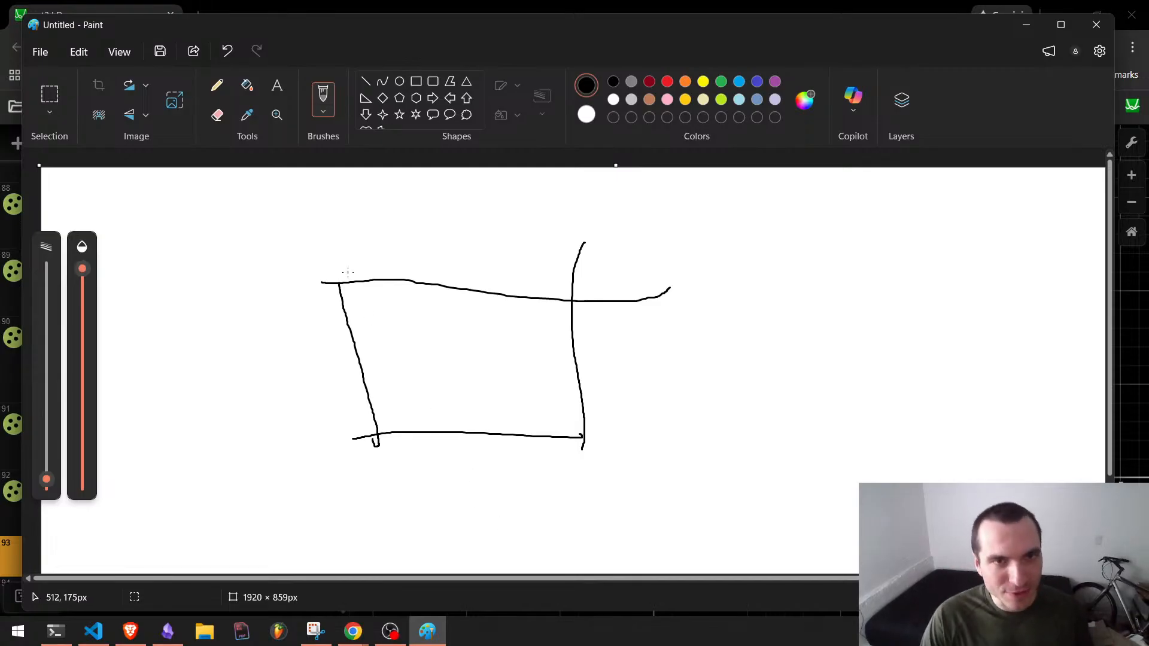
key(ctrl+z)
key(ctrl+z)
key(ctrl+z)
key(ctrl+z)
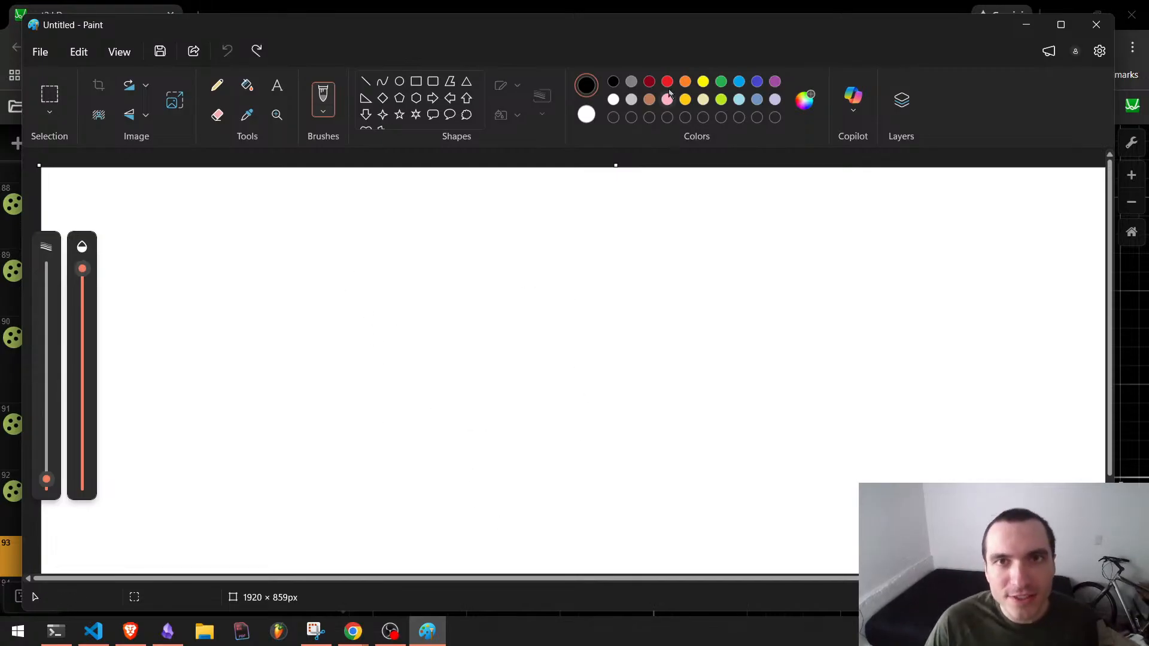
Fill the canvas with black and set blue as the primary and orange as the secondary drawing color.
click(246, 85)
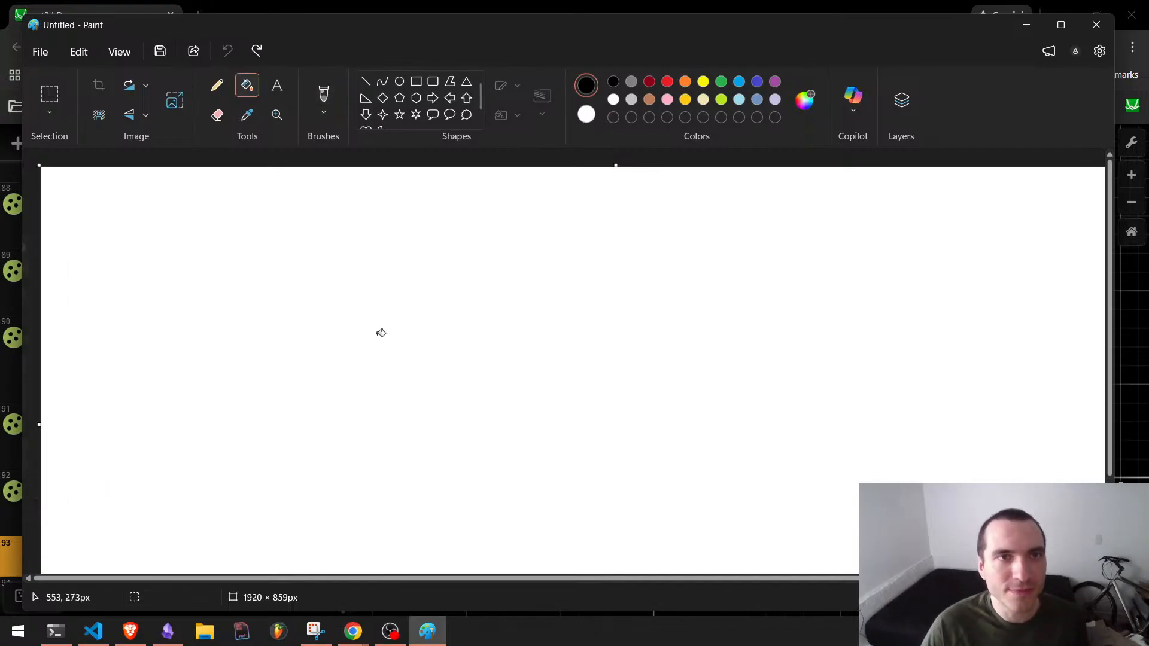
click(379, 331)
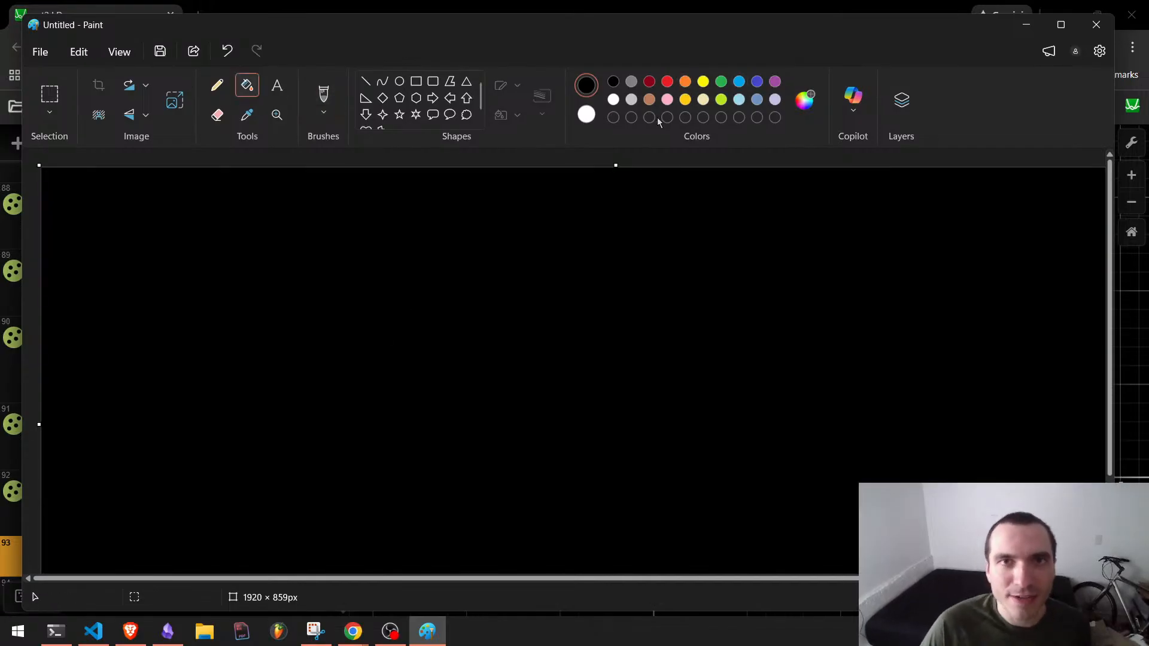
right_click(651, 84)
right_click(685, 82)
click(739, 81)
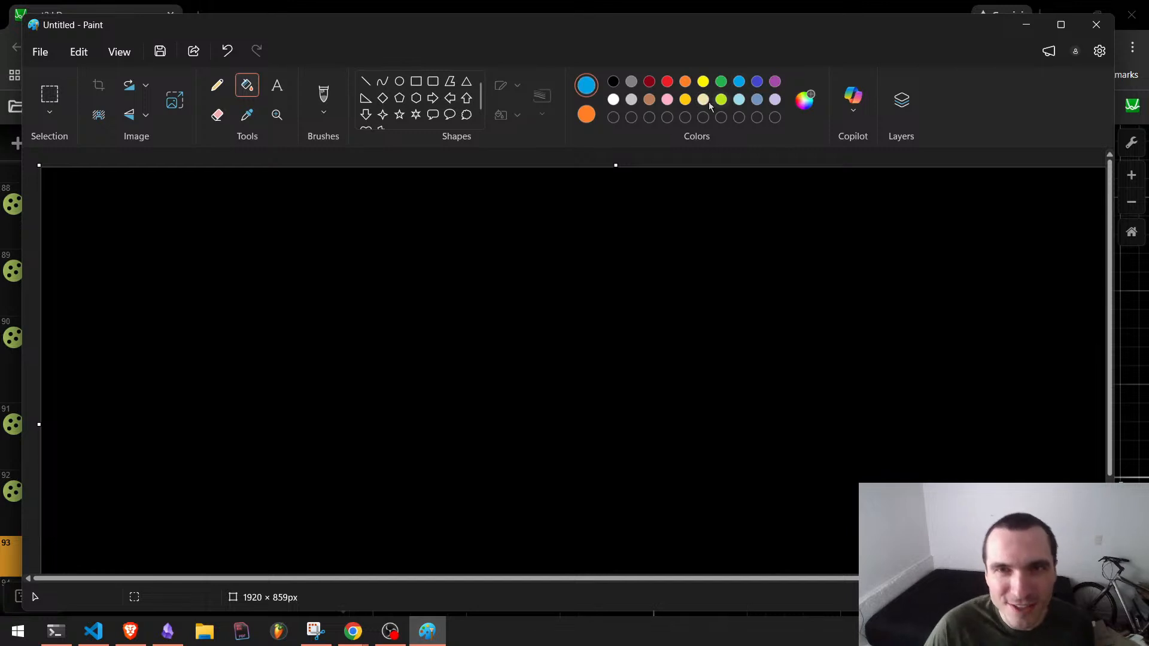
click(322, 91)
drag(344, 306, 503, 302)
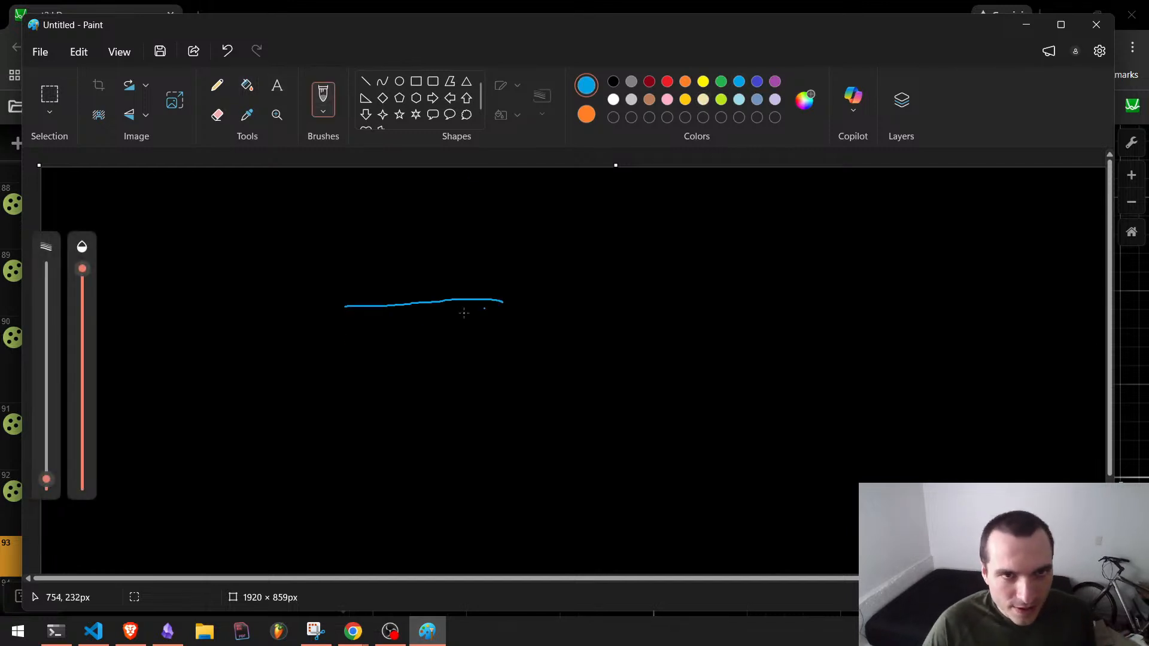
drag(345, 408, 457, 408)
key(ctrl+z)
drag(346, 410, 484, 412)
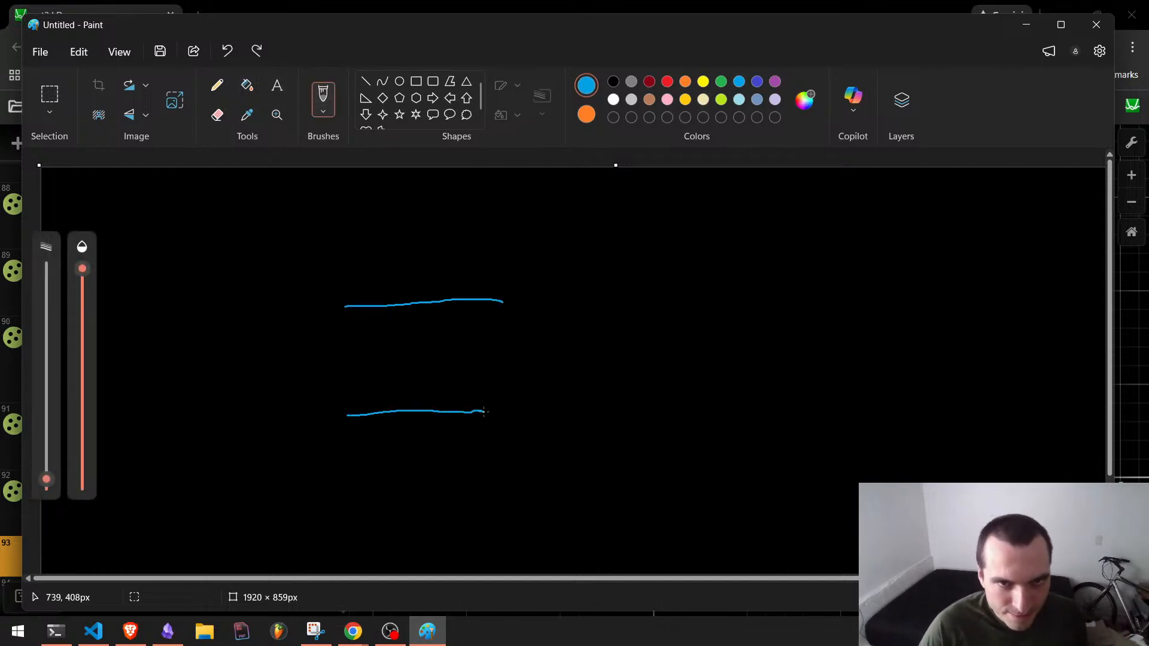
key(ctrl+z)
key(ctrl+z)
Draw a square from straight lines with blue horizontal edges and orange vertical edges.
click(364, 84)
drag(328, 267, 512, 263)
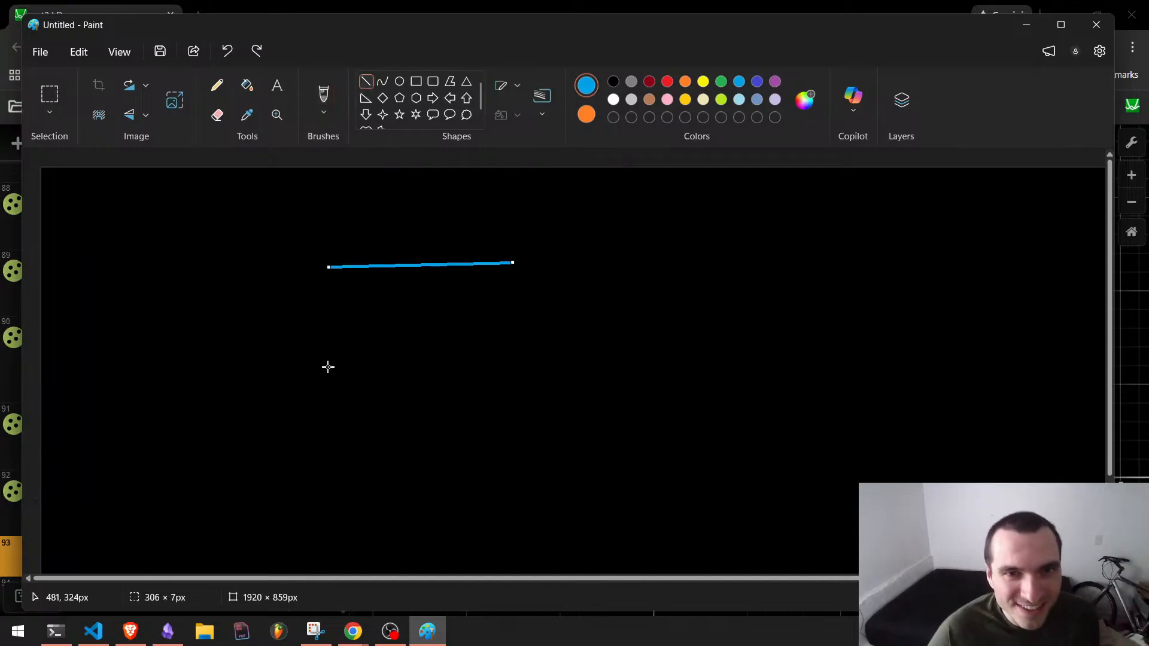
mouse_move(327, 432)
mouse_down()
mouse_move(471, 425)
mouse_move(518, 437)
mouse_up()
mouse_move(518, 253)
mouse_down()
mouse_move(518, 465)
mouse_move(518, 435)
mouse_up()
drag(324, 251, 328, 441)
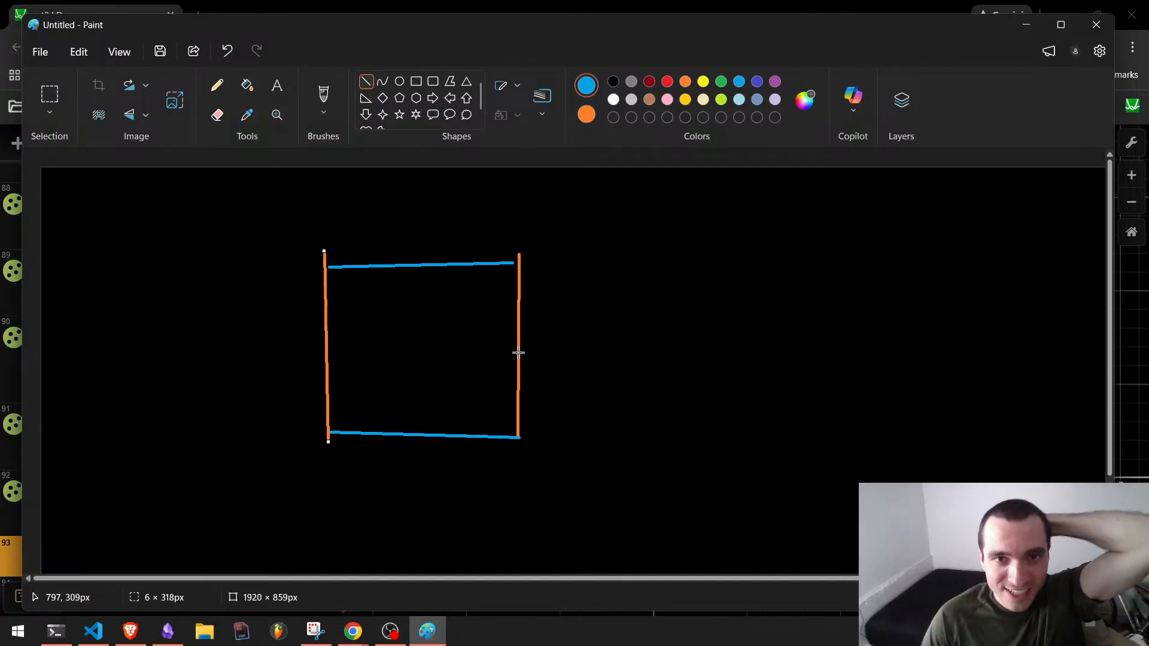
Draw orange outward arrows from the square's two vertical edges and a long horizontal orange line through its middle.
mouse_move(521, 352)
mouse_down()
mouse_move(580, 353)
mouse_move(617, 372)
mouse_move(580, 375)
mouse_up()
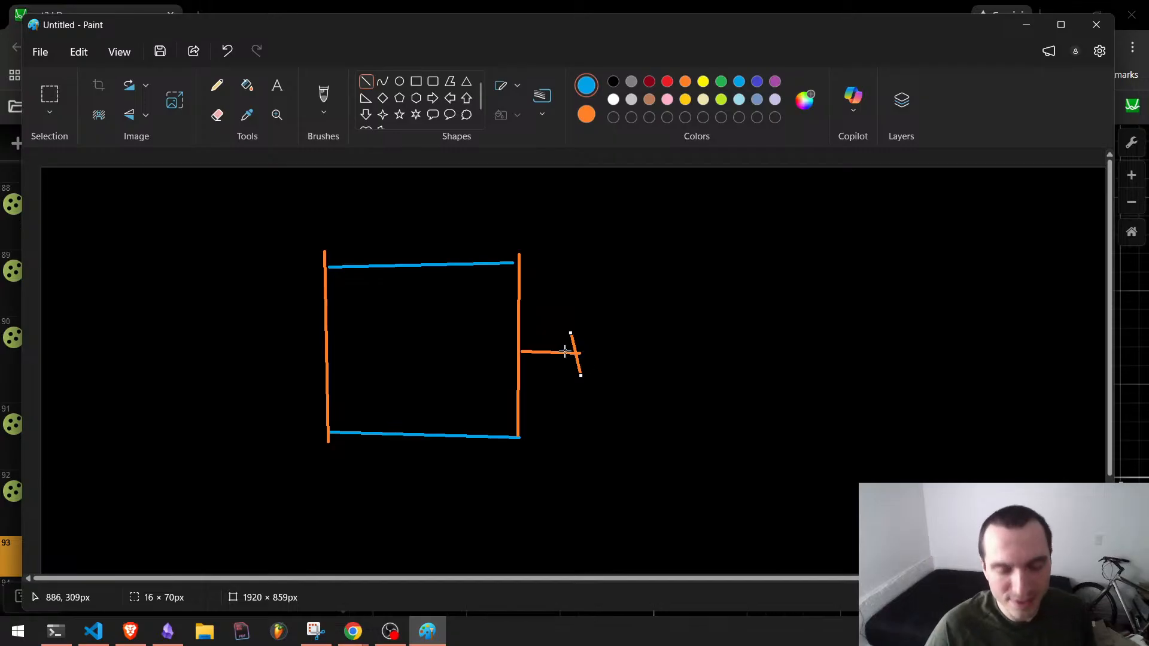
key(ctrl+z)
drag(567, 327, 590, 354)
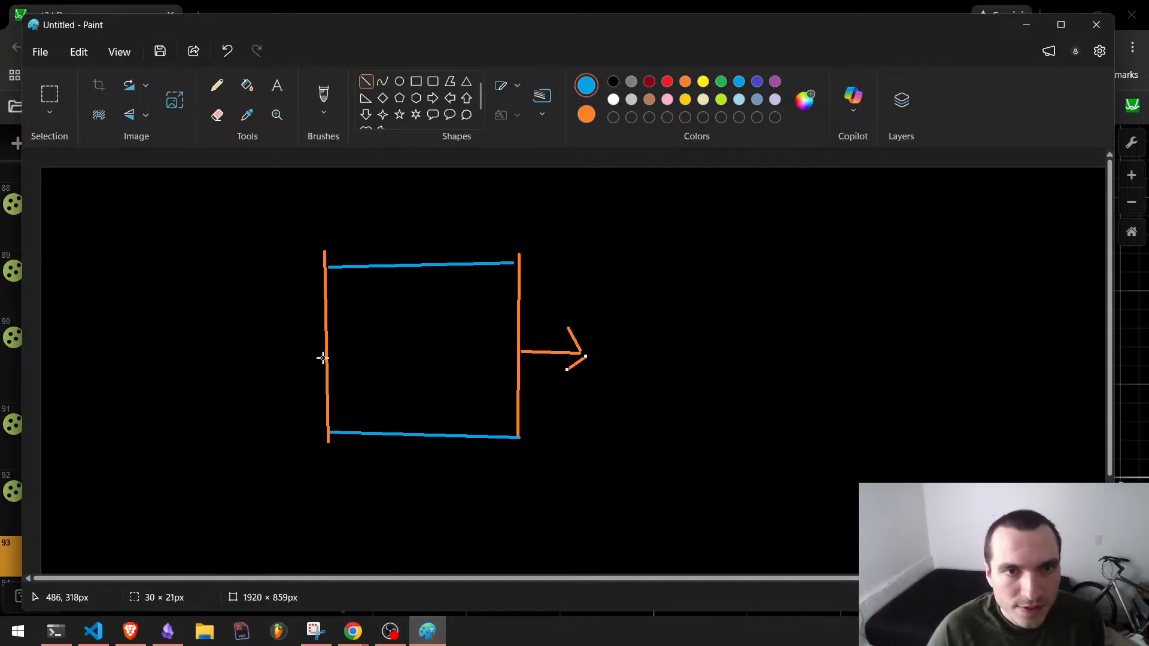
drag(326, 349, 254, 354)
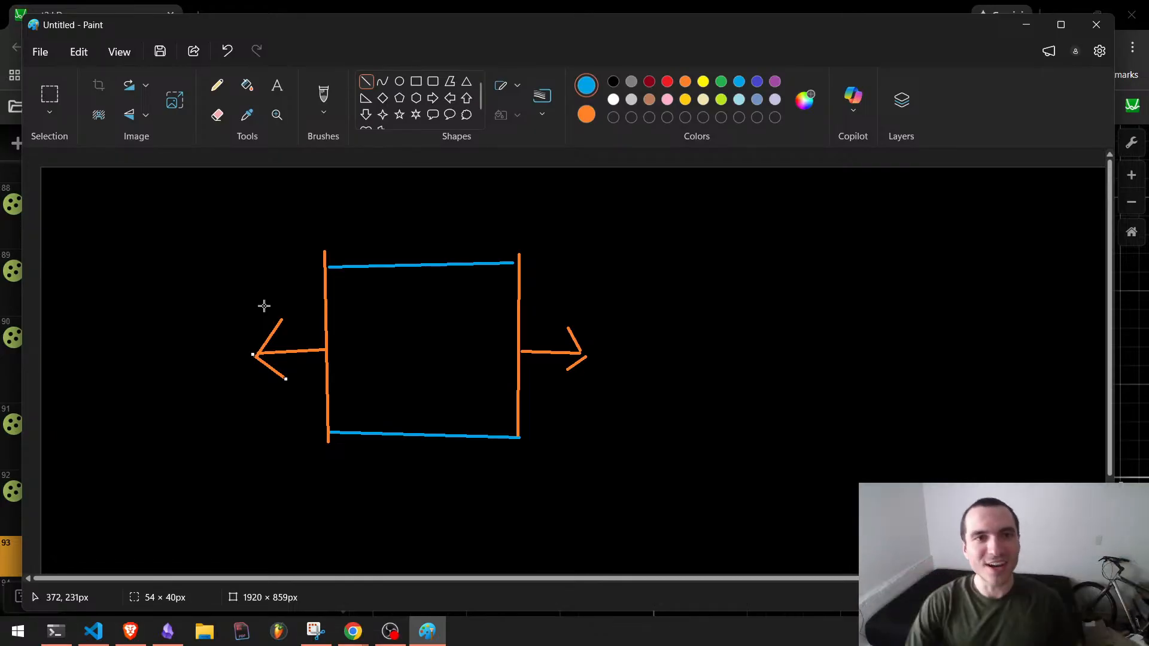
mouse_move(73, 359)
mouse_down()
mouse_move(392, 347)
mouse_move(837, 357)
mouse_up()
Draw blue outward arrows from the square's two horizontal edges and a long vertical blue line through its middle.
mouse_move(428, 445)
mouse_down()
mouse_move(433, 505)
mouse_move(401, 476)
mouse_up()
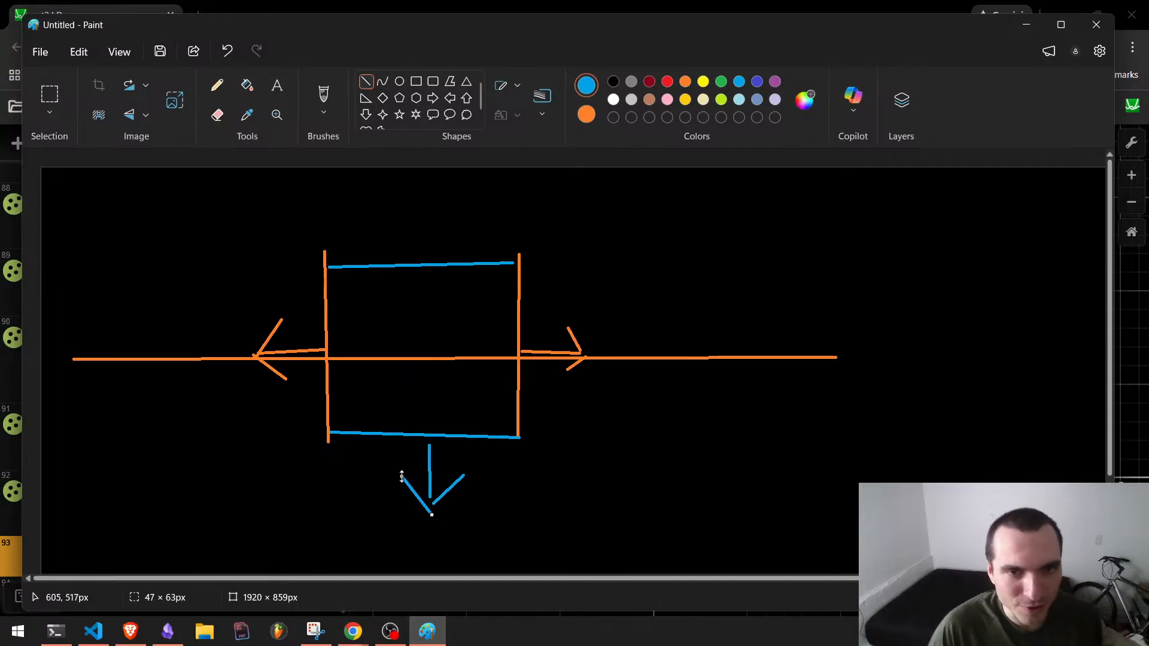
mouse_move(429, 273)
mouse_down()
mouse_move(426, 223)
mouse_move(399, 249)
mouse_up()
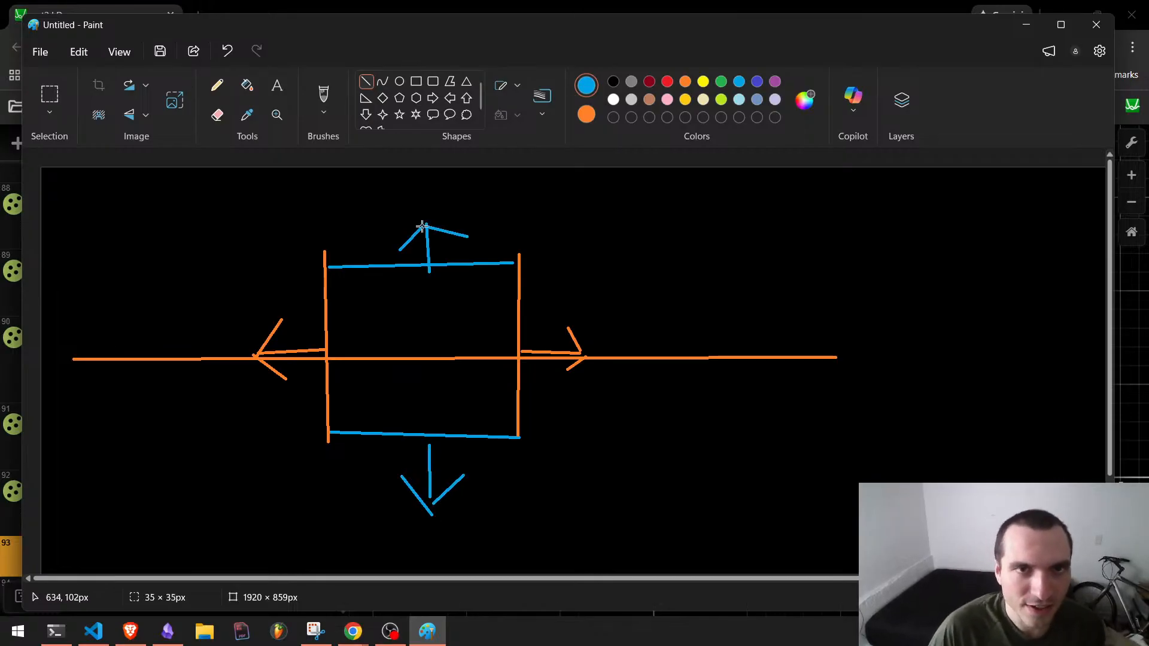
drag(430, 542, 427, 171)
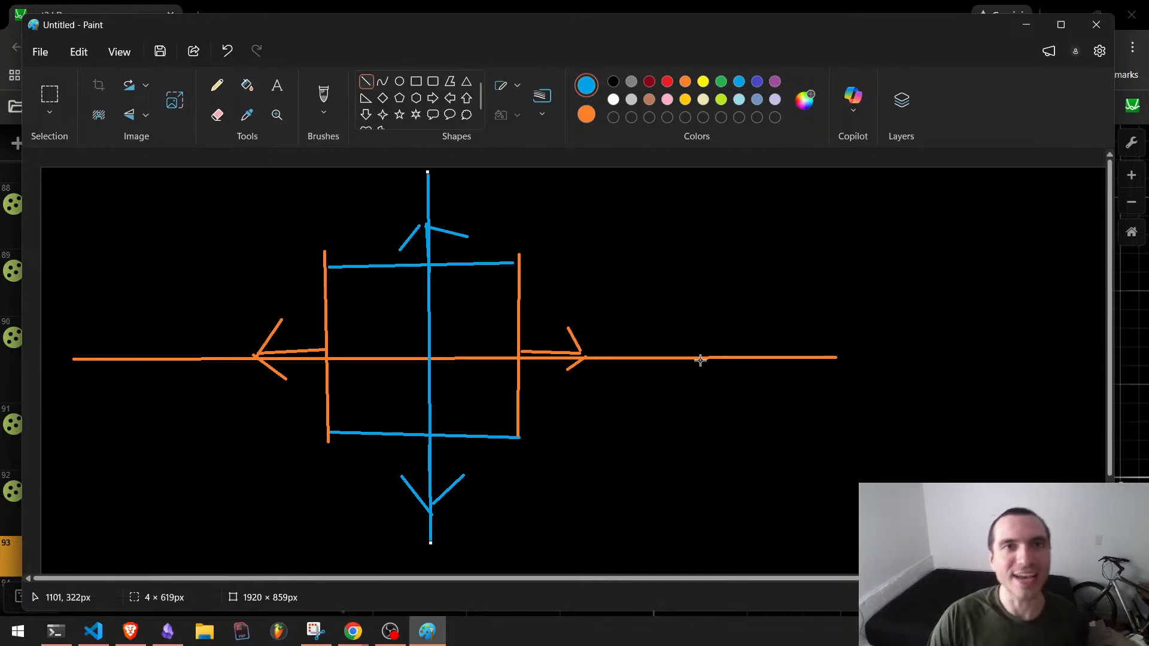
Draw a small orange pentagon from straight lines in the empty area beside the square.
drag(807, 238, 776, 278)
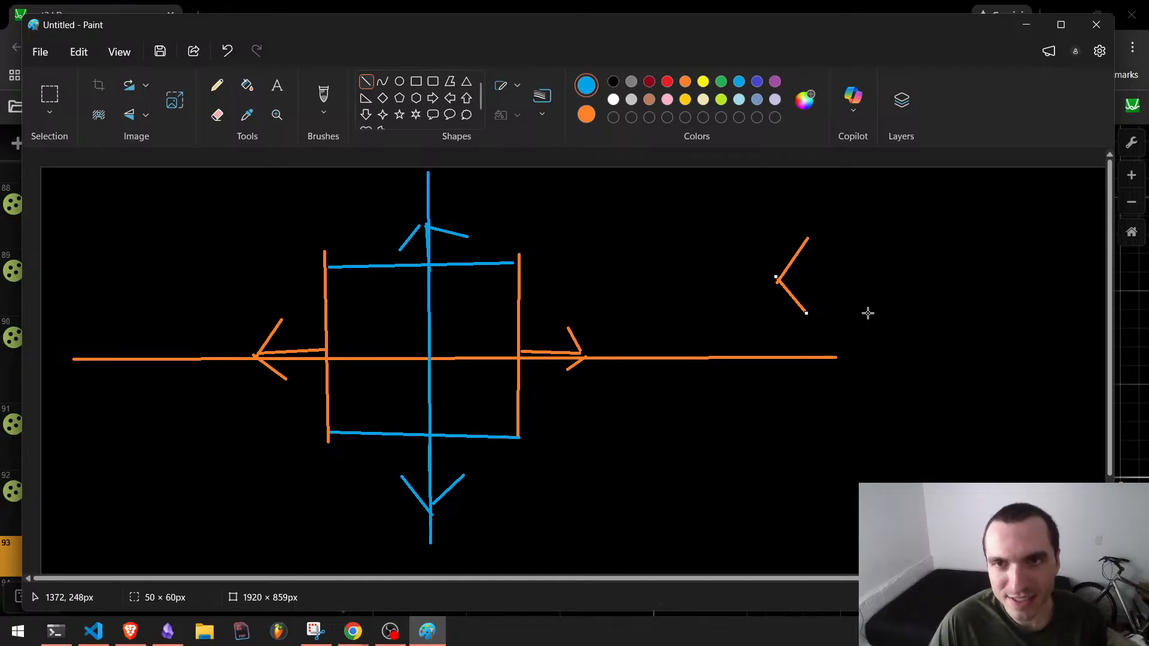
drag(865, 313, 807, 316)
drag(882, 241, 863, 312)
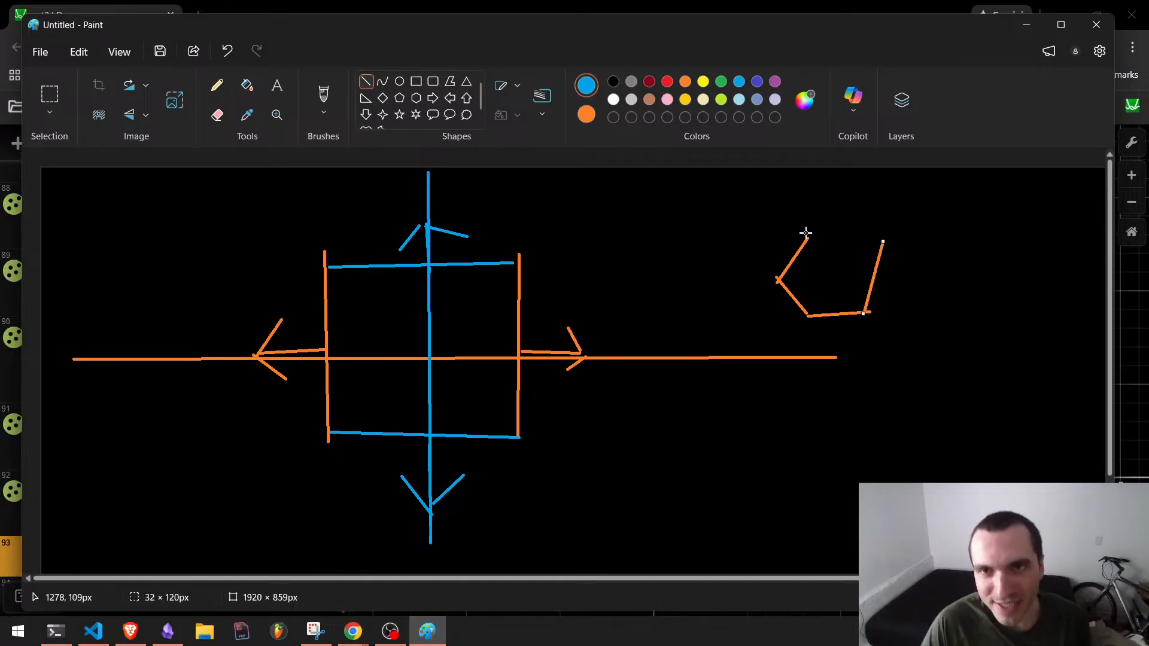
mouse_move(790, 234)
mouse_down()
mouse_move(904, 242)
mouse_move(846, 221)
mouse_move(847, 199)
mouse_up()
Draw outward-pointing orange arrows on the pentagon's edges as their normals.
drag(847, 199, 864, 226)
drag(871, 283, 904, 280)
mouse_move(889, 254)
mouse_down()
mouse_move(902, 271)
mouse_move(826, 368)
mouse_up()
drag(794, 327, 812, 362)
drag(788, 297, 763, 327)
mouse_move(797, 258)
mouse_down()
mouse_move(763, 247)
mouse_move(774, 274)
mouse_up()
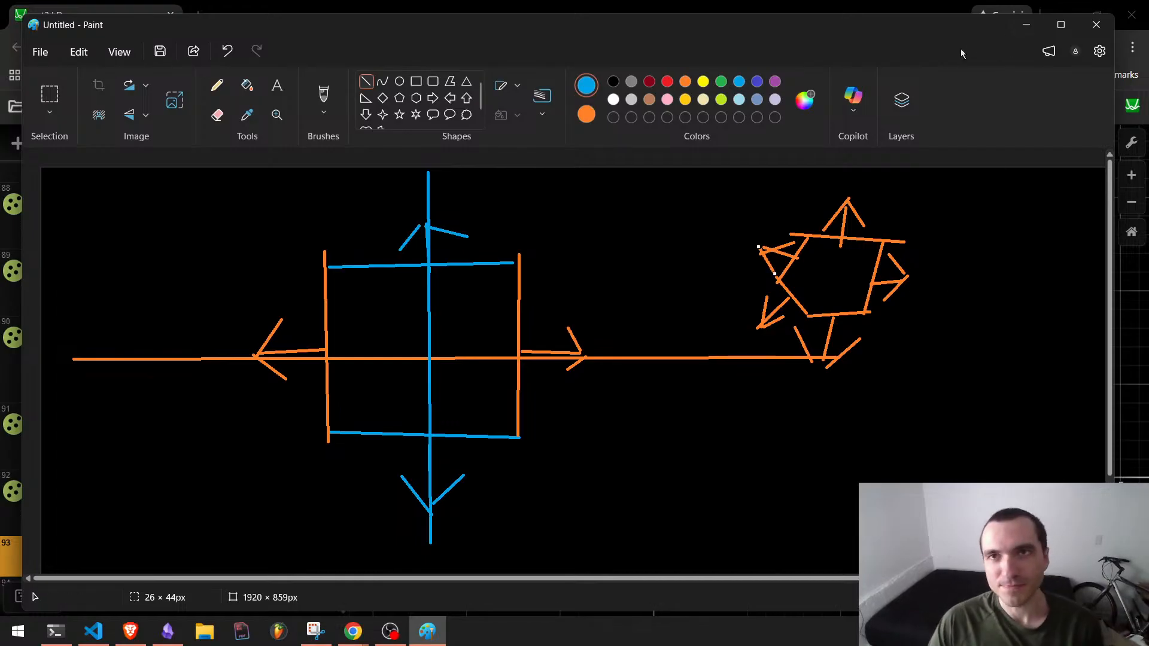
Switch to Desmos and start the expression d = (i_bp − r_bp) · in the empty line after i_n.
click(904, 6)
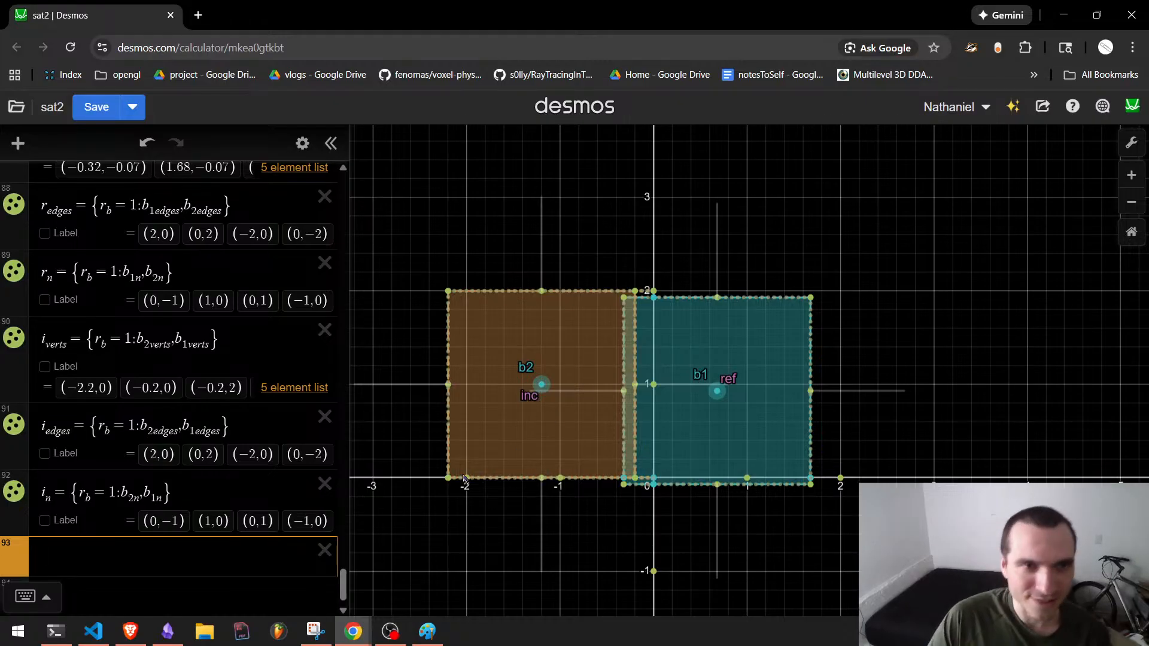
scroll(180, 513, down, 1)
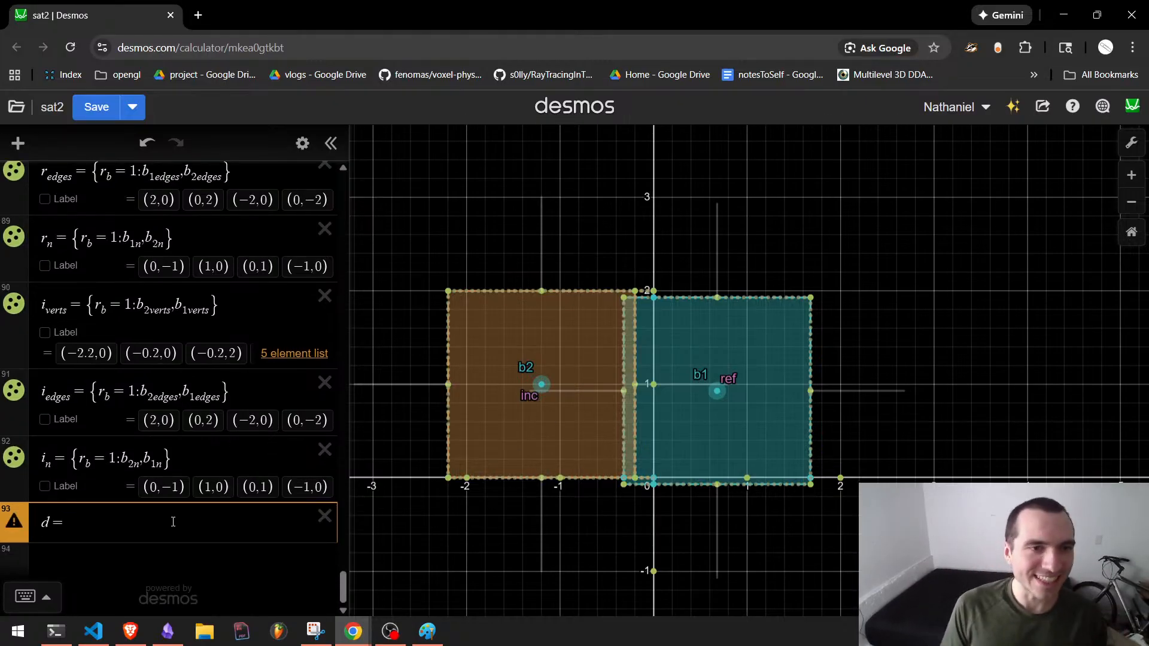
text(()
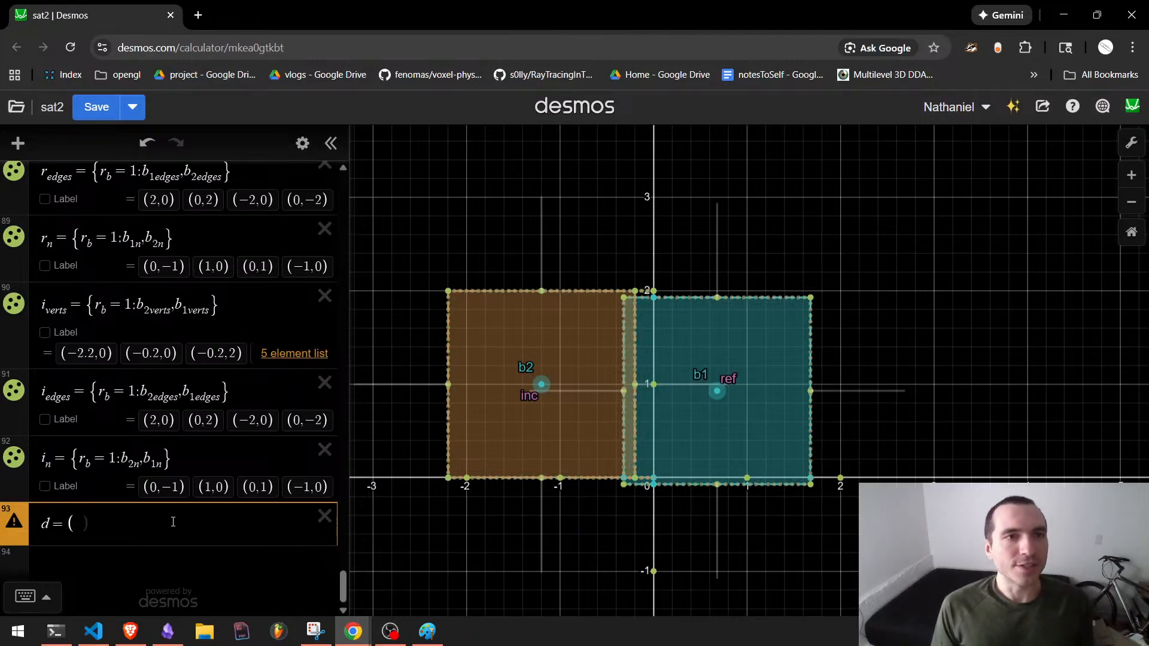
text(i)
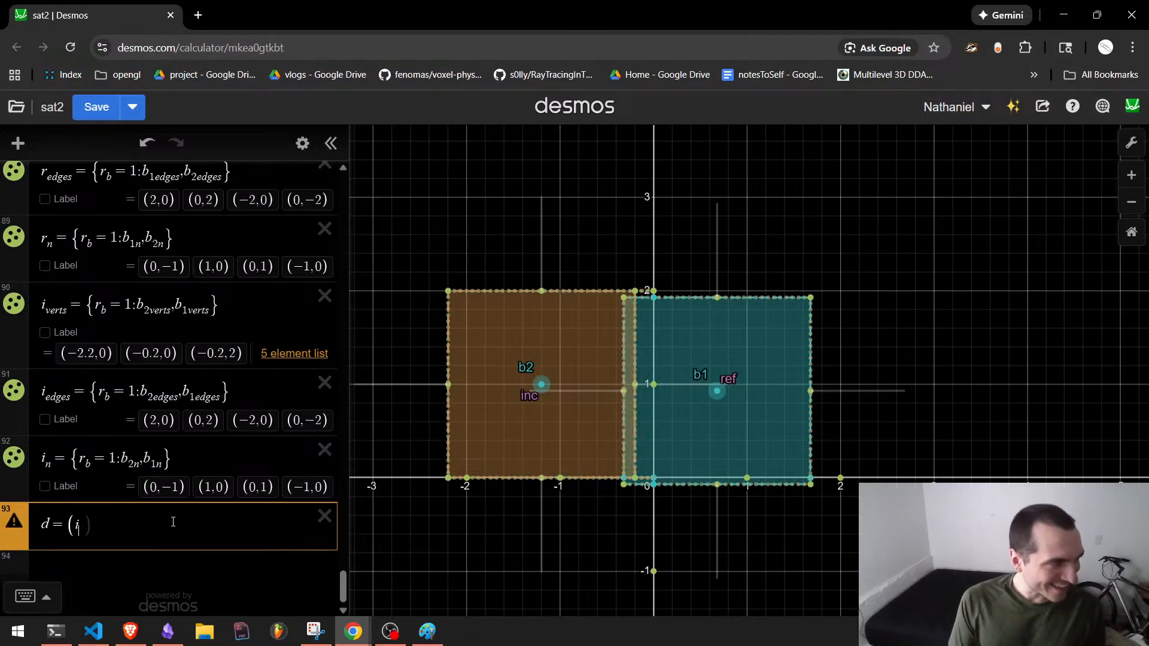
text(_b)
text(p-=)
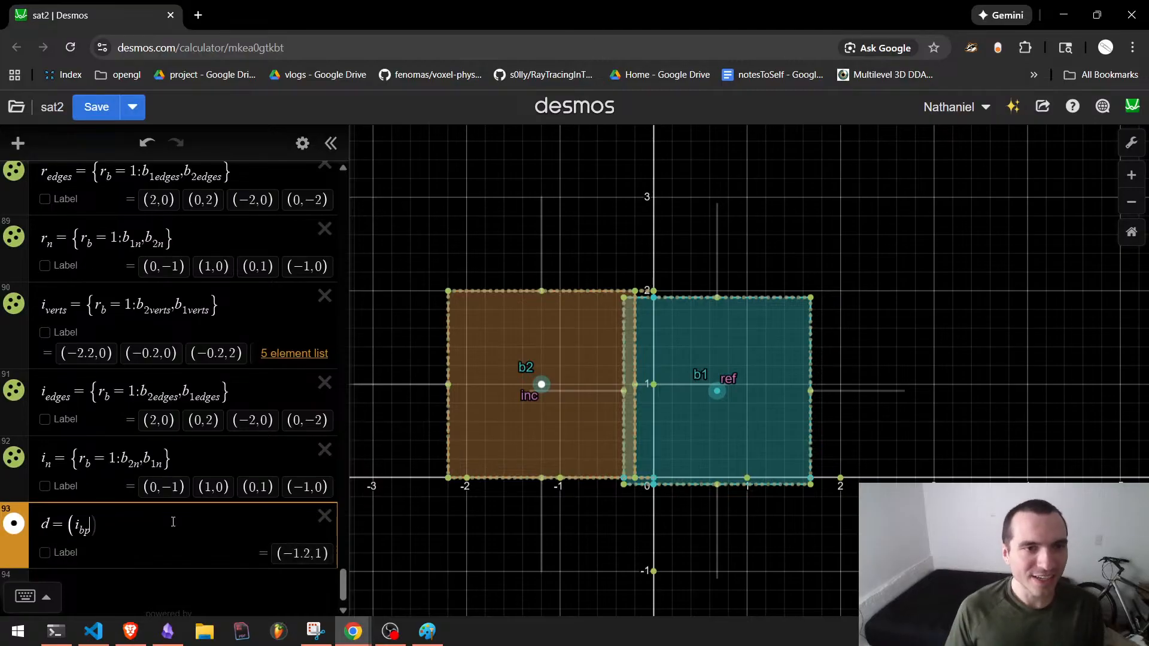
key(BackSpace)
text(r_bp)
key(Right)
key(Right)
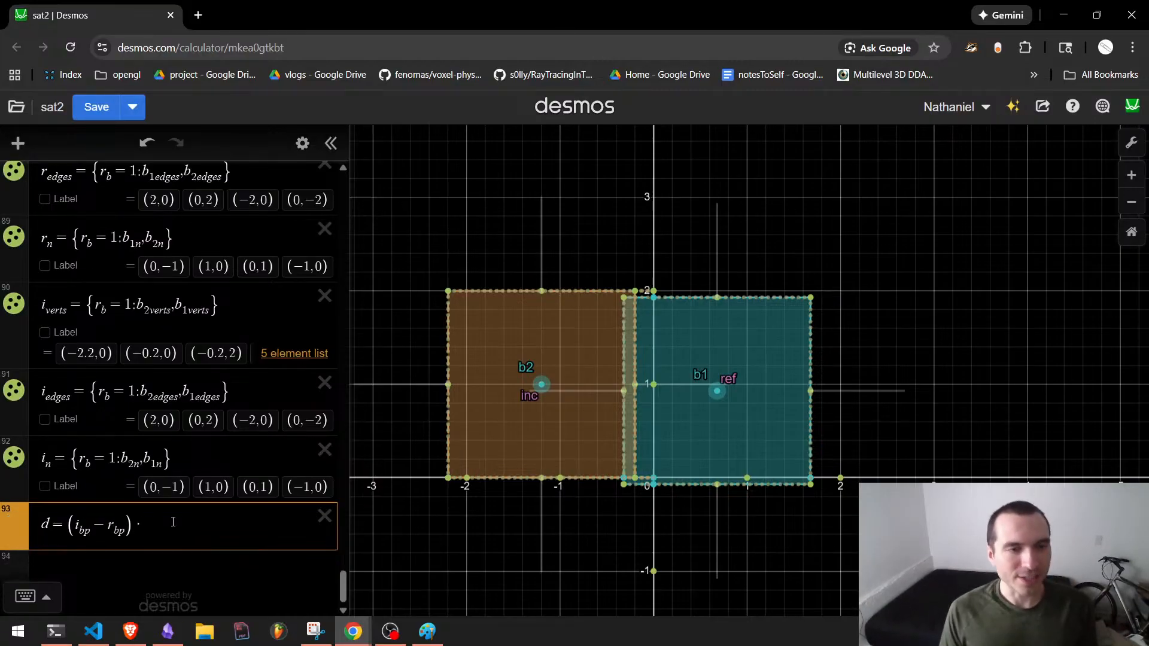
Examine the existing o_verlap, b_estedge, b_ei and r_b definitions that select the best edge and reference box.
scroll(192, 562, up, 7)
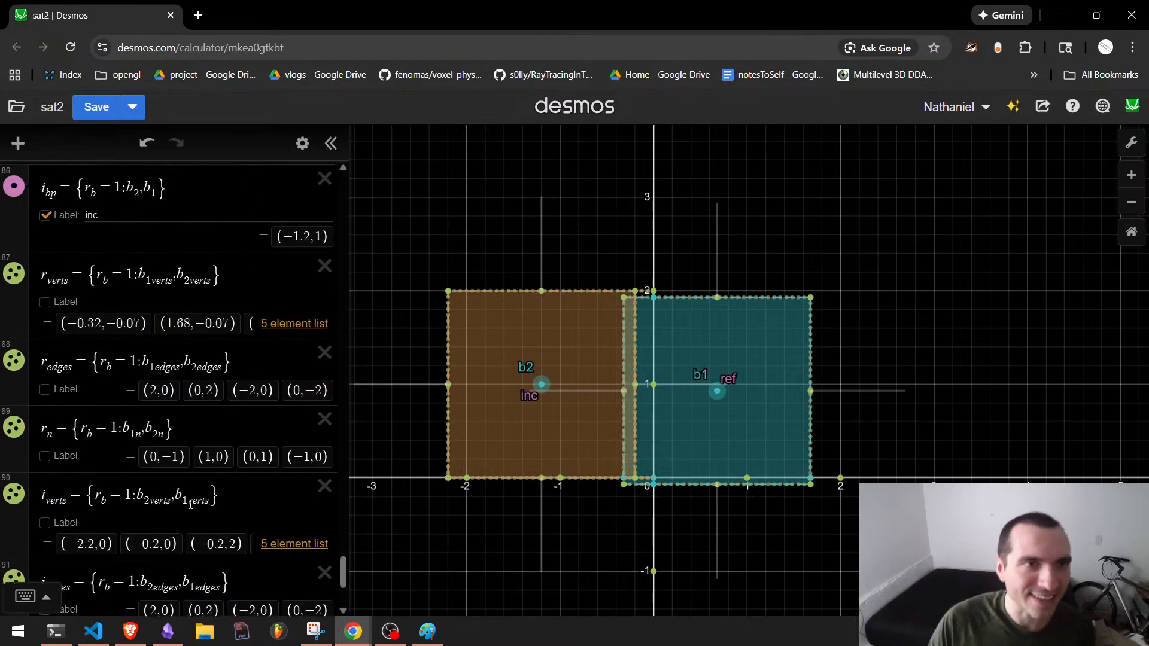
scroll(207, 387, up, 2)
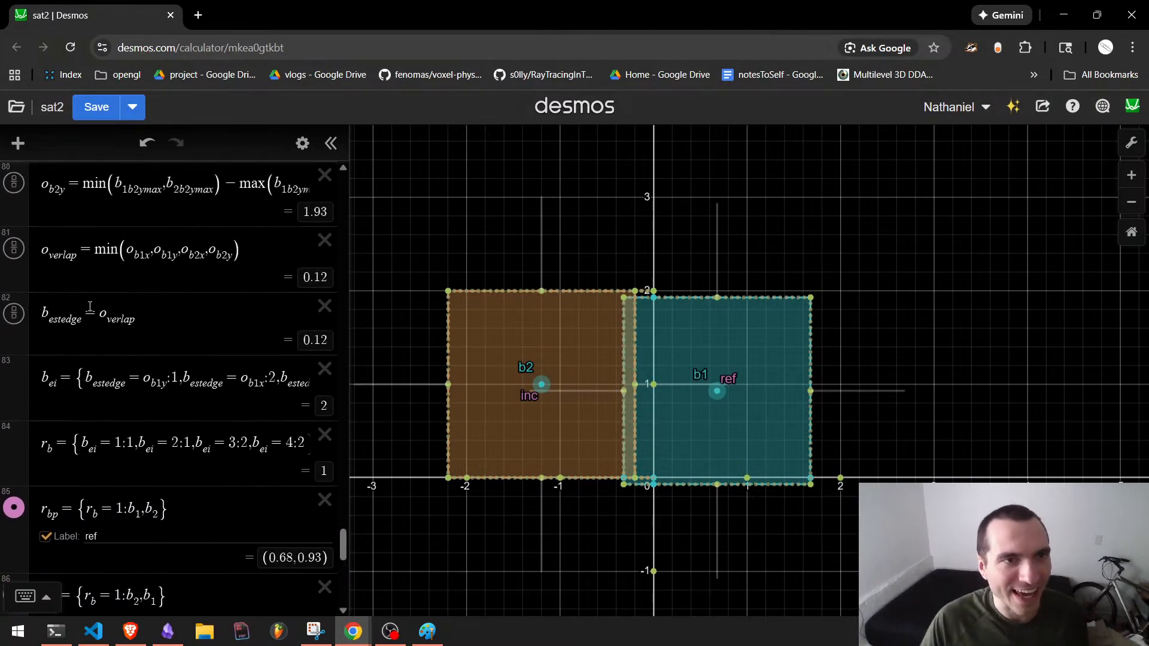
click(144, 320)
click(154, 377)
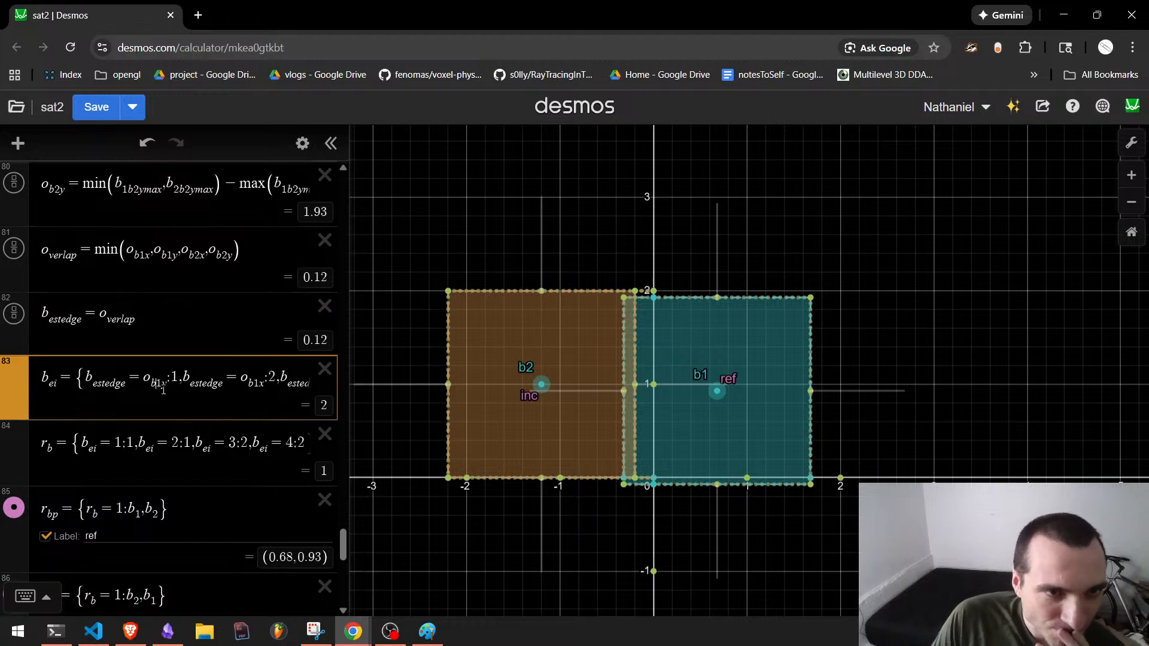
click(177, 437)
scroll(175, 439, up, 1)
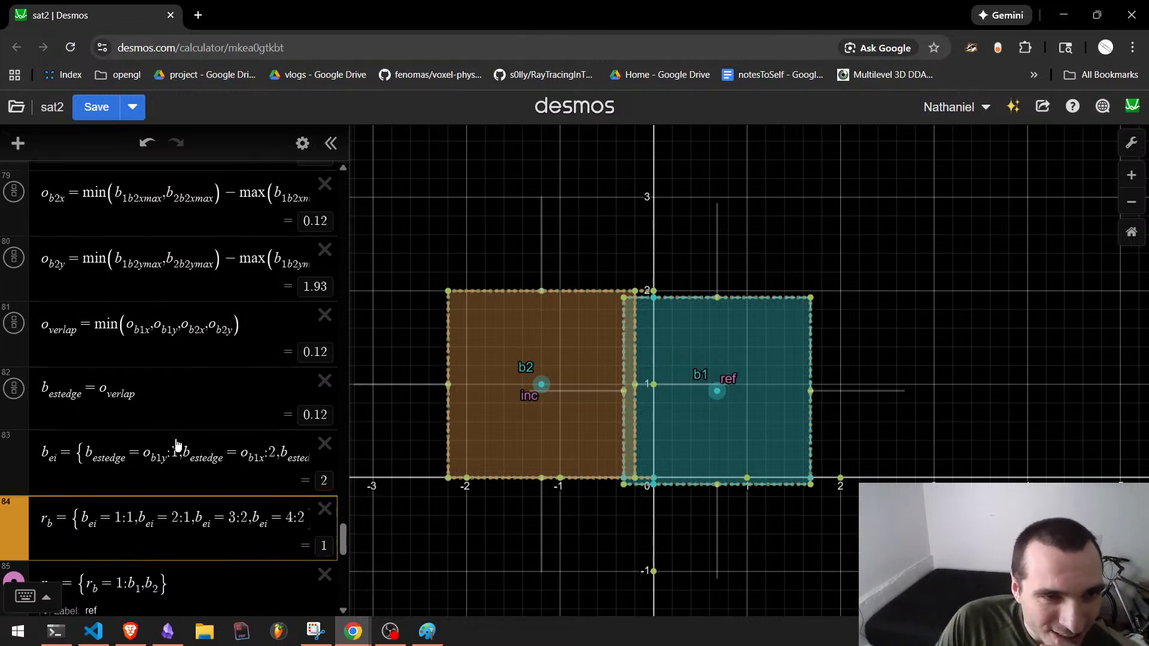
click(184, 384)
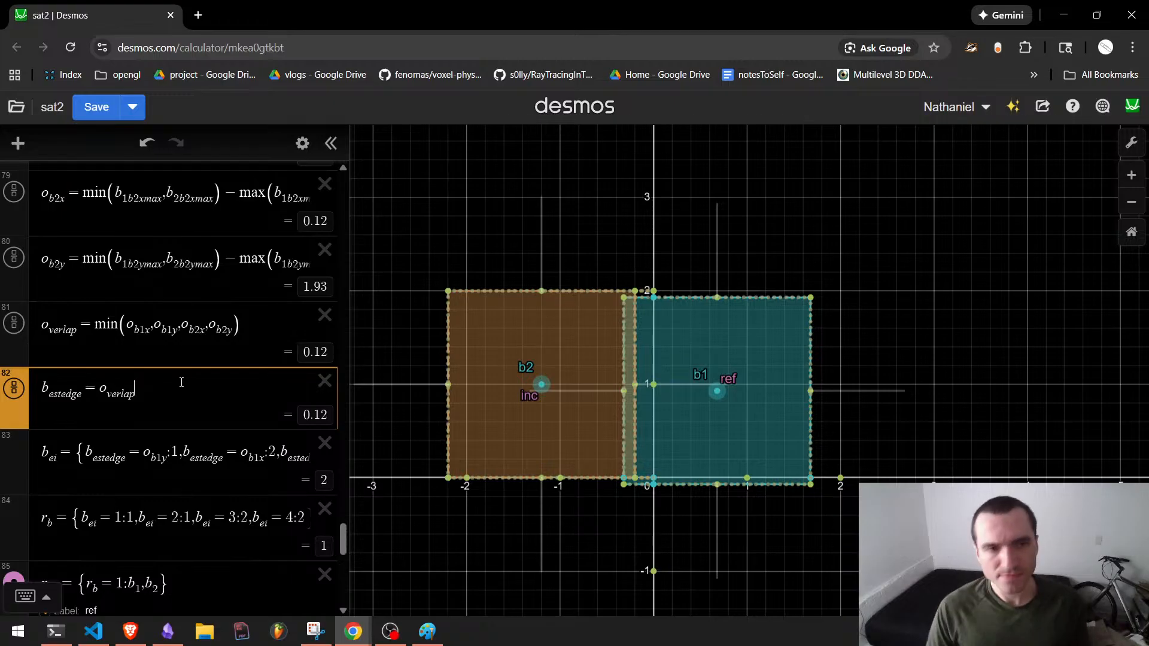
scroll(181, 334, down, 1)
Insert a new expression below r_b and start a_xis as a piecewise with the case b_ei = 1: b_1n[1].
click(198, 465)
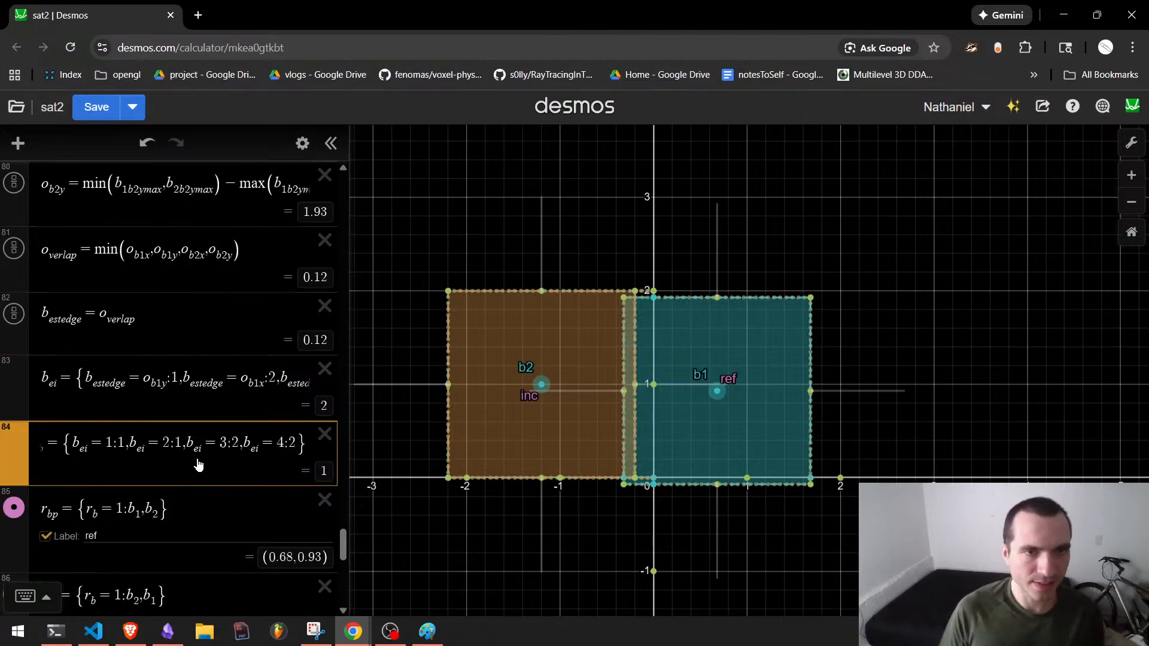
key(Return)
text(a_xis=)
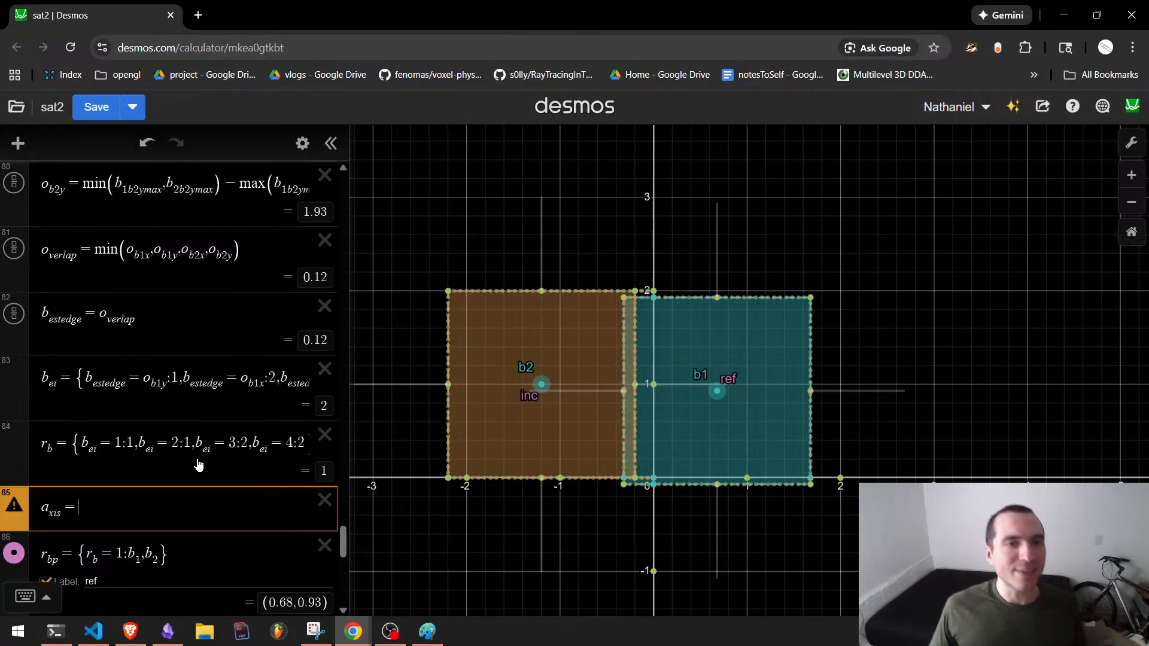
text({)
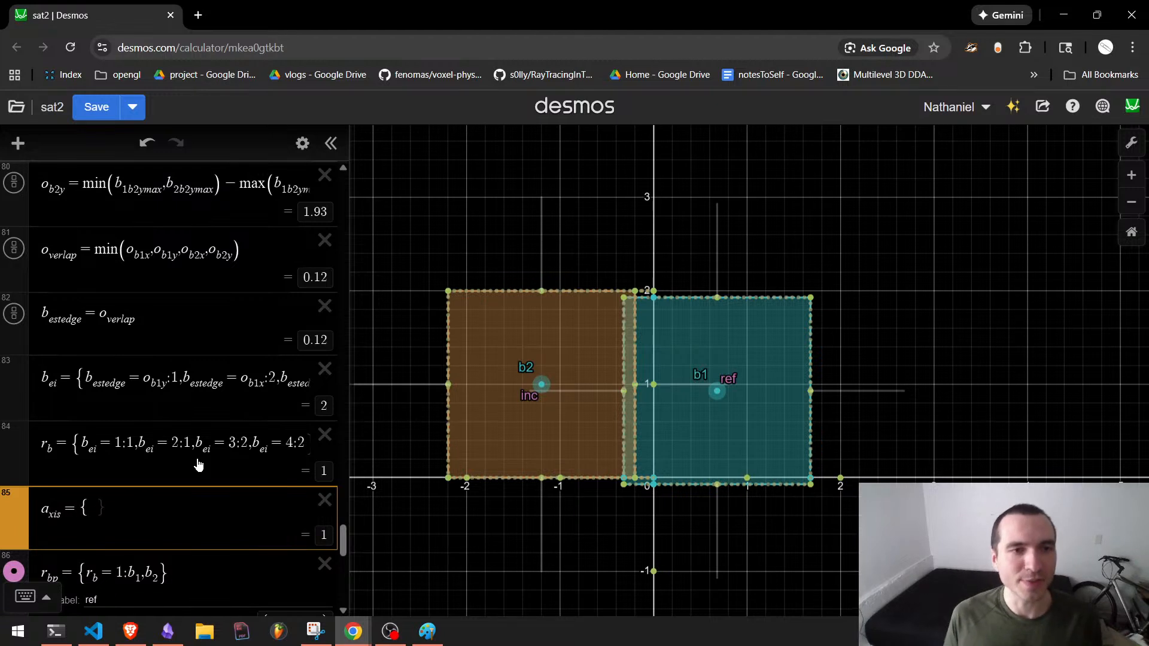
text(b)
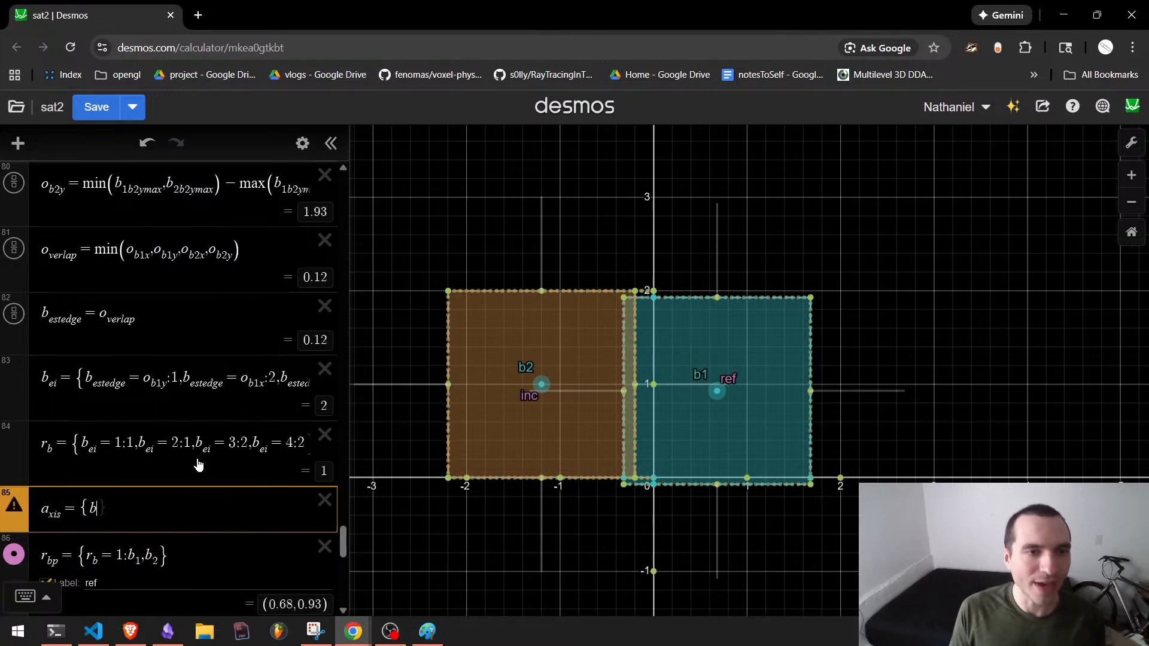
text(_ei = 1)
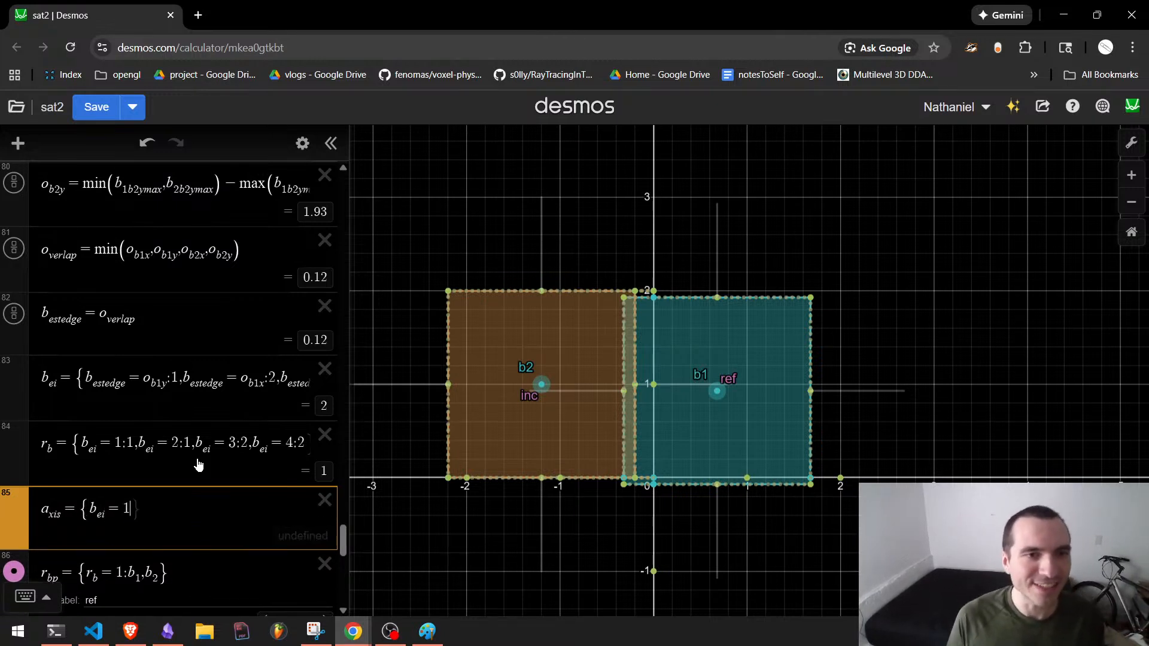
text(:)
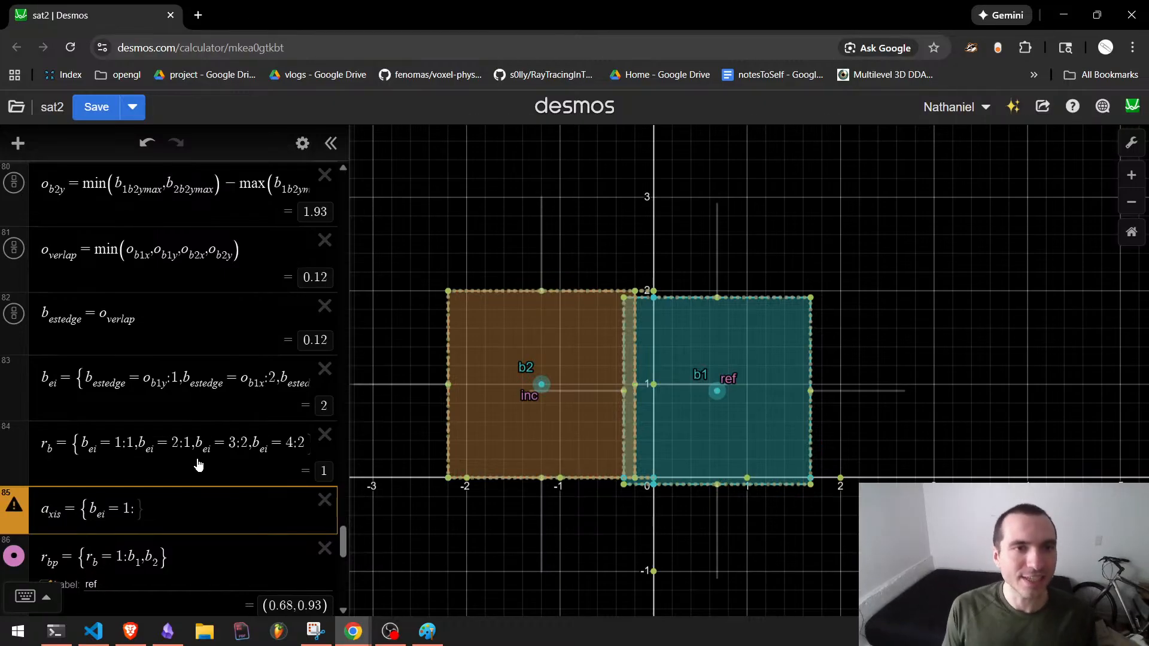
text(b_1)
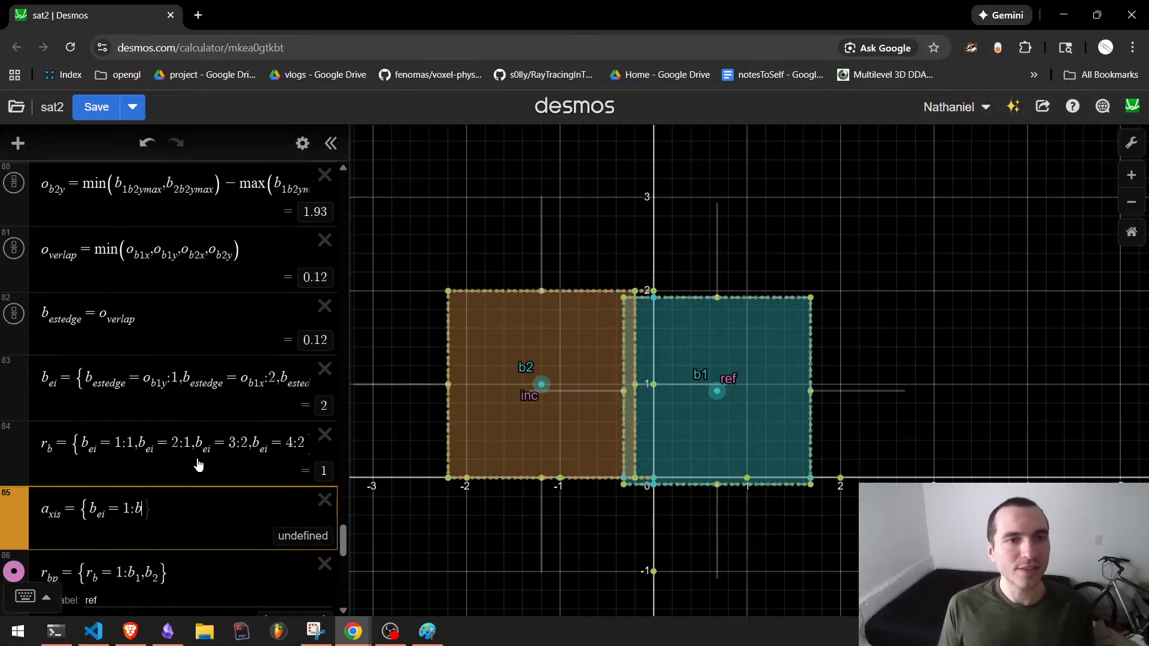
text(n)
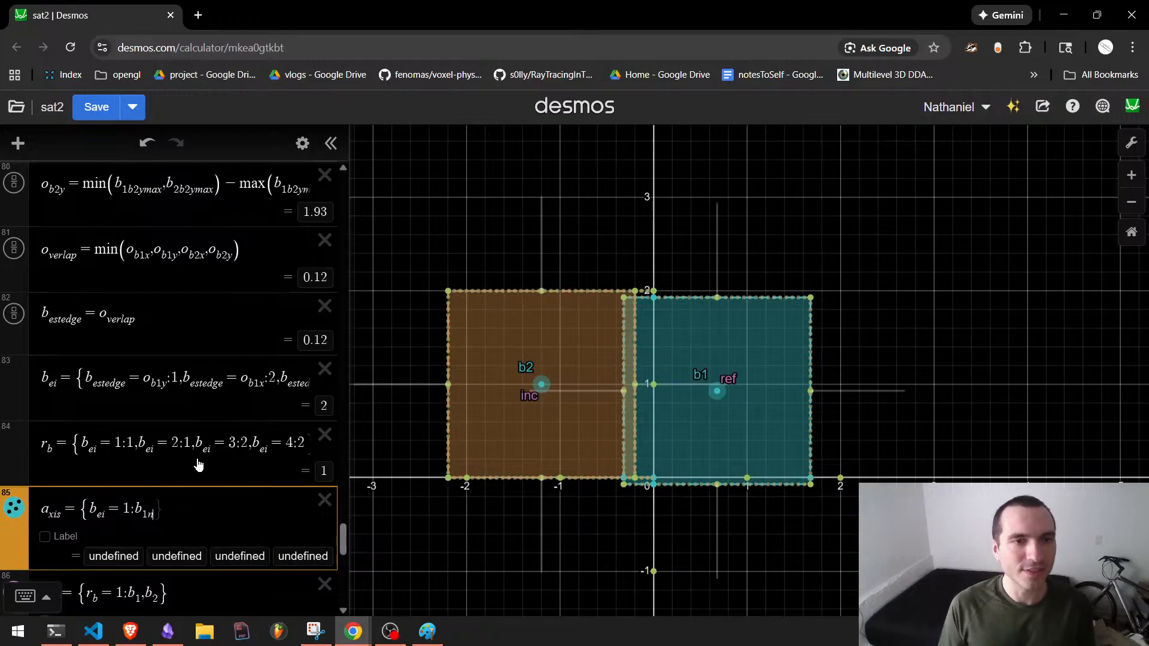
text([12)
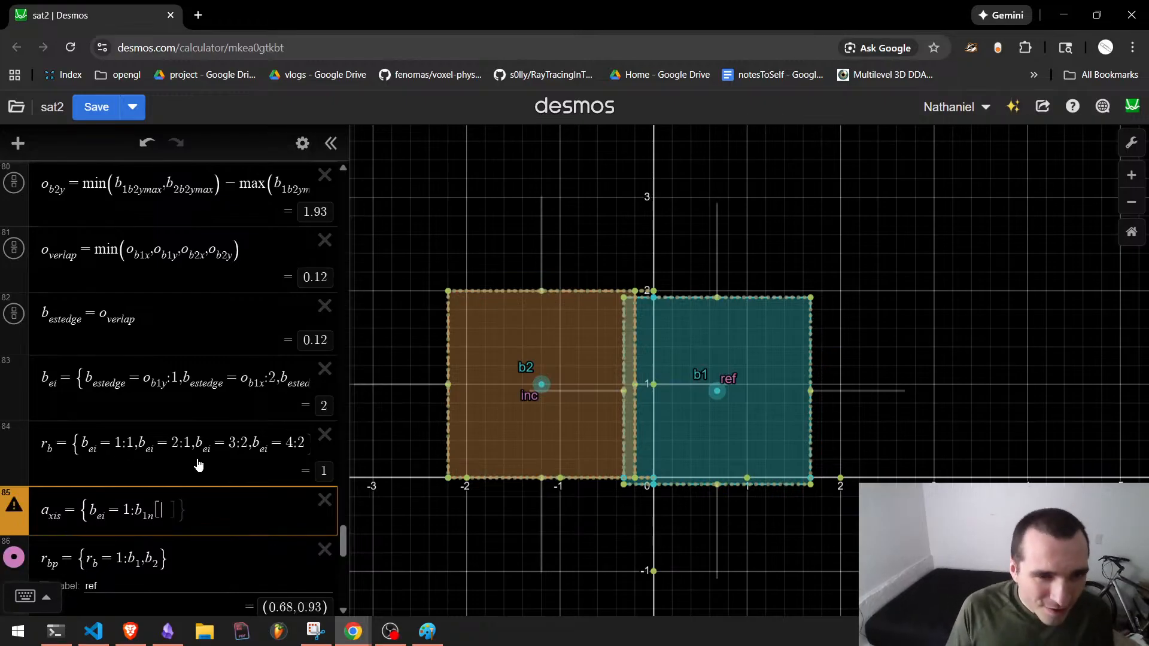
key(BackSpace)
text(,)
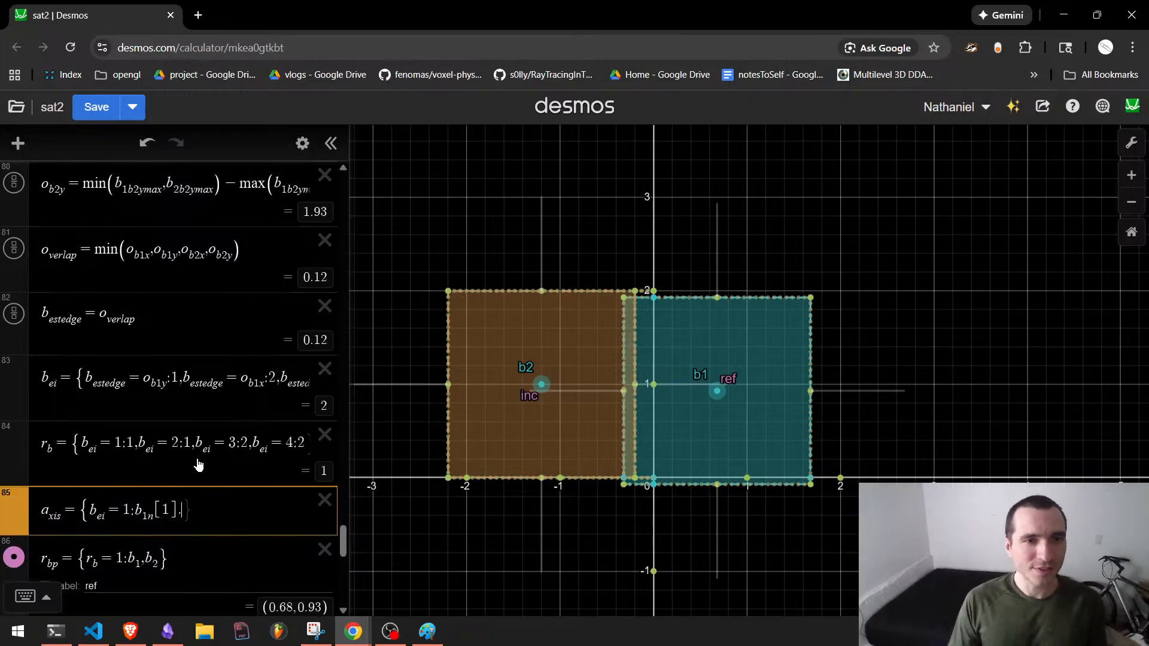
Duplicate the first a_xis case and edit the copy to b_ei = 2: b_1n[2].
key(shift+Left)
key(shift+Left)
key(shift+Left)
key(shift+Left)
key(shift+Left)
key(shift+Left)
key(shift+Left)
key(shift+Left)
key(shift+Left)
key(shift+Left)
key(shift+Left)
key(ctrl+c)
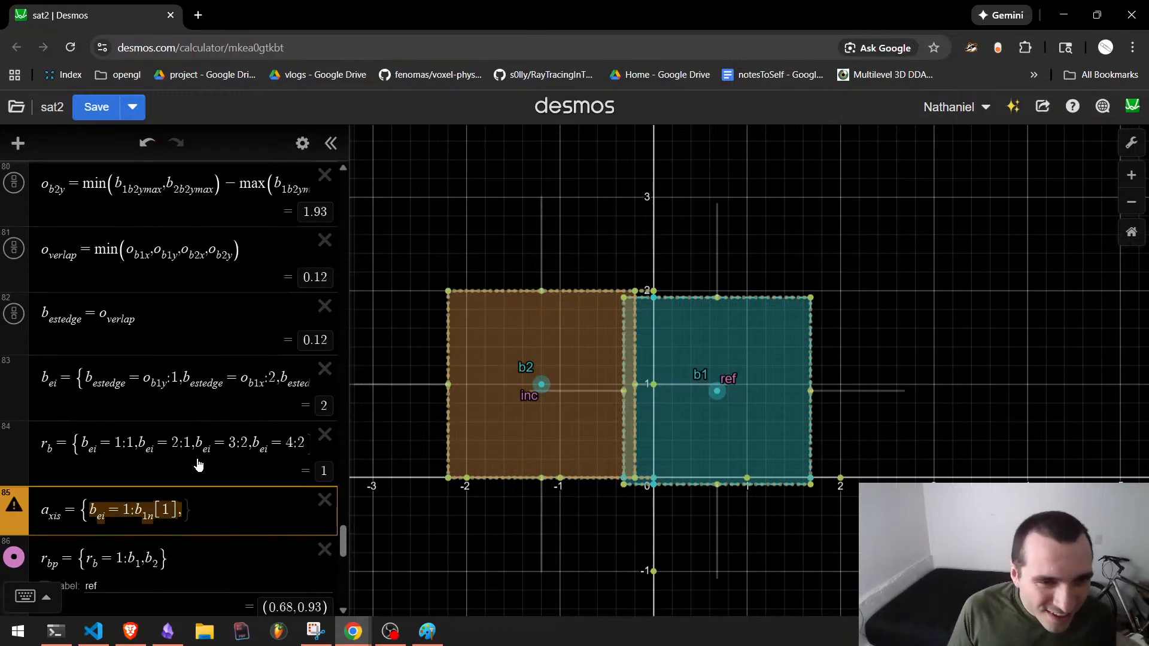
key(Right)
key(ctrl+v)
key(Left)
key(Left)
key(BackSpace)
text(2)
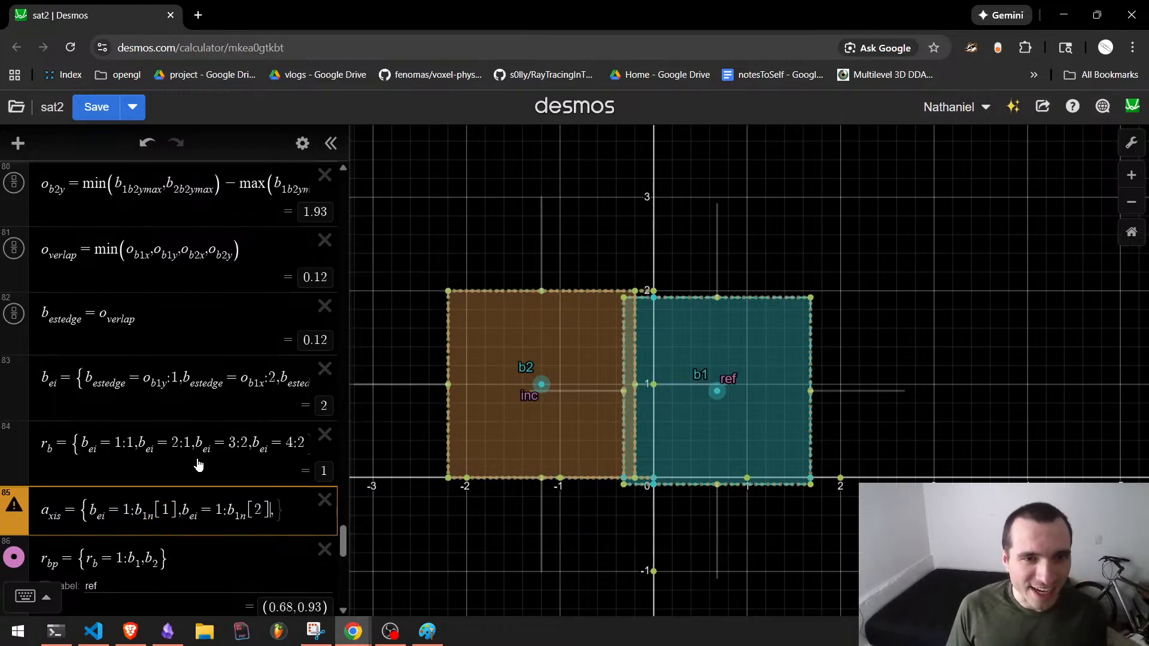
key(Left)
key(Left)
key(Left)
key(Left)
key(Left)
key(Left)
key(Left)
key(Left)
key(Left)
key(BackSpace)
text(2)
key(Right)
key(Right)
key(Right)
key(Right)
key(Right)
key(Right)
key(Right)
key(Right)
key(Right)
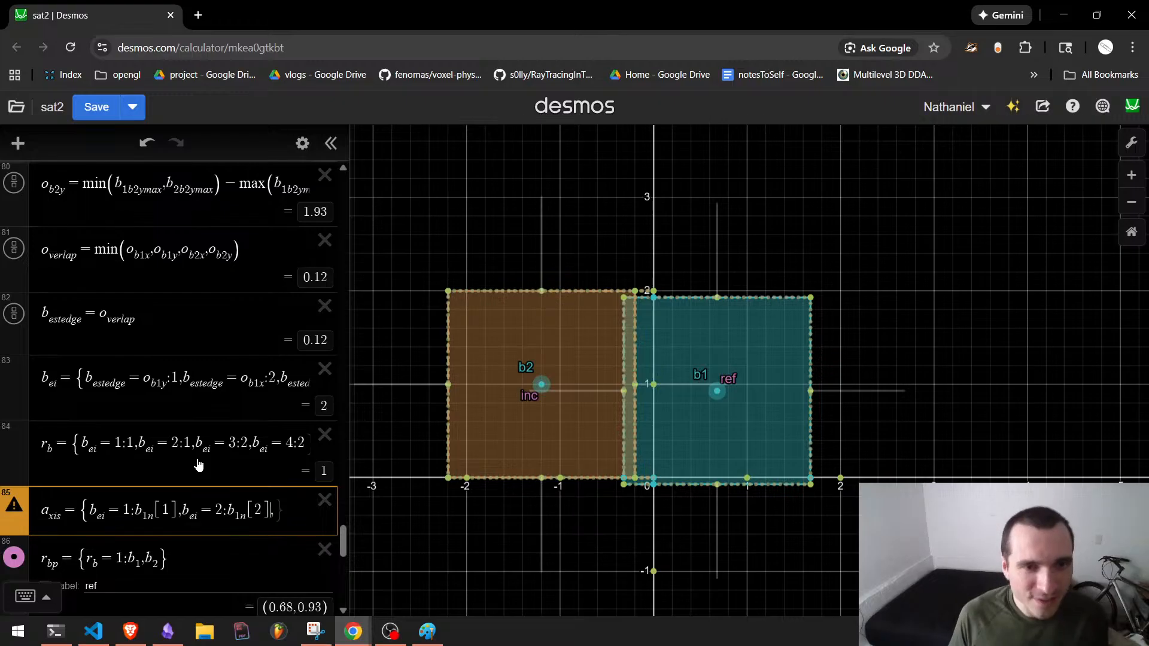
Append another copy of the case to a_xis, edited to b_ei = 4: b_2n[2], without a trailing comma.
key(Right)
key(ctrl+v)
key(Left)
key(Left)
key(BackSpace)
text(2)
key(Left)
key(Left)
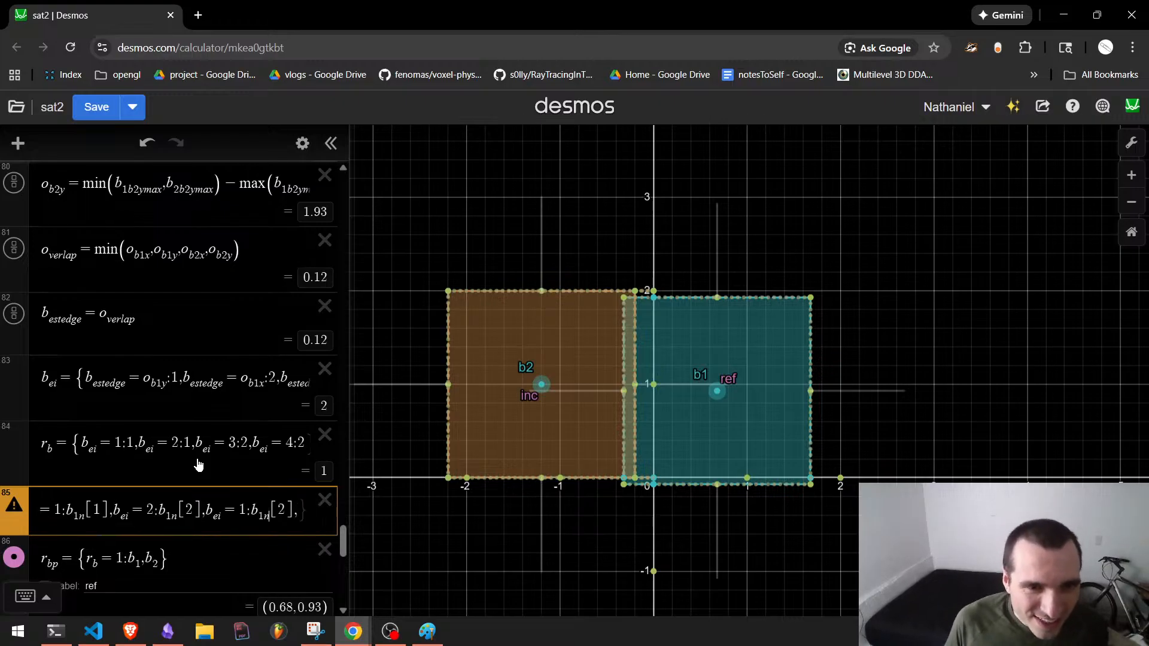
key(Left)
key(BackSpace)
text(2)
key(Left)
key(Left)
key(Left)
key(Left)
key(BackSpace)
text(4)
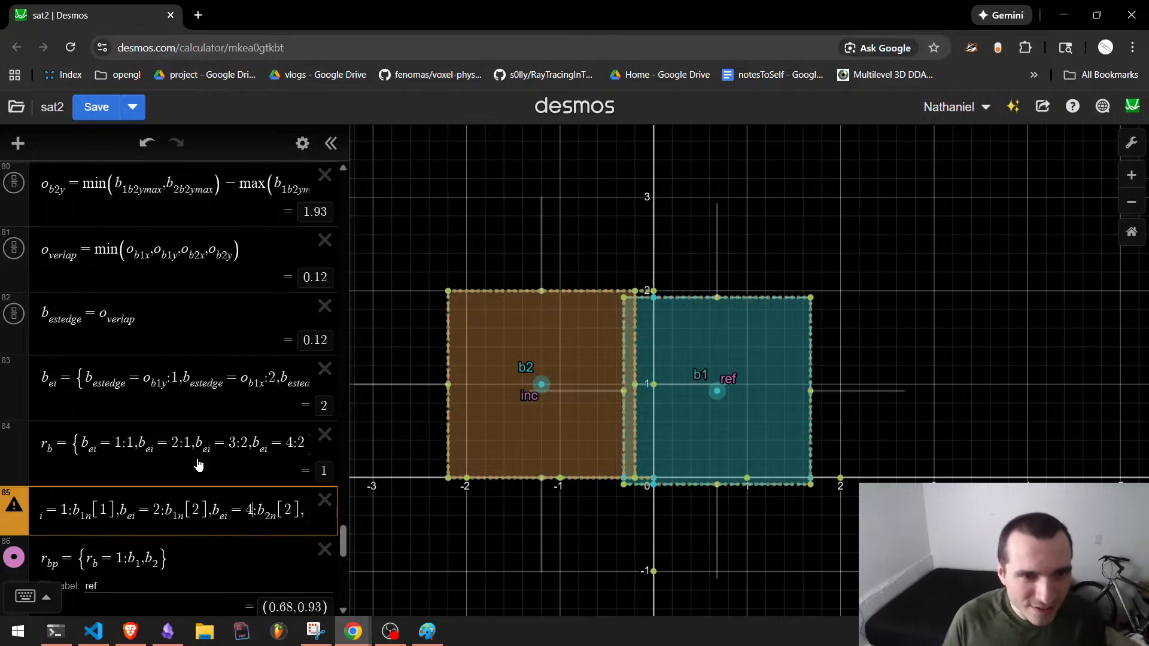
key(Right)
key(Right)
key(Right)
key(Right)
key(Right)
key(Right)
key(Right)
key(Right)
key(BackSpace)
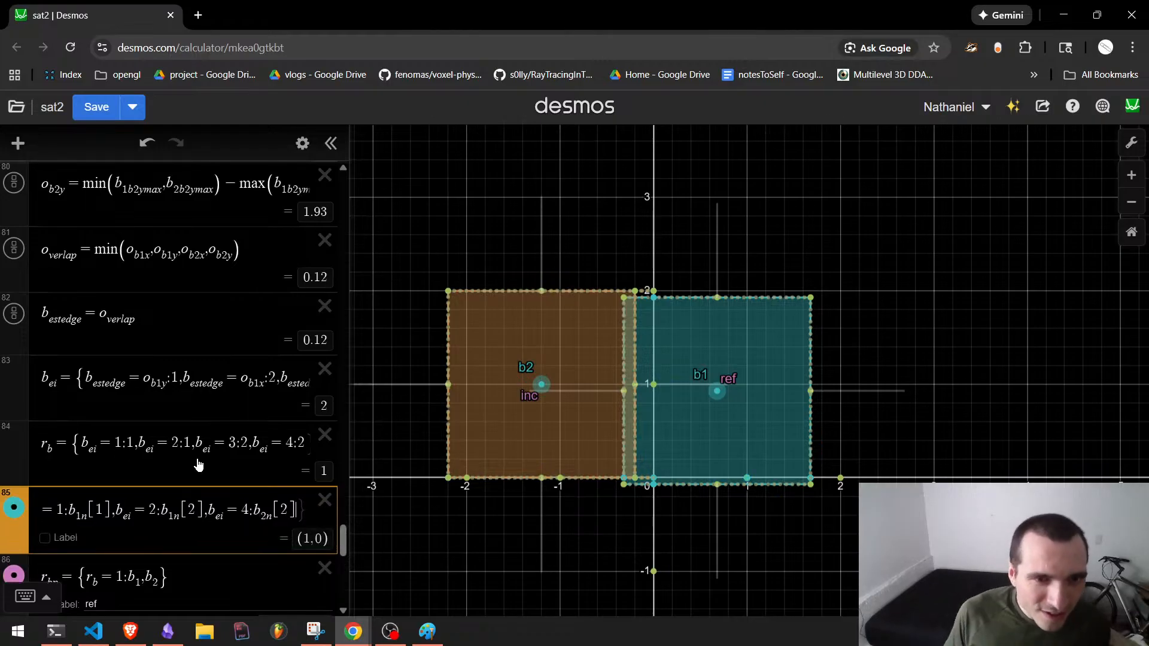
Change the second a_xis case to b_ei = 3: b_2n[1].
key(Left)
key(Left)
key(Left)
key(Left)
key(Left)
key(Left)
key(Left)
key(Left)
key(Left)
key(Left)
key(Left)
key(Left)
key(Left)
key(Left)
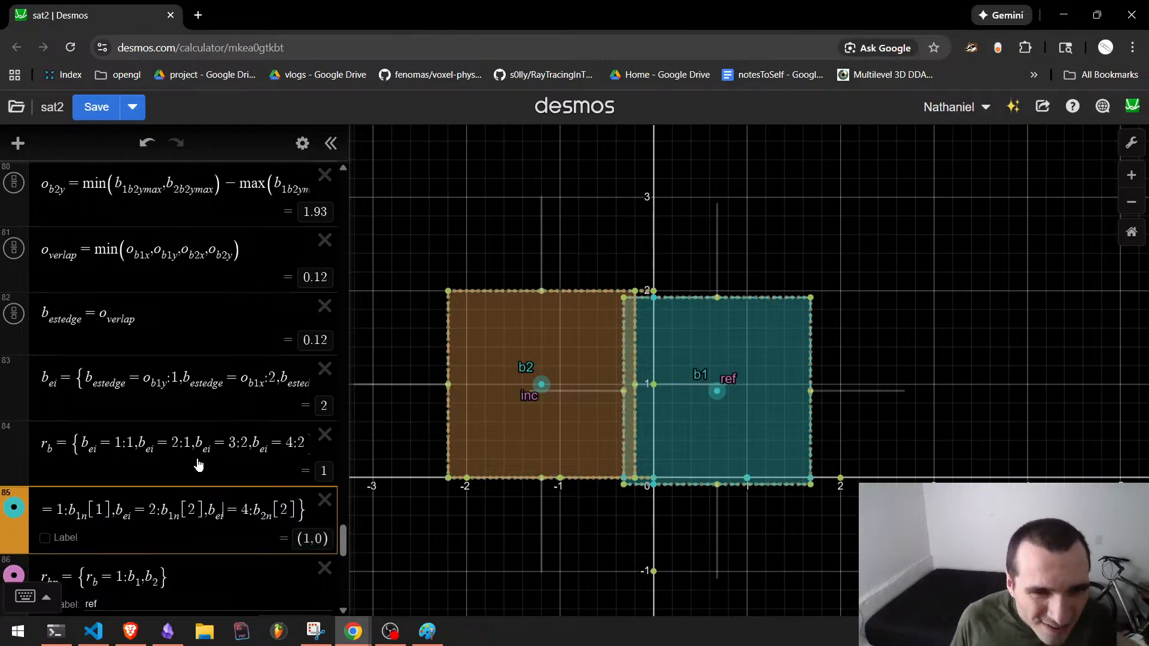
key(BackSpace)
text(1)
key(Left)
key(Left)
key(Left)
key(Left)
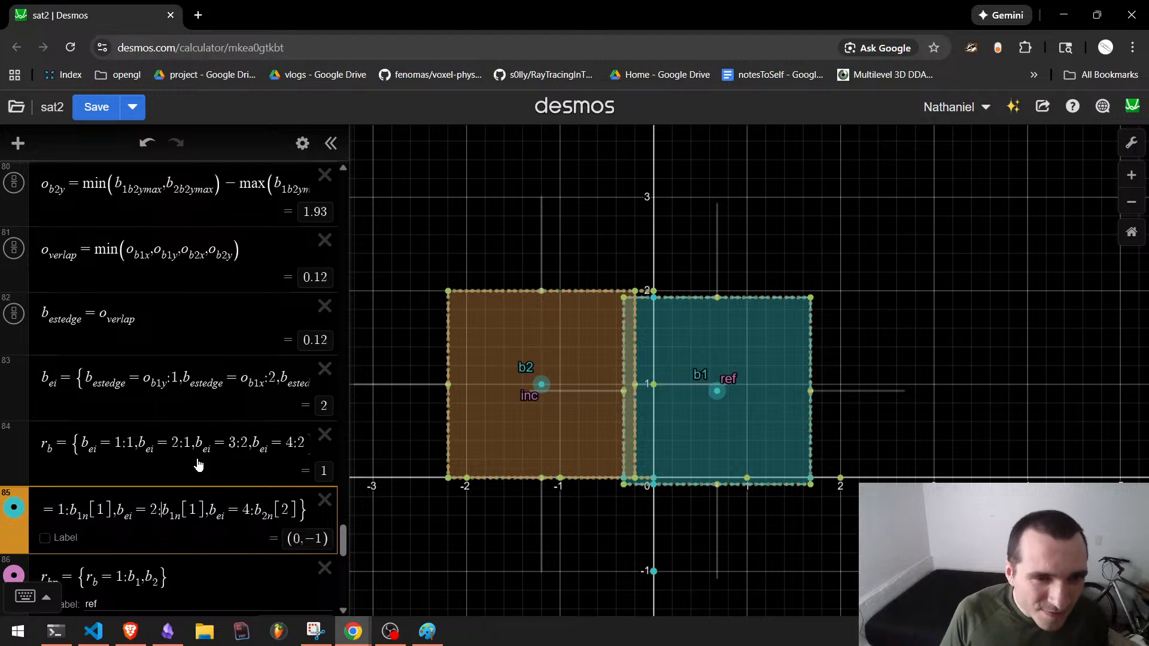
key(Right)
key(Right)
key(Right)
key(Right)
key(Right)
key(BackSpace)
text(2)
key(Left)
key(Left)
key(Left)
key(Left)
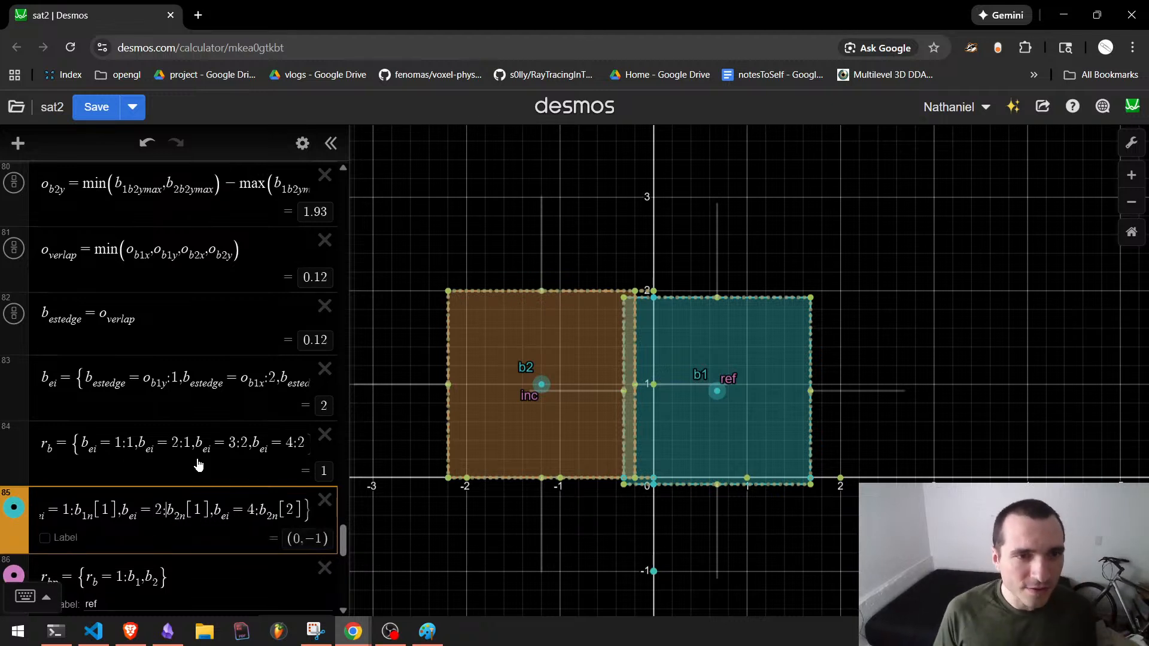
key(BackSpace)
text(3)
key(Left)
key(Home)
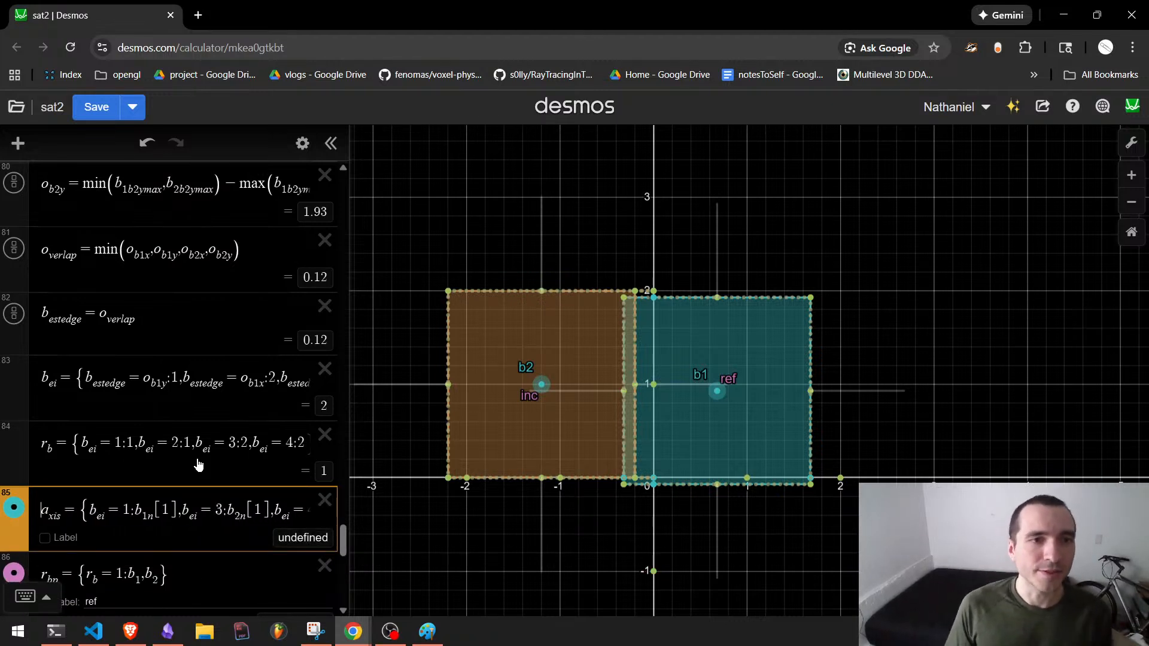
Restore the second a_xis case to b_ei = 2: b_1n[2].
key(Right)
key(Right)
key(Right)
key(Right)
key(Right)
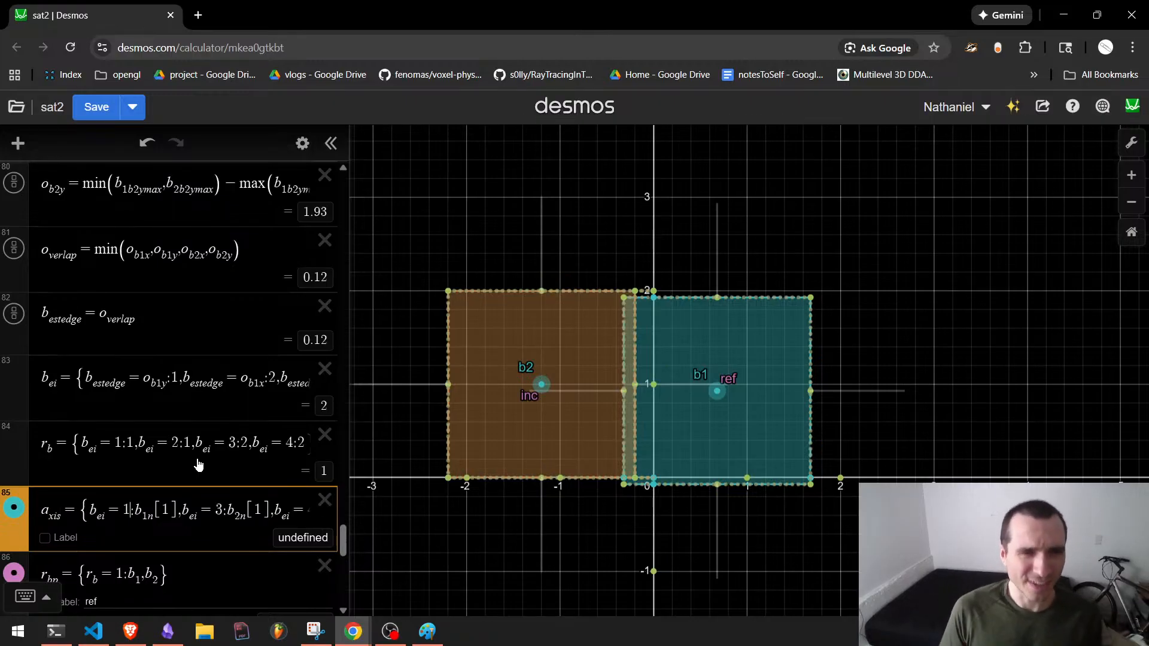
key(Right)
key(Right)
key(Right)
key(Right)
key(Right)
key(Right)
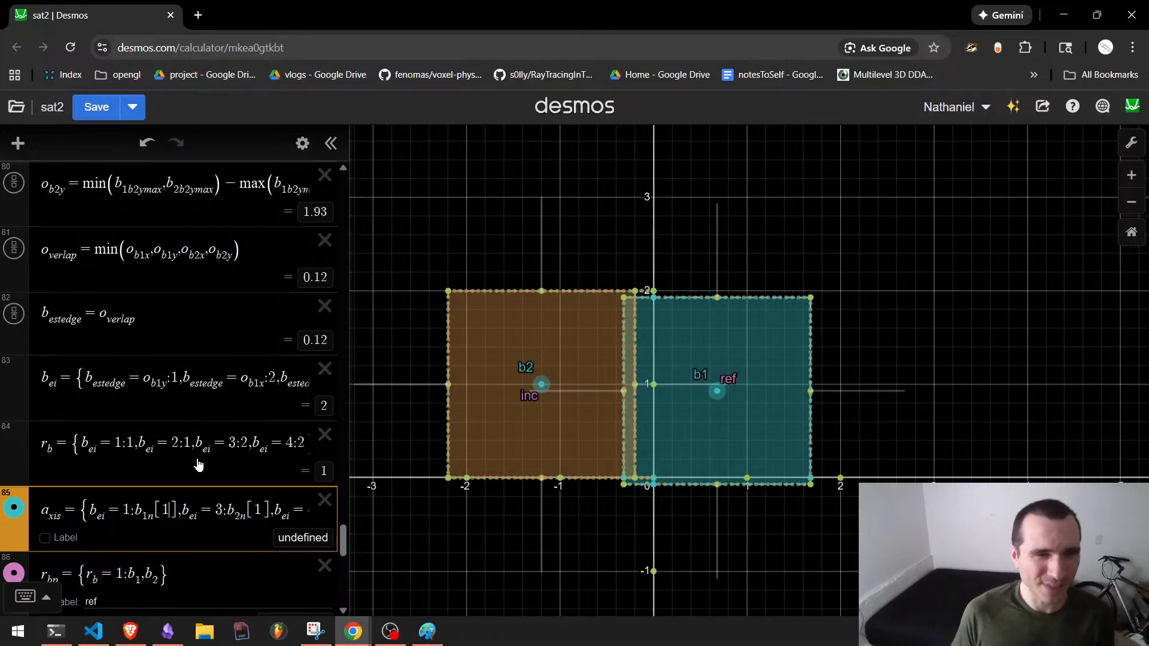
key(Right)
key(Right)
key(Right)
key(Right)
key(Right)
key(Right)
key(Right)
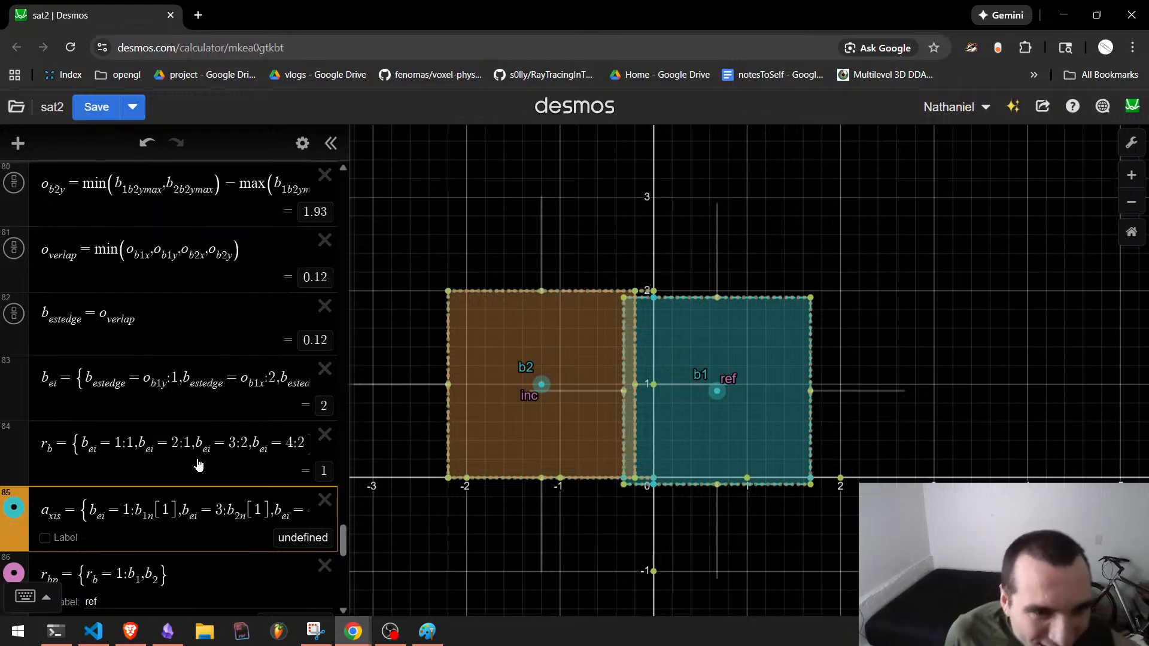
key(BackSpace)
text(2)
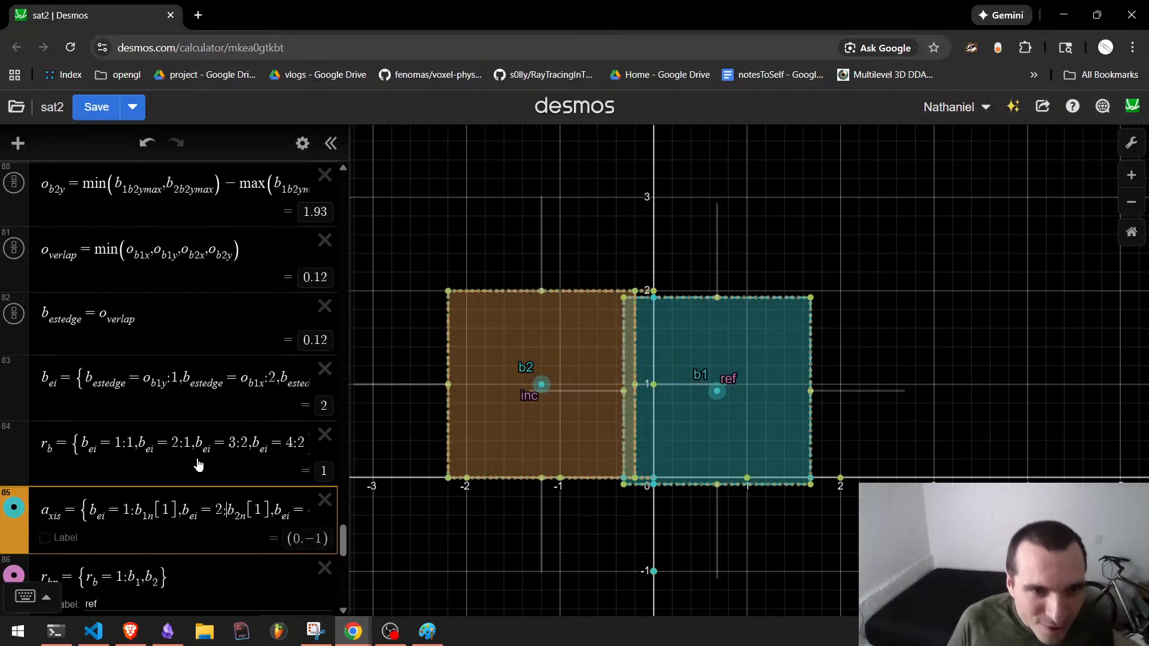
key(Right)
key(Right)
key(Right)
key(BackSpace)
text(1)
key(Right)
key(Right)
key(Right)
key(Right)
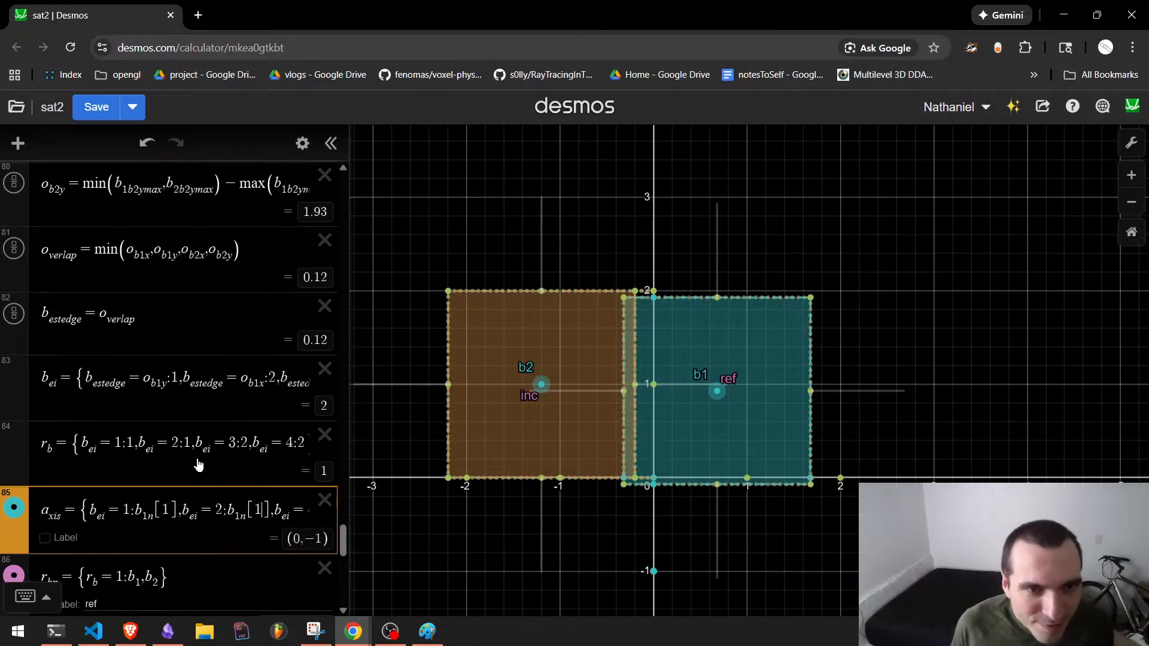
key(BackSpace)
text(2)
Change the third a_xis case to b_ei = 3: b_2n[1].
key(Right)
key(Right)
key(Right)
key(Right)
key(Right)
key(Right)
key(Right)
key(Right)
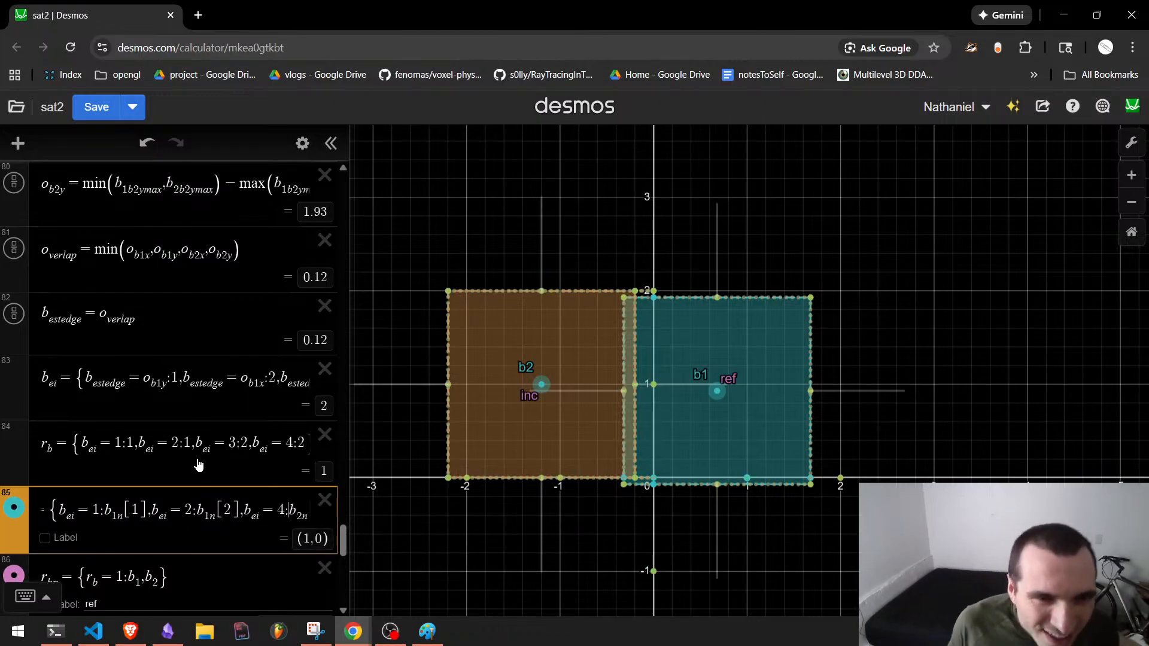
key(BackSpace)
text(3)
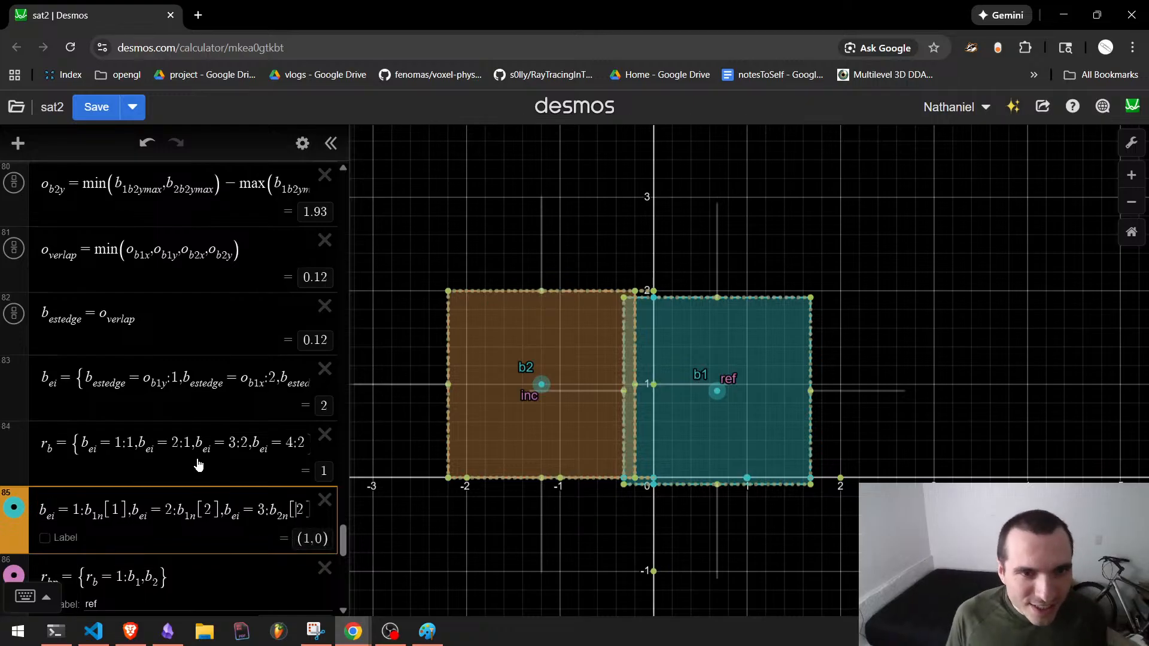
key(Right)
key(Right)
key(Right)
key(Right)
key(Right)
key(Left)
Append a fourth case to a_xis, b_ei = 4: b_2n[2], and add an empty expression below it.
text(,b)
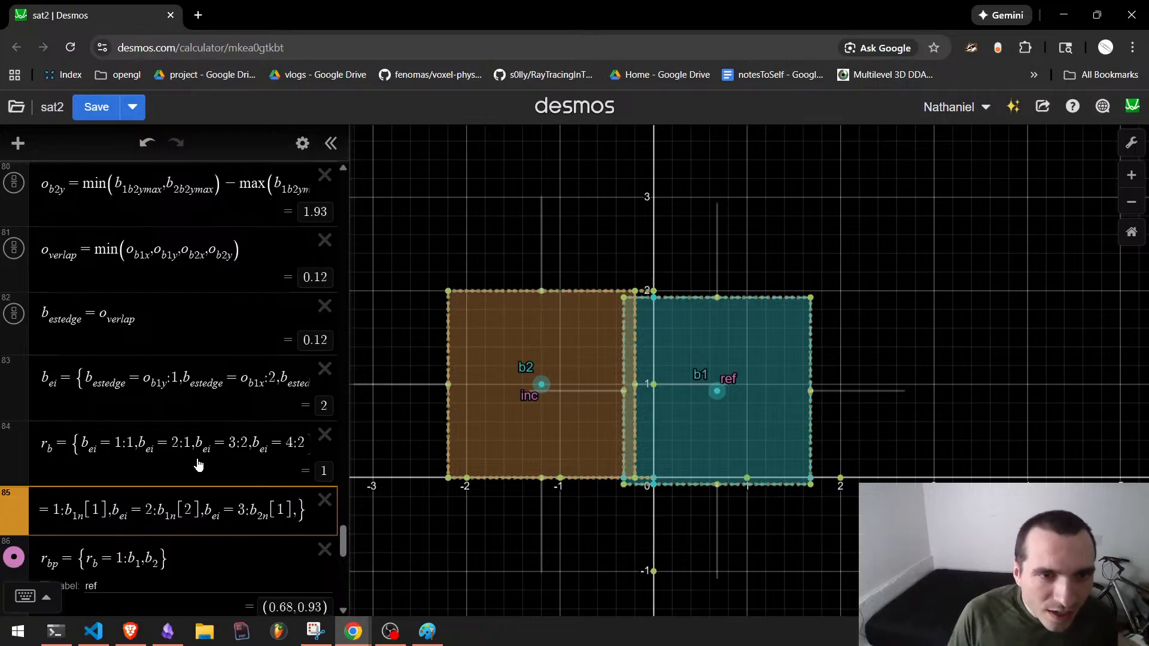
text(_ei)
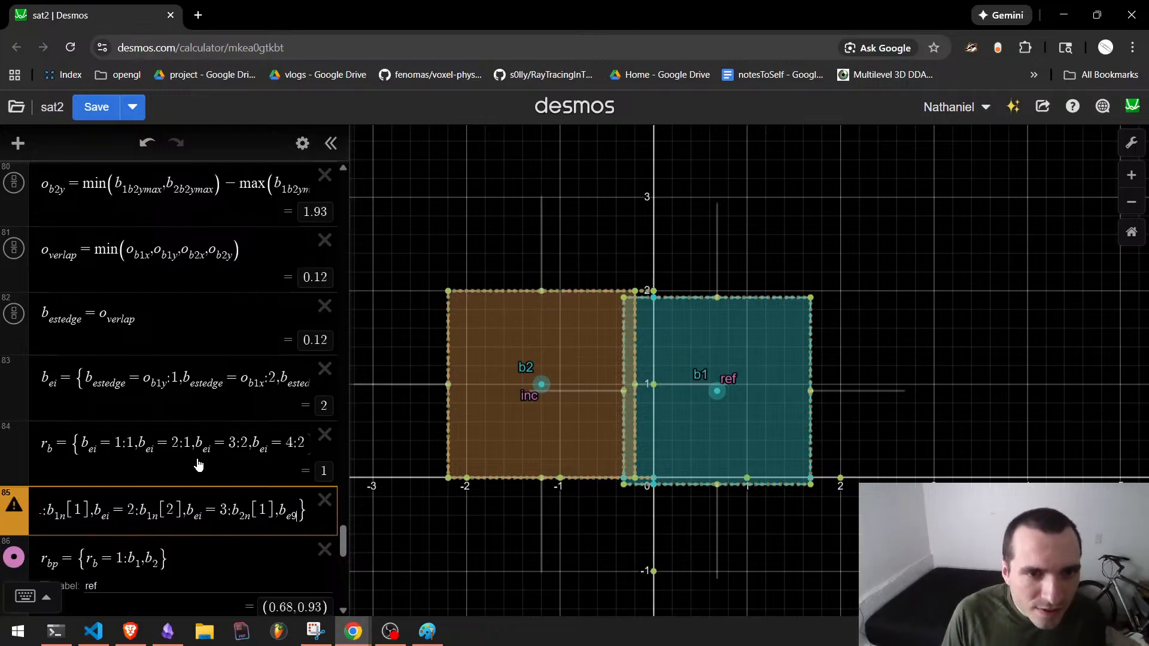
key(ctrl+z)
key(ctrl+z)
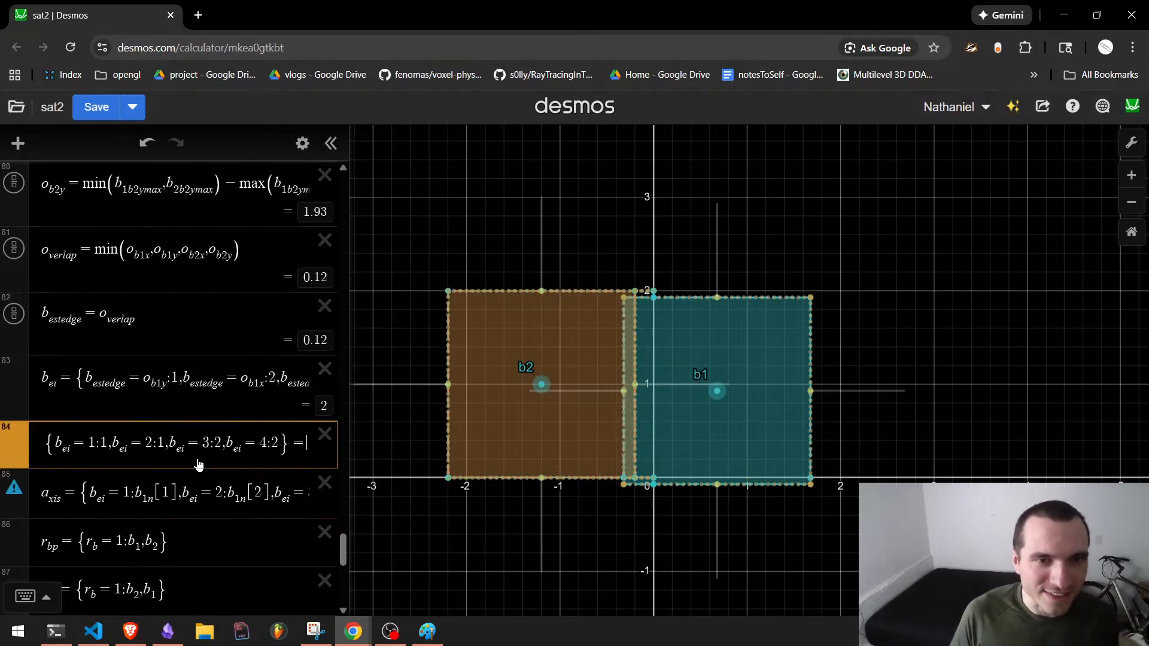
key(ctrl+y)
key(ctrl+y)
text(= 3:b_2n[1],b_ei =)
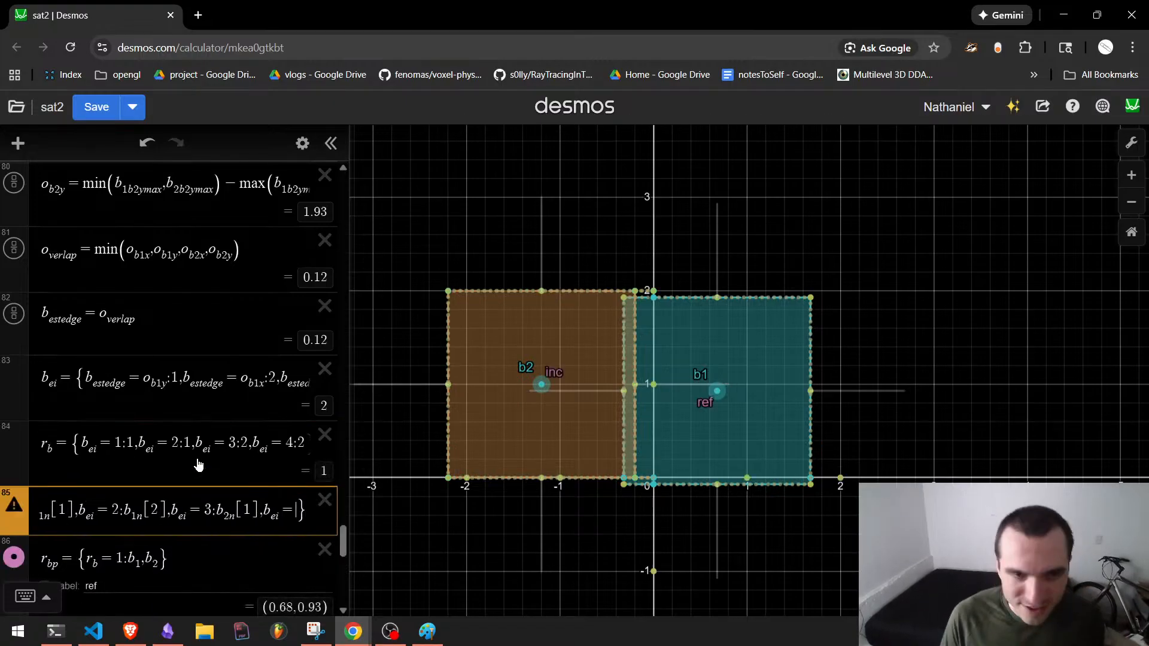
text(4:b_2)
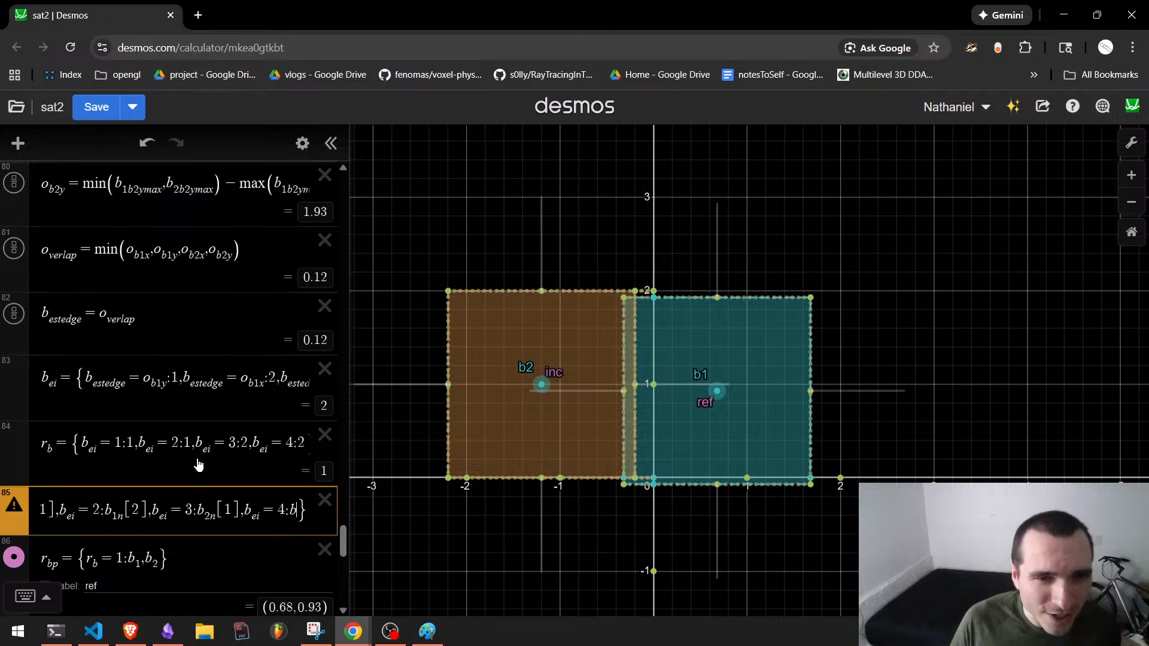
text(n)
key(BackSpace)
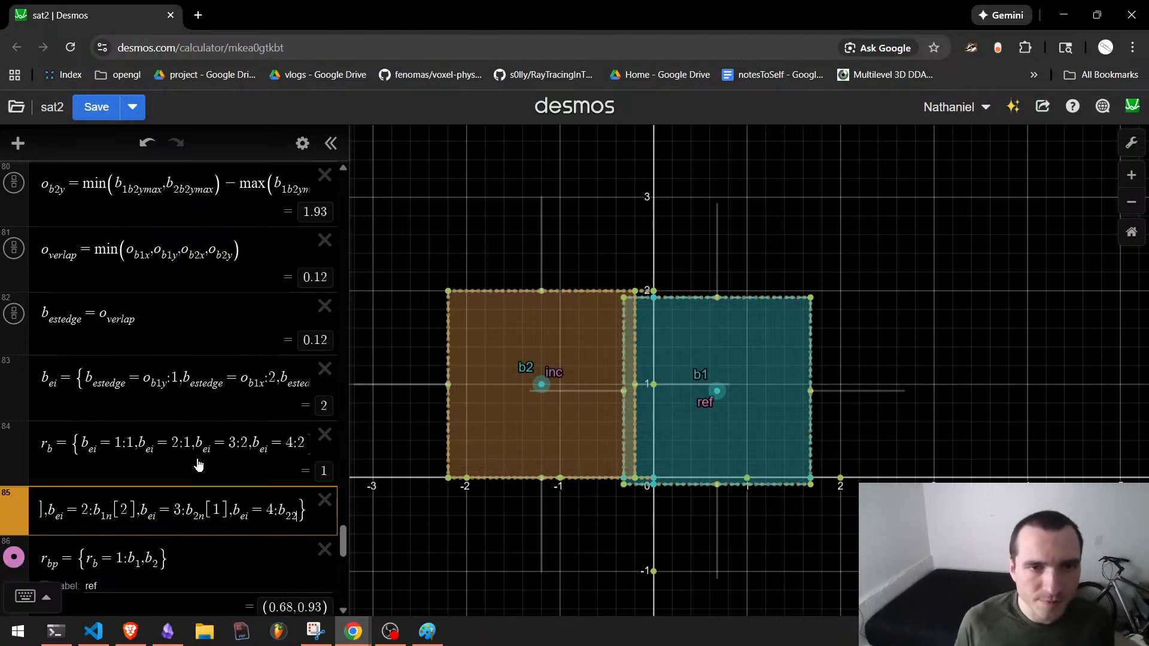
text(n[2)
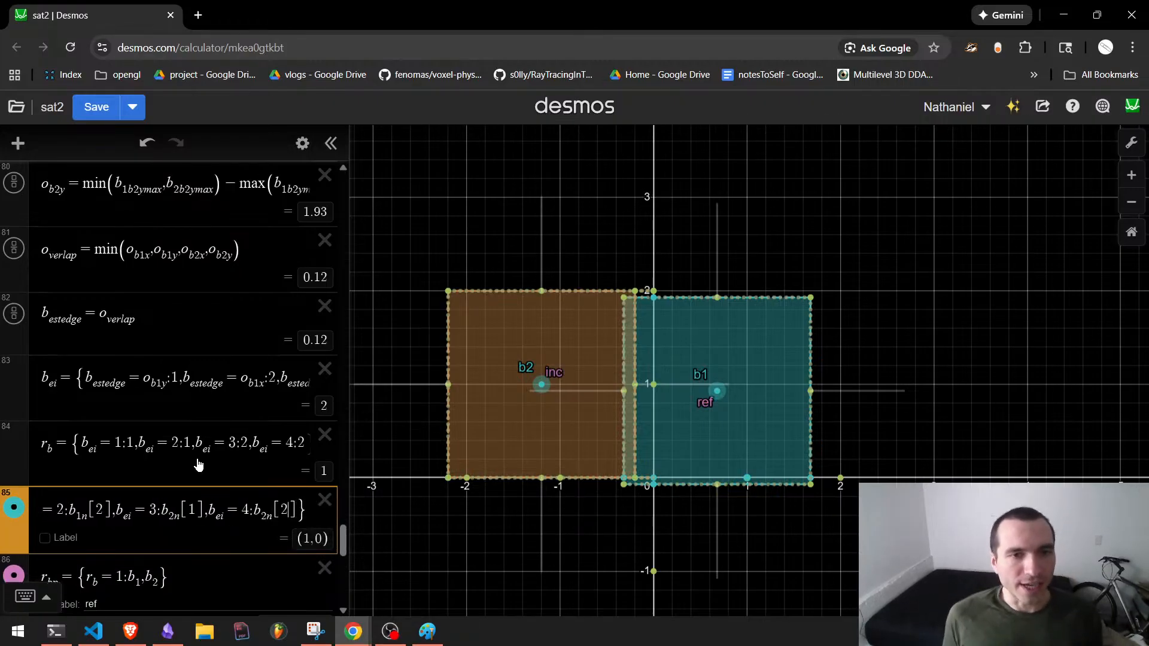
key(Return)
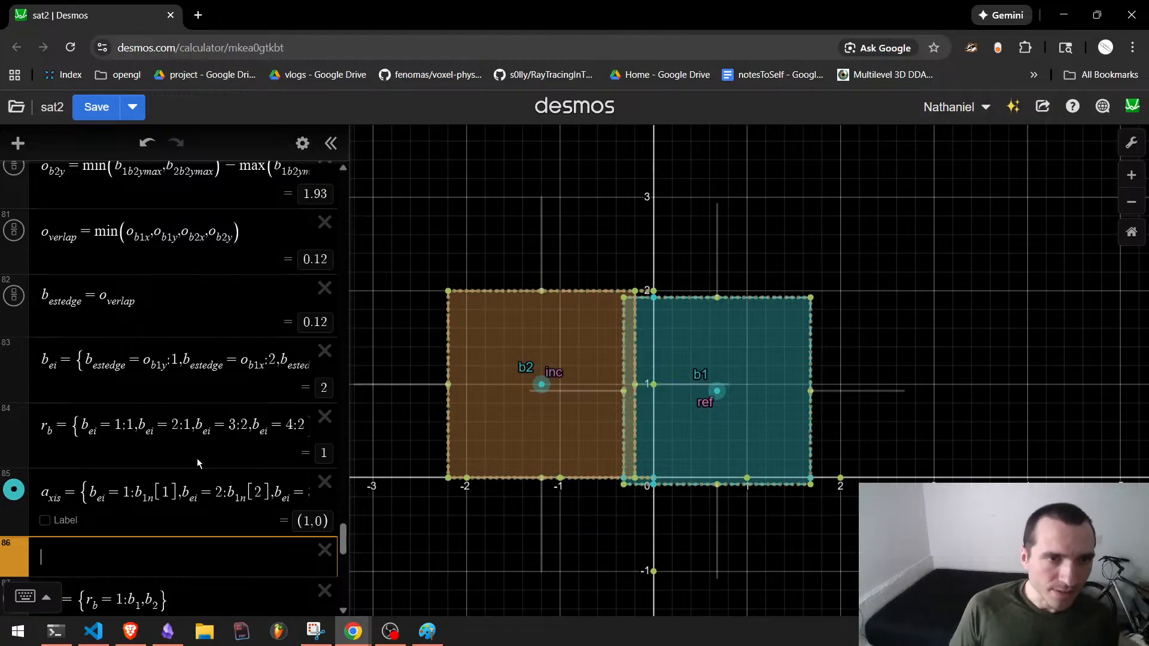
Review the cases of the a_xis expression from the last one back to the first.
key(Up)
key(Left)
key(Left)
key(Left)
key(Left)
key(Left)
key(Left)
key(Left)
key(Left)
key(Left)
key(Left)
key(Left)
key(Left)
key(Left)
key(Left)
key(Left)
key(Left)
key(Left)
key(Left)
key(Left)
key(Left)
key(Left)
key(Left)
key(Left)
key(Left)
key(Left)
key(Left)
key(Left)
key(Left)
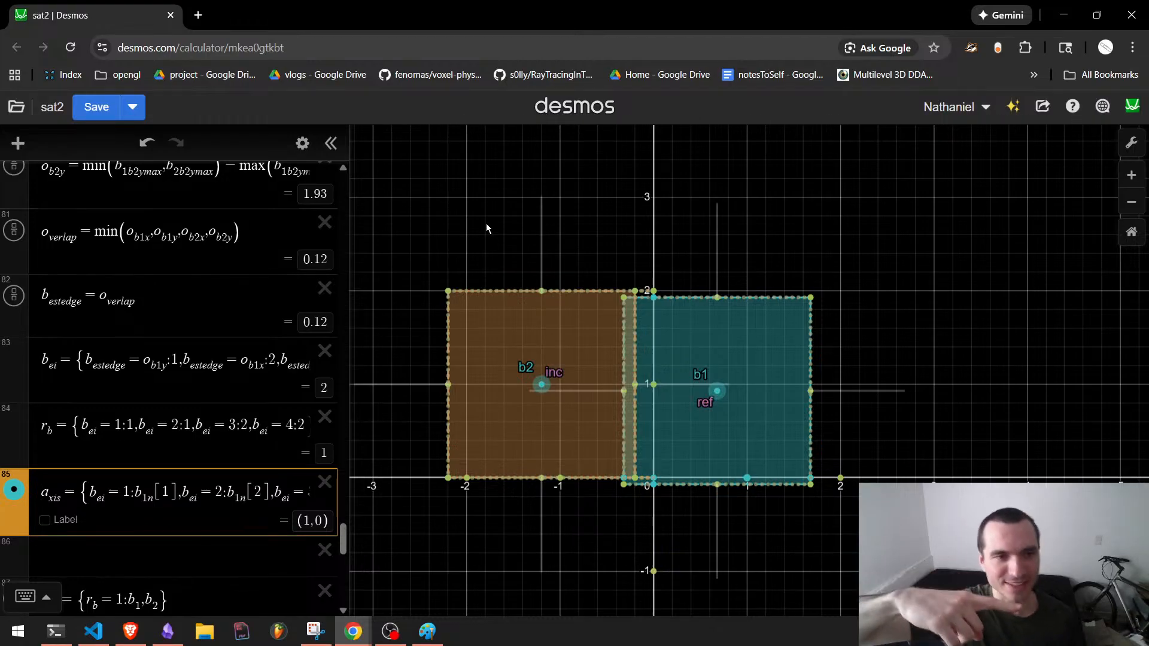
Move box b1 to the other side of b2, at about (-2.68, 0.89), to test the a_xis value.
scroll(108, 556, down, 1)
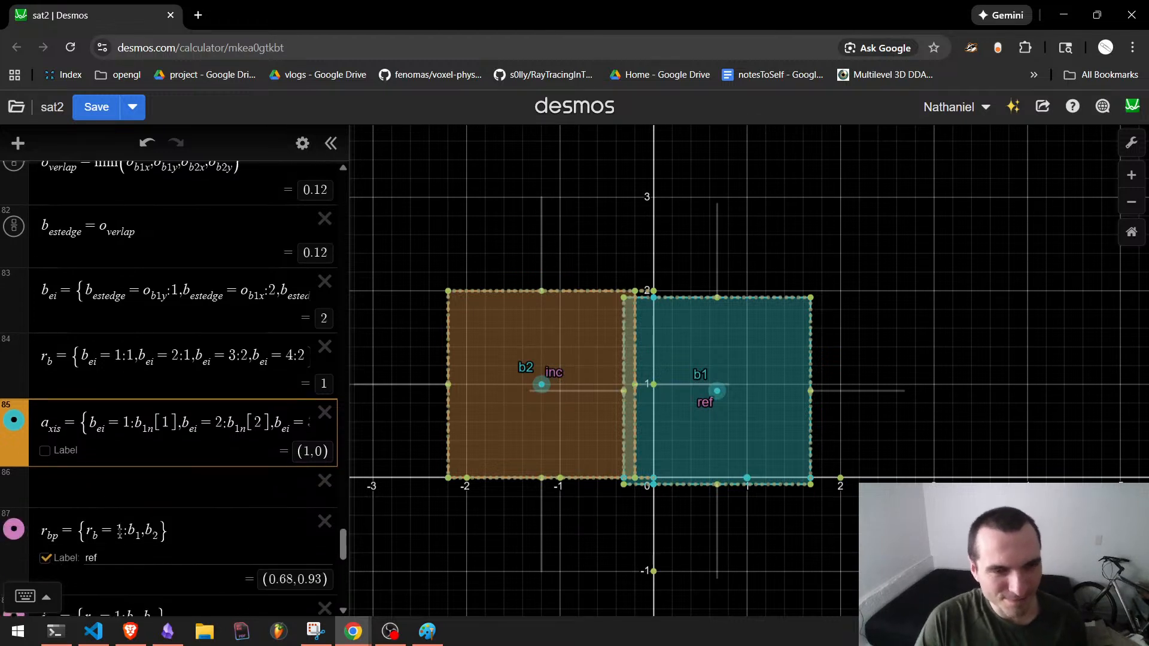
click(173, 472)
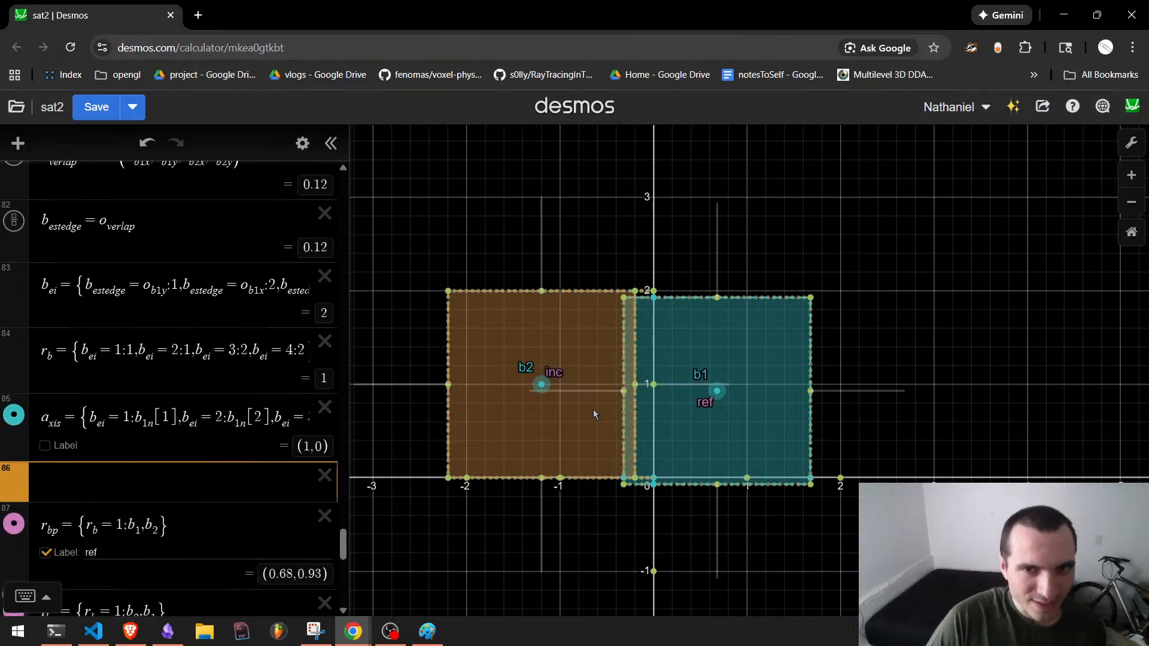
drag(717, 390, 678, 373)
drag(618, 257, 405, 395)
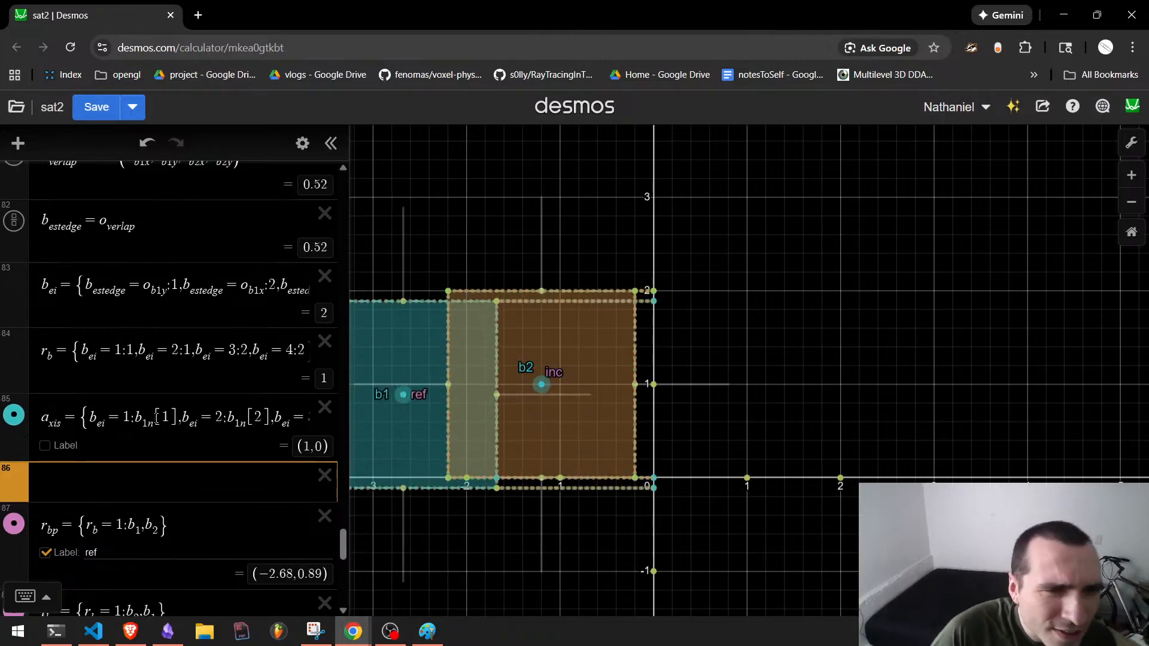
Check the a_xis case for b_ei = 2 and move box b1 back across b2 to about (0.75, 1.17).
drag(156, 417, 233, 413)
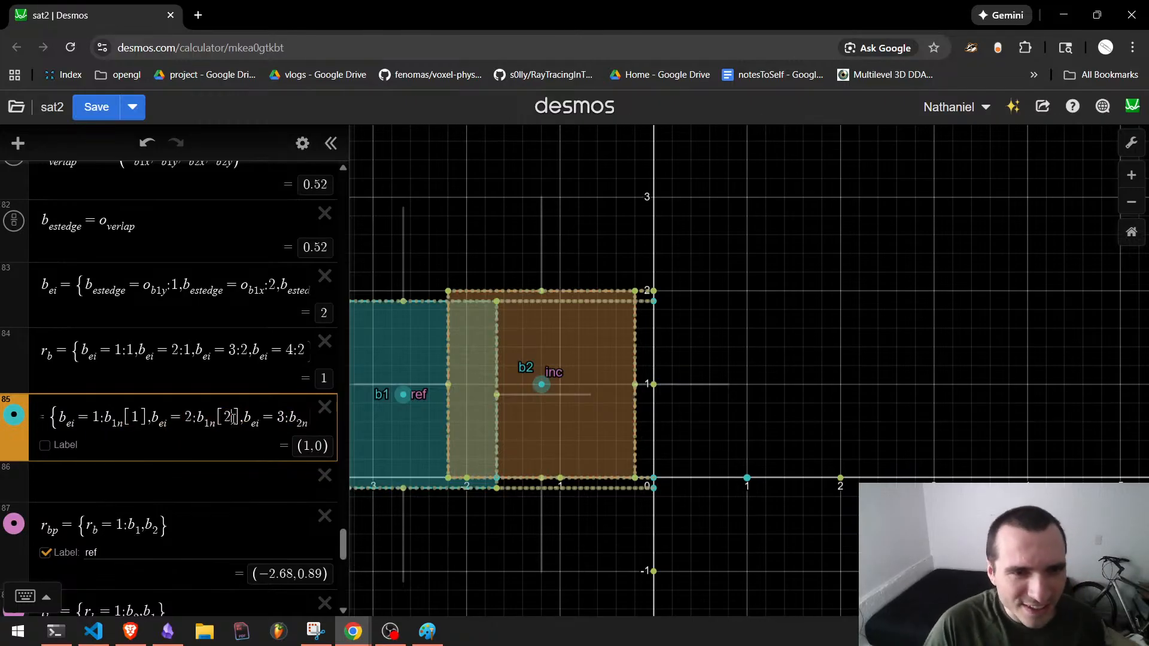
click(208, 477)
drag(402, 396, 723, 368)
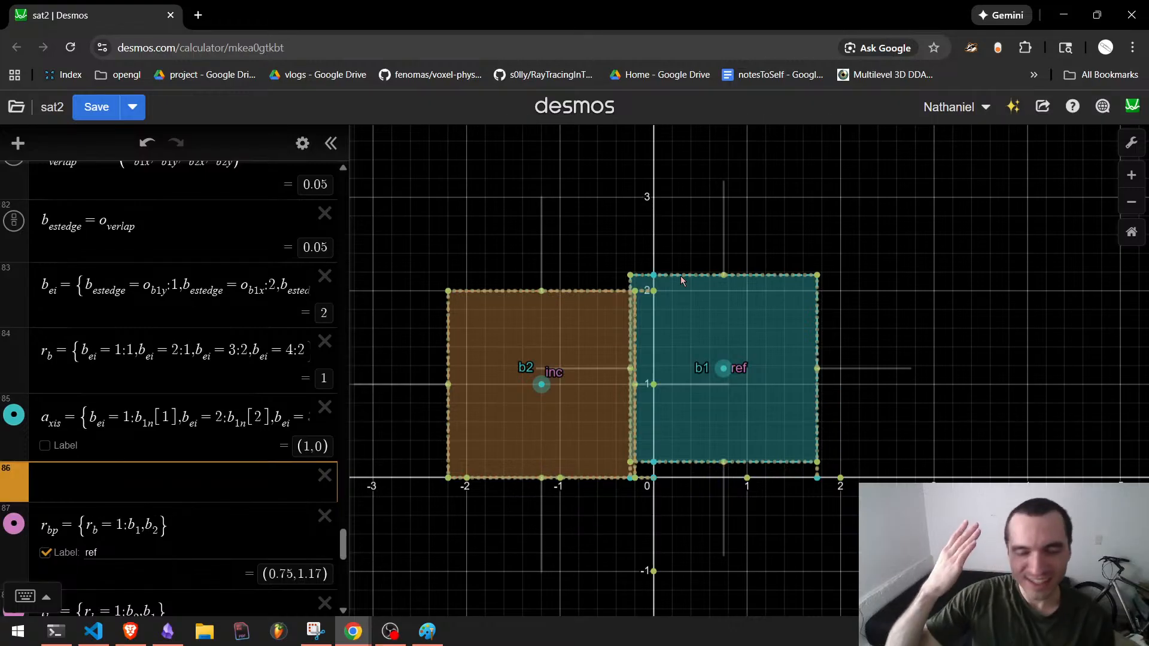
Switch to Paint to examine the sketch of the box and polygon normals, and return to Desmos.
click(428, 631)
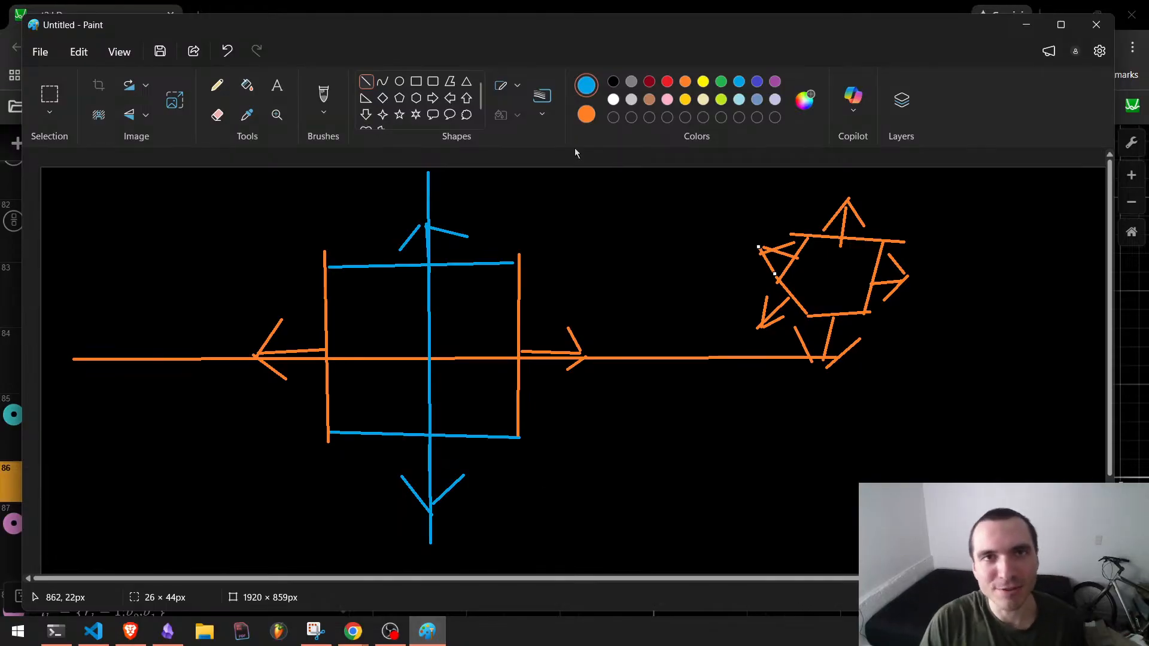
key(alt+Tab)
Complete the d expression as d = (i_bp − r_bp) · a_xis < 0: −a_xis, a_xis.
scroll(64, 449, down, 8)
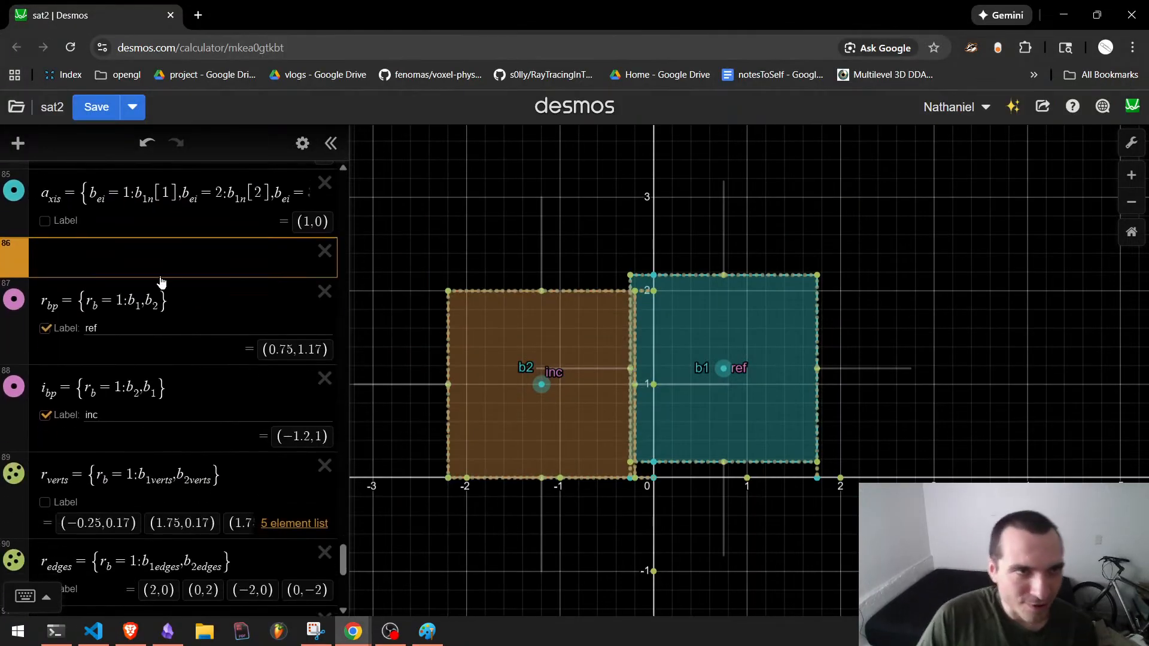
click(154, 522)
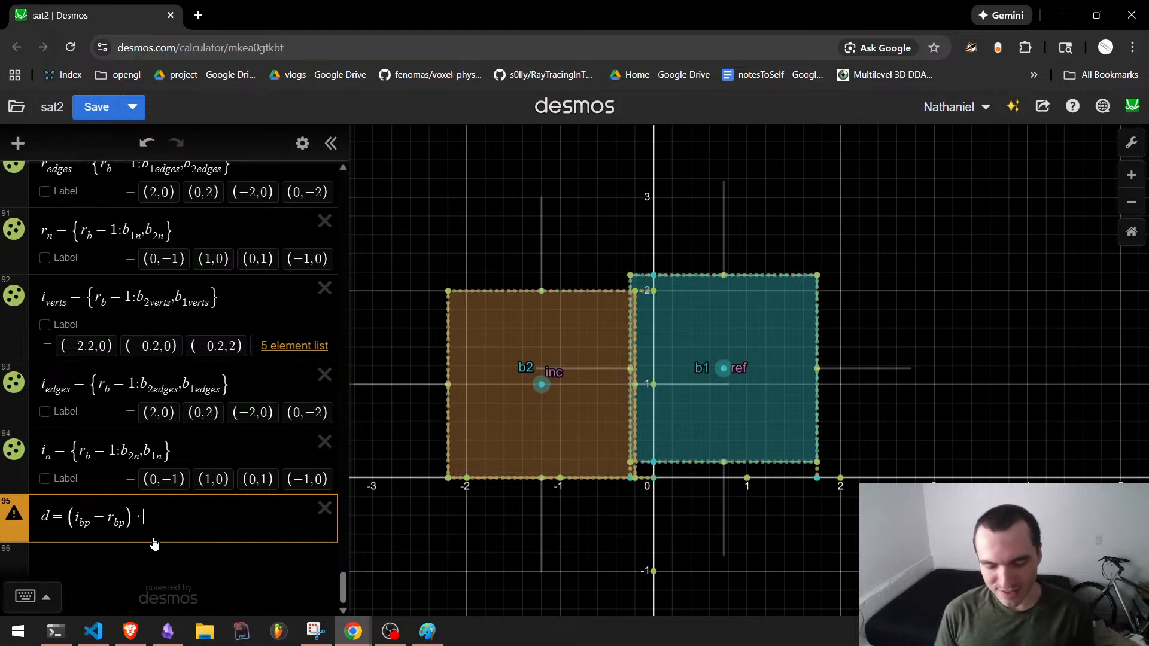
text(a_xis)
key(Right)
text(M<)
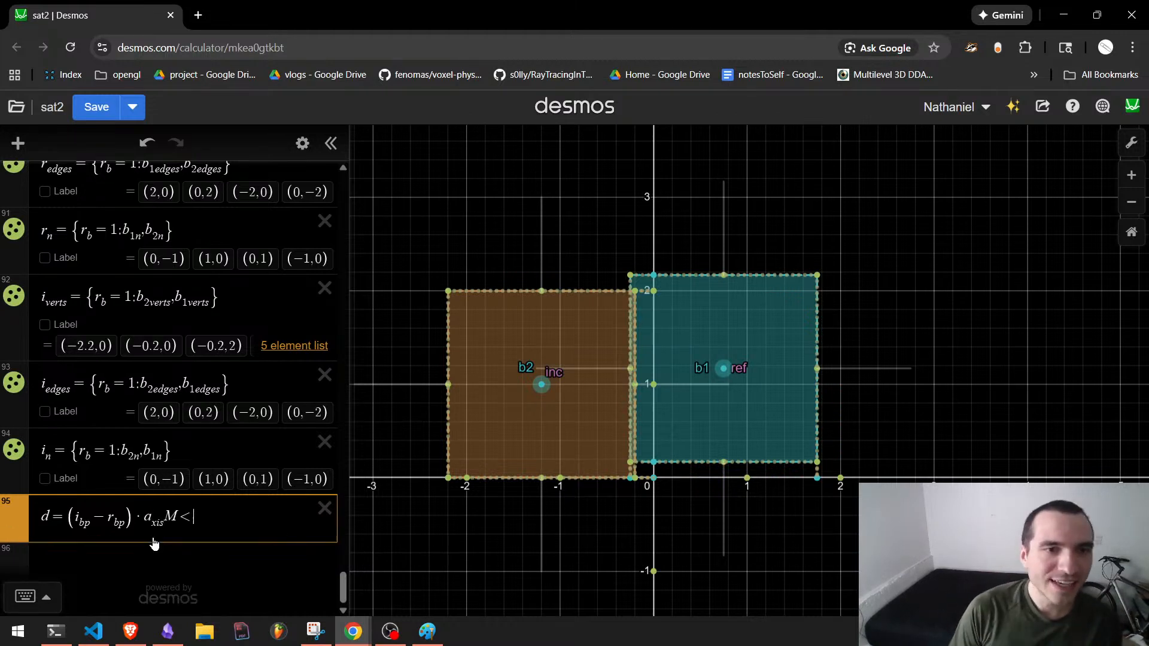
key(BackSpace)
key(BackSpace)
text(<0:-)
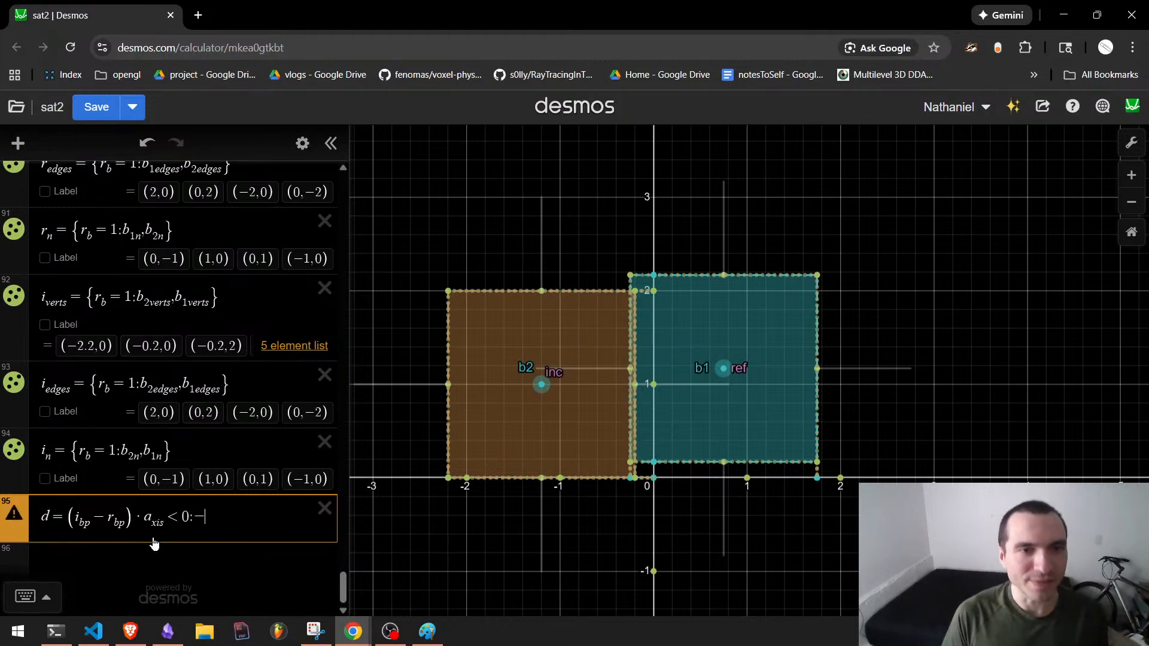
text(a_xis)
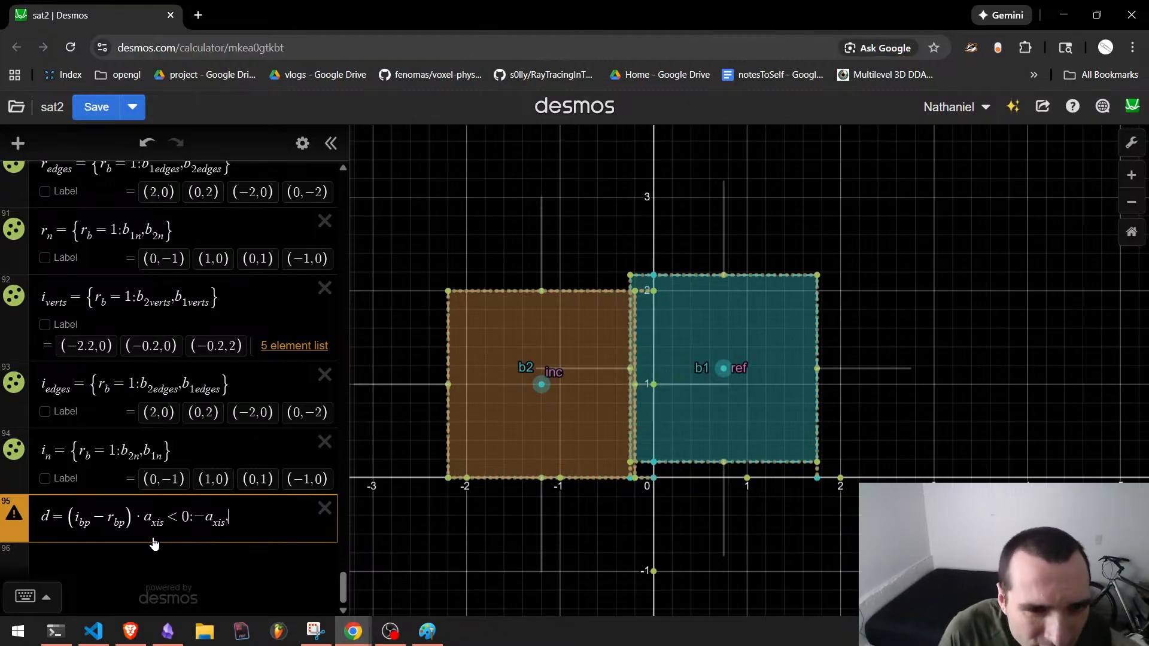
text(,a_xis)
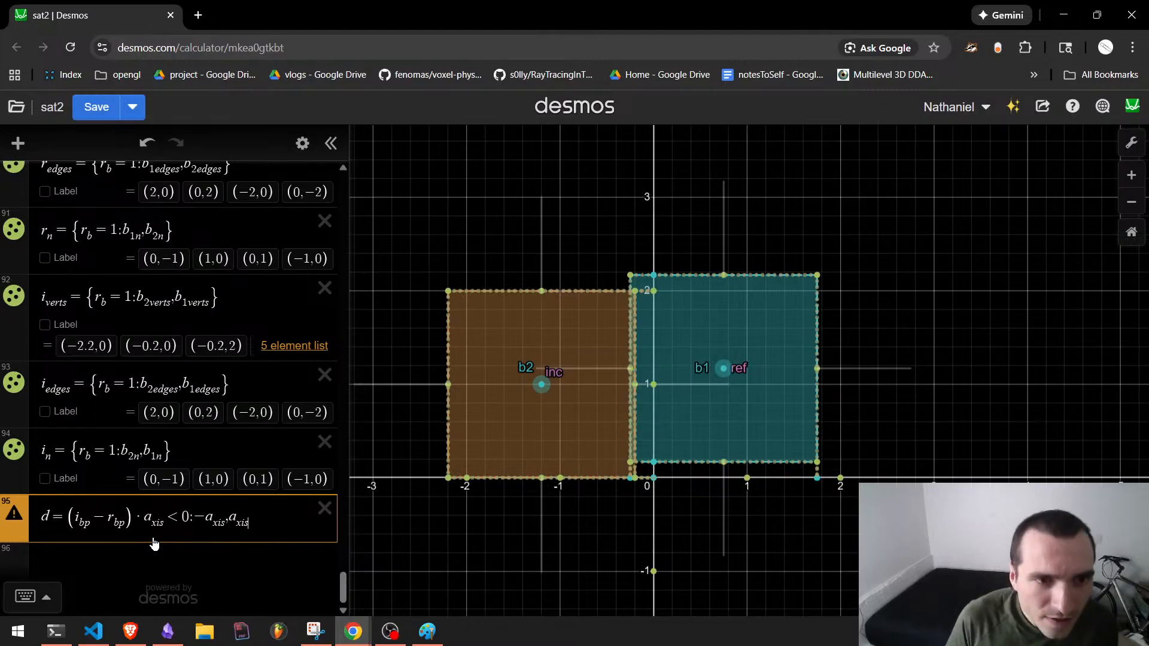
Enclose everything after the equals sign of the d expression in curly braces to make it piecewise.
text(})
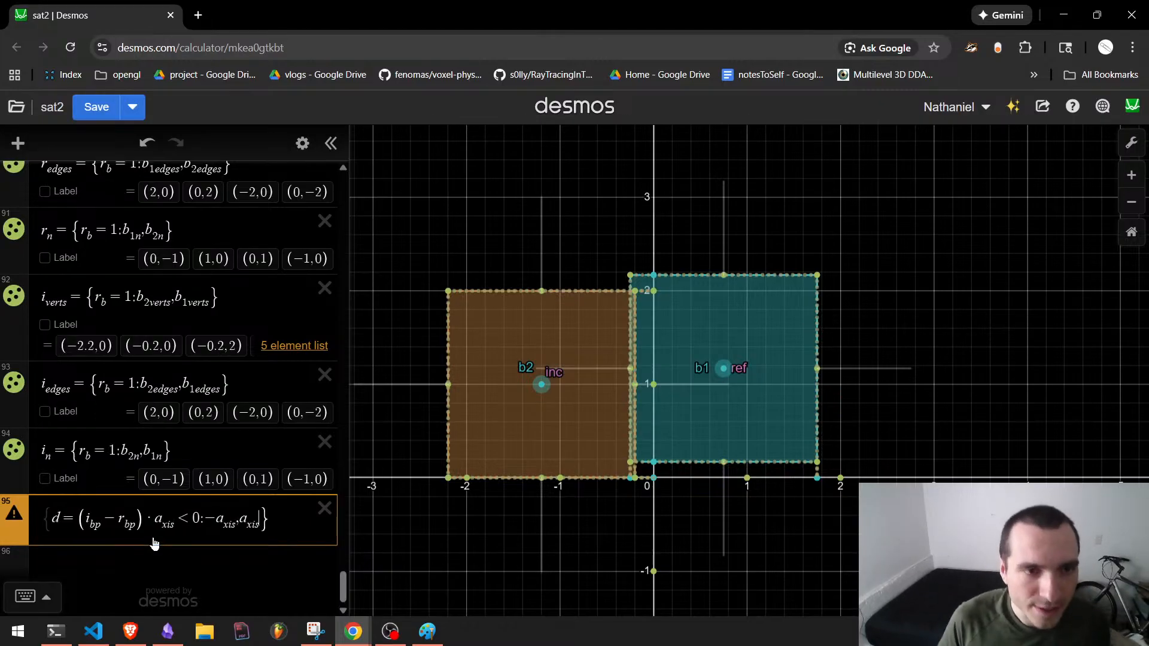
key(Left)
key(Left)
key(Left)
key(Left)
key(Left)
key(Left)
key(Left)
key(Left)
key(Left)
key(Left)
key(Left)
key(Left)
key(Left)
key(Left)
key(Left)
key(Left)
key(Left)
key(Left)
key(Left)
key(Left)
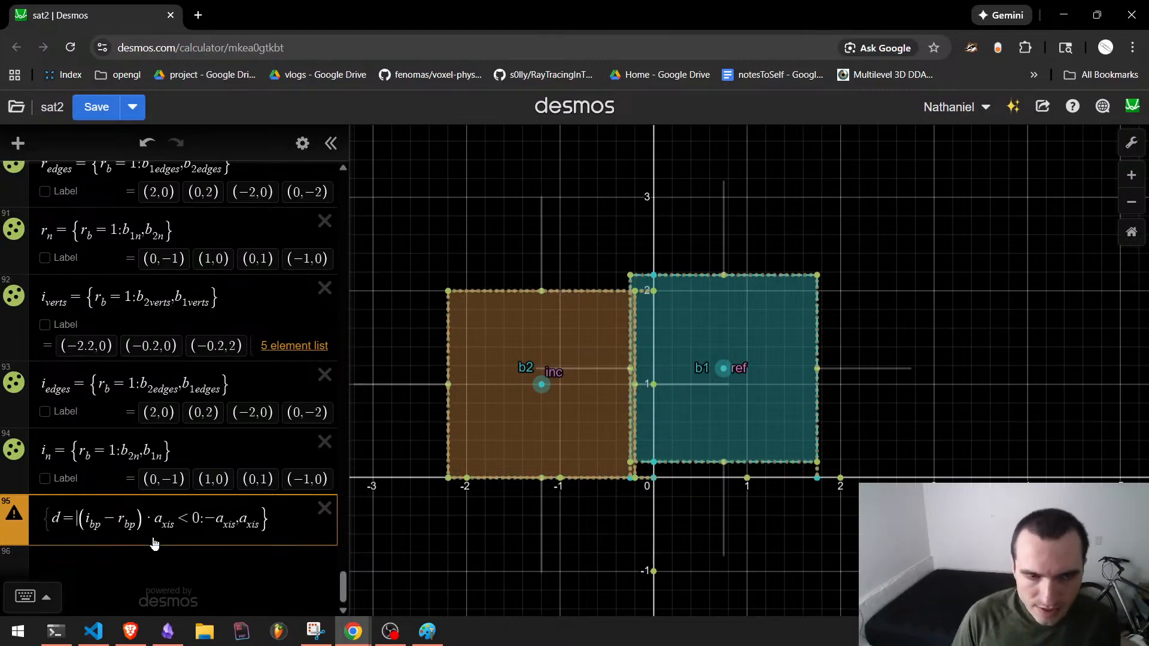
text({)
Rename the piecewise variable d to c_a.
key(Left)
key(Left)
key(BackSpace)
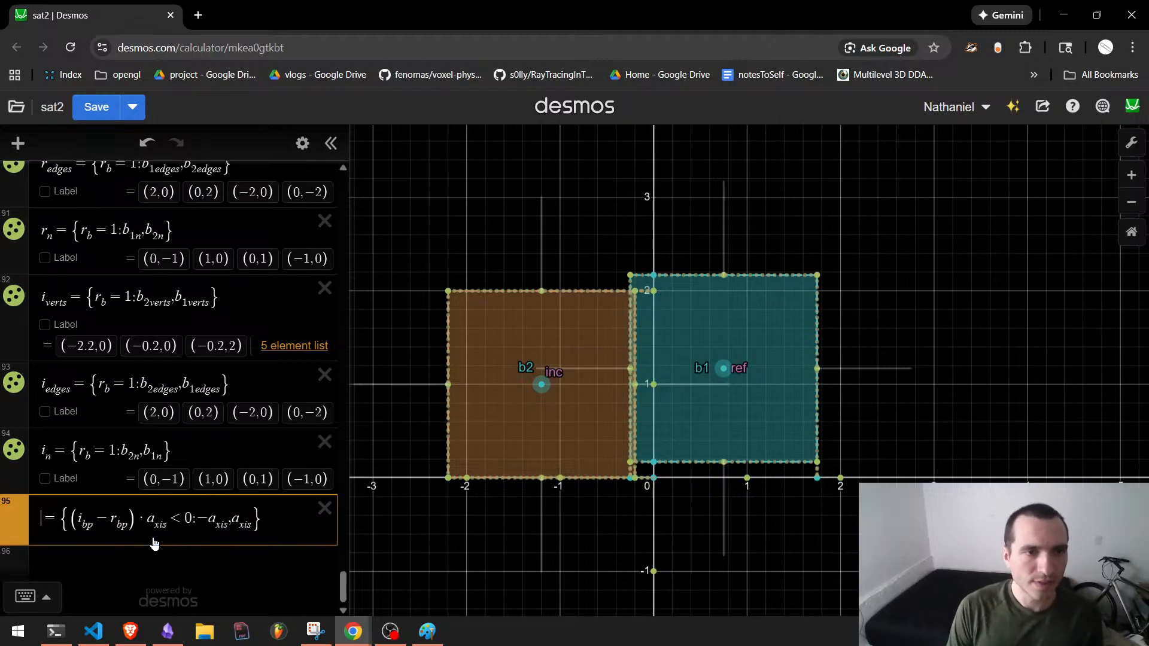
text(c_d)
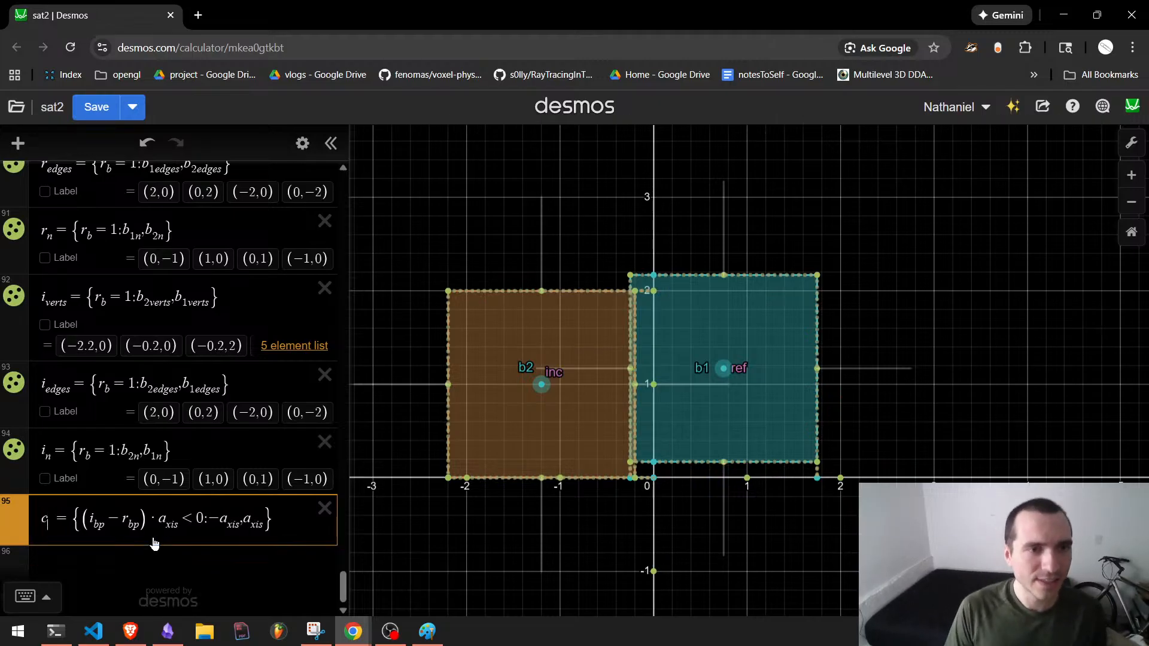
key(Right)
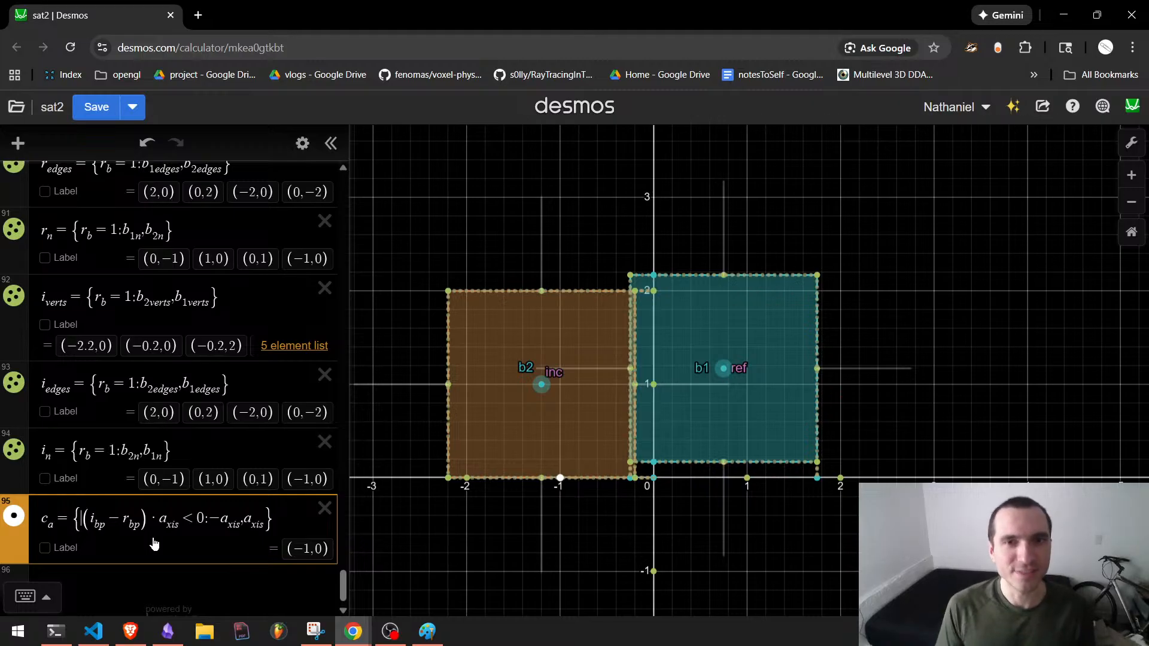
key(Right)
key(Right)
key(Right)
key(Right)
key(Right)
key(Right)
key(Right)
key(Right)
key(Right)
key(Right)
key(Right)
key(Right)
key(Right)
key(Right)
key(Right)
key(Right)
key(Right)
key(Right)
key(Right)
key(Right)
key(Left)
key(Left)
key(Left)
key(Left)
key(Left)
key(Left)
key(Left)
key(Left)
key(Left)
key(Left)
key(Left)
key(Left)
key(Left)
key(Left)
key(Left)
key(Left)
key(Left)
key(Left)
key(Left)
key(Left)
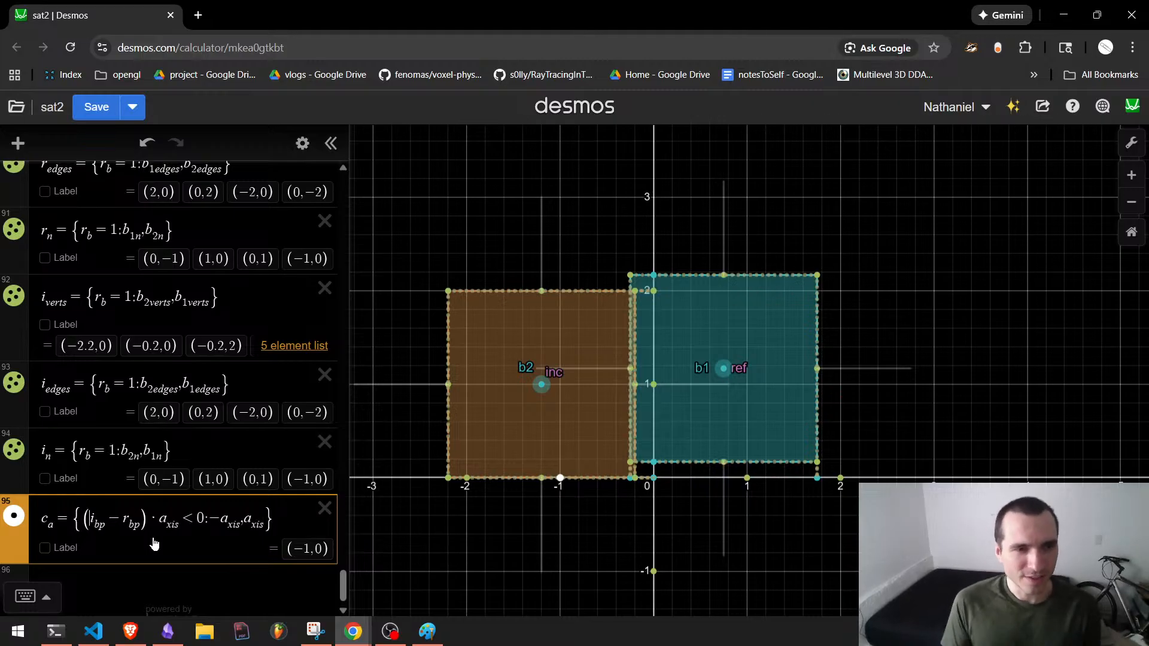
key(Left)
key(Left)
key(Left)
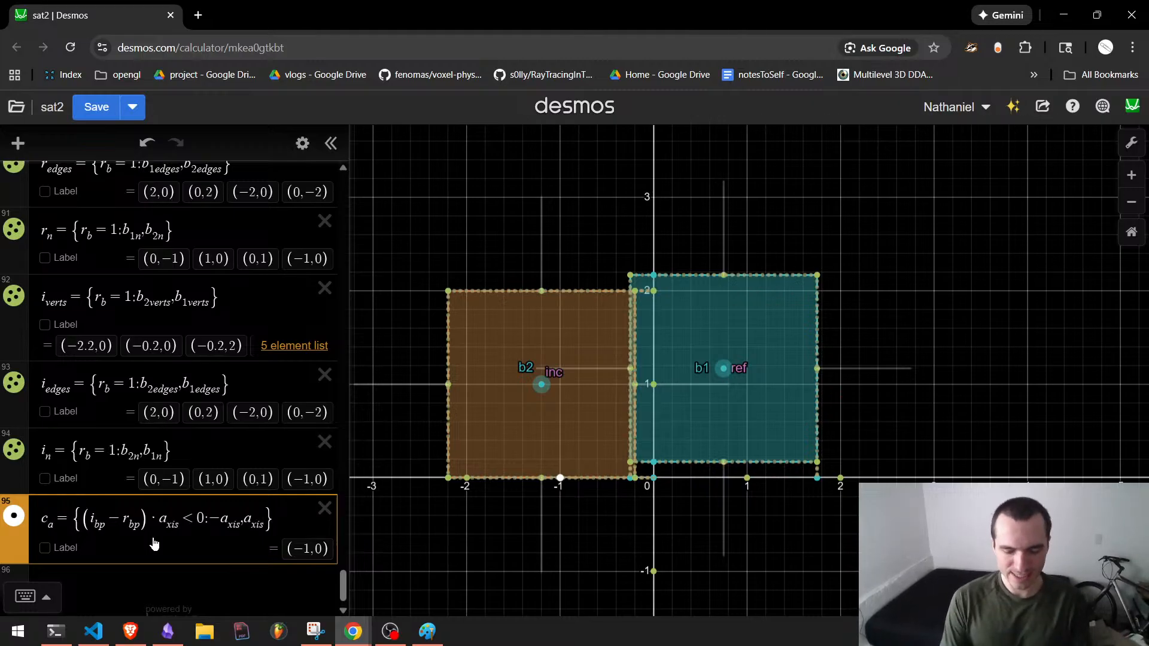
Rename the piecewise variable c_a to c_n.
key(BackSpace)
text(n)
key(Right)
key(Right)
key(Right)
key(Right)
key(Right)
key(Right)
key(Right)
key(Right)
key(Right)
key(Right)
key(Right)
key(Right)
key(Right)
key(Right)
key(Right)
key(Right)
key(Right)
key(Right)
key(Right)
key(Right)
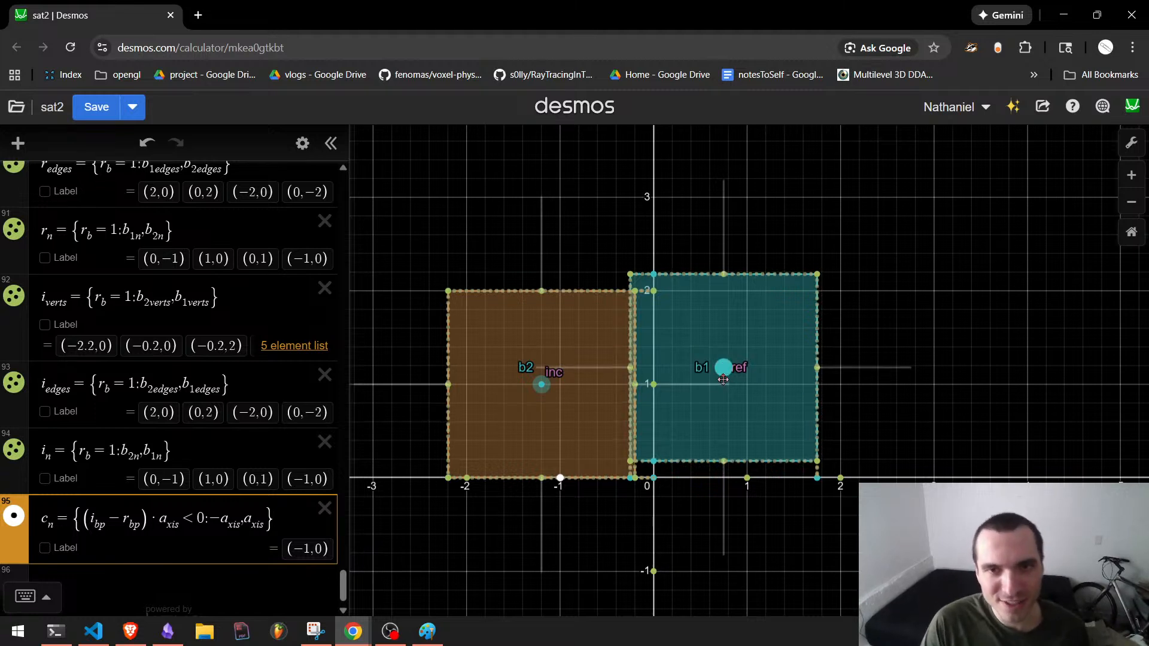
Test c_n by moving box b1 deeper into b2, across to its opposite side and back again.
mouse_move(713, 372)
mouse_down()
mouse_move(709, 393)
mouse_move(702, 363)
mouse_up()
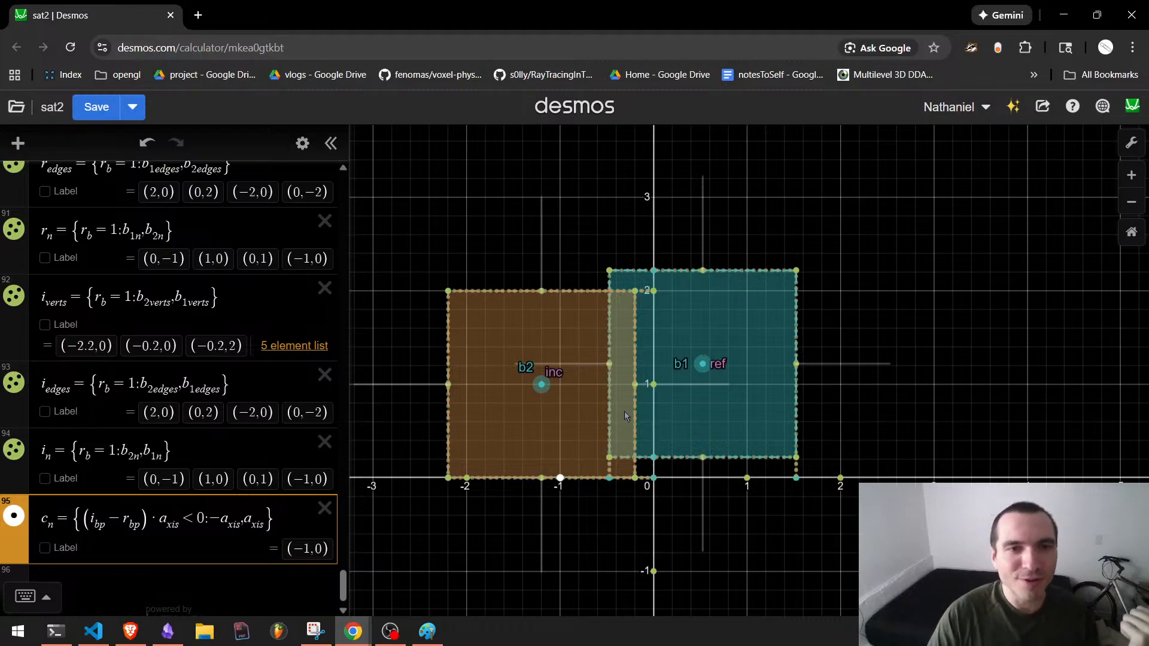
drag(715, 366, 382, 380)
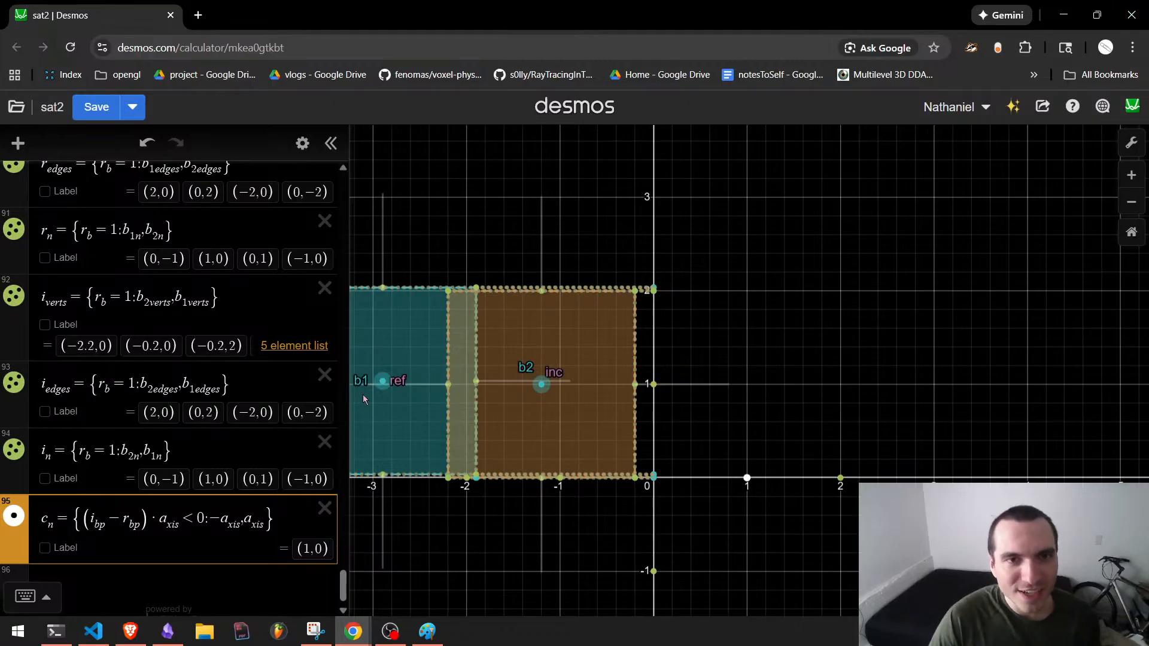
drag(382, 381, 728, 327)
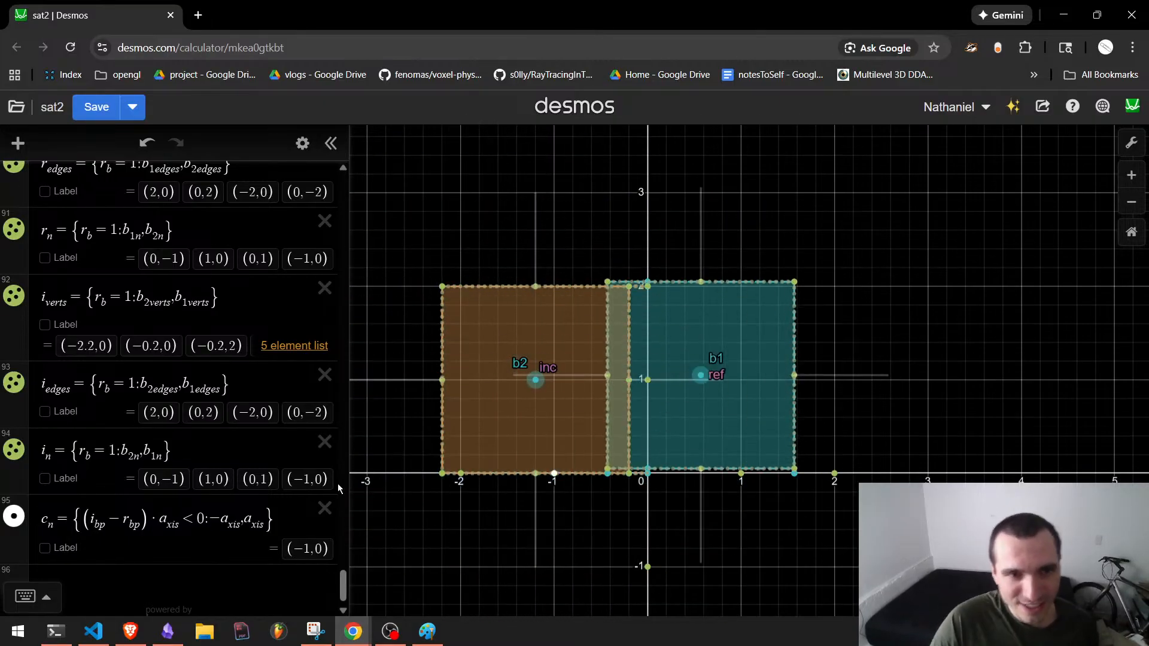
Open an empty expression below c_n and place box b1 beside b2 with a gap, centred at about (1.2, 1.1).
scroll(272, 514, down, 1)
click(259, 575)
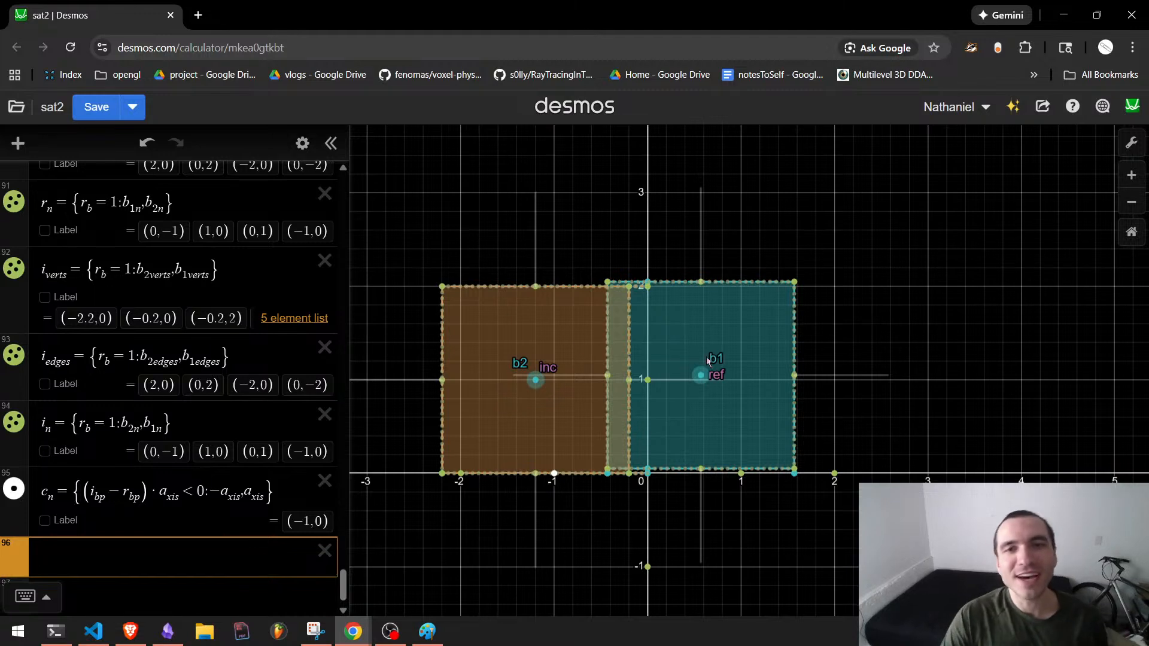
drag(699, 375, 776, 323)
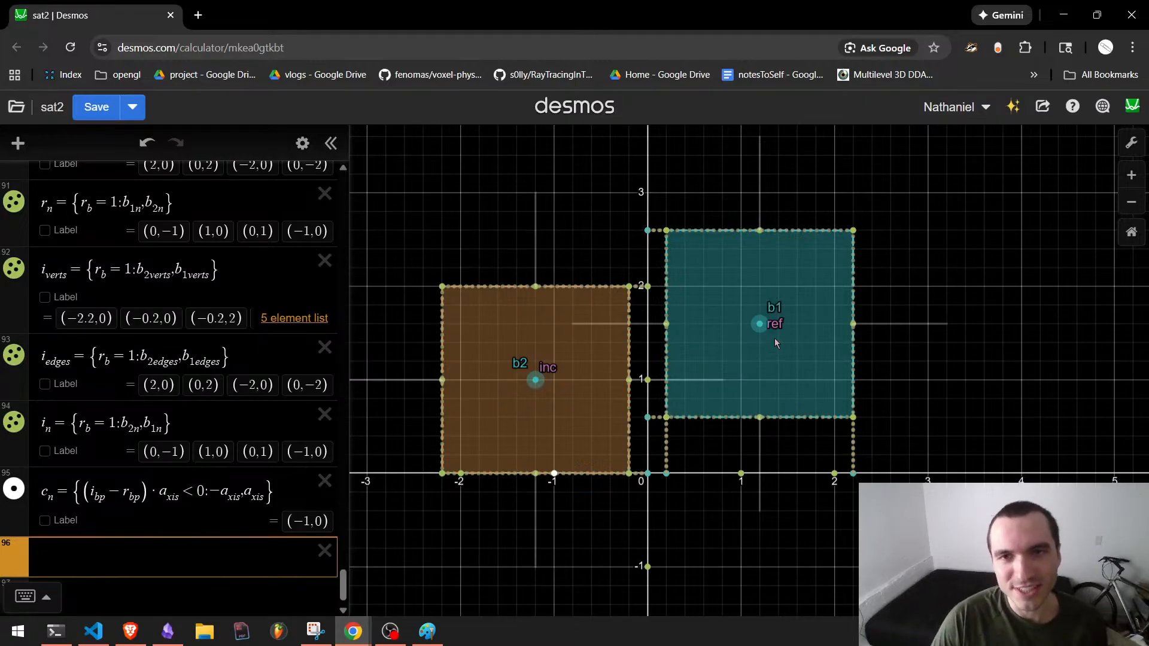
drag(759, 324, 762, 373)
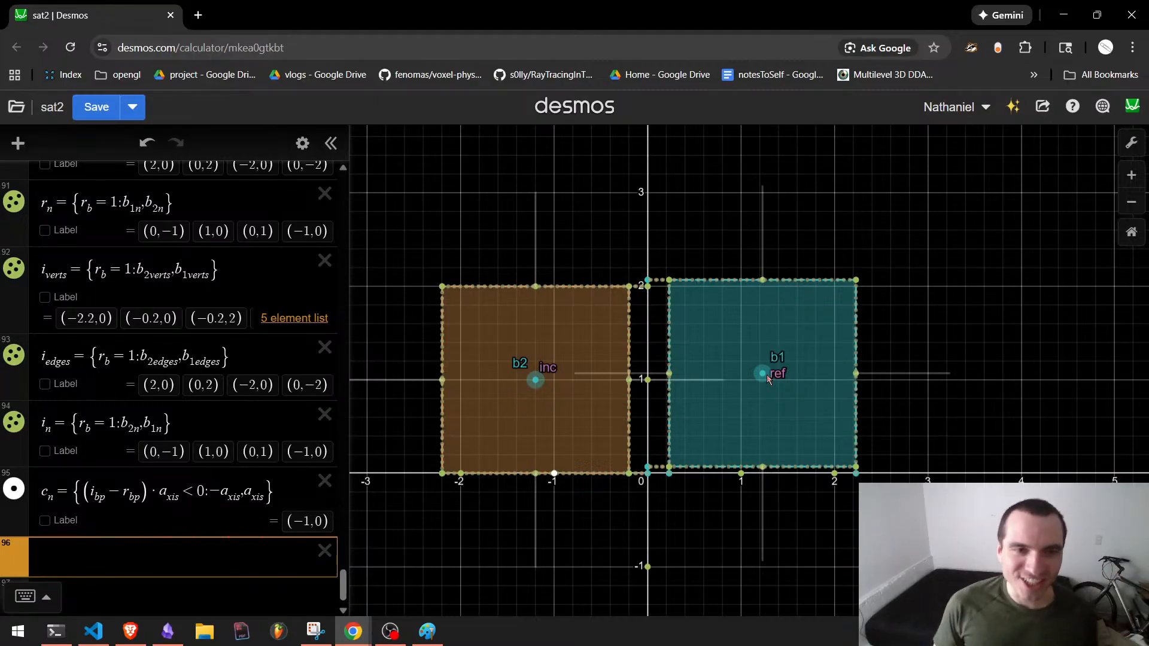
click(241, 559)
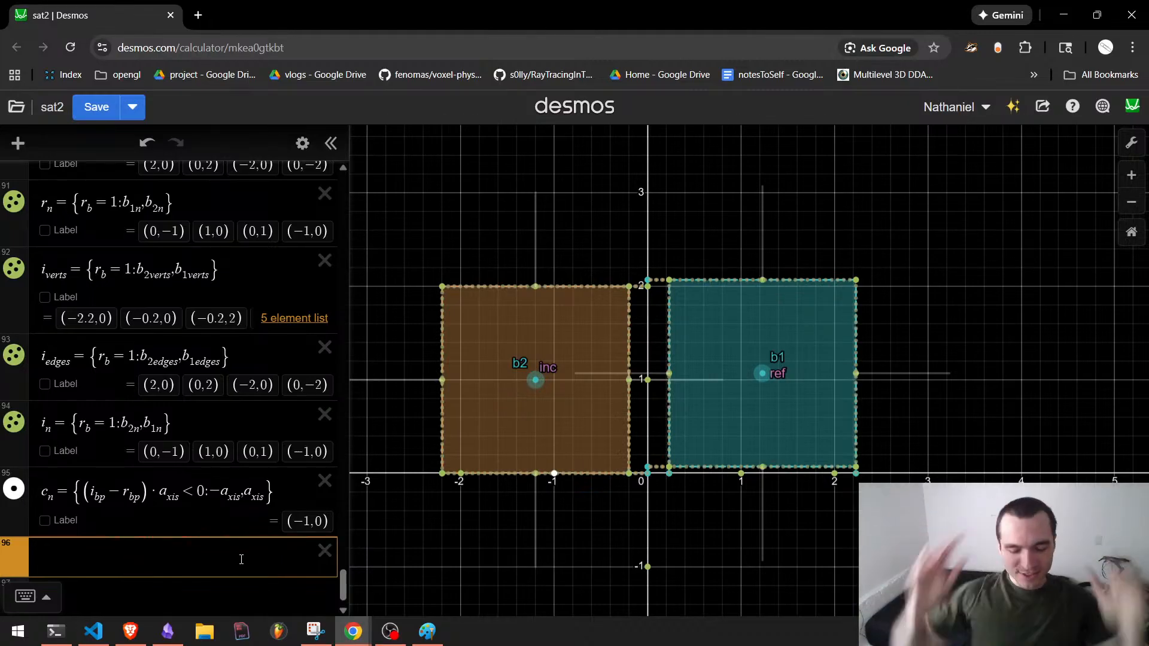
text(r_e)
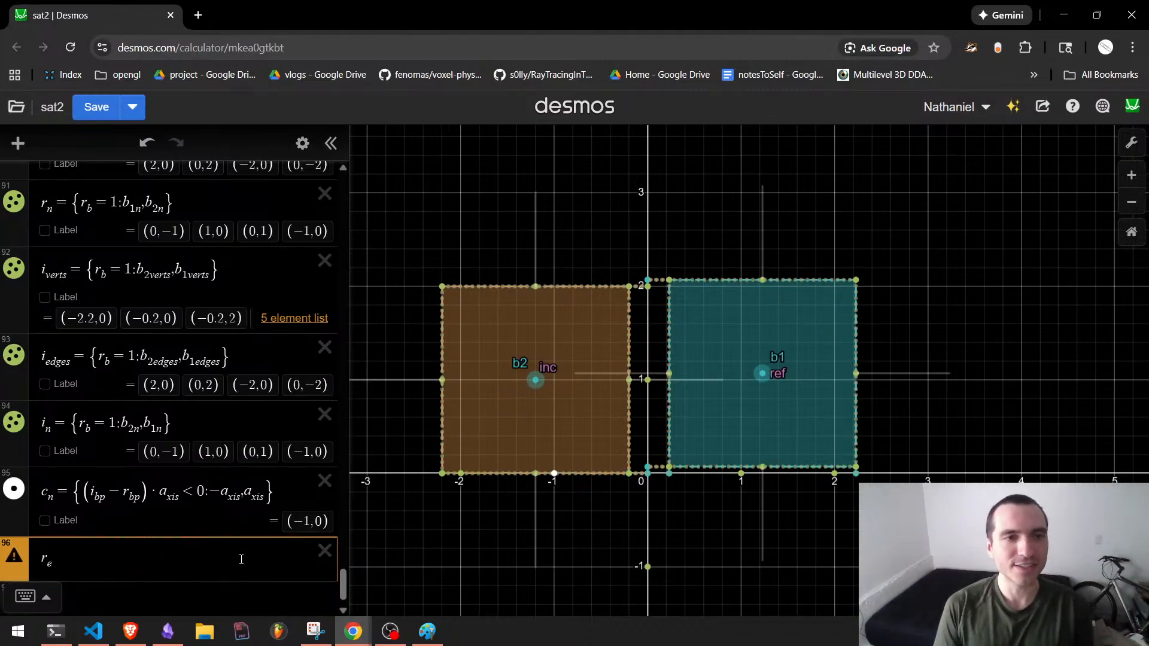
text(dge = {)
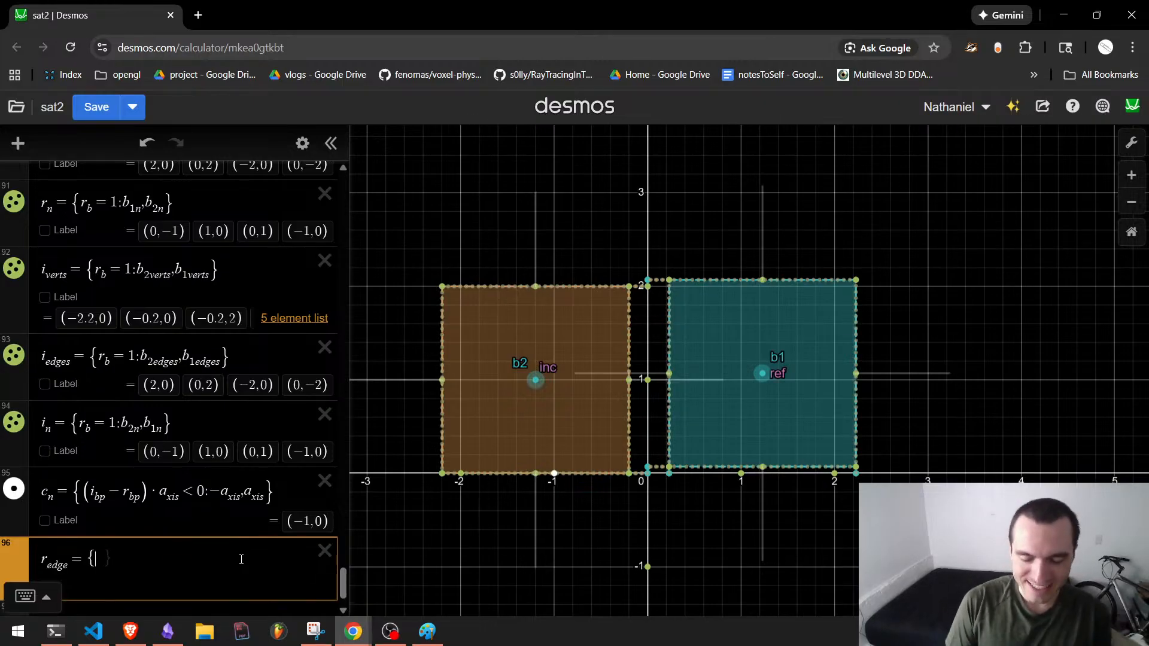
key(BackSpace)
key(BackSpace)
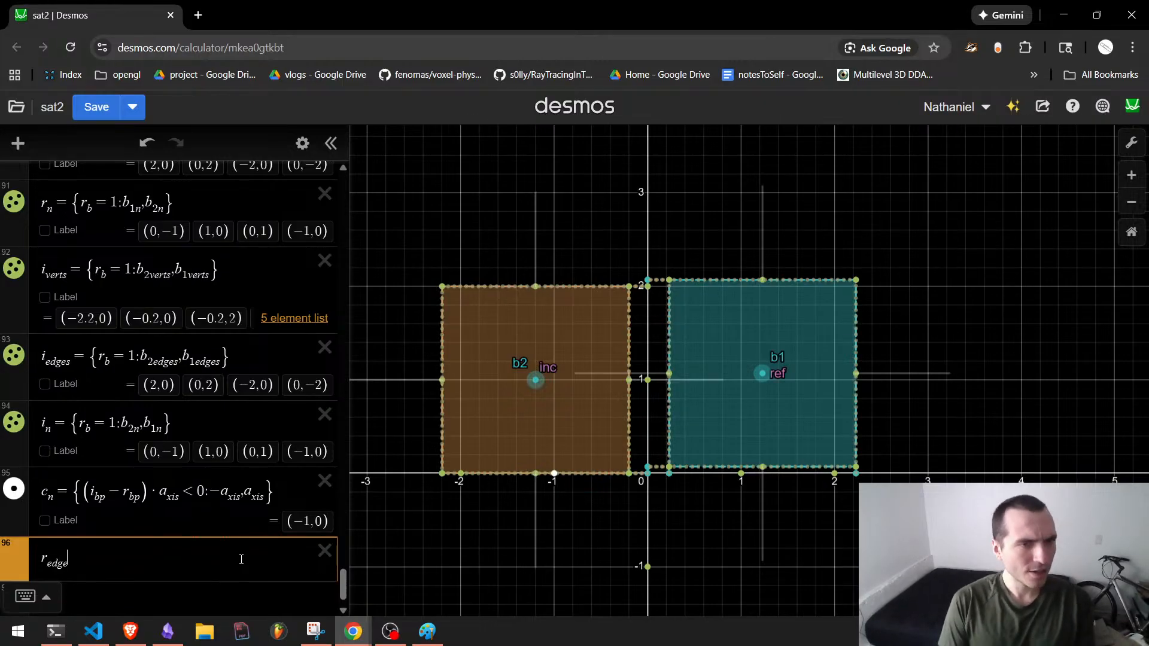
key(BackSpace)
key(BackSpace)
key(BackSpace)
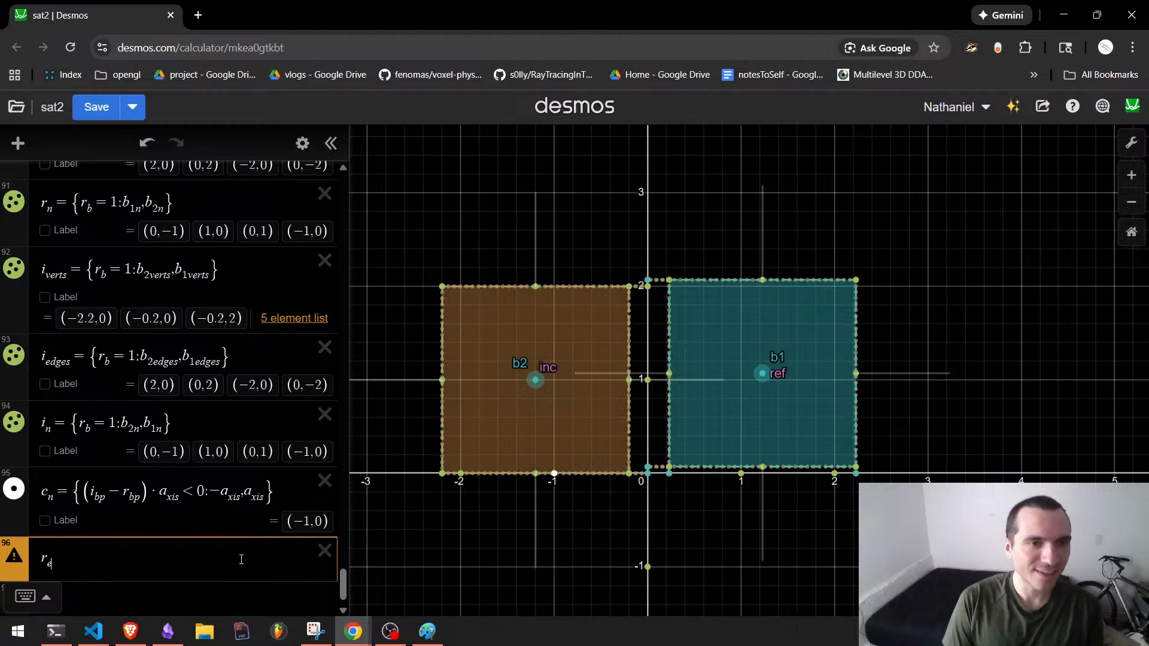
text(dgeindex=)
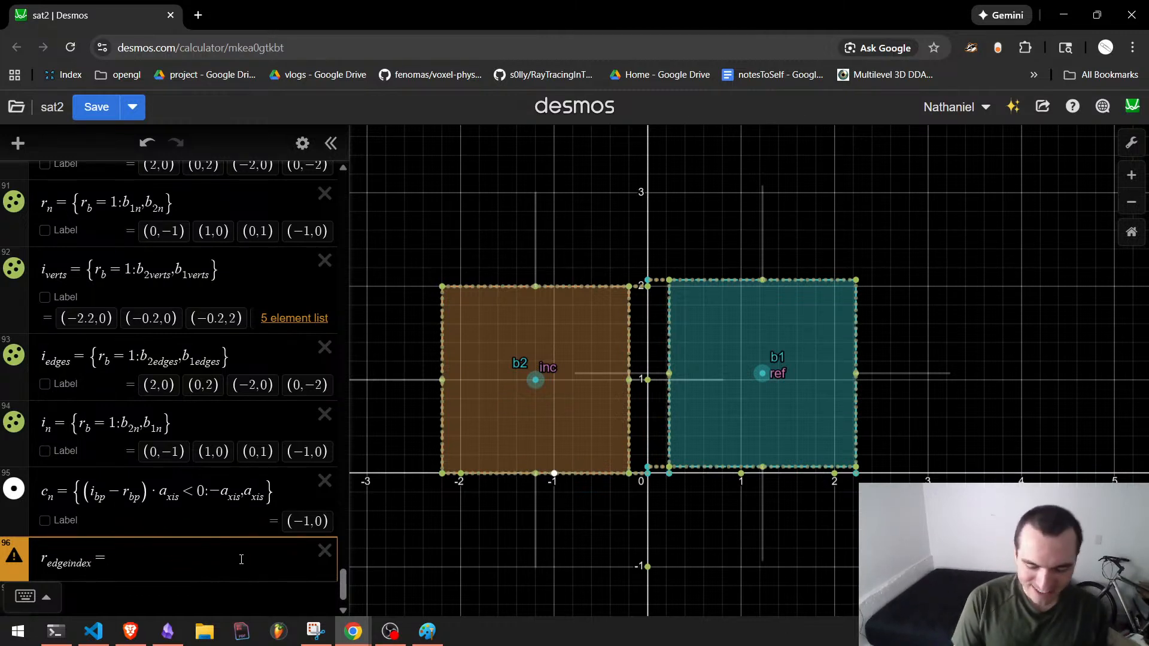
text({)
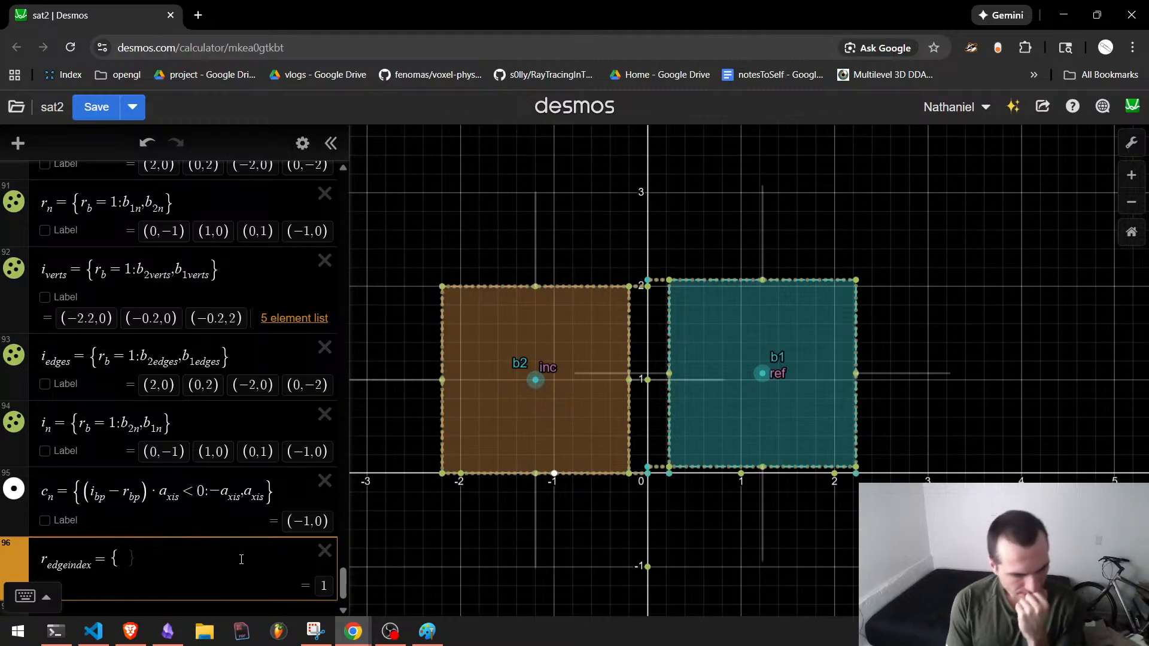
key(BackSpace)
key(BackSpace)
key(BackSpace)
key(BackSpace)
key(BackSpace)
key(BackSpace)
key(BackSpace)
key(BackSpace)
key(BackSpace)
key(BackSpace)
key(BackSpace)
key(BackSpace)
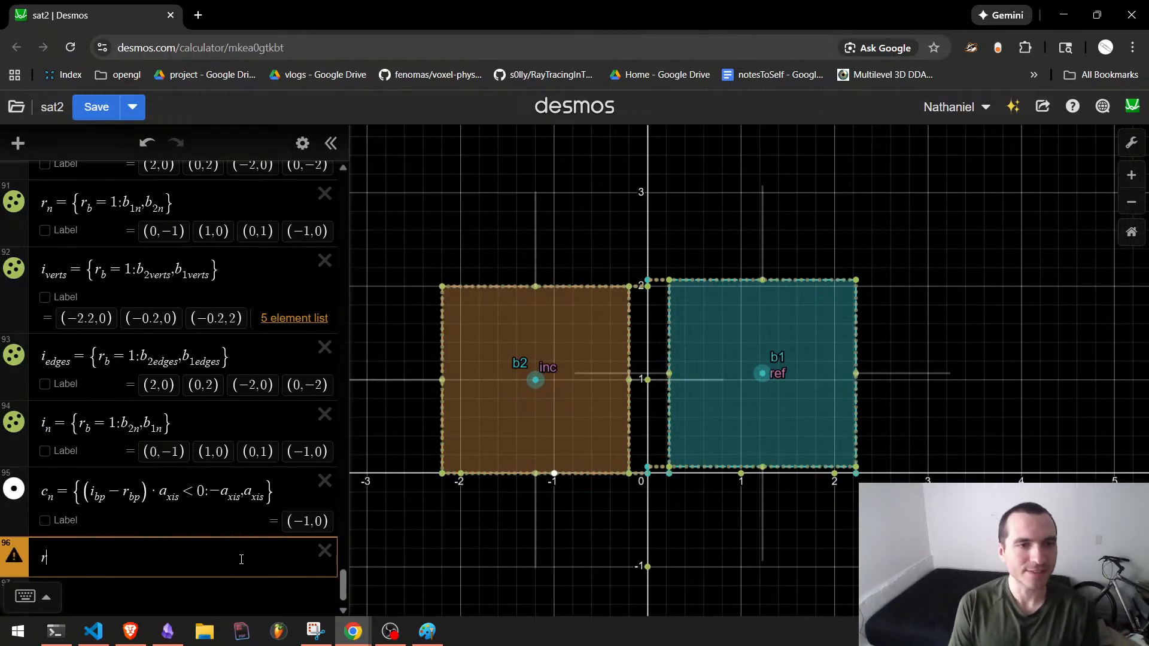
Define r_bestedge = max(c_n · r_edges[i]) below c_n.
key(Return)
key(Up)
text(_bested)
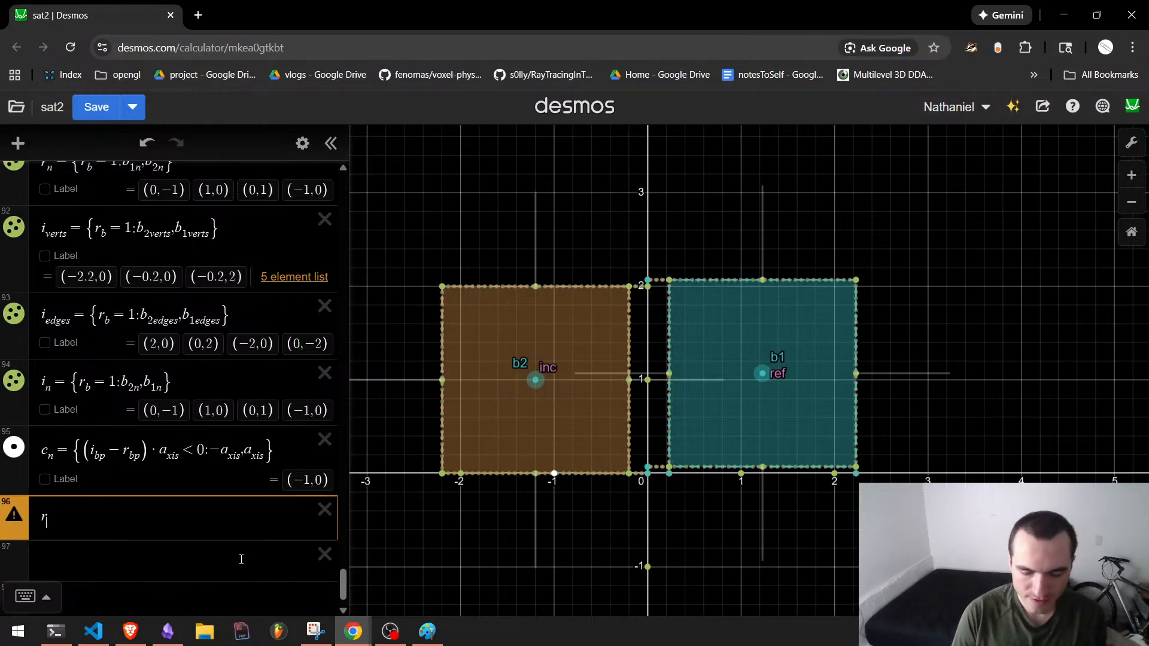
text(ge)
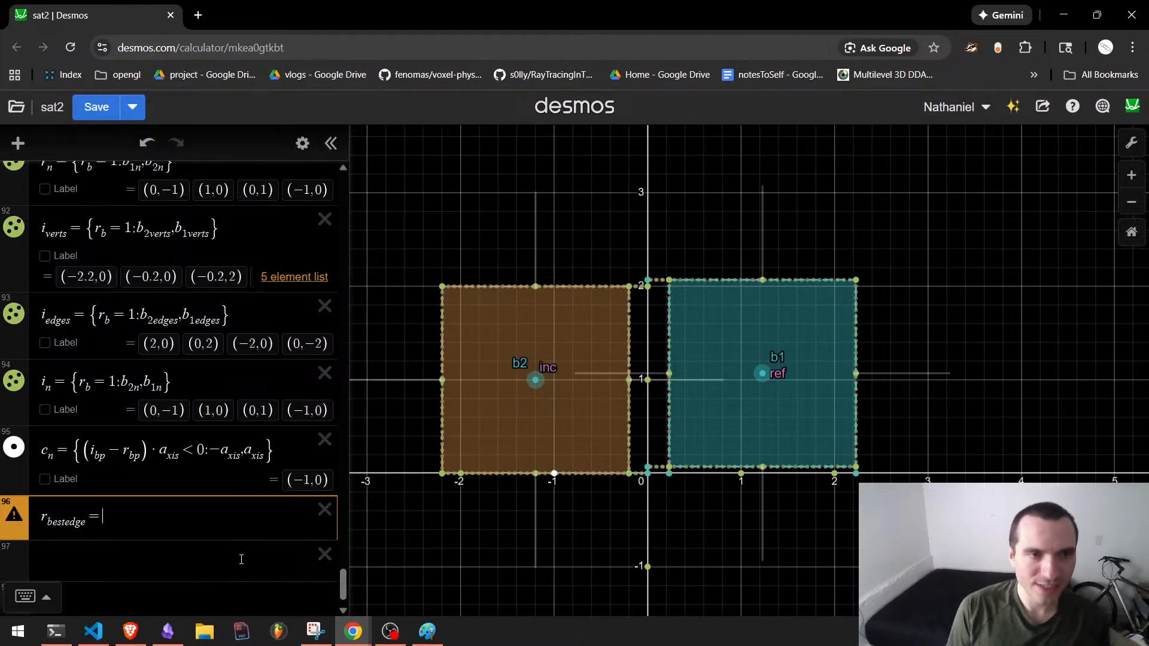
text(=max()
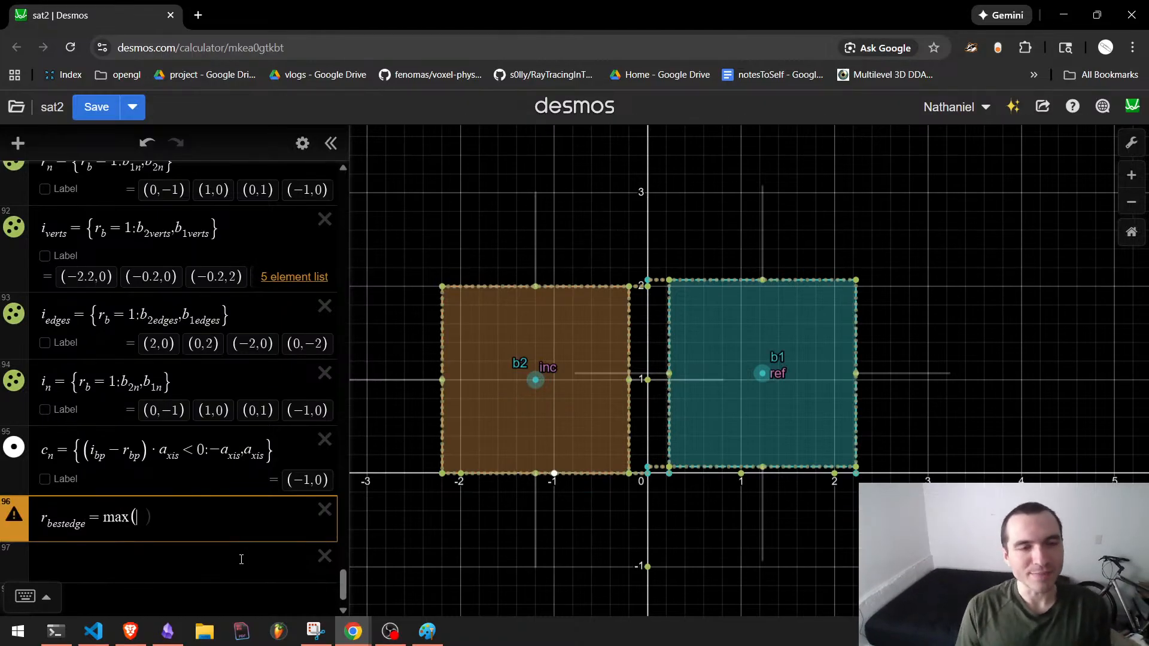
text(c_n*)
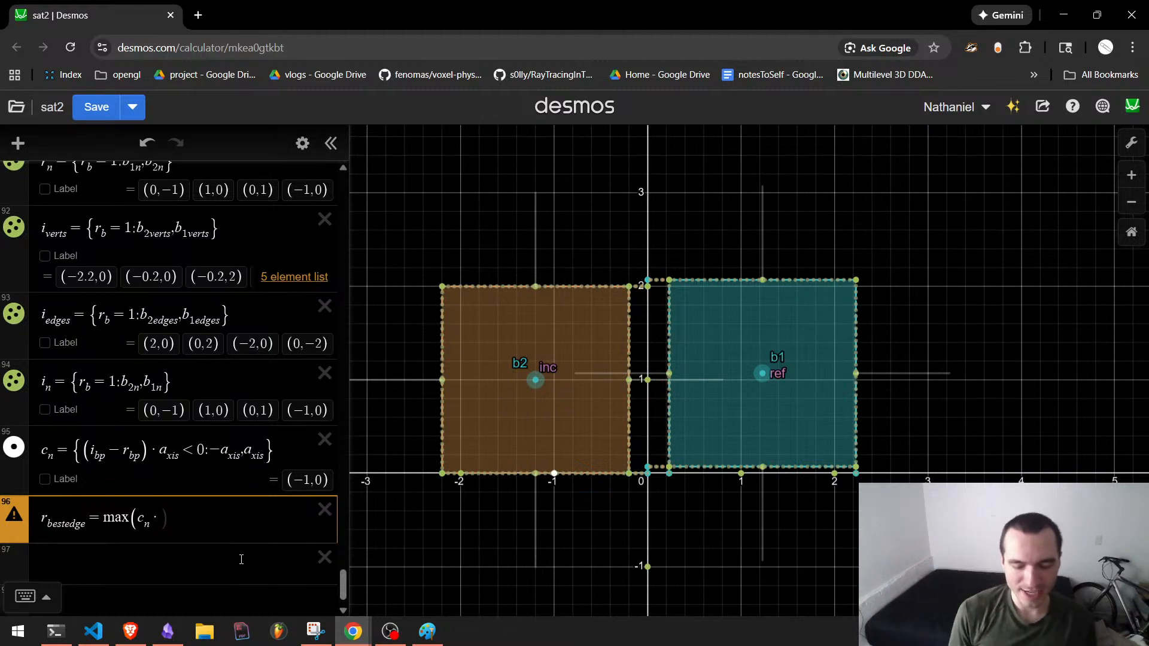
text(r_edges)
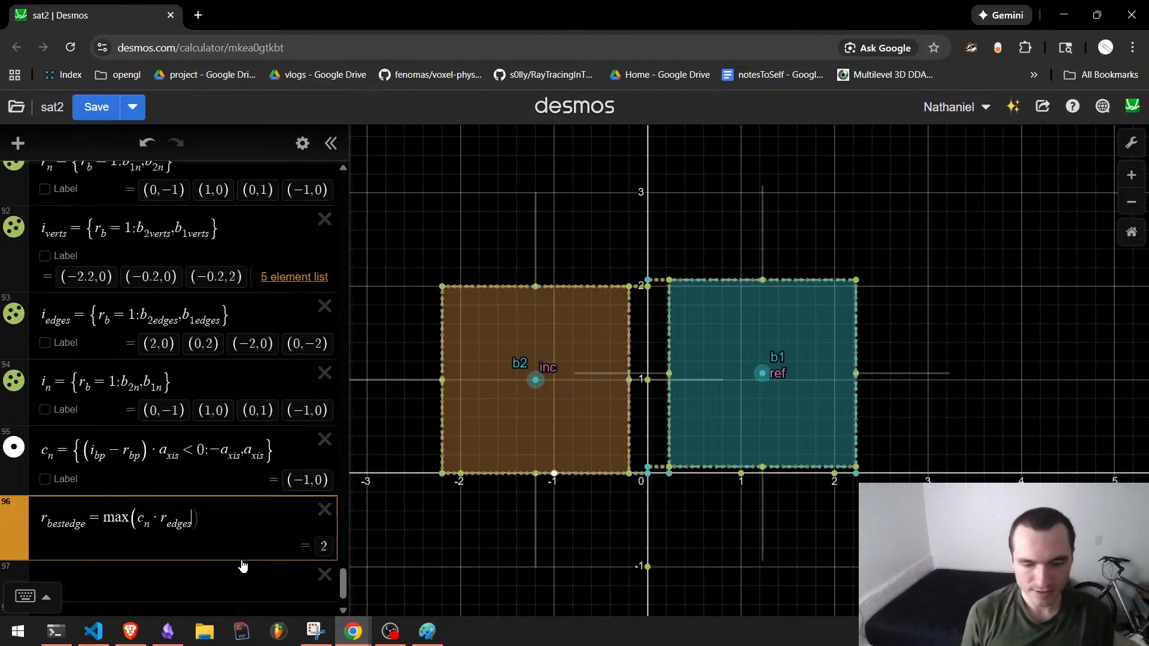
text([i]))
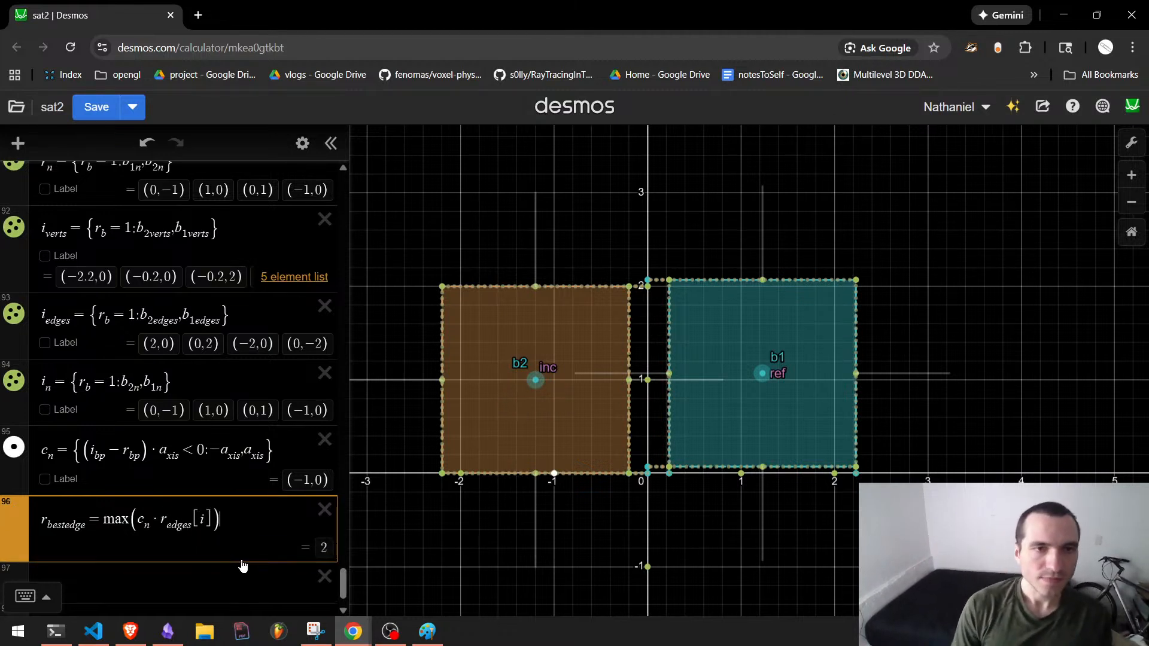
Start a piecewise expression named r_bestedgeindex below r_bestedge.
click(243, 565)
text(r_b)
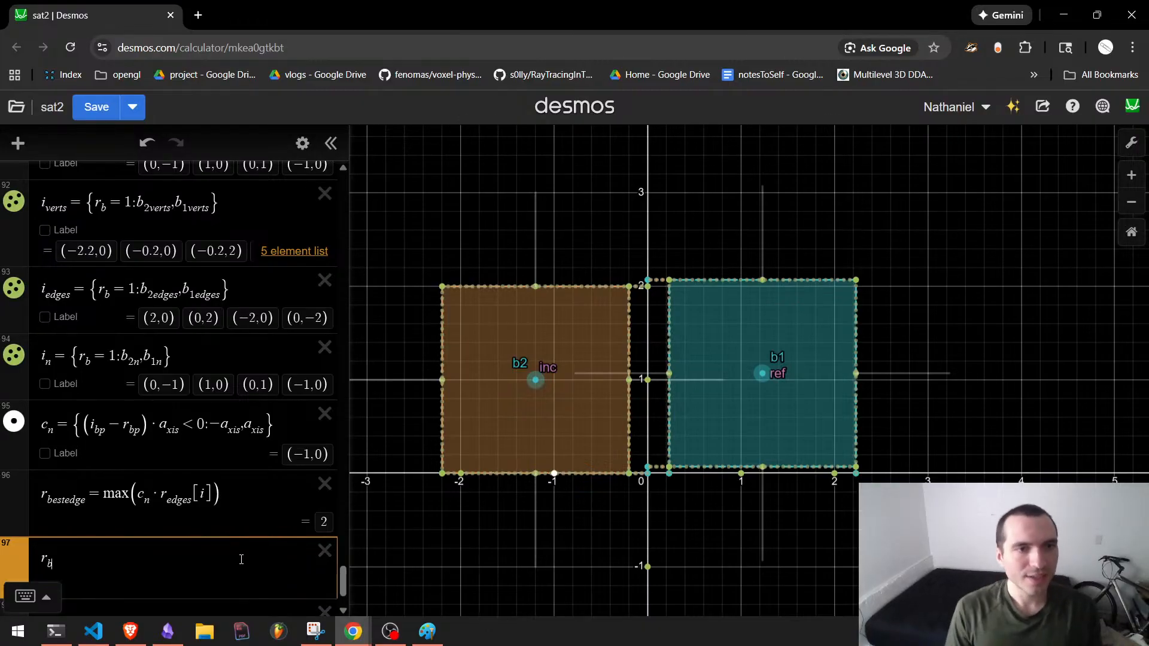
text(est)
text(edgeined)
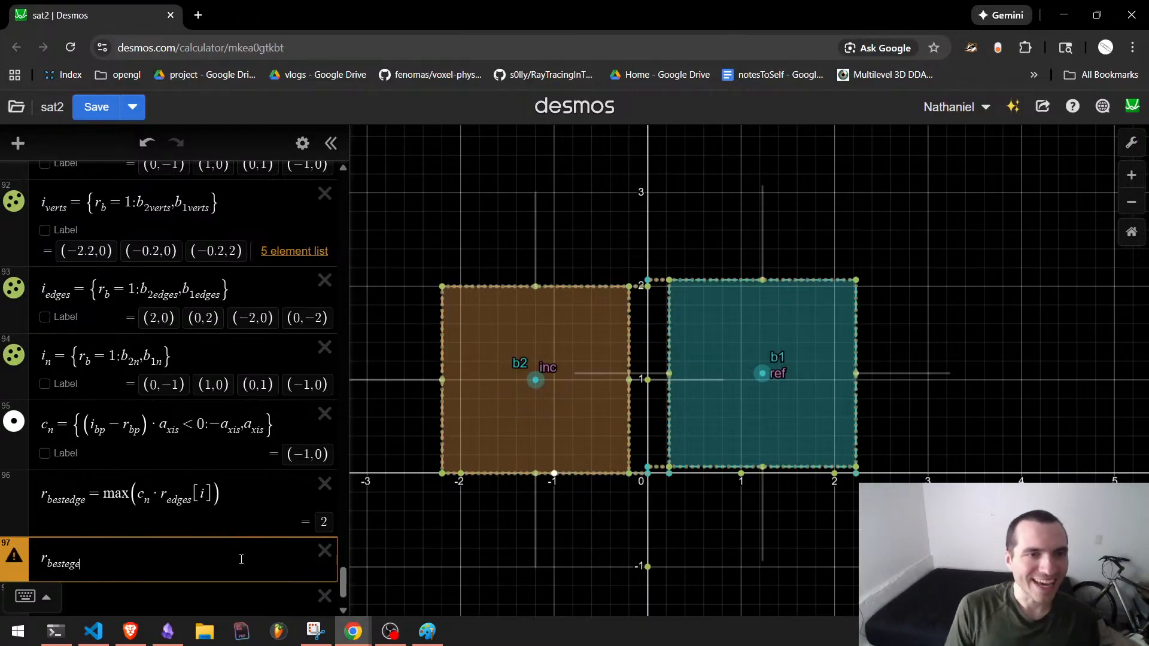
key(BackSpace)
key(BackSpace)
text(dex)
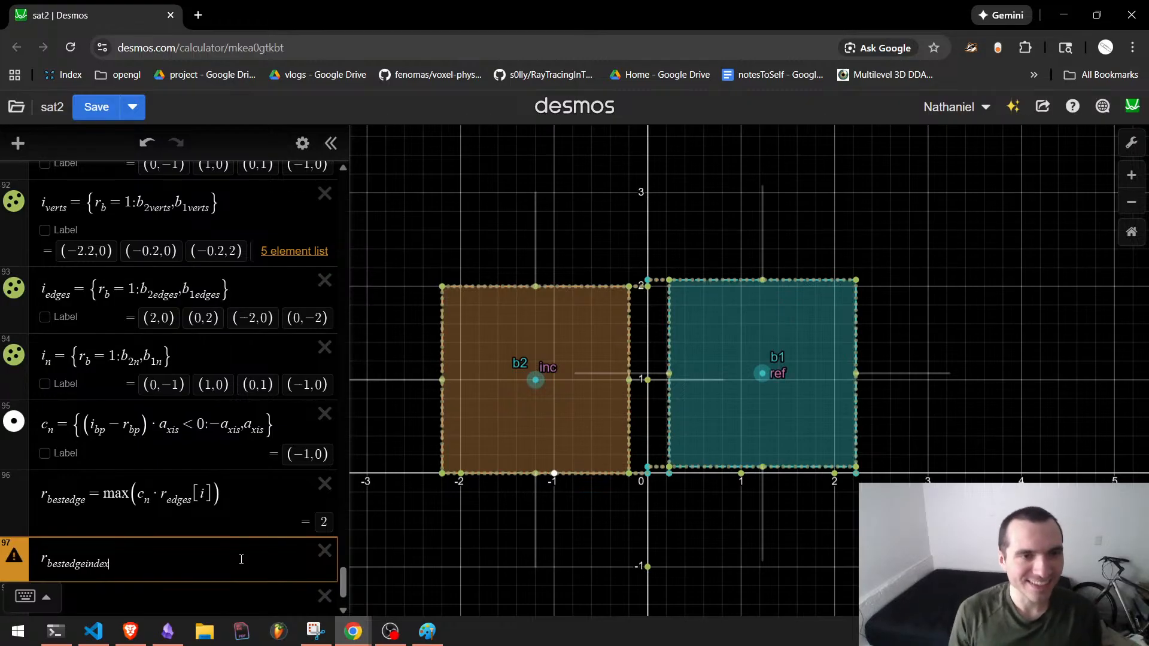
text(={)
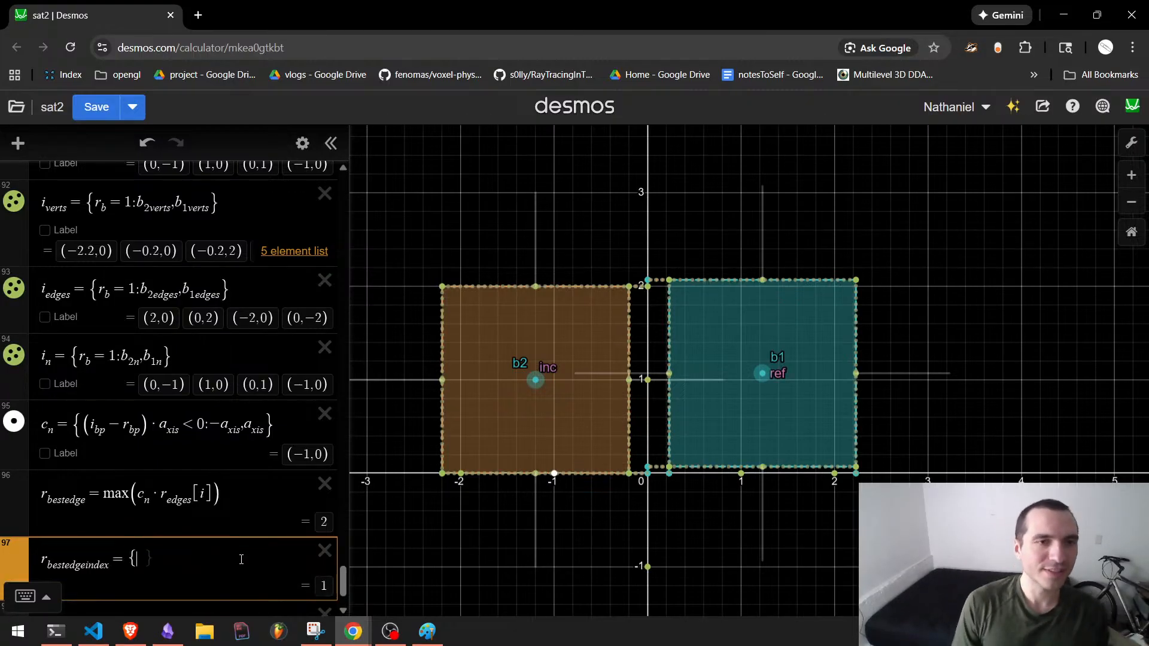
Enter the first case of r_bestedgeindex as r_bestedge = r_edges[1]: 1, followed by a comma.
text(r_edge)
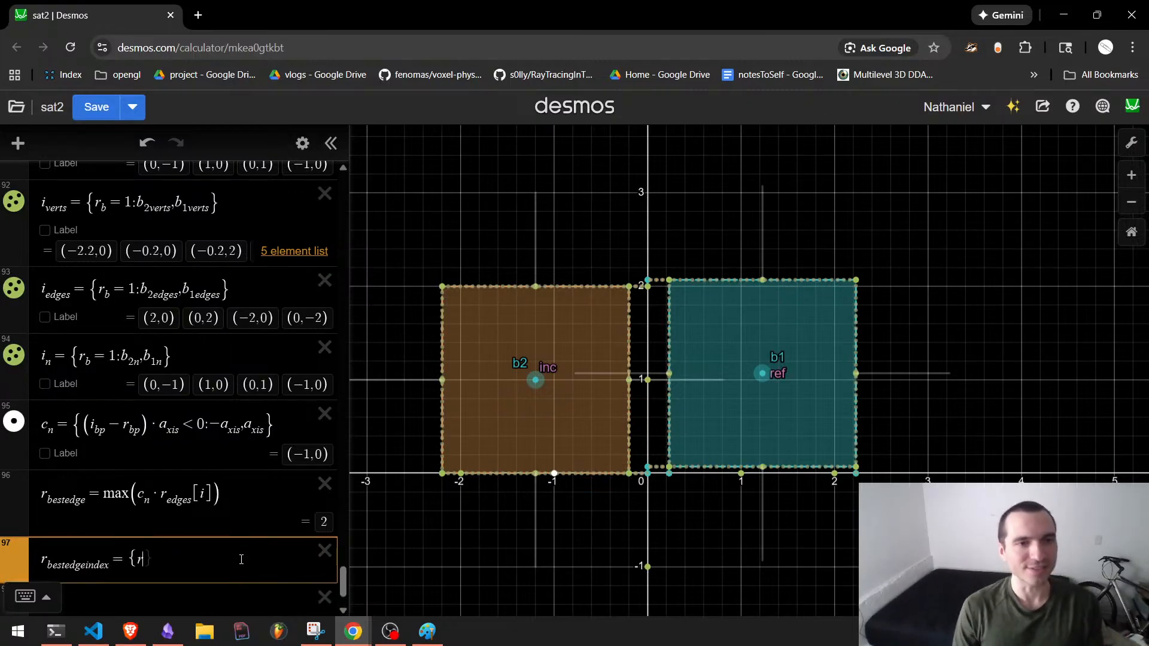
key(BackSpace)
key(BackSpace)
key(BackSpace)
key(BackSpace)
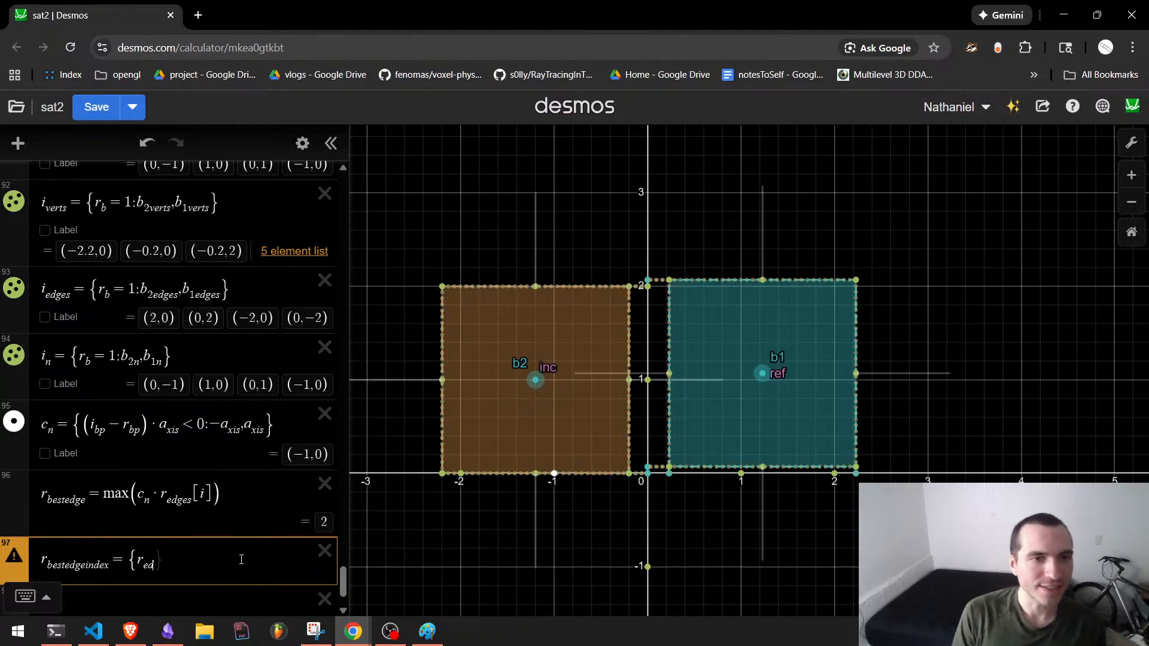
text(bestedge )
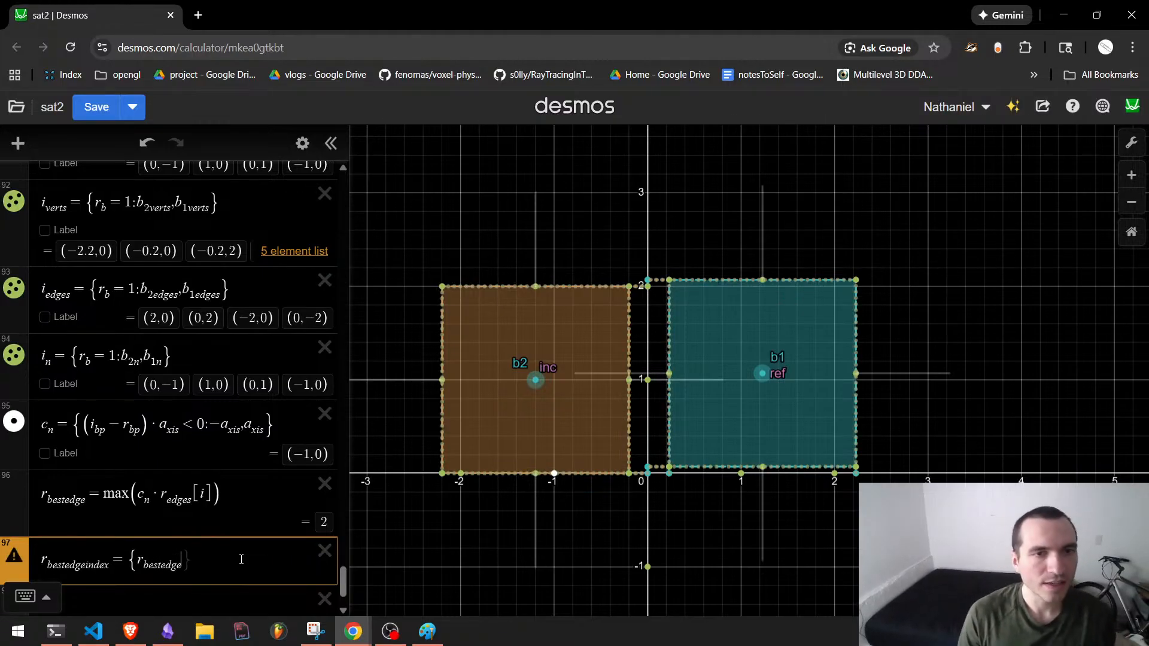
text(= r_edges)
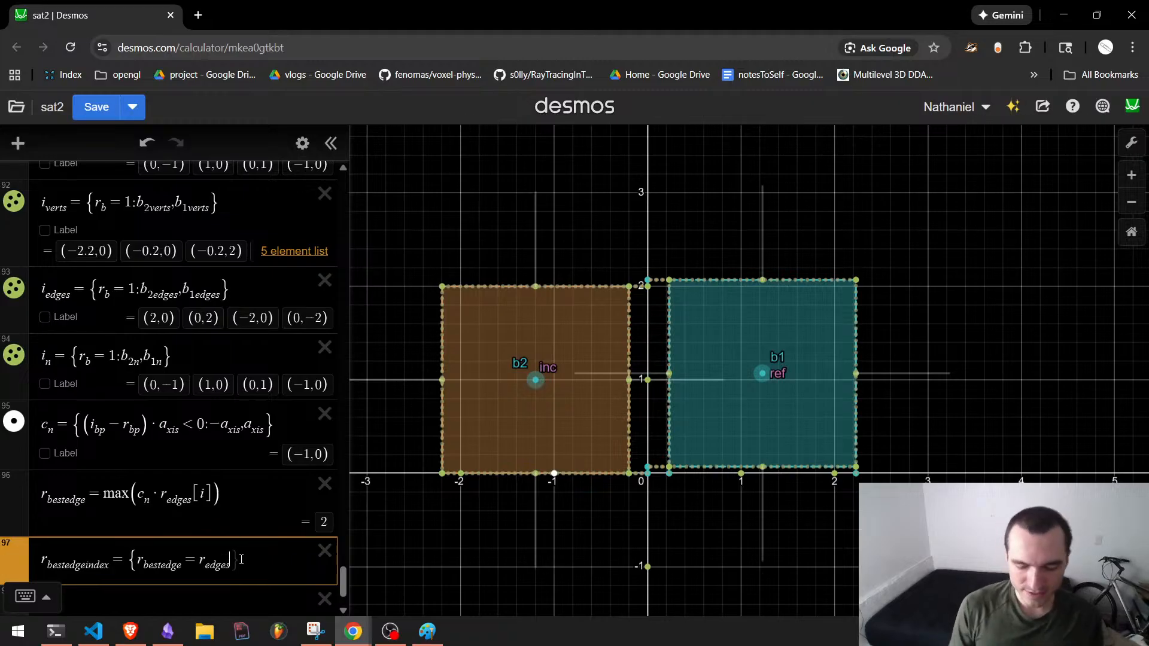
text([i]:1,)
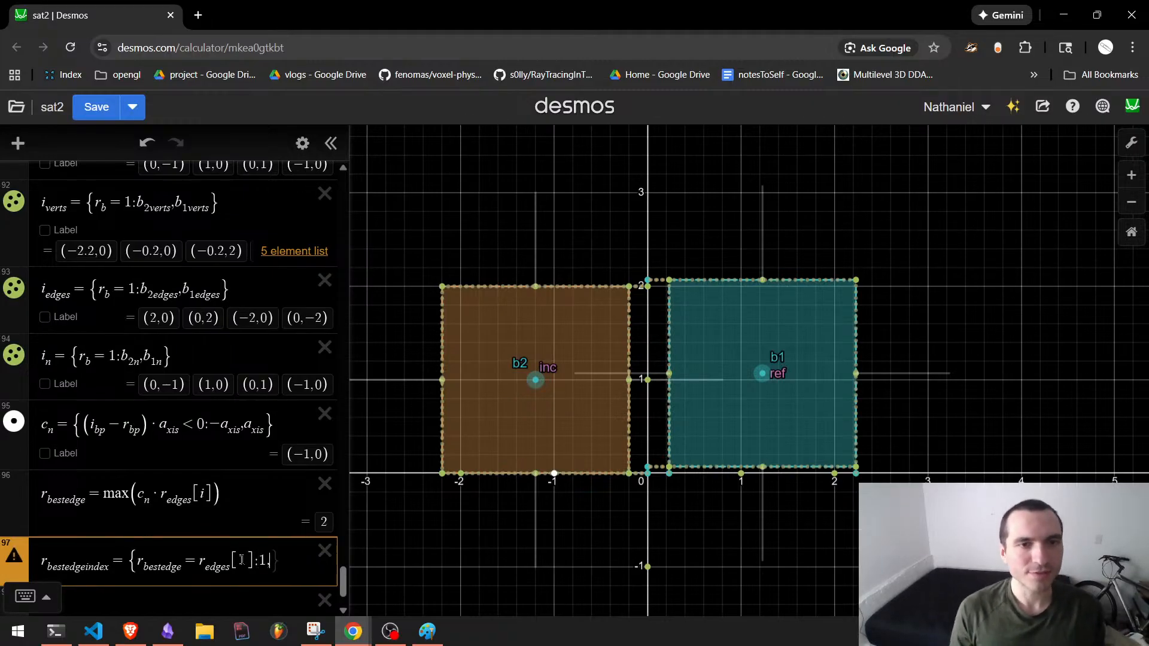
Duplicate the r_bestedge = r_edges[1]: 1 case inside r_bestedgeindex to provide the remaining cases.
key(shift+Left)
key(shift+Left)
key(shift+Left)
key(shift+Left)
key(shift+Left)
key(shift+Left)
key(shift+Left)
key(shift+Left)
key(shift+Left)
key(ctrl+c)
key(Right)
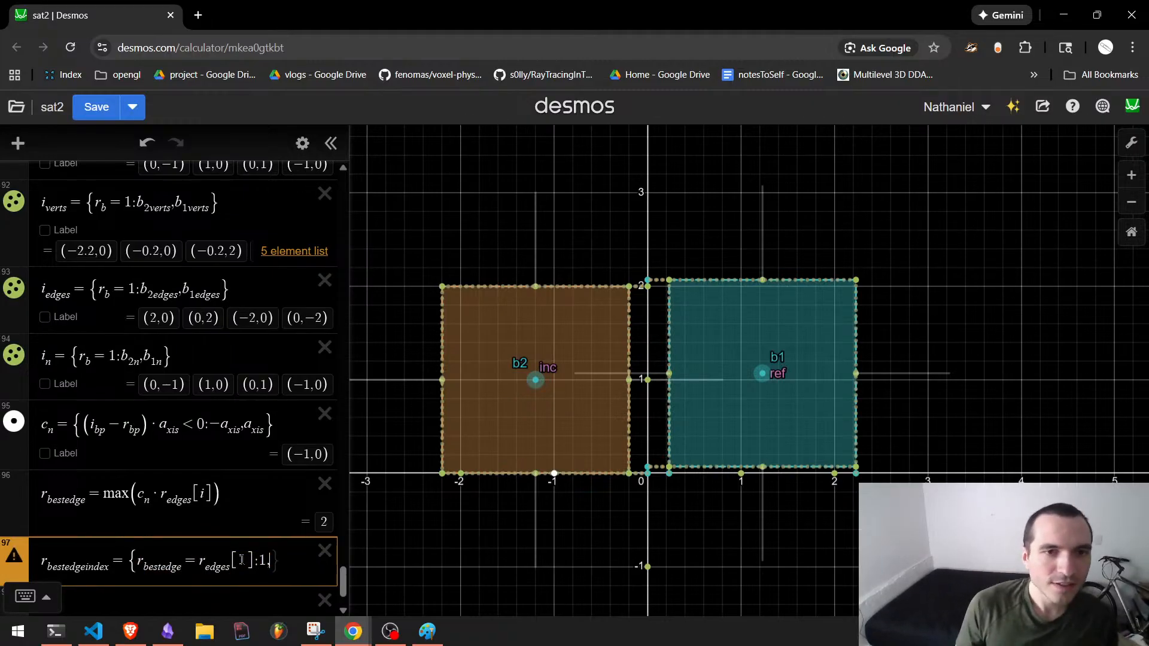
key(ctrl+v)
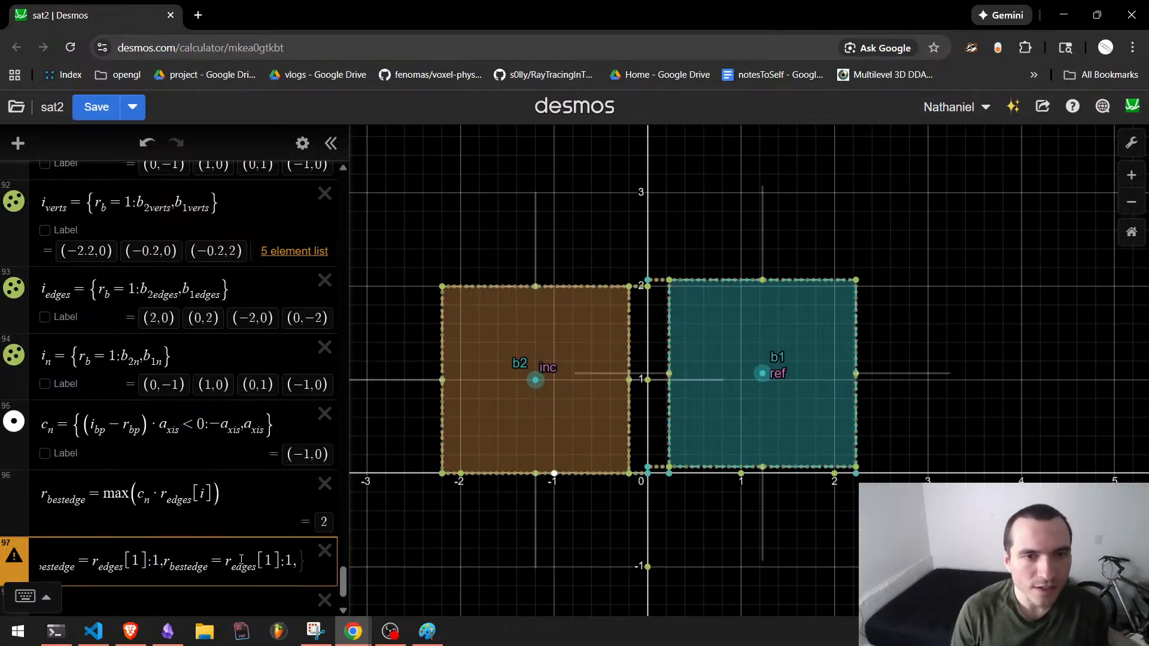
Change the last case of r_bestedgeindex to r_edges[4]: 4 and the one before it to r_edges[3]: 3.
key(BackSpace)
key(BackSpace)
text(4)
key(Left)
key(Left)
key(Left)
key(BackSpace)
text(4)
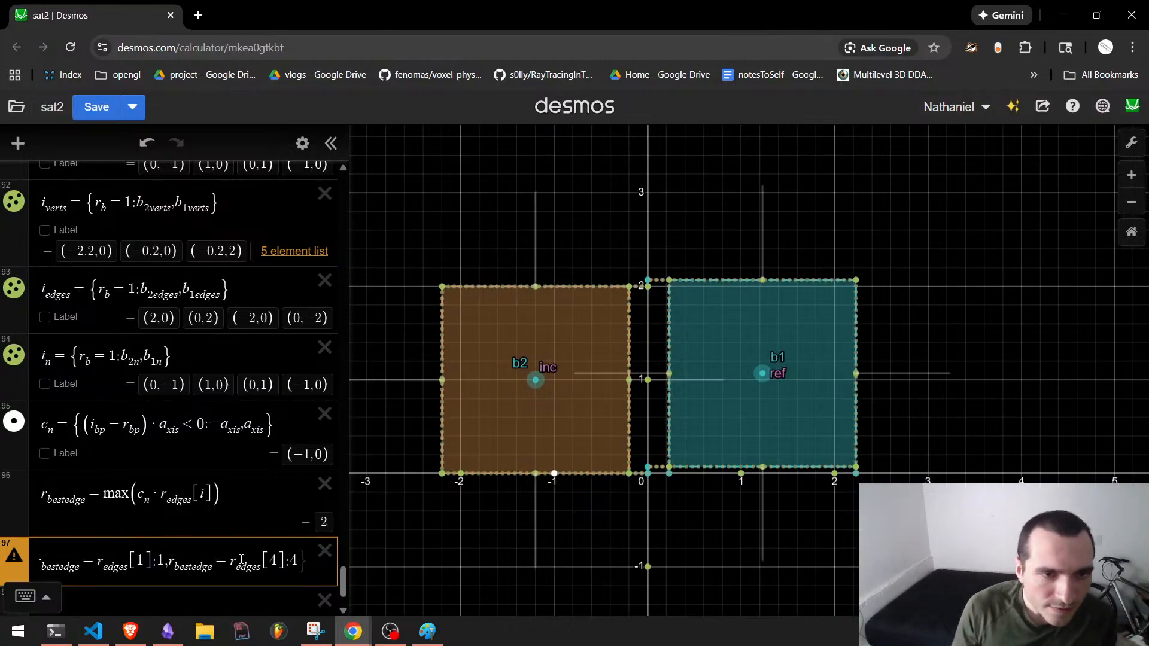
key(Left)
key(BackSpace)
text(3)
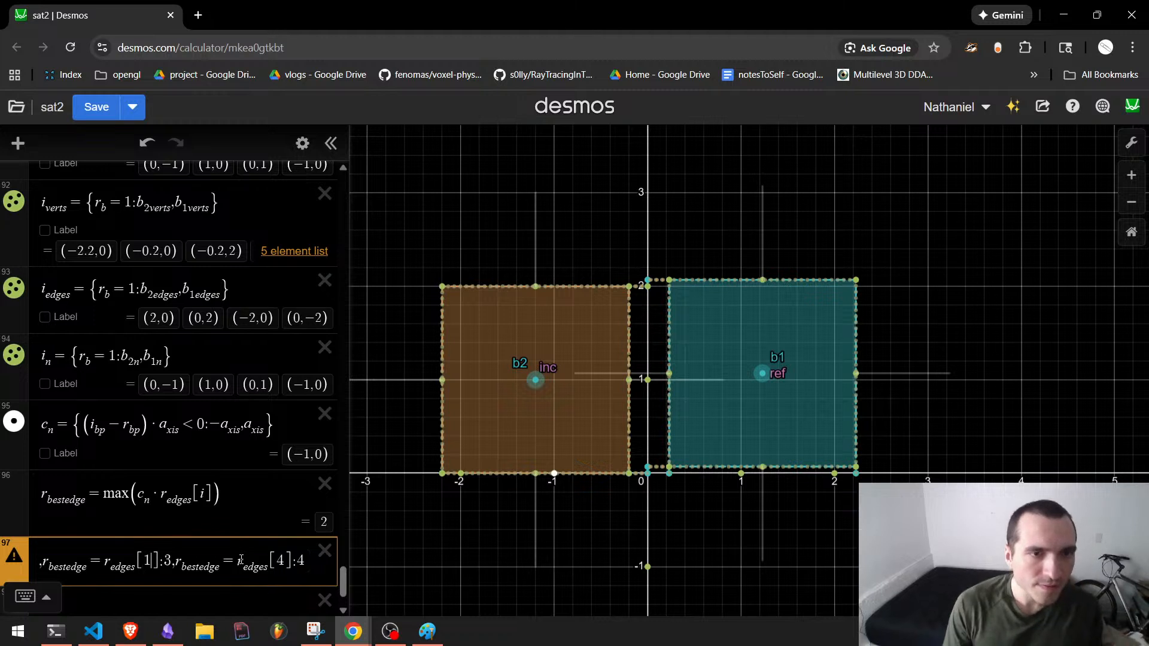
key(BackSpace)
text(3)
Change the second case of r_bestedgeindex to r_edges[2]: 2.
key(Left)
key(Left)
key(Left)
key(Left)
key(Left)
key(Left)
key(Left)
key(Left)
key(Left)
key(Left)
key(Left)
key(Left)
key(Left)
key(Left)
key(Left)
key(Left)
key(Left)
key(Left)
key(Left)
key(Left)
key(BackSpace)
key(Left)
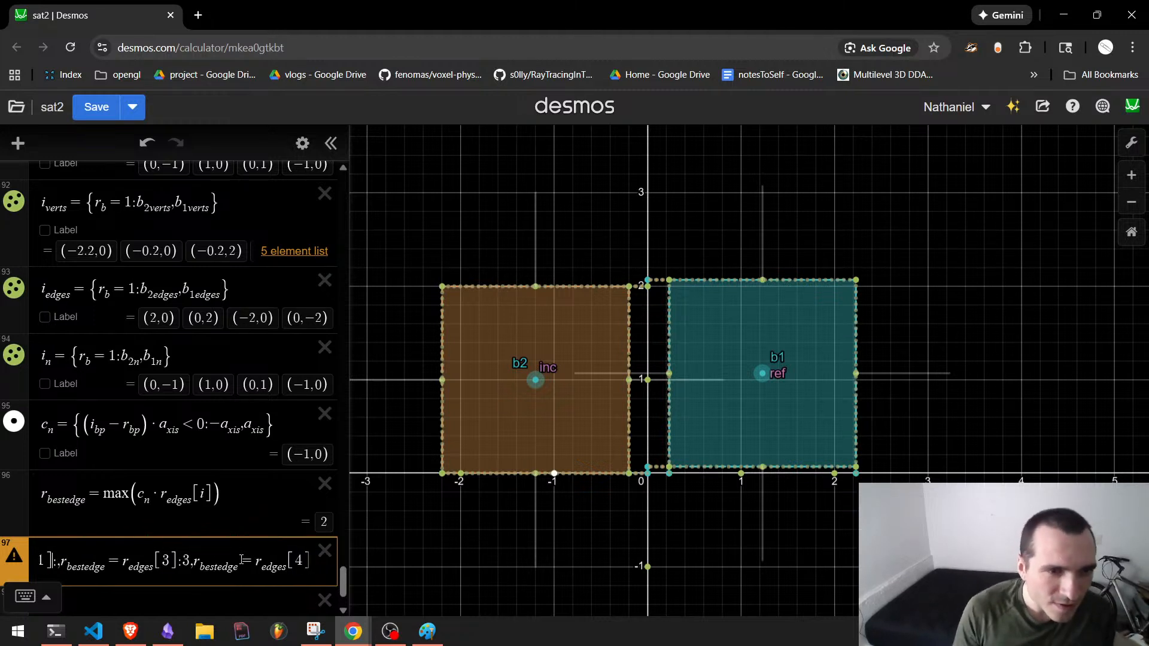
key(Right)
text(2)
key(Left)
key(Left)
key(Left)
key(BackSpace)
text(2)
key(Left)
key(Left)
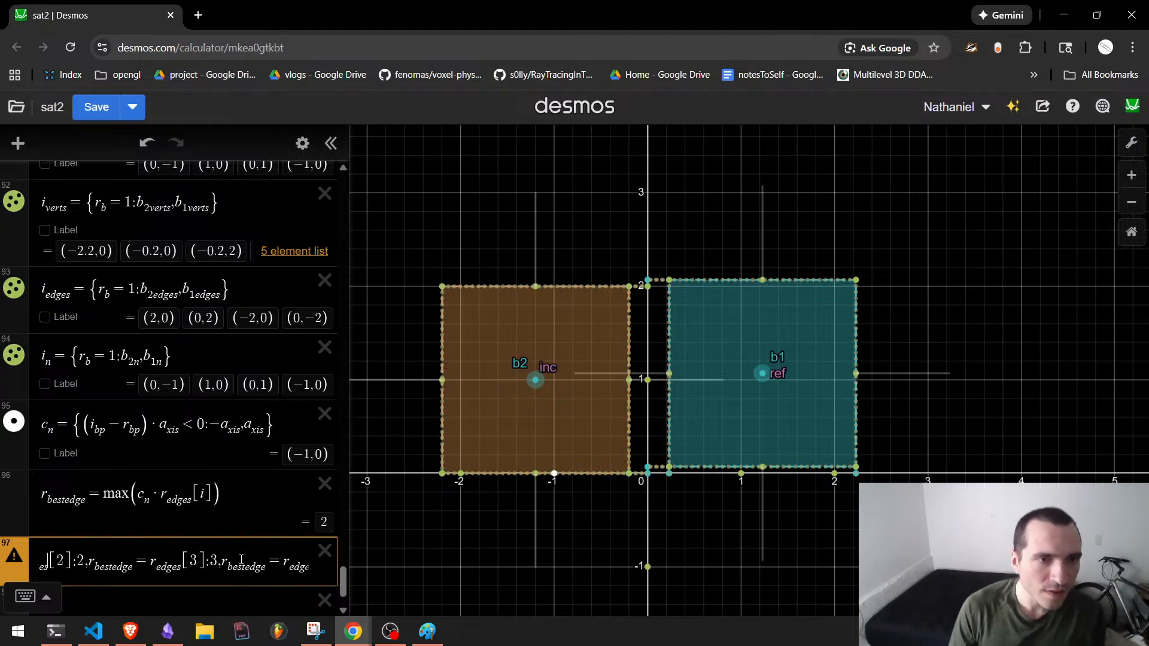
Read back to the start of r_bestedgeindex and examine the expression's error.
key(Left)
key(Left)
key(Left)
key(Left)
key(Left)
key(Left)
key(Left)
key(Left)
key(Left)
key(Left)
key(Left)
key(Left)
key(Left)
key(Left)
key(Left)
key(Left)
key(Left)
key(Left)
key(Left)
key(Left)
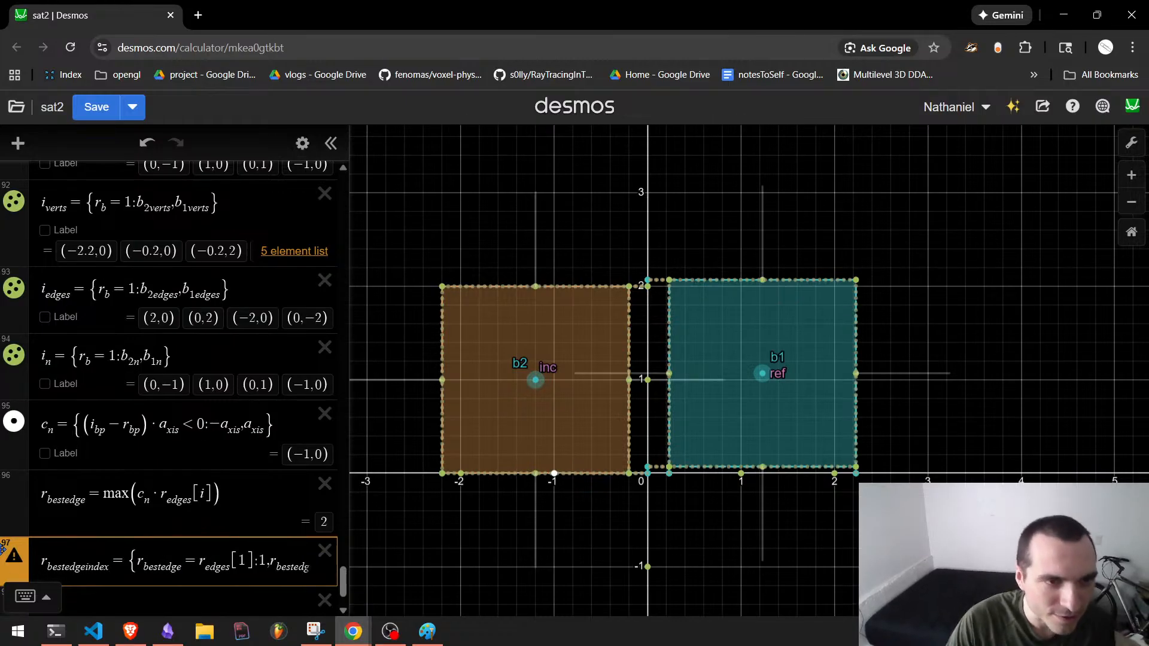
mouse_move(11, 570)
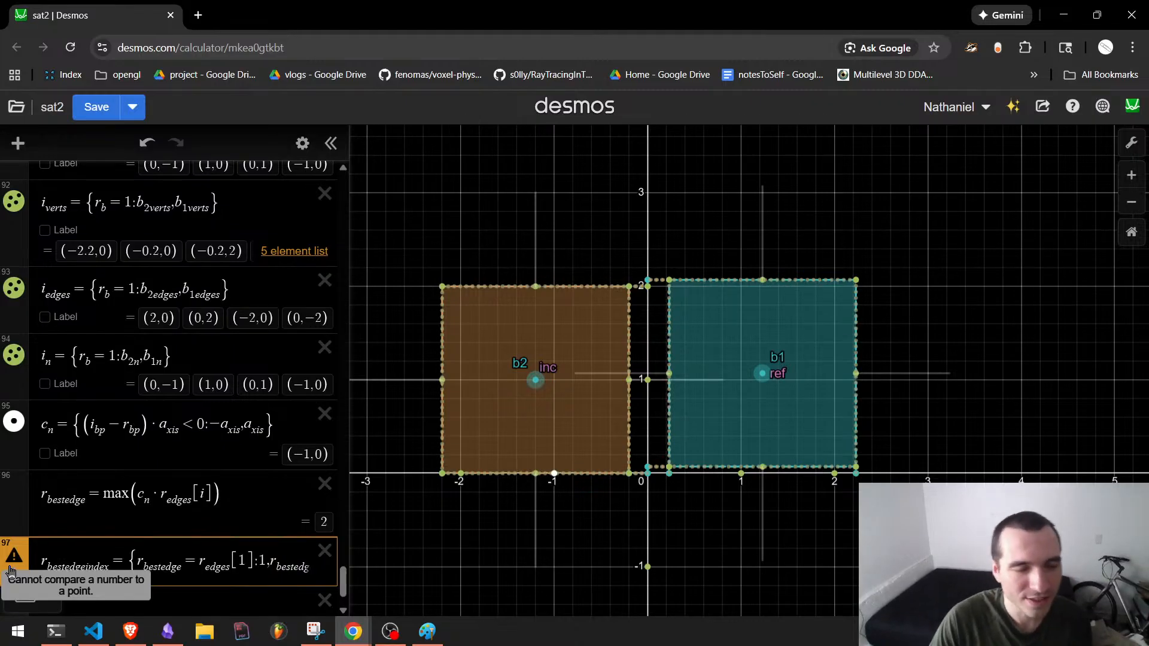
Copy c_n · r_edges from r_bestedge and use it in place of r_edges in the first case of r_bestedgeindex.
click(142, 494)
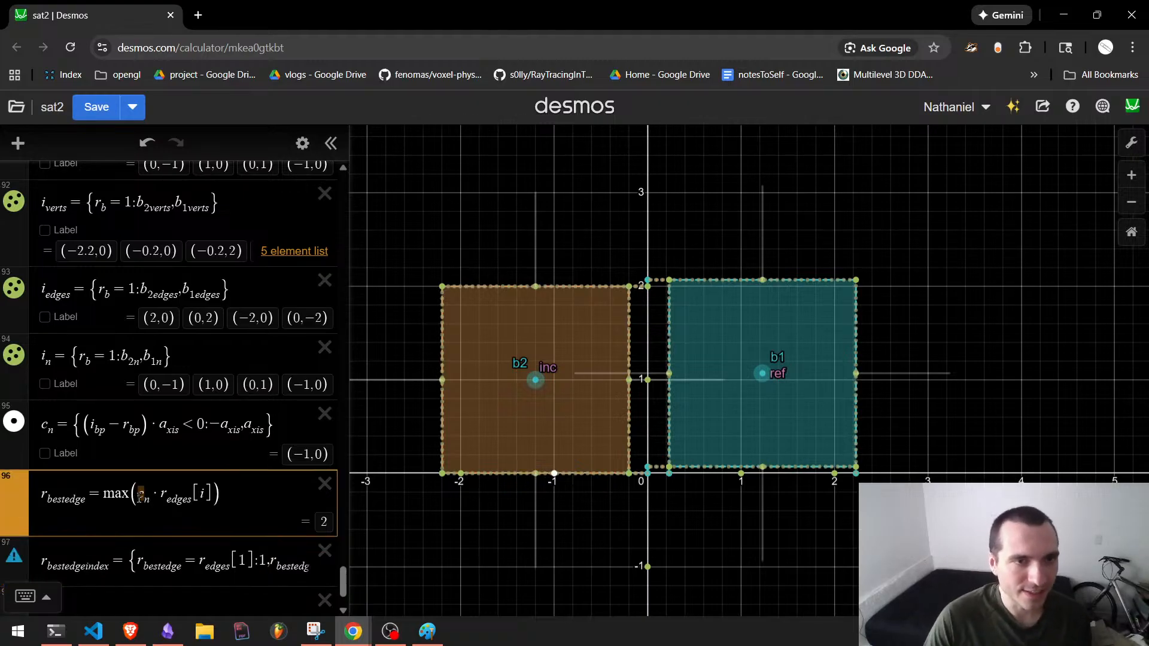
drag(139, 494, 180, 498)
key(ctrl+c)
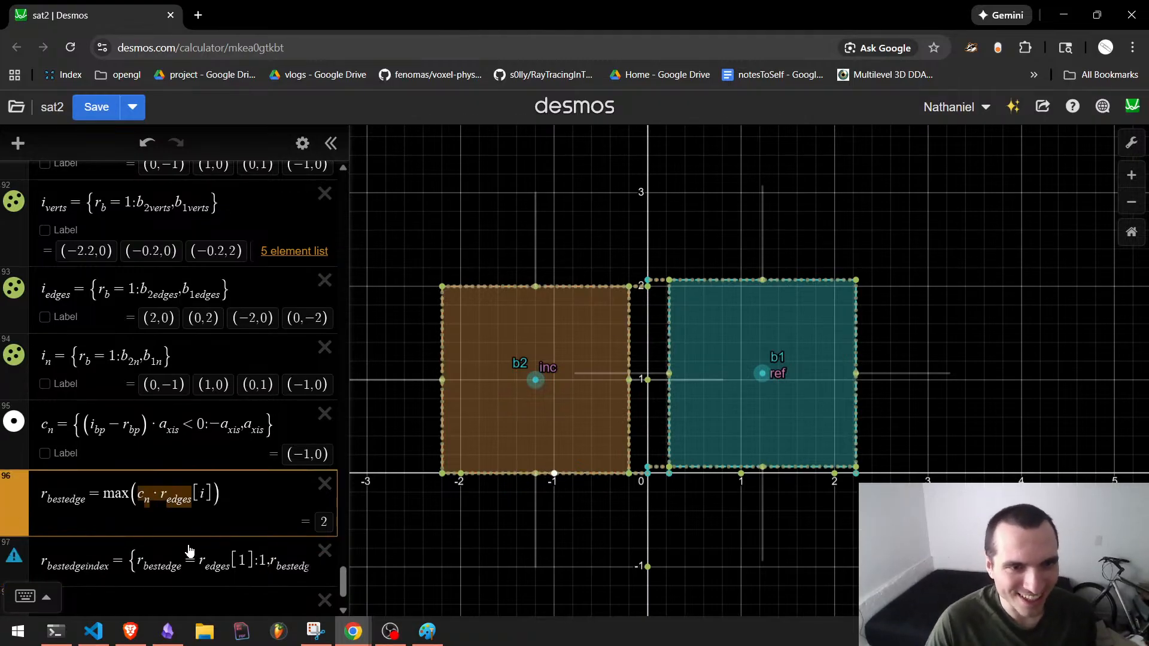
double_click(213, 562)
key(ctrl+v)
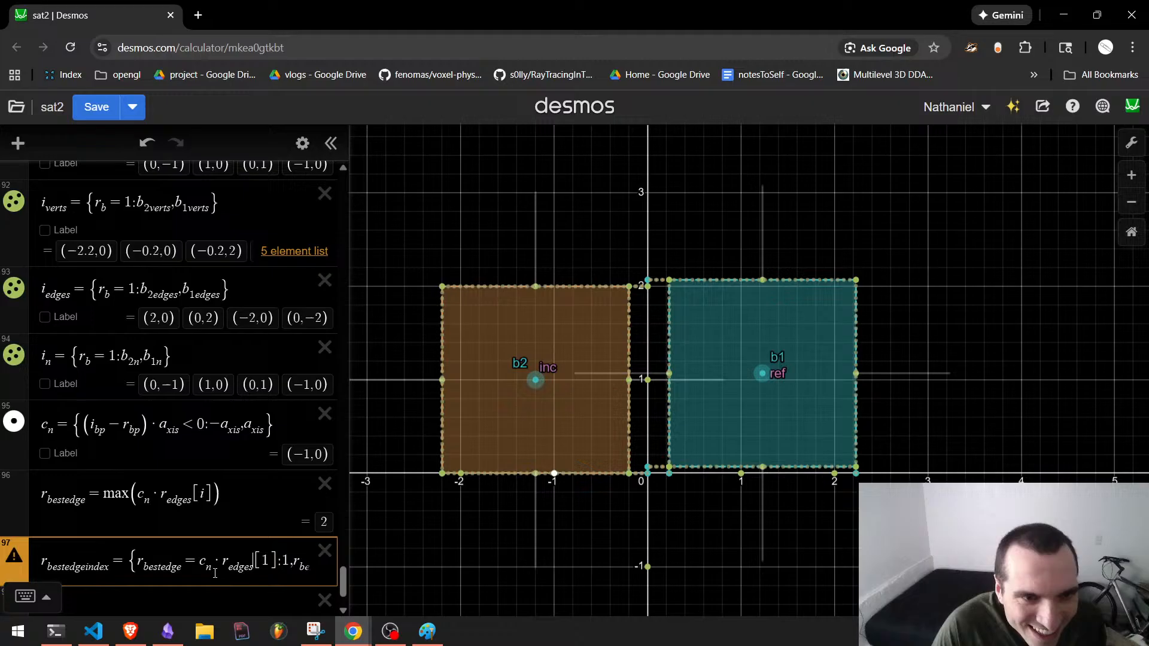
Replace r_edges with c_n · r_edges in the second case of r_bestedgeindex.
drag(251, 571, 326, 575)
click(250, 564)
click(323, 571)
double_click(266, 565)
key(ctrl+v)
click(284, 561)
Replace r_edges with c_n · r_edges in the third and fourth cases of r_bestedgeindex.
double_click(246, 561)
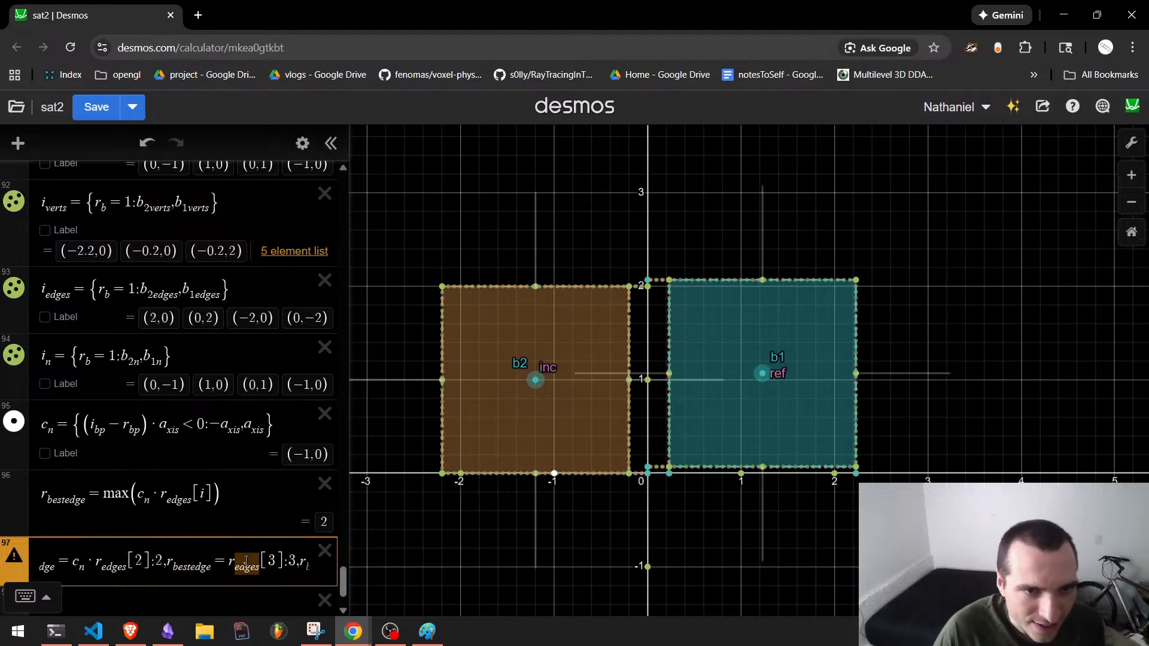
drag(231, 566, 344, 574)
key(ctrl+v)
click(268, 571)
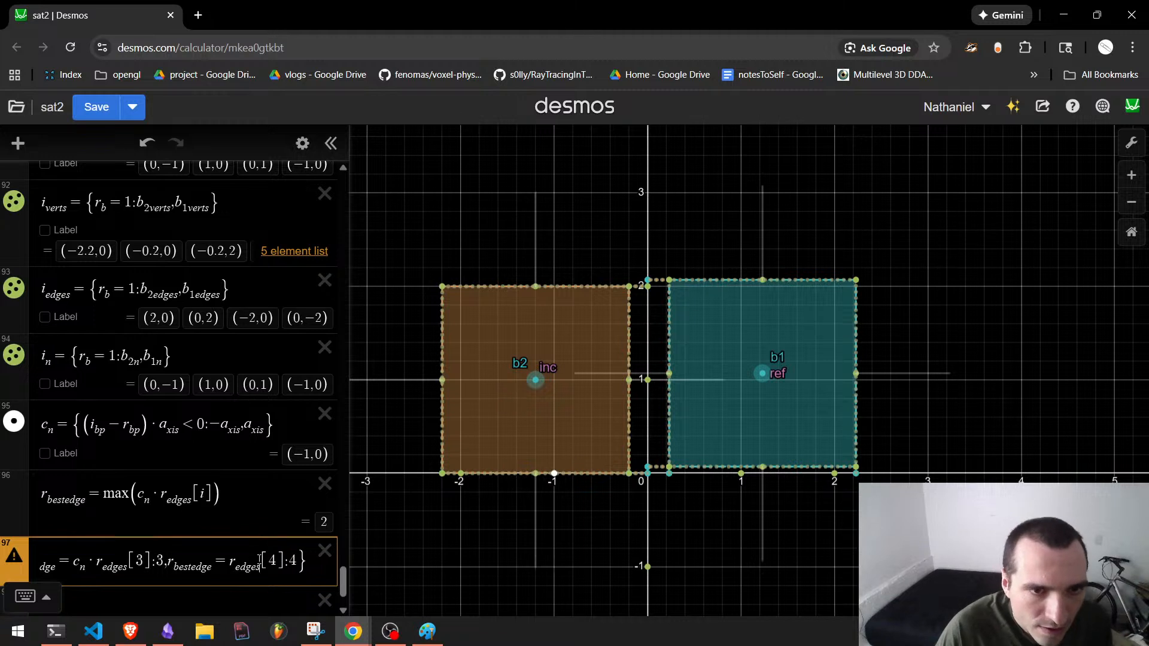
drag(259, 562, 26, 573)
key(ctrl+v)
click(75, 565)
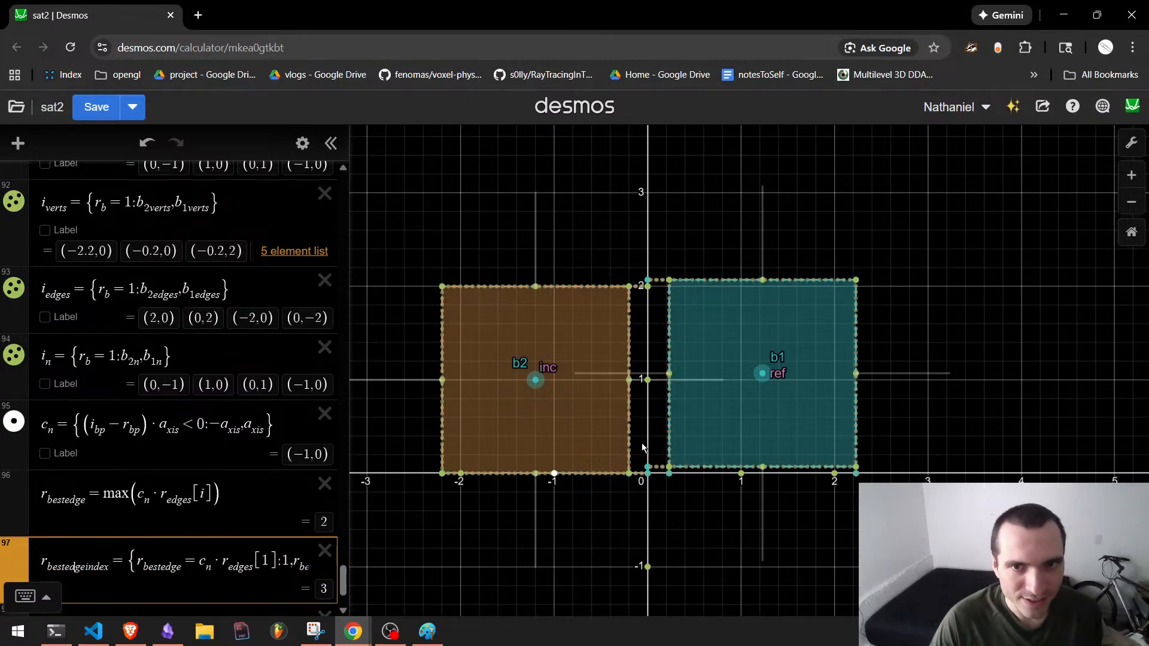
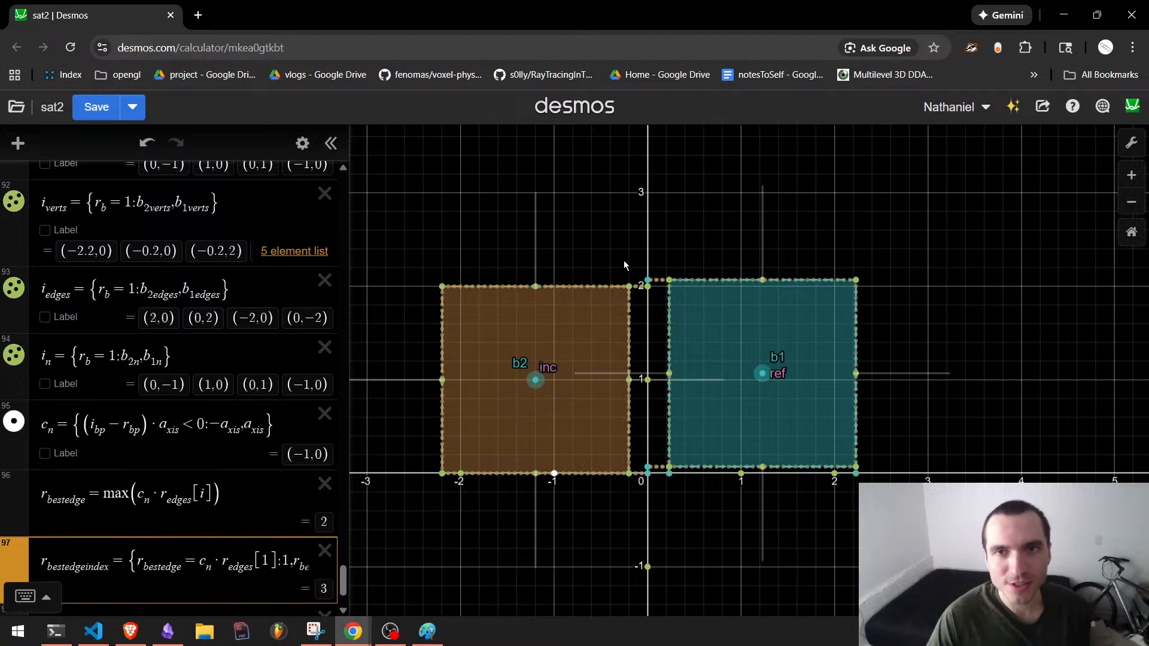
Move box b1 slightly farther away from box b2.
mouse_move(762, 373)
mouse_down()
mouse_move(688, 370)
mouse_move(701, 340)
mouse_move(724, 371)
mouse_move(775, 376)
mouse_up()
scroll(185, 538, down, 2)
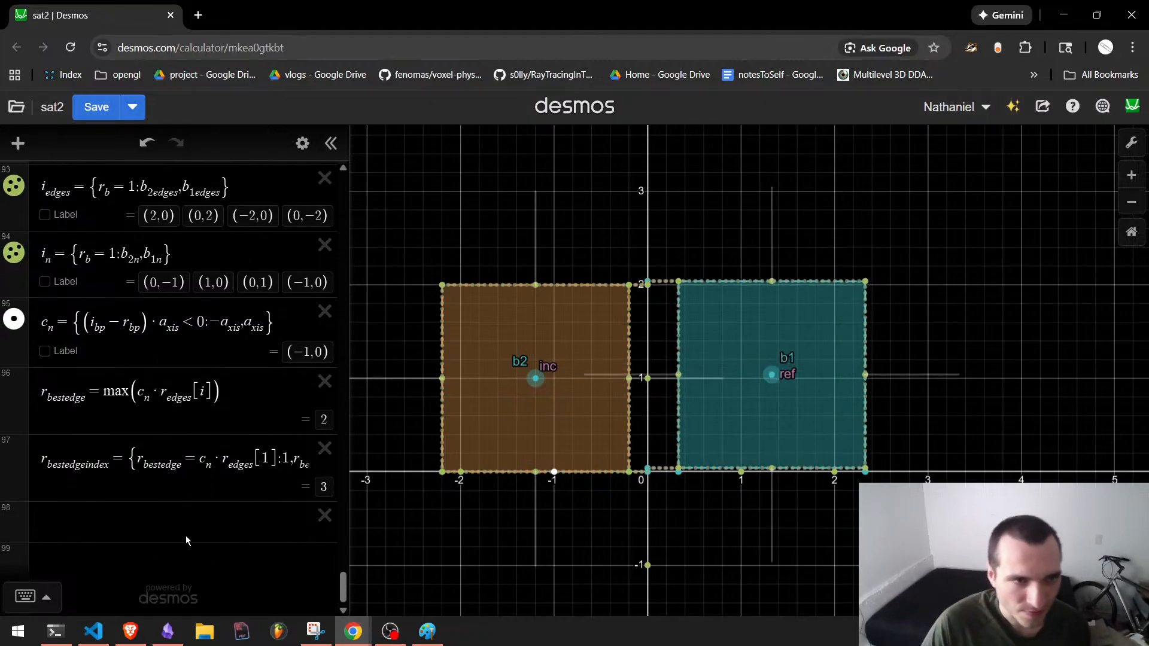
Evaluate c_n · r_edges[1] as a separate expression below r_bestedgeindex.
click(179, 464)
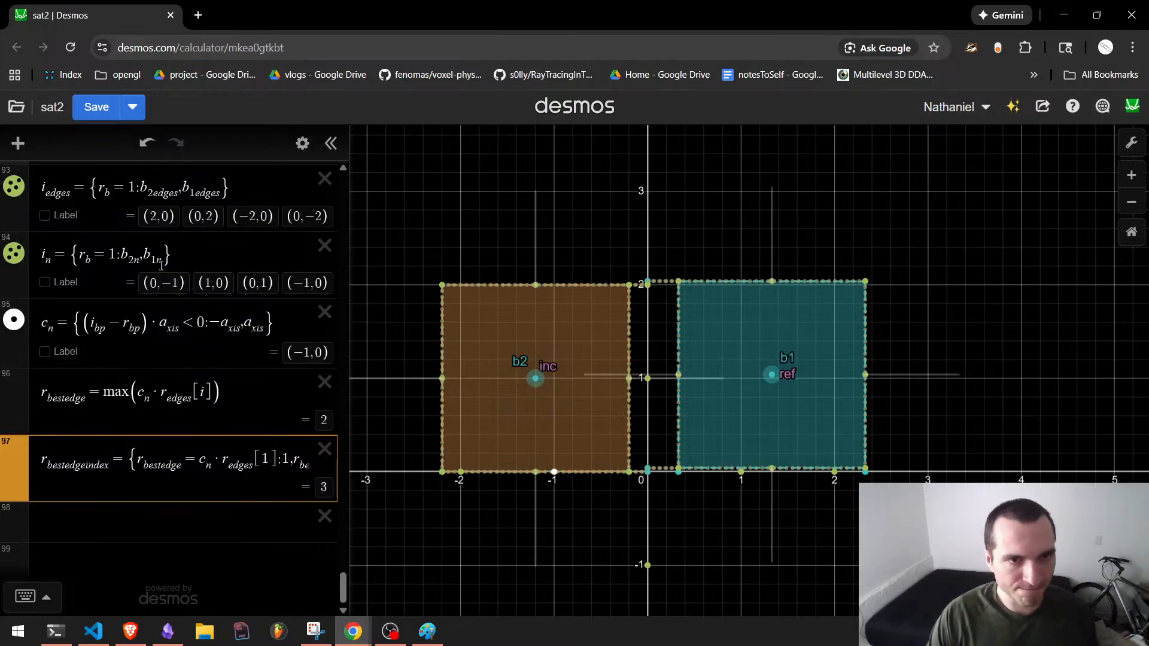
drag(253, 466, 291, 467)
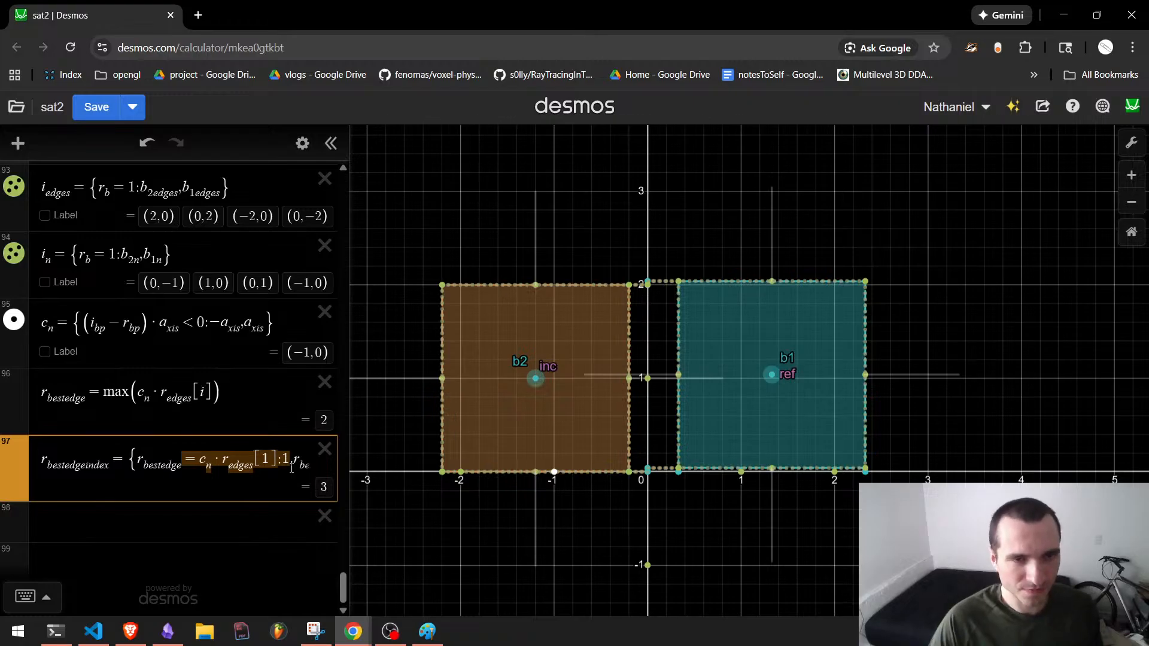
click(250, 465)
drag(211, 462, 268, 461)
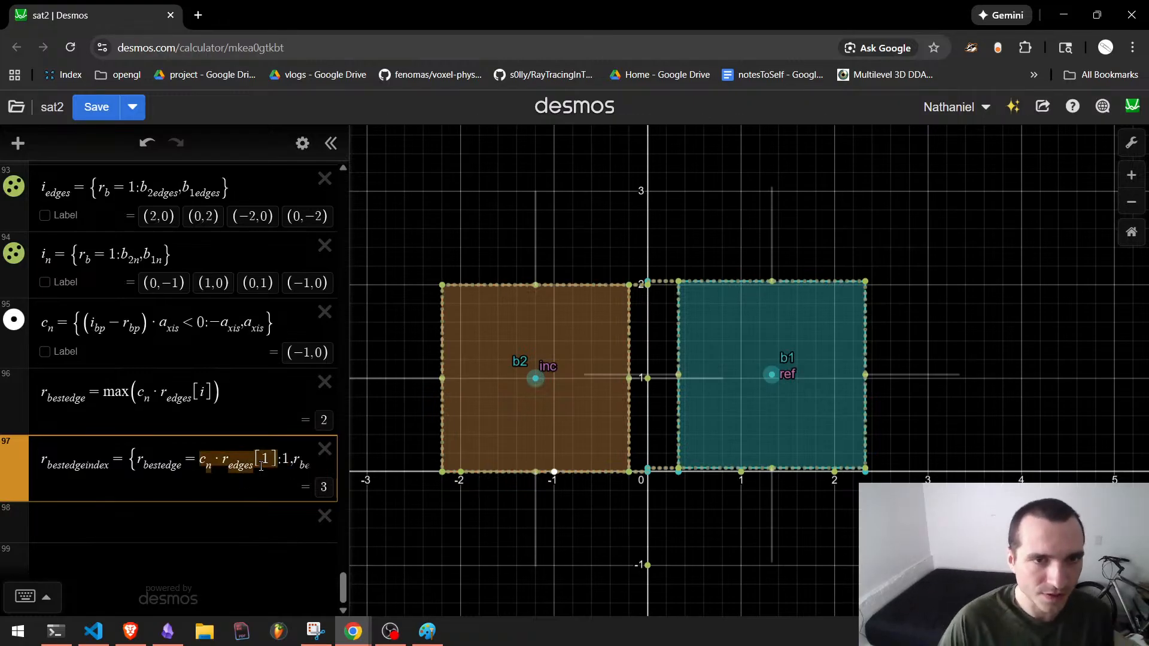
click(224, 511)
text(c_n·r_edges[1])
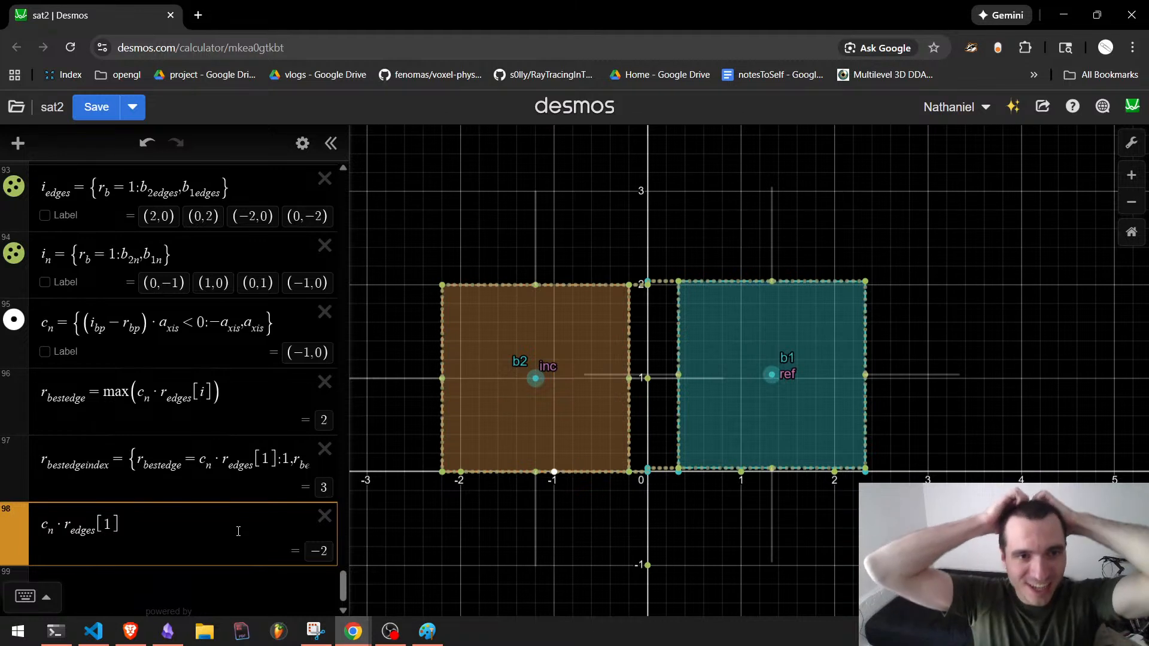
Start an r_edge line below the c_n · r_edges[1] test expression, and delete both lines.
key(Return)
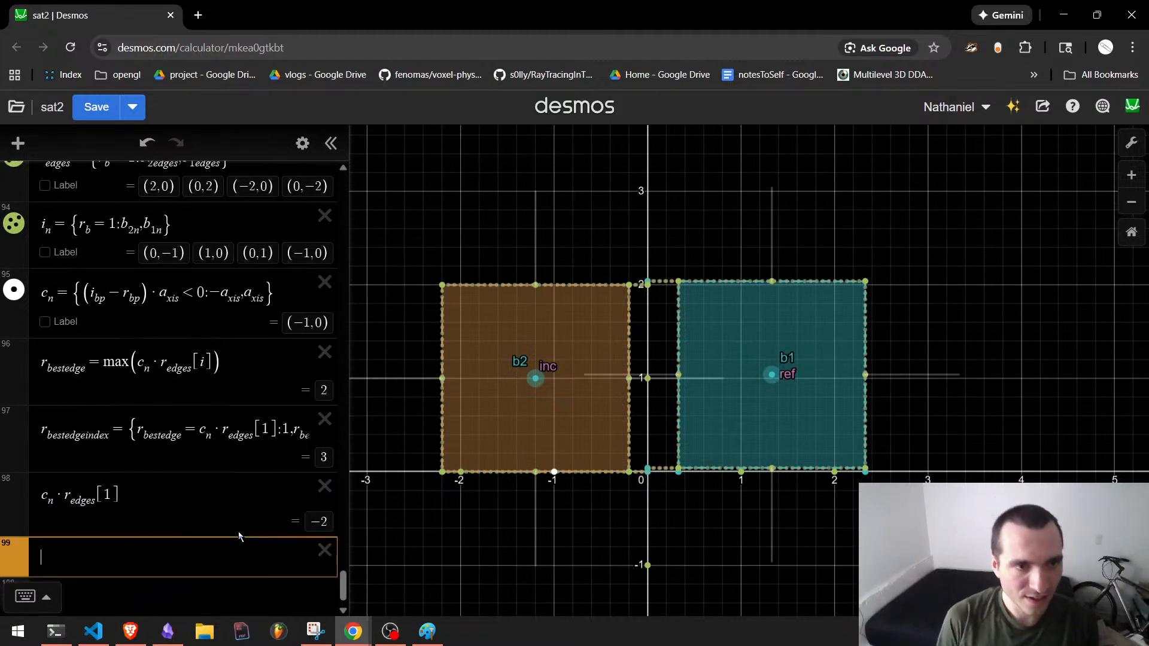
text(r_edge)
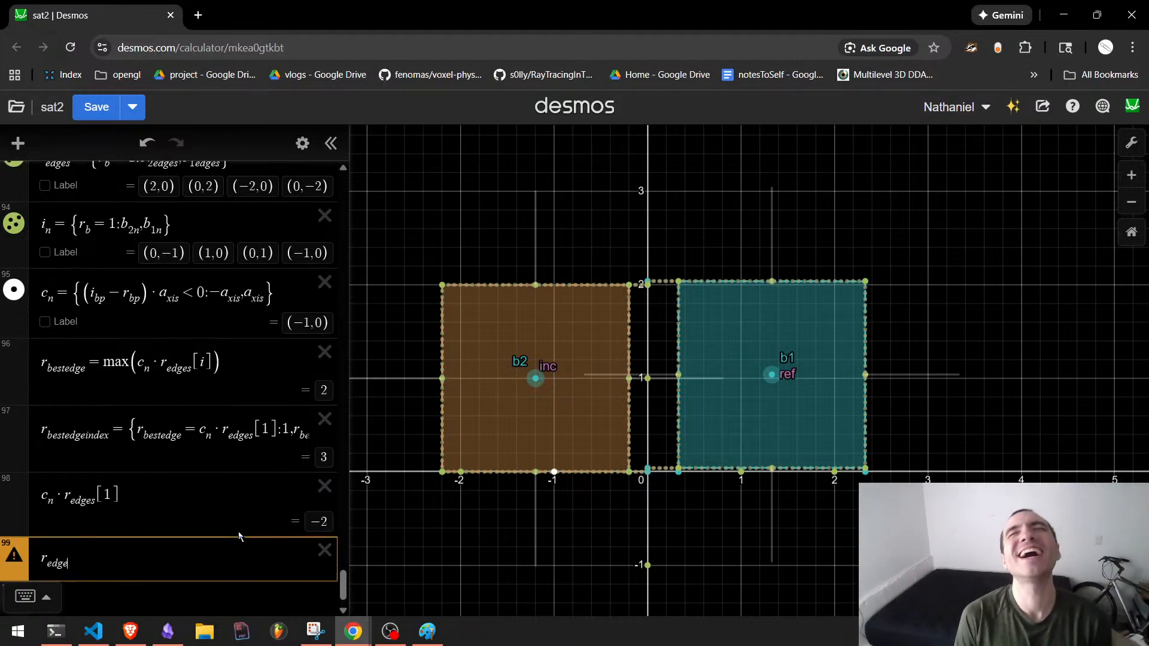
key(BackSpace)
key(BackSpace)
key(BackSpace)
key(BackSpace)
key(BackSpace)
key(BackSpace)
key(BackSpace)
key(BackSpace)
key(BackSpace)
key(BackSpace)
key(BackSpace)
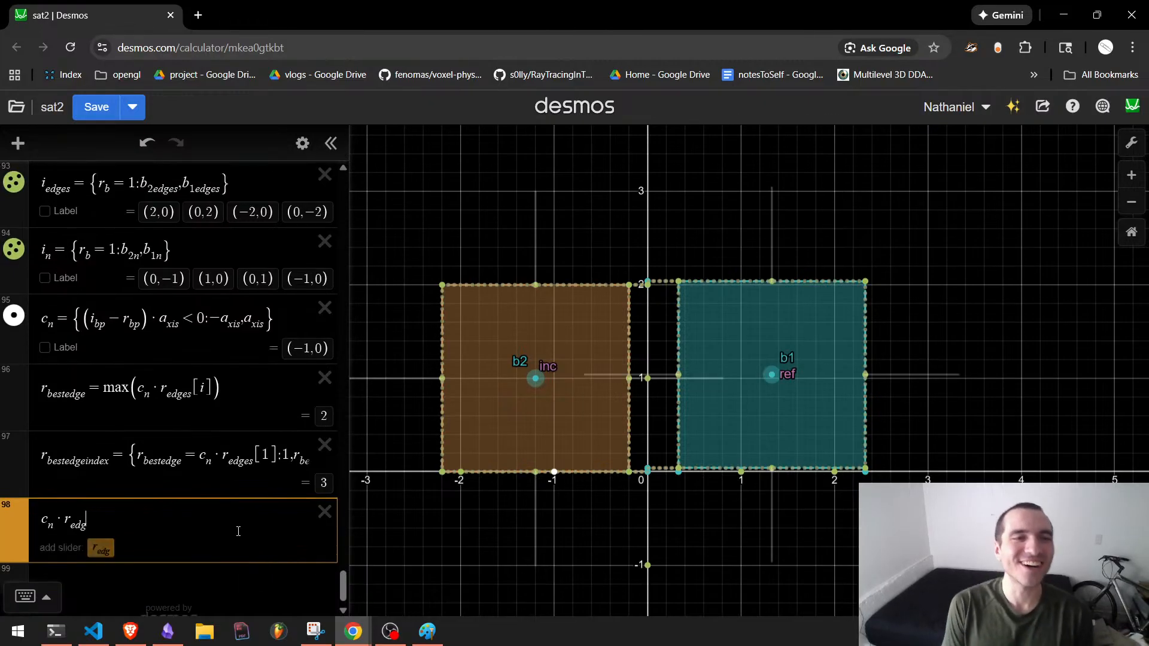
key(BackSpace)
key(BackSpace)
key(BackSpace)
key(BackSpace)
key(BackSpace)
key(BackSpace)
key(BackSpace)
key(BackSpace)
key(BackSpace)
key(BackSpace)
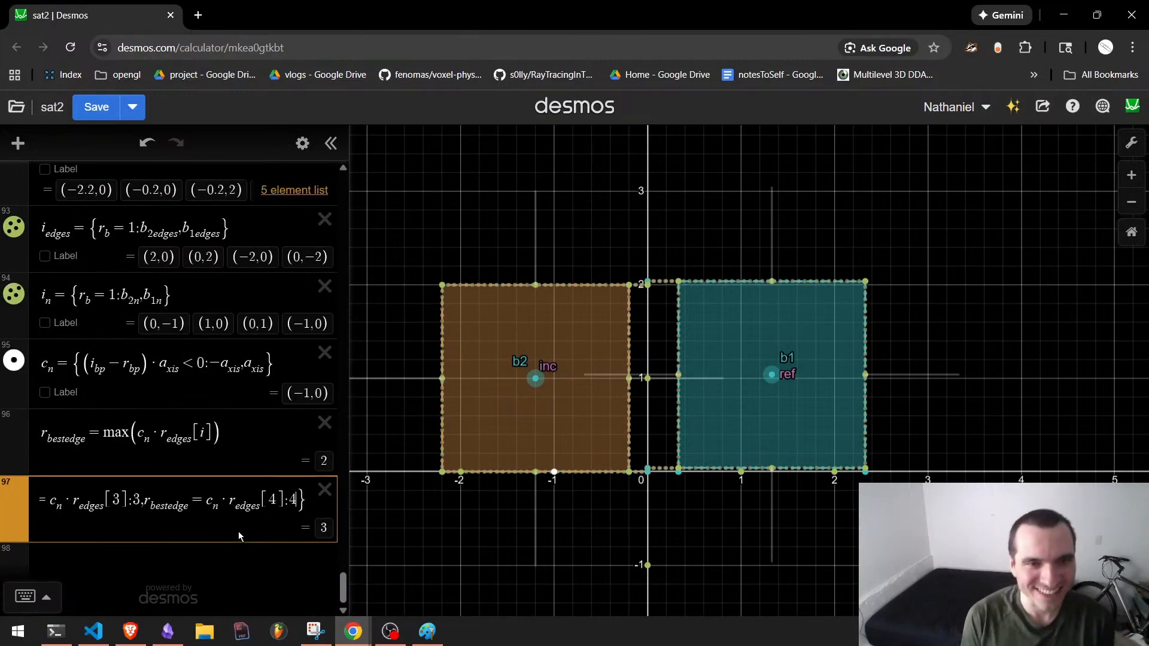
Change r_bestedge to max(c_n · r_n[i]) by replacing r_edges with r_n.
key(Left)
key(Left)
key(Left)
key(Left)
key(Left)
key(Left)
key(Left)
key(Left)
key(Left)
key(Left)
key(Left)
key(Left)
key(Left)
key(Left)
key(Left)
key(Left)
key(Left)
key(Left)
key(Left)
key(Left)
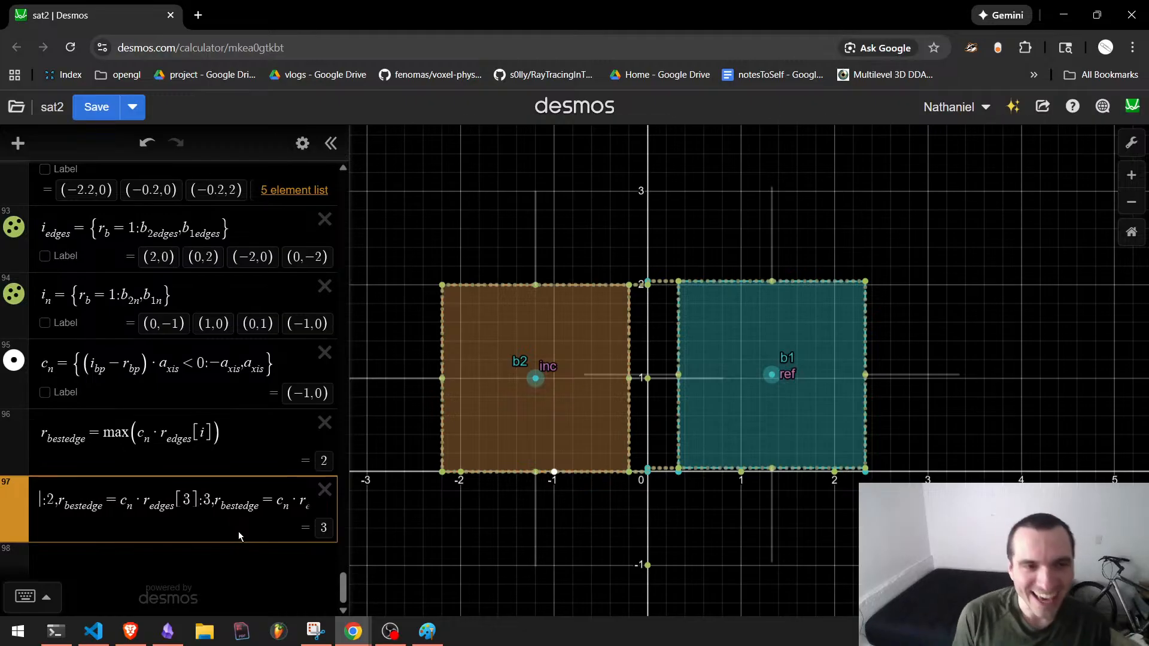
key(Left)
key(Left)
key(Left)
key(Left)
key(Left)
key(Left)
key(Left)
key(Left)
key(Left)
key(Left)
key(Left)
key(Left)
key(Left)
key(Left)
key(Left)
key(Left)
key(Left)
key(Left)
key(Left)
key(Left)
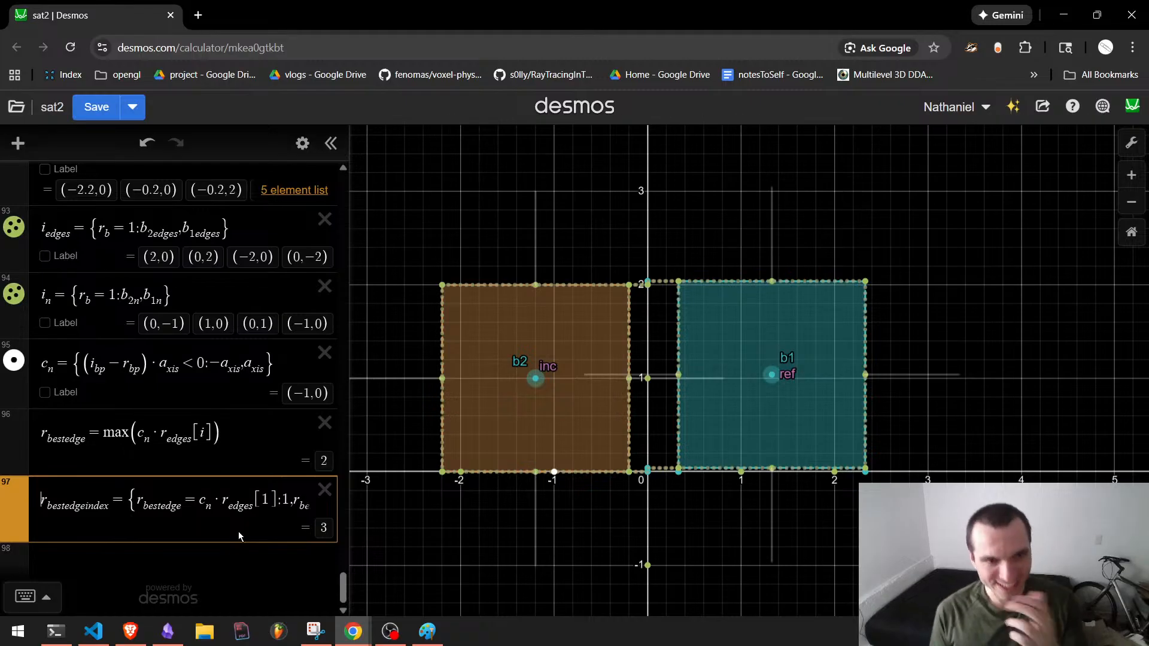
key(Up)
key(Left)
key(Left)
key(Left)
key(Left)
key(Left)
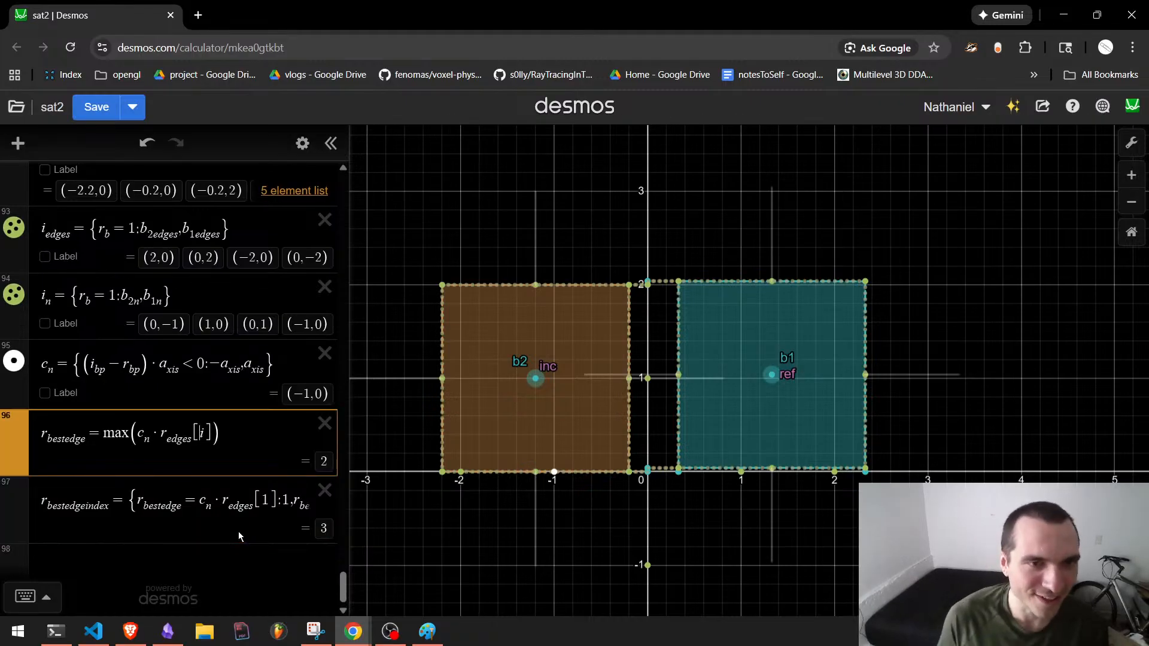
key(BackSpace)
key(BackSpace)
key(BackSpace)
key(BackSpace)
key(BackSpace)
text(n)
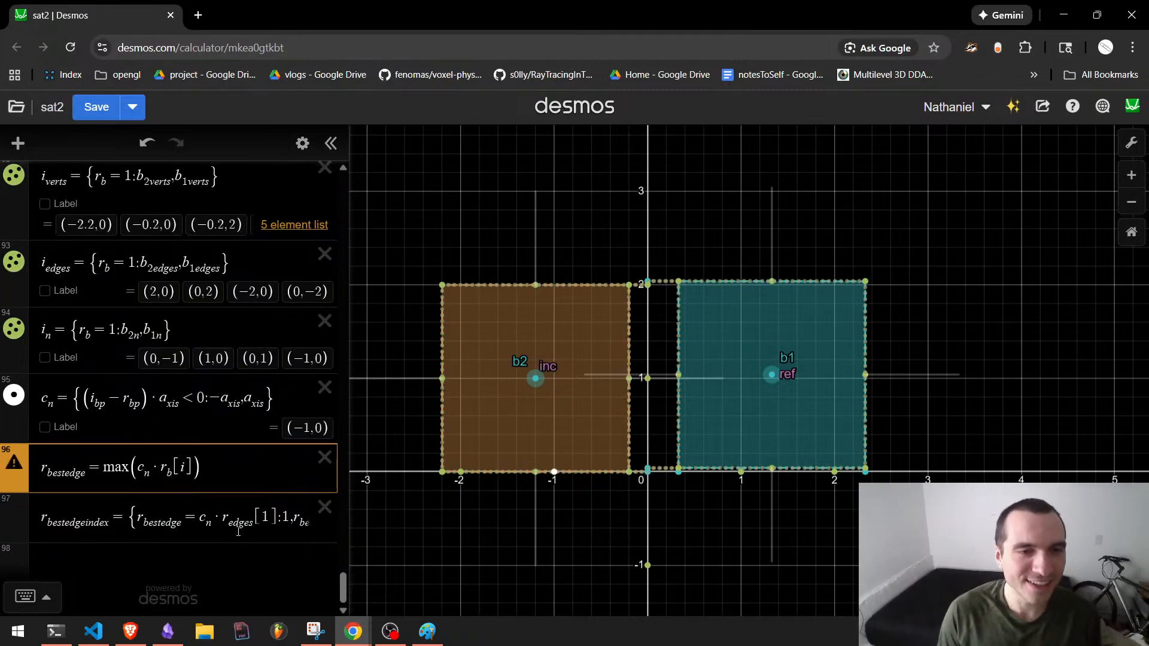
Replace r_edges[4] with r_n[4] in the fourth branch of the r_bestedgeindex piecewise expression.
key(Down)
key(Left)
key(Left)
key(Left)
key(Left)
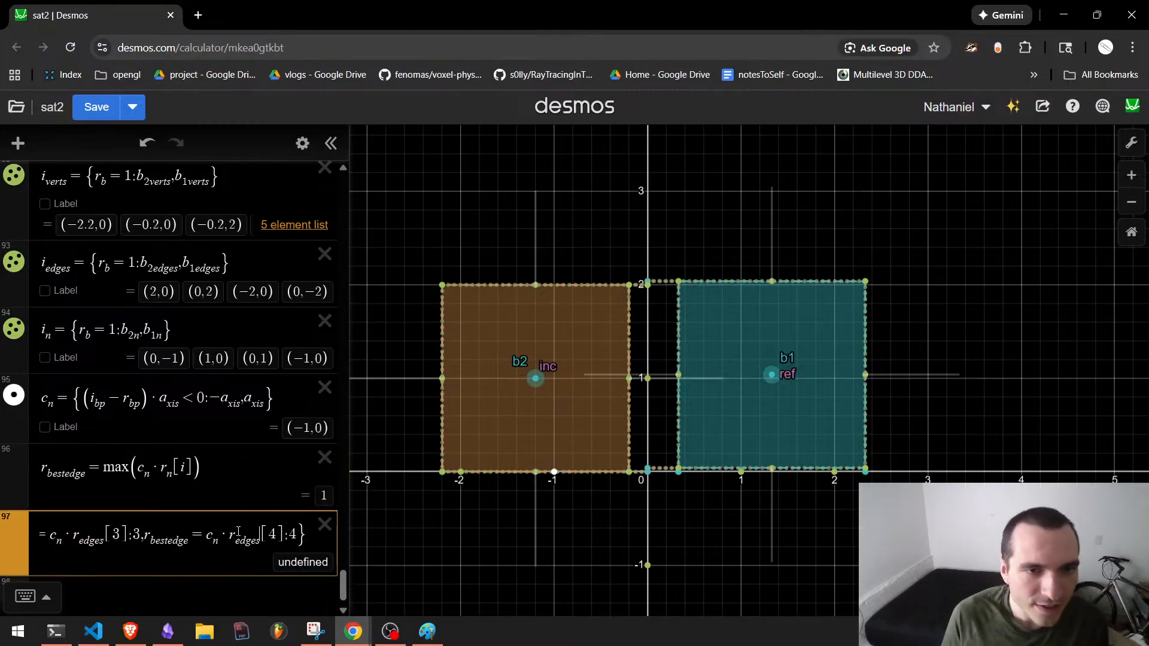
key(Left)
key(Left)
key(BackSpace)
key(BackSpace)
key(BackSpace)
key(BackSpace)
key(BackSpace)
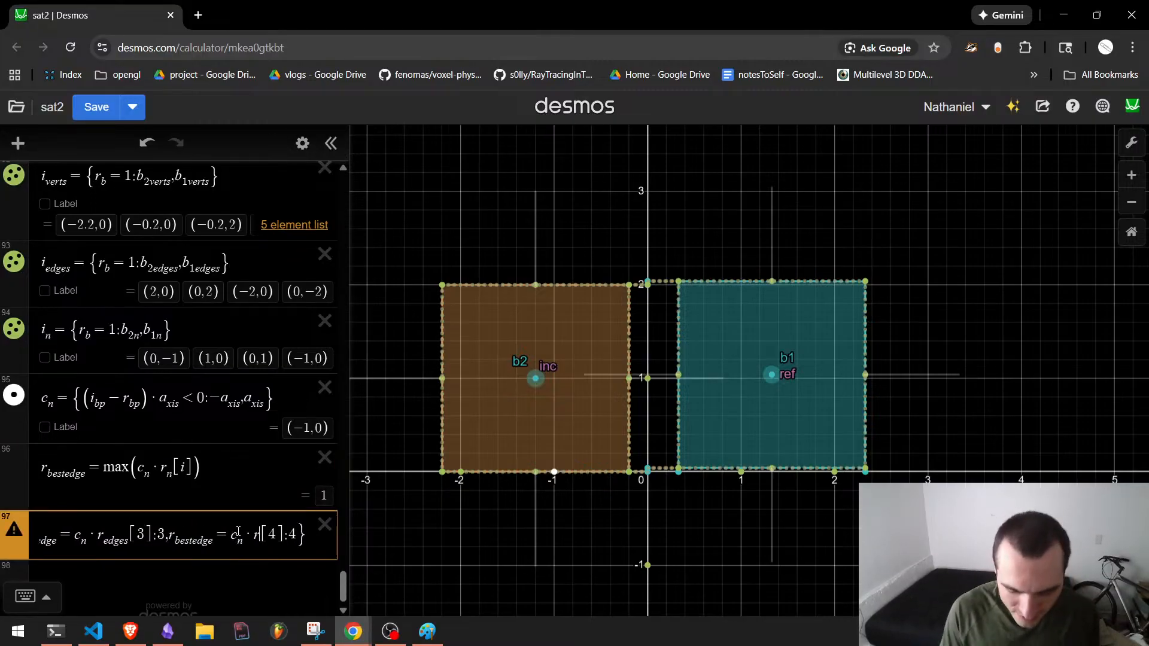
text(n)
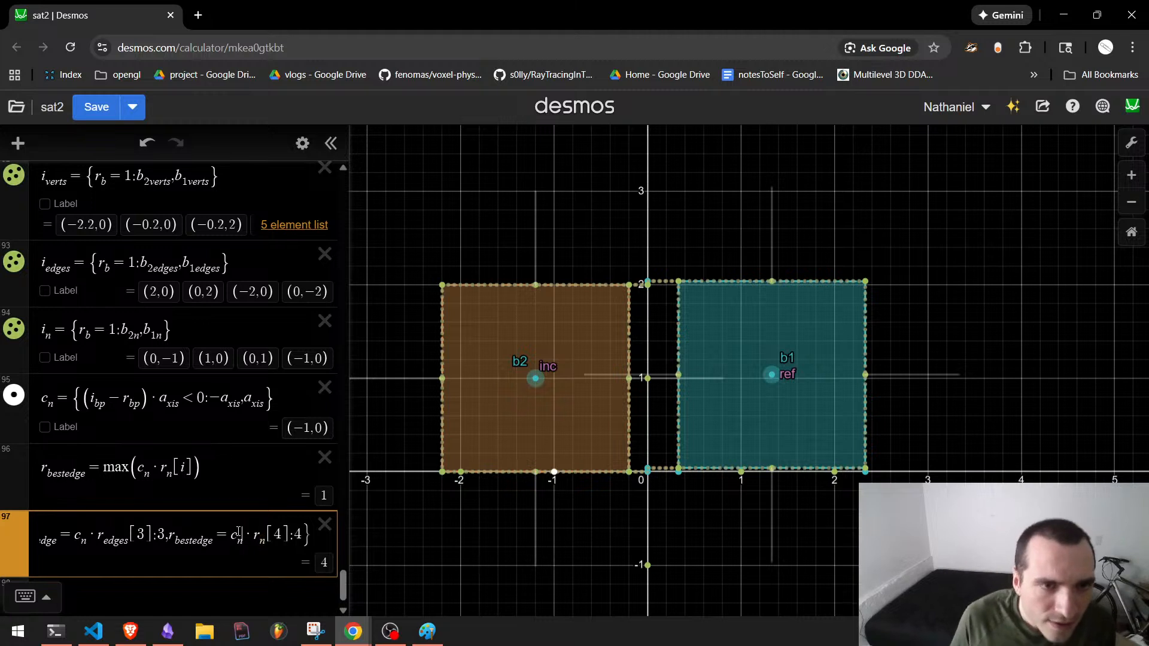
Replace r_edges[3] with r_n[3] in the third branch of r_bestedgeindex.
key(Left)
key(Left)
key(Left)
key(Left)
key(Left)
key(Left)
key(Left)
key(Left)
key(Left)
key(Left)
key(Left)
key(Left)
key(Left)
key(Left)
key(Left)
key(Left)
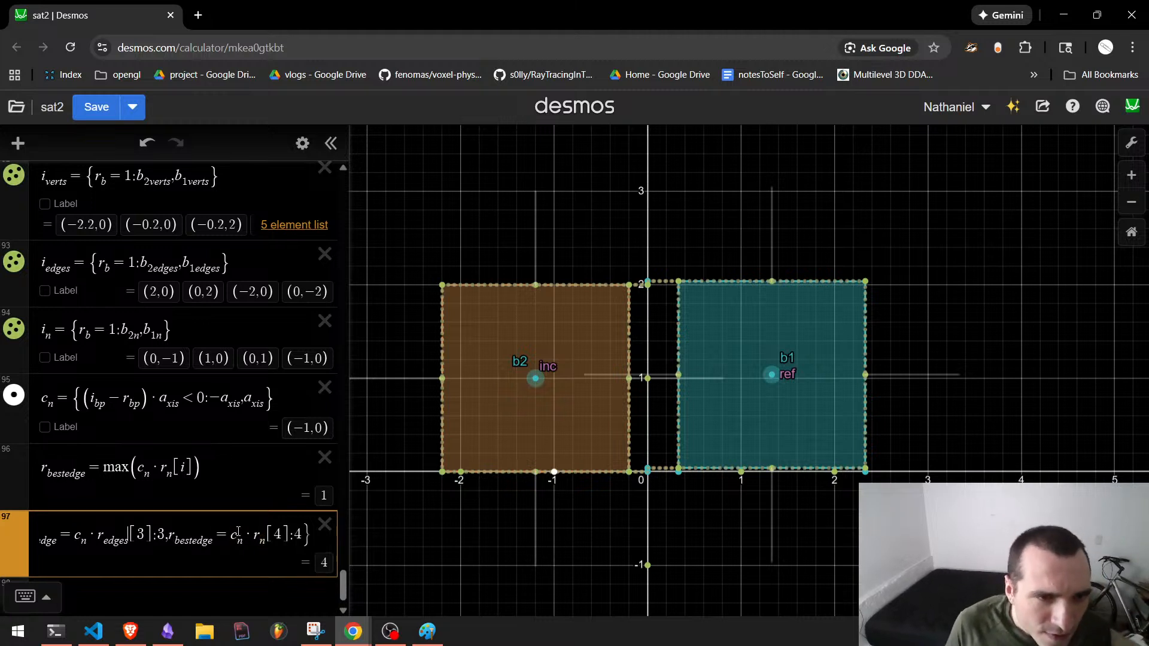
key(Left)
key(Left)
key(Left)
key(Left)
key(Left)
key(Left)
key(Left)
key(BackSpace)
key(BackSpace)
key(BackSpace)
key(BackSpace)
key(BackSpace)
text(n)
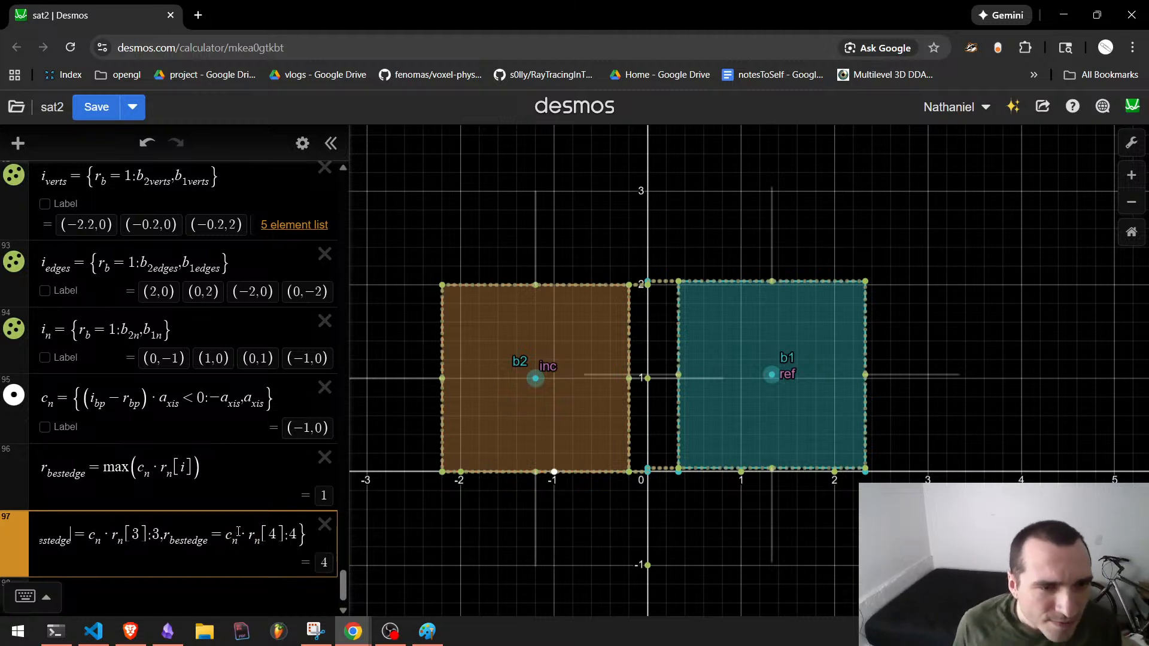
Replace r_edges[2] with r_n[2] in the second branch of r_bestedgeindex.
key(Left)
key(Left)
key(Left)
key(Left)
key(Left)
key(Left)
key(Left)
key(Left)
key(Left)
key(Left)
key(Left)
key(Left)
key(Left)
key(Left)
key(Left)
key(Left)
key(Left)
key(Left)
key(Left)
key(Left)
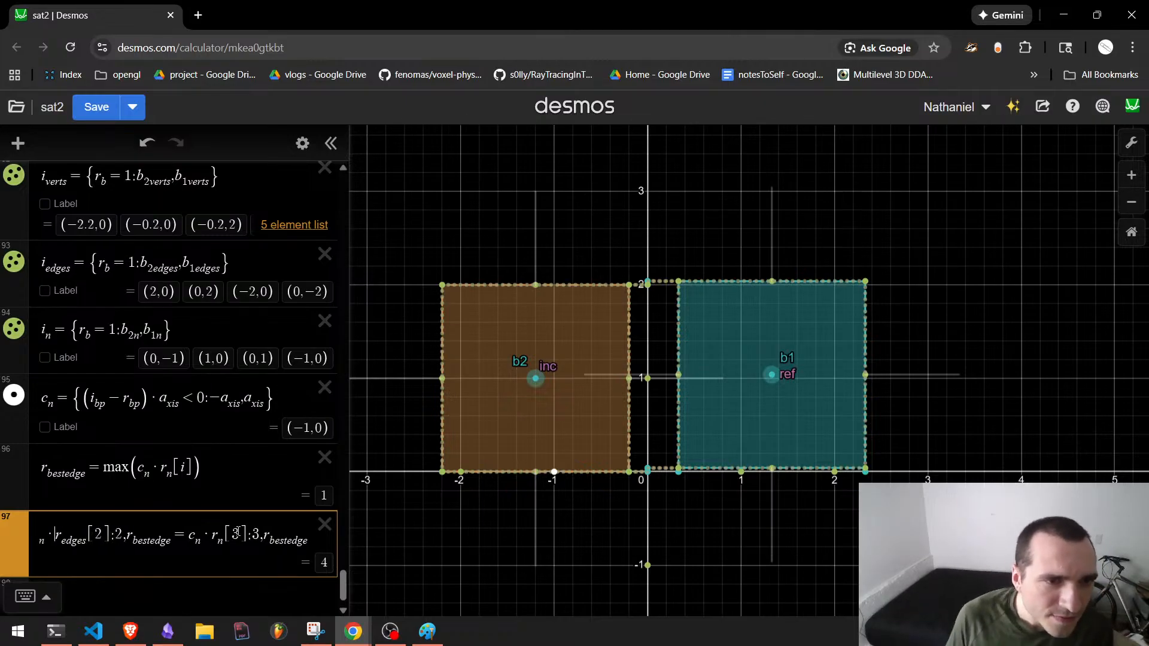
key(Right)
key(Right)
key(Right)
key(Right)
key(Right)
key(Right)
key(Right)
key(shift+End)
key(Left)
key(Right)
key(Right)
key(Right)
key(Right)
key(Right)
key(Right)
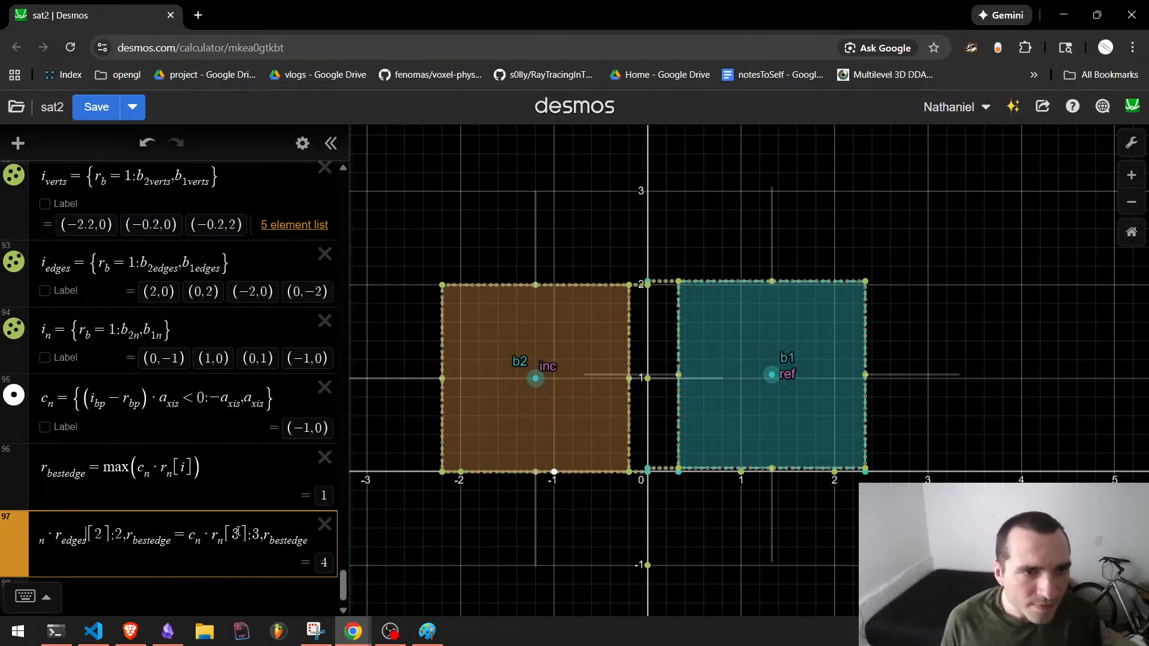
key(shift+Left)
key(shift+Left)
key(shift+Left)
key(shift+Left)
key(shift+Left)
text(n)
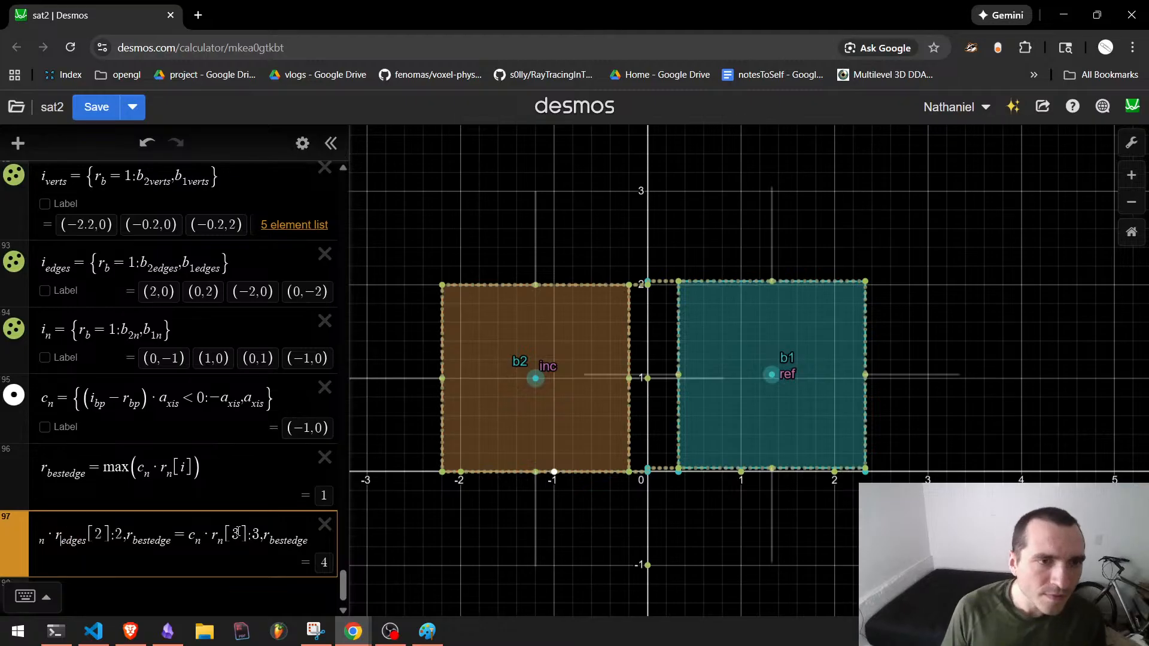
Replace r_edges[1] with r_n[1] in the first branch of r_bestedgeindex.
key(Left)
key(Left)
key(Left)
key(Left)
key(Left)
key(Left)
key(Left)
key(Left)
key(Left)
key(Left)
key(Left)
key(Left)
key(Left)
key(Left)
key(Left)
key(Left)
key(Left)
key(Left)
key(Left)
key(Left)
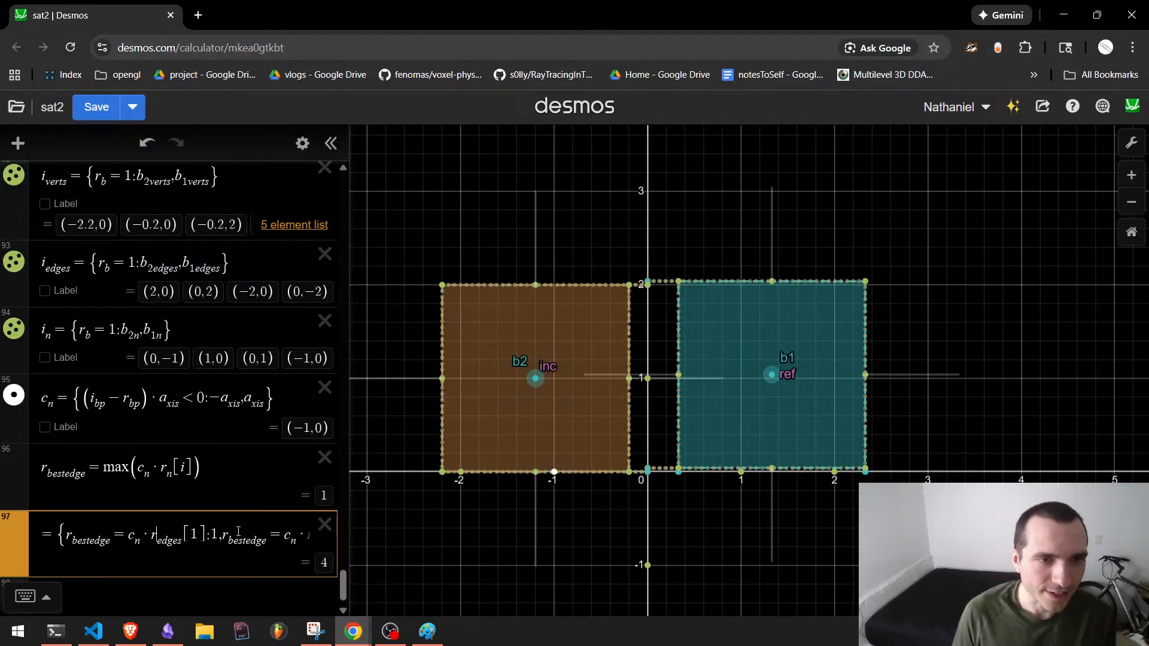
key(shift+Right)
key(shift+Right)
key(shift+Right)
key(shift+Right)
key(shift+Right)
text(n)
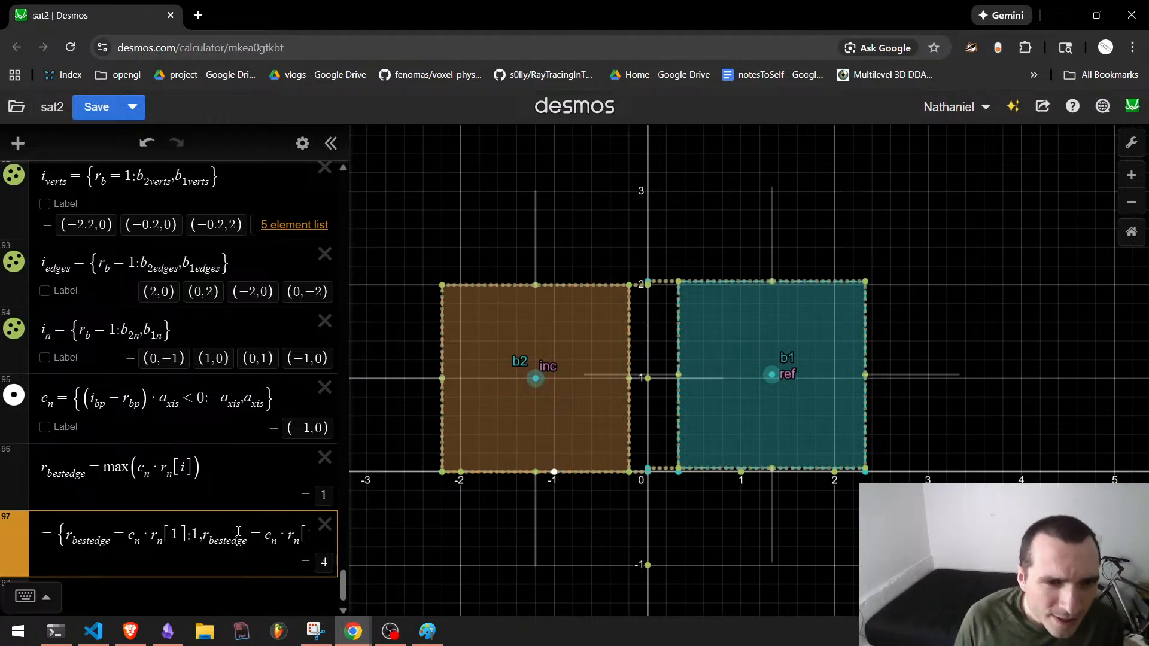
Review the edited branches of r_bestedgeindex, checking that each condition compares r_bestedge with c_n · r_n.
key(Right)
key(Right)
key(Right)
key(Right)
key(Right)
key(Right)
key(Right)
key(Right)
key(Right)
key(Right)
key(Right)
key(Right)
key(Right)
key(Right)
key(Right)
key(Right)
key(Right)
key(Right)
key(Right)
key(Right)
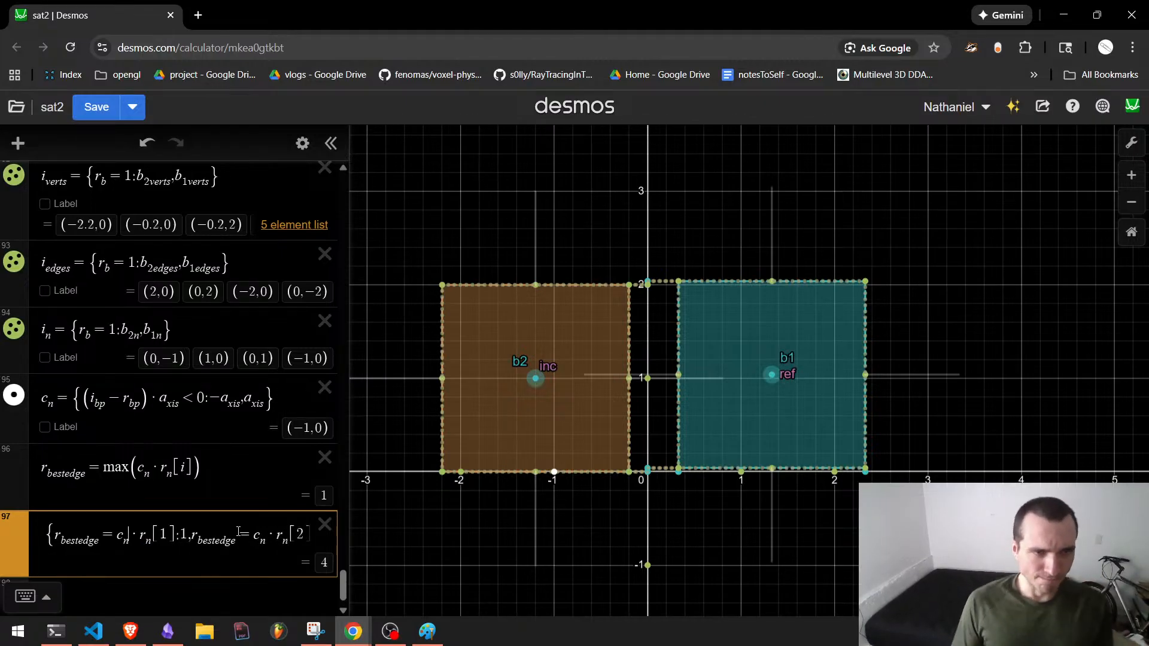
key(Home)
key(Right)
key(Right)
key(Right)
key(Right)
key(Right)
key(Right)
key(Right)
key(Right)
key(Right)
key(Right)
key(Right)
key(Right)
key(Right)
key(Right)
key(Right)
key(Right)
key(Right)
key(Right)
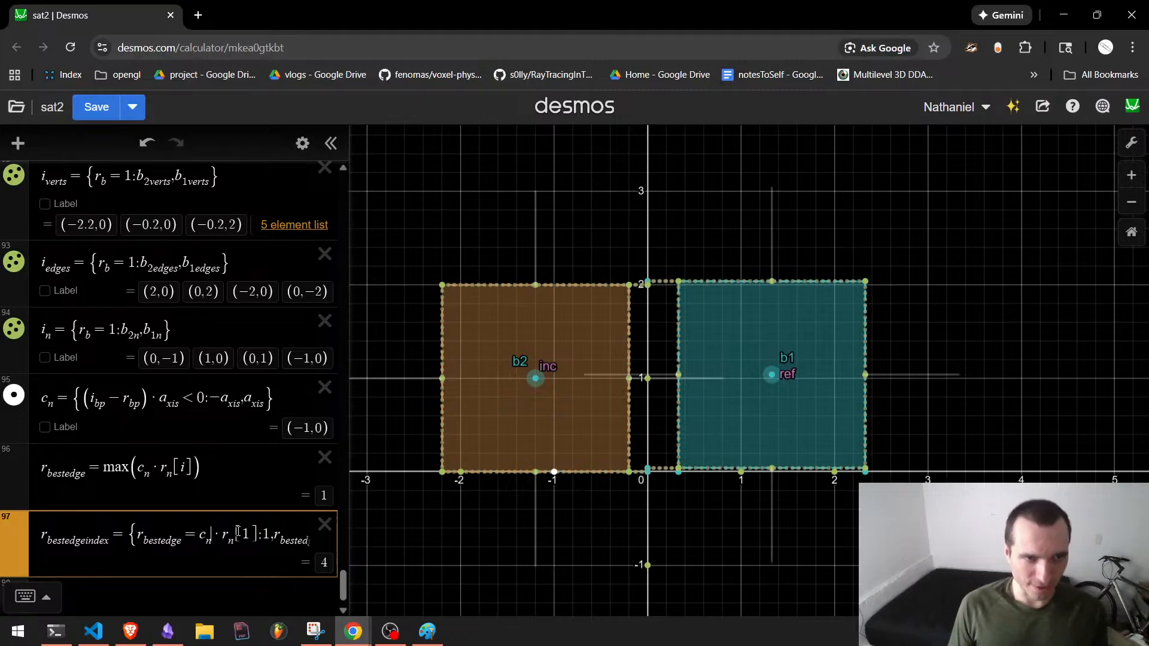
Define r_edge = r_edges[r_bestedgeindex] in a new expression below r_bestedgeindex.
key(Return)
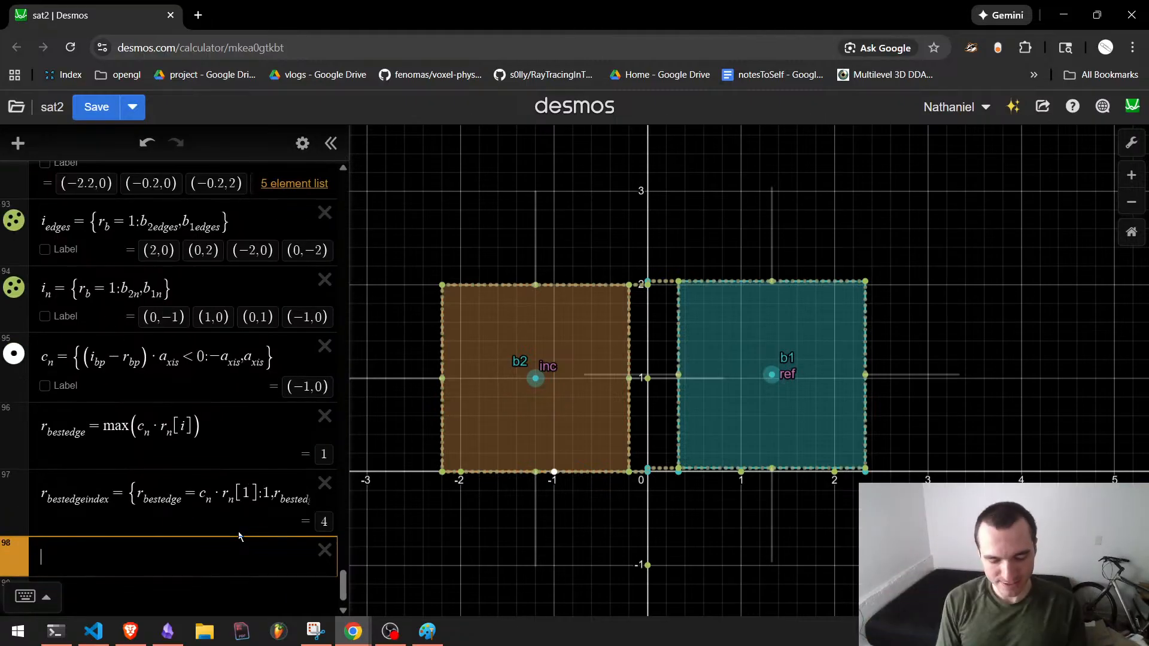
text(r_edge=)
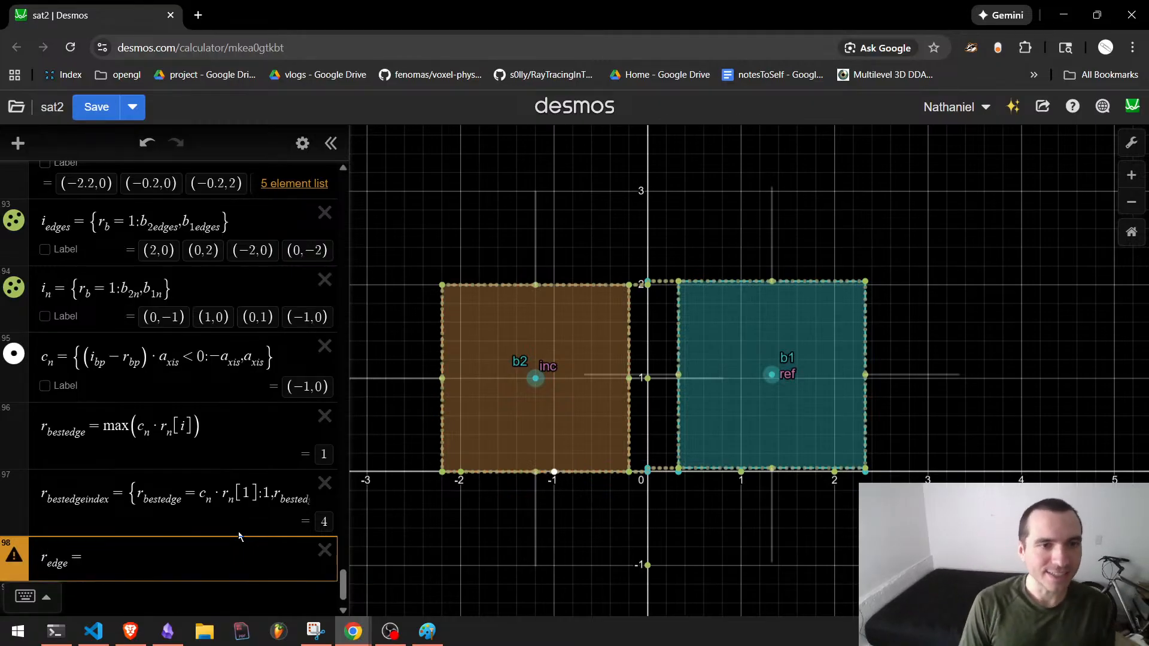
text(r_ed)
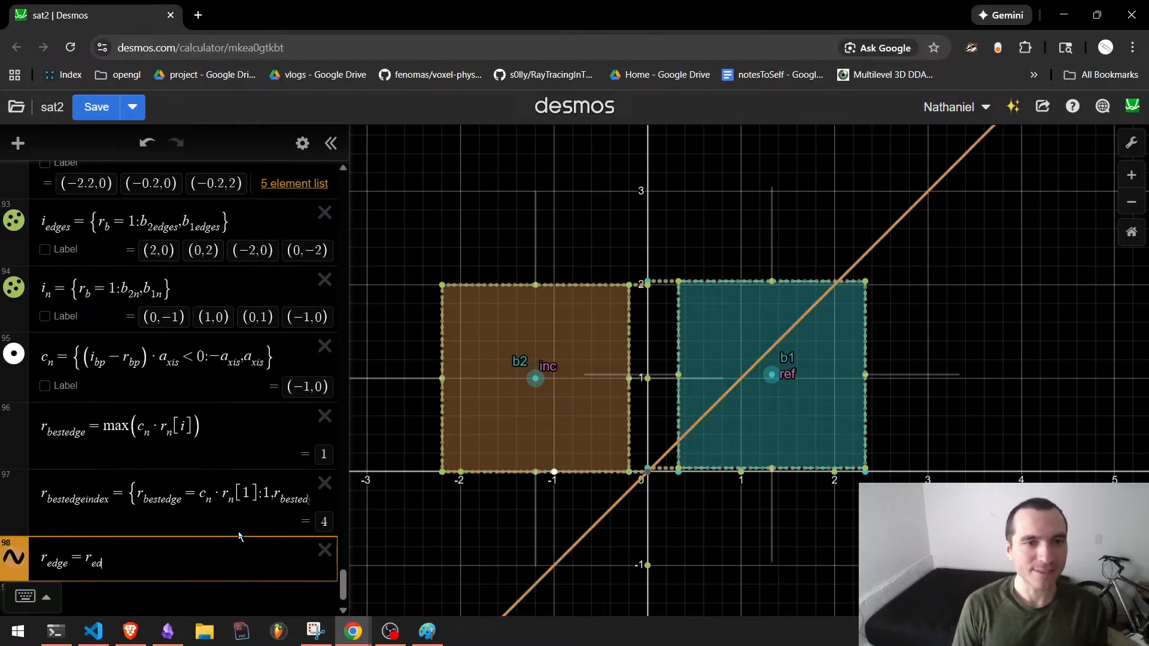
text(ges[r_bested)
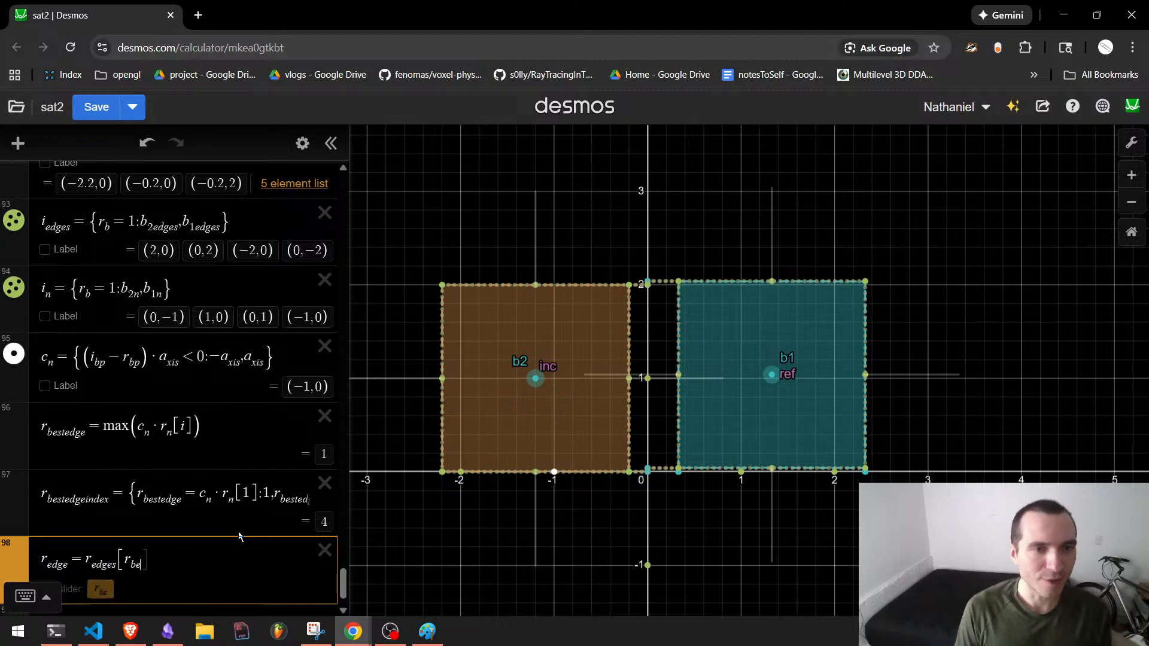
text(geindex)
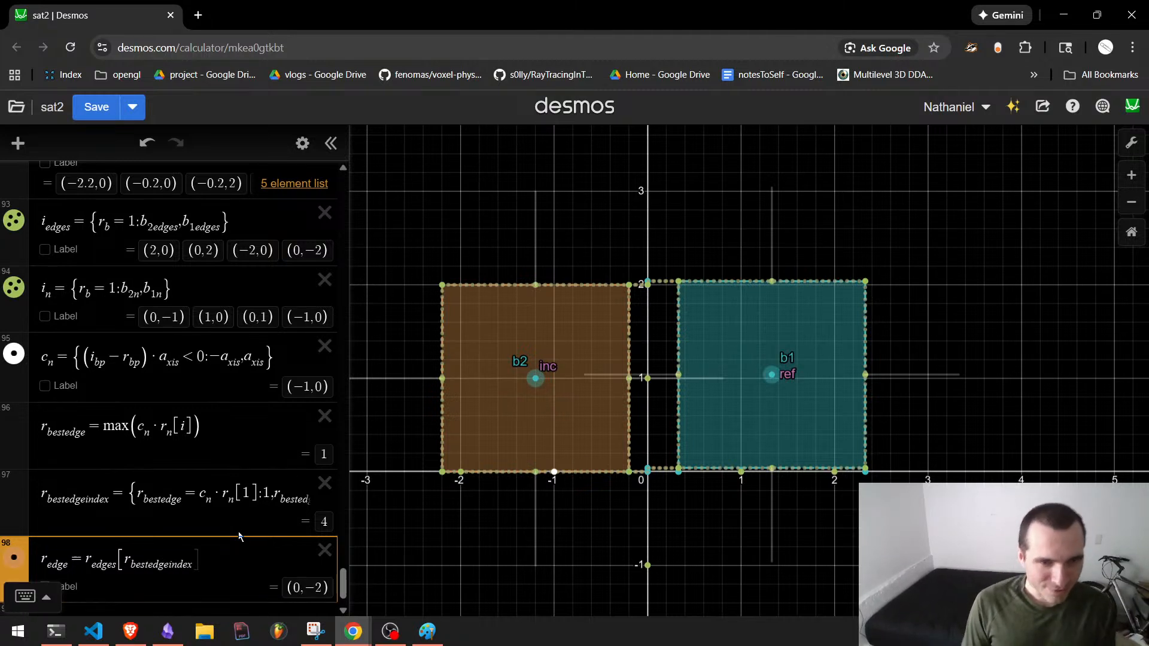
key(Return)
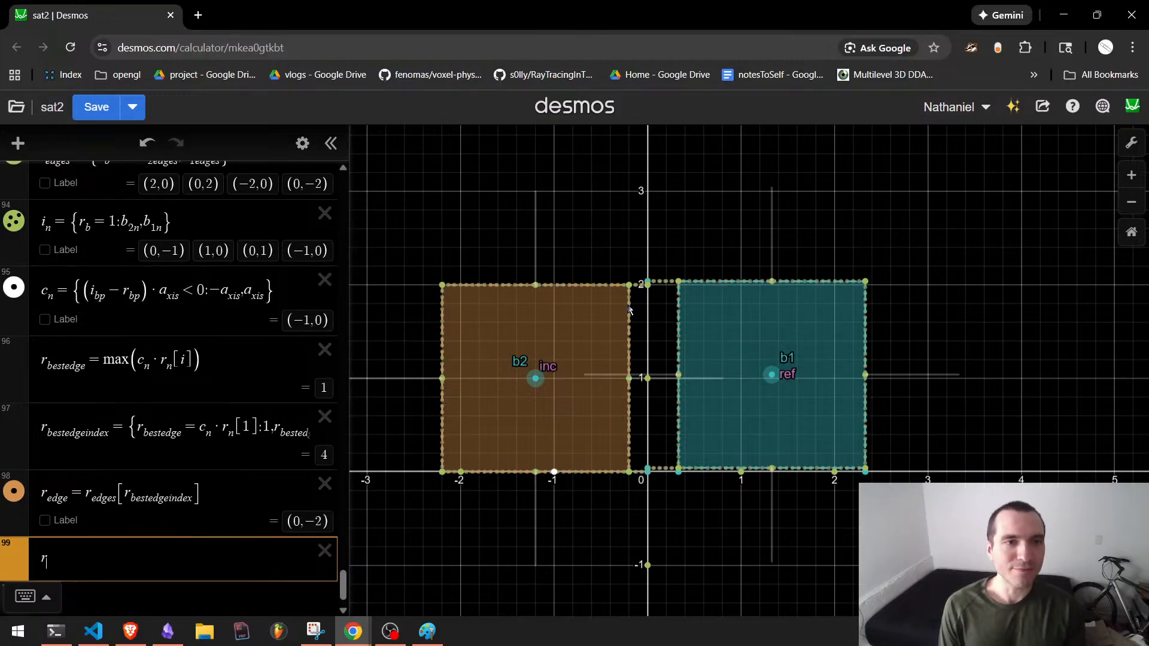
Define r_vert = r_verts[r_bestedgeindex] in the expression below r_edge.
text(_vert = )
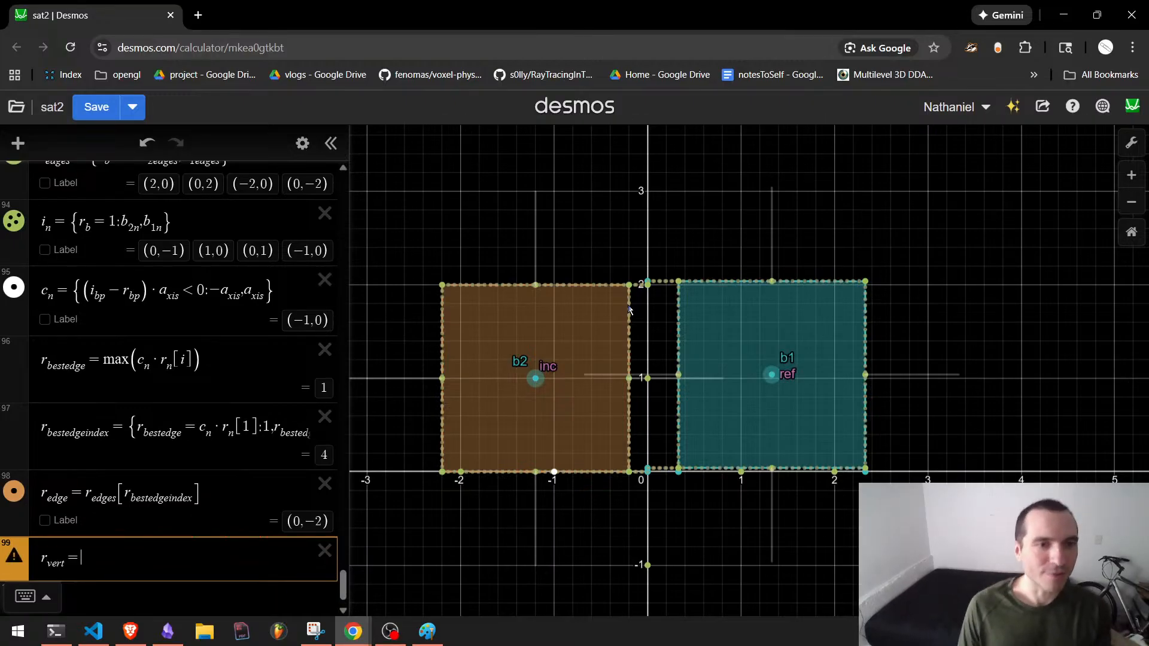
text(r_verts)
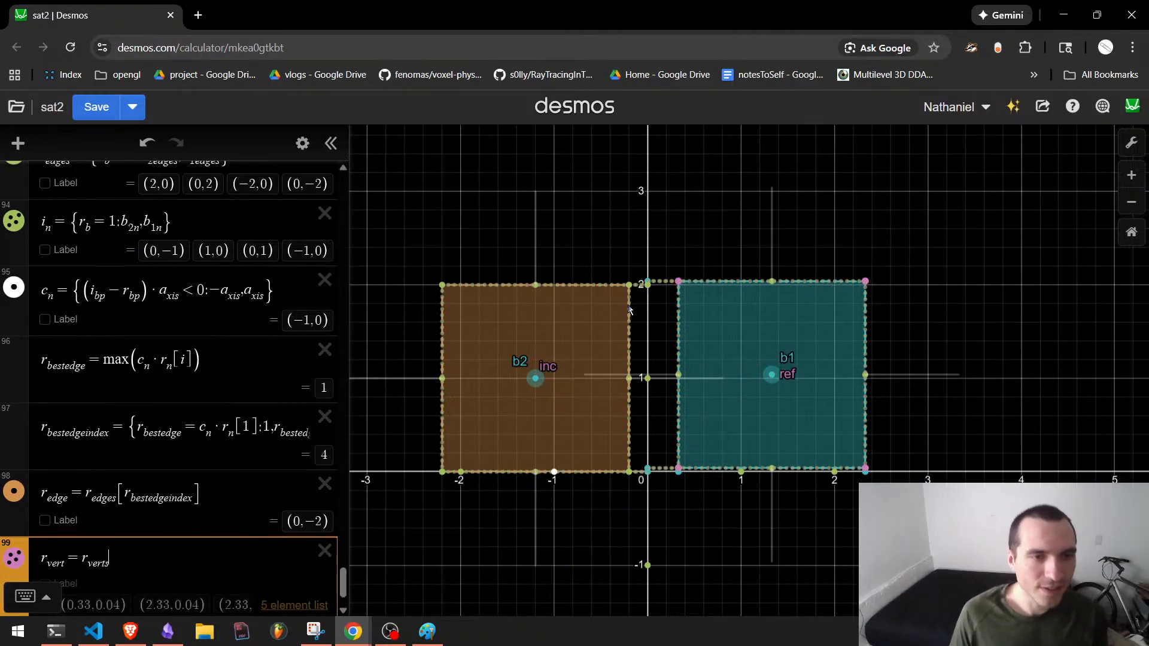
text([r_be)
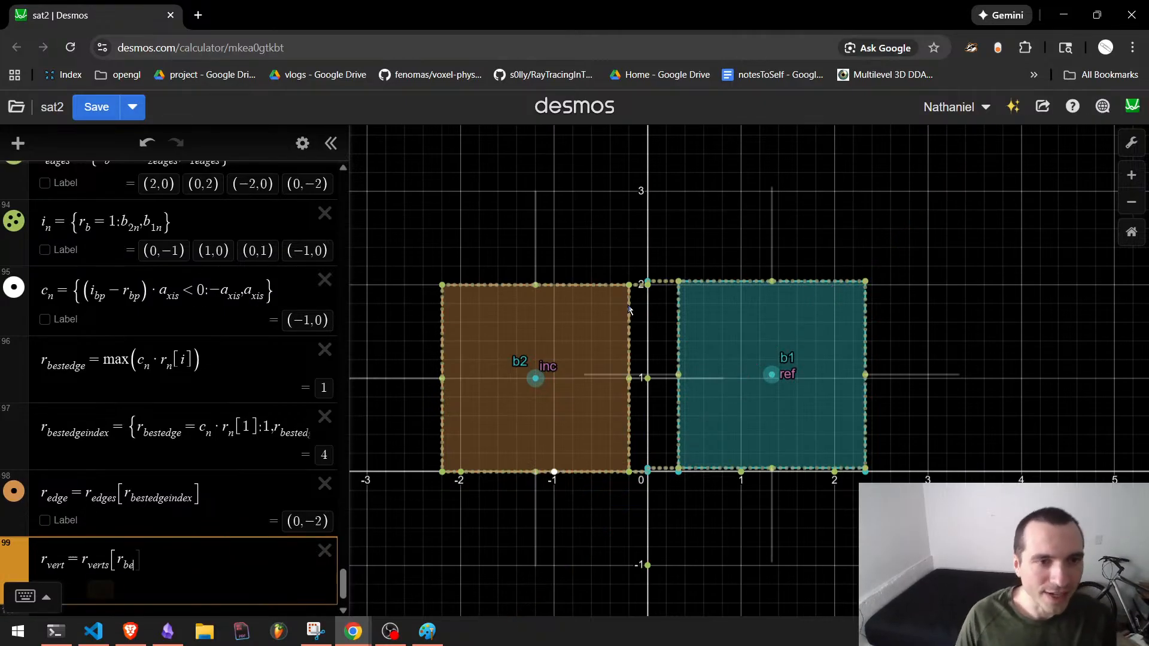
text(stedgeindex)
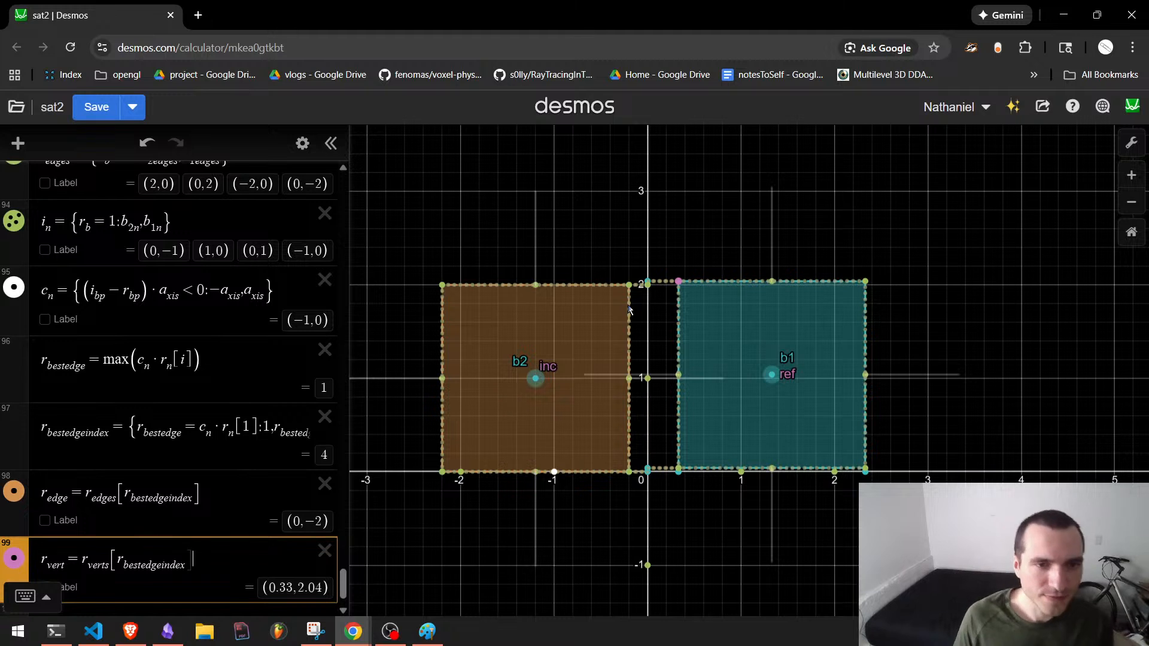
key(Return)
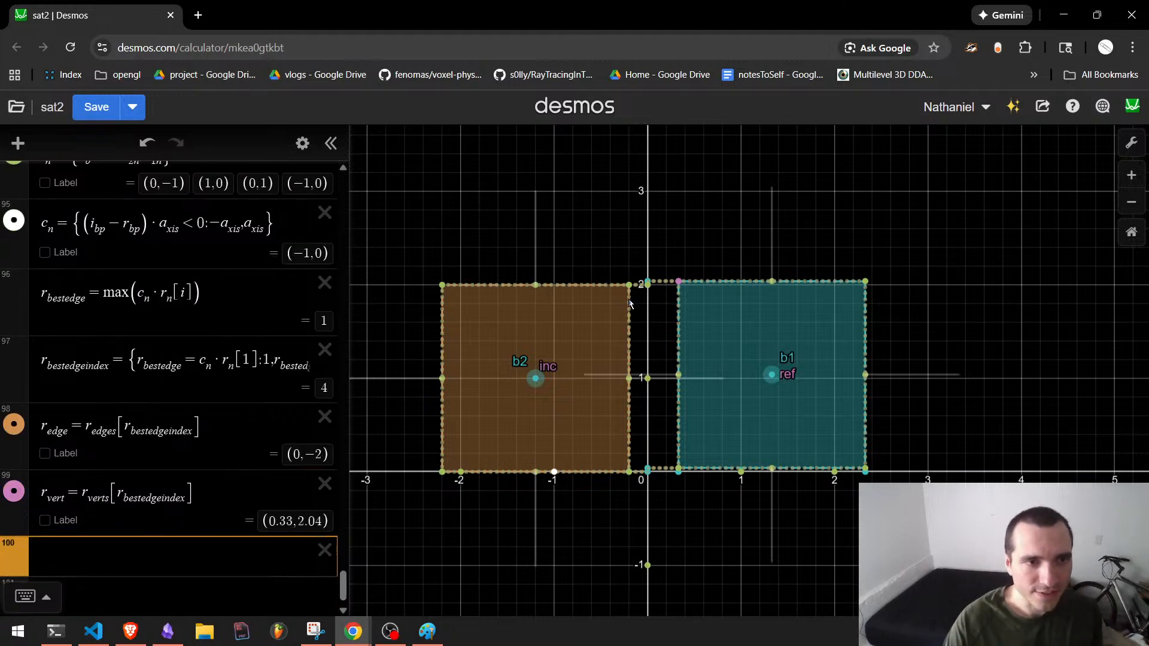
Turn on the label for the r_vert point and set its text to rvert.
click(44, 520)
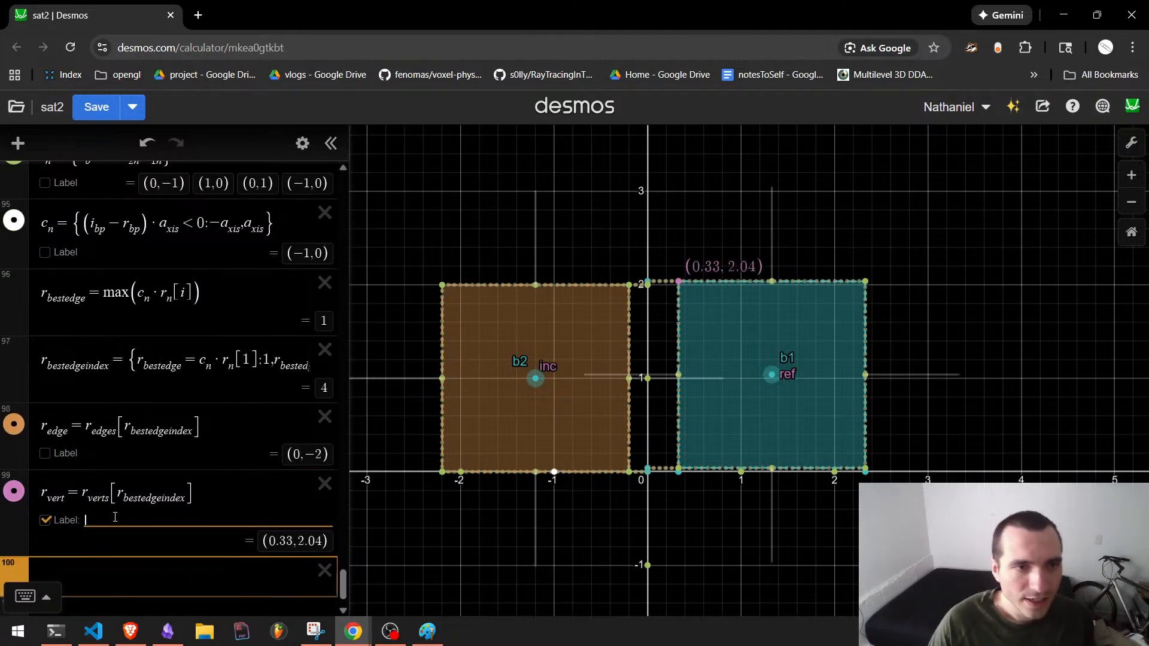
text(rvert)
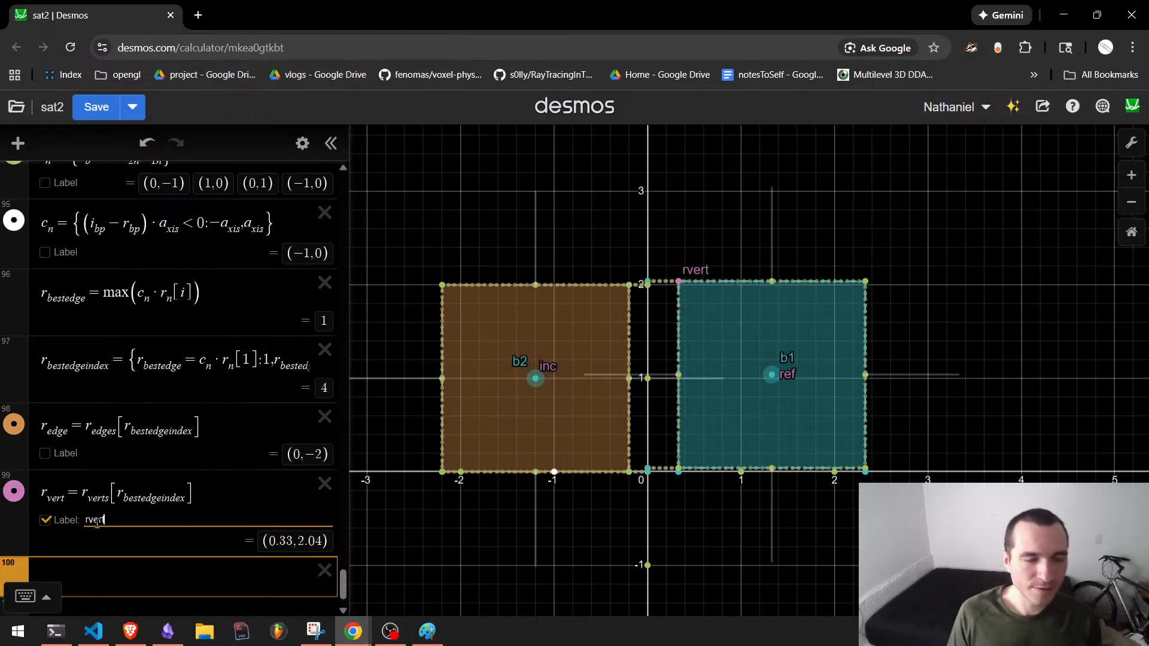
Draw the reference edge with f_drawline(r_vert, r_vert + r_edge, t) in the empty expression below r_vert.
click(173, 576)
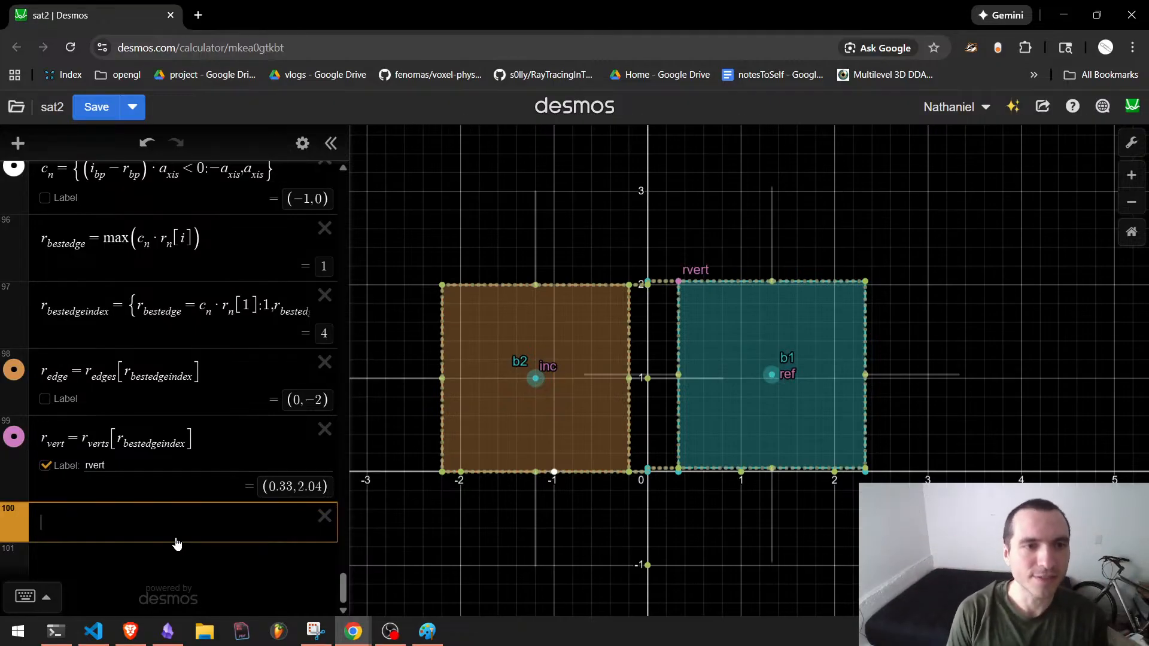
text(f_drawline))
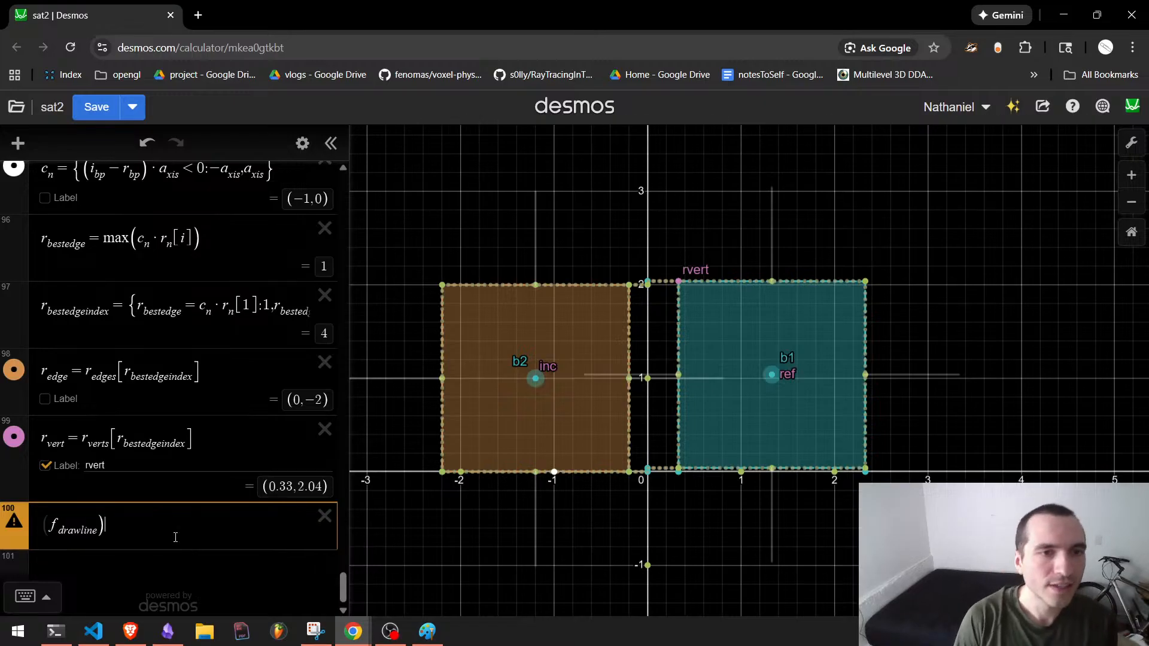
key(BackSpace)
text((r_vert)
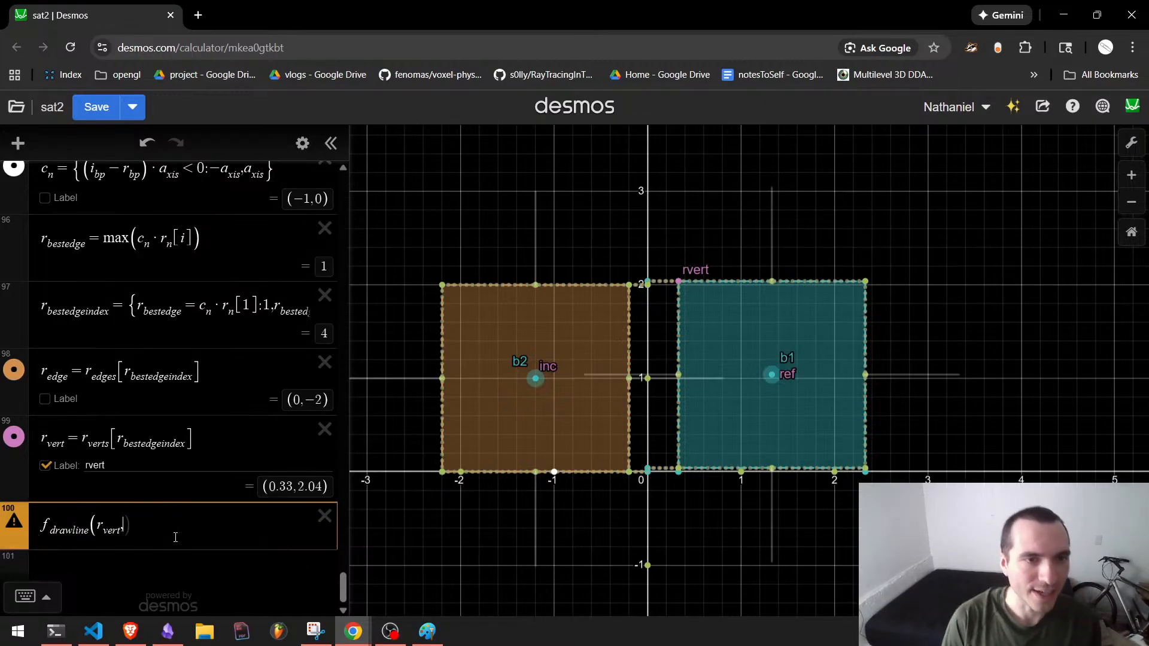
text(,r_vert+)
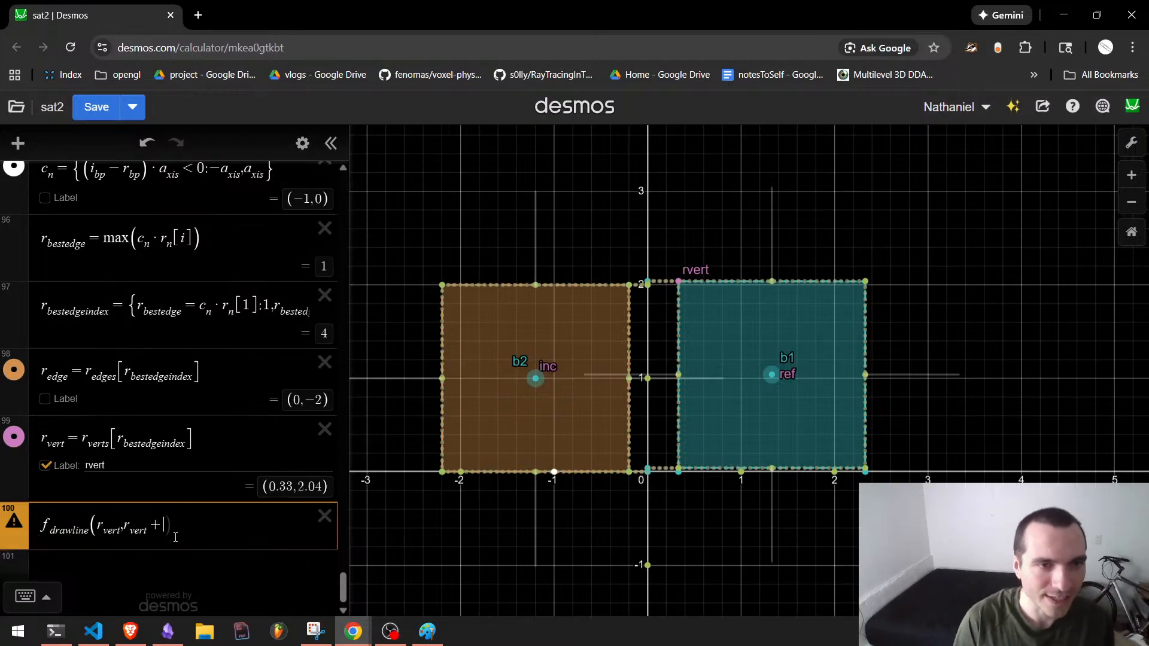
text(r_edge)
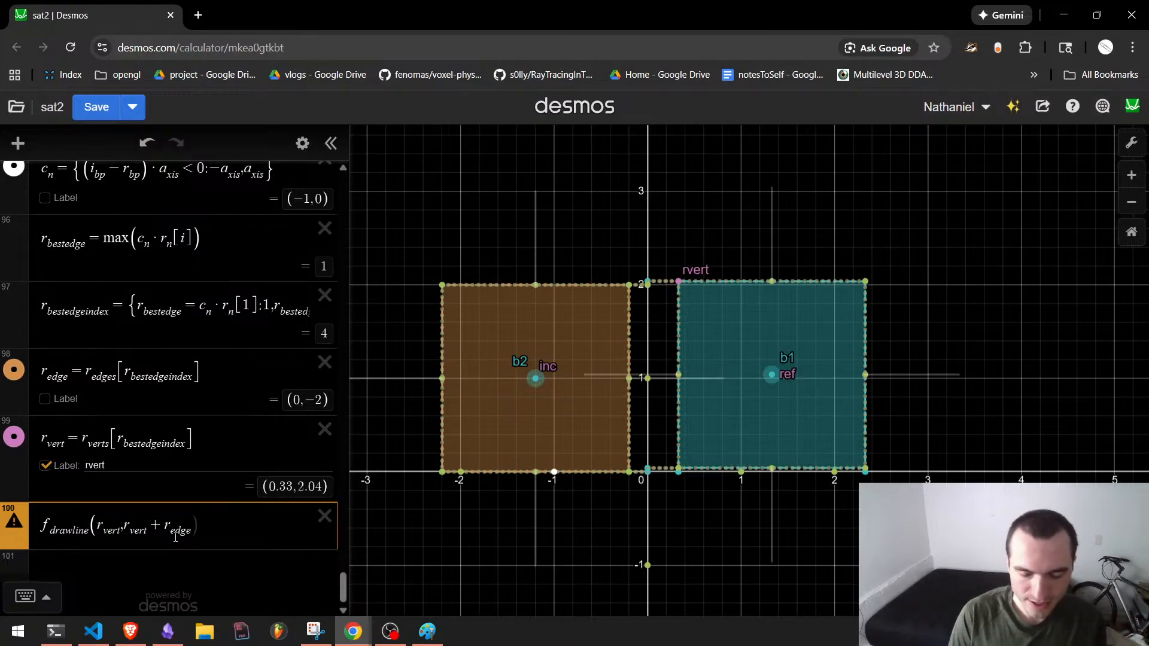
text(,t)
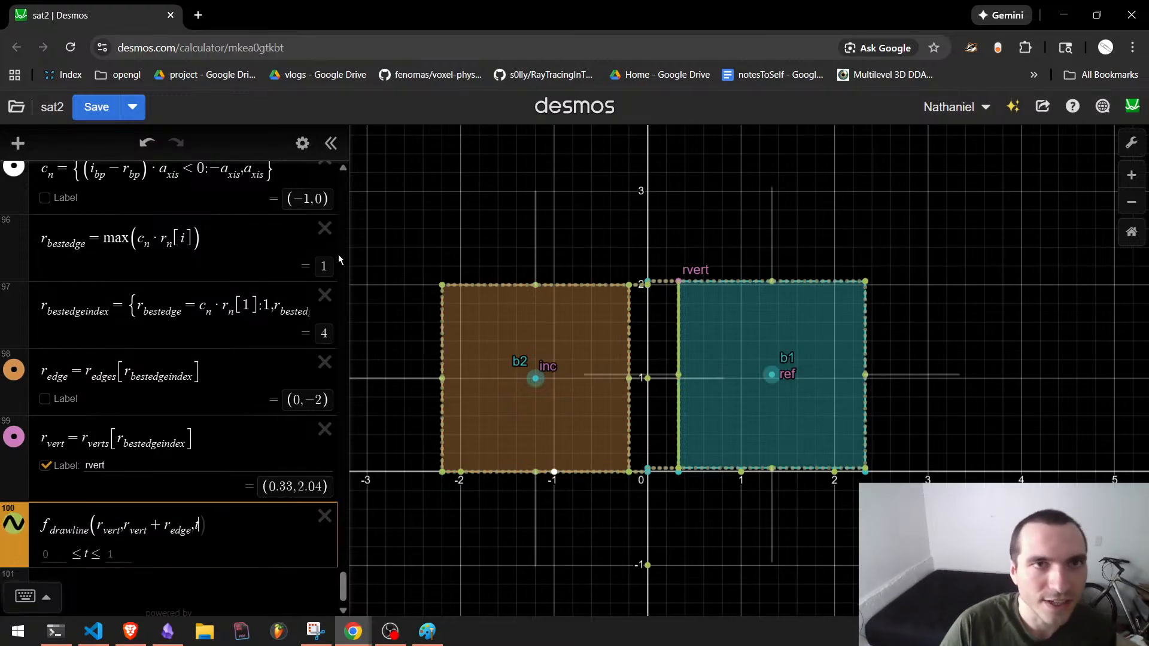
Change the colour of the new f_drawline segment to the same pink as the r_vert point.
click(302, 143)
click(14, 497)
click(102, 534)
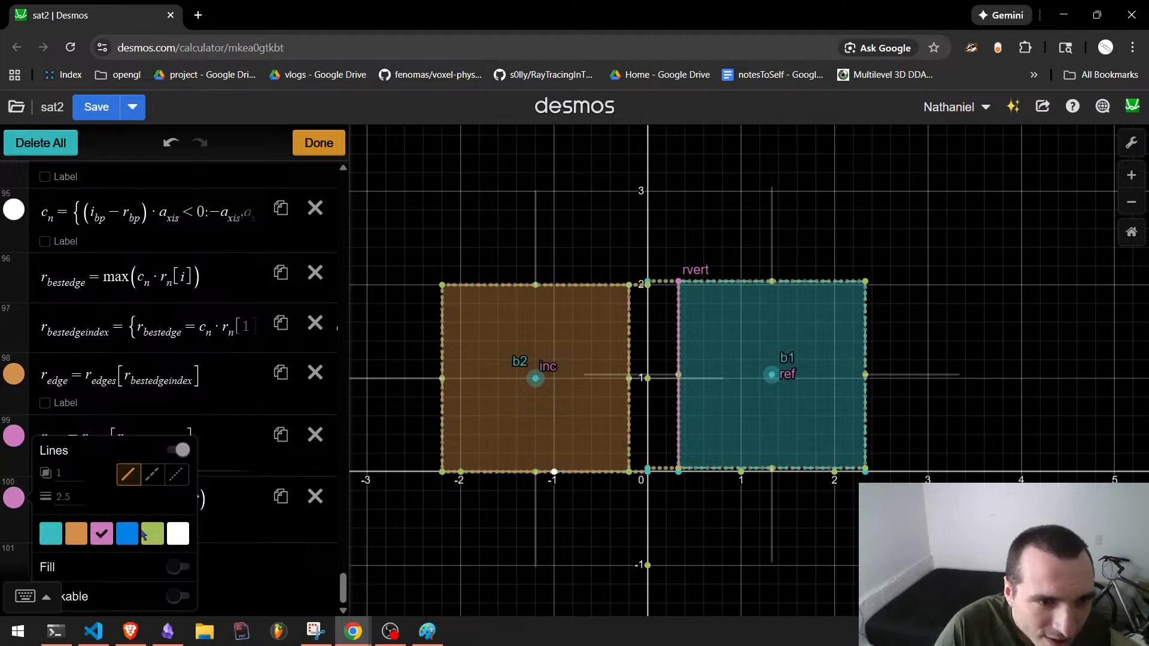
click(682, 379)
Slide box b1 against b2 and away again to check which edge the pink line marks.
scroll(682, 379, up, 3)
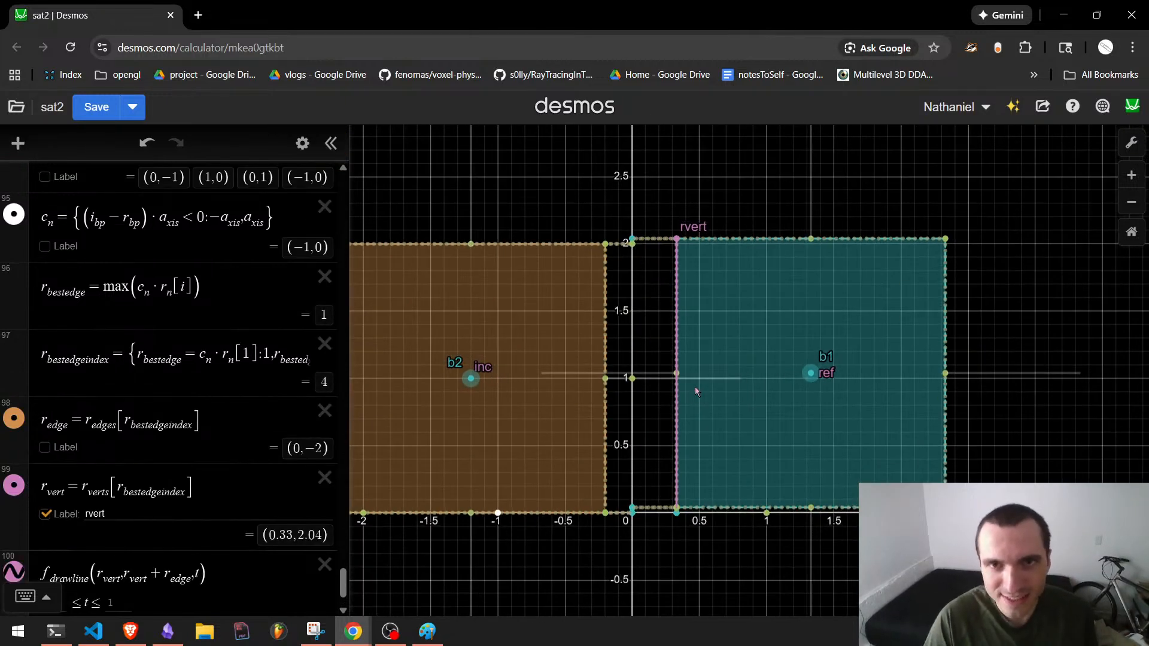
scroll(655, 428, down, 5)
scroll(666, 419, up, 2)
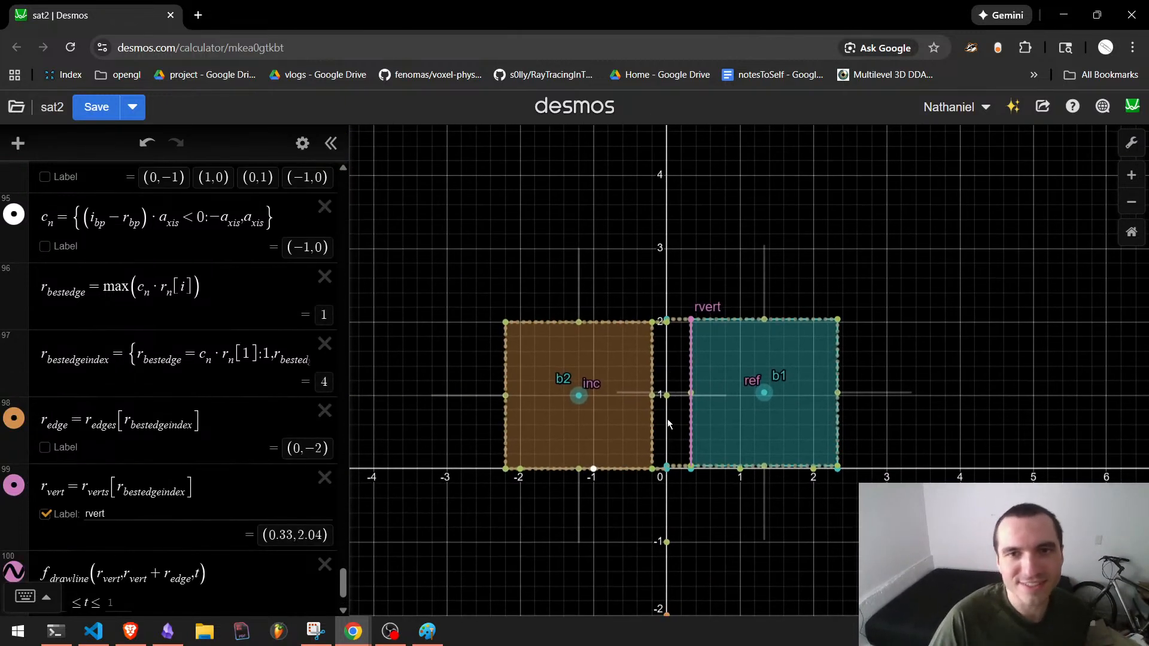
drag(789, 387, 753, 389)
scroll(126, 510, down, 2)
click(125, 510)
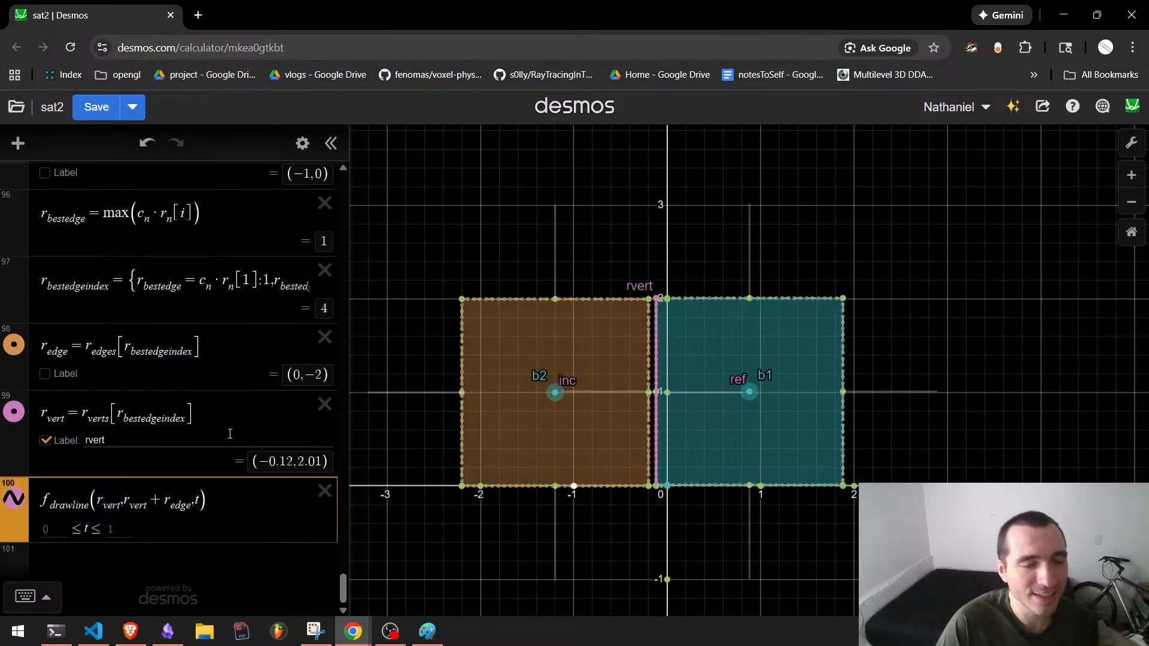
scroll(148, 353, up, 2)
click(183, 344)
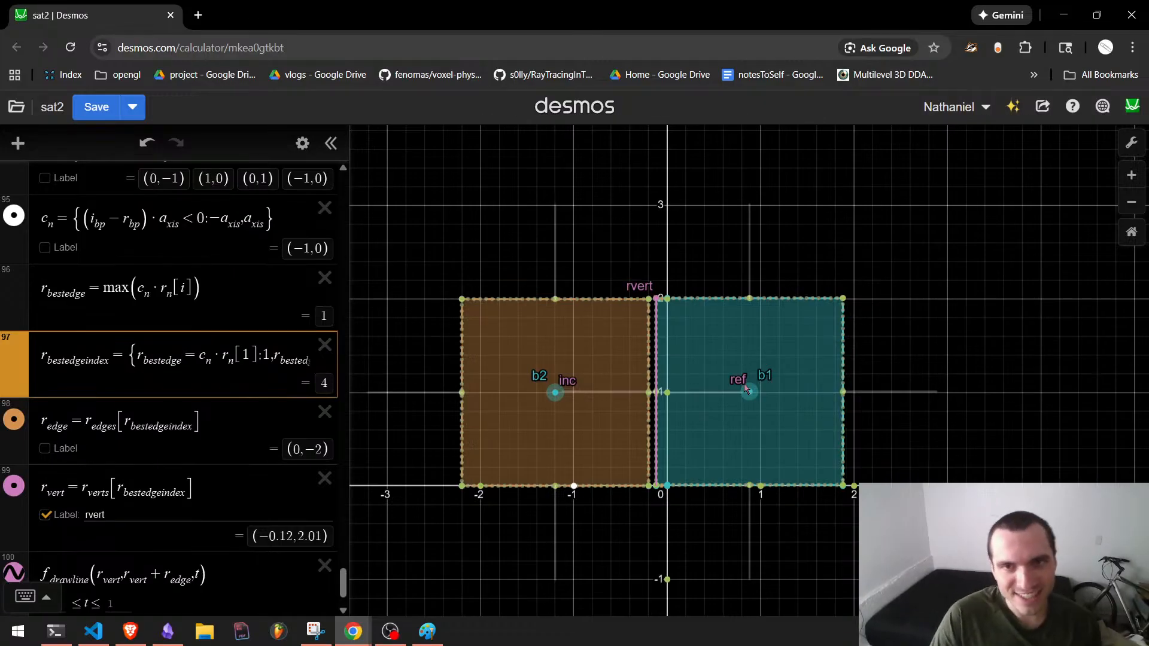
drag(747, 389, 787, 397)
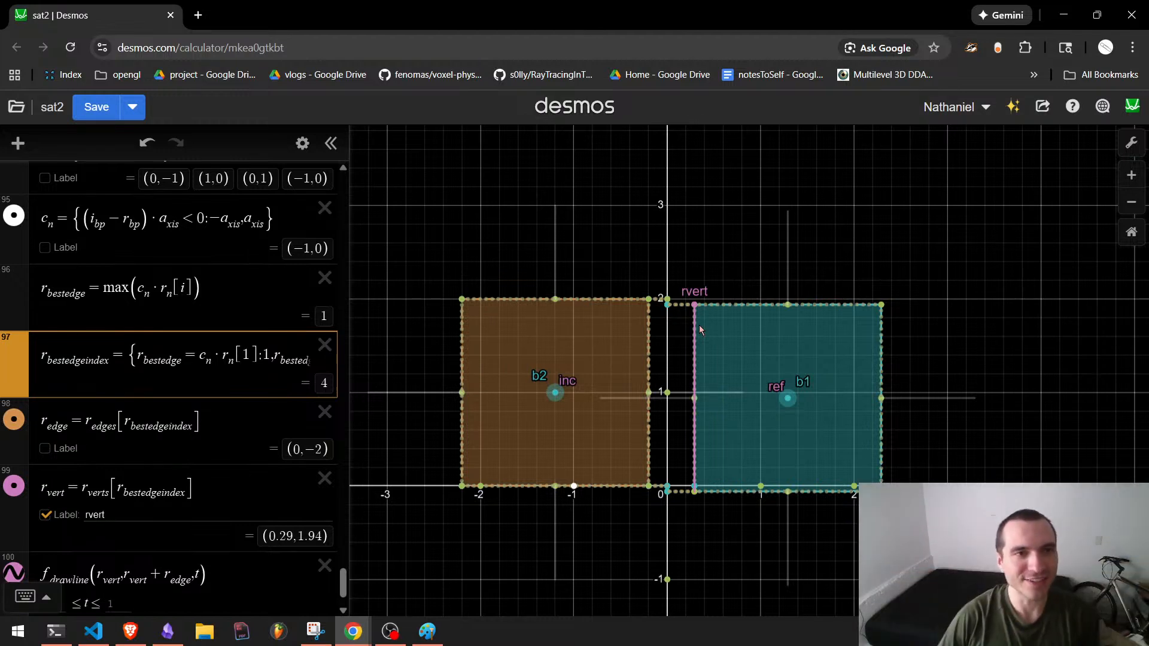
Copy r_bestedge = max(c_n · r_n[i]) into a new expression below the f_drawline line.
click(206, 307)
scroll(207, 451, down, 1)
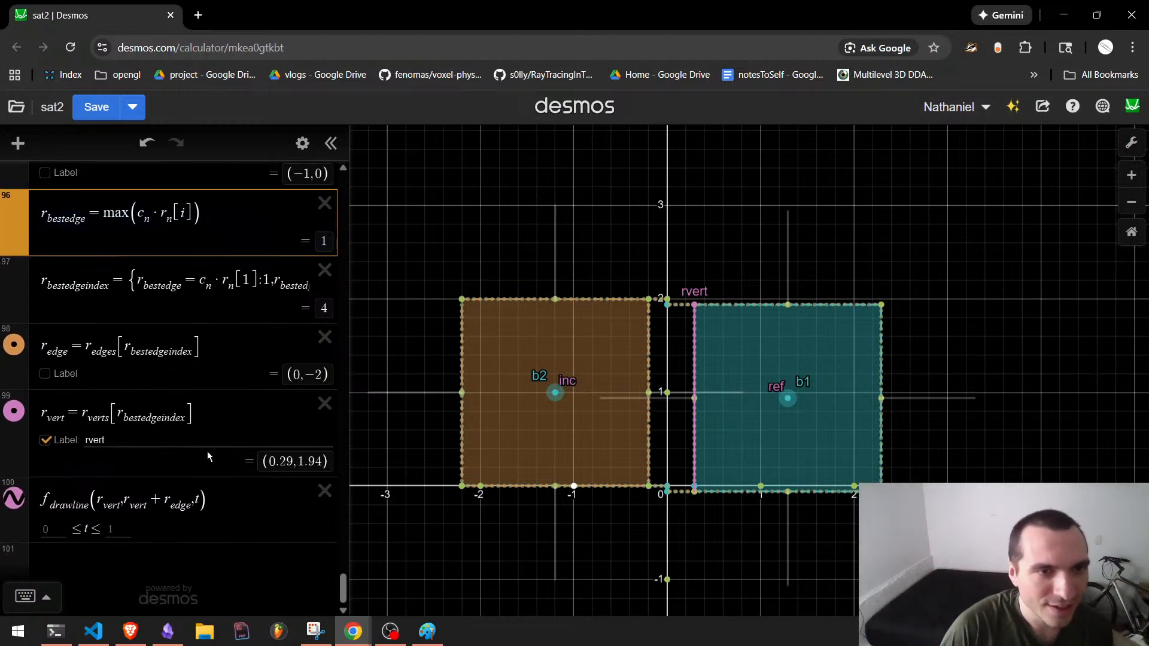
click(233, 508)
key(Return)
text(rbestedge=max(cn·rn[i]))
Negate c_n inside the max of the copied r_bestedge expression.
key(Left)
key(Left)
key(Left)
key(Left)
key(Left)
key(Left)
key(Left)
key(Left)
key(Left)
key(Left)
key(Left)
key(Left)
key(Left)
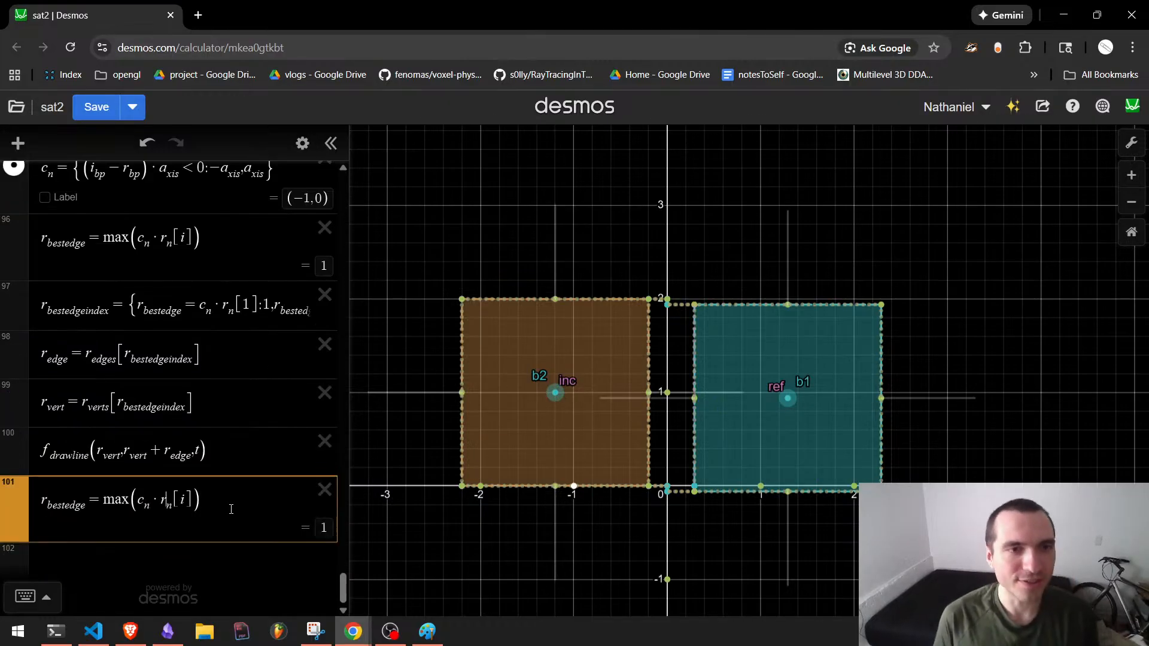
text(-)
Replace r_n with i_n in the copied expression so it takes max(-c_n · i_n[i]).
key(Left)
key(Left)
key(Left)
key(Left)
key(Left)
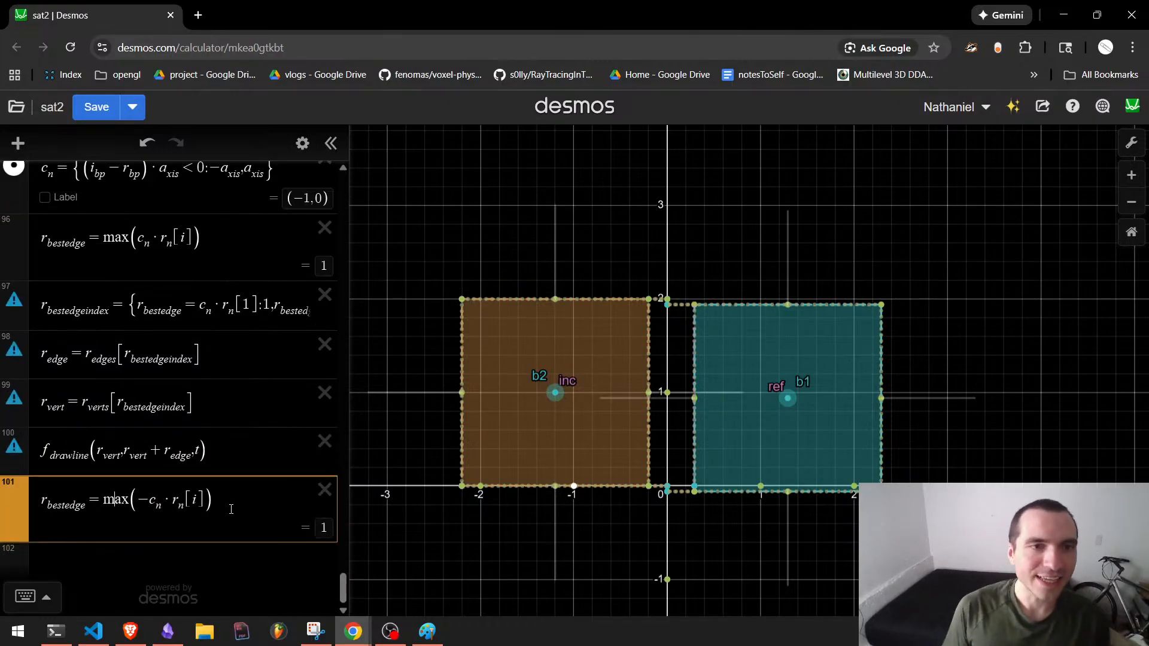
key(Left)
key(Left)
key(Left)
key(Left)
key(Left)
key(Left)
key(Left)
key(Left)
key(Left)
key(Left)
key(Left)
key(Left)
key(Down)
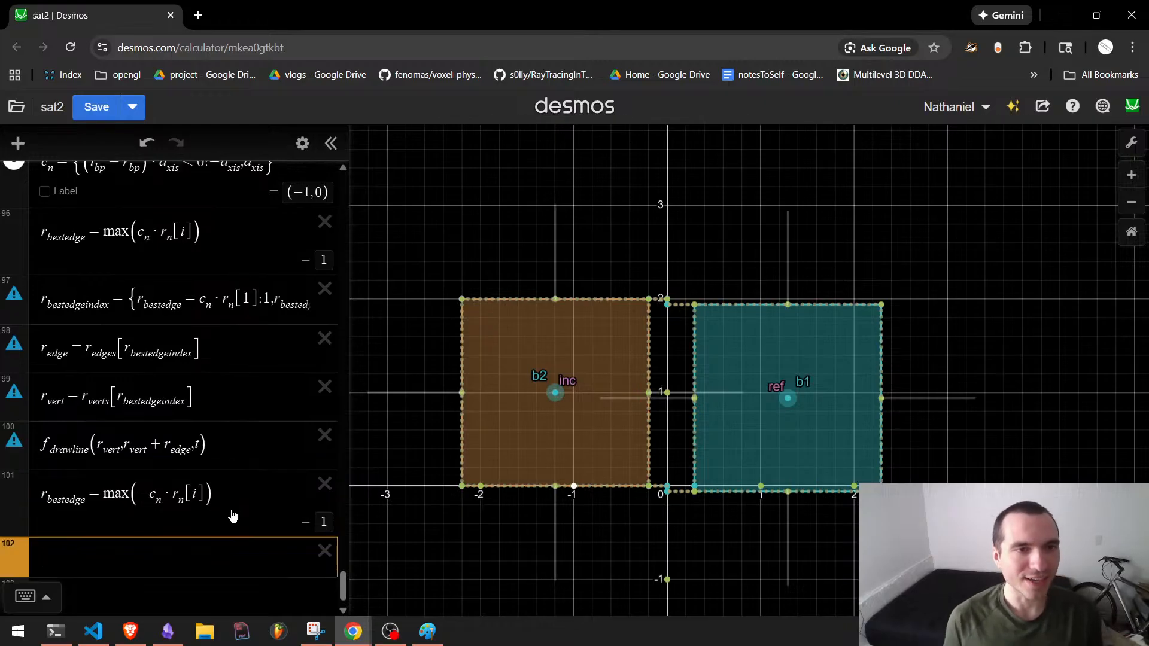
key(Up)
key(Left)
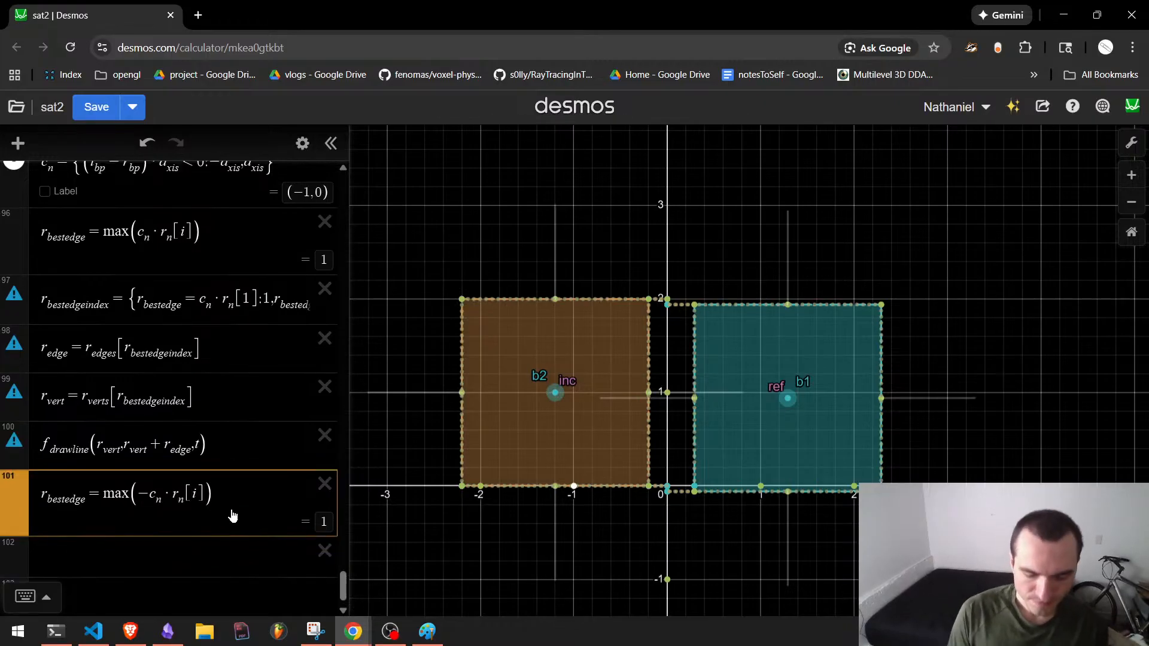
key(BackSpace)
text(i)
Rename the copied variable to i_bestedge and add an empty expression below it.
key(Left)
key(Left)
key(Left)
key(Left)
key(Left)
key(Left)
key(Left)
key(Left)
key(Left)
key(Left)
key(Left)
key(Left)
key(Left)
key(Left)
key(Left)
key(Left)
key(Left)
key(Left)
key(Left)
key(Left)
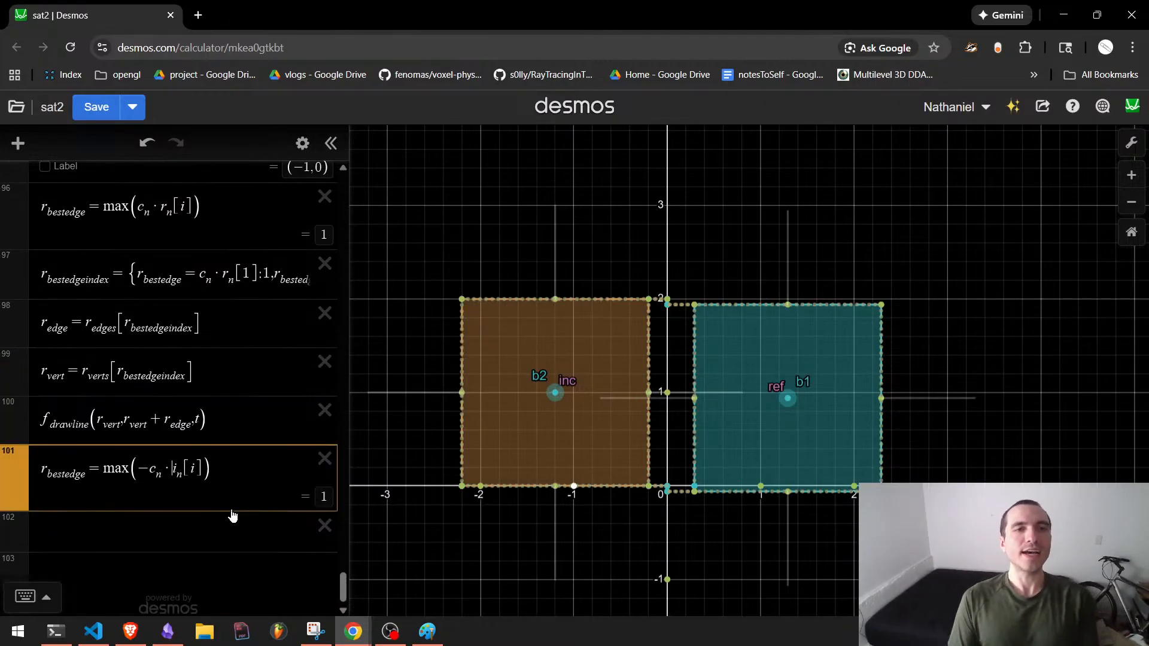
key(Right)
key(BackSpace)
text(i)
key(Right)
key(Right)
key(Right)
key(Right)
key(Right)
key(Right)
key(Right)
key(Right)
key(Right)
key(Right)
key(Right)
key(Right)
key(Right)
key(Right)
key(Right)
key(Right)
key(Right)
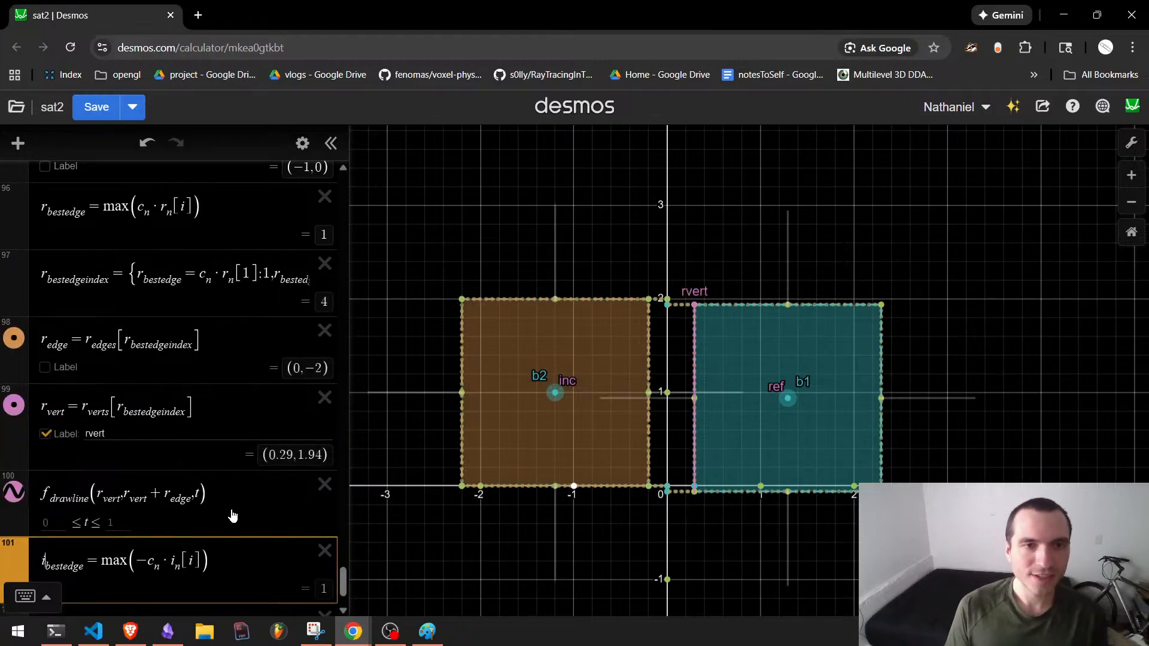
key(Right)
key(Right)
key(Right)
key(Right)
key(Right)
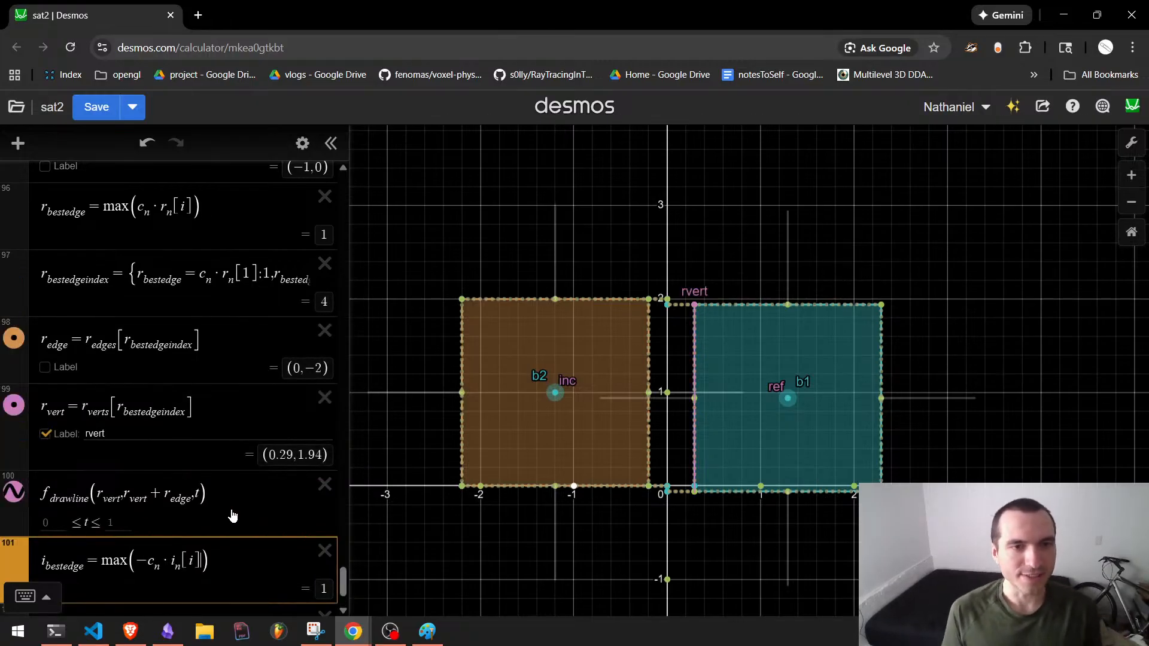
key(Return)
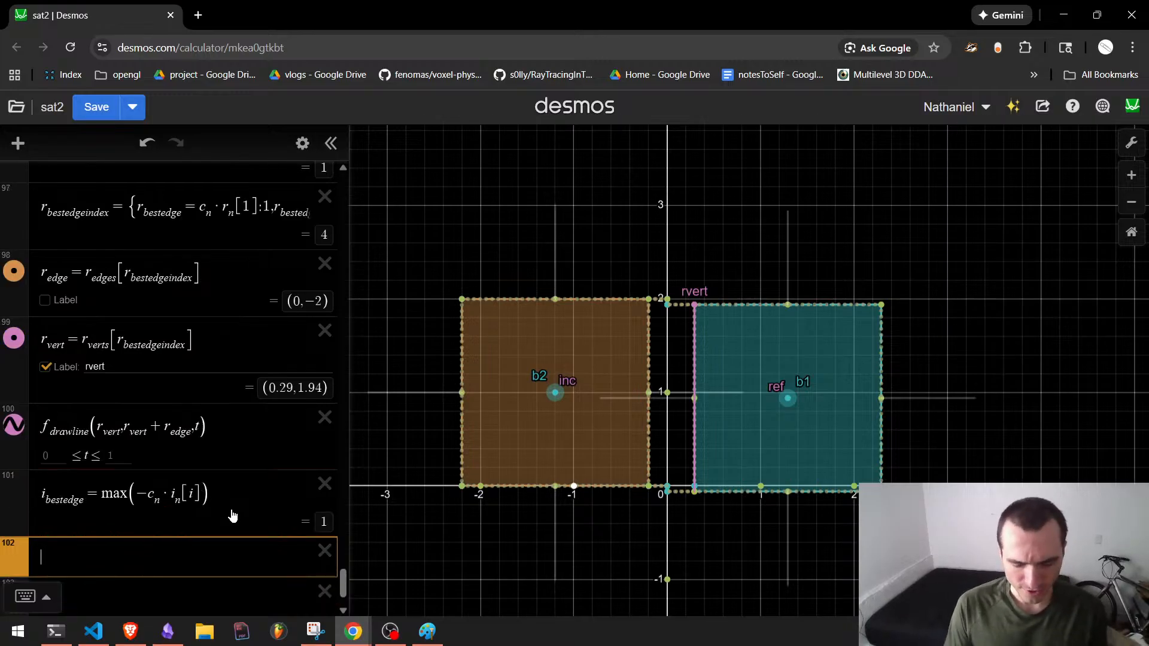
Start a piecewise definition of i_bestedgeindex below i_bestedge, using r_bestedgeindex as the model.
scroll(128, 303, up, 1)
click(128, 304)
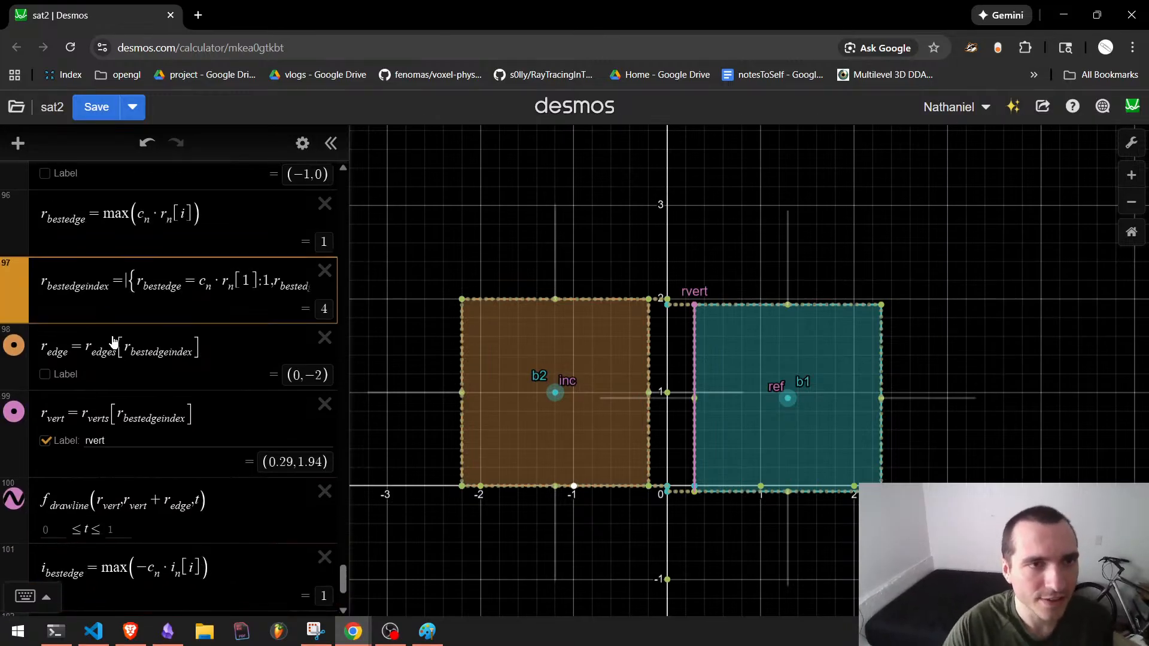
scroll(114, 475, down, 2)
click(113, 475)
text(i_be)
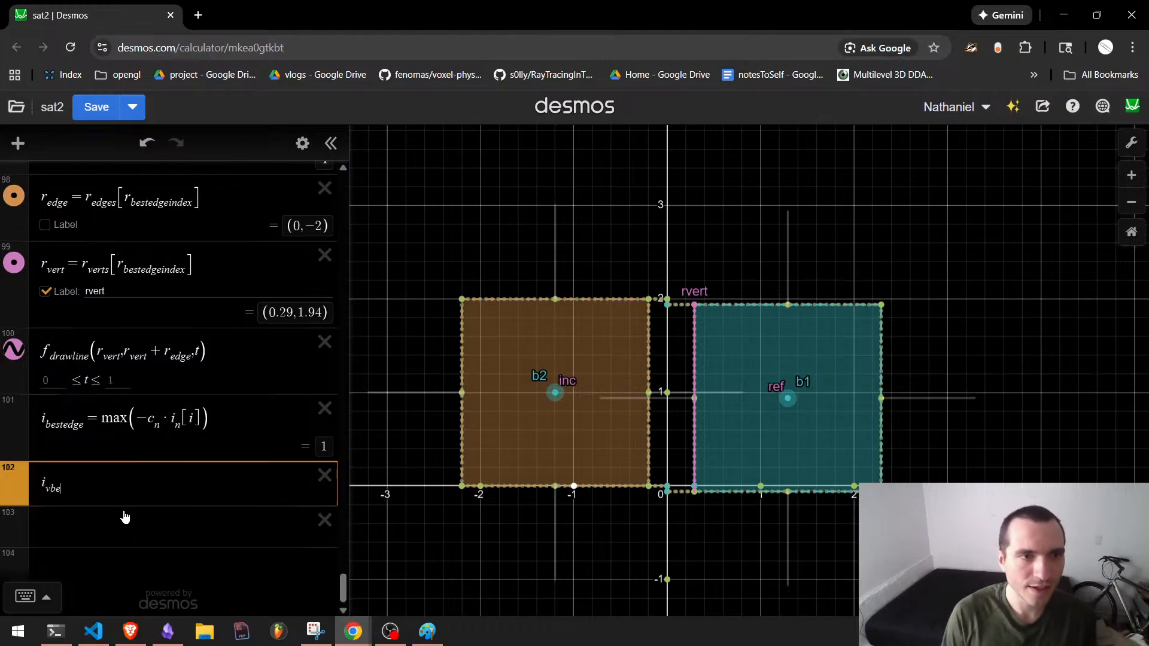
text(stedg)
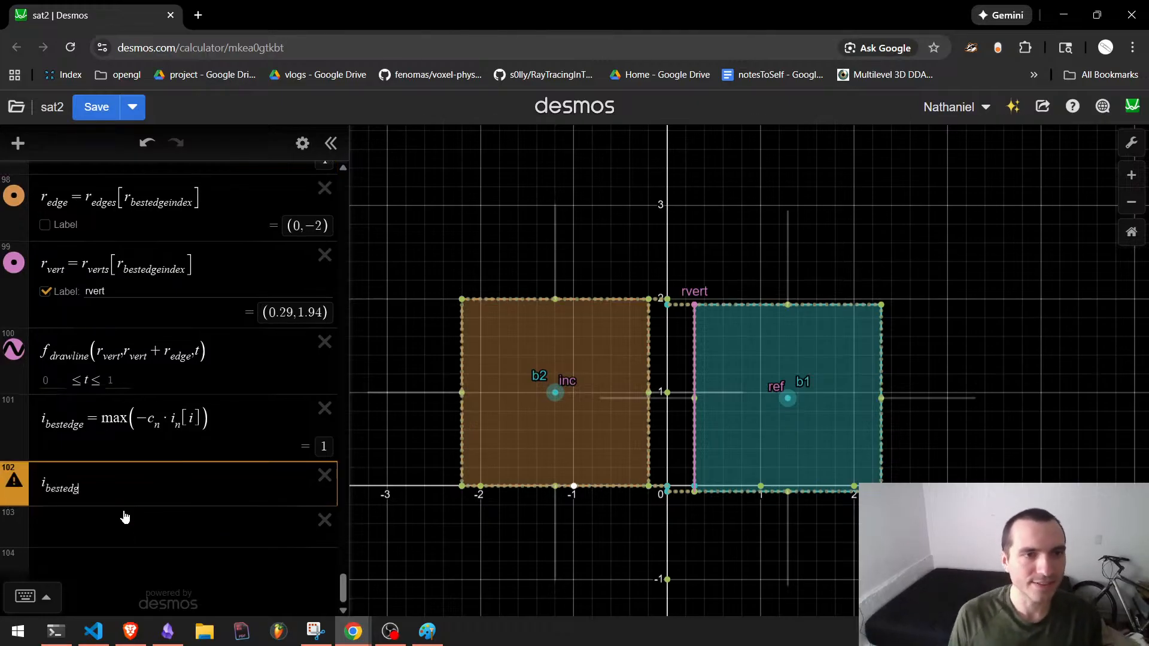
text(eindex=)
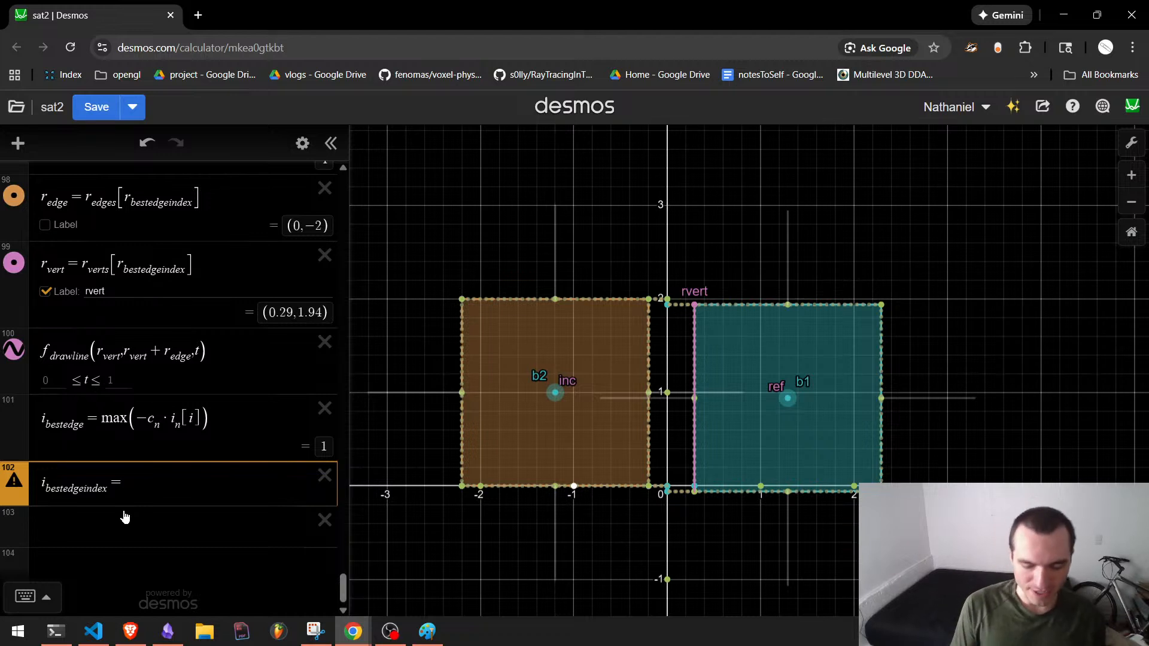
text({)
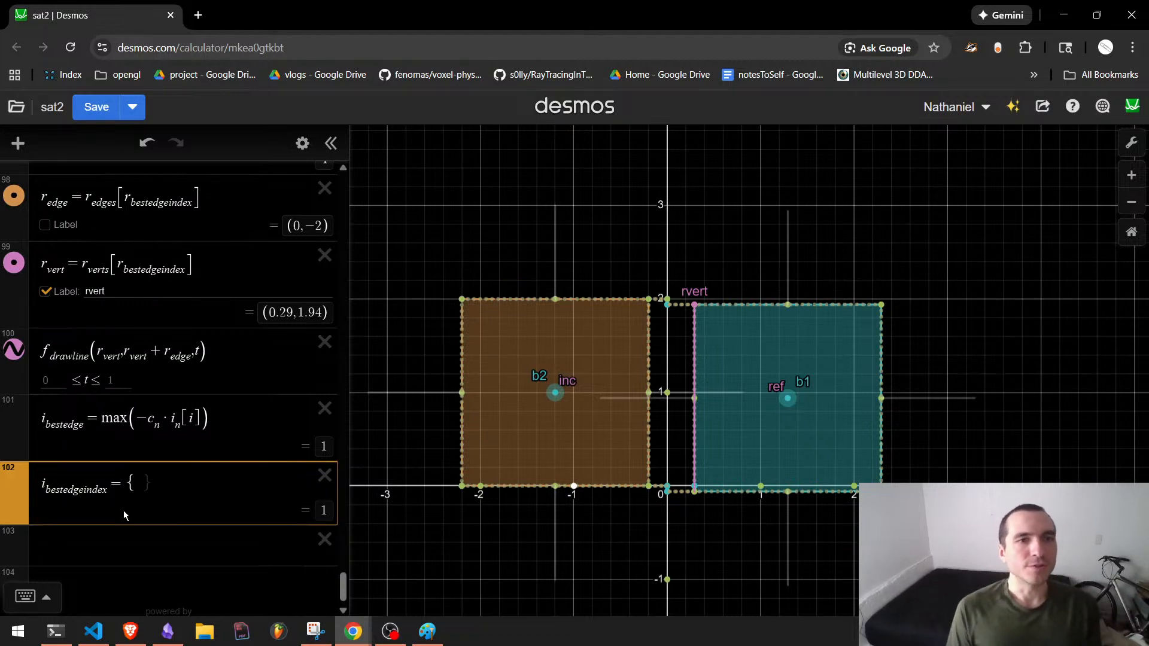
Enter i_bestedge = (-c_n · i_n[1]):1 as the first branch of i_bestedgeindex.
text(i_bestedge)
text(=(-c)
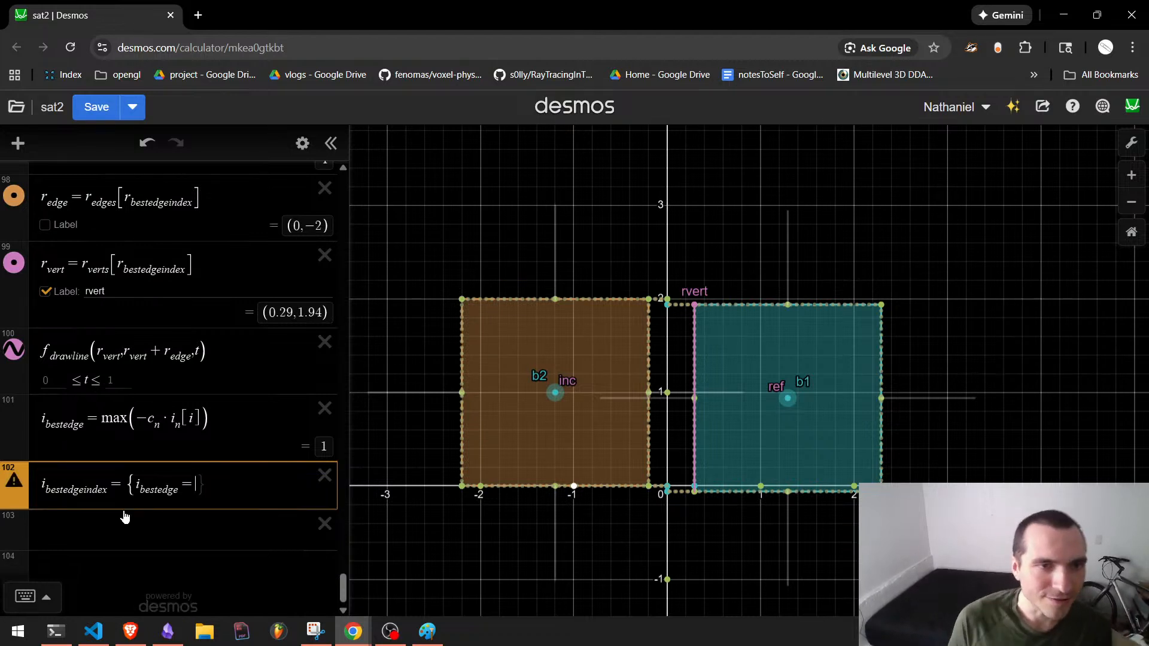
text(_)
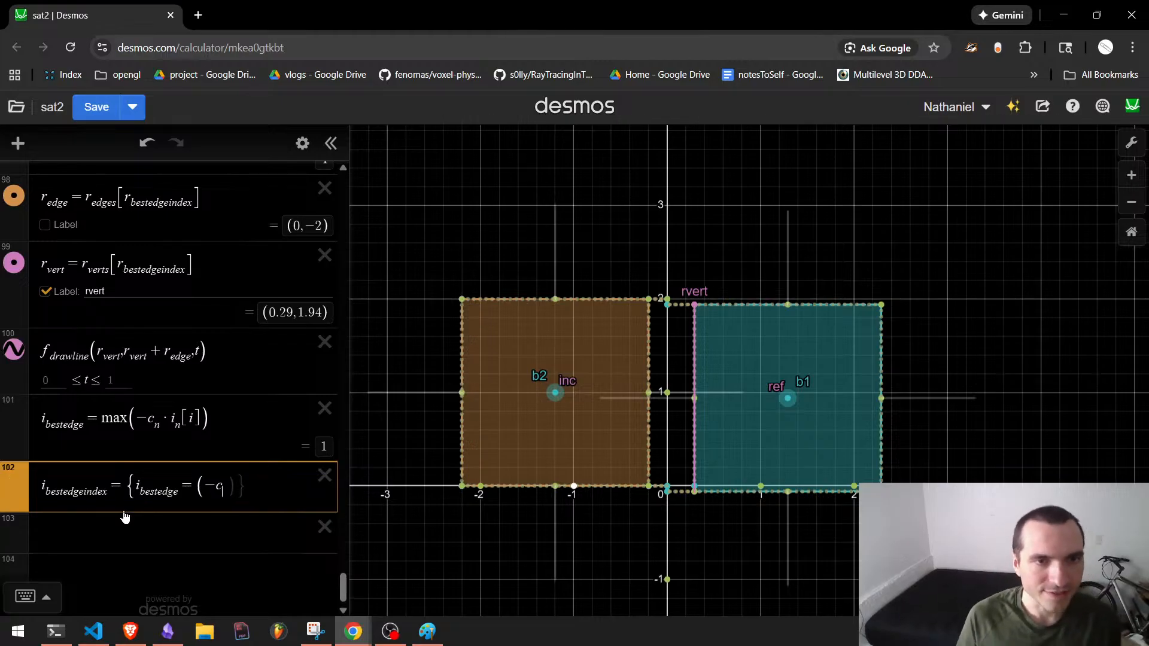
text(n8)
key(BackSpace)
text(()
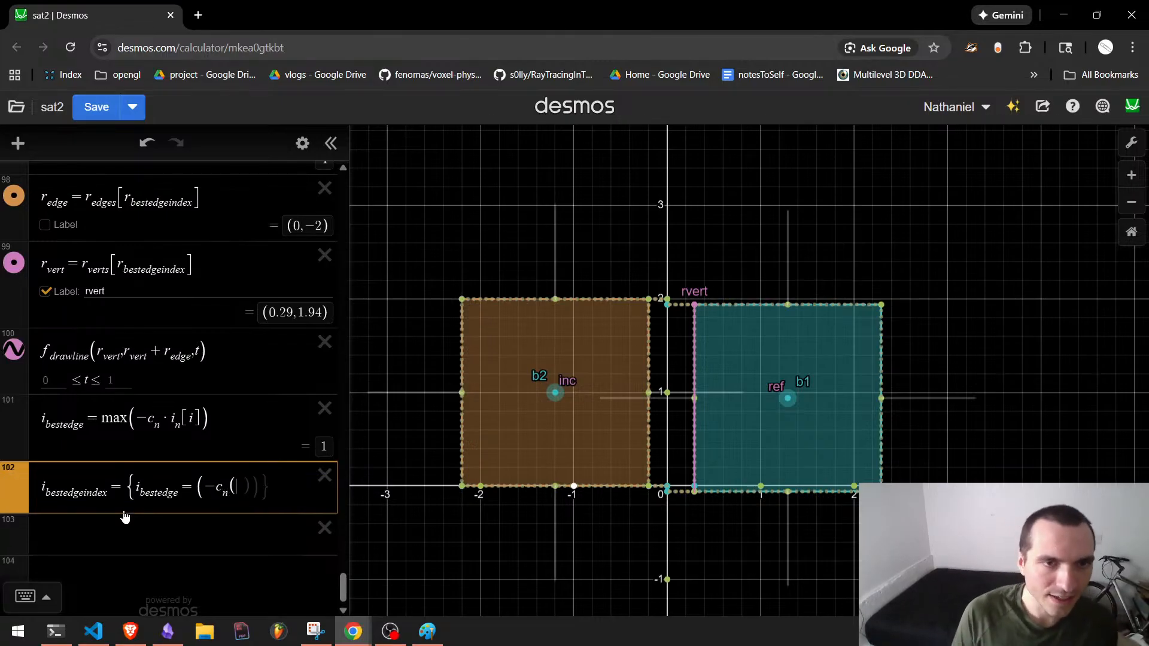
key(BackSpace)
text(*i)
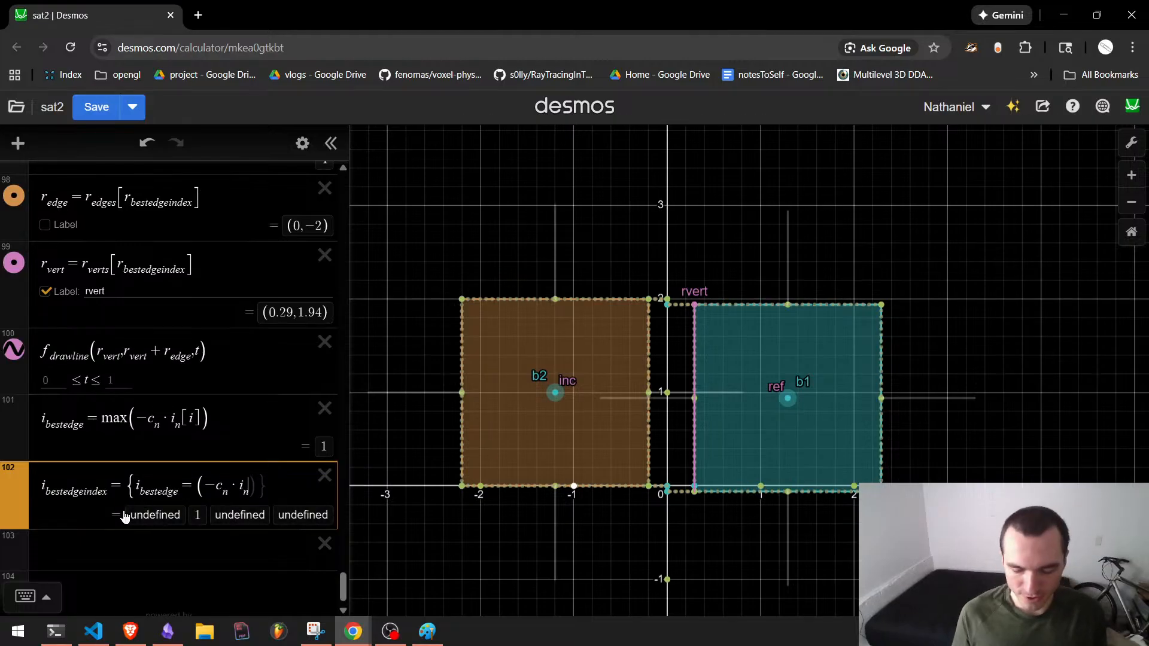
text([1])
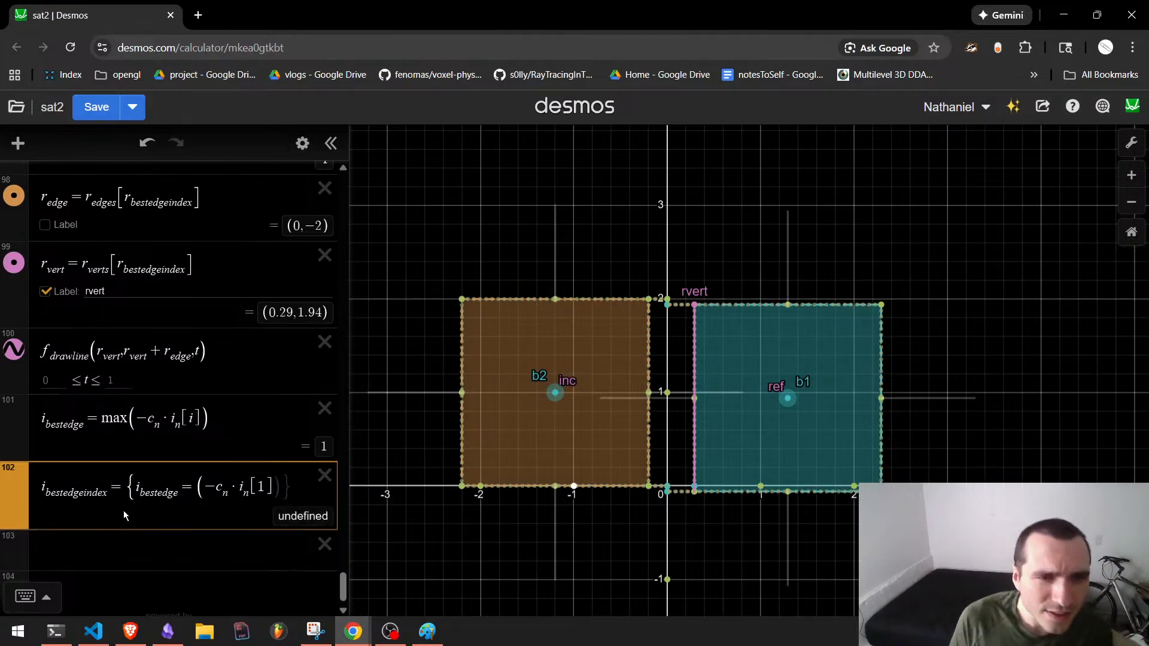
text():)
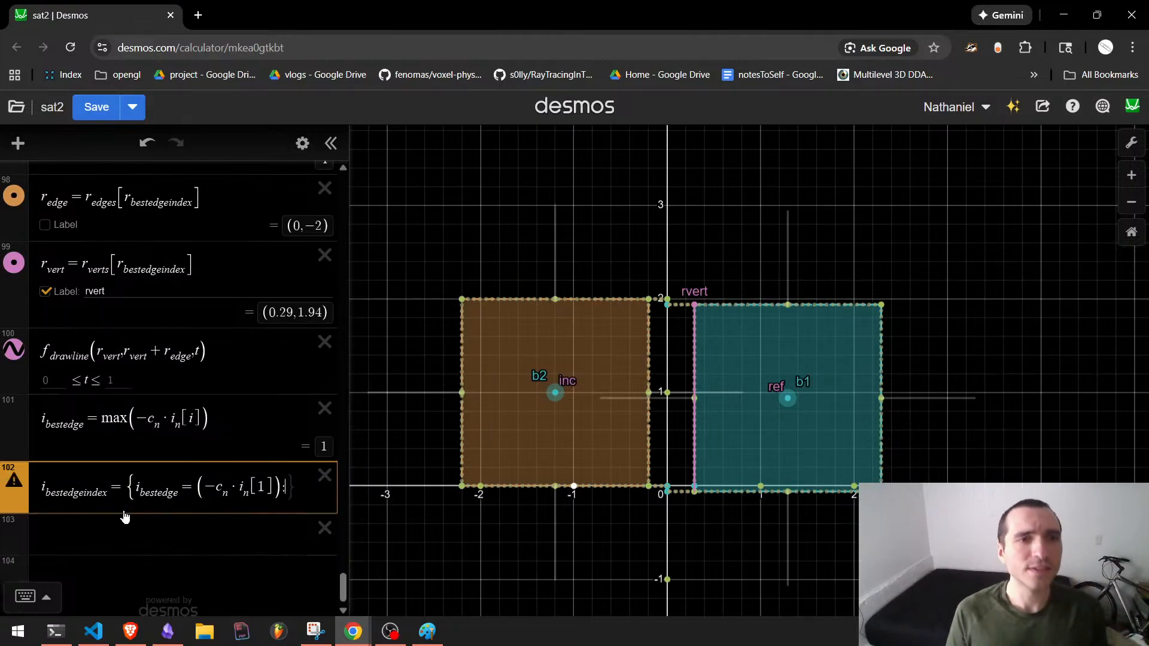
text(1)
key(shift+Left)
key(shift+Left)
key(shift+Left)
key(shift+Left)
key(shift+Left)
key(Right)
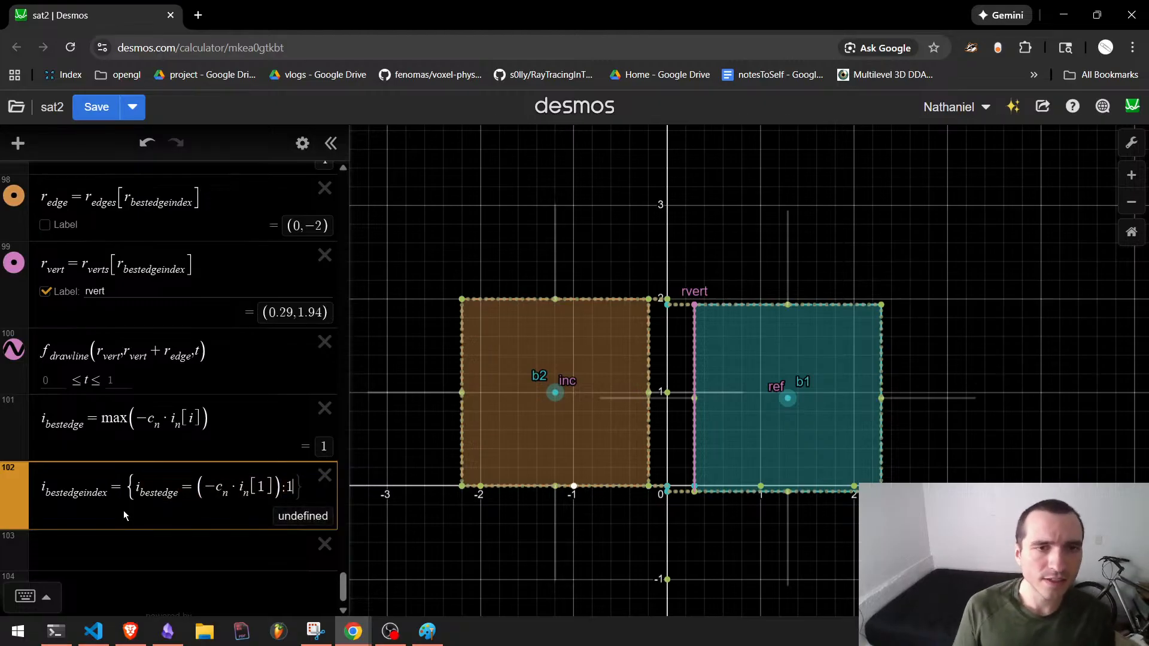
Copy the first branch of i_bestedgeindex and paste it three more times, separated by commas, to make four branches.
text(,)
key(shift+Left)
key(shift+Left)
key(shift+Left)
key(shift+Left)
key(shift+Left)
key(shift+Left)
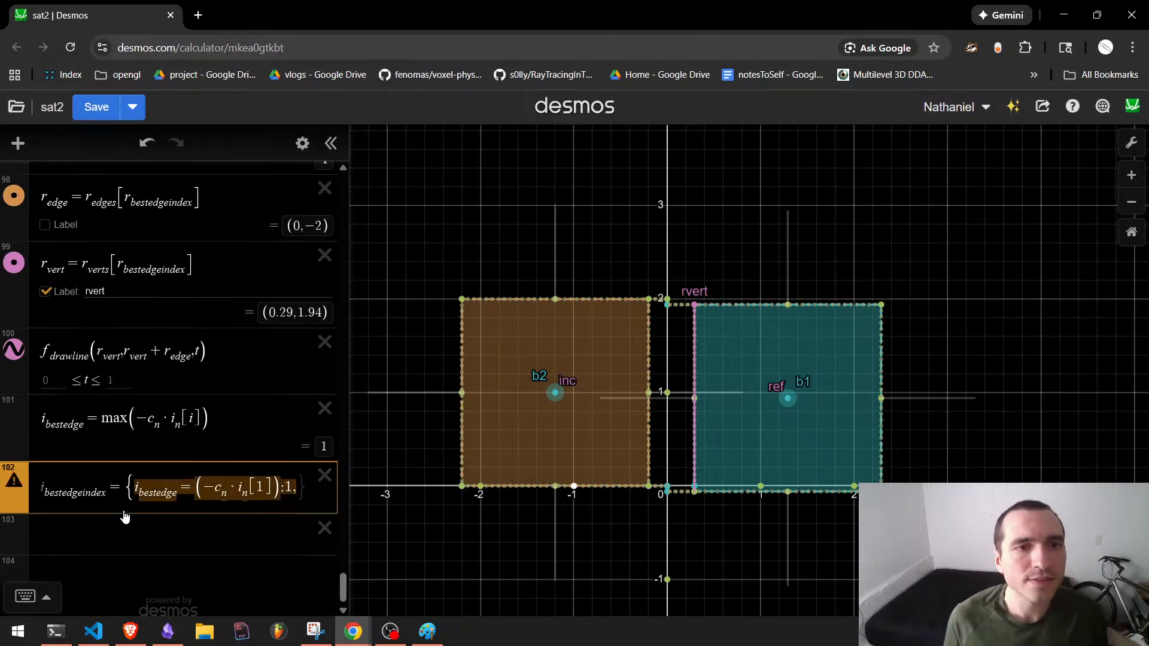
key(ctrl+c)
key(Right)
key(ctrl+v)
key(BackSpace)
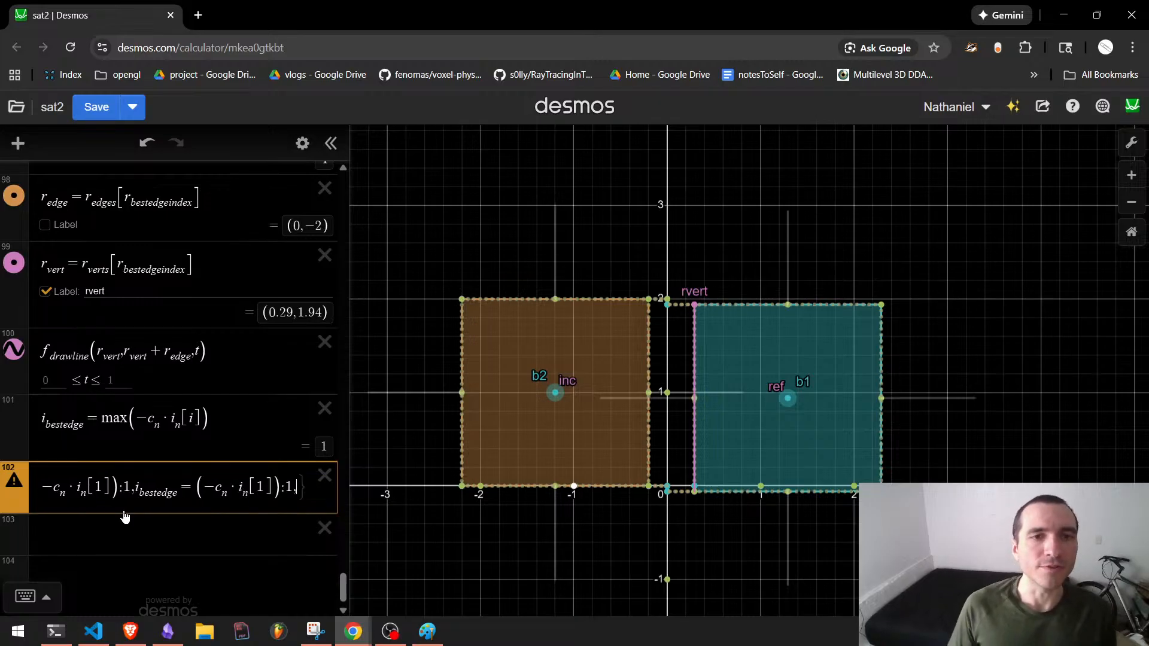
Change the last branch of i_bestedgeindex to use i_n[4] and return 4, without a trailing comma.
key(BackSpace)
text(4)
key(Left)
key(Left)
key(Left)
key(Left)
key(BackSpace)
text(4)
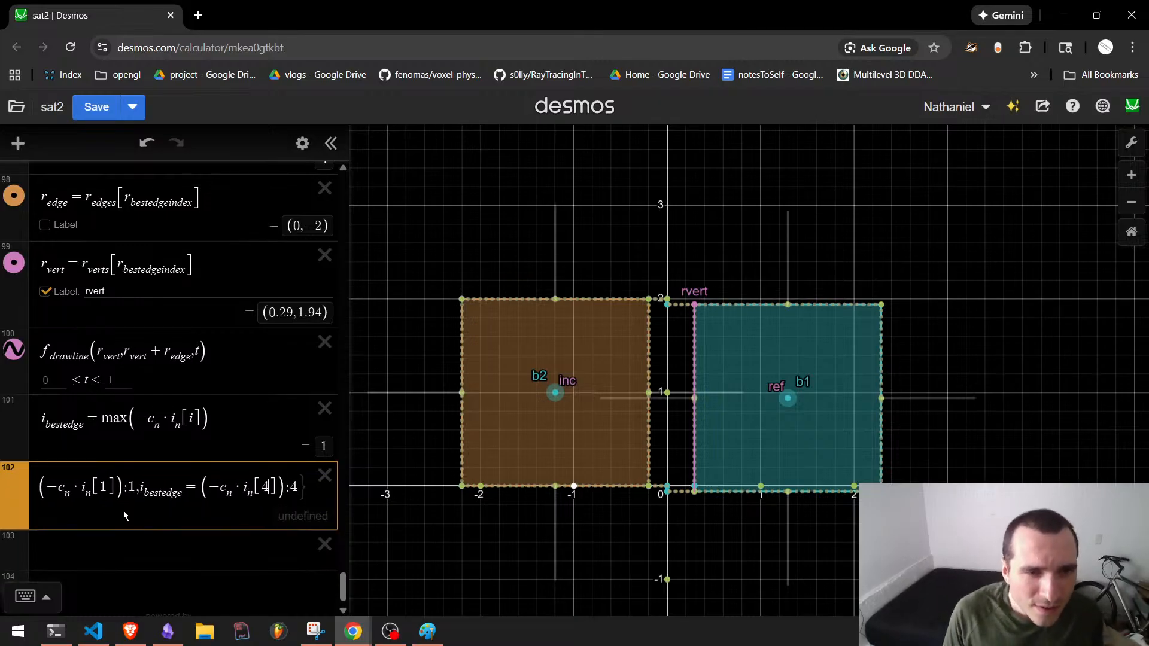
Change the third branch of i_bestedgeindex to use i_n[3] and return 3.
key(Left)
key(Left)
key(Left)
key(Left)
key(Left)
key(Left)
key(Left)
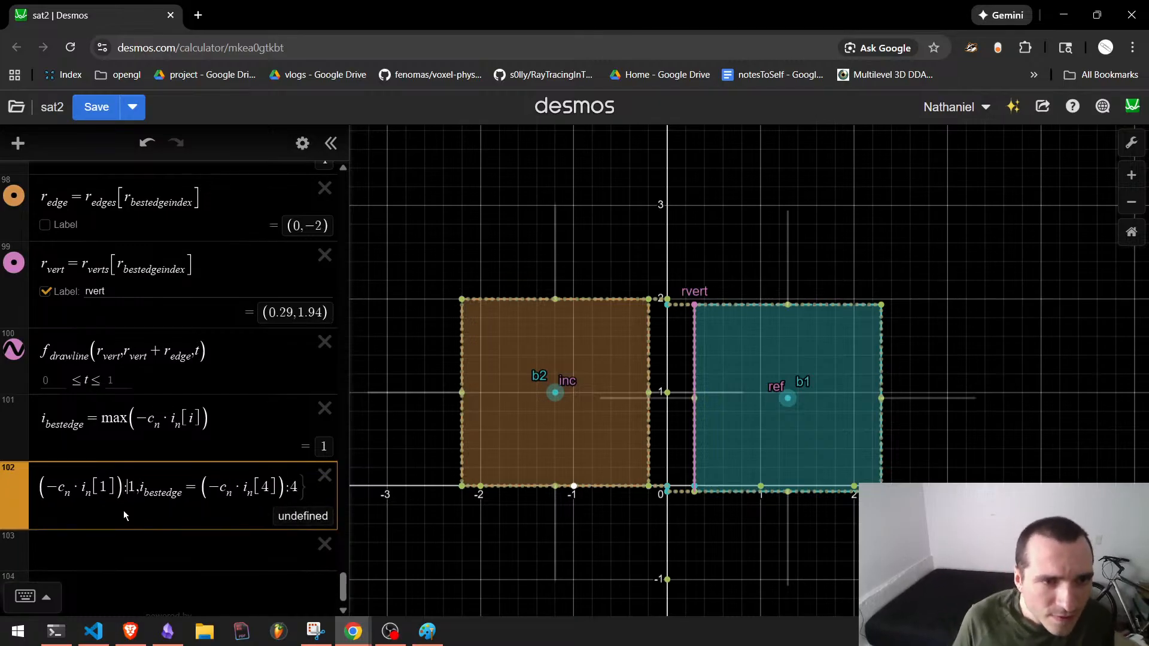
key(Right)
key(BackSpace)
text(3)
key(Left)
key(Left)
key(Left)
key(Left)
key(BackSpace)
text(3)
Change the second branch of i_bestedgeindex to use i_n[2] and return 2.
key(Left)
key(Left)
key(Left)
key(Left)
key(Left)
key(Left)
key(Left)
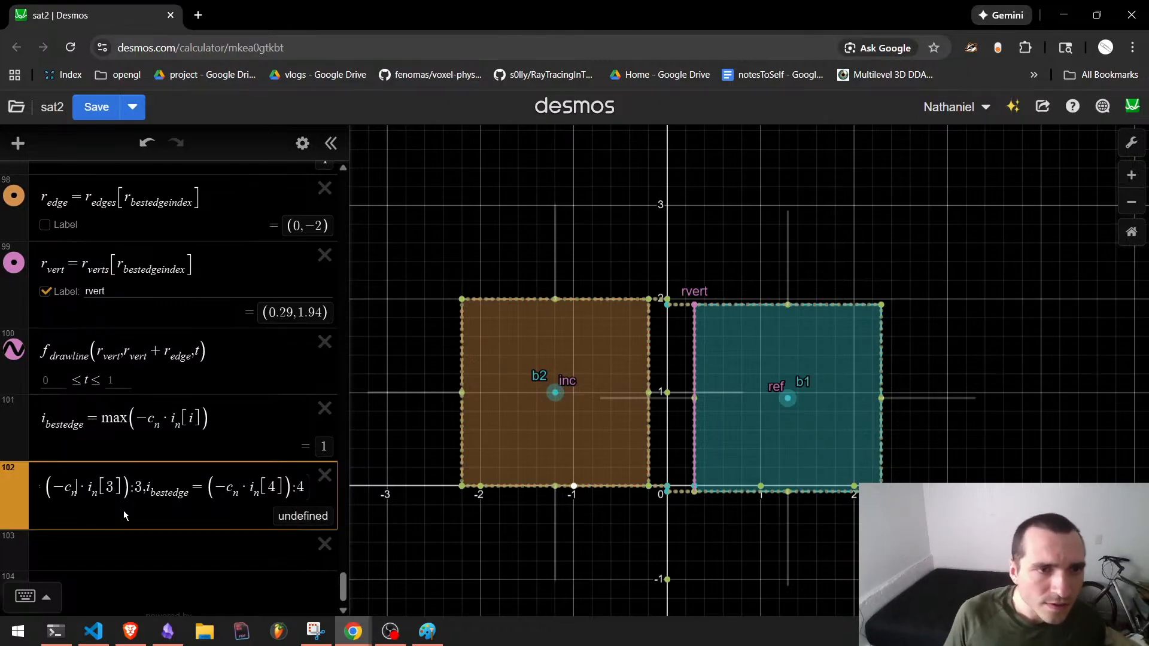
key(Left)
key(Left)
key(Left)
key(Left)
key(Left)
key(Left)
key(Left)
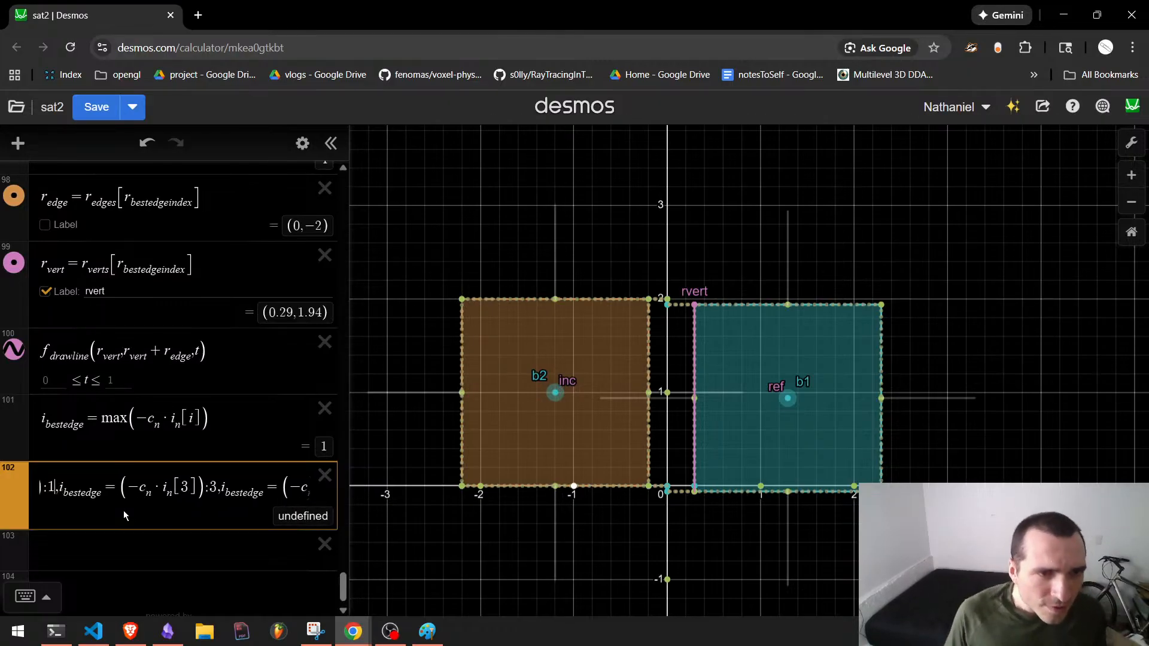
key(BackSpace)
text(2)
key(Left)
key(Left)
key(Left)
key(Left)
key(BackSpace)
text(2)
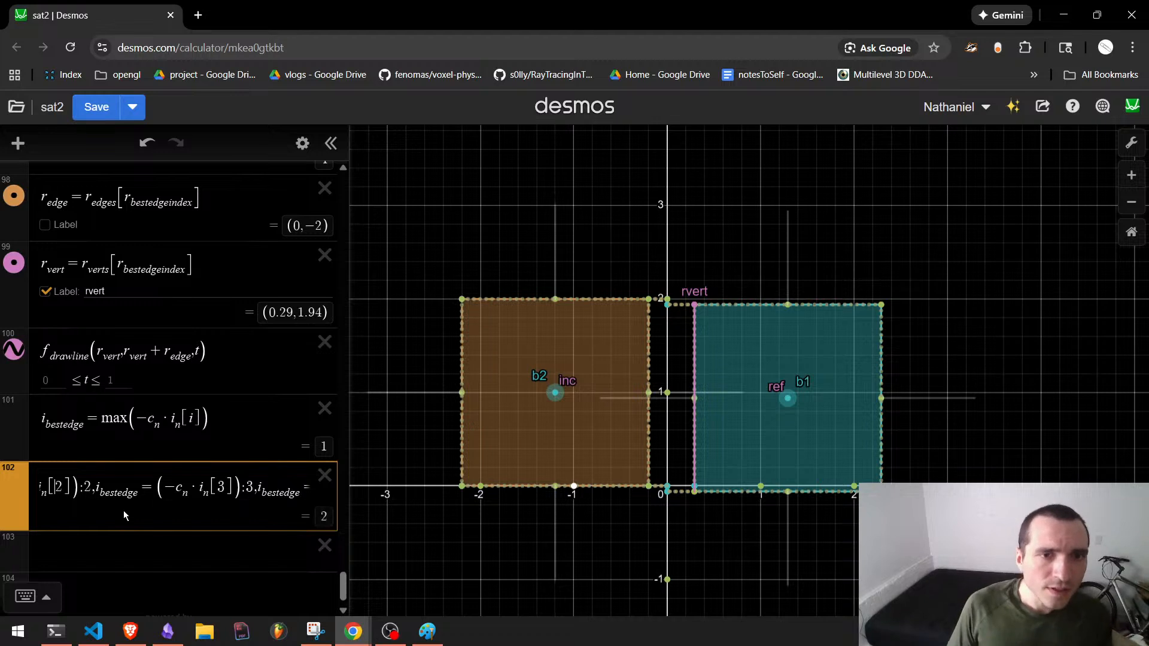
Define i_edge = i_edges[i_bestedgeindex] in the empty expression below i_bestedgeindex.
key(Left)
key(Left)
key(Left)
key(Left)
key(Left)
key(Left)
key(Left)
key(Left)
key(Left)
key(Left)
key(Left)
key(Left)
key(Left)
key(Left)
key(Left)
key(Left)
key(Left)
key(Left)
key(Left)
key(Left)
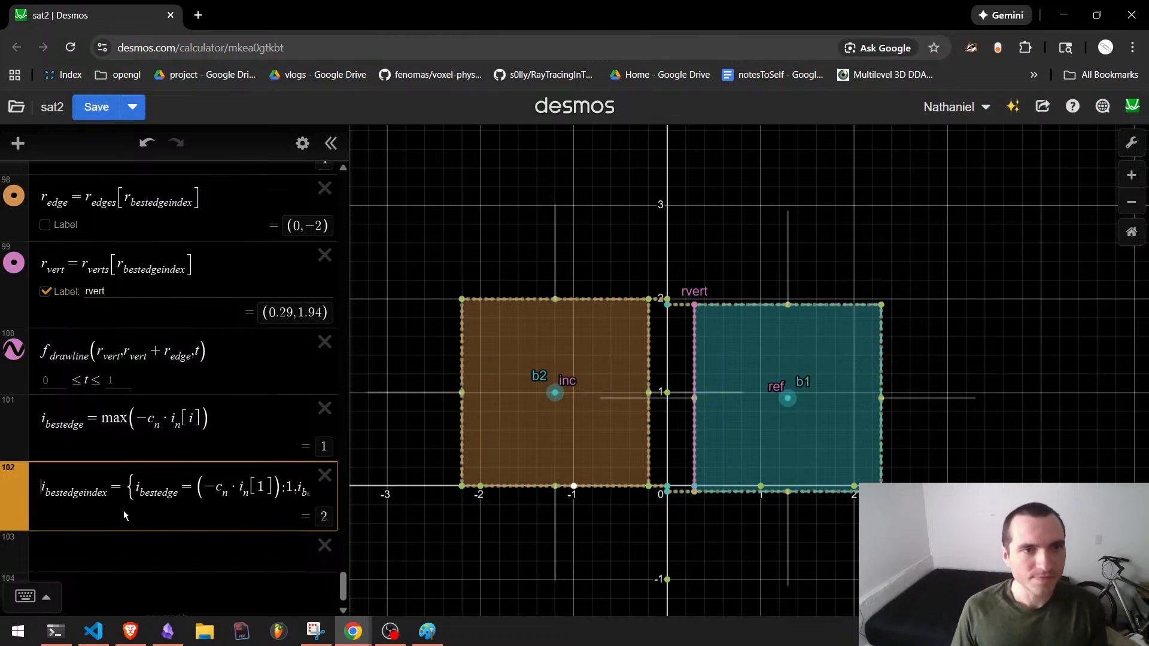
key(Down)
text(i_edge)
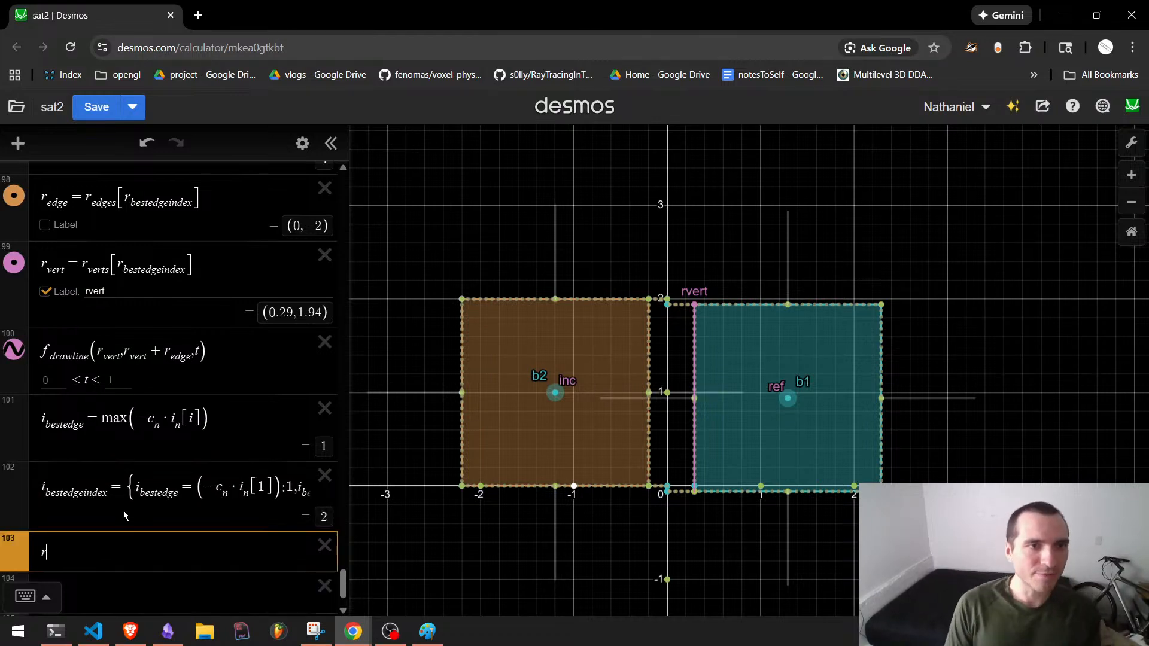
text(=)
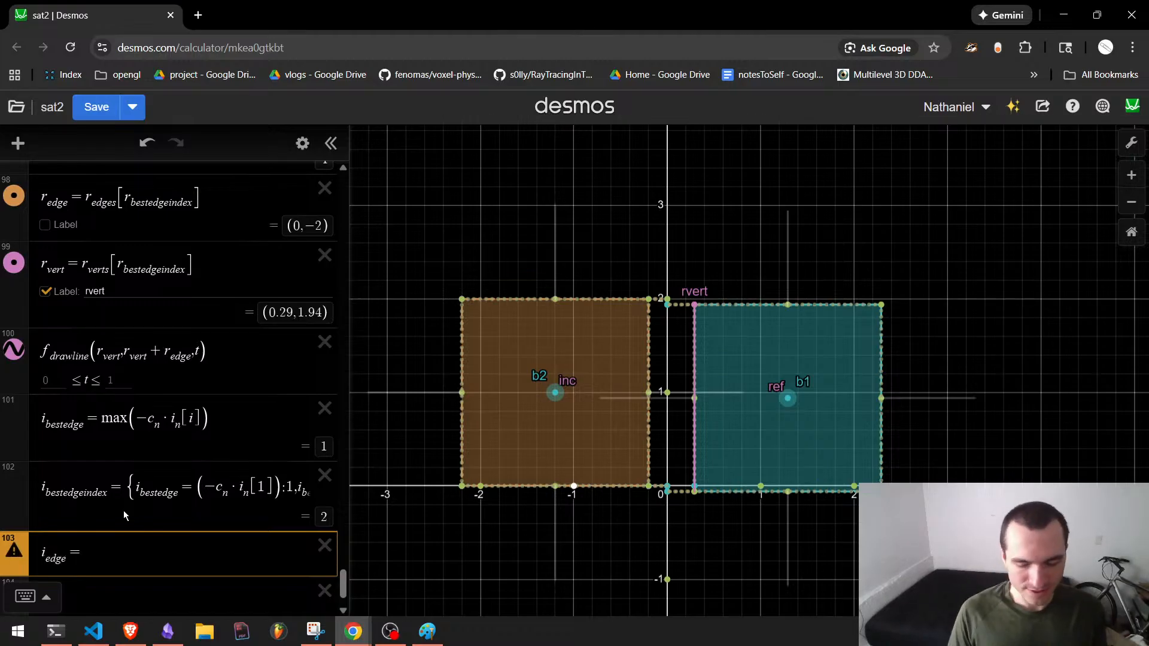
text(i_edges)
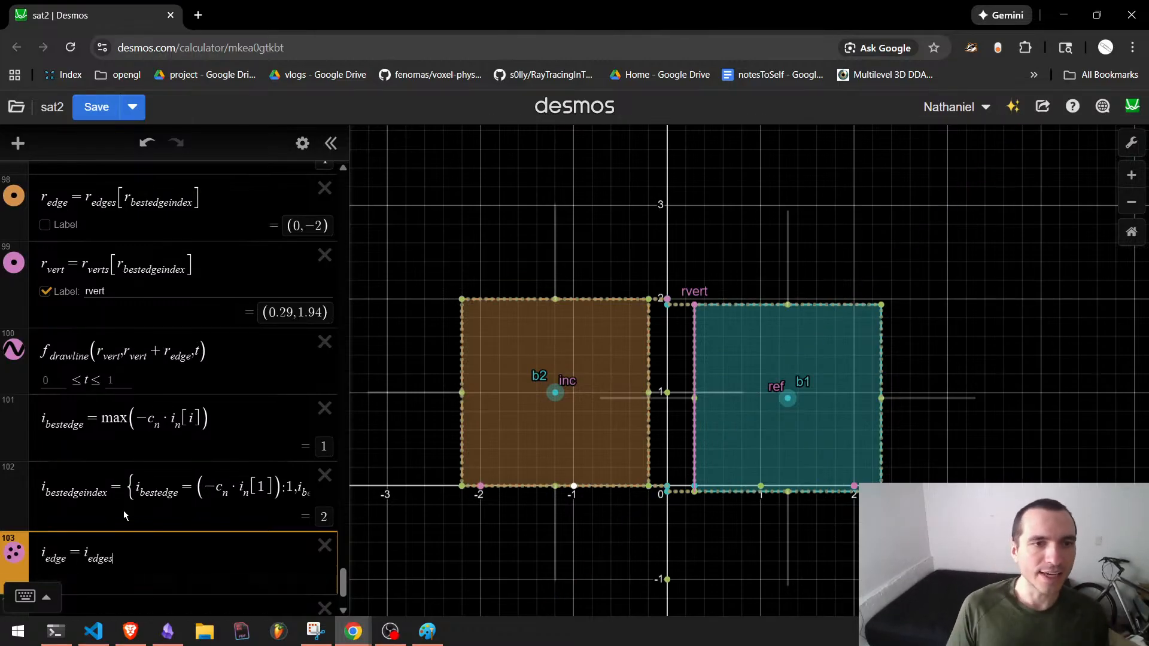
text([i)
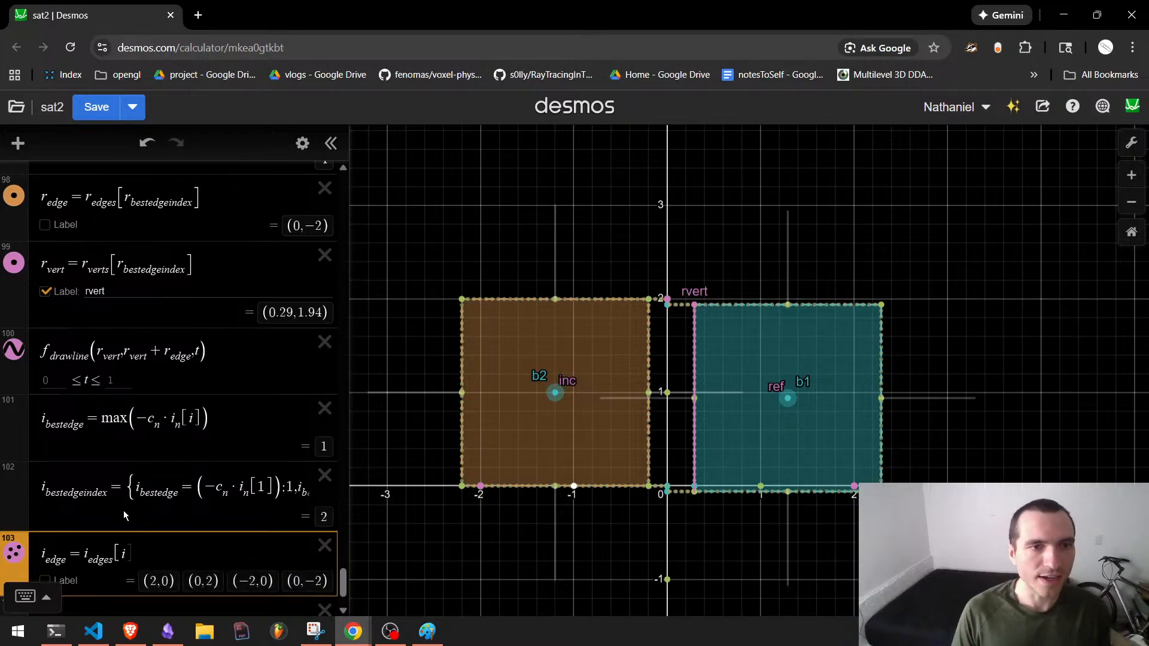
text(_bestedge)
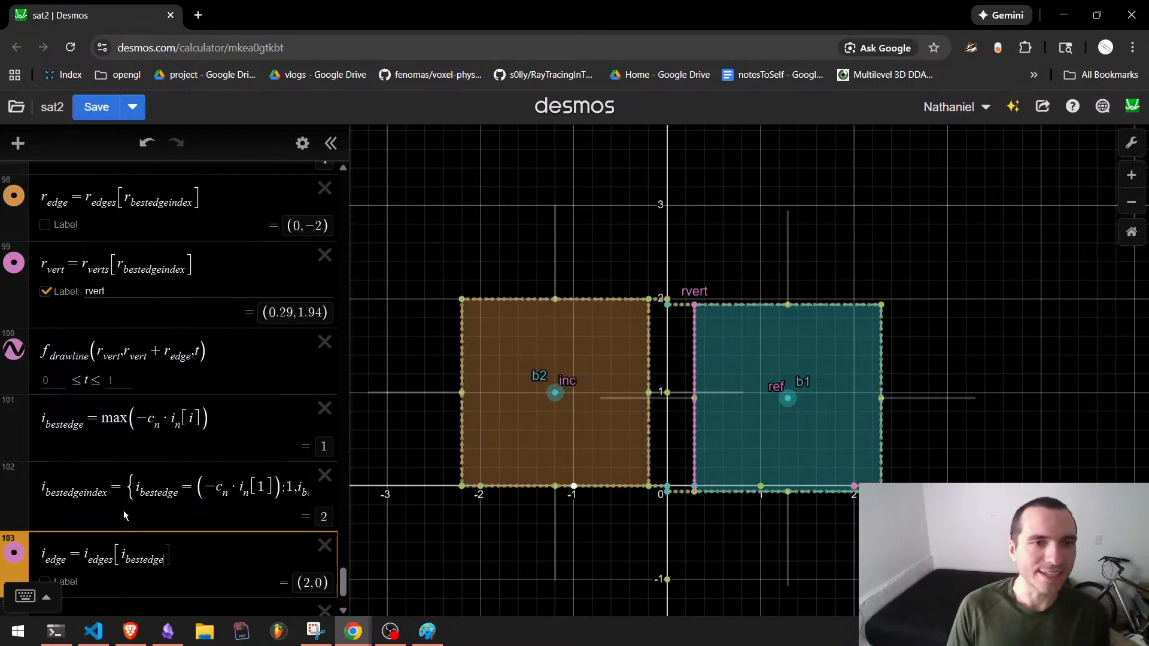
text(index)
Duplicate the i_edge expression below itself and change the copy to i_vert = i_verts[i_bestedgeindex].
key(ctrl+a)
key(ctrl+c)
key(Return)
key(ctrl+v)
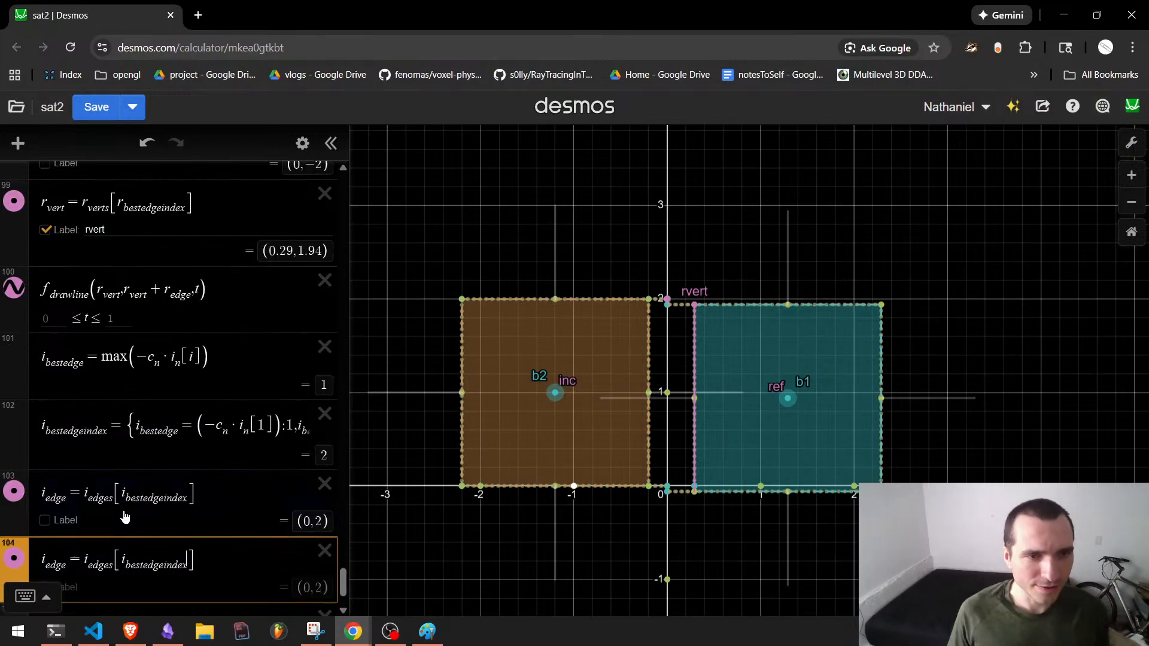
key(Left)
key(Left)
key(Left)
key(Left)
key(Left)
key(Left)
key(Left)
key(Left)
key(Left)
key(Left)
key(Left)
key(Left)
key(Left)
key(Left)
key(Left)
key(Left)
key(Left)
key(Left)
key(Left)
key(BackSpace)
key(BackSpace)
key(BackSpace)
key(BackSpace)
key(BackSpace)
text(verts)
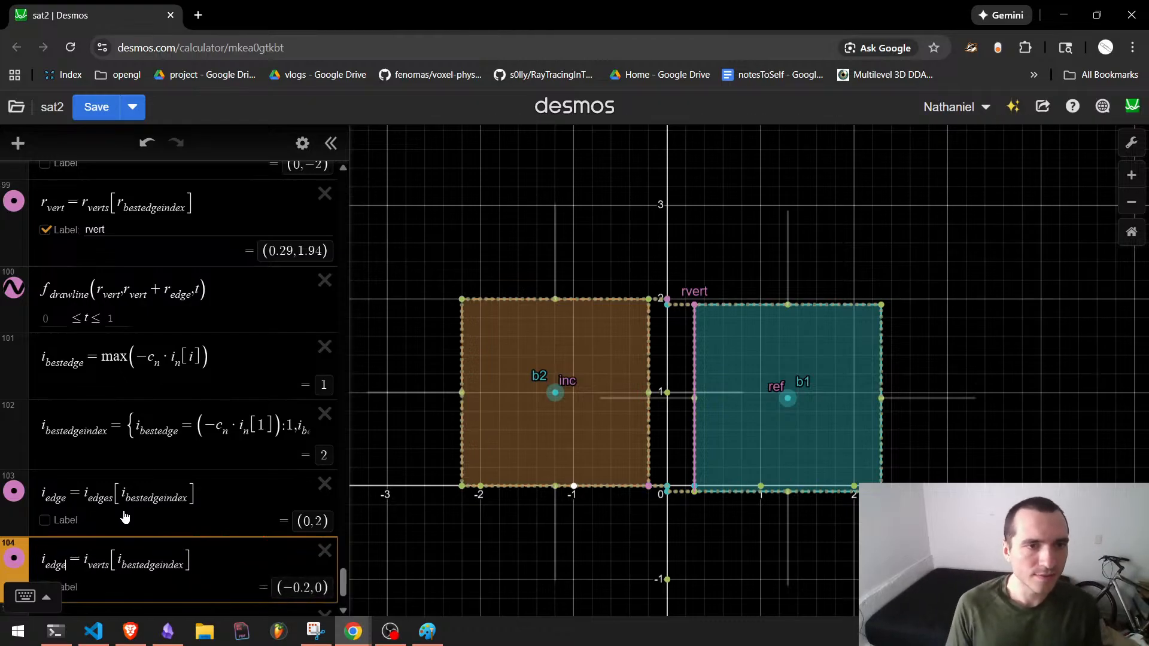
key(BackSpace)
key(BackSpace)
key(BackSpace)
key(BackSpace)
text(vert)
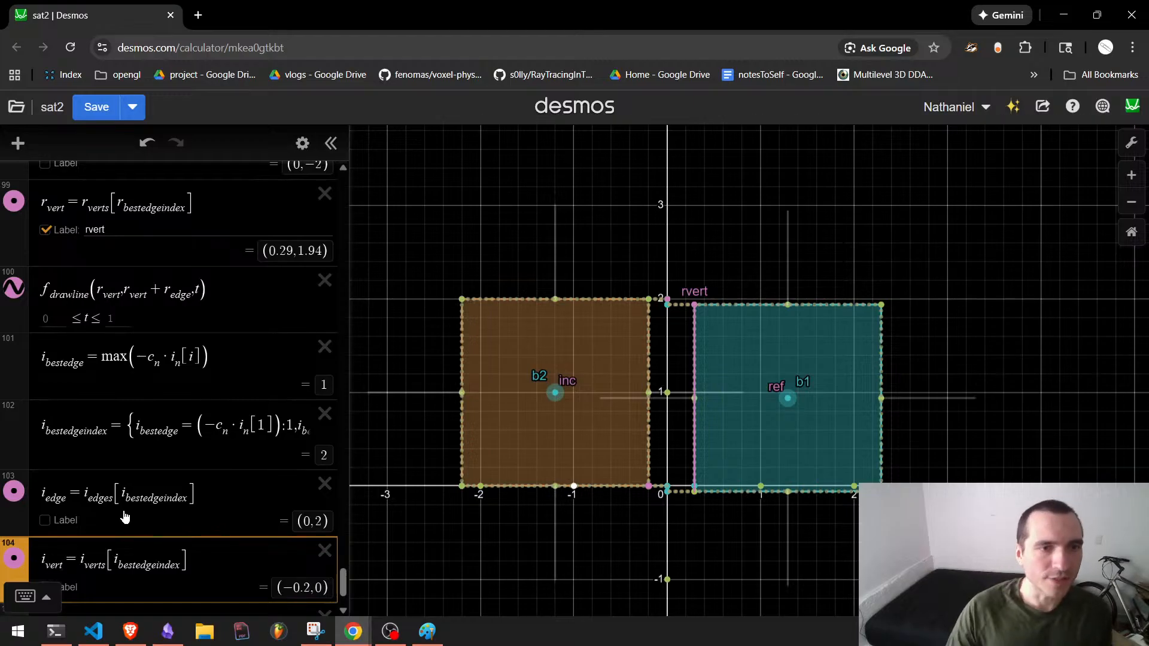
Turn on the label of the i_vert point, leaving i_edge unlabelled.
scroll(127, 517, down, 2)
click(45, 419)
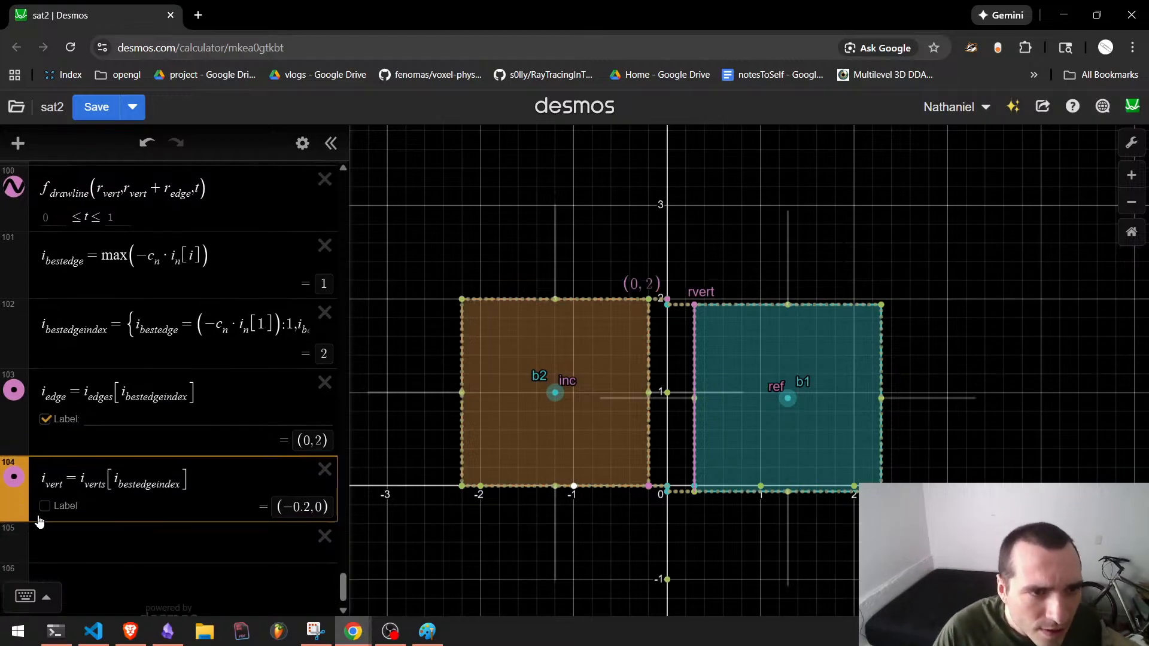
click(46, 419)
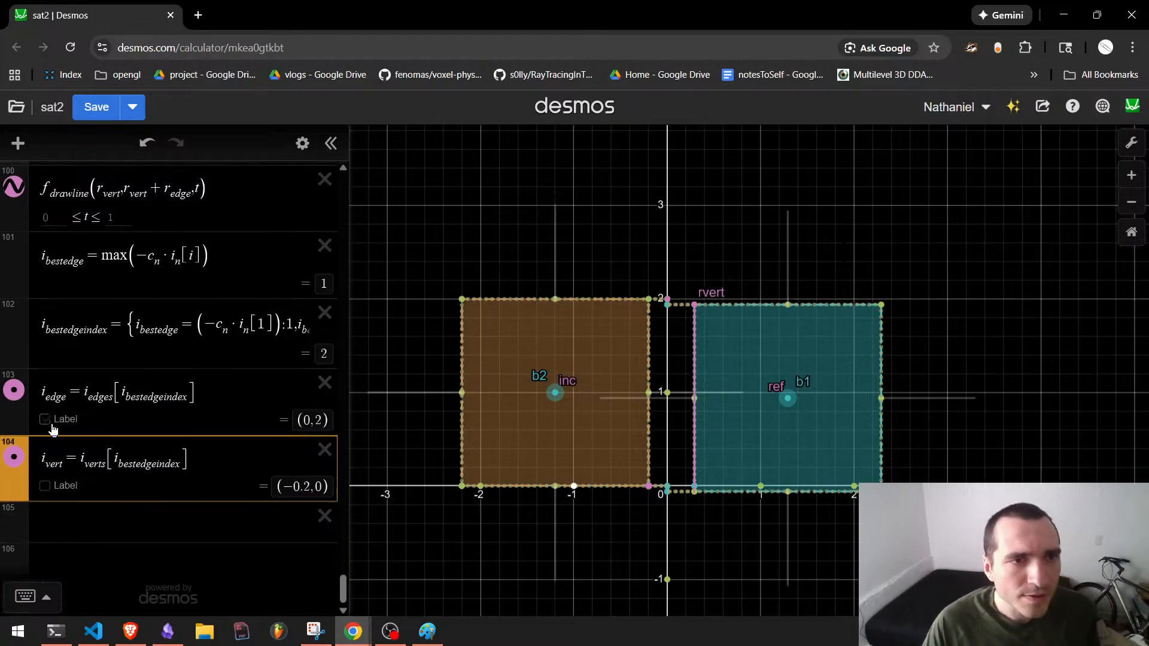
click(45, 485)
Change the color of the i_edge and i_vert points to green.
click(303, 142)
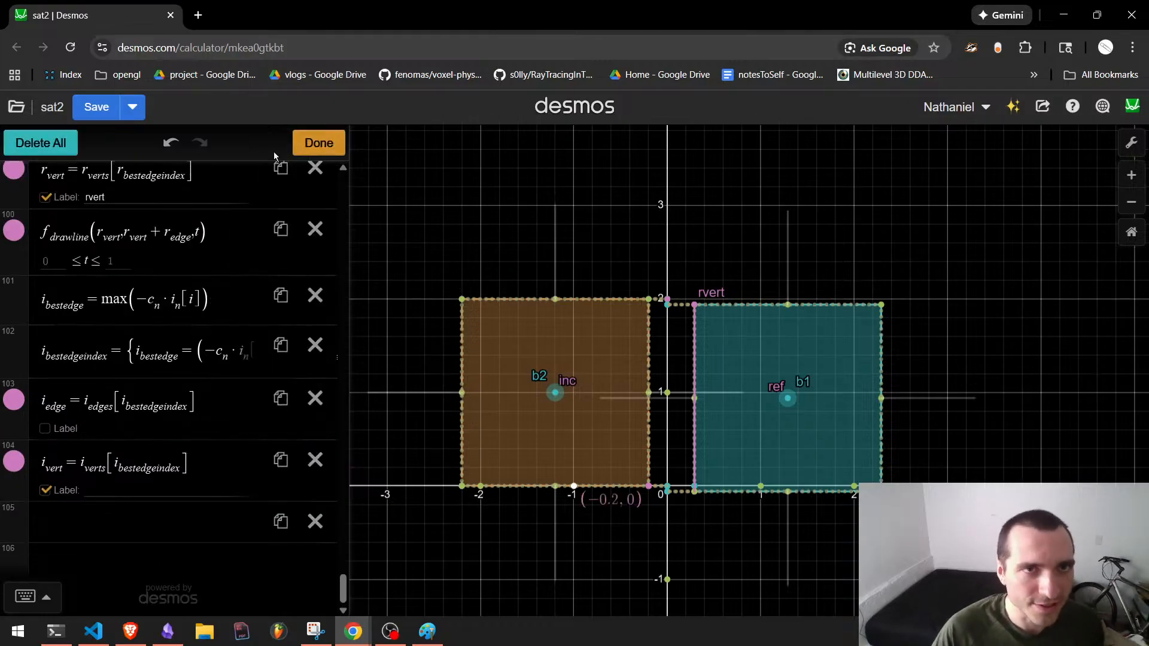
click(13, 399)
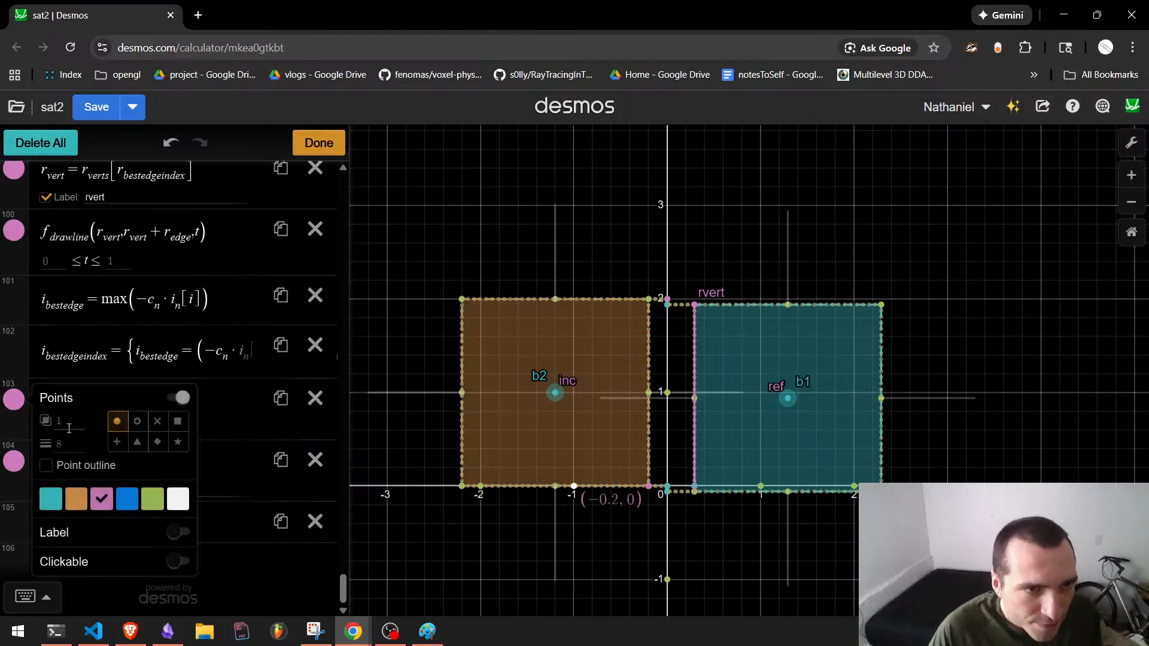
click(152, 498)
click(13, 461)
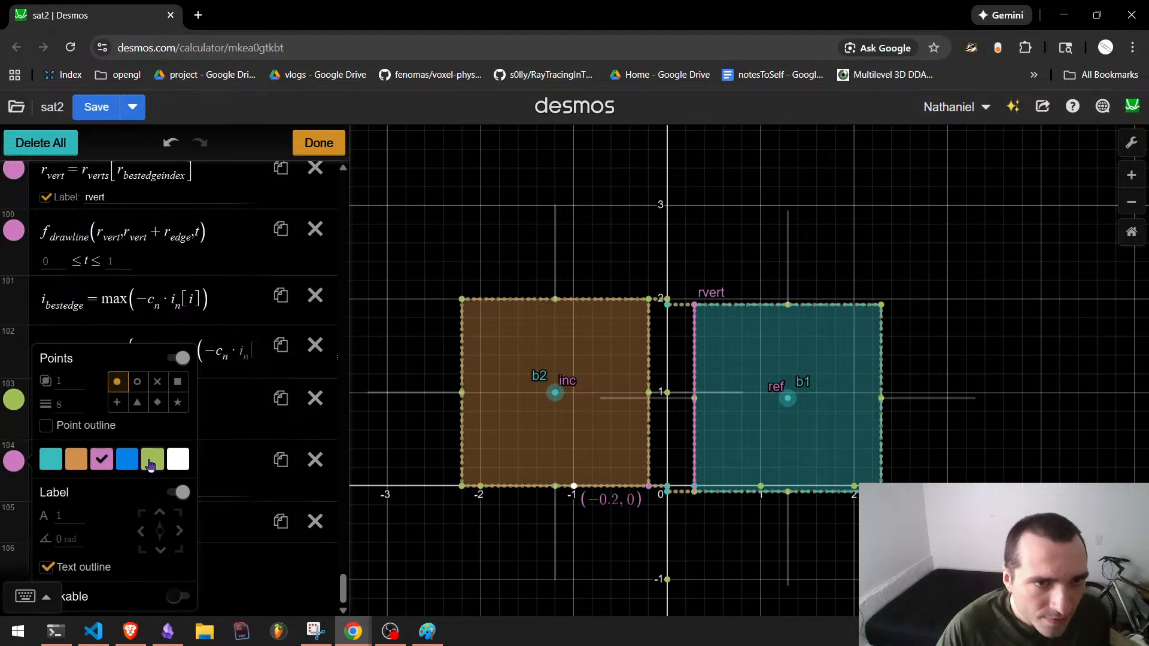
click(152, 459)
click(213, 517)
click(187, 480)
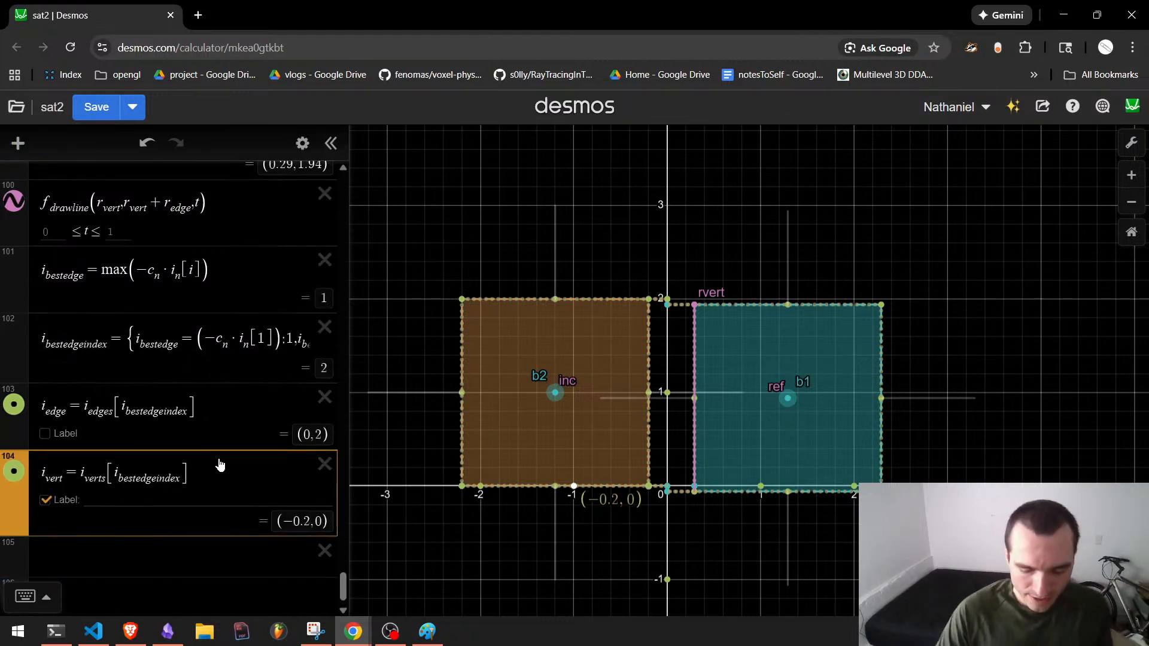
Add f_drawline(i_vert, i_vert + i_edge, t) below i_vert to draw the best edge of the incident box.
scroll(220, 465, up, 1)
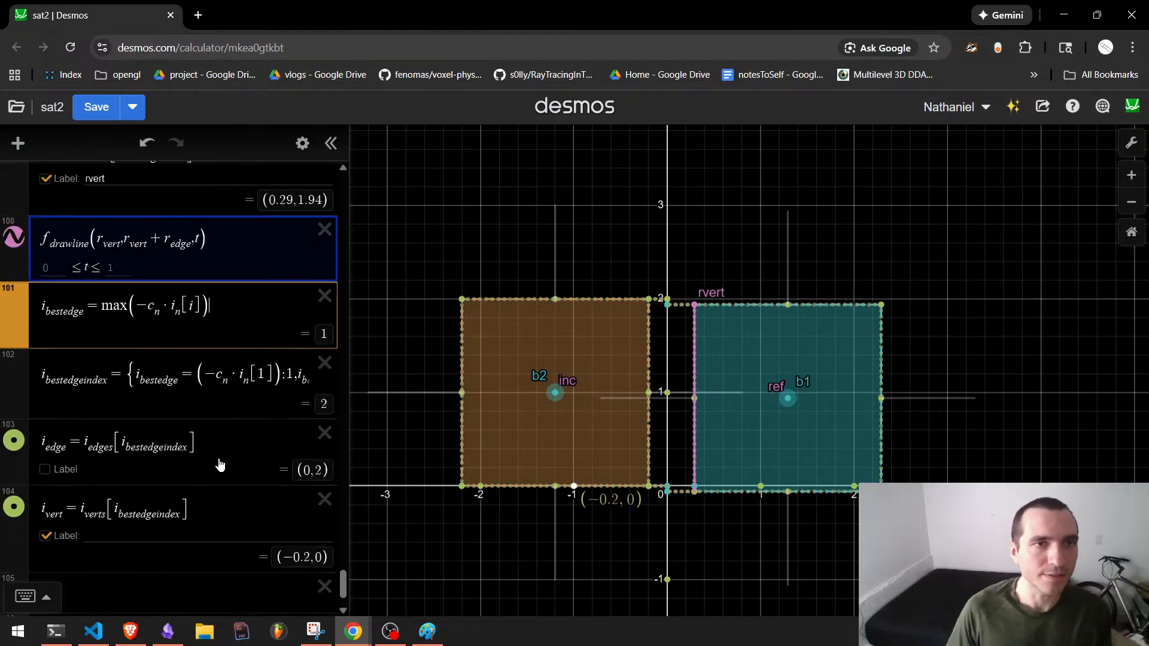
key(Return)
text(f)
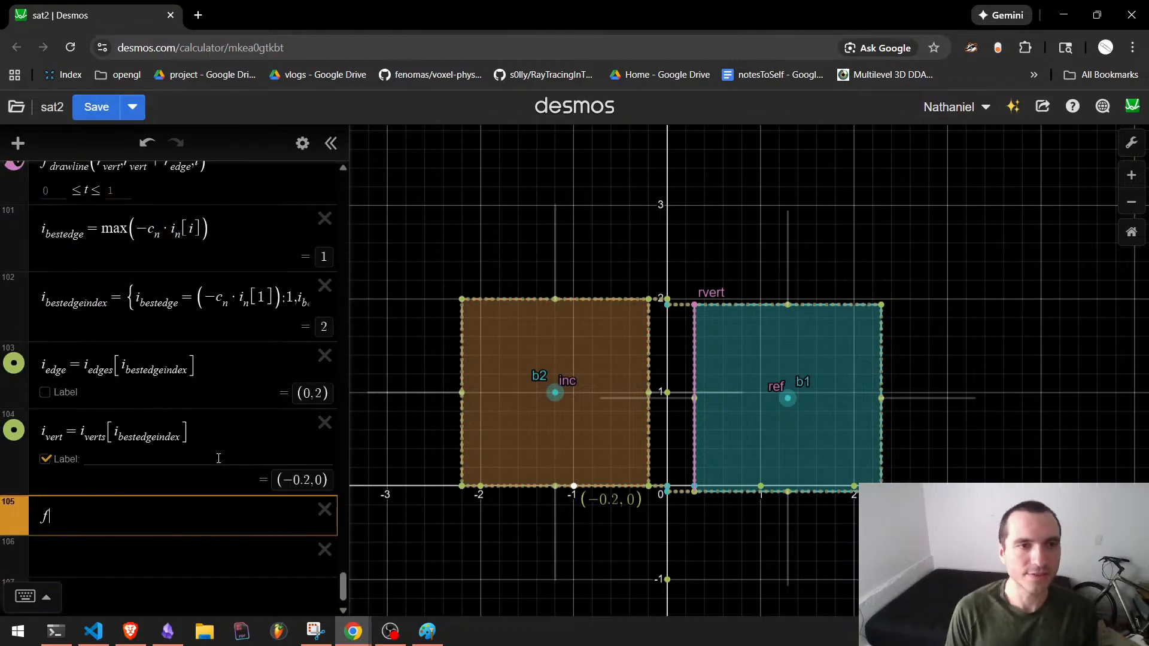
text(_drawline)
text((i_vert)
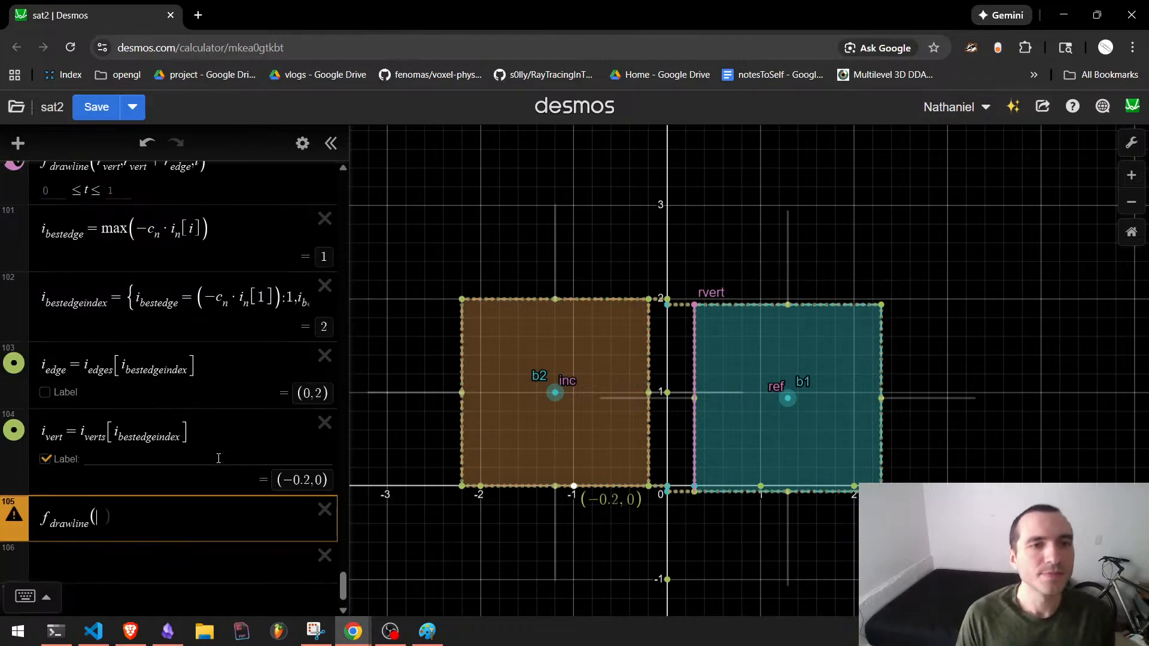
text(,i)
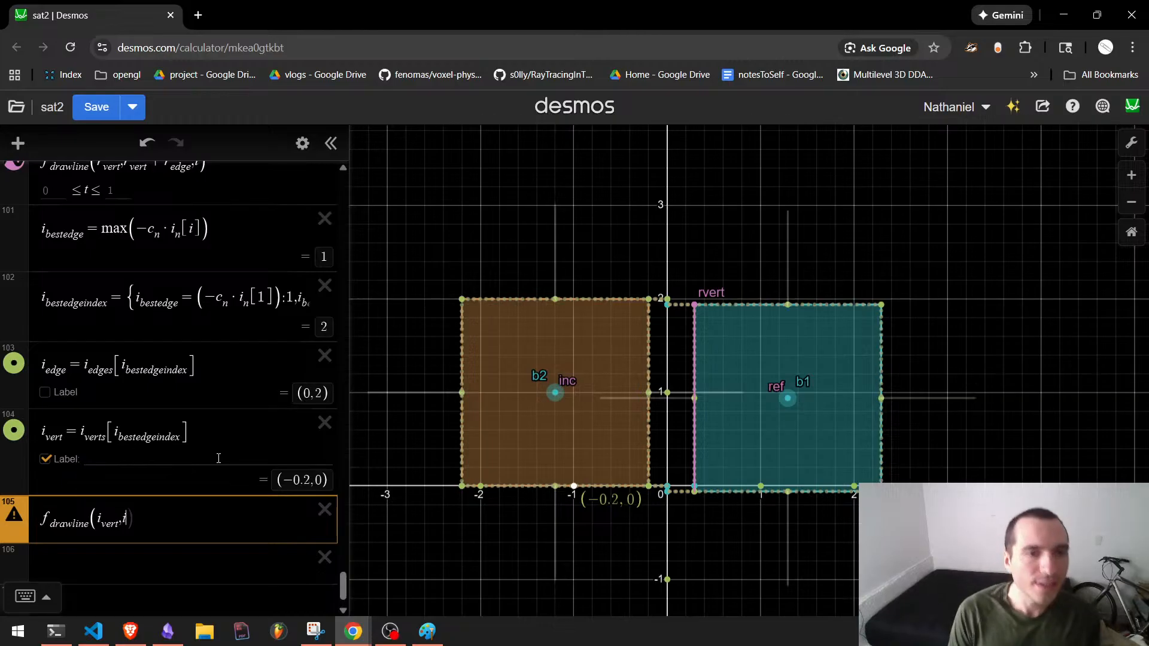
text(_vert+i)
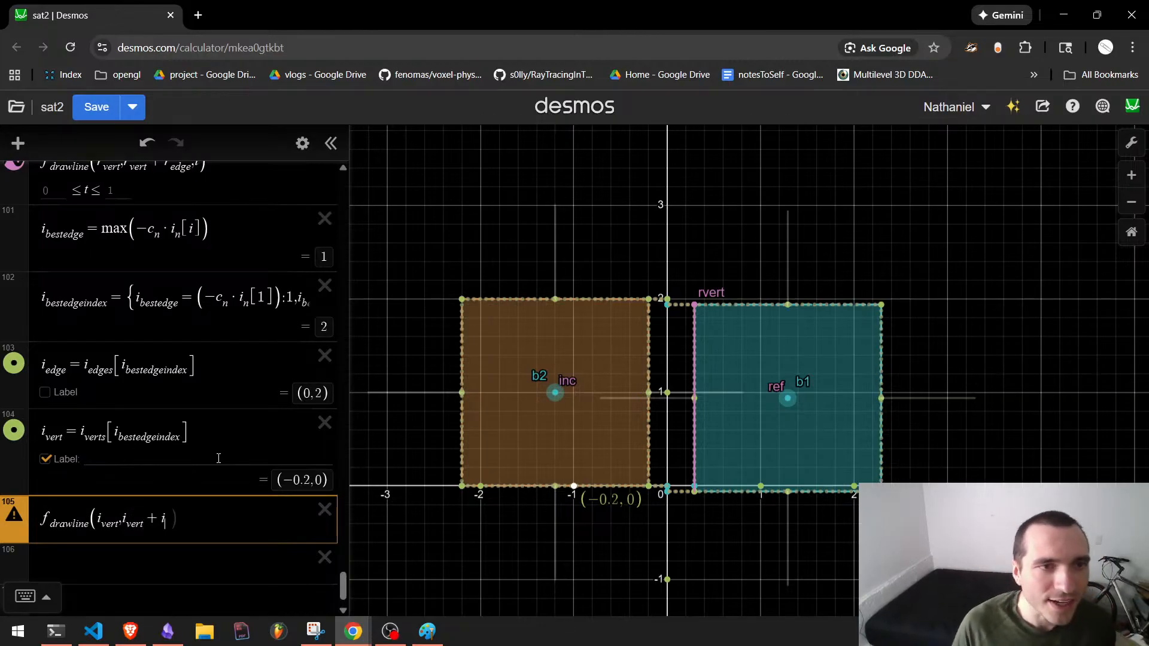
text(_edge,t)
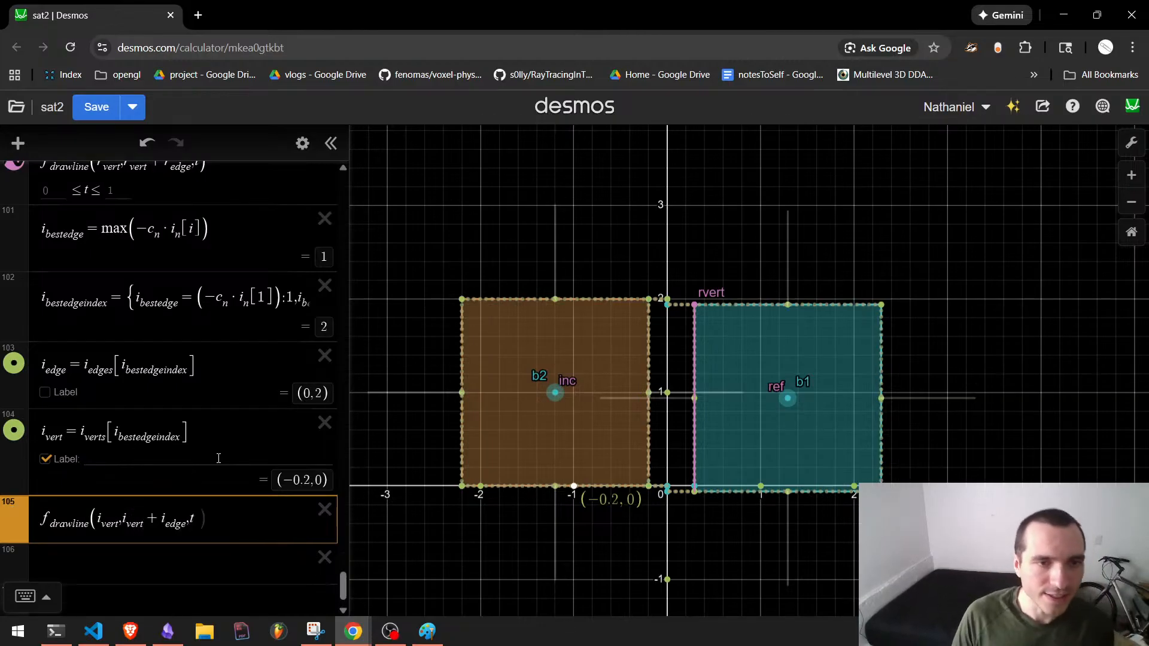
text())
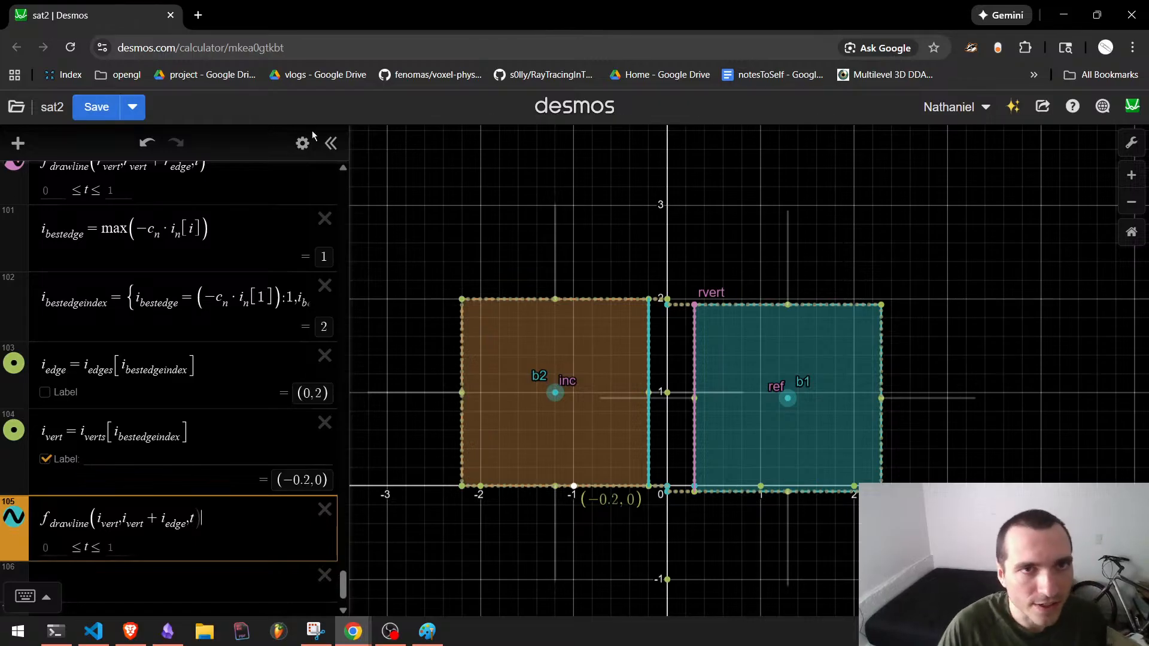
Color the incident edge line green and set the i_vert point's label text to ivert.
click(303, 142)
click(14, 459)
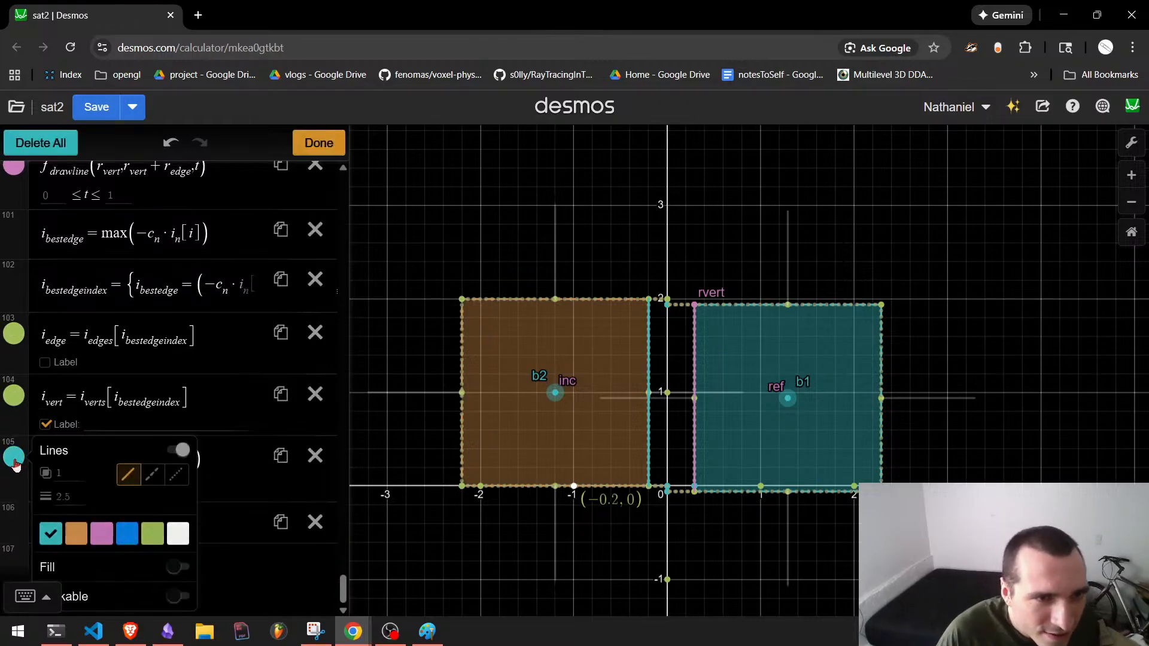
click(152, 533)
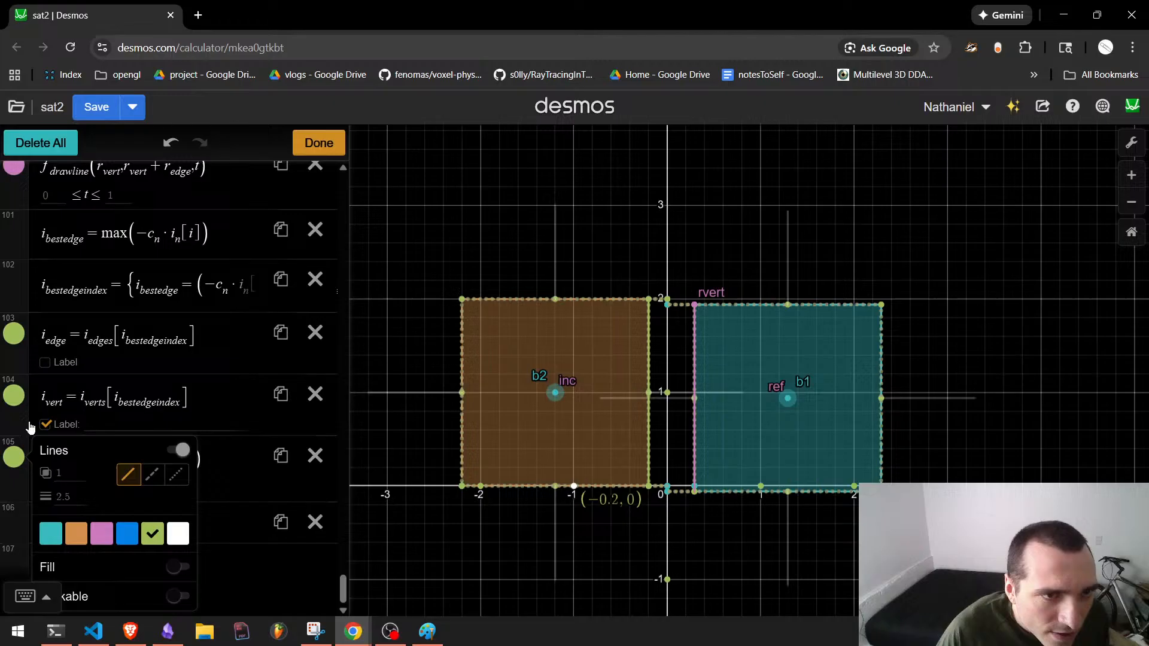
click(88, 428)
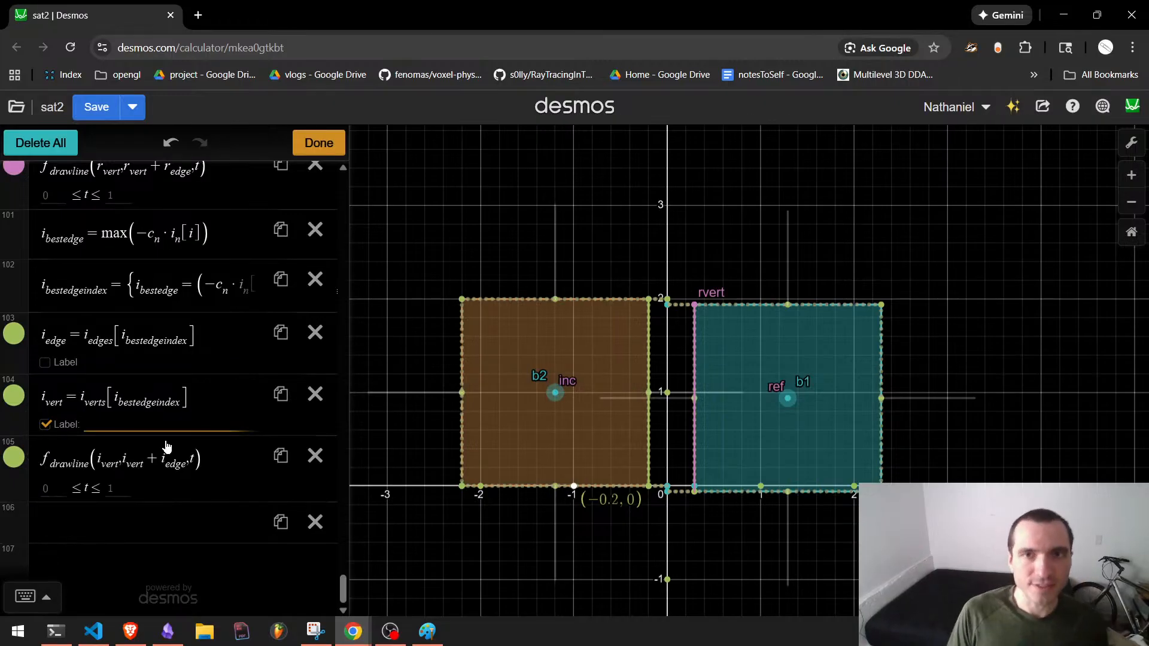
text(ivert)
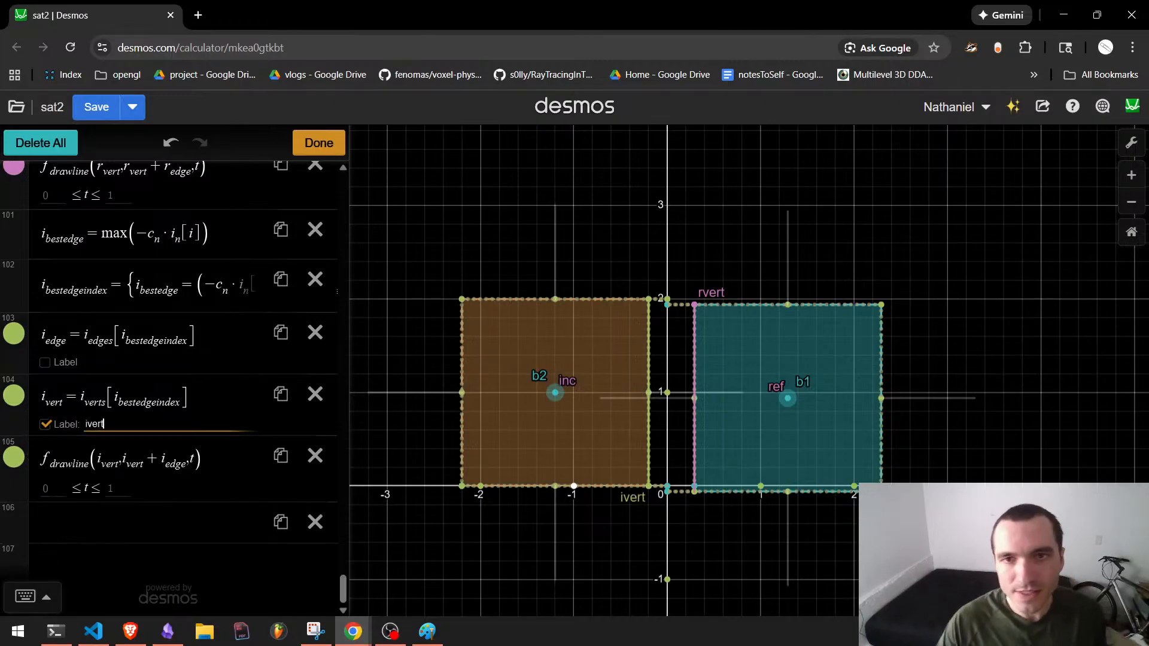
Move box b1 on the graph to about (0.99, 0.88) and go to the box definitions in the expression list.
drag(787, 398, 762, 403)
scroll(142, 449, up, 20)
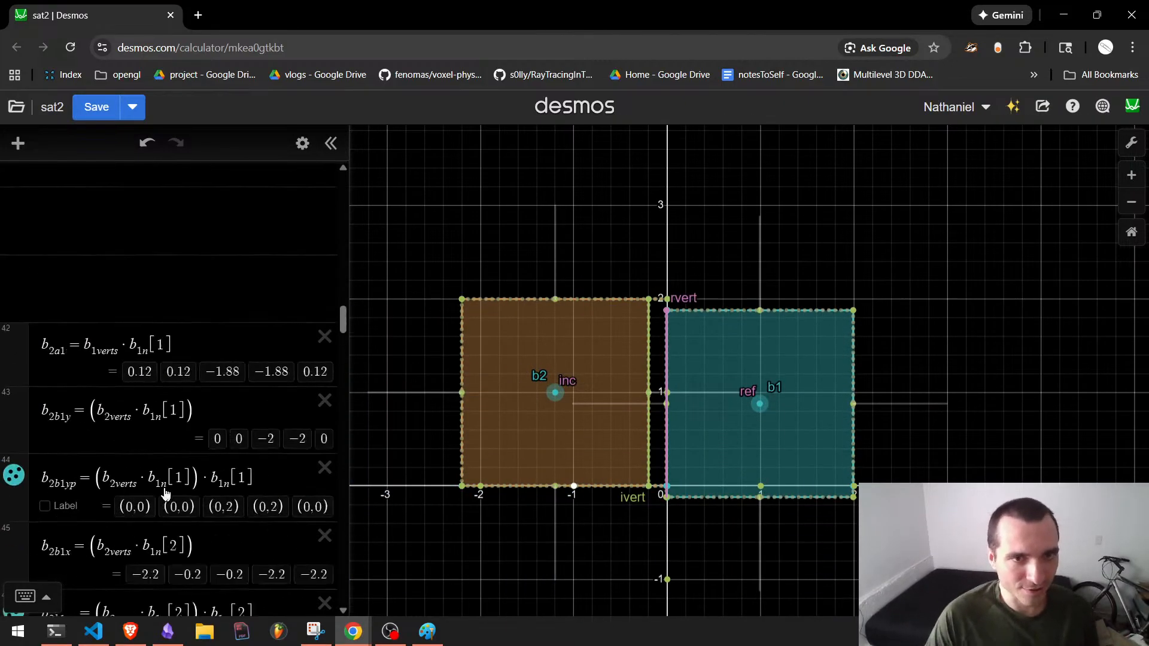
scroll(143, 454, down, 6)
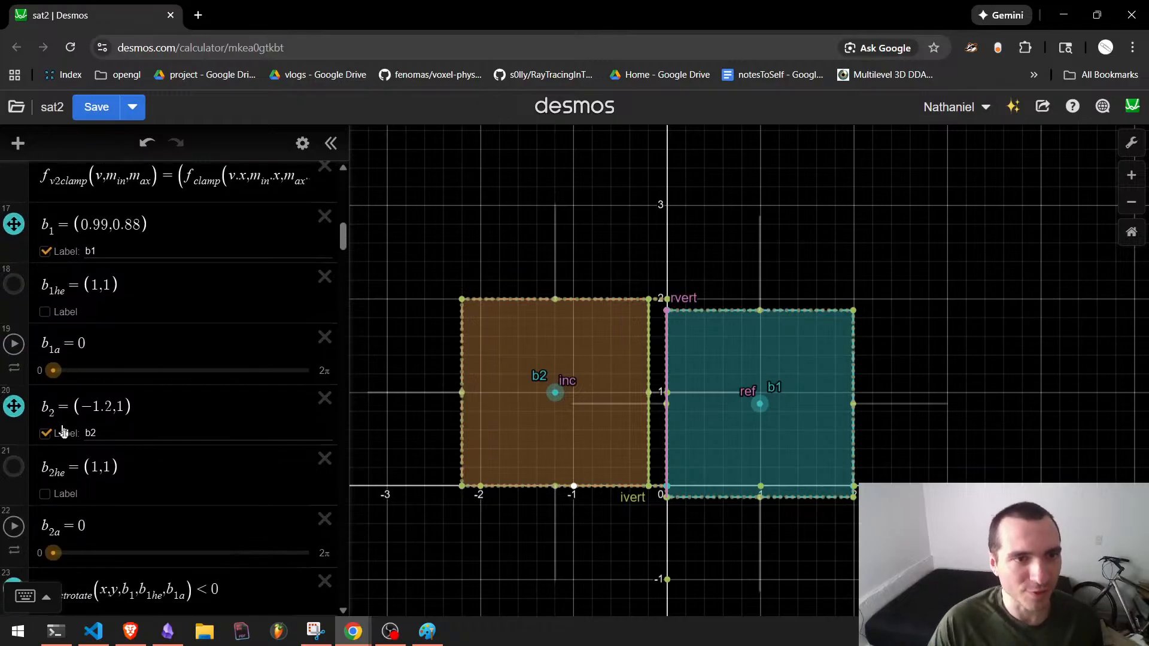
Set b_1a to 0.48 and b_2a to 0.95, and move box b1 to about (-0.034, 2.325) on the graph.
drag(53, 373, 73, 371)
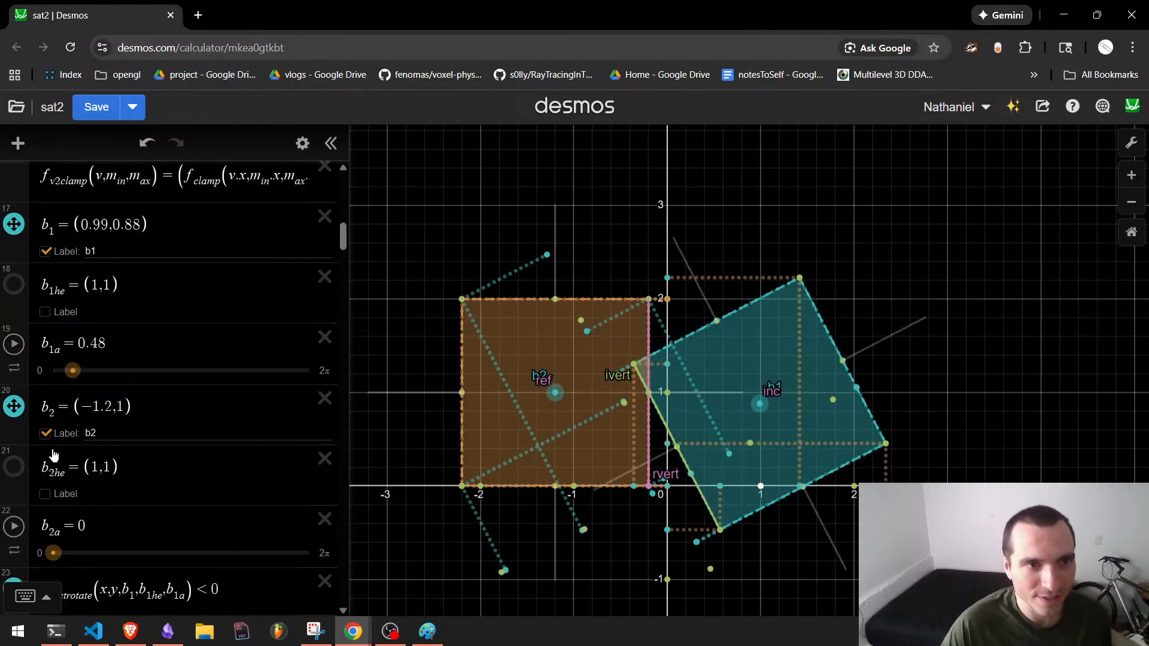
scroll(55, 531, down, 1)
drag(54, 532, 95, 549)
scroll(801, 410, up, 3)
drag(741, 400, 710, 261)
scroll(710, 261, down, 3)
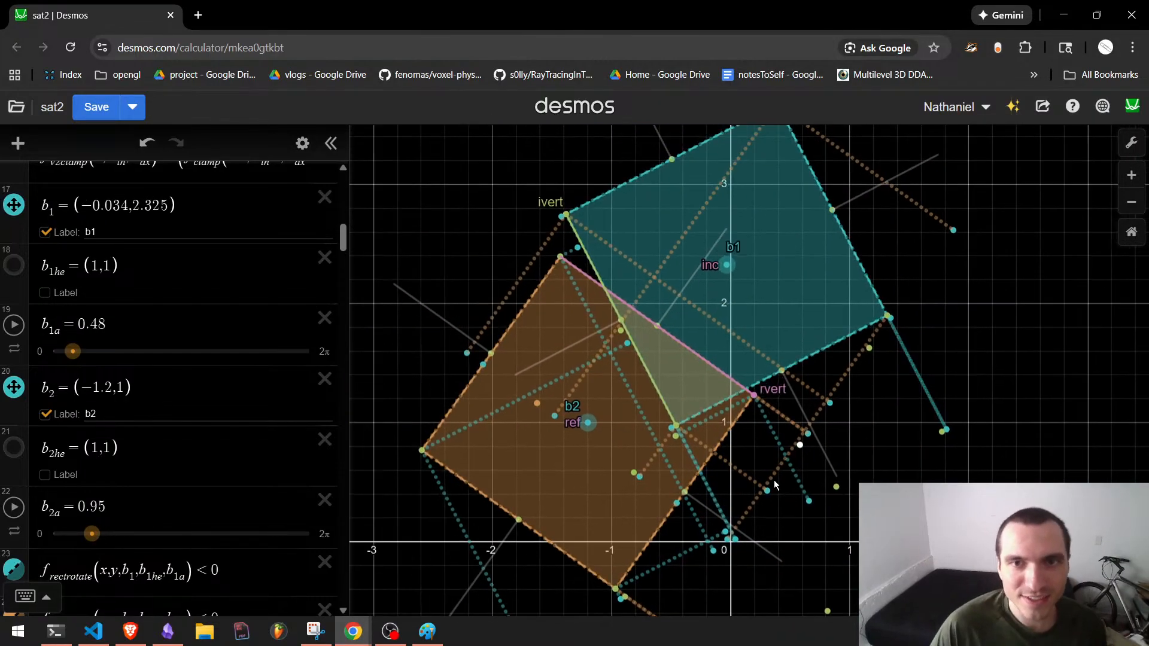
Move box b1 on the graph to about (0.43, 1.75) so that it overlaps box b2.
drag(773, 502, 786, 481)
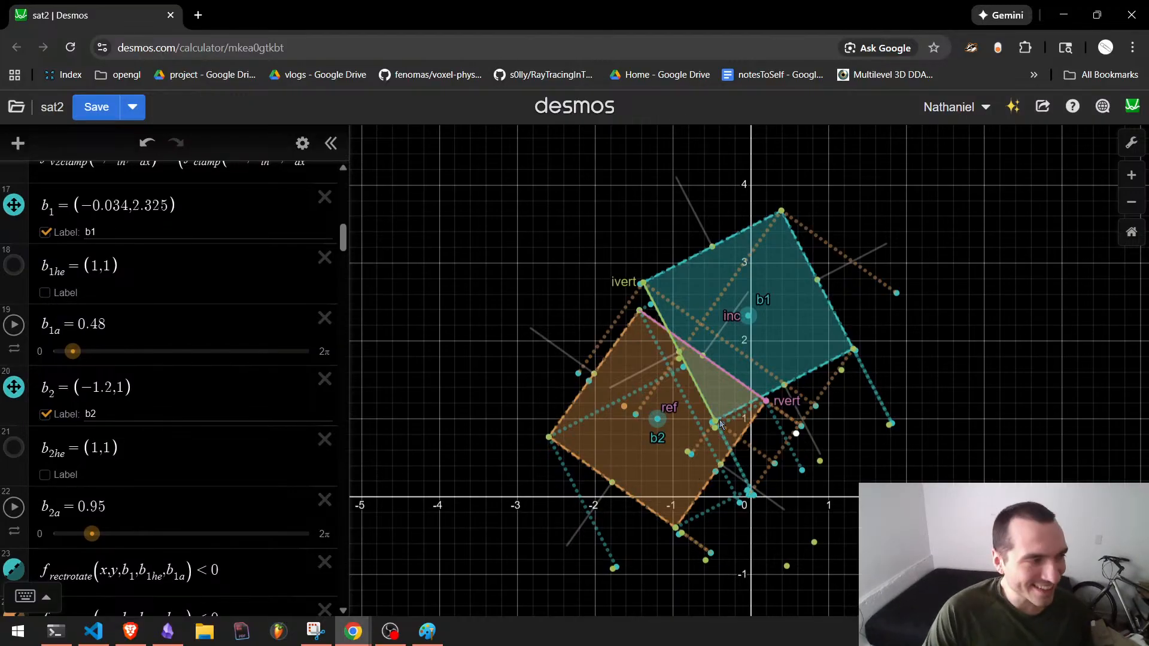
scroll(738, 339, up, 2)
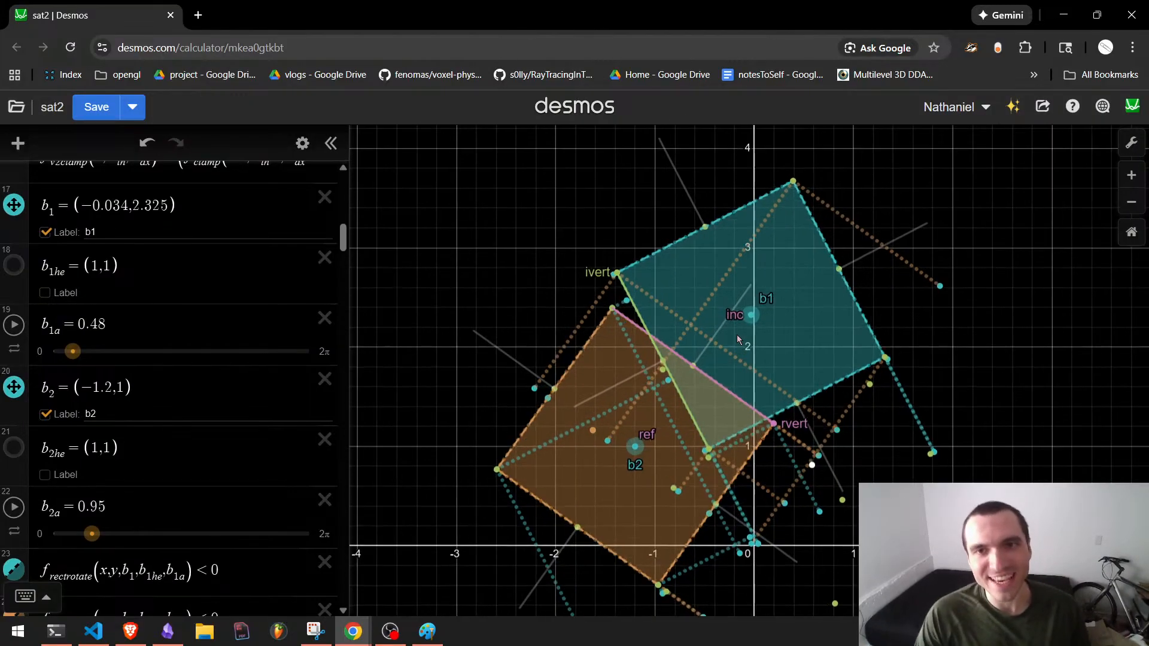
drag(751, 315, 807, 180)
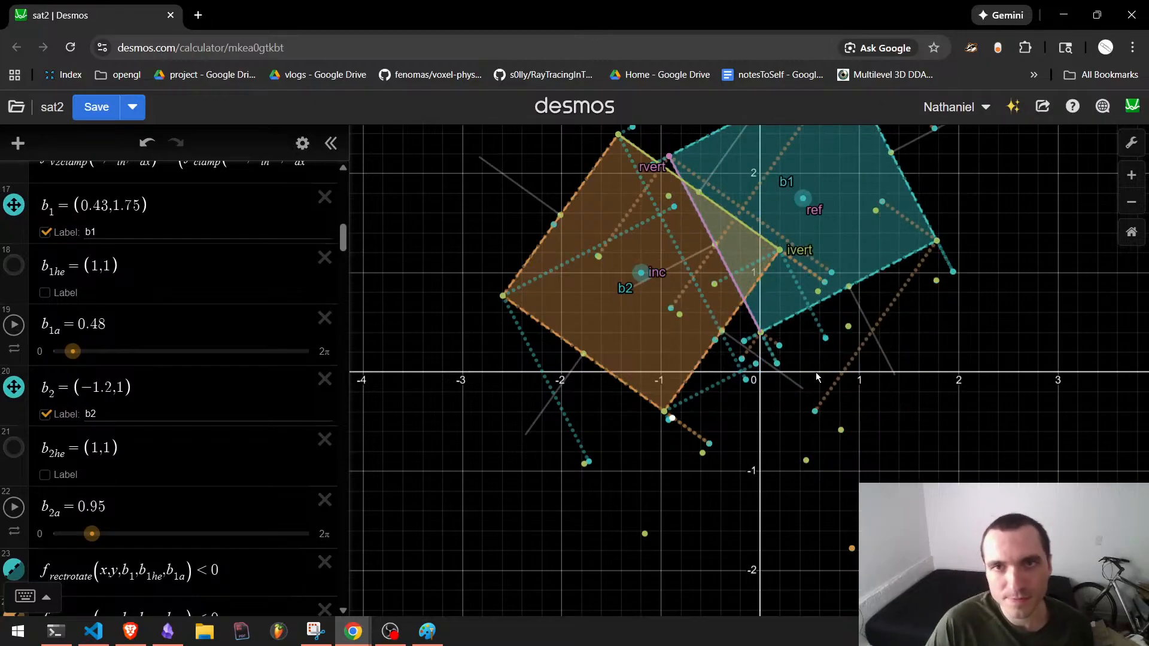
click(814, 411)
drag(787, 328, 762, 374)
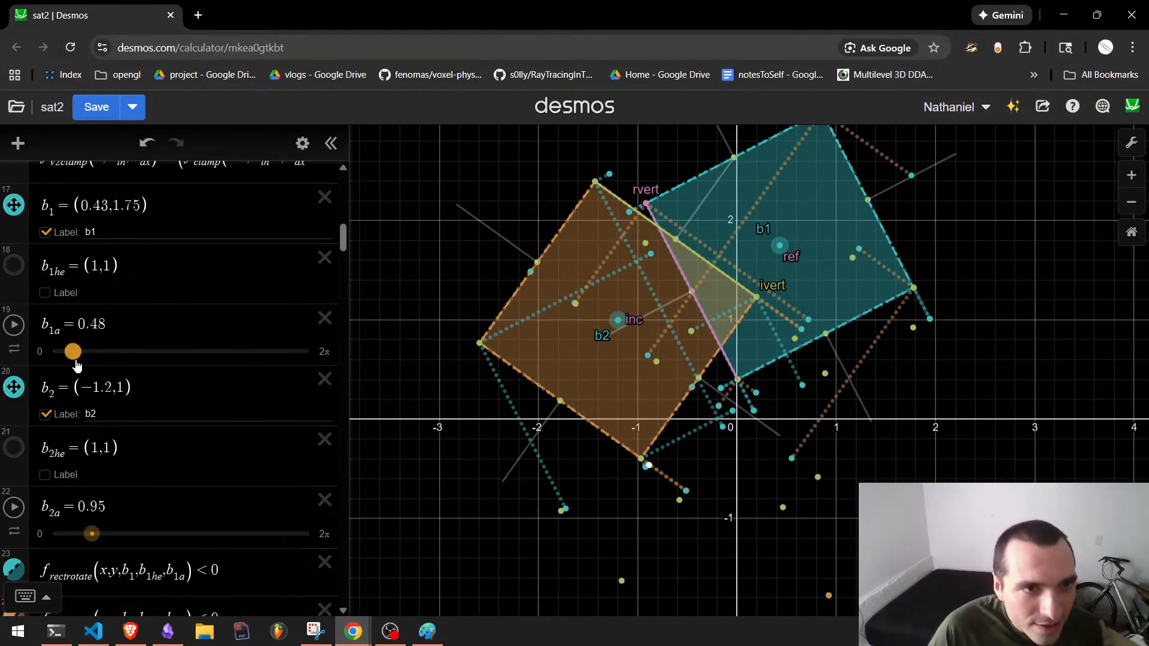
Set the angles b_1a and b_2a to 0 and go to the empty expression below the incident edge line.
drag(72, 351, 53, 352)
drag(91, 533, 53, 534)
scroll(87, 474, down, 20)
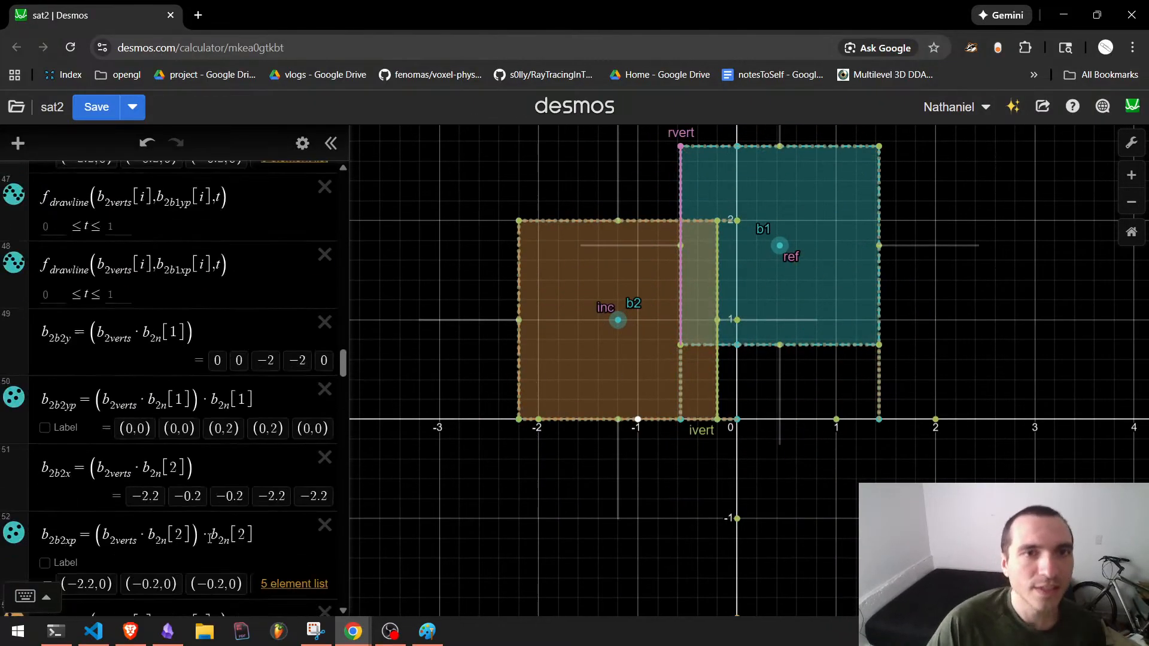
scroll(218, 540, down, 2)
click(190, 550)
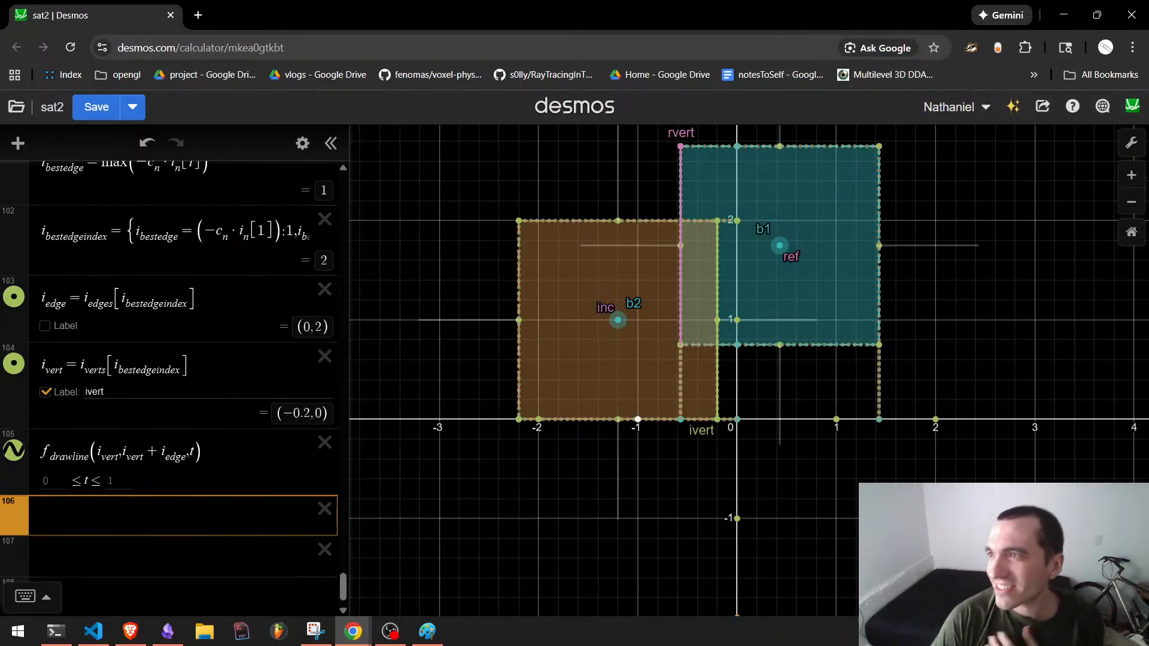
Switch to the dyn4j article on contact points in Brave and examine its introduction and Finding the Features section.
click(131, 631)
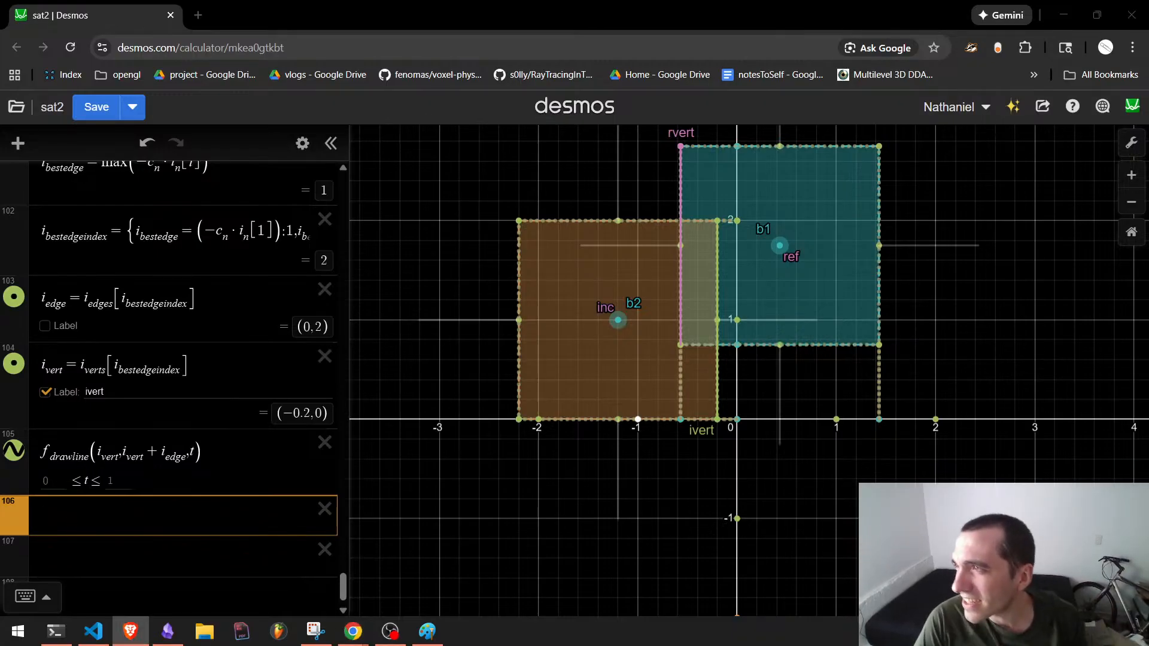
scroll(525, 466, down, 5)
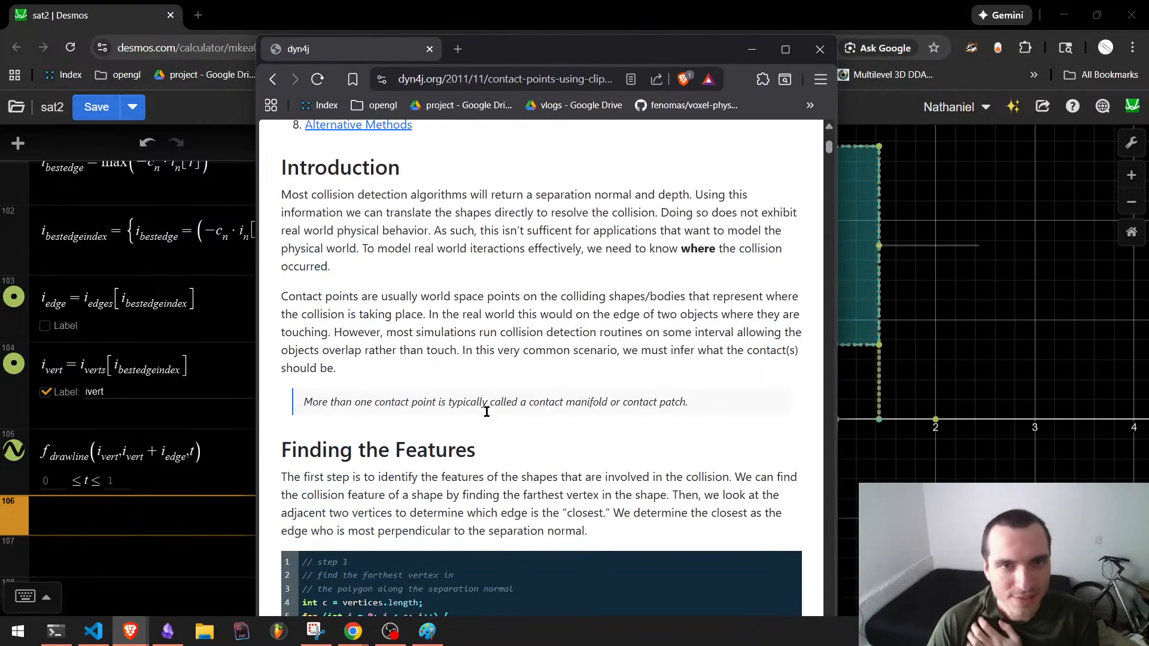
scroll(526, 467, up, 5)
scroll(524, 466, down, 4)
scroll(515, 461, up, 4)
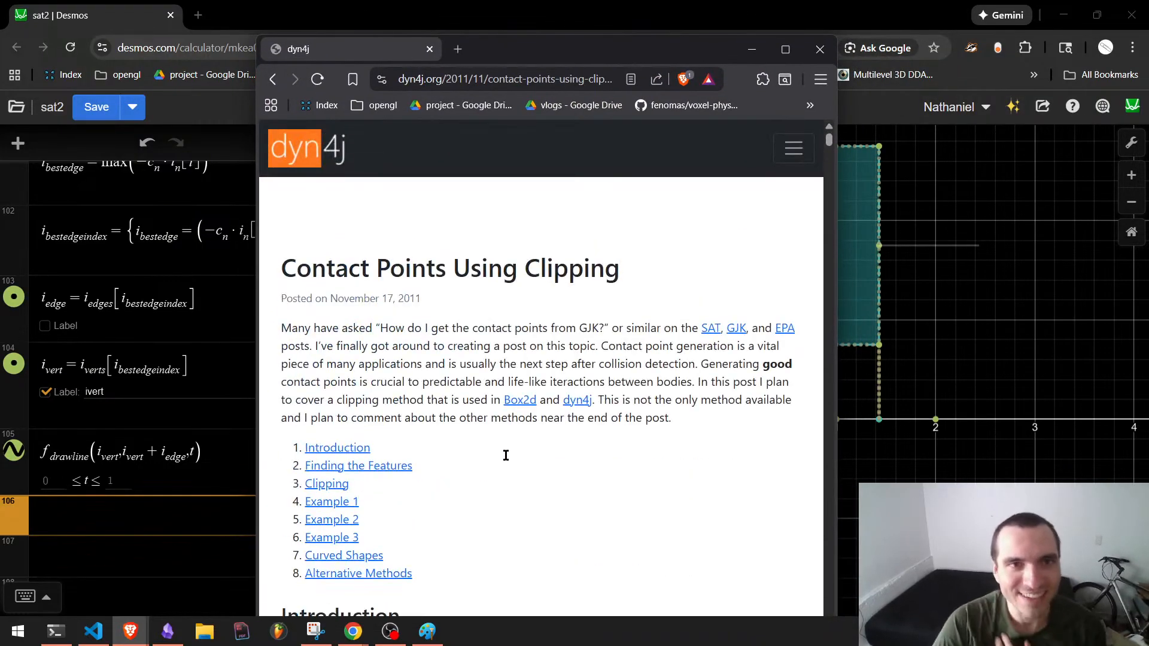
scroll(507, 419, down, 12)
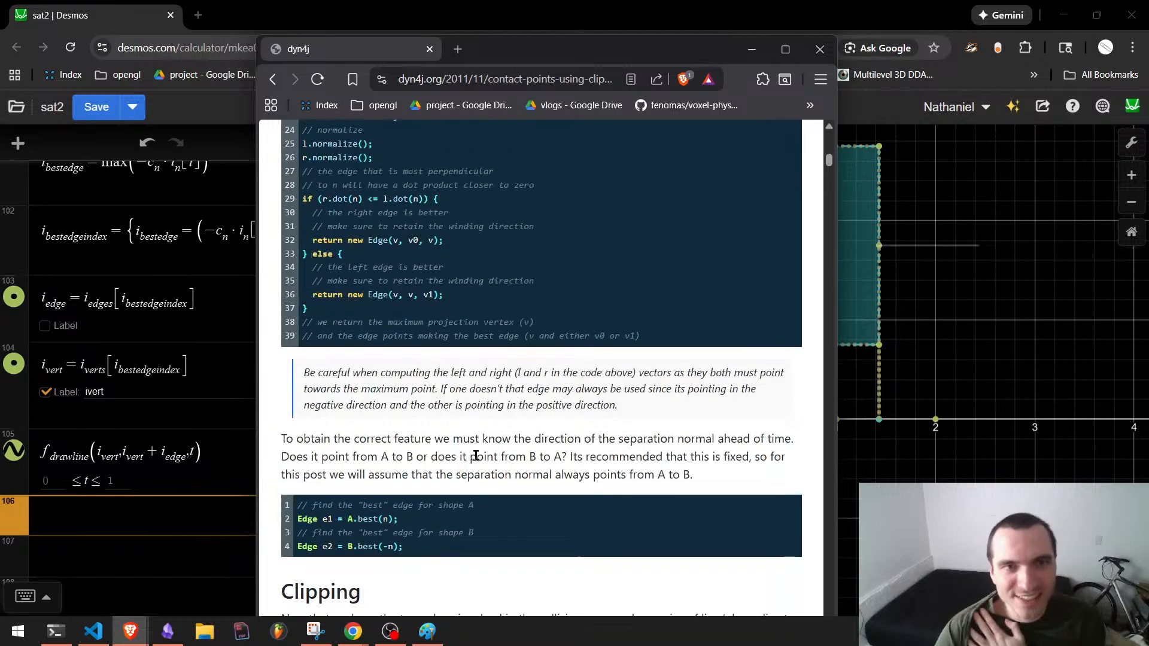
scroll(476, 456, up, 4)
scroll(476, 455, up, 2)
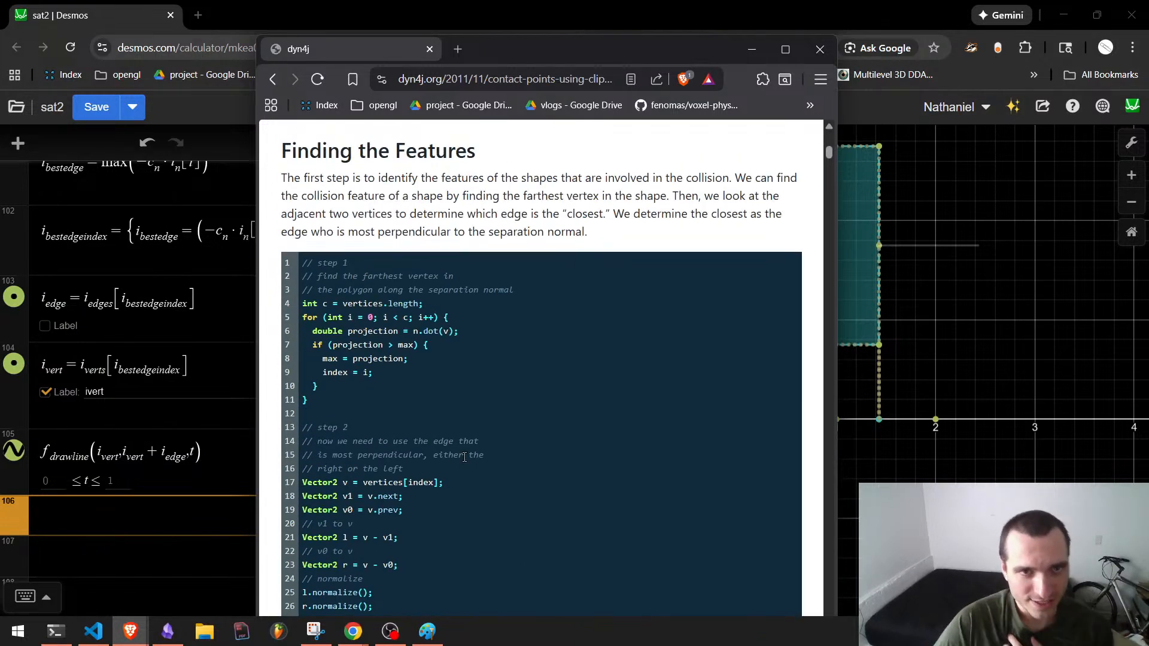
scroll(464, 458, down, 5)
scroll(463, 474, up, 2)
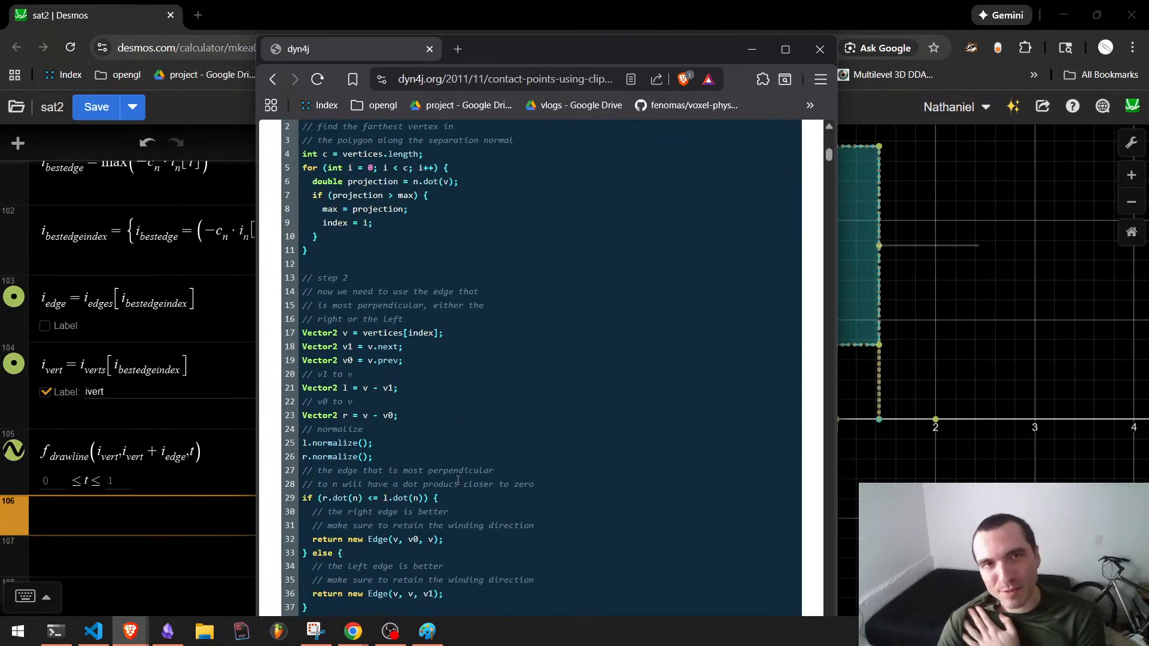
Examine the article's Clipping section, covering the reference edge selection, the three clipping operations and the clip method.
scroll(457, 480, down, 12)
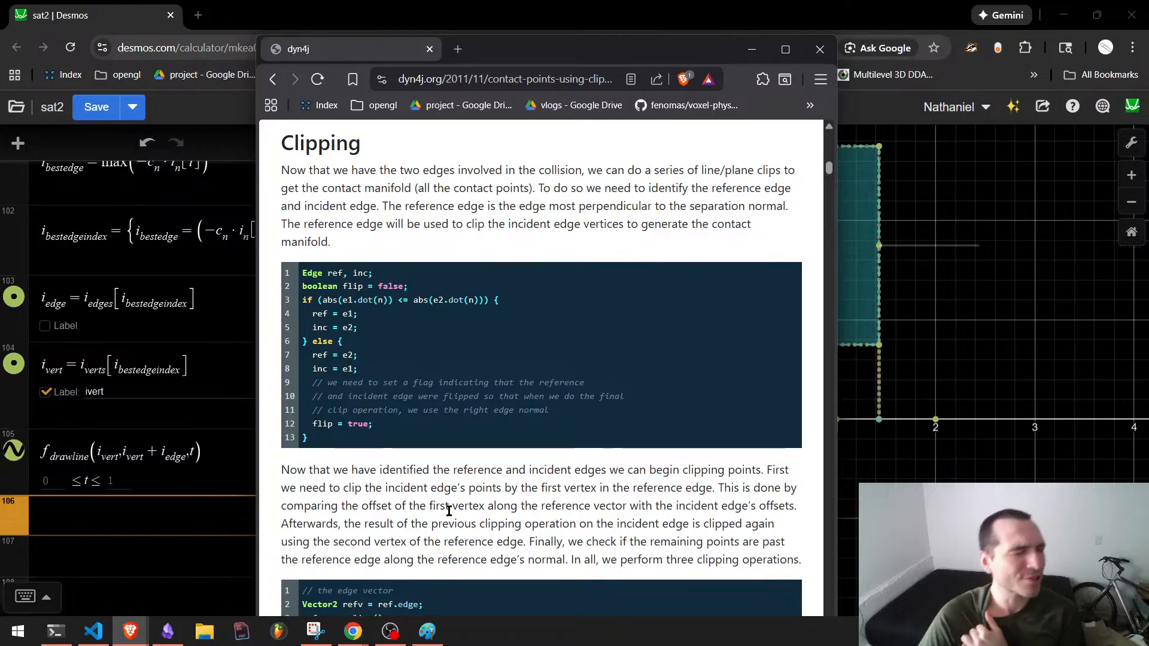
scroll(449, 508, down, 2)
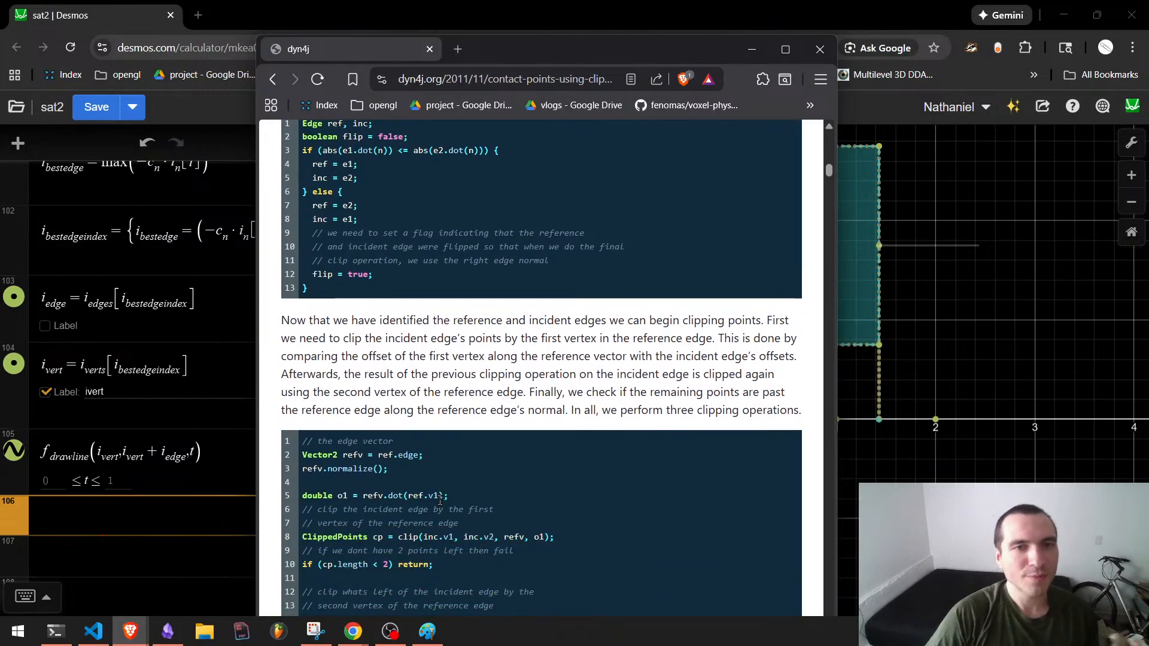
scroll(473, 431, up, 2)
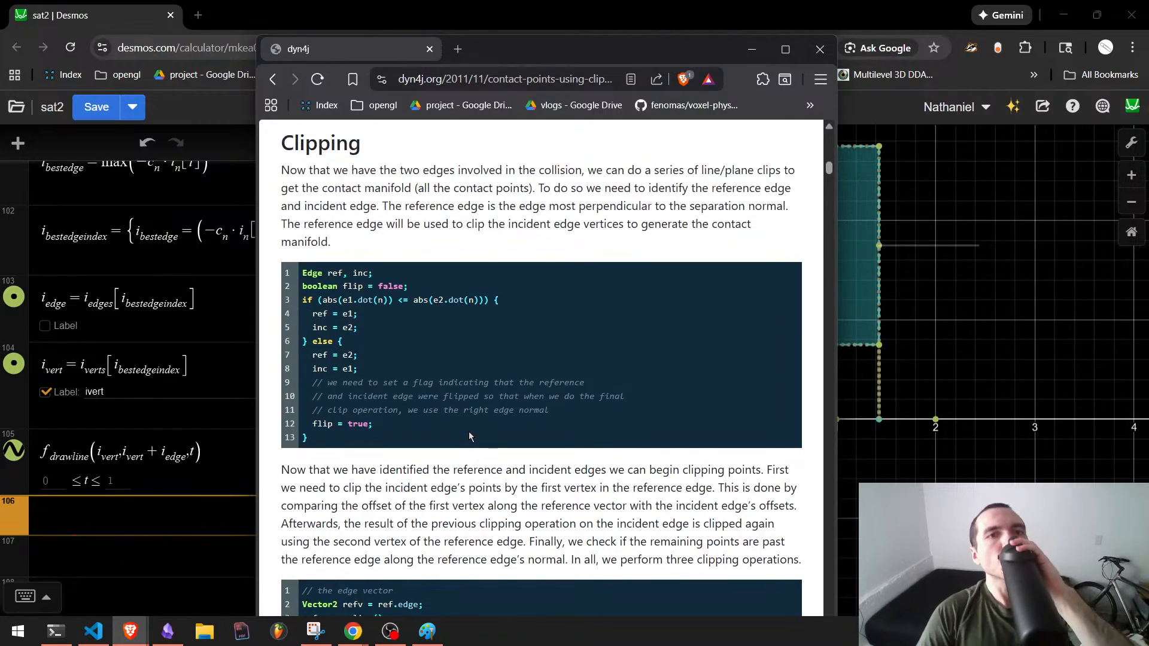
scroll(469, 436, down, 10)
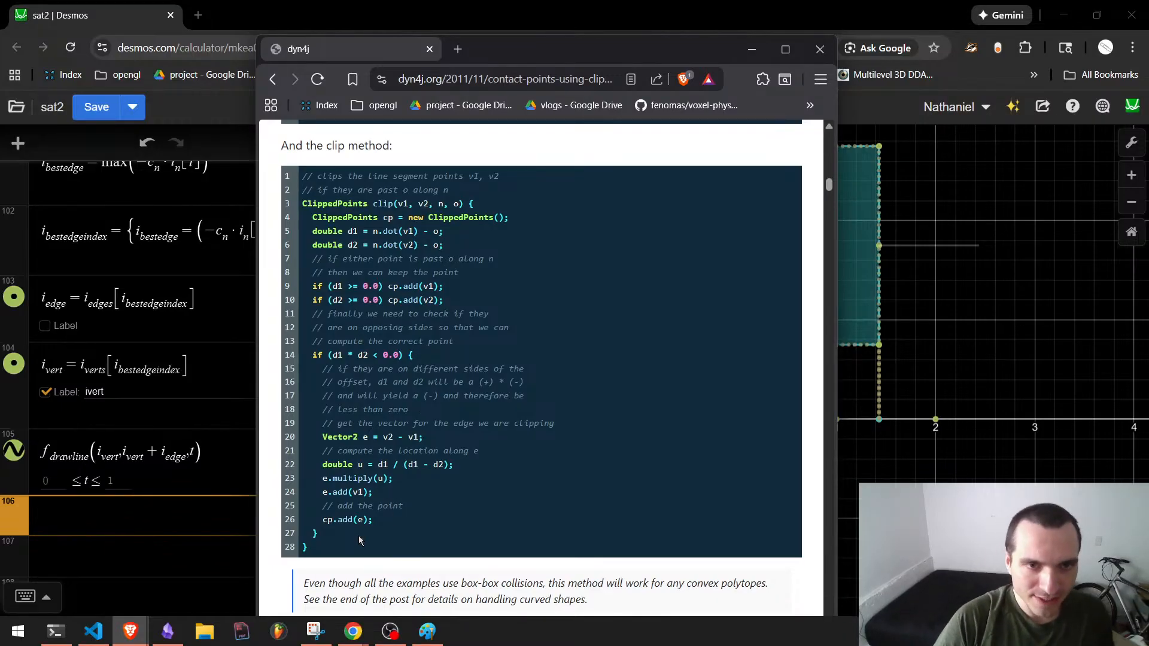
drag(359, 541, 304, 201)
click(410, 468)
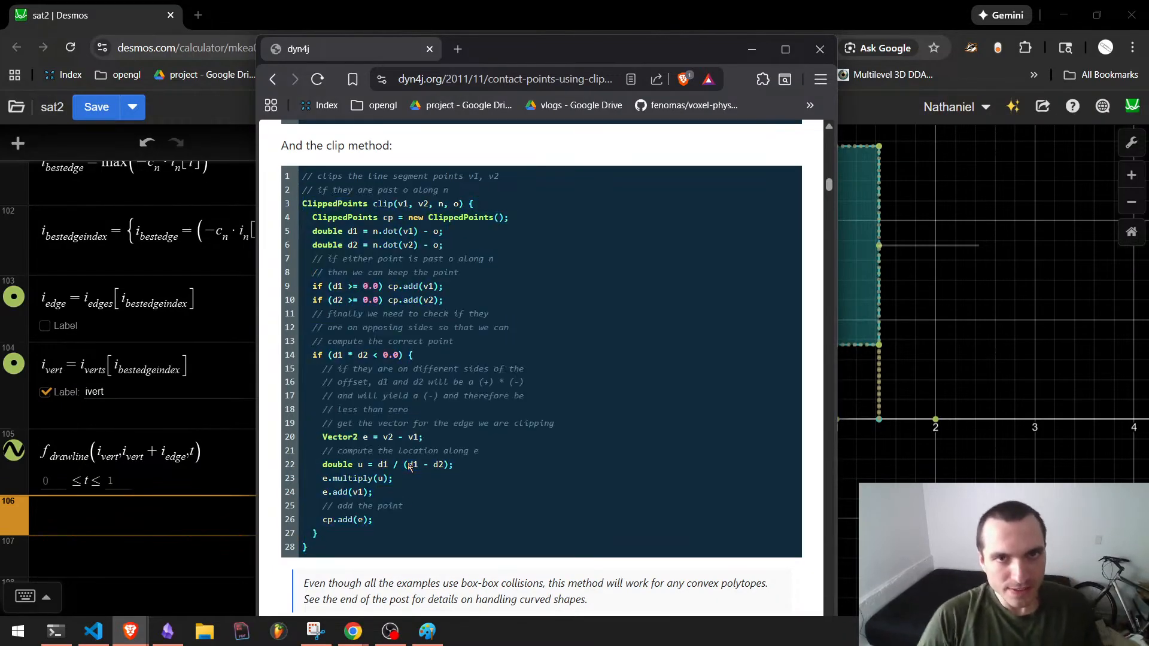
scroll(402, 189, up, 6)
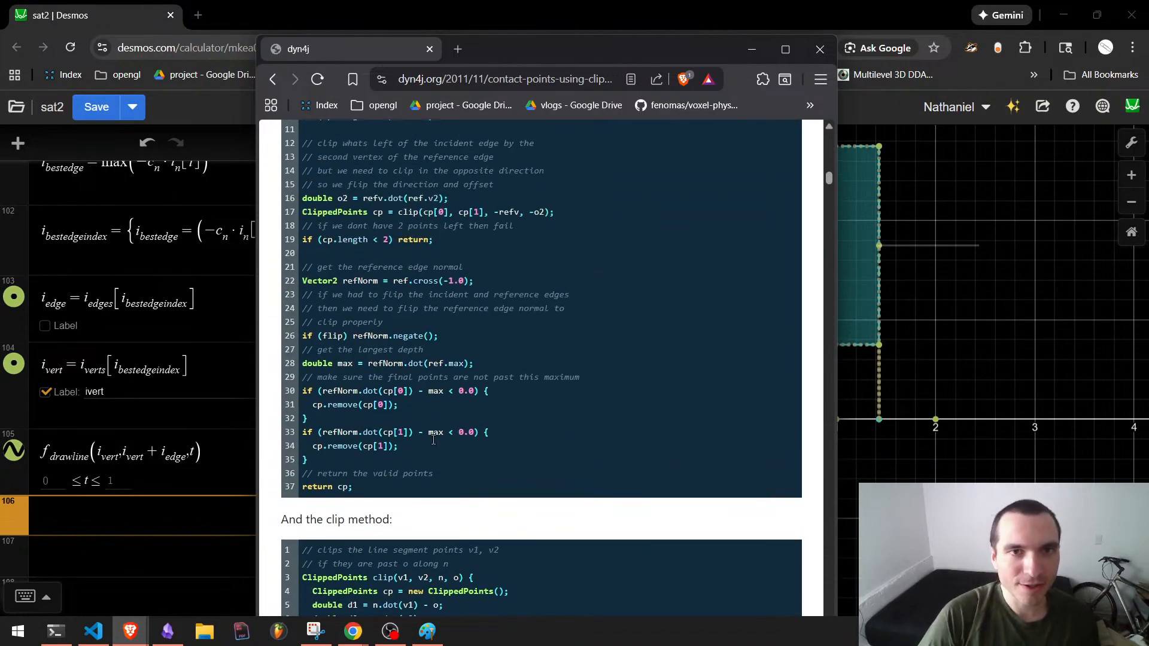
scroll(417, 405, up, 3)
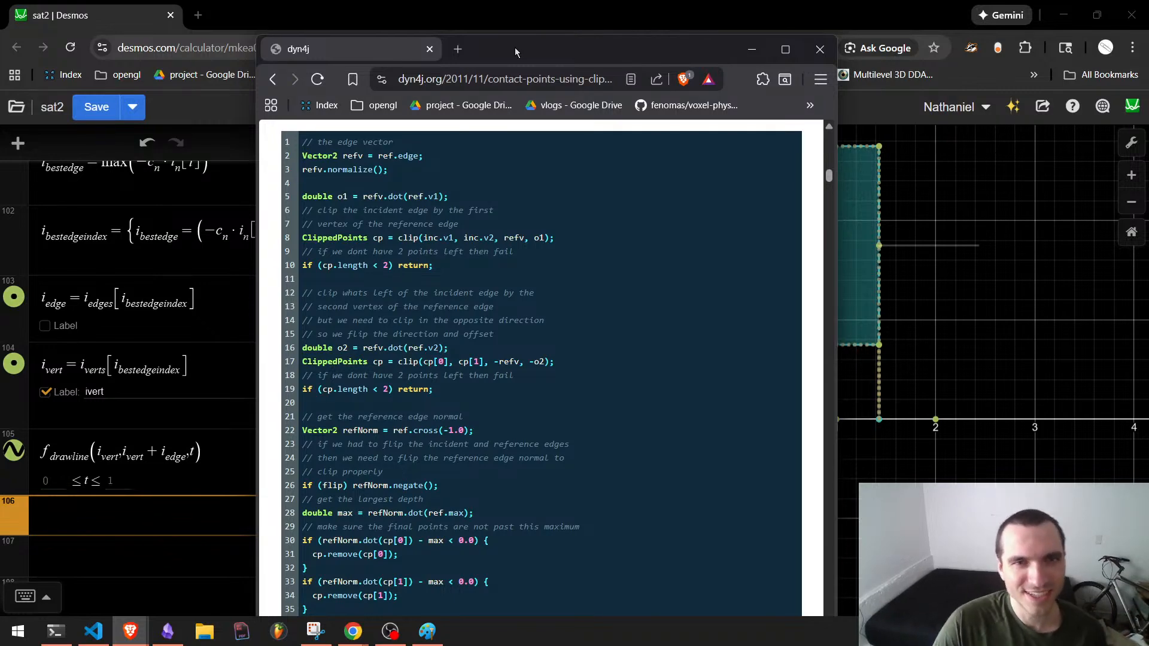
Move the article window off the Desmos window and define o_1 = r_edge · r_vert below the incident edge line.
drag(515, 49, 1148, 119)
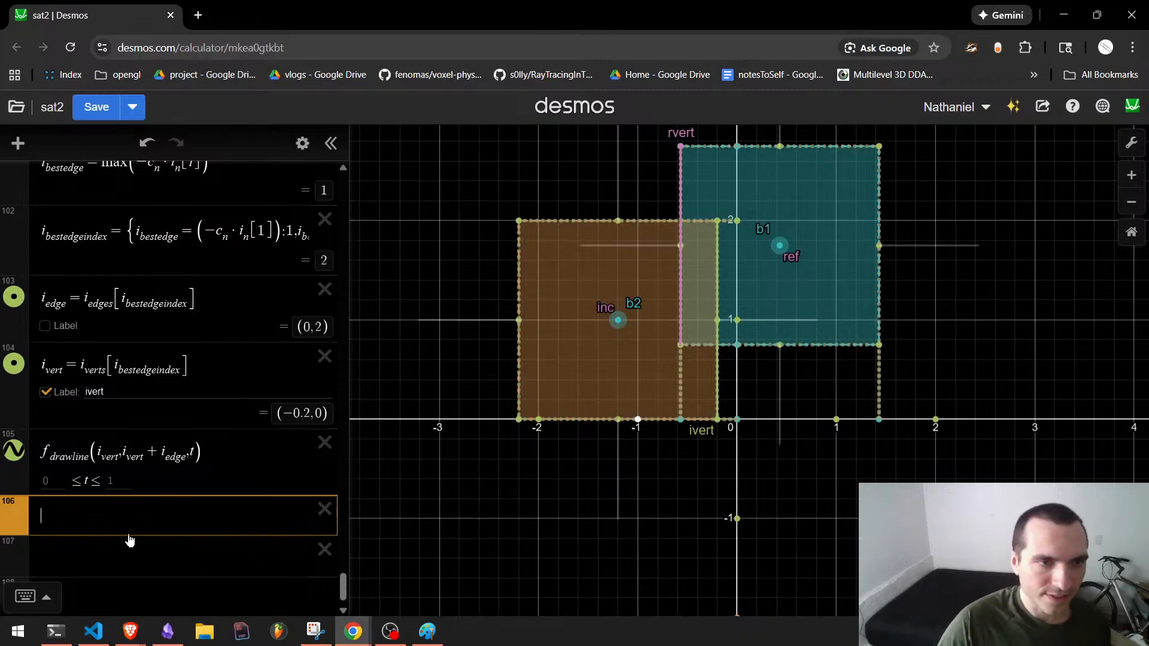
text(o_1=r)
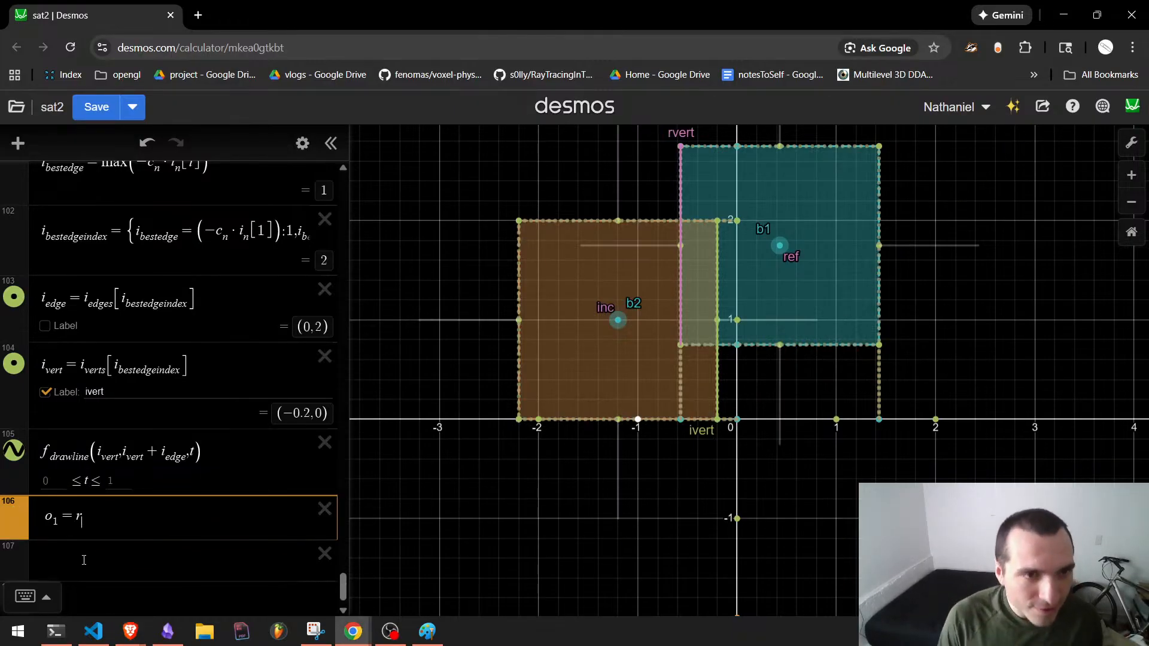
text(_edge*r_vert)
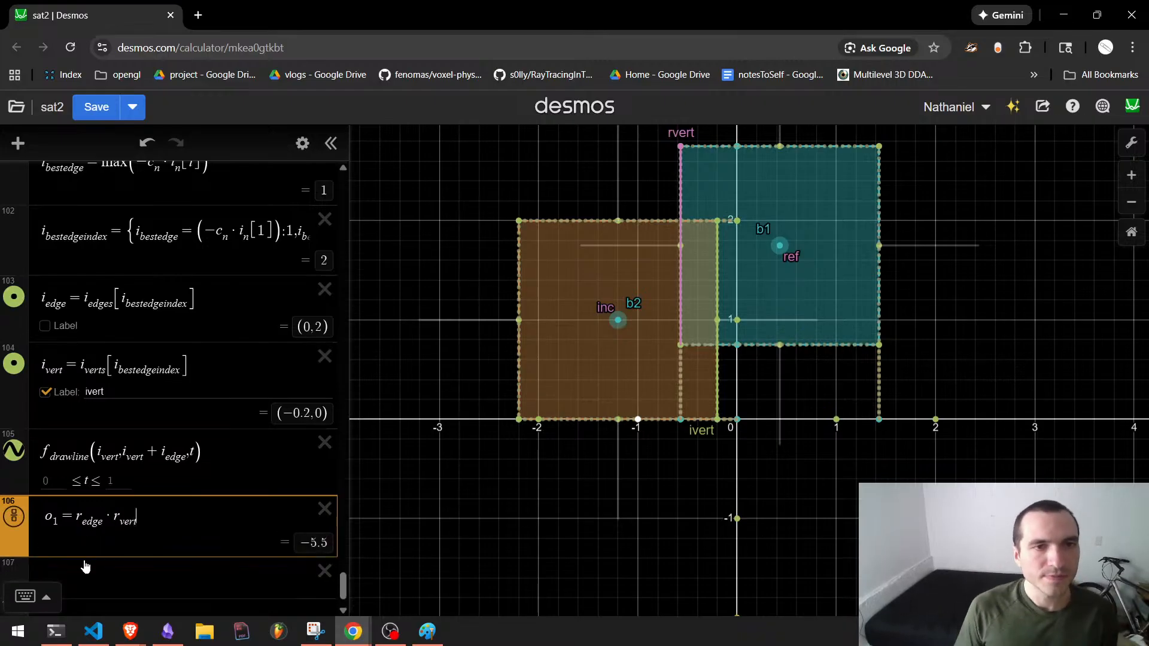
Insert the expressions r_v1 = r_vert and r_v2 = r_vert above the o_1 definition.
key(Home)
key(Return)
text(r)
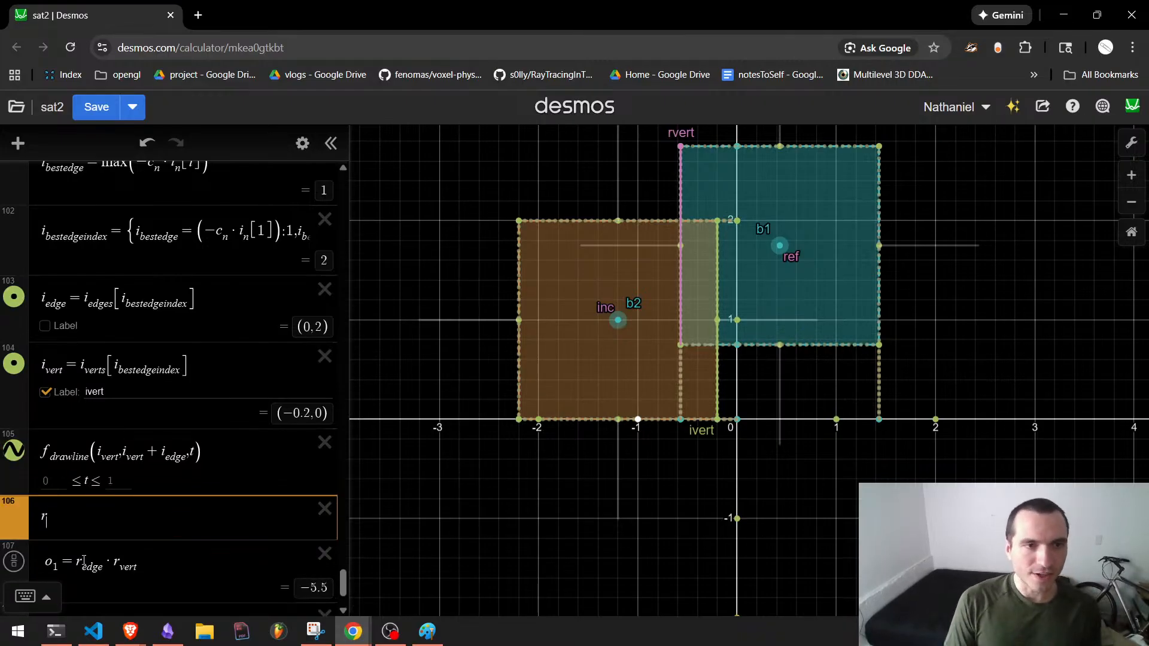
text(_{v1} = r_{vert)
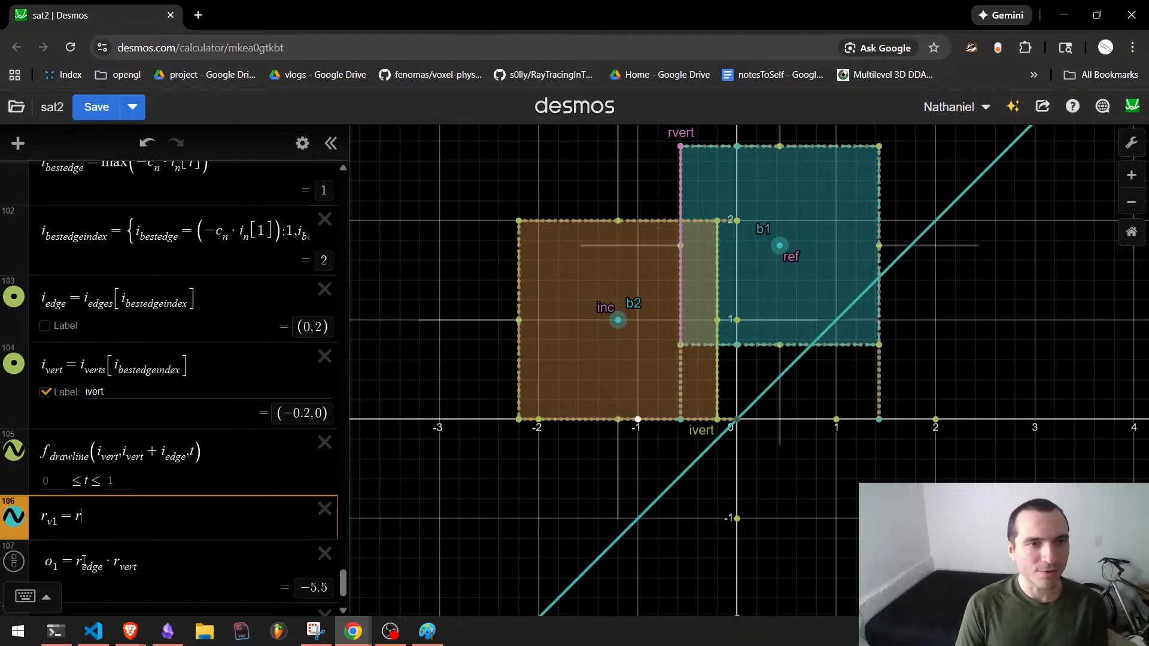
key(Return)
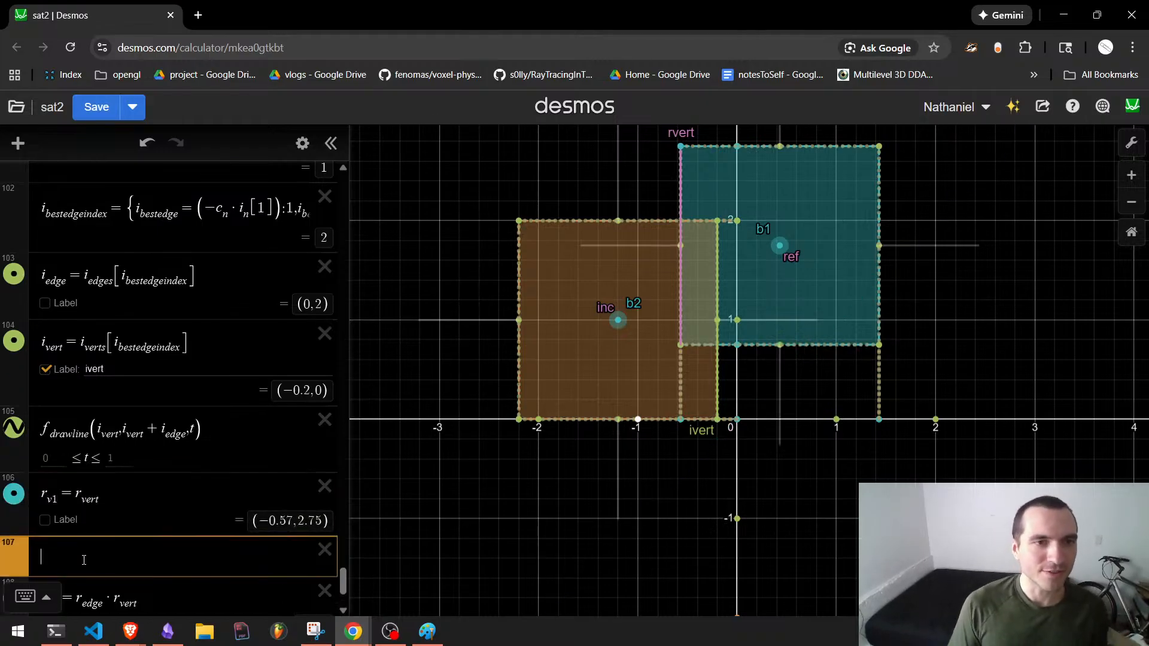
text(r_v1=r_vert)
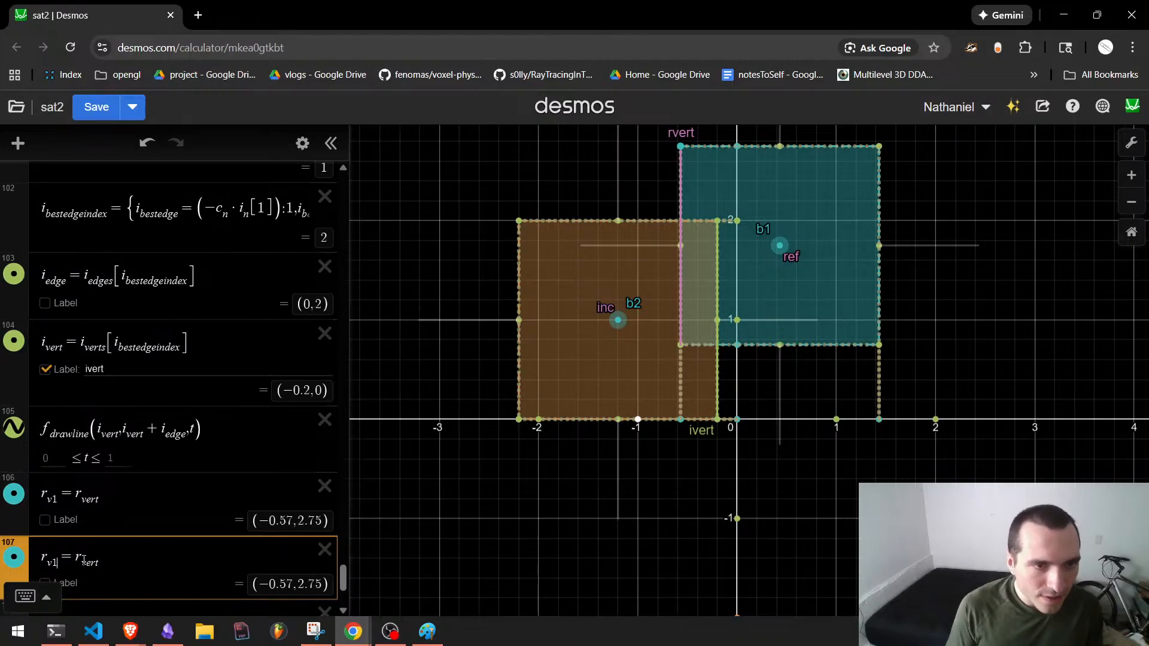
scroll(84, 538, down, 1)
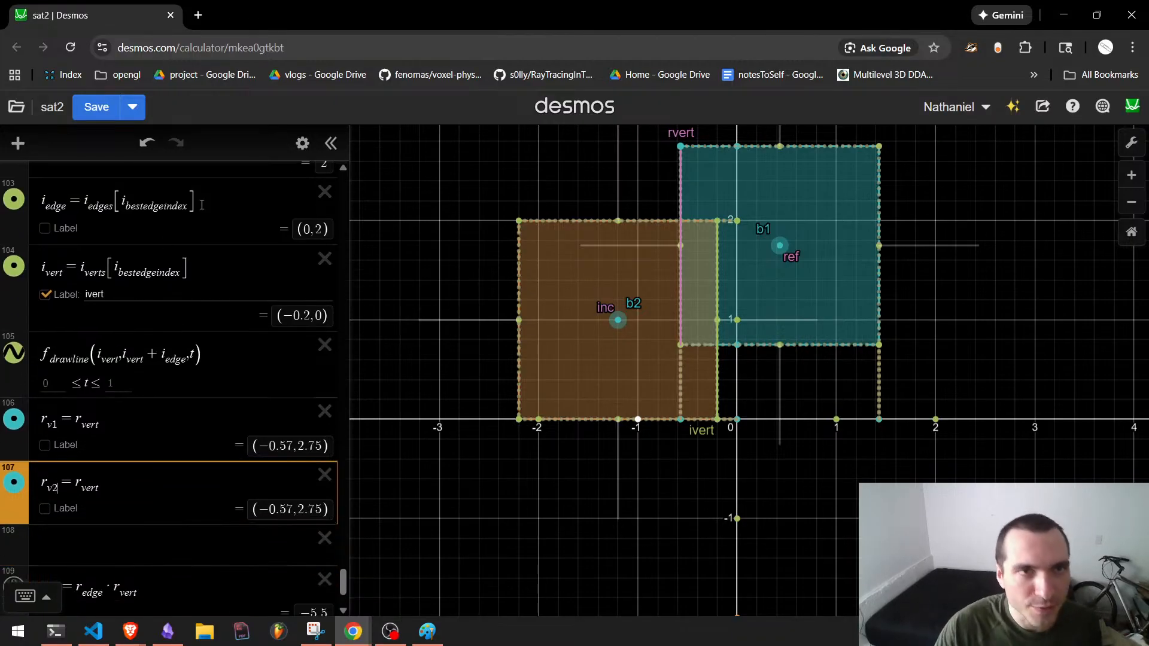
Open the point style and color options of r_v1.
click(302, 143)
click(13, 371)
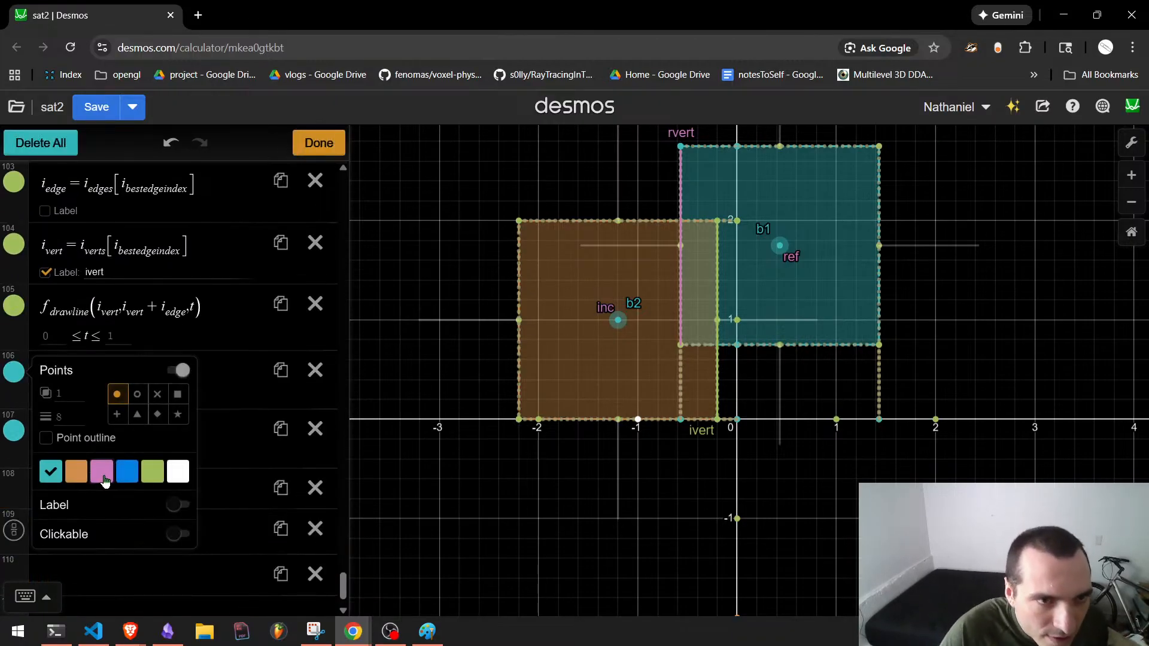
Colour the r_v1 and r_v2 points pink.
click(101, 472)
click(15, 433)
click(102, 537)
click(130, 392)
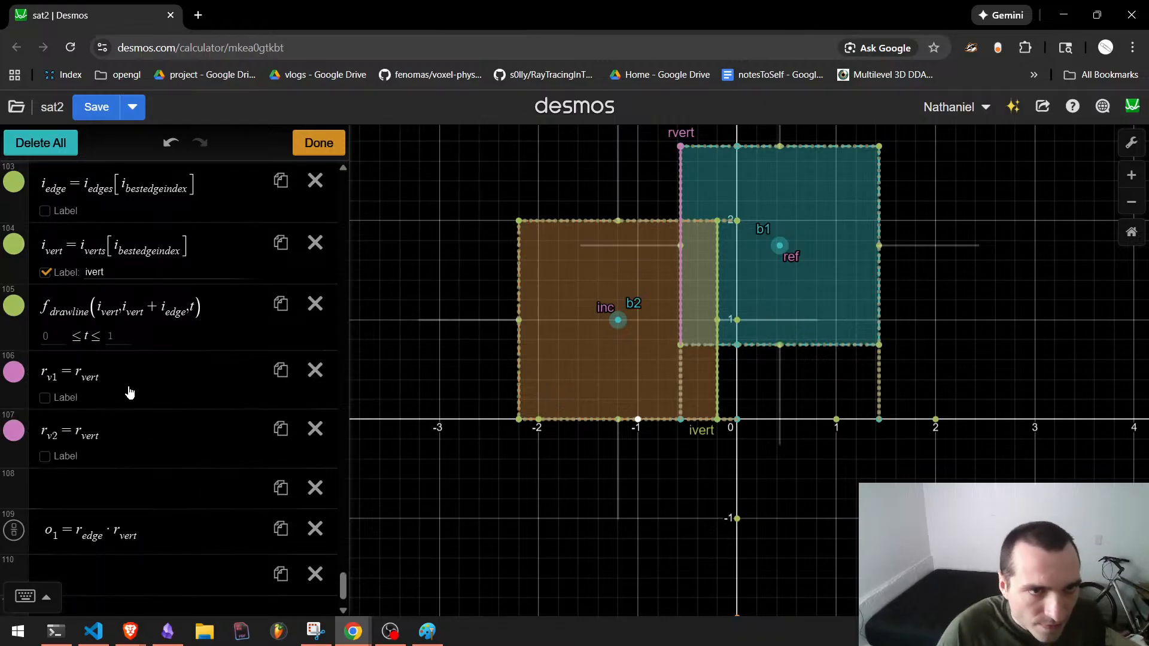
Redefine the second reference vertex as r_v2 = r_vert + r_vert.
click(120, 439)
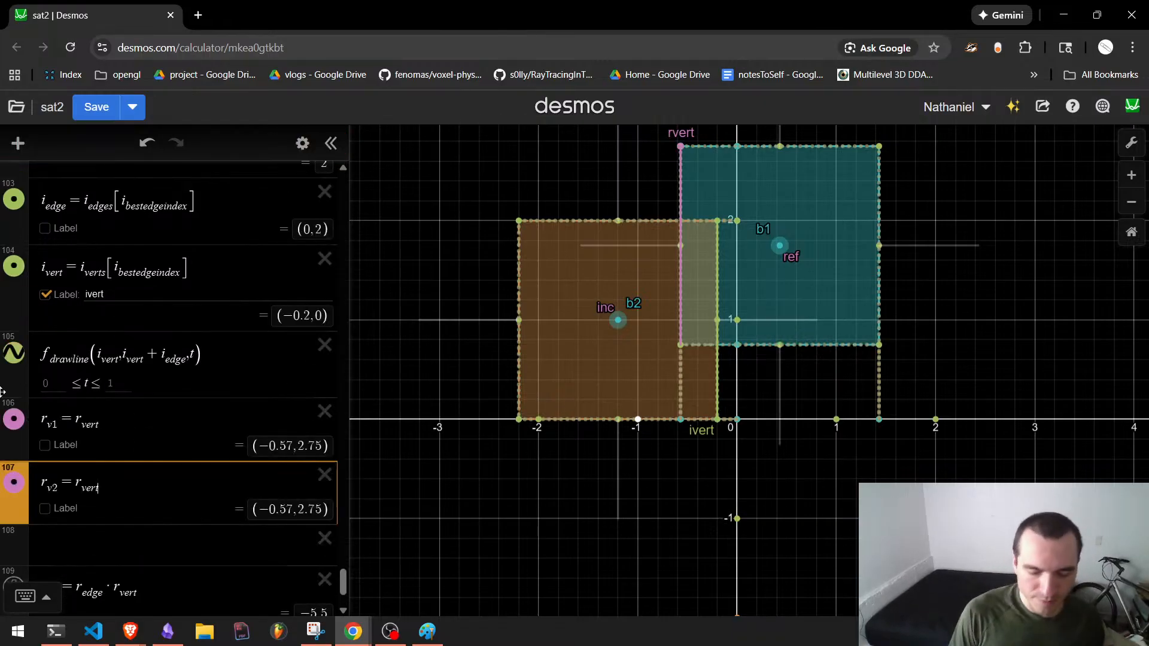
key(BackSpace)
text(+r)
key(BackSpace)
key(BackSpace)
key(BackSpace)
text(r)
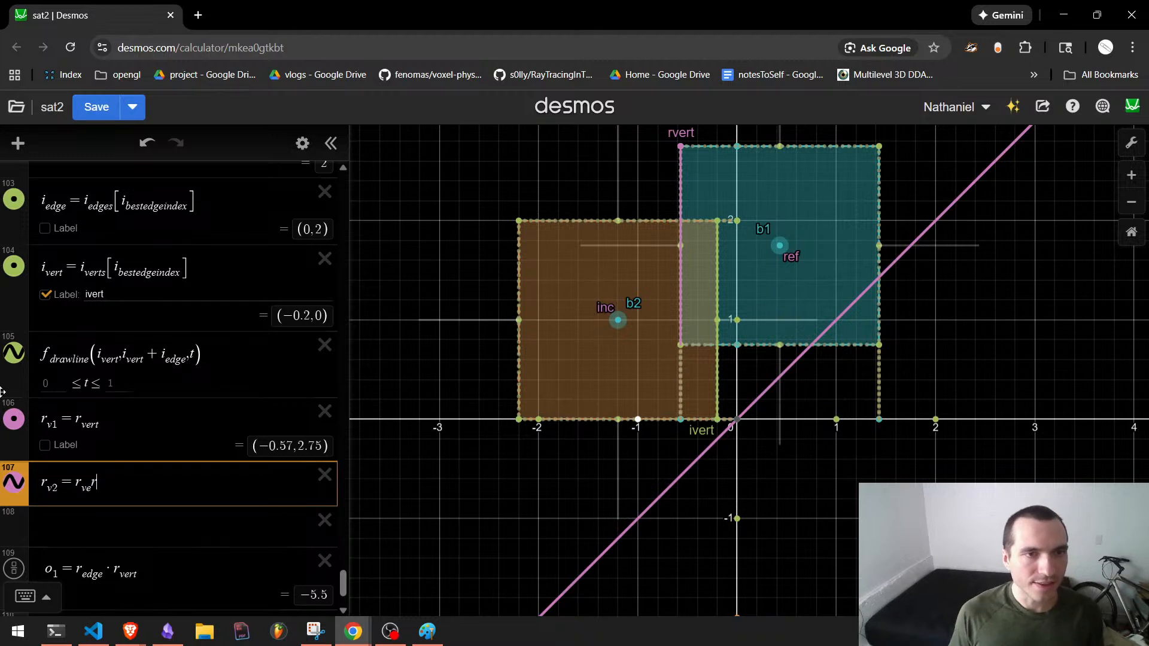
text(t}+)
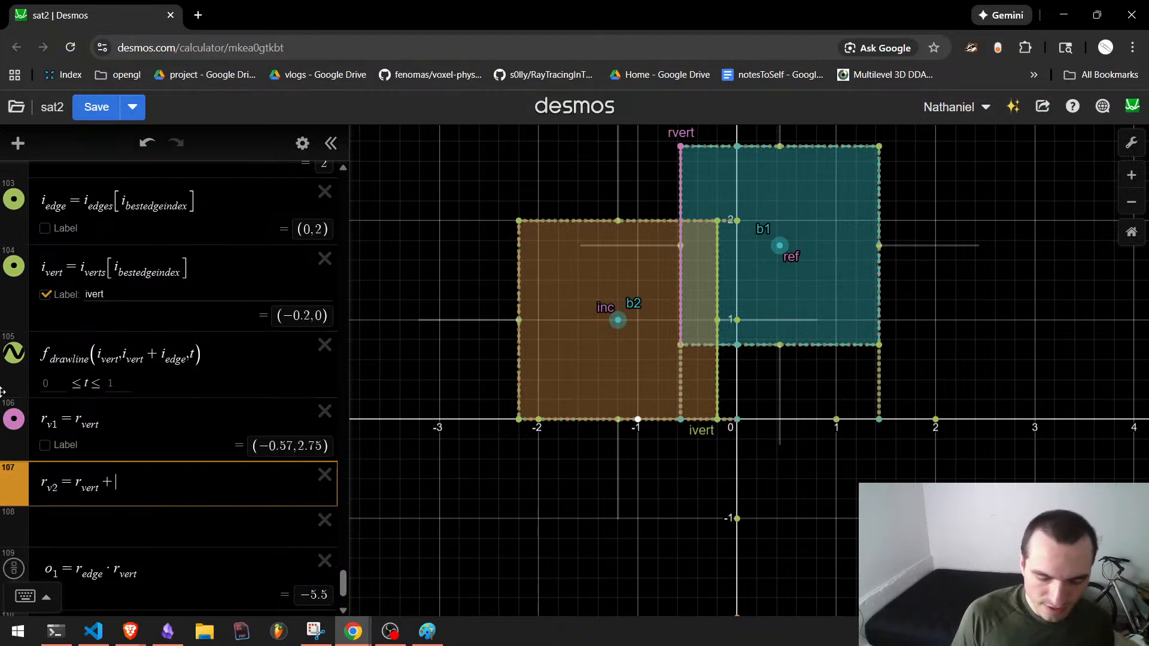
text(r_{vert)
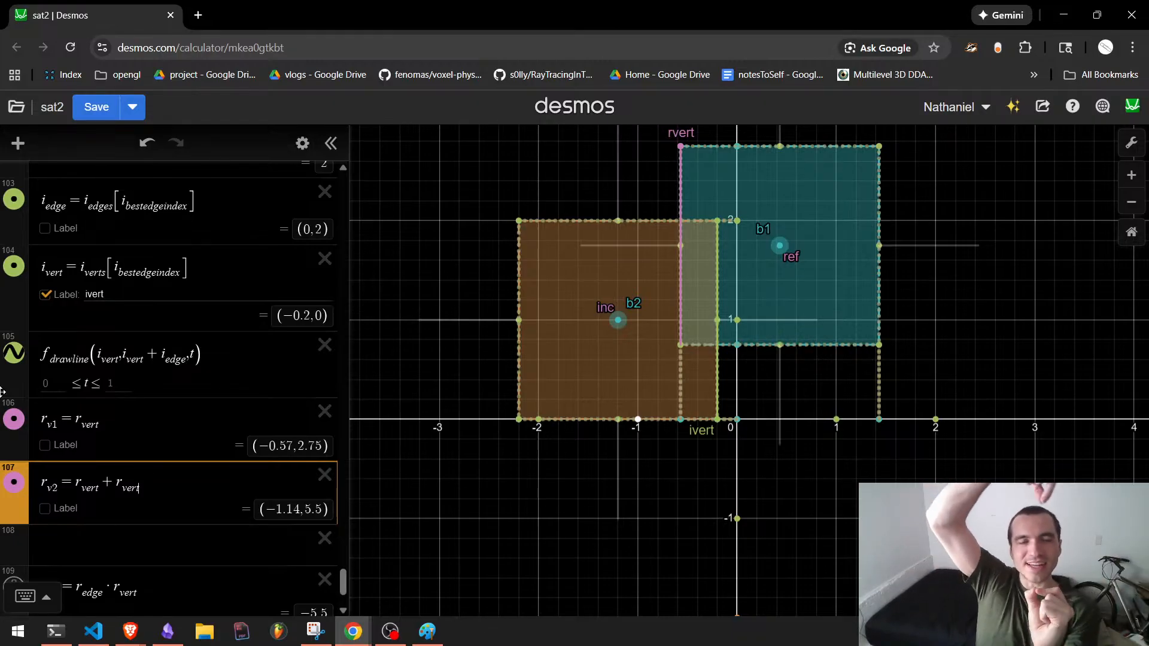
Show labels on the r_v1 and r_v2 points with the texts "rv1" and "rv2".
click(45, 445)
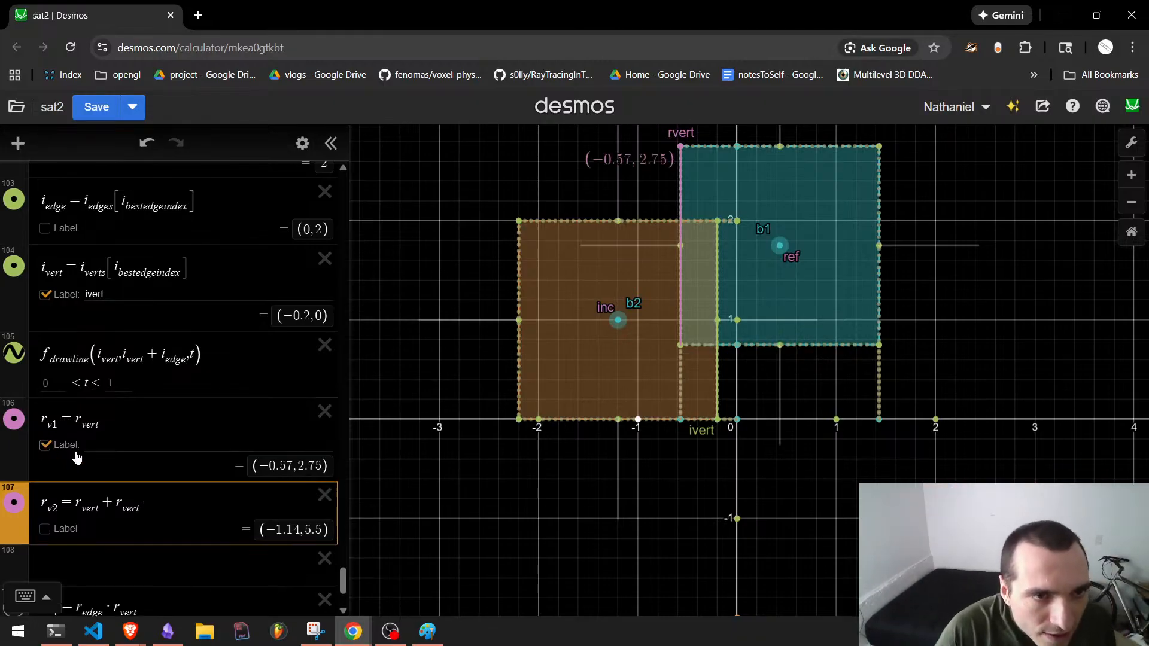
click(99, 448)
text(rv1)
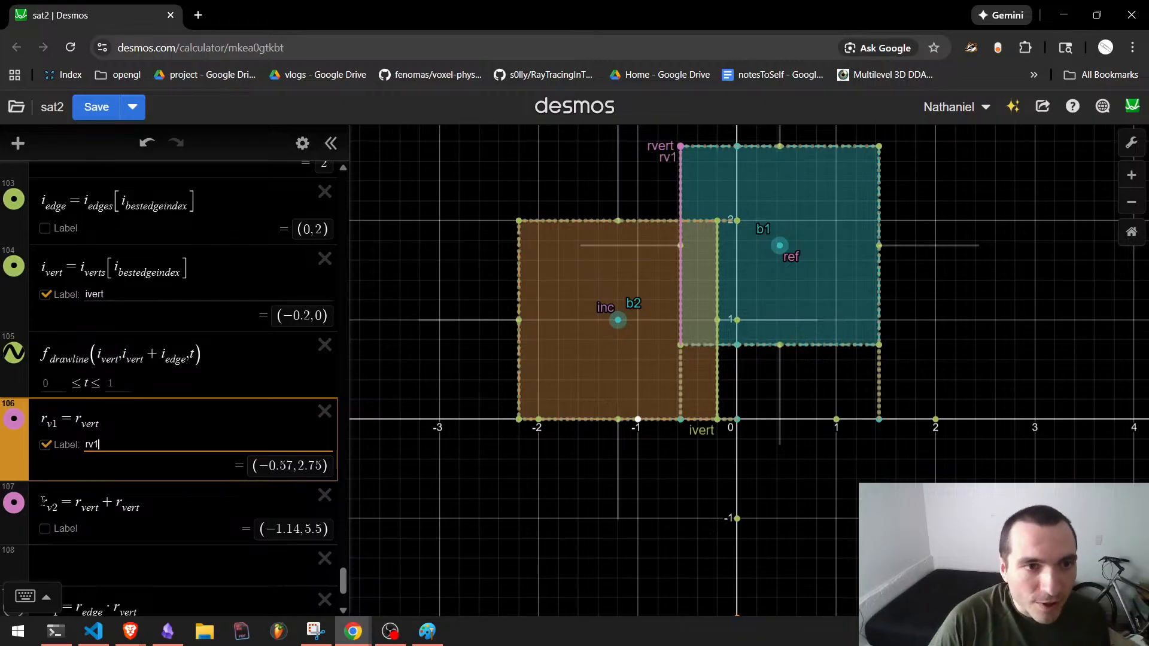
click(73, 530)
click(98, 531)
text(rv2)
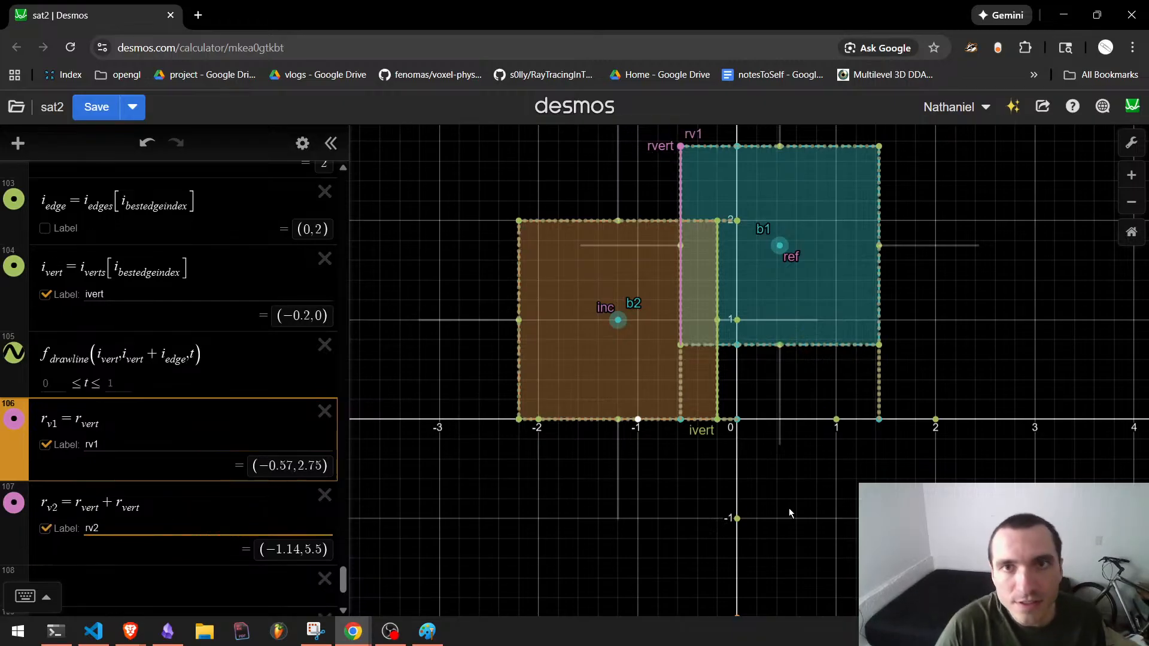
Move box b1 downward on the graph until rv1 lies at about (-0.53, 2.35).
drag(793, 488, 771, 475)
scroll(760, 517, down, 1)
scroll(134, 508, down, 3)
scroll(514, 538, down, 5)
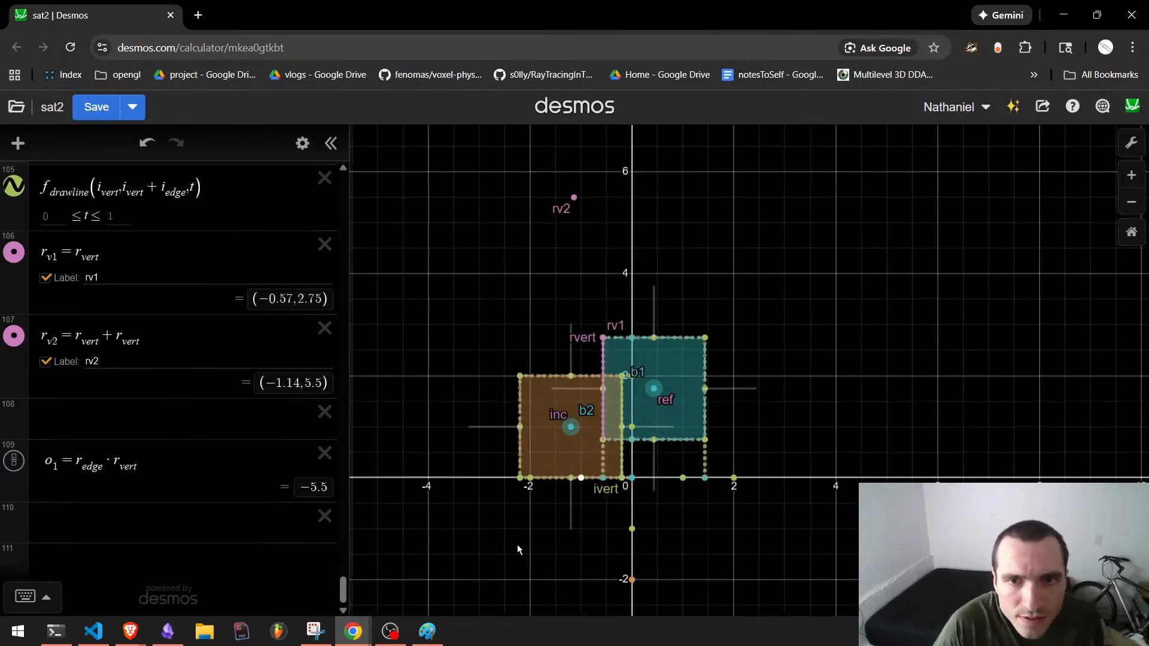
drag(538, 550, 549, 533)
scroll(556, 520, up, 5)
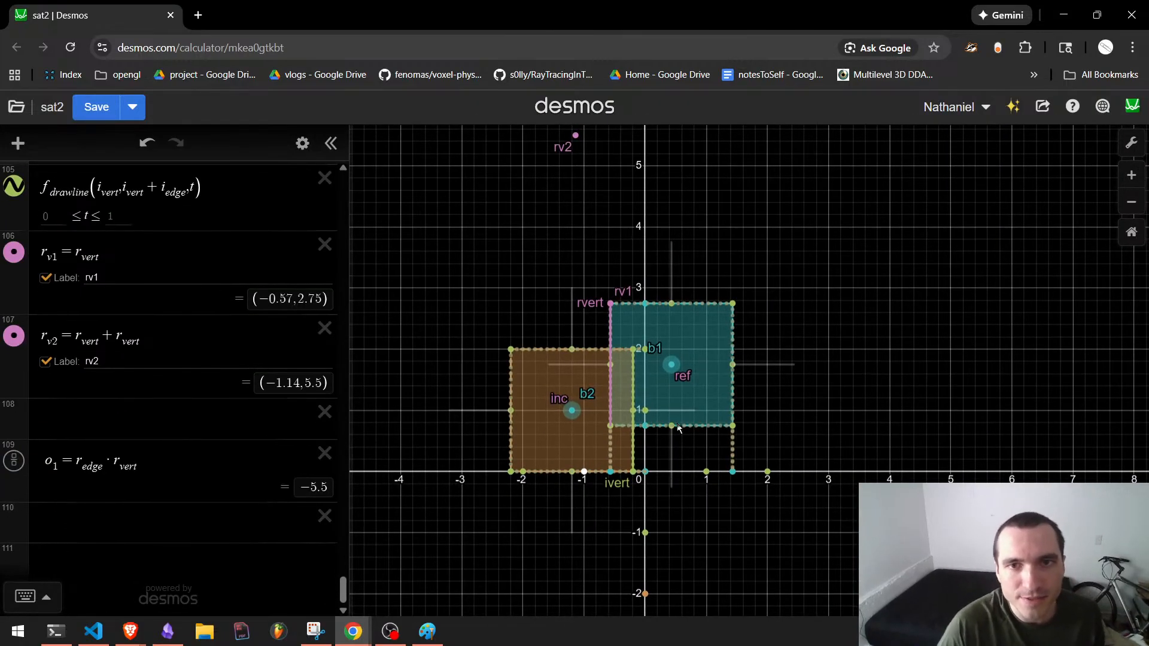
drag(669, 355, 672, 380)
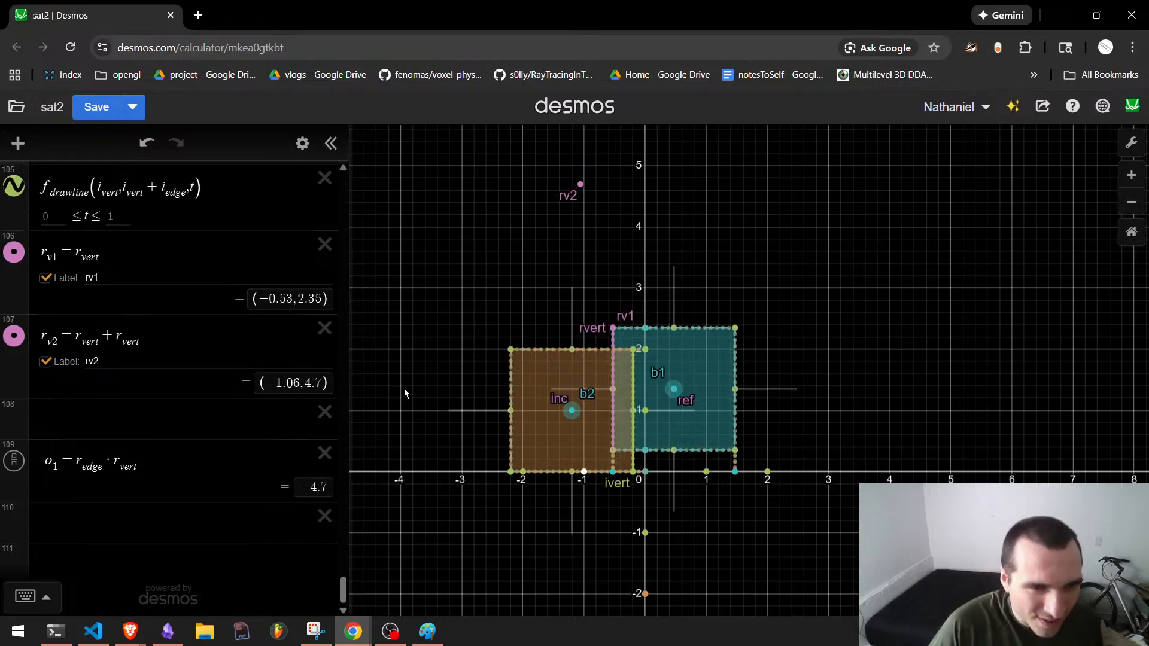
Correct the second reference vertex expression to r_v2 = r_vert + r_edge.
click(146, 465)
scroll(134, 405, up, 1)
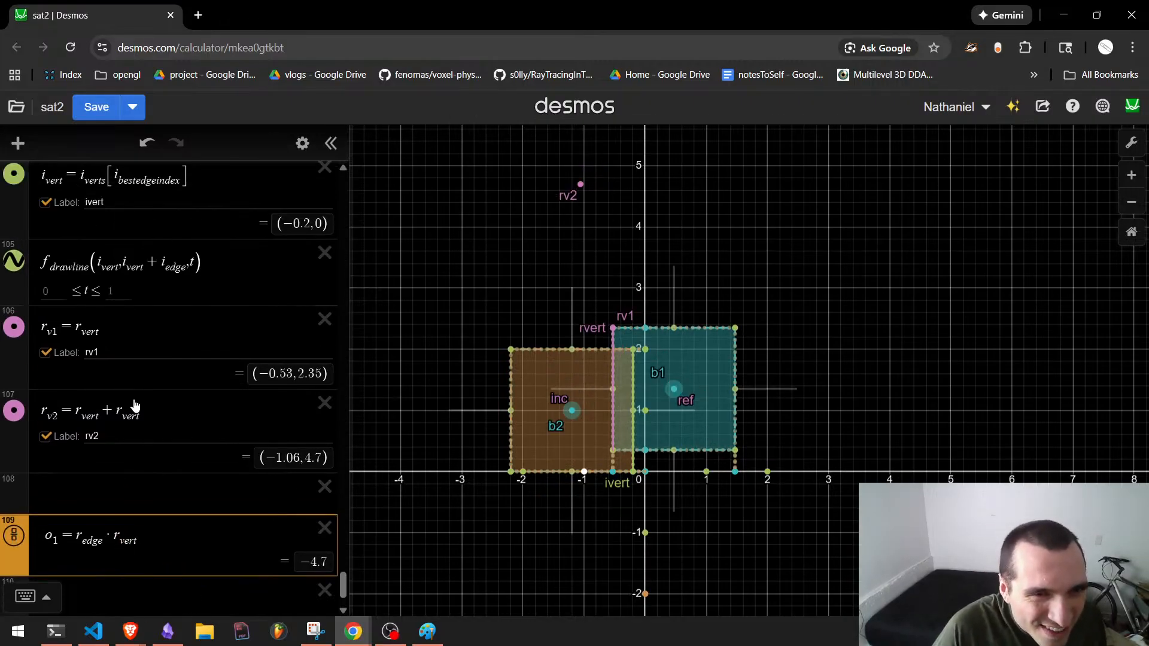
click(154, 421)
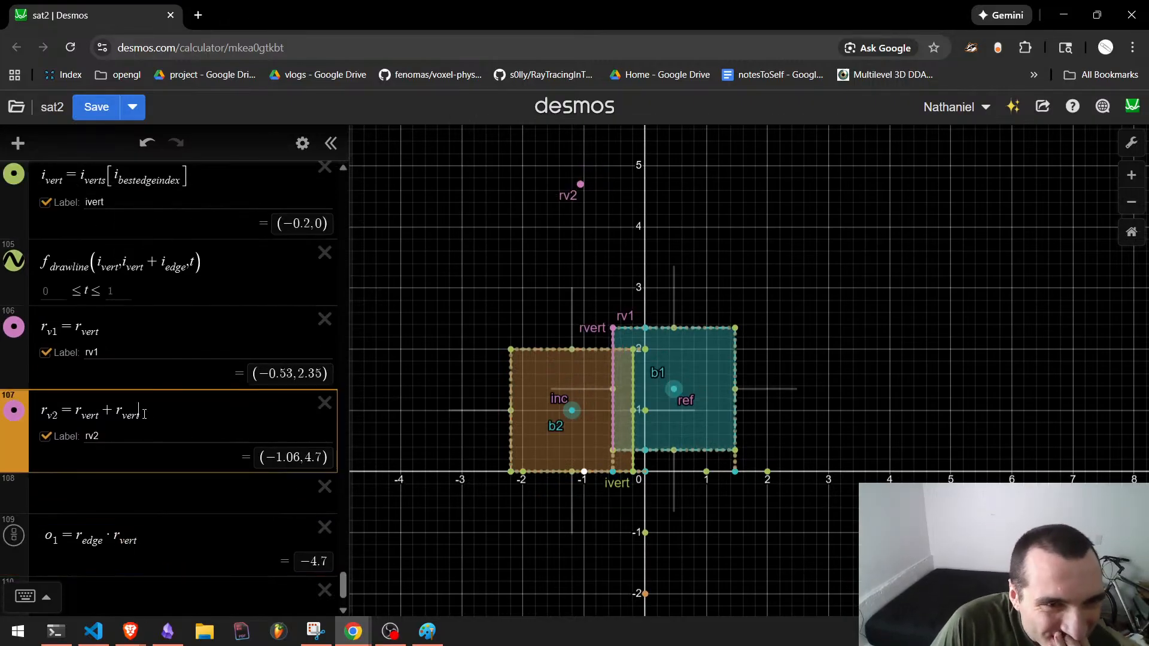
key(BackSpace)
key(BackSpace)
key(BackSpace)
key(BackSpace)
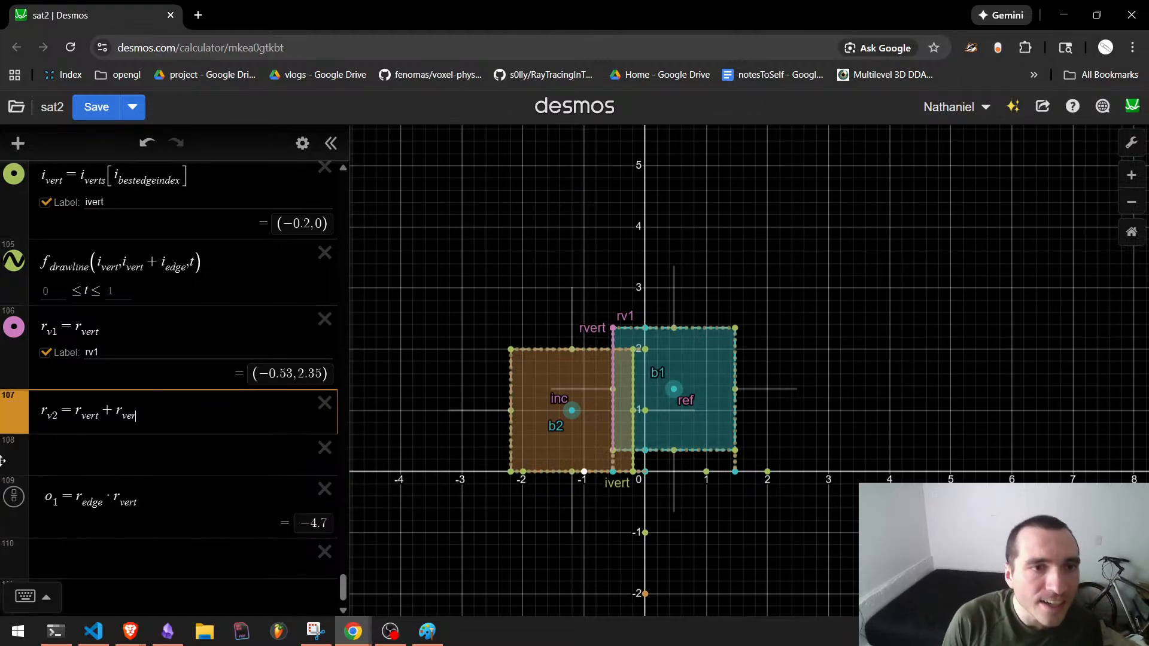
text(edge)
scroll(686, 476, up, 4)
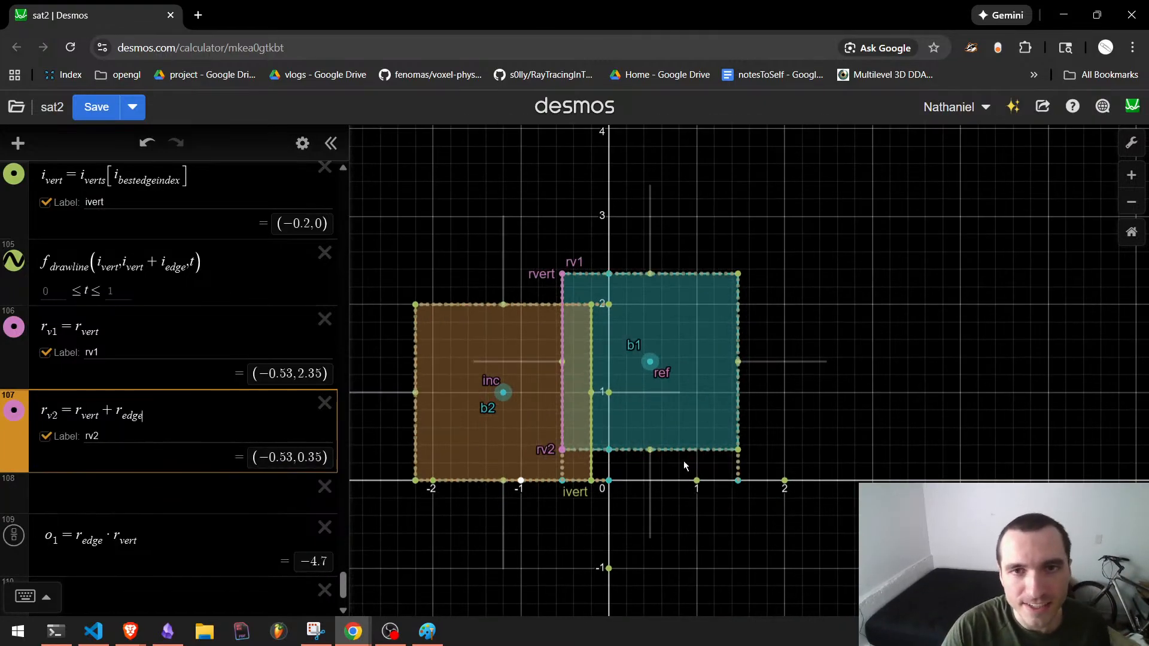
click(552, 207)
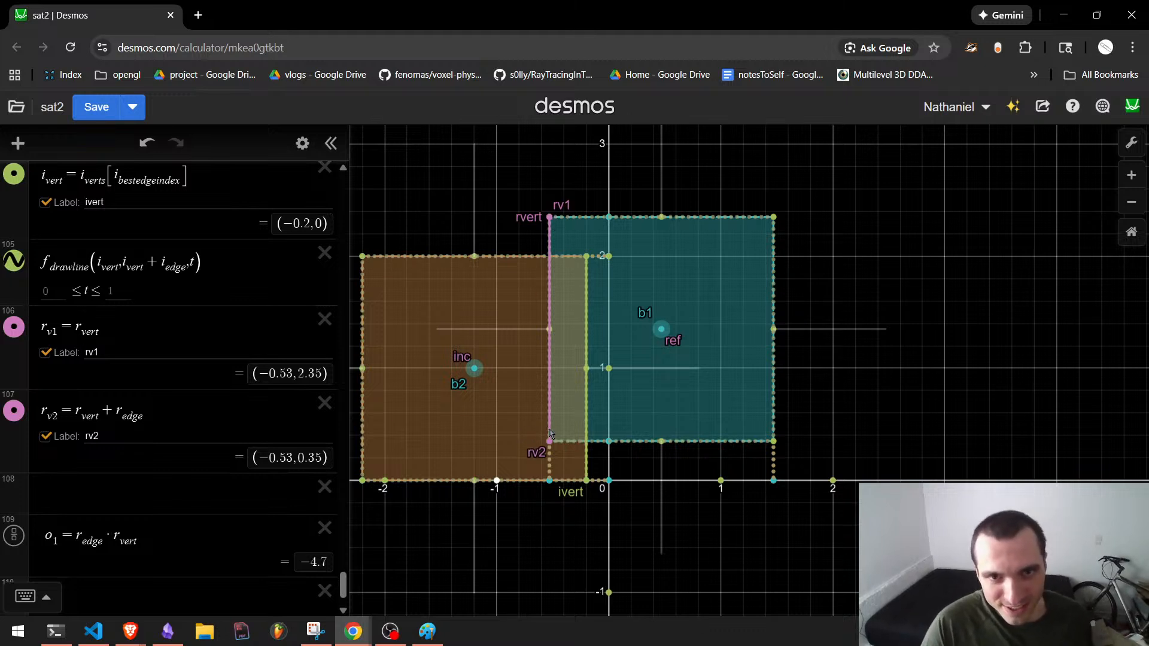
Hide the "rvert" and "ivert" labels of the r_vert and i_vert points.
scroll(266, 453, up, 5)
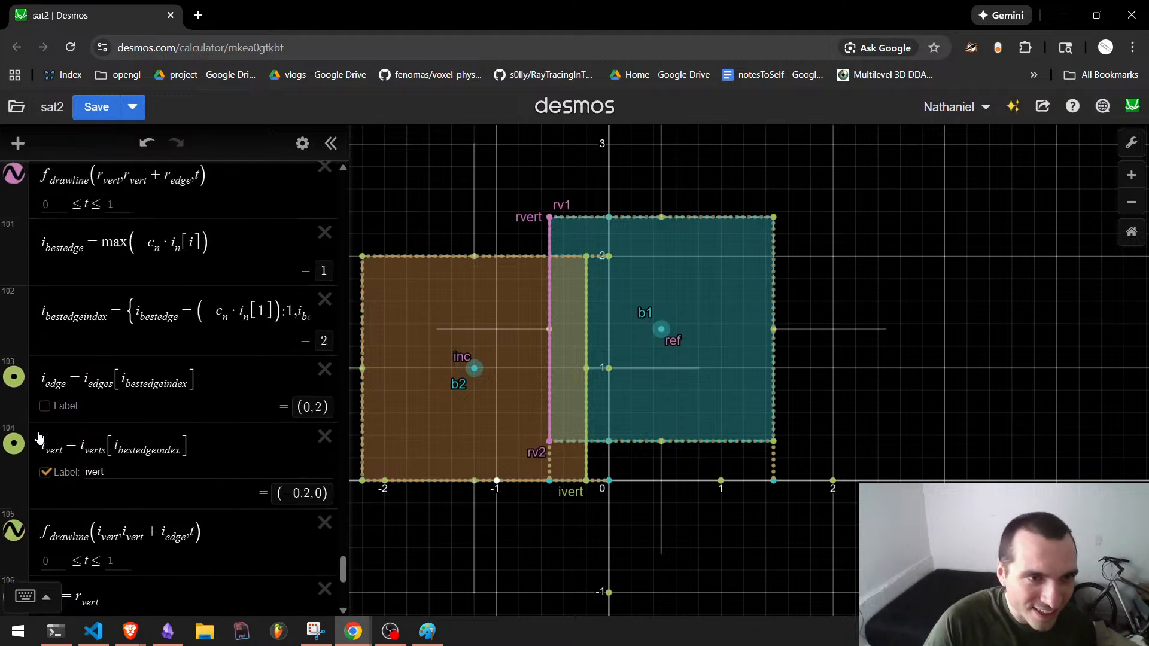
scroll(82, 395, up, 5)
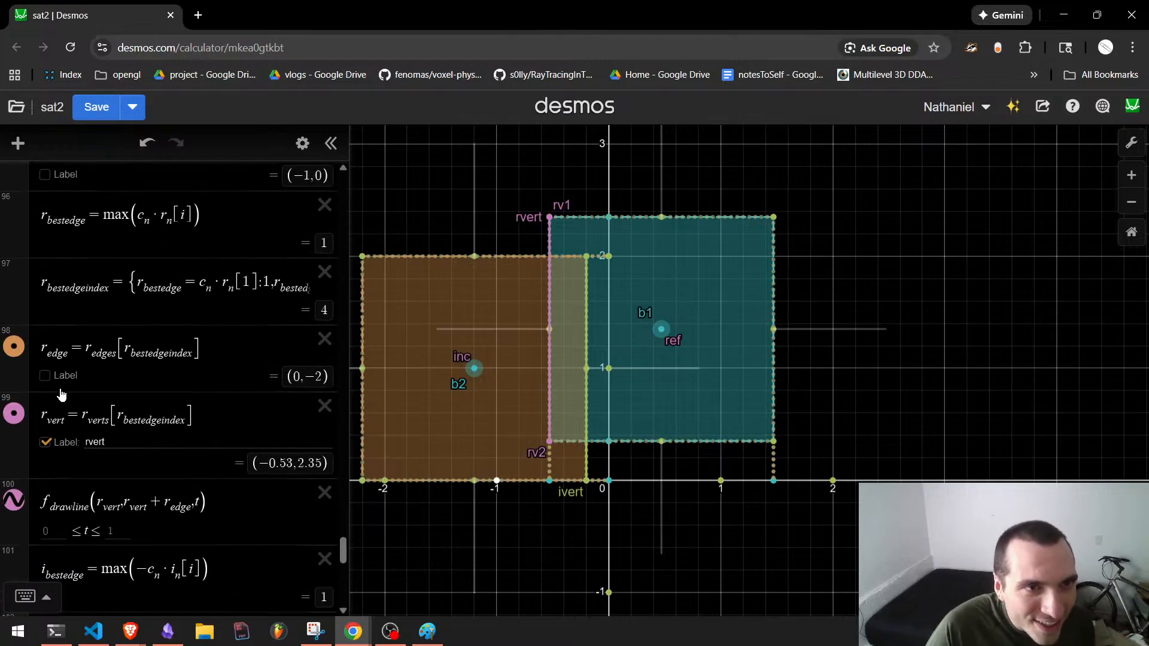
click(48, 446)
click(46, 444)
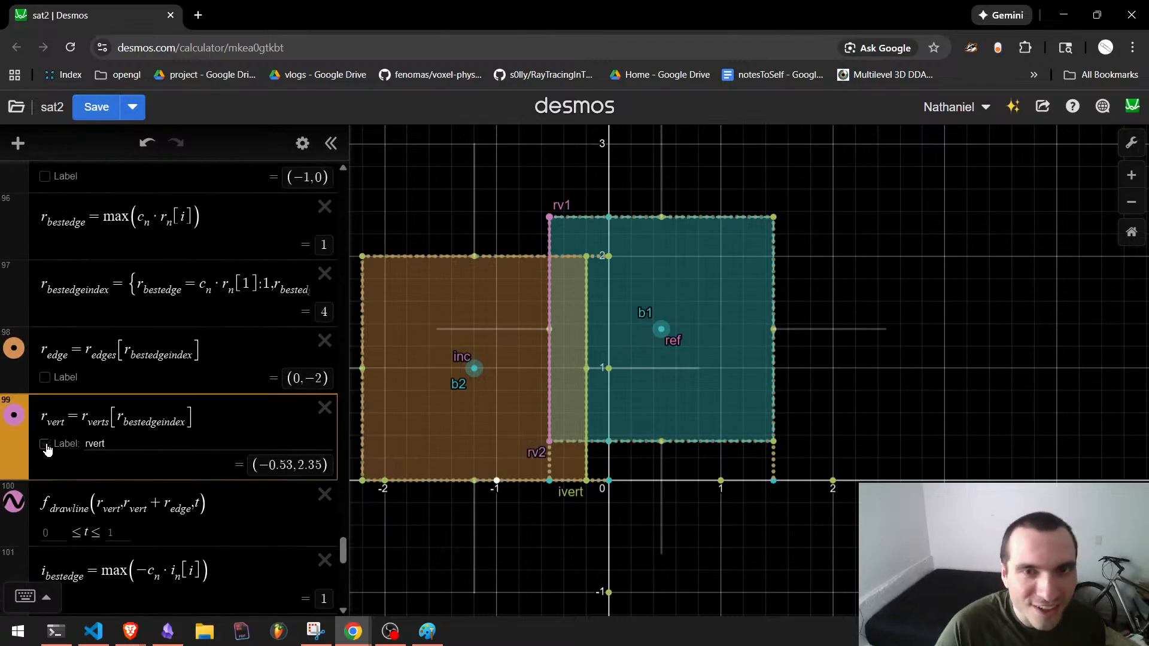
scroll(72, 421, down, 6)
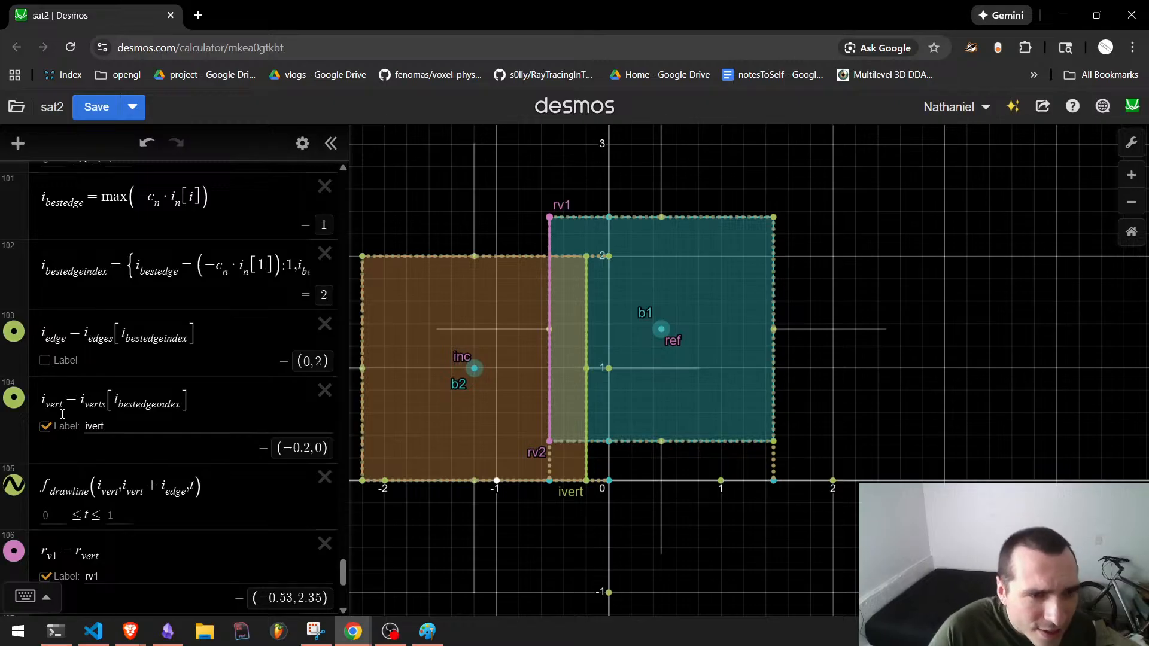
click(46, 426)
Define the incident vertices i_v1 = i_vert and i_v2 = i_vert + i_edge on new lines below r_v2.
scroll(72, 433, down, 5)
scroll(144, 395, up, 2)
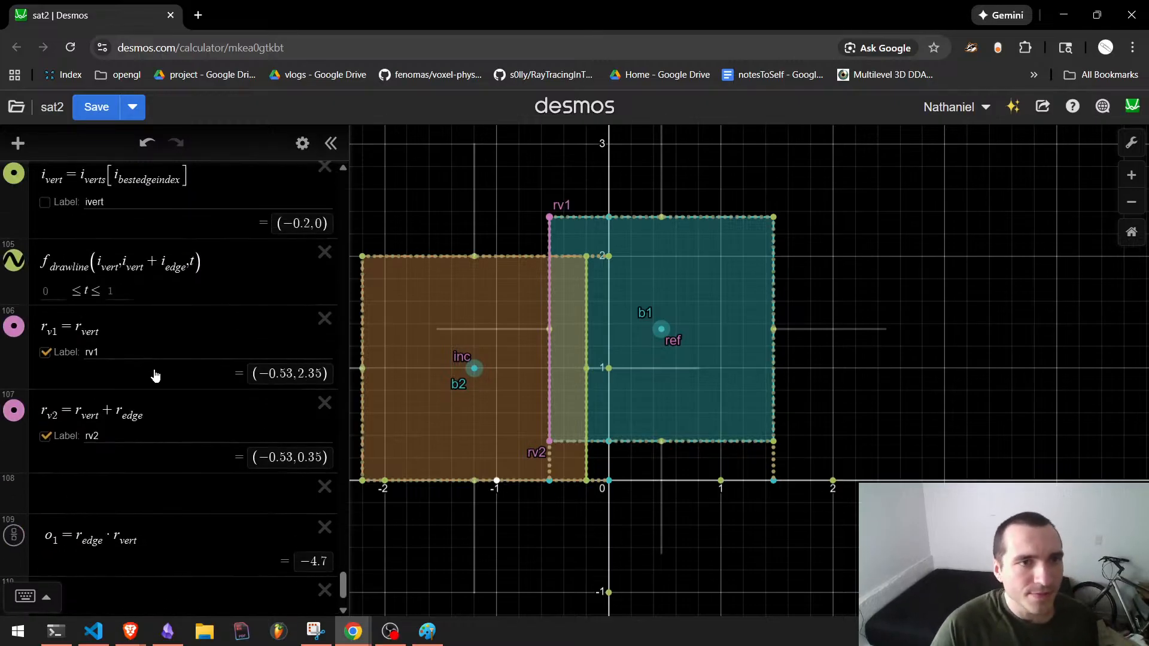
click(154, 375)
scroll(144, 407, down, 3)
click(105, 421)
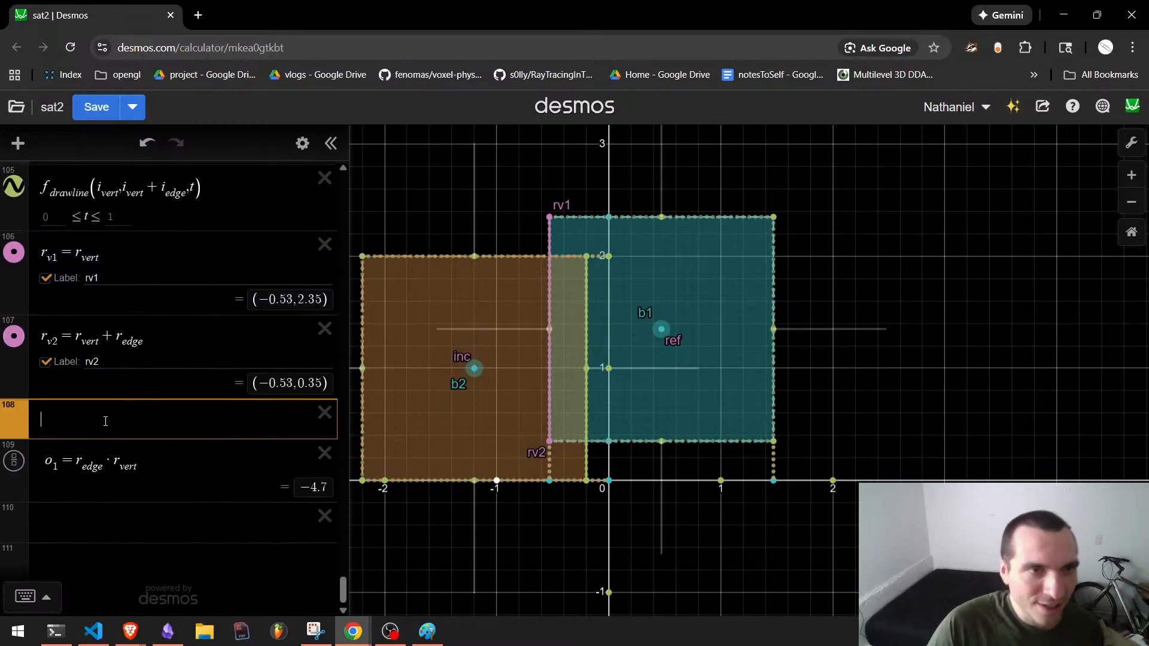
text(i)
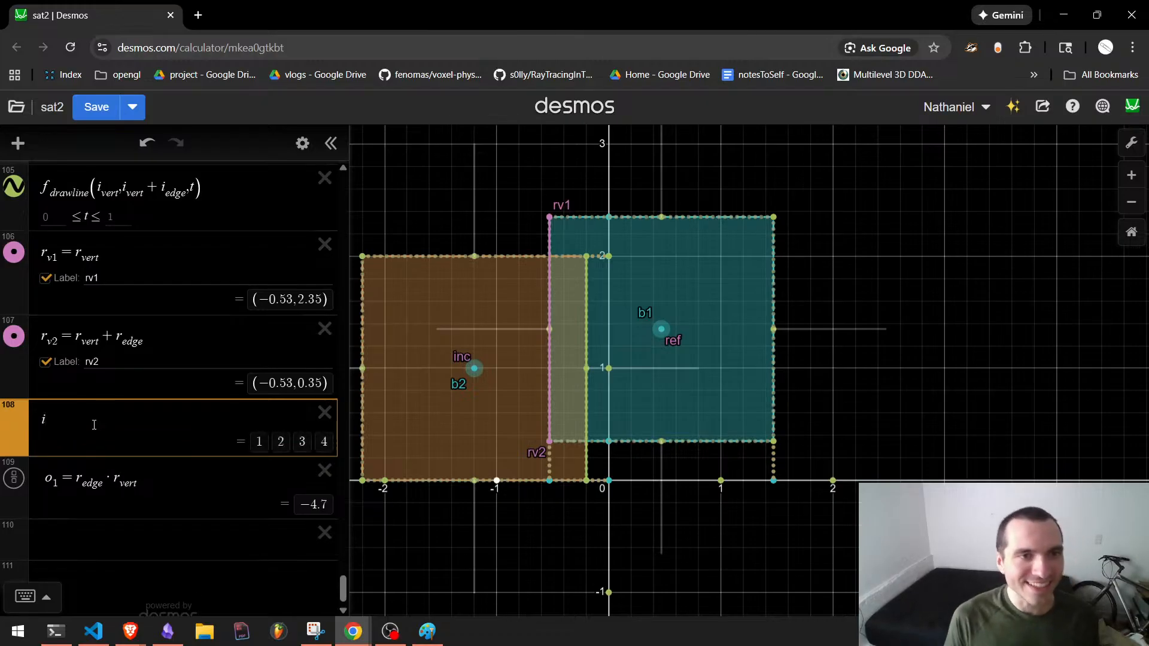
text(_v1=i_vert)
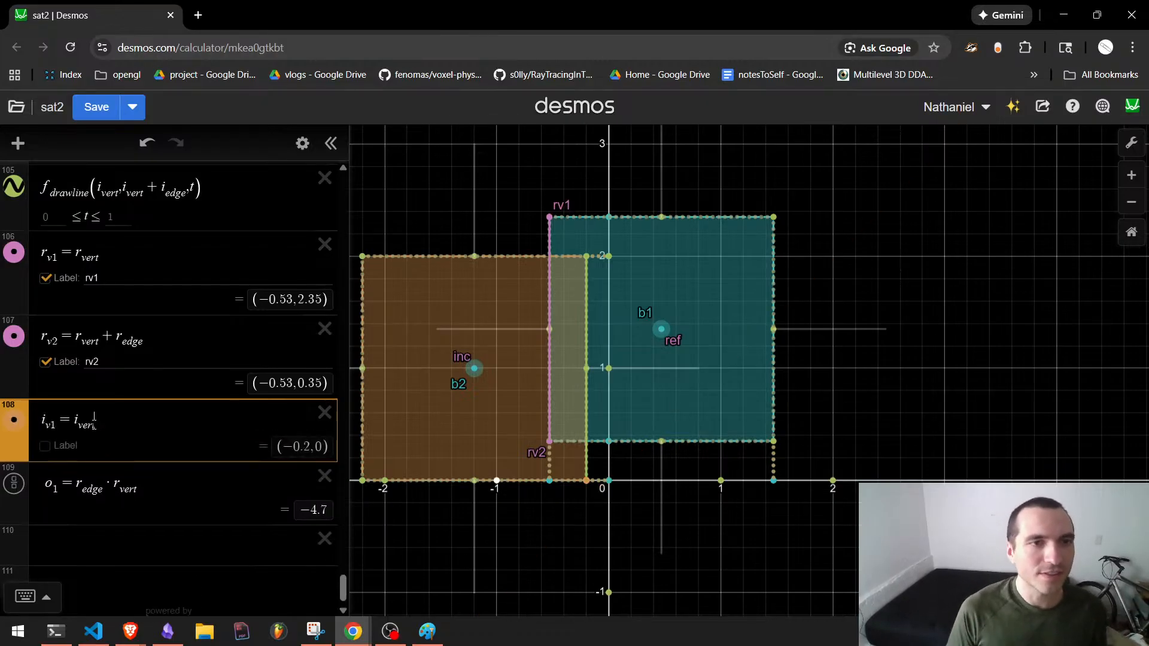
key(Return)
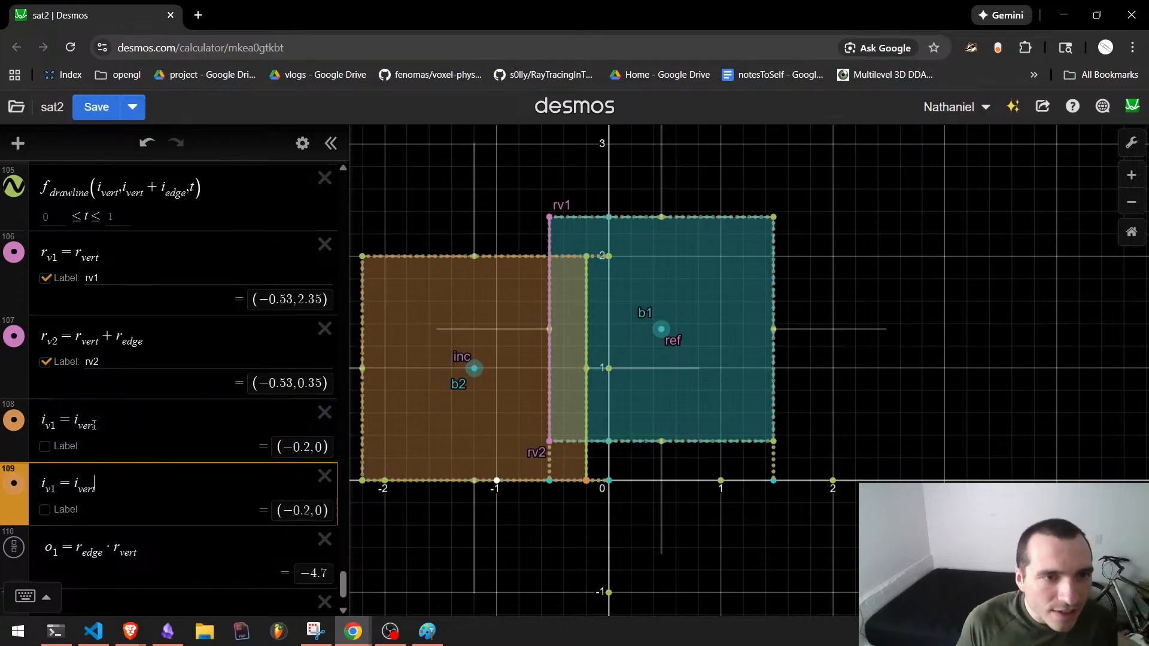
text(+i_edge)
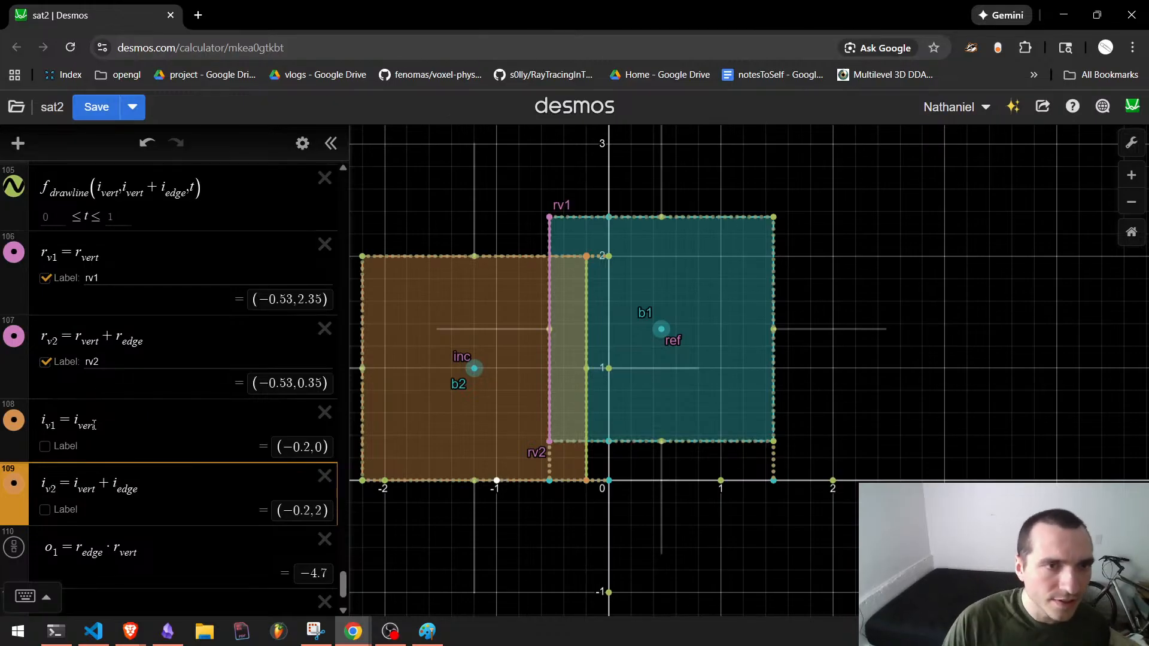
Colour the i_v1 and i_v2 points green.
click(302, 143)
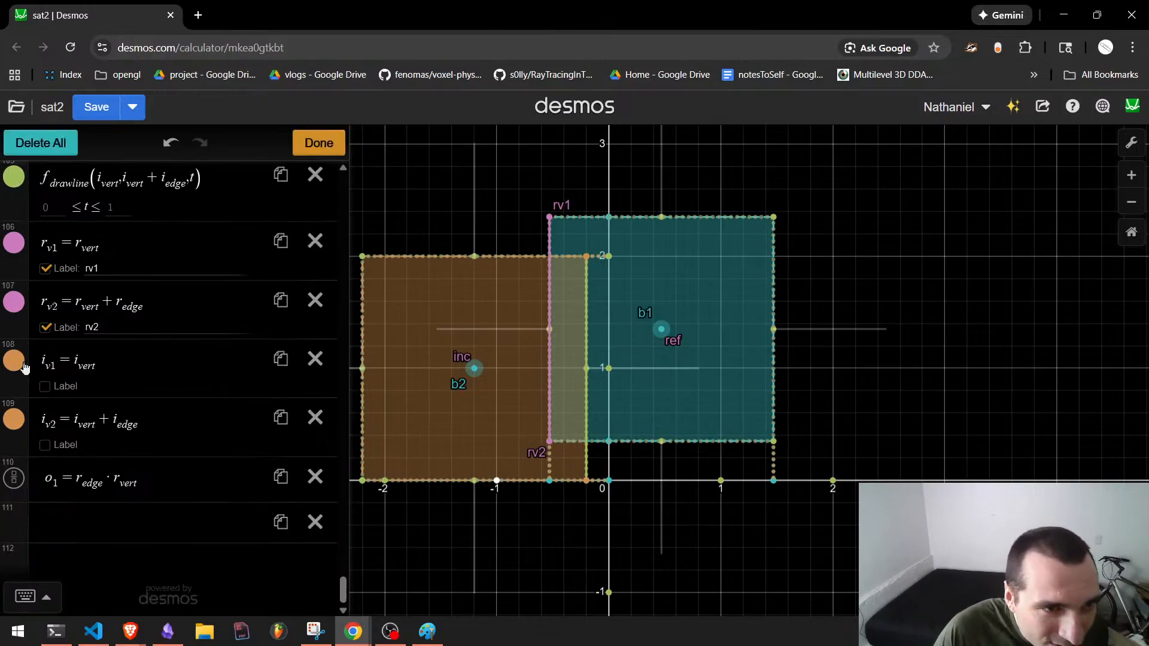
click(14, 359)
click(152, 459)
click(14, 419)
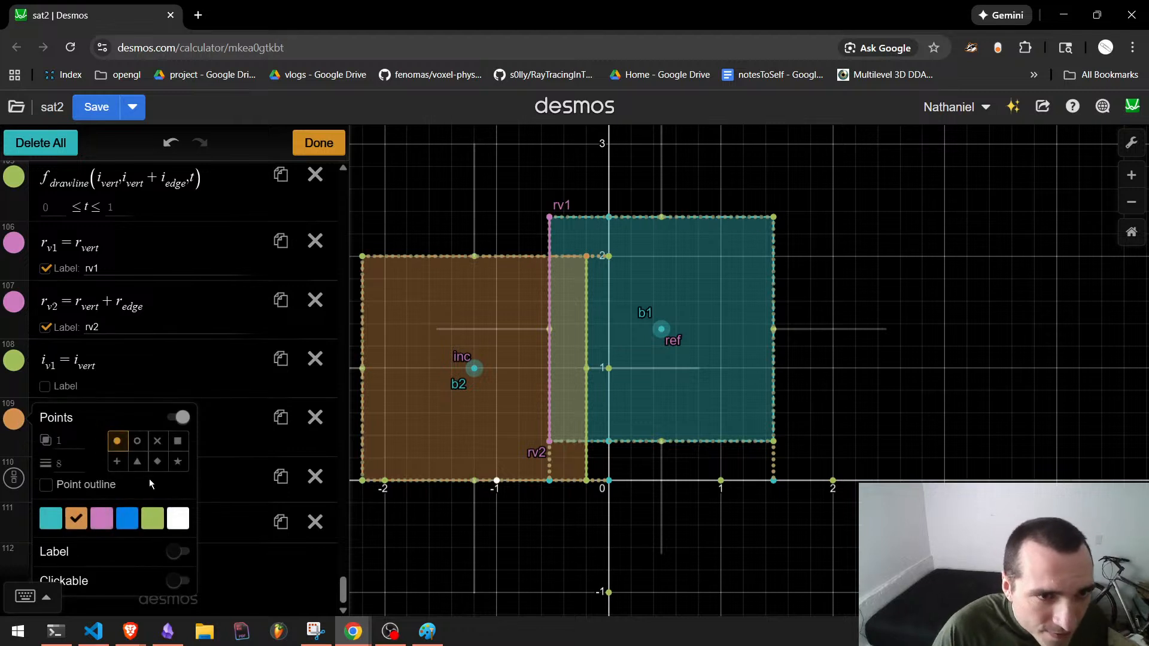
click(153, 518)
Show labels on the i_v1 and i_v2 points with the texts "iv1" and "iv2".
click(45, 386)
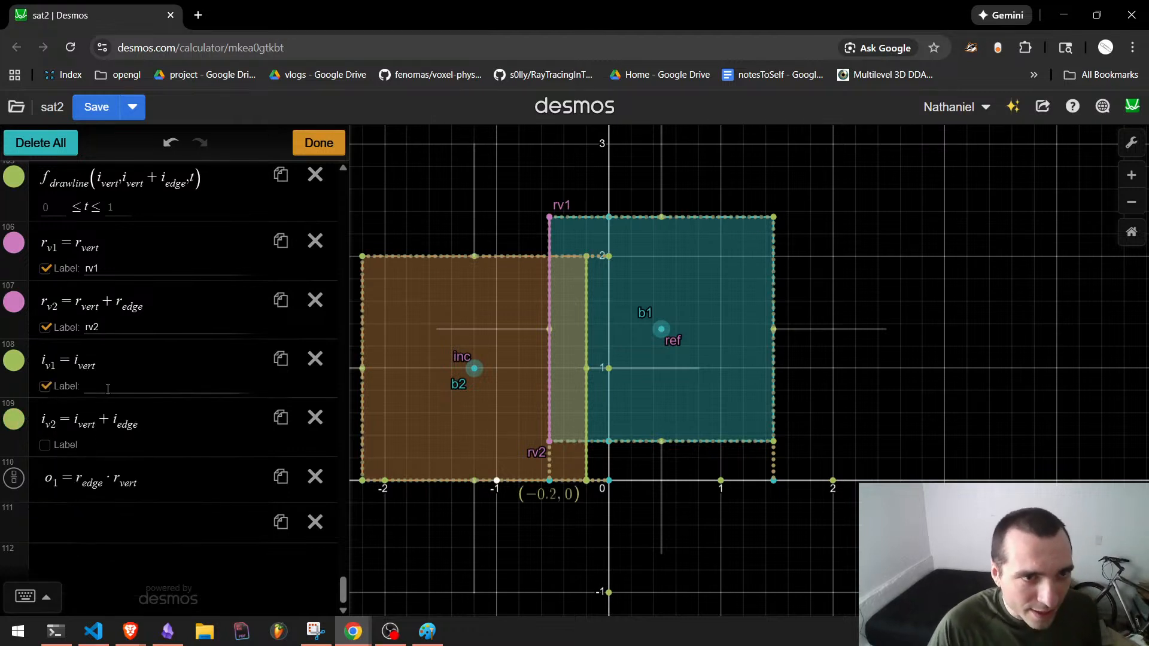
text(iv1)
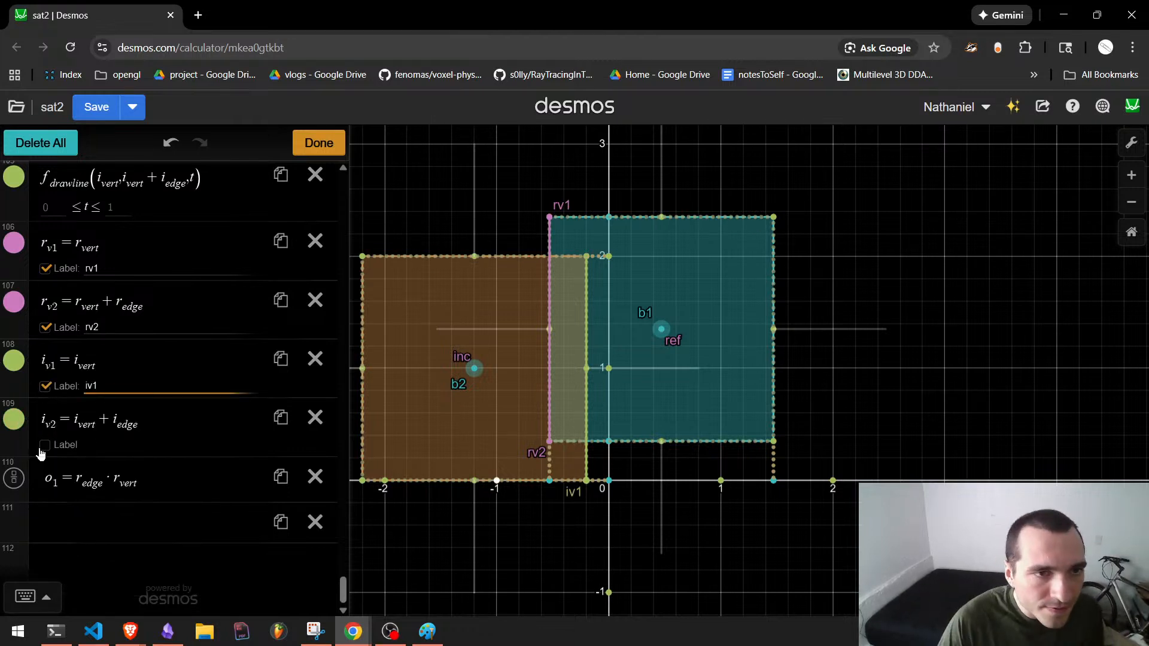
click(44, 444)
text(iv2)
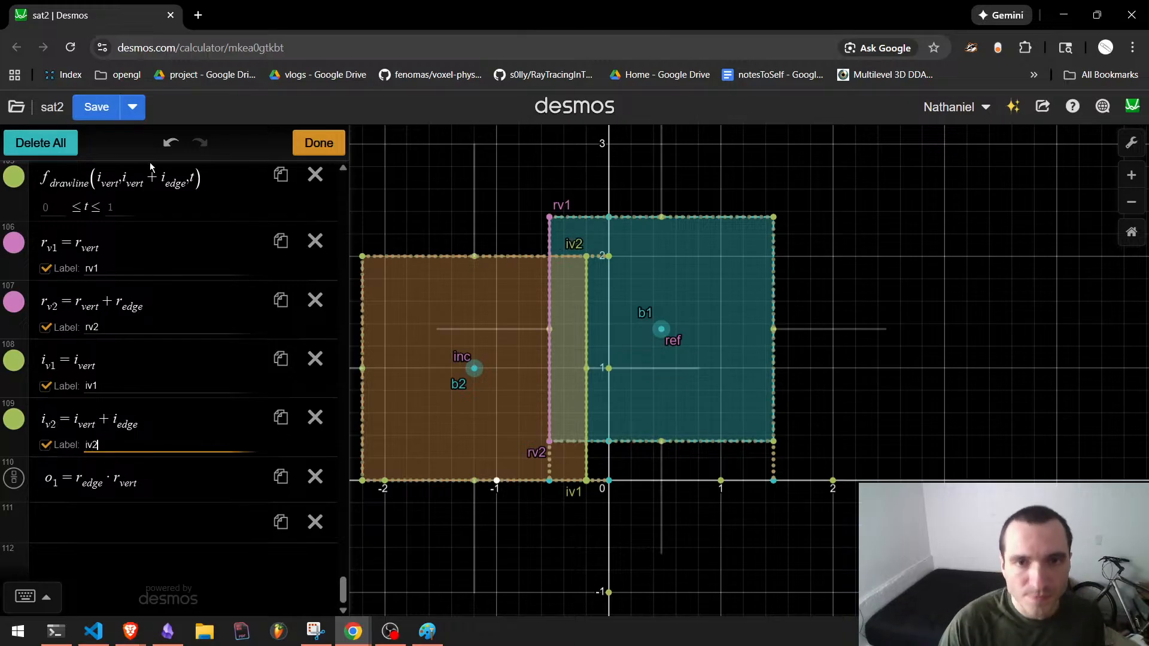
Reposition box b1 on the graph so that rv1 lies at about (-0.47, 2.14).
scroll(666, 330, up, 3)
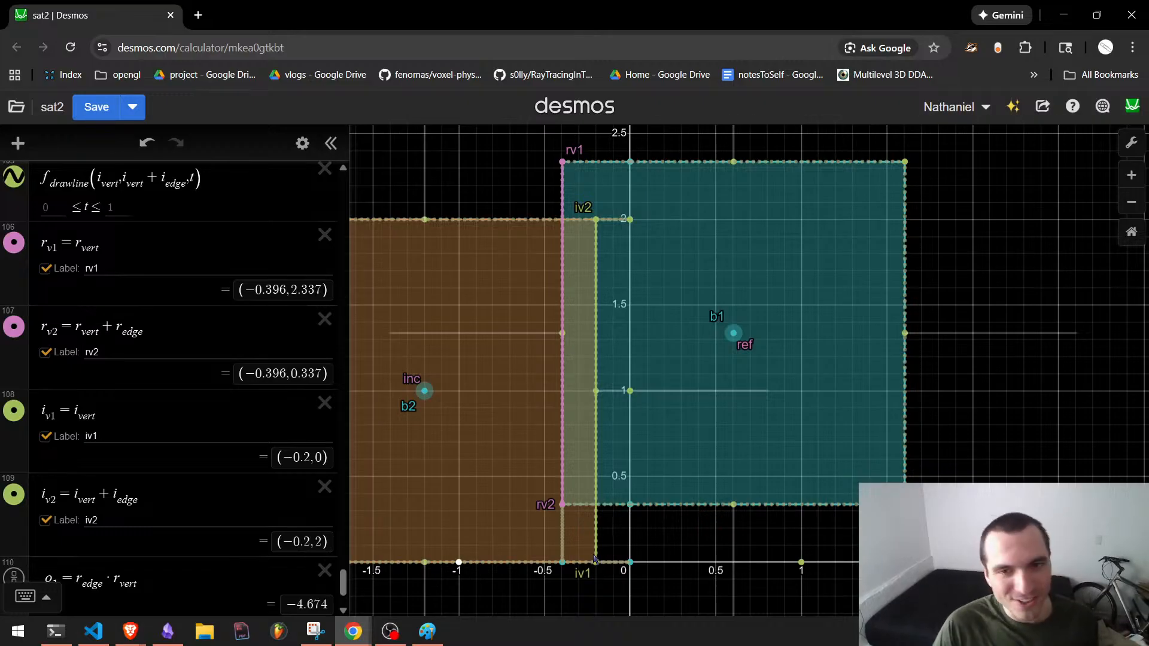
scroll(669, 421, down, 5)
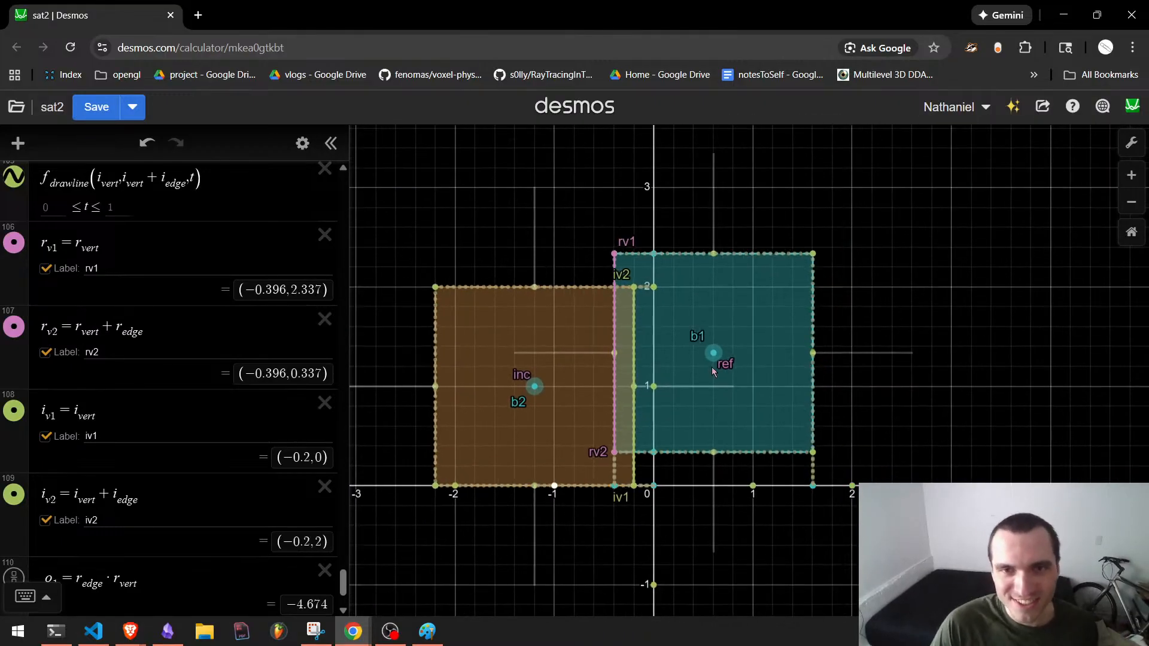
mouse_move(712, 367)
mouse_down()
mouse_move(520, 200)
mouse_move(671, 437)
mouse_move(569, 585)
mouse_move(516, 542)
mouse_move(378, 343)
mouse_move(595, 187)
mouse_move(718, 357)
mouse_move(706, 372)
mouse_up()
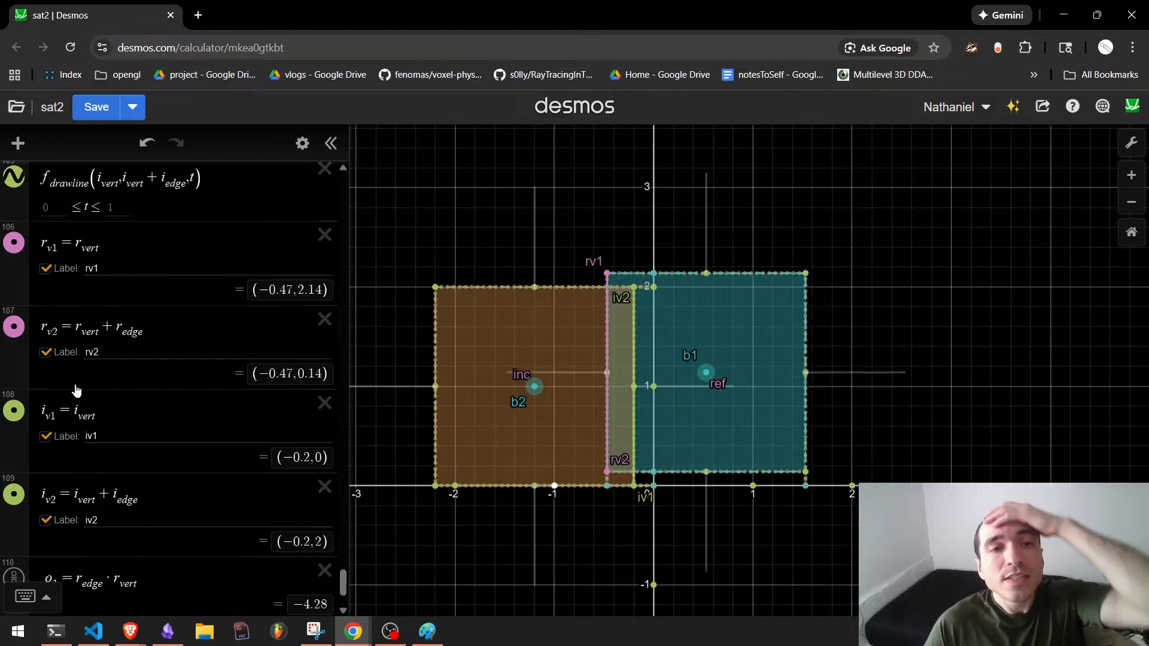
Change the o_1 expression to r_edge · r_v1.
scroll(119, 436, down, 2)
click(147, 521)
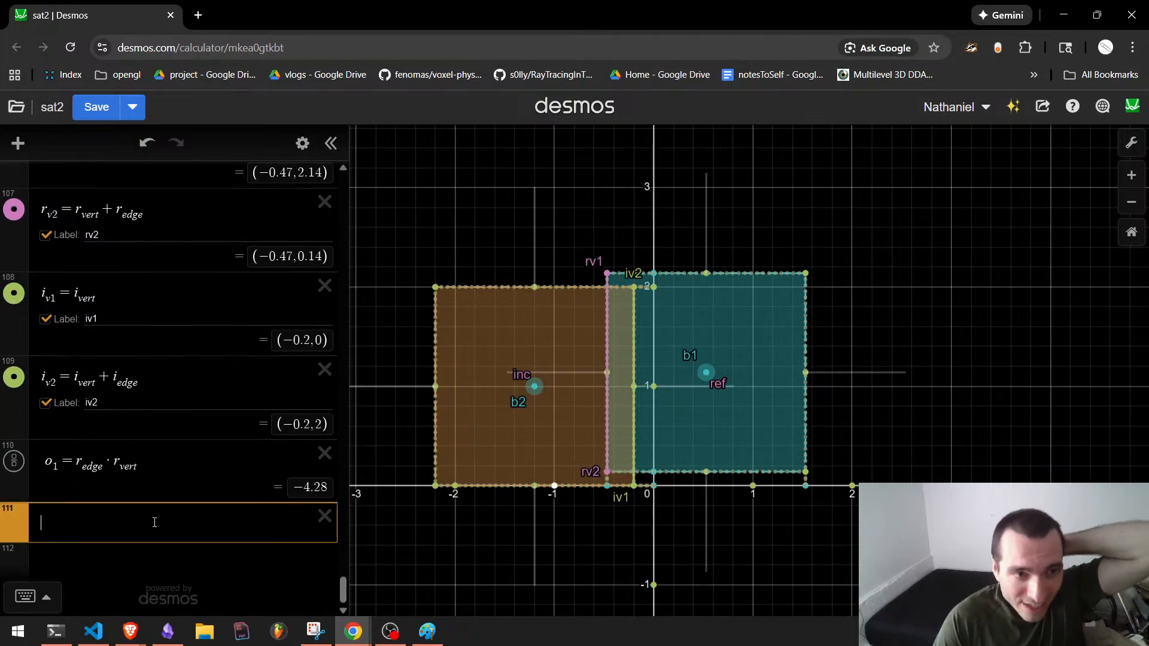
click(143, 482)
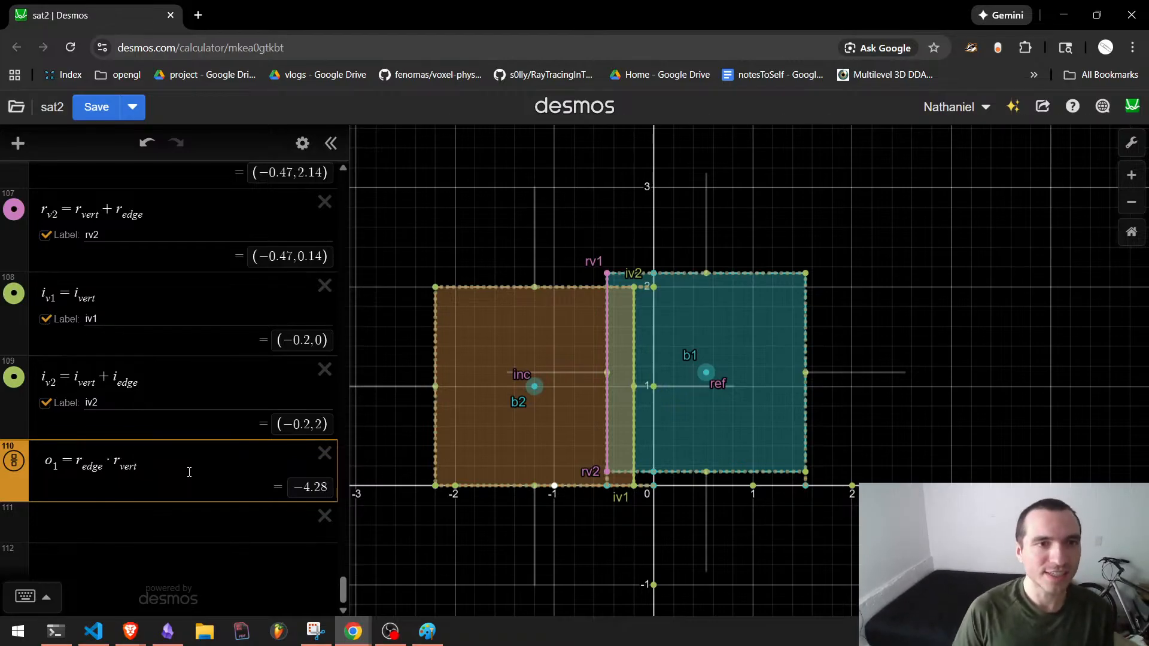
key(BackSpace)
key(BackSpace)
key(BackSpace)
text(1)
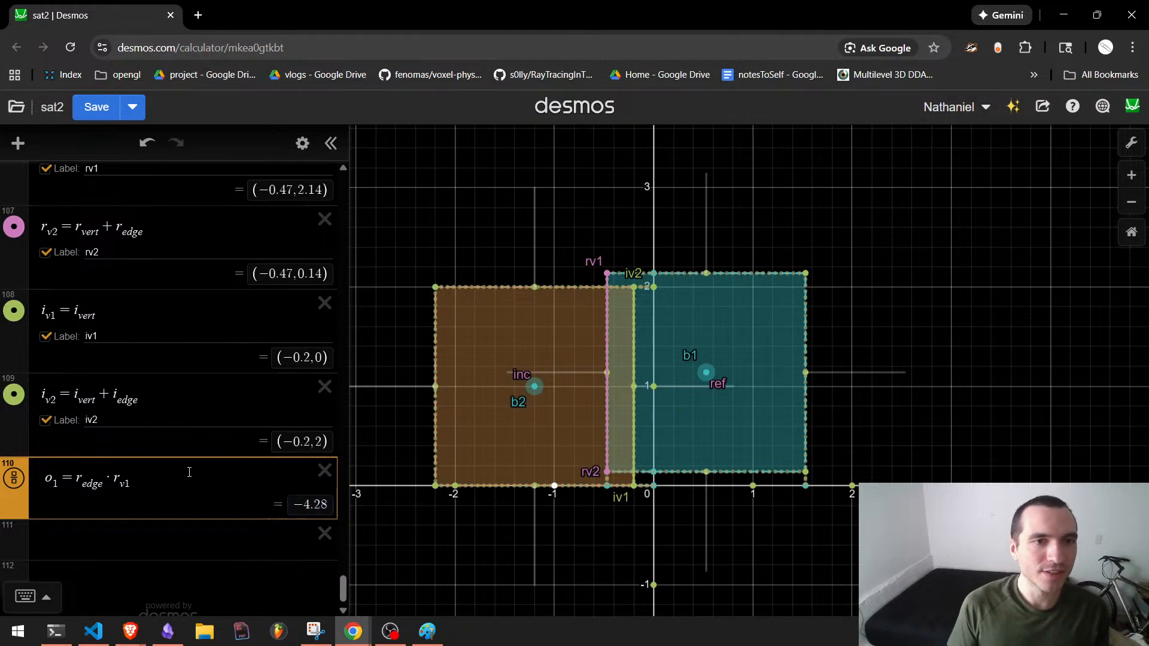
Duplicate the o_1 expression on the line below as o_2 = r_edge · r_v2.
key(ctrl+a)
key(ctrl+c)
key(Down)
key(ctrl+v)
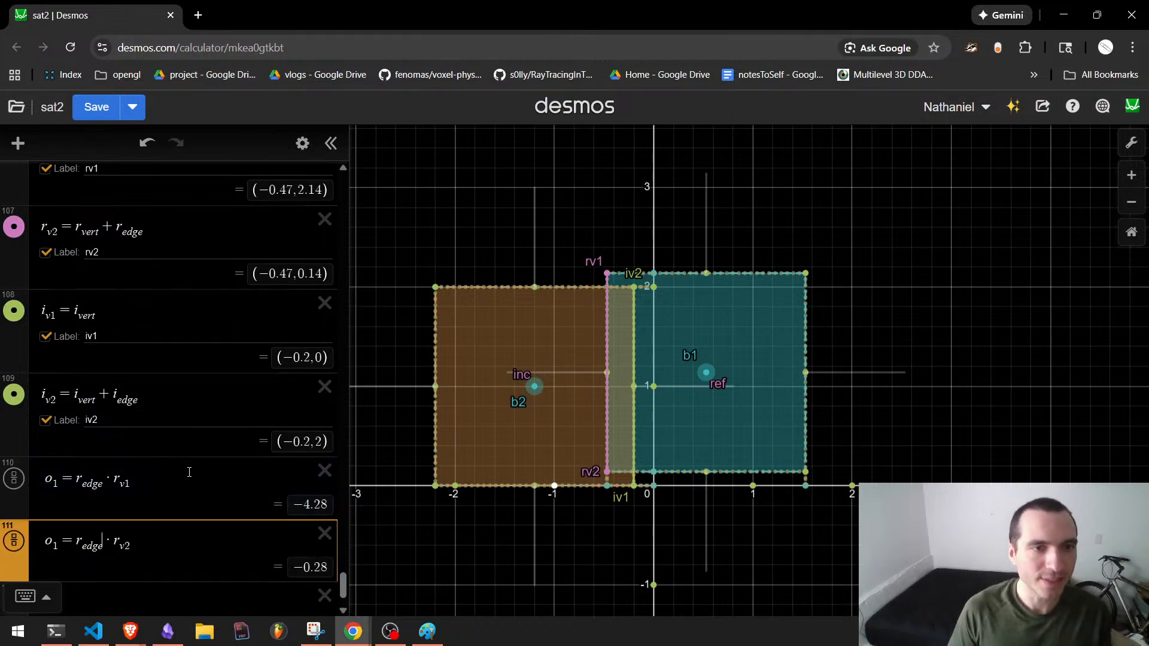
key(BackSpace)
text(2)
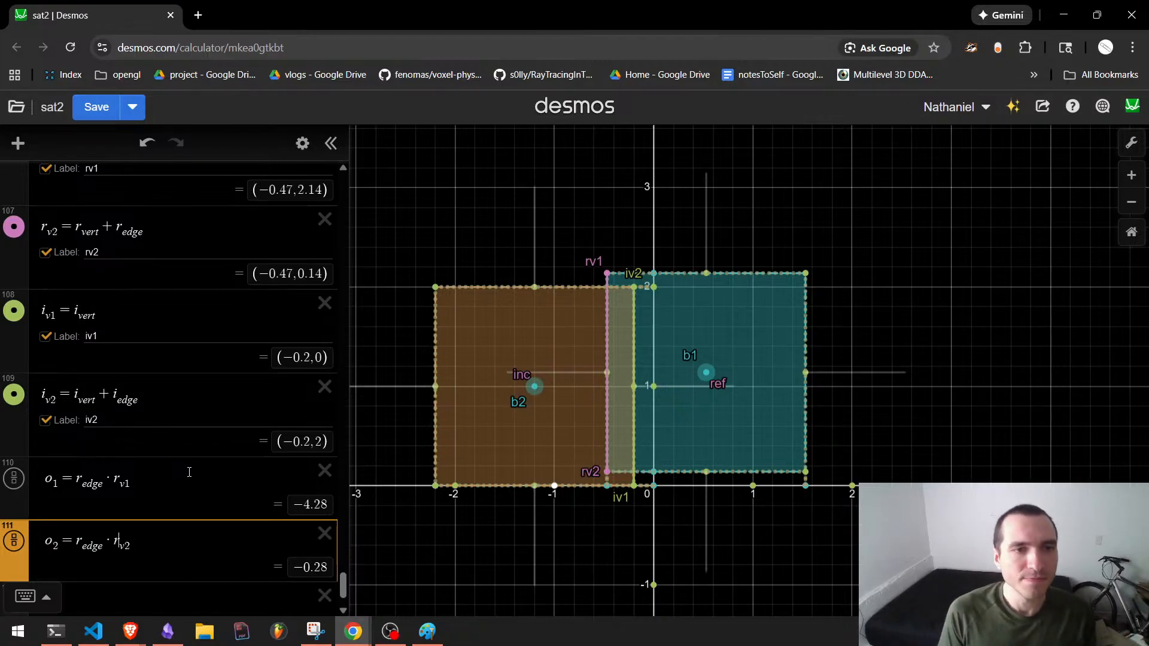
key(Return)
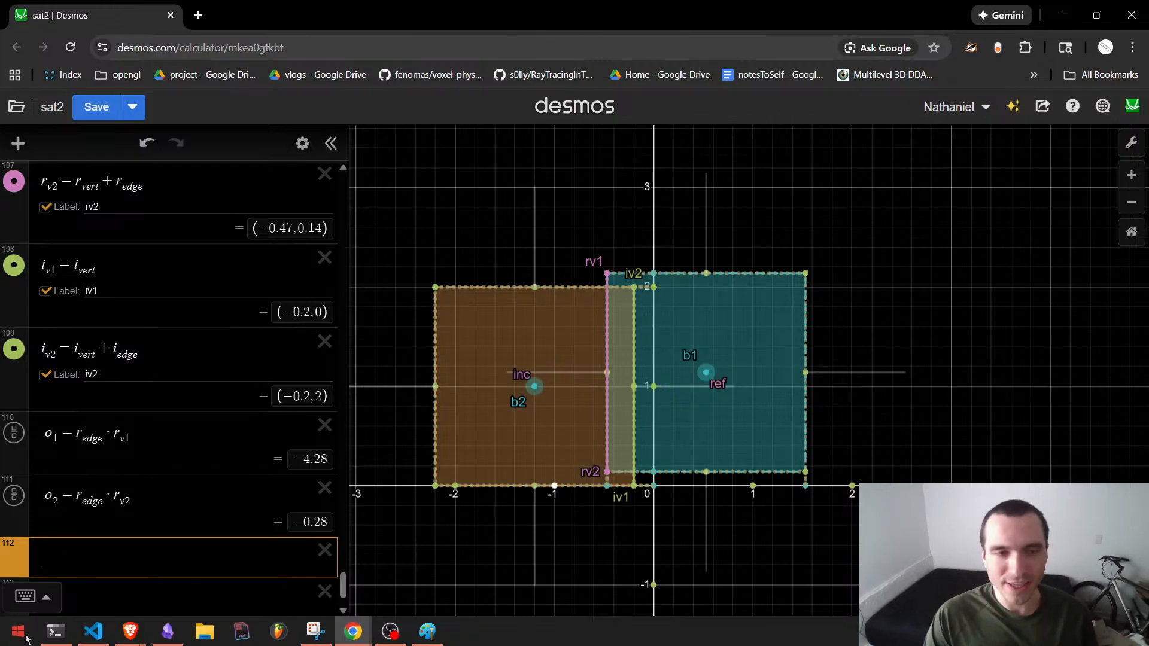
Define d_1 = r_edge · i_v1 on a new line below o_2.
text(d1)
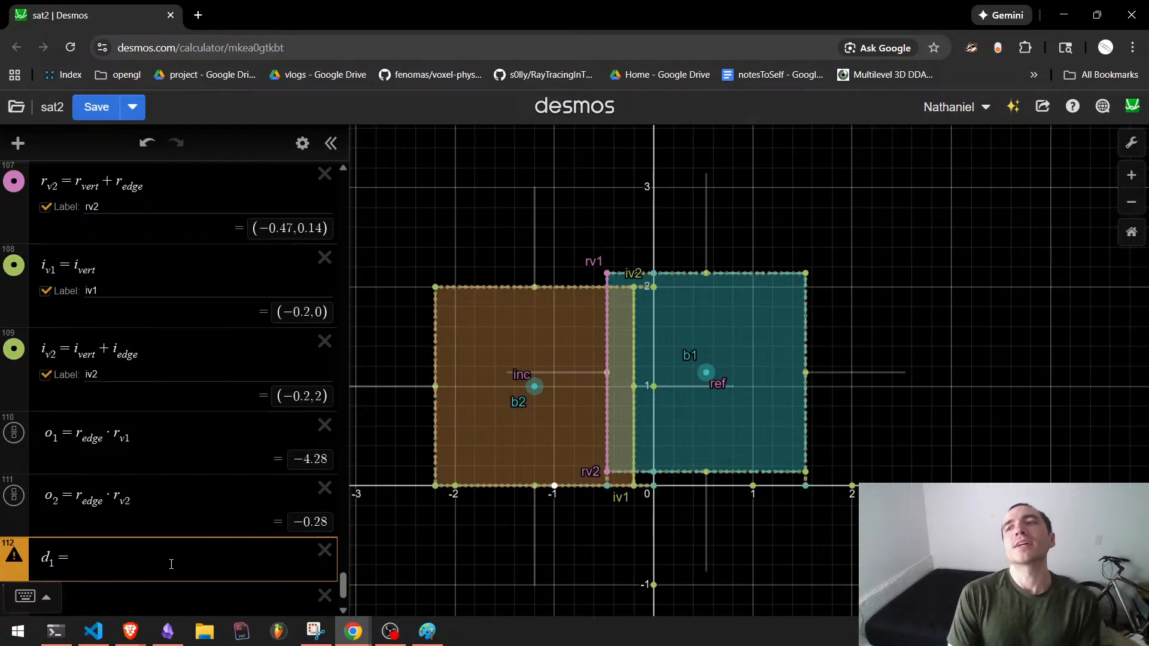
text(=c_n)
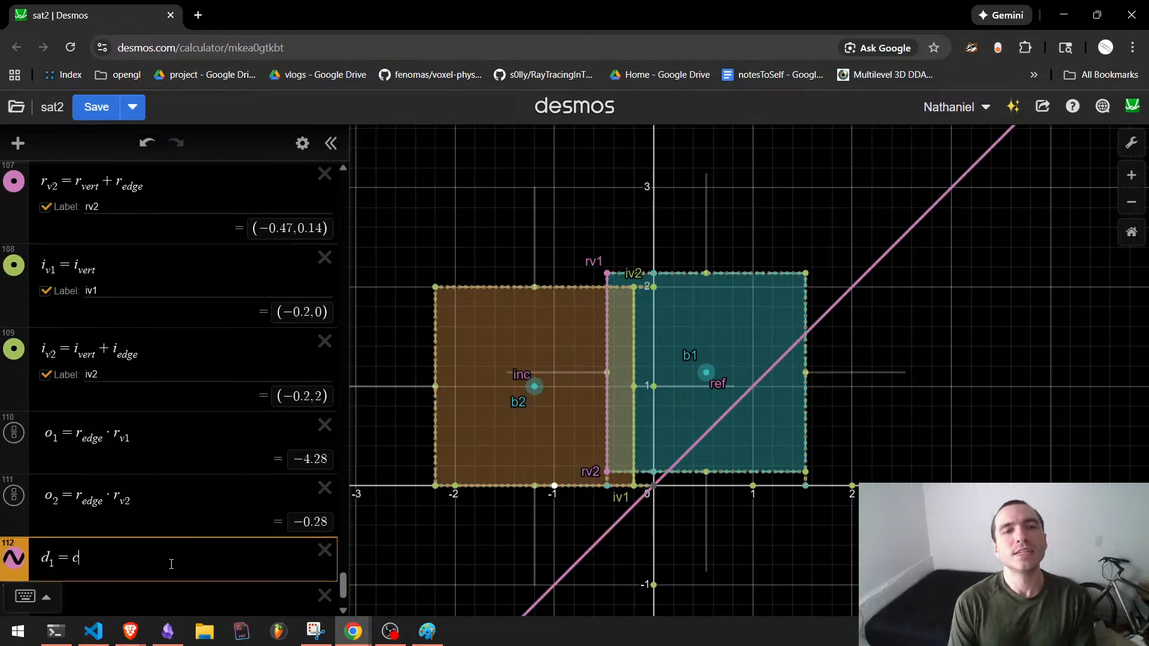
text(*)
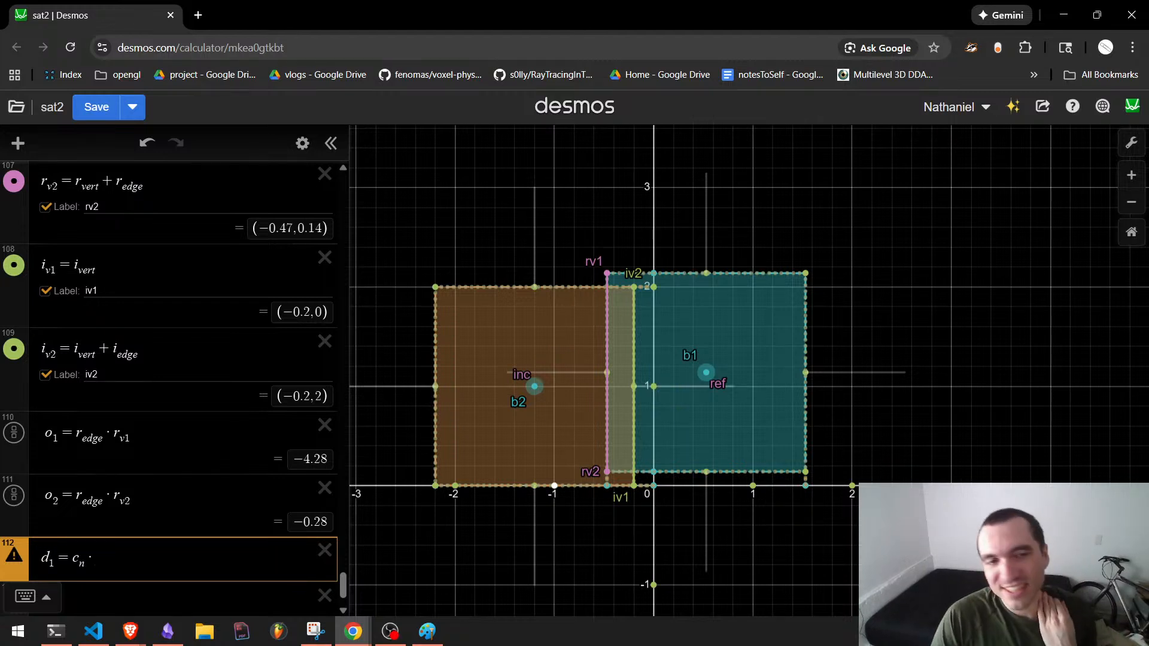
key(BackSpace)
key(BackSpace)
key(BackSpace)
text(r_edge)
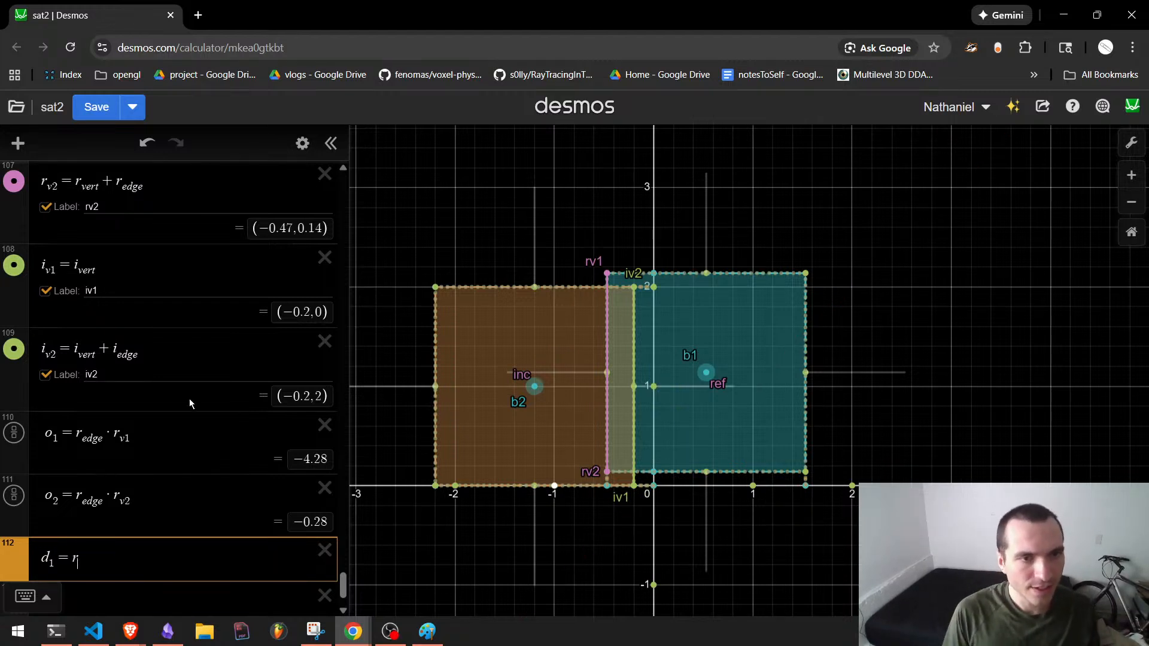
text(*)
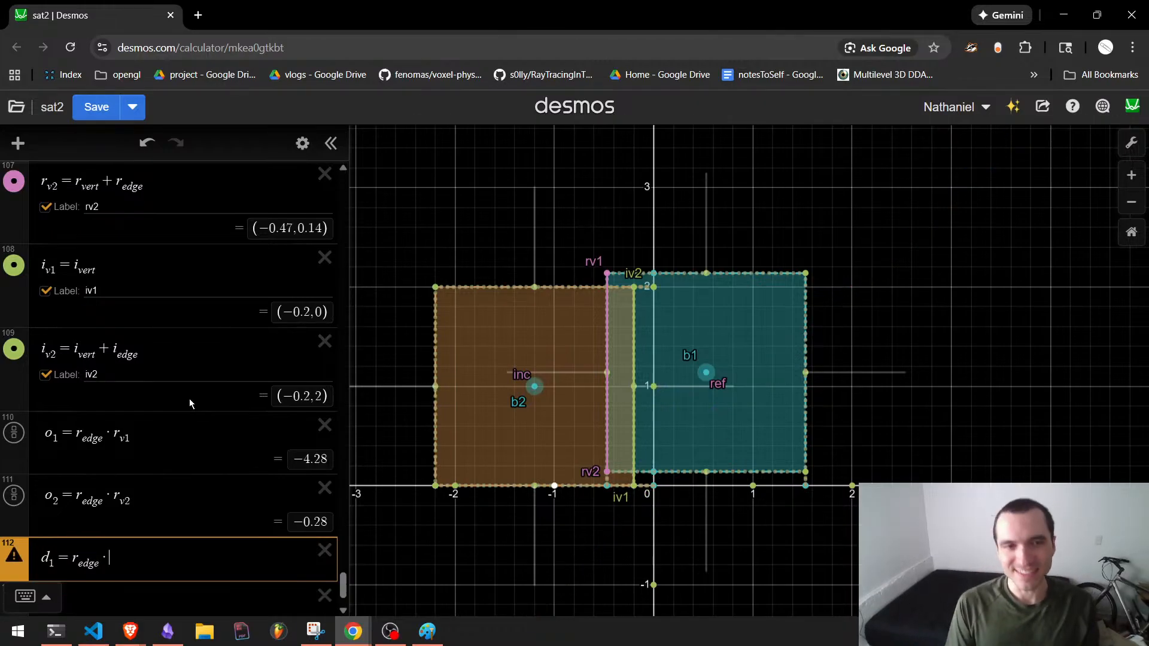
text(i_v1)
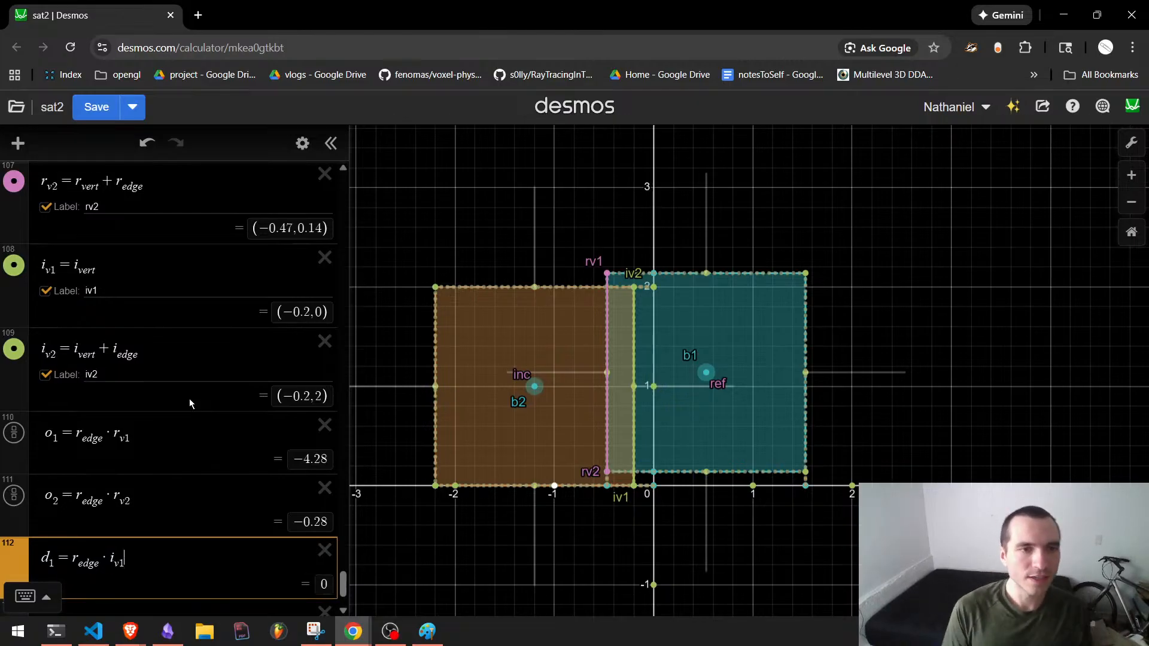
Enclose the dot product in d_1 in parentheses and subtract o_1 from it.
key(Home)
text(()
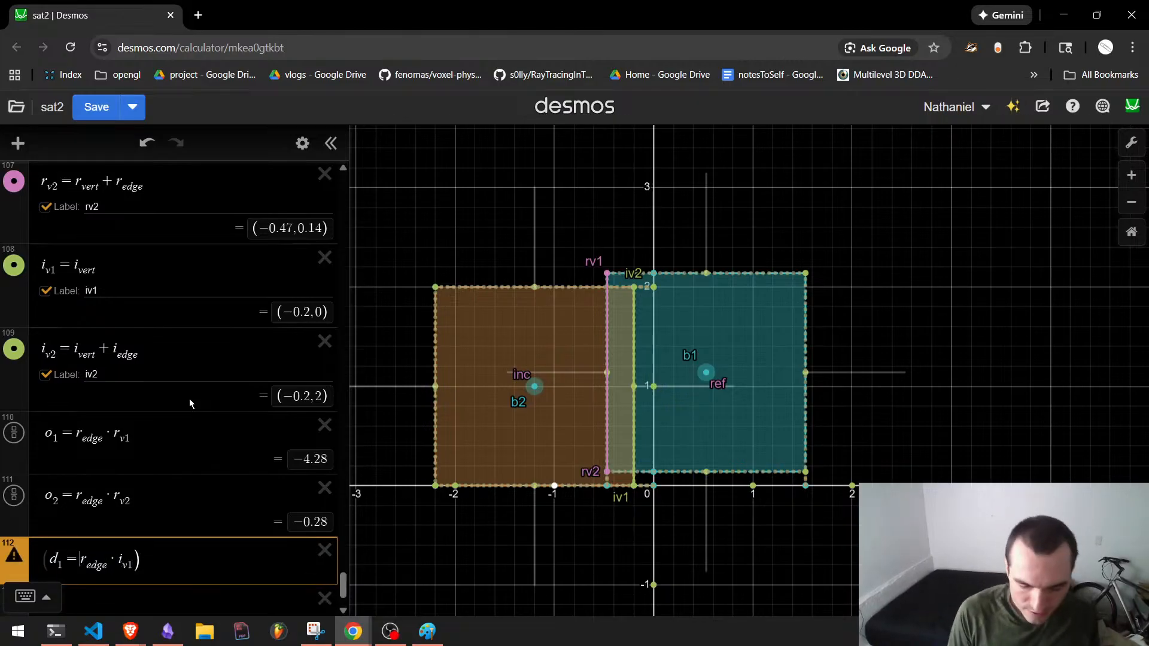
text(()
key(Right)
key(Right)
key(Right)
key(Right)
key(Right)
key(Right)
key(Right)
key(Right)
key(Right)
key(Right)
key(Right)
key(Right)
key(Right)
text(-o1)
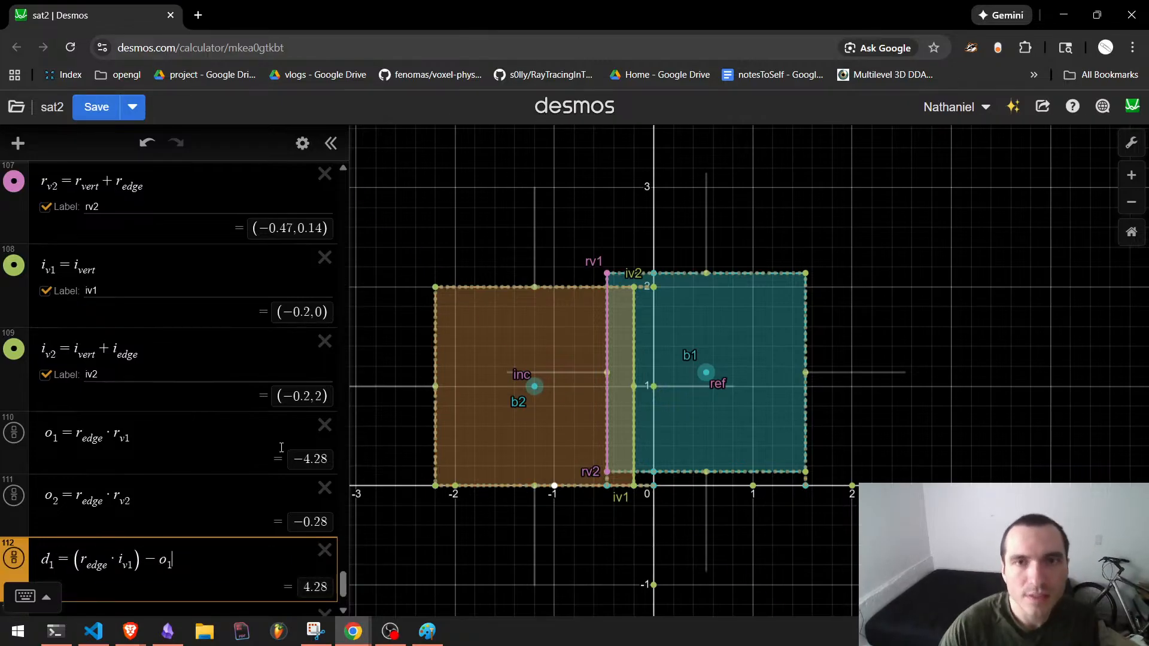
Test d_1 by moving box b1 to different heights beside b2, leaving b1's centre at about (1.08, 0.74).
scroll(497, 449, up, 2)
drag(766, 405, 721, 387)
drag(733, 333, 692, 179)
scroll(726, 418, down, 2)
drag(704, 360, 683, 421)
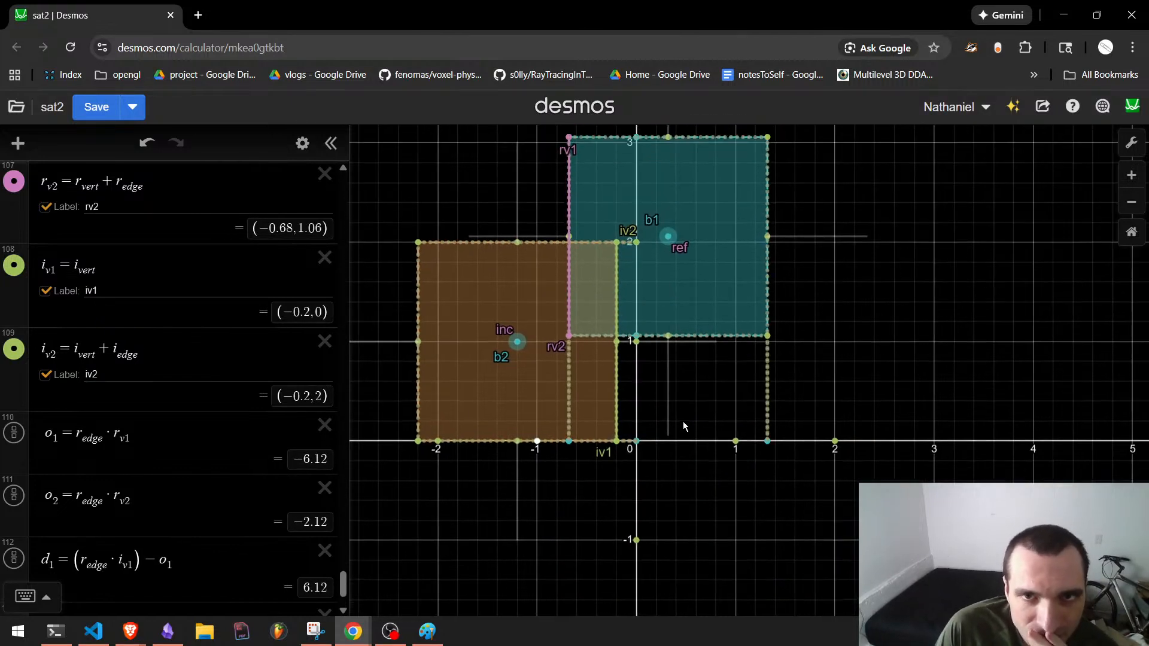
drag(668, 238, 731, 549)
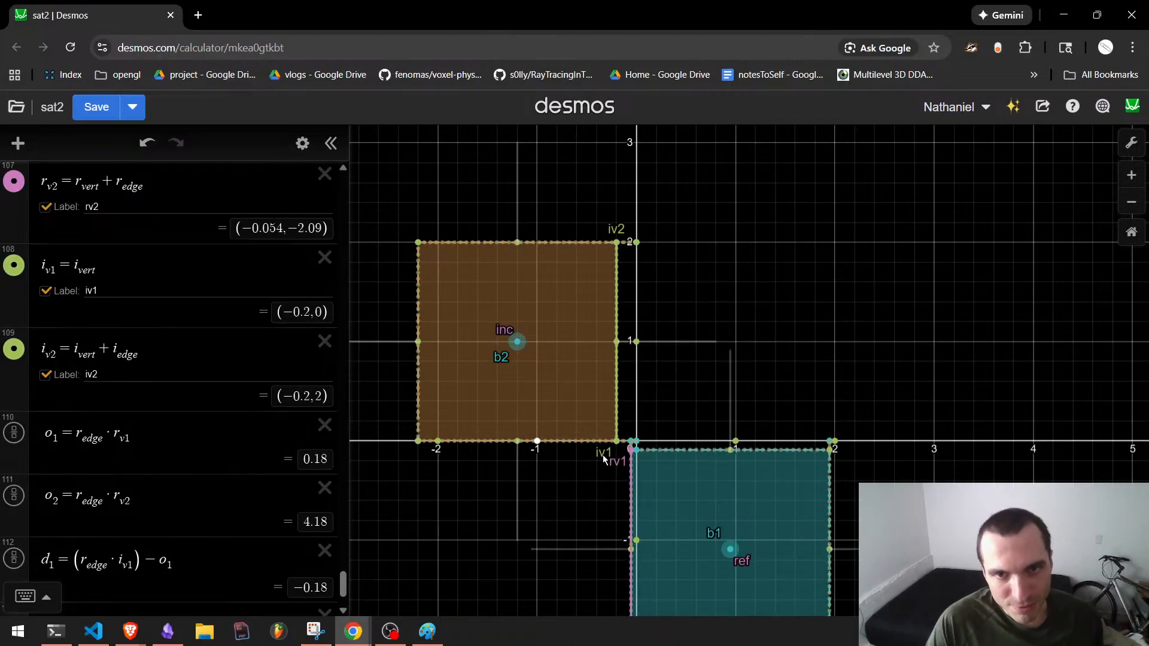
scroll(602, 438, up, 2)
drag(646, 417, 644, 373)
scroll(646, 383, down, 2)
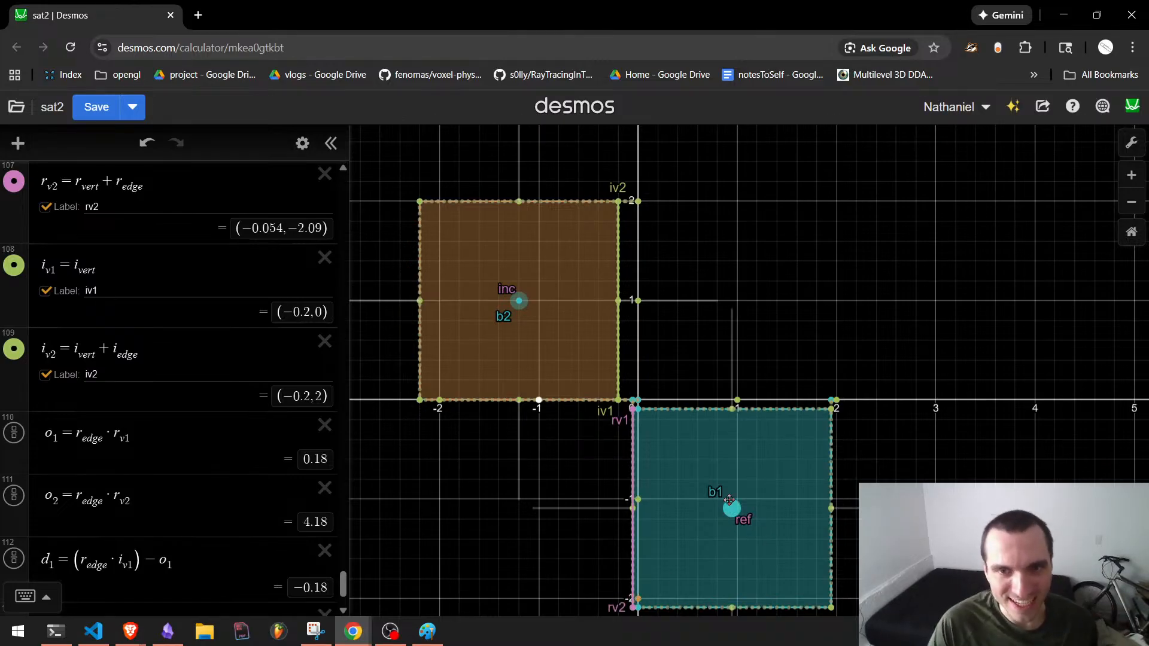
drag(729, 507, 744, 326)
scroll(199, 499, down, 2)
Duplicate the d_1 expression on the line below and replace i_v1 with i_v2 in the copy.
click(217, 460)
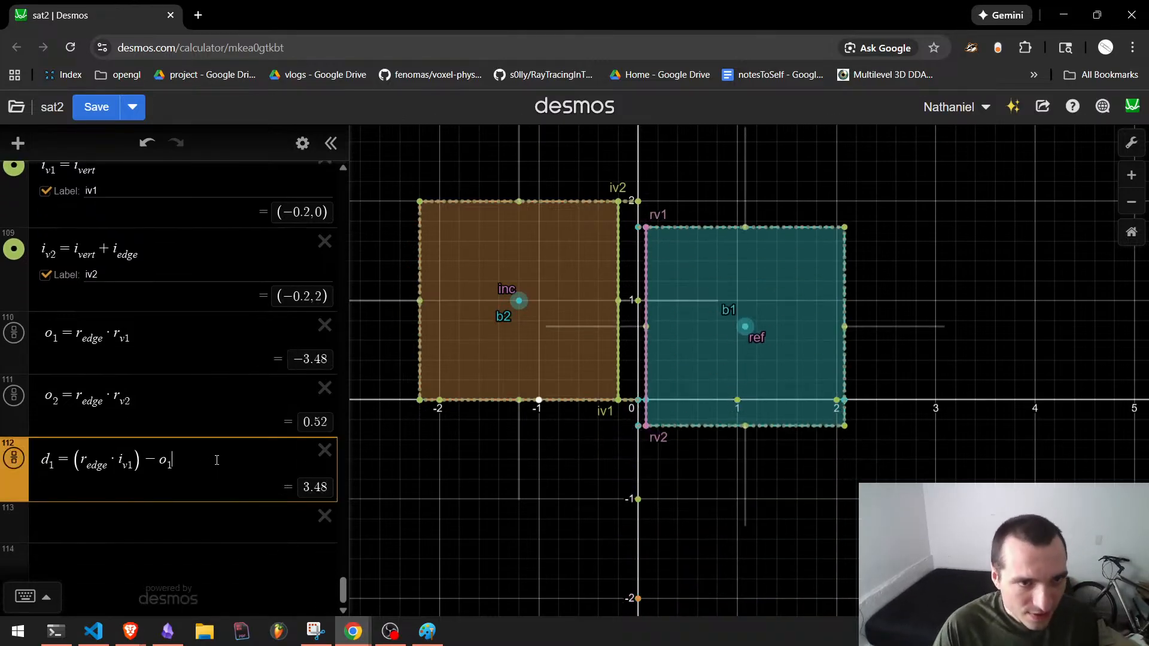
key(ctrl+a)
key(ctrl+c)
key(ctrl+v)
key(Left)
key(Left)
key(Left)
key(Left)
key(Left)
key(BackSpace)
text(2)
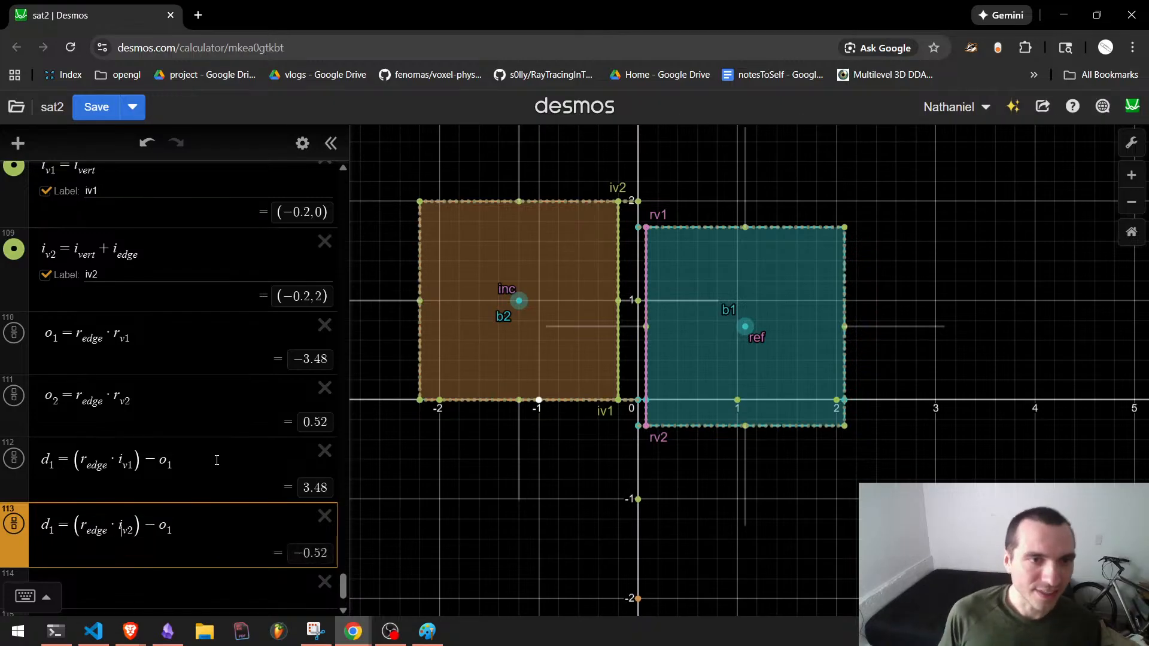
Rename the duplicated expression to d_2.
key(Left)
key(Left)
key(Left)
key(Left)
key(Left)
key(Left)
key(Left)
key(Left)
key(Left)
key(Left)
key(BackSpace)
text(2)
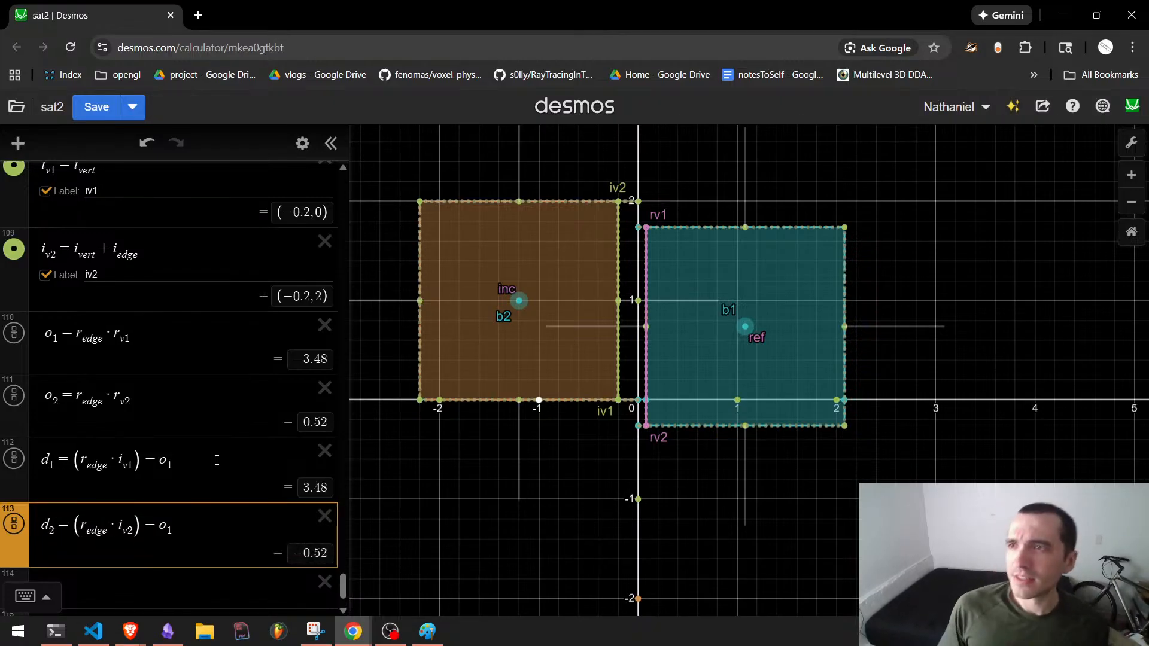
Start a new expression named c_p11 on the line below d_2.
drag(1148, 113, 1148, 54)
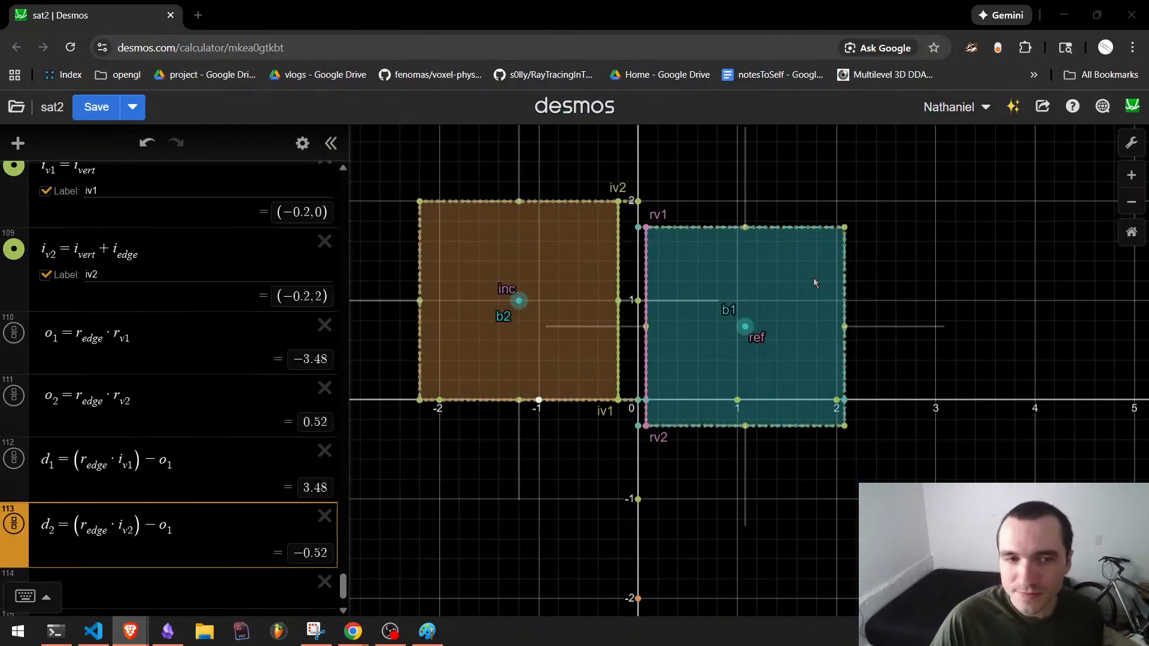
scroll(217, 488, down, 2)
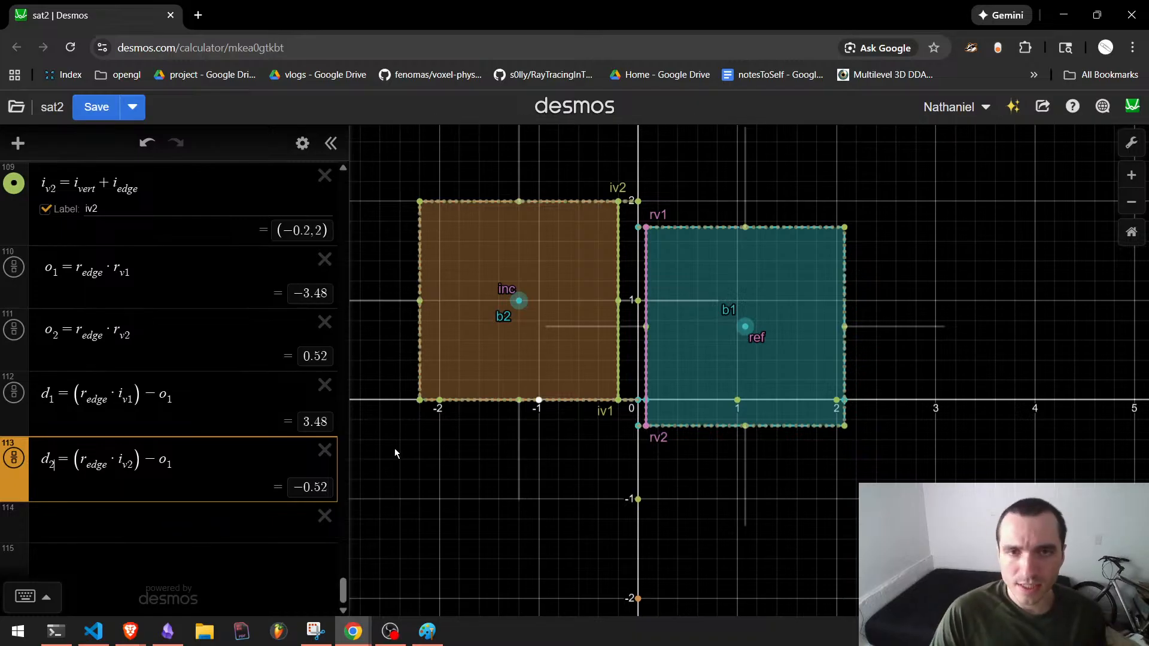
key(Return)
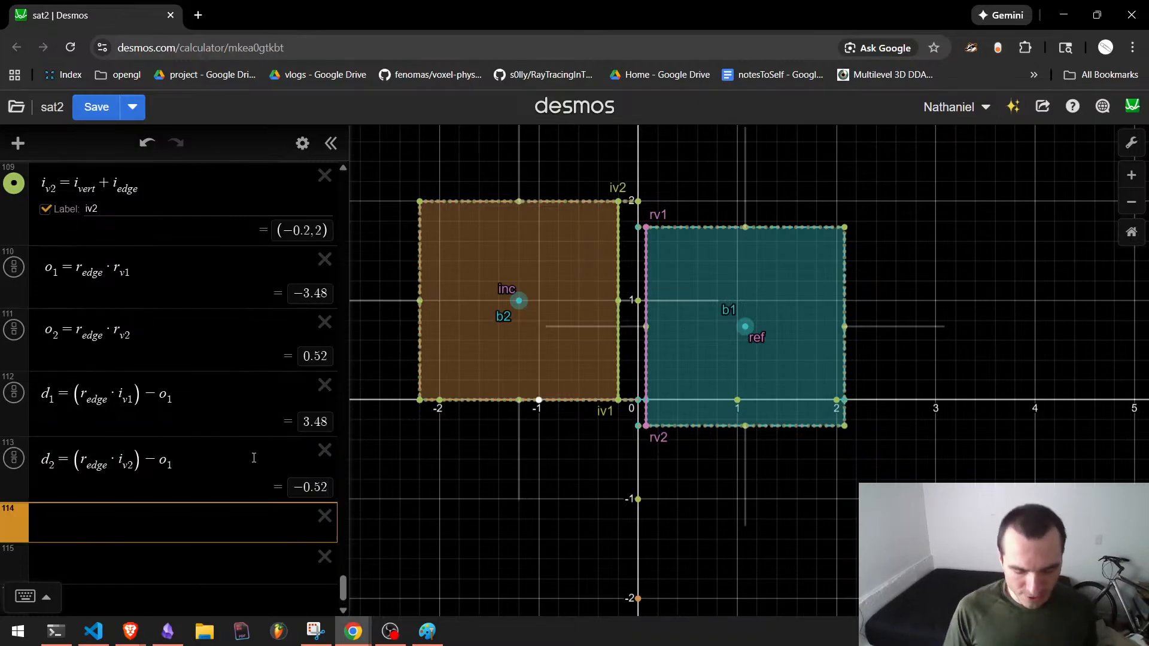
text(c_p1)
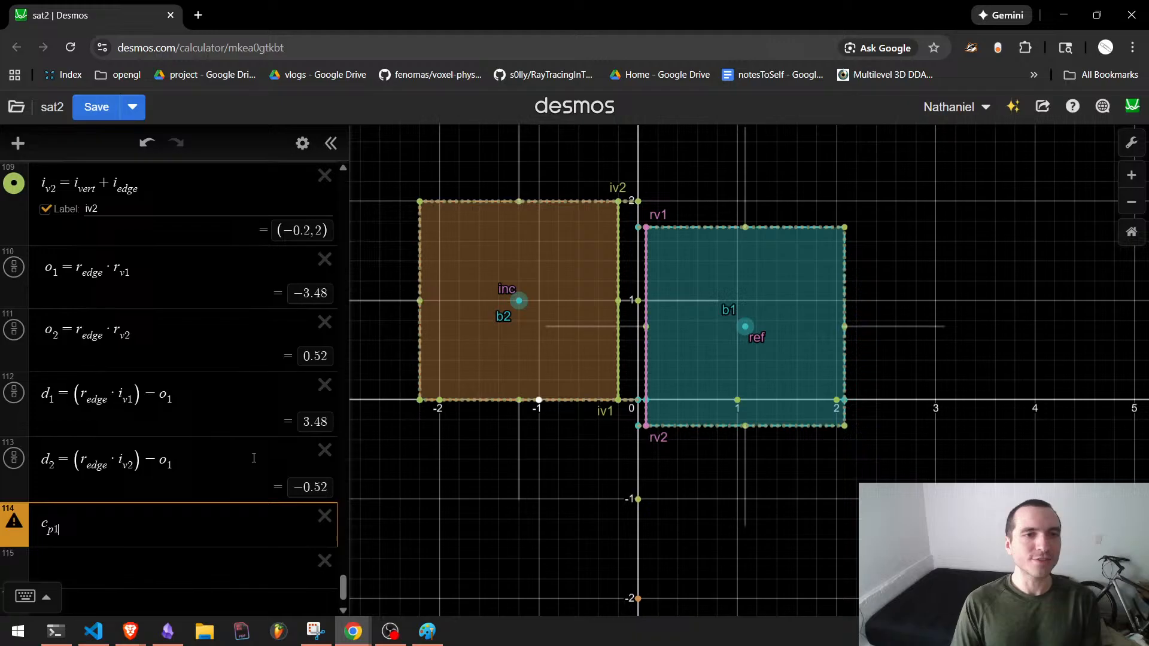
key(Return)
key(Up)
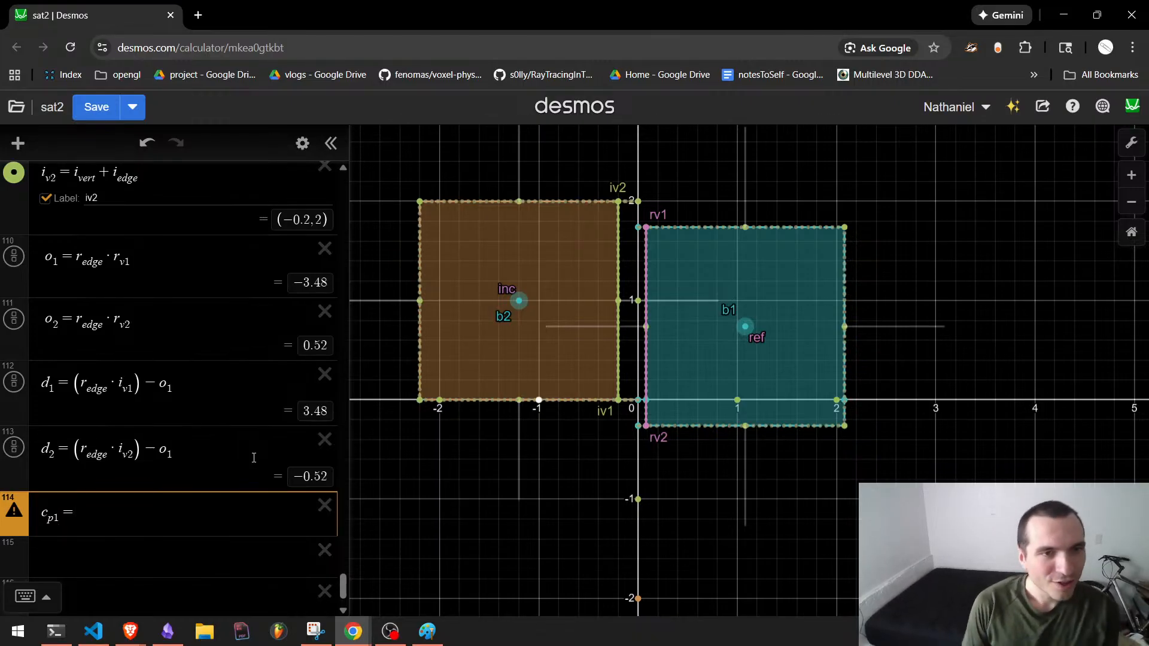
text(1)
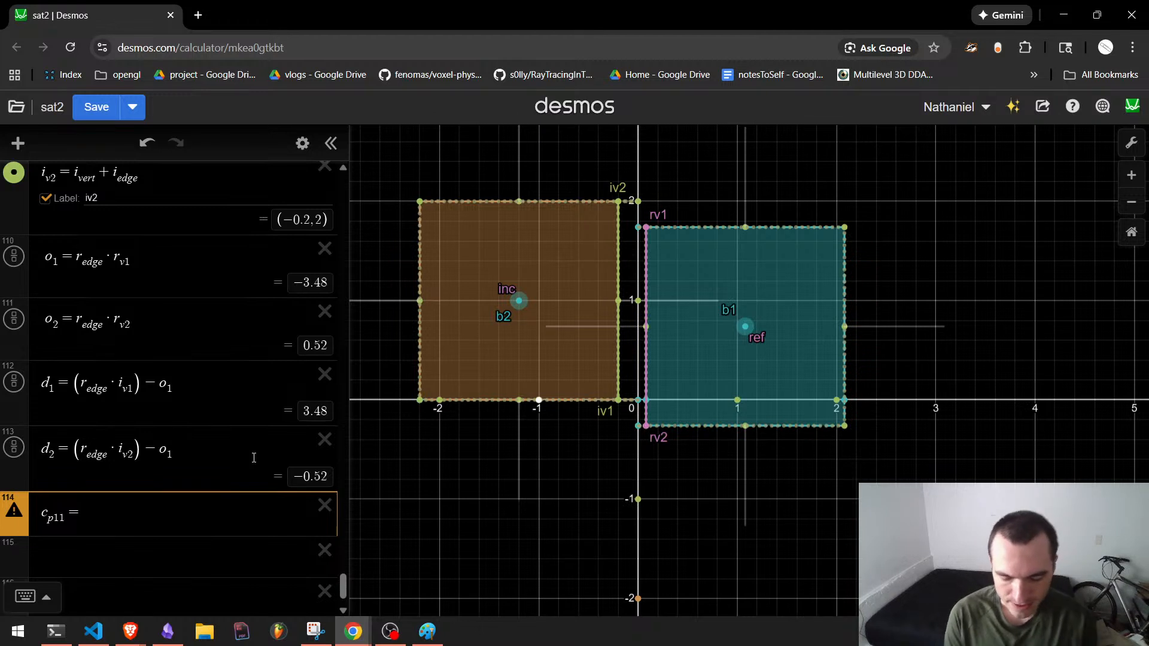
Define c_p11 as the piecewise expression {d_1 ≥ 0: i_v1}.
text({)
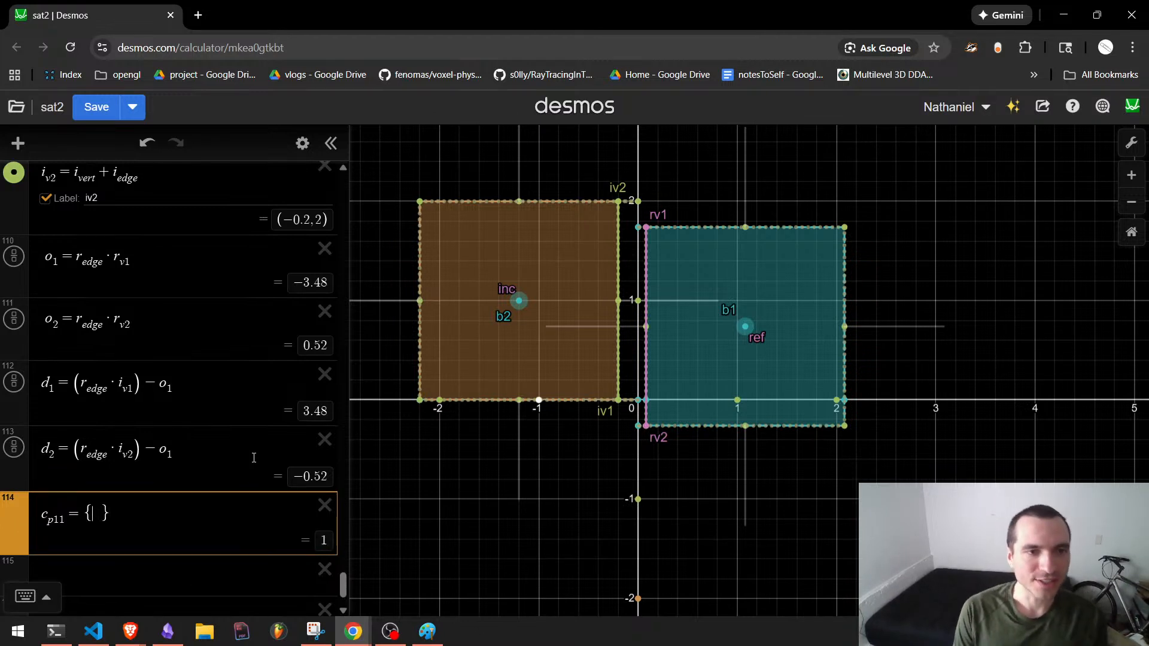
text(d_1)
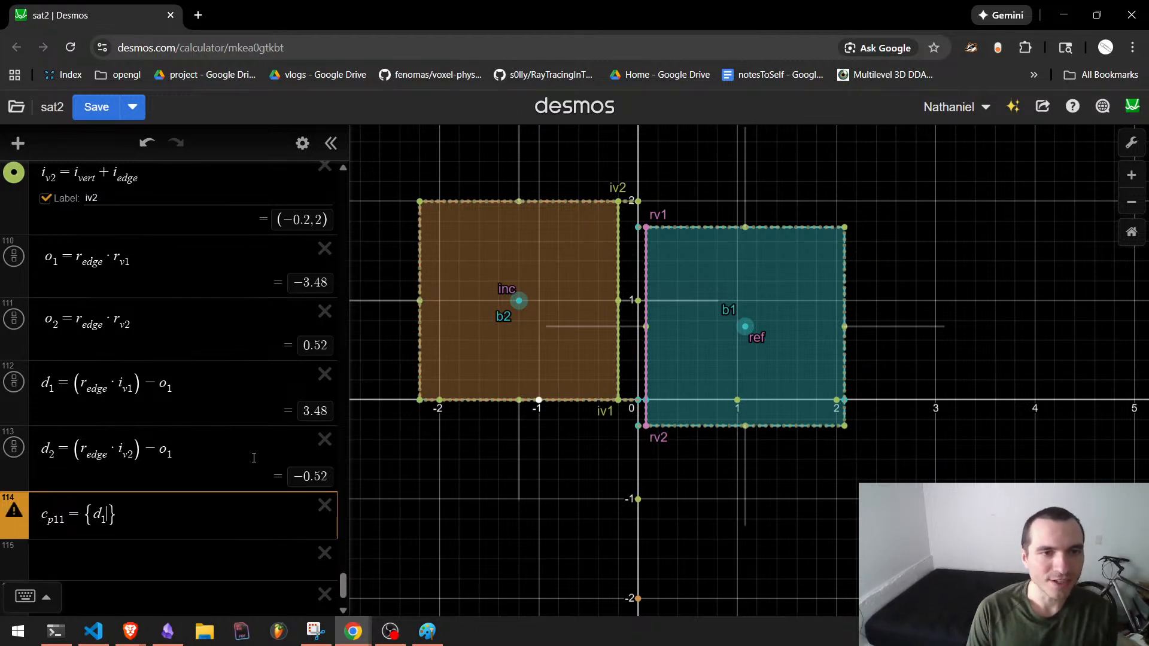
text(>=0:)
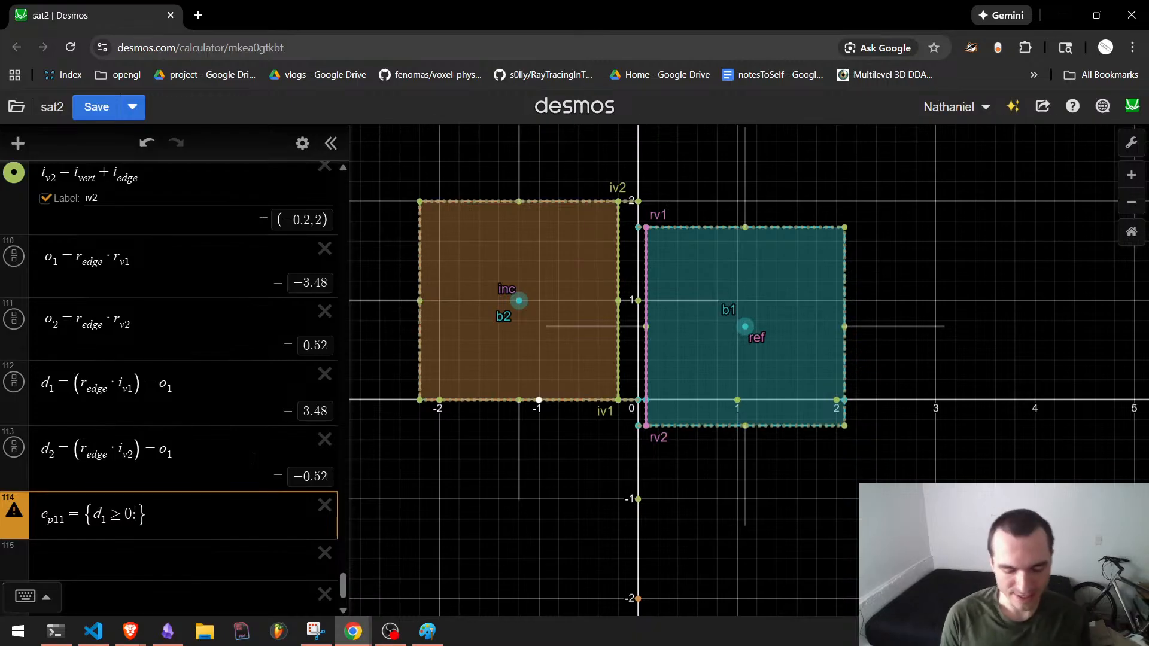
text(i_v1)
key(Return)
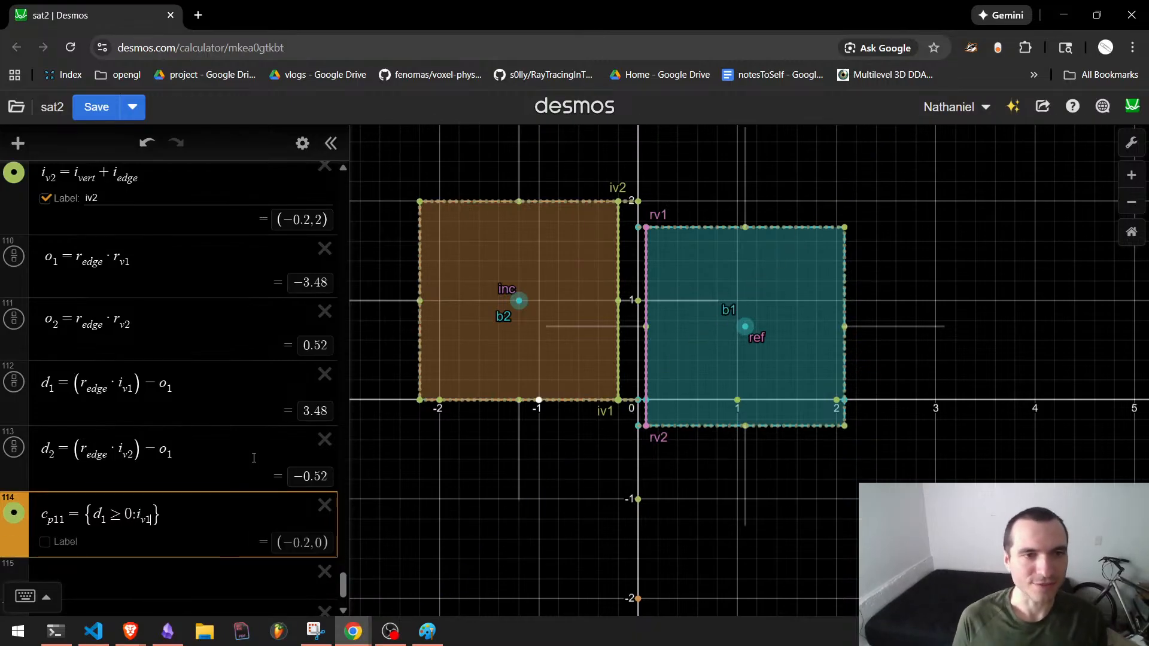
click(254, 462)
key(Down)
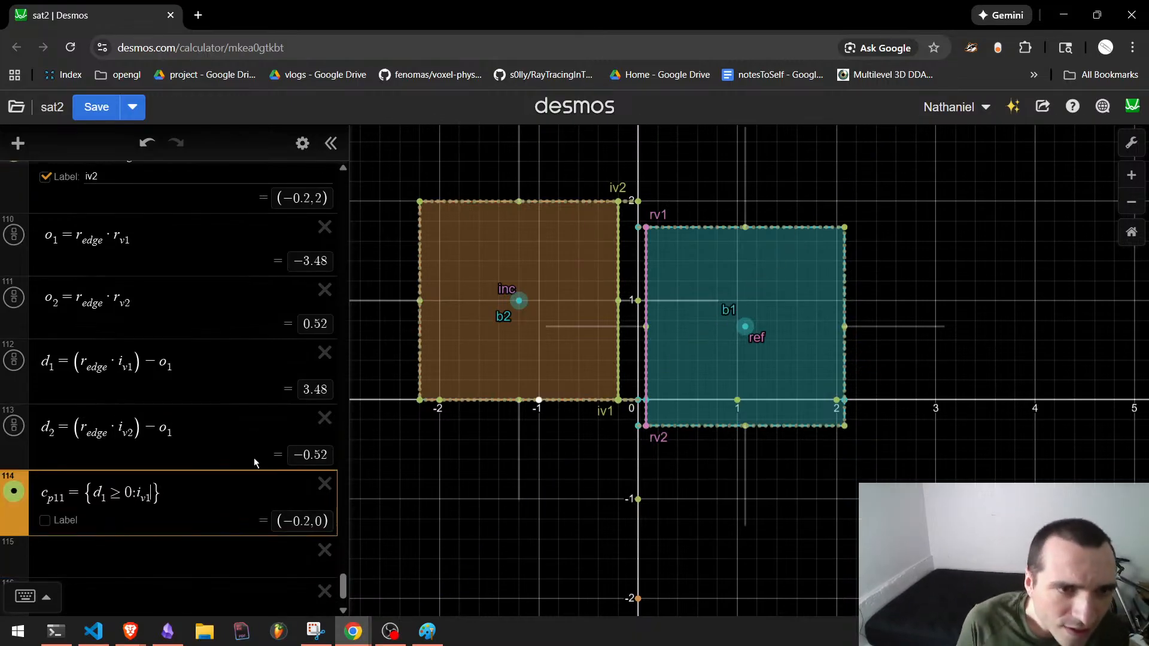
Try to add i_v2 as a colon-separated alternative after i_v1 in c_p11, and check the expression's warning.
text(:)
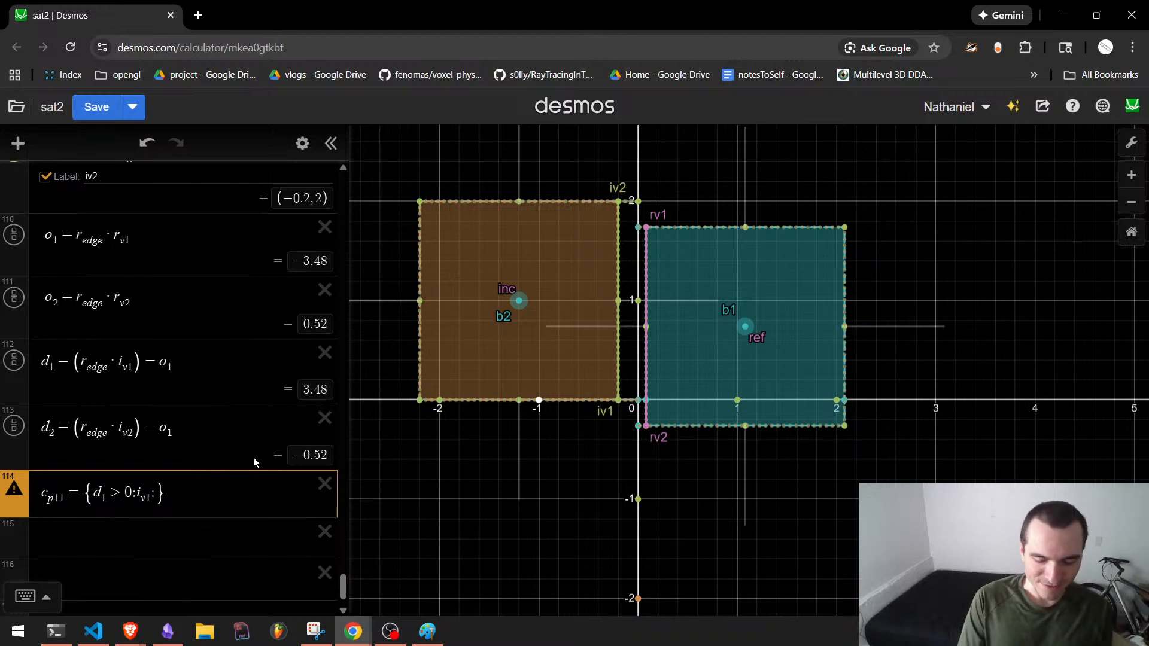
text(i_v2)
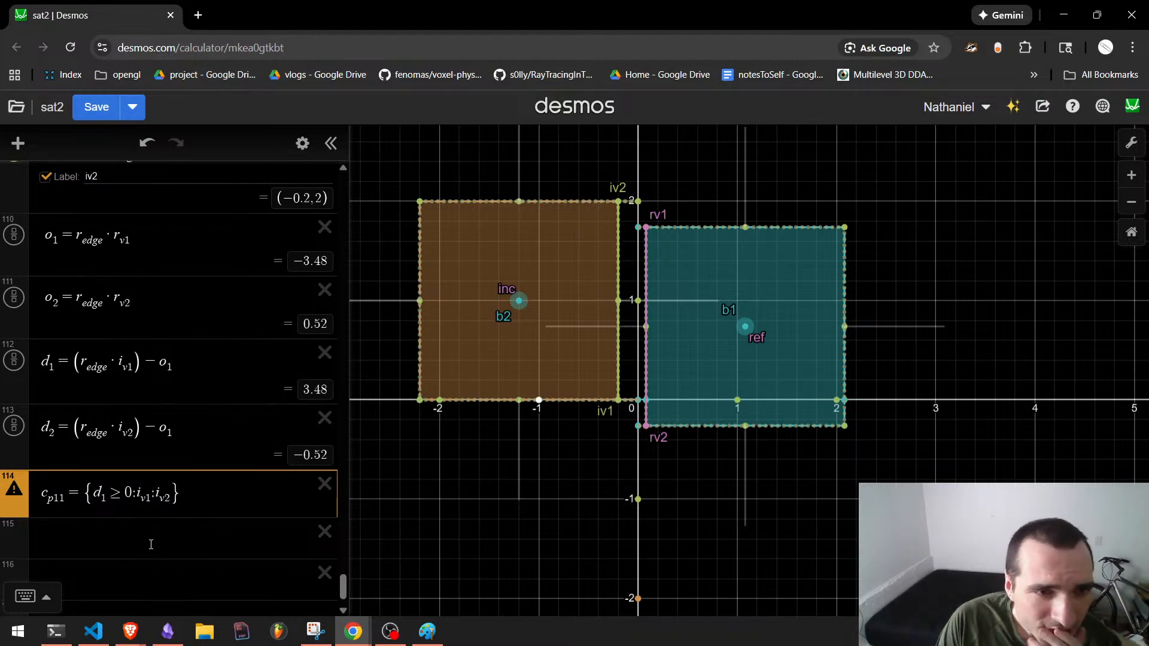
click(187, 464)
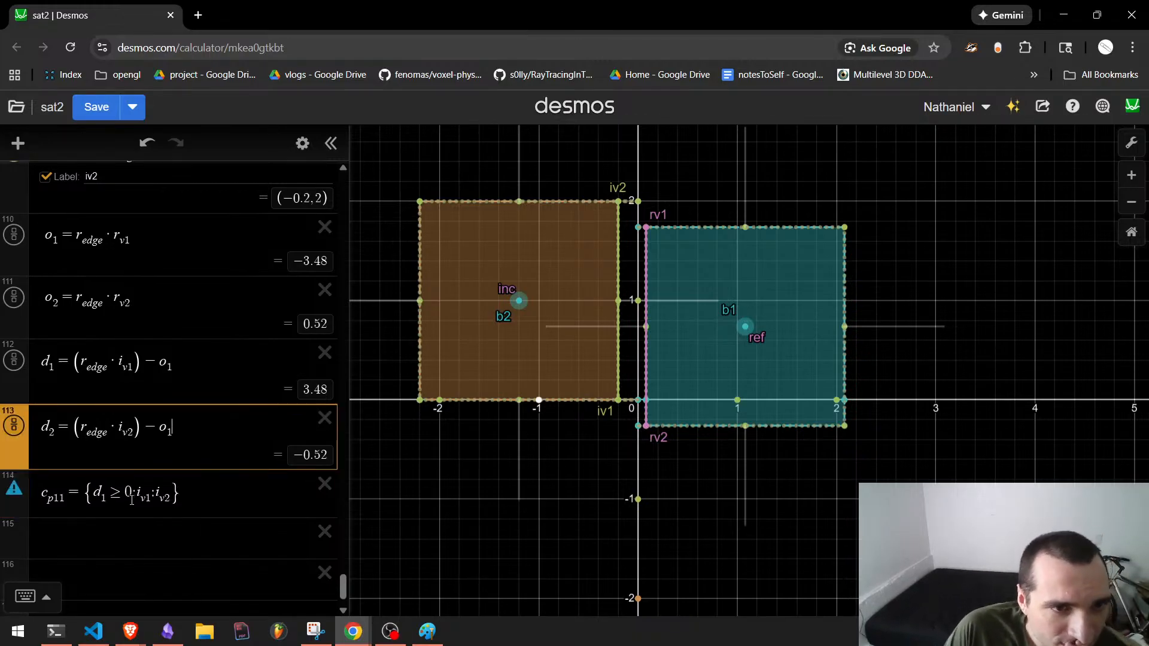
mouse_move(16, 494)
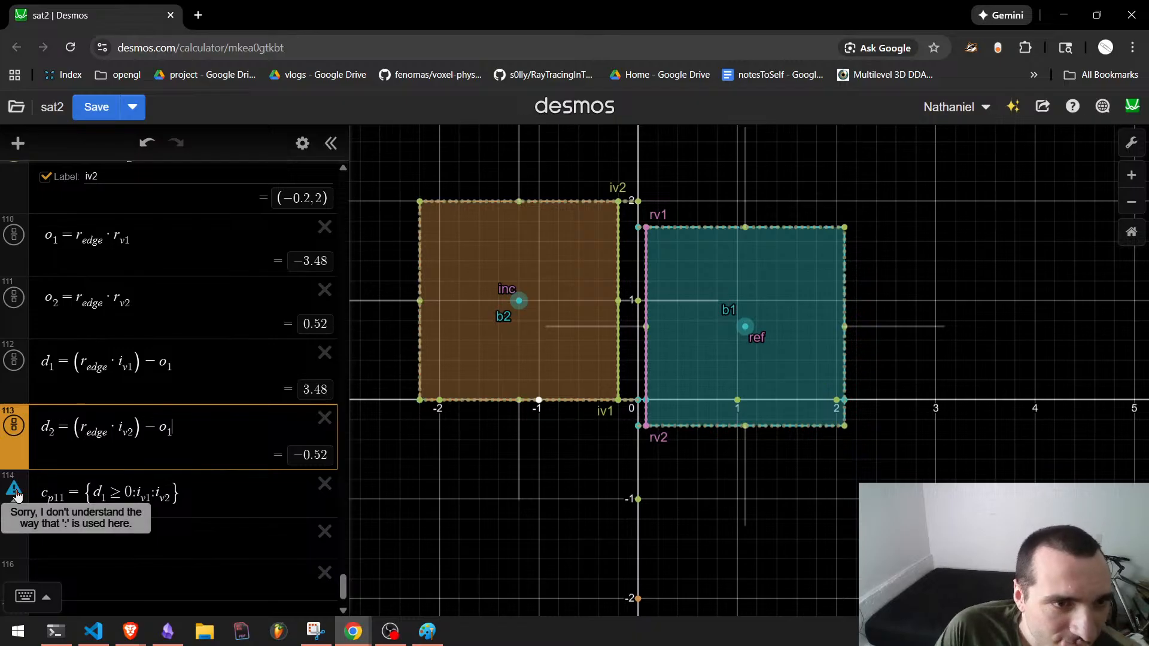
Replace the colon between i_v1 and i_v2 in c_p11 with a comma so i_v2 becomes the fallback value.
click(123, 489)
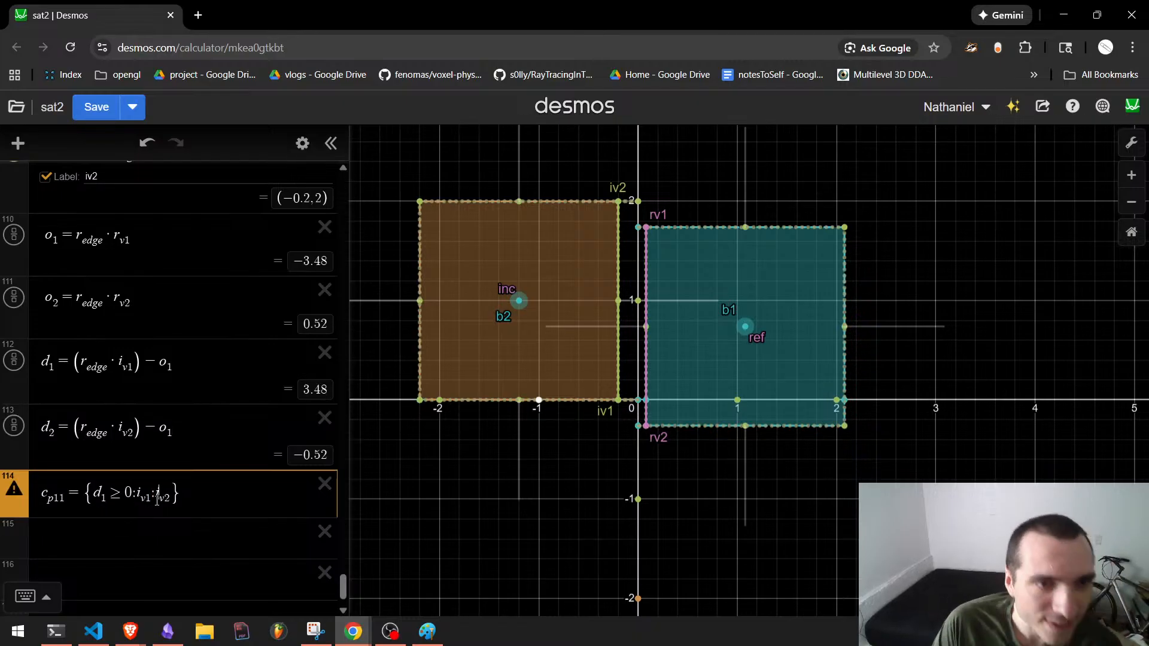
click(157, 496)
key(BackSpace)
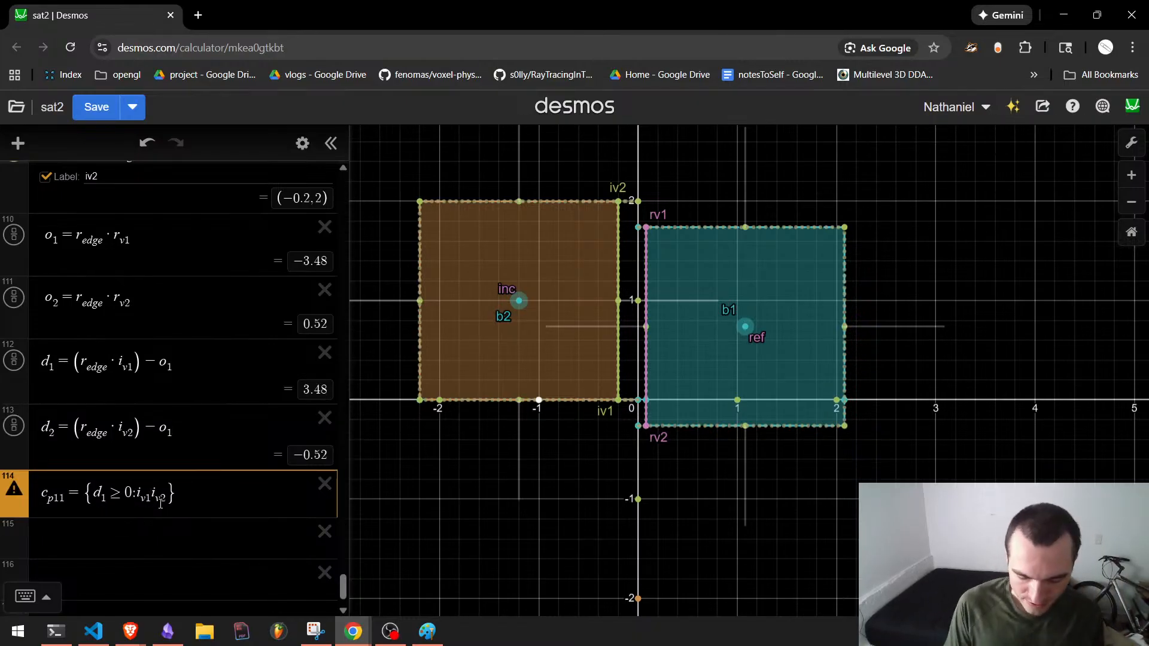
text(,)
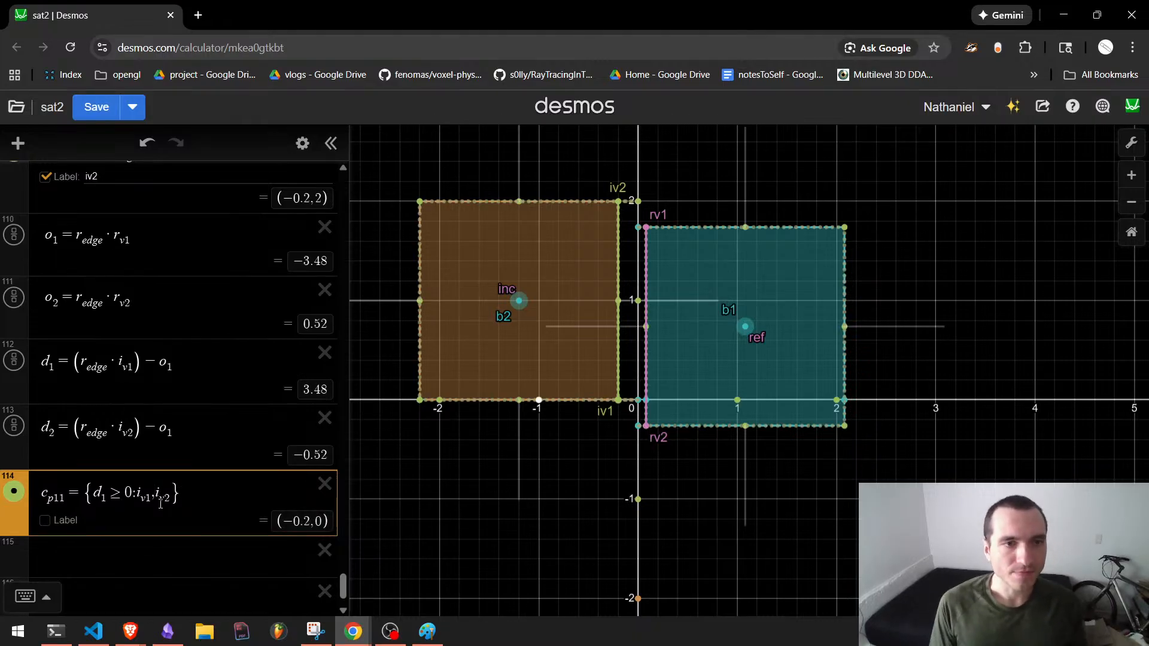
Show a label on the c_p11 point and set its text to cp11.
click(45, 521)
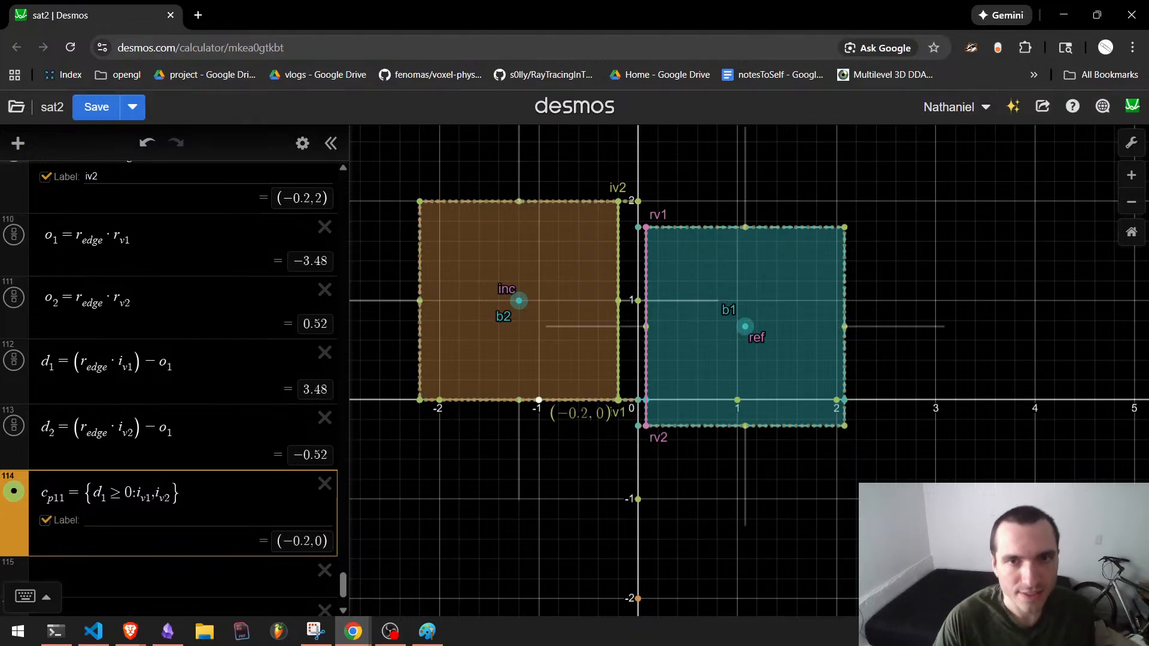
click(212, 518)
text(cp11)
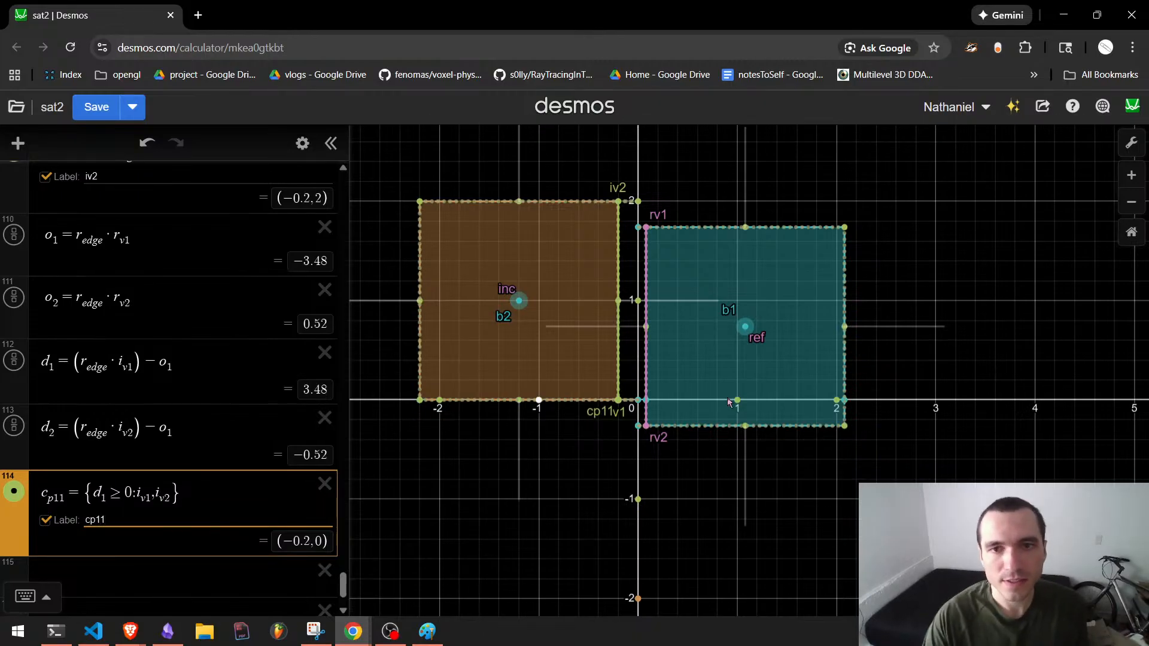
Test cp11 by moving box b1 down to about (0.95, -1.05) and back up to about (1.35, 1.05).
scroll(729, 402, up, 2)
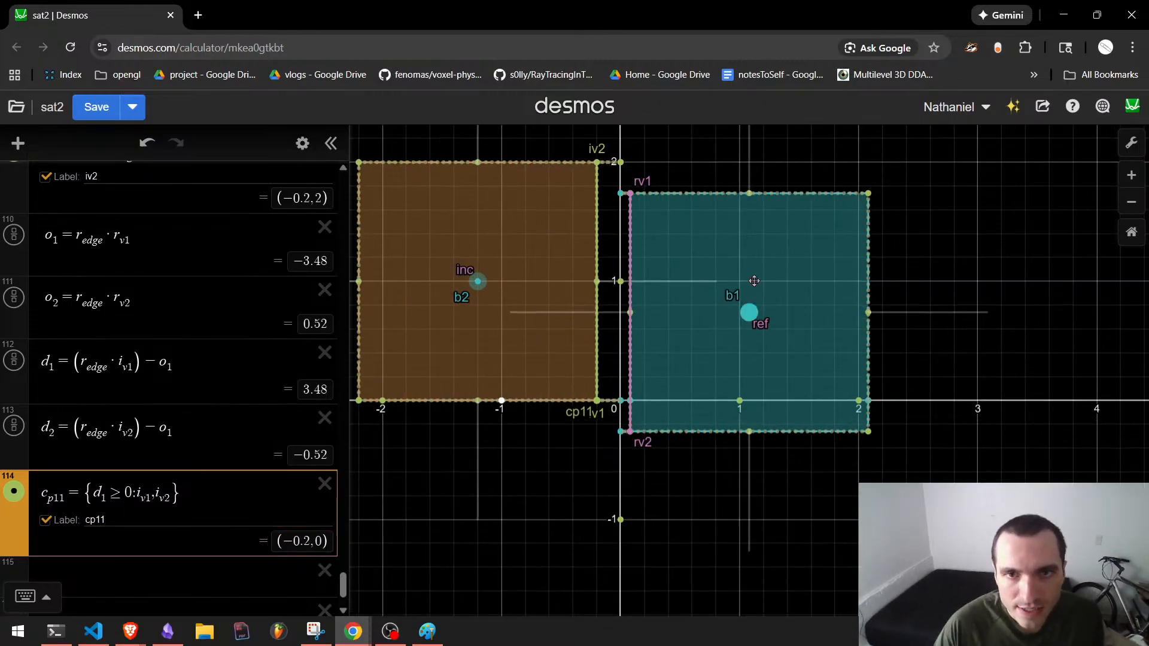
drag(748, 313, 736, 542)
scroll(726, 414, down, 2)
drag(720, 290, 720, 252)
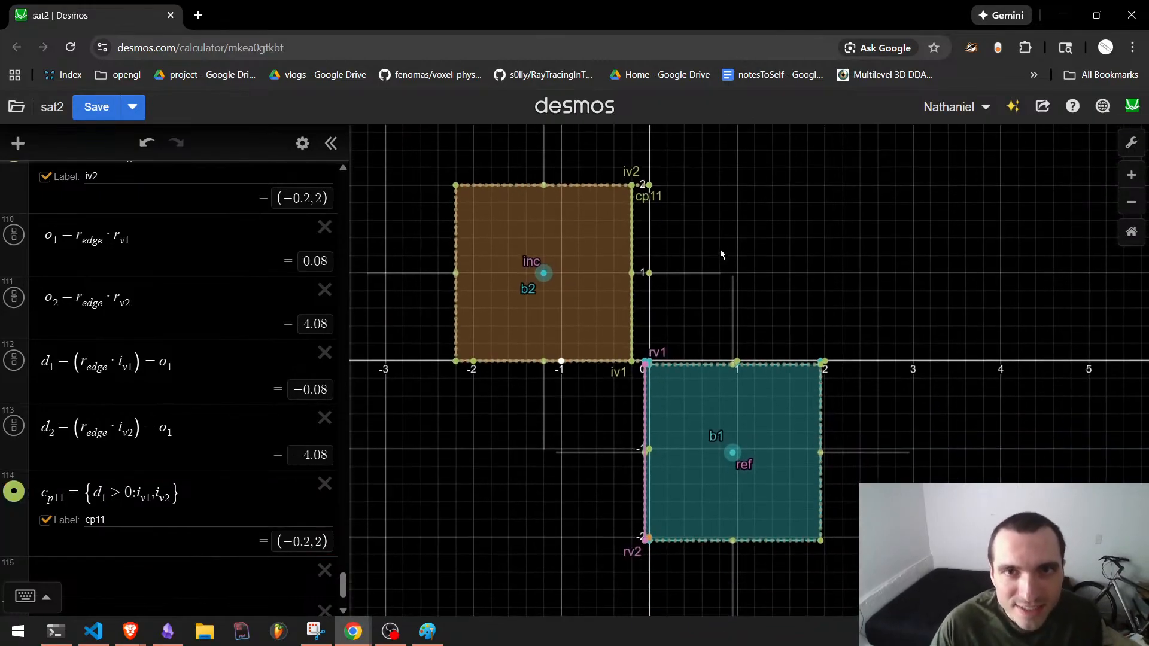
drag(733, 454, 767, 256)
Add a new expression c_p12 below c_p11 with a piecewise brace containing the condition d_2 ≥ 0.
click(237, 517)
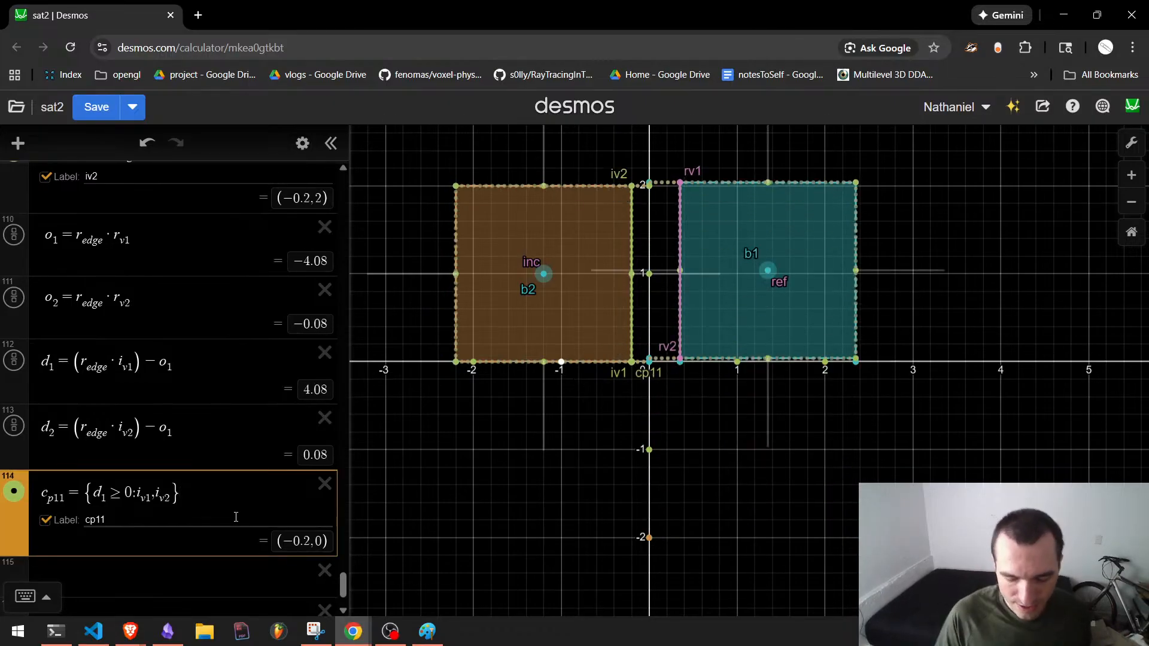
key(Return)
text(c_)
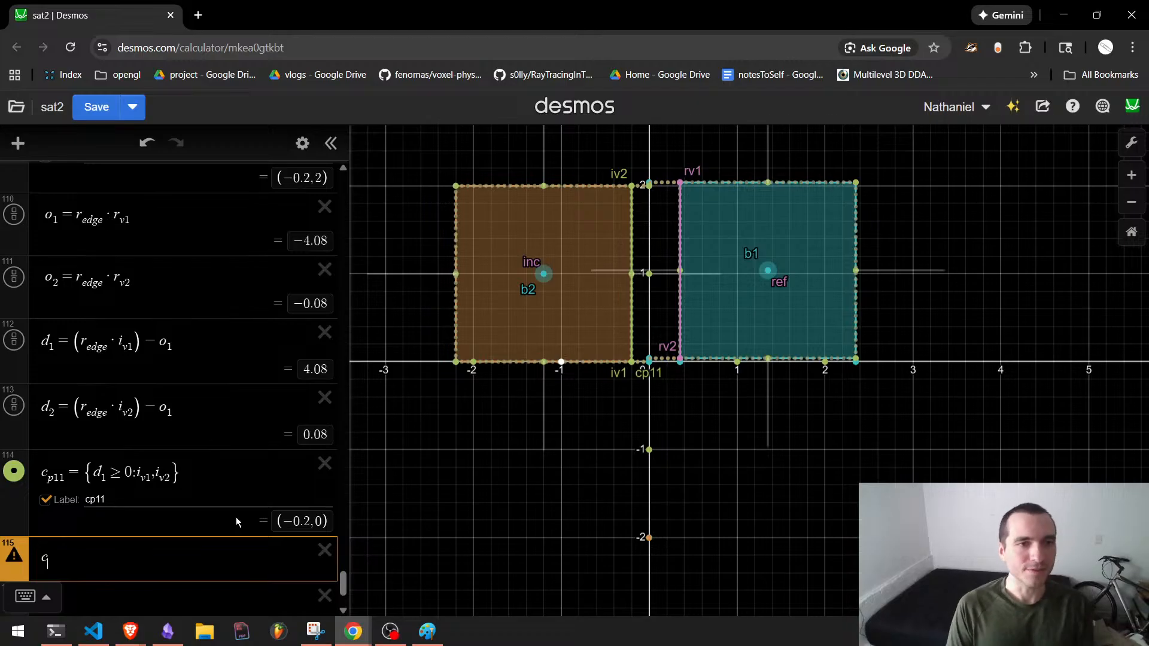
text(p12=)
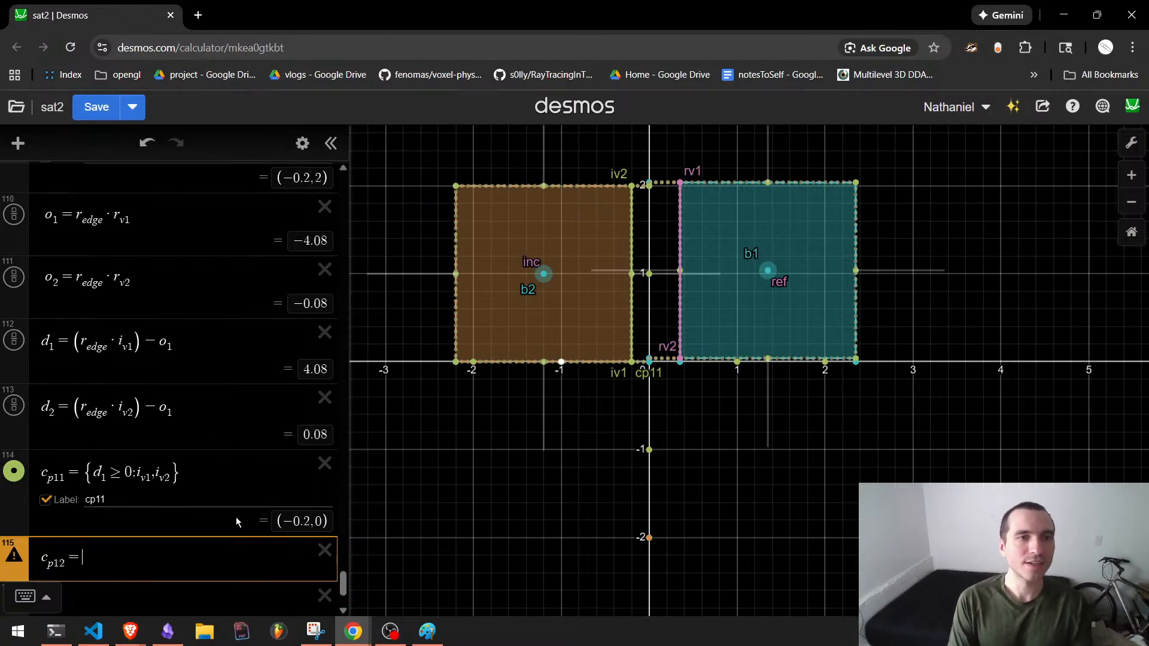
text({)
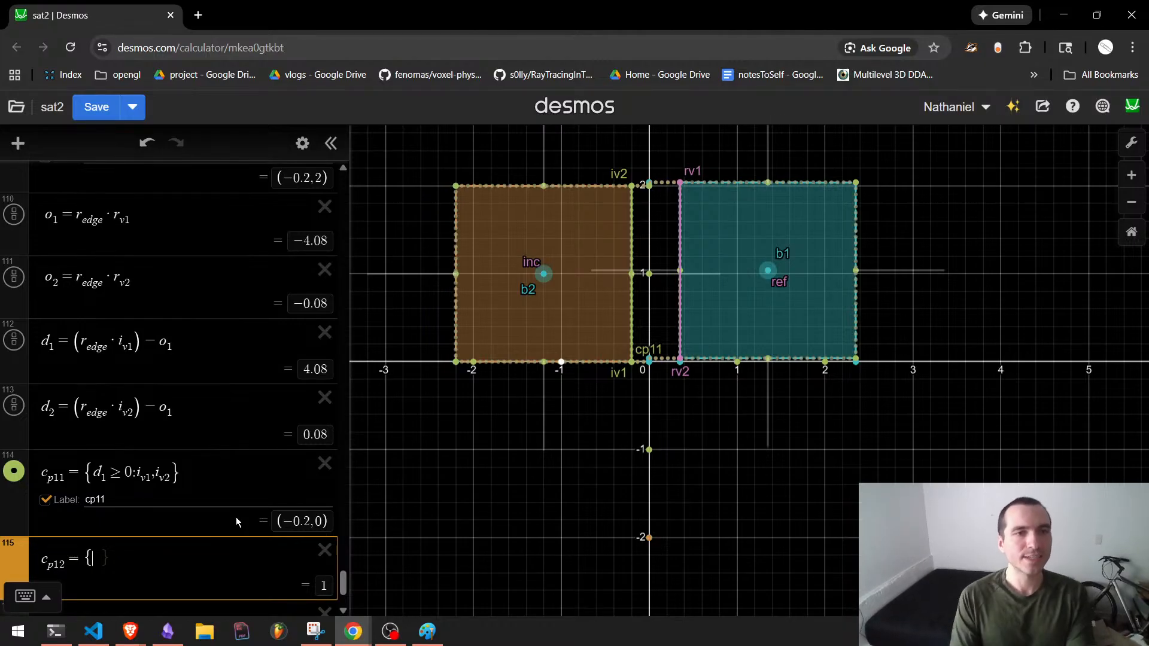
text(d_2>)
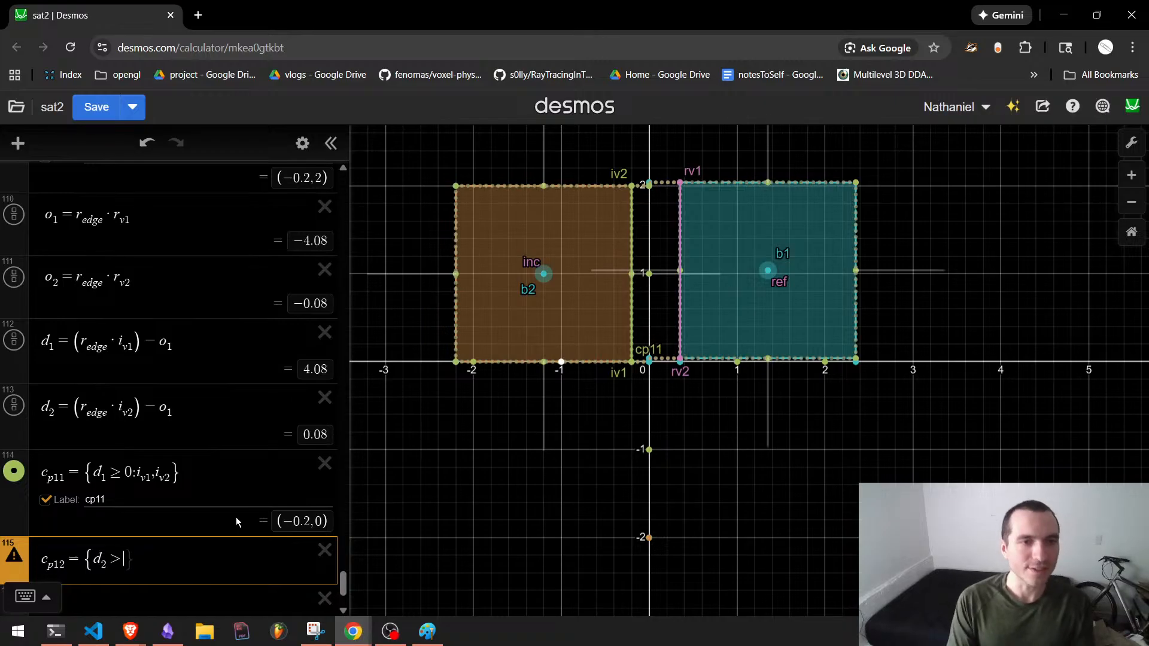
text(0)
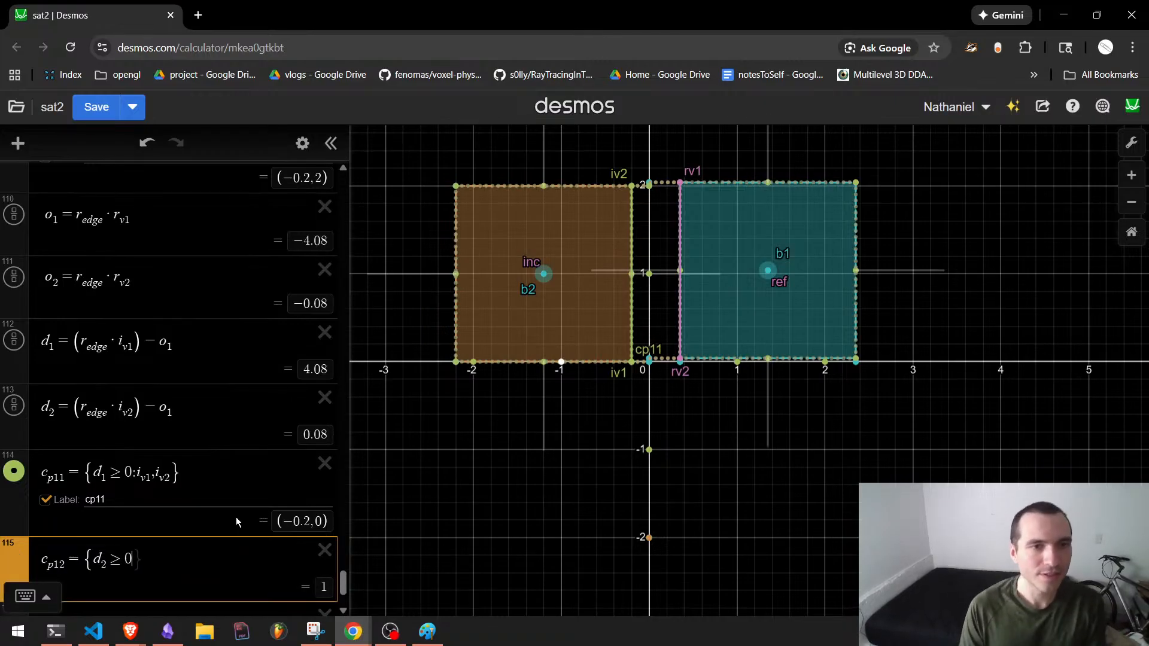
Insert the condition d_1 ≥ 0 in front of d_2 ≥ 0 inside the c_p12 braces.
key(Left)
key(Left)
key(Left)
key(Left)
key(Left)
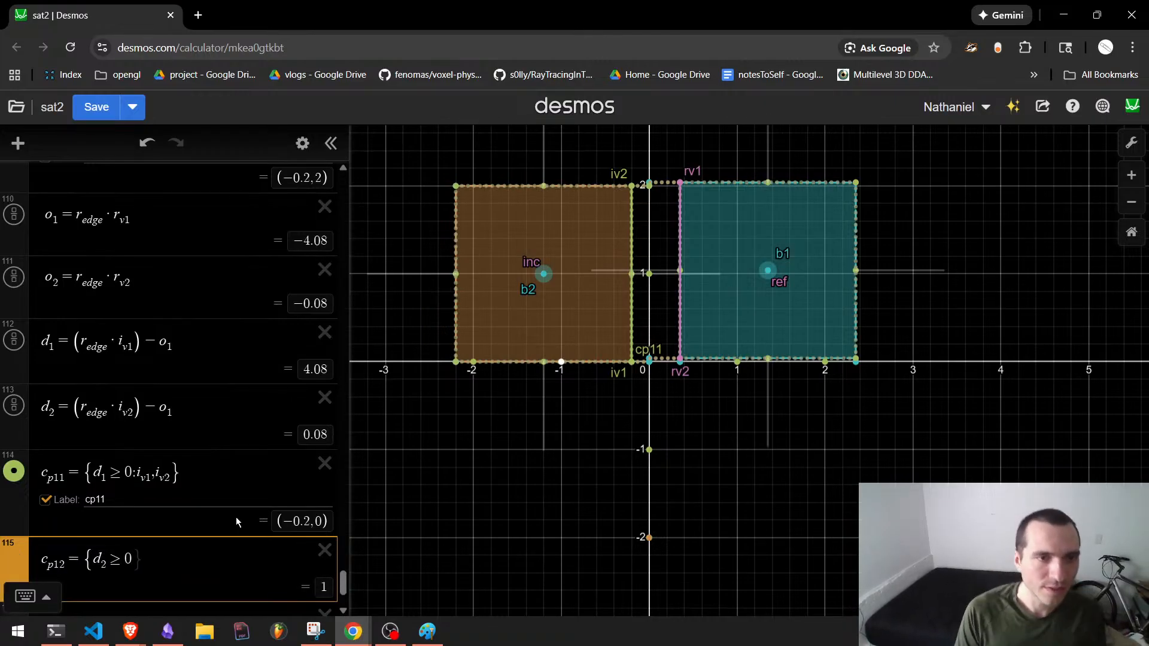
text(d_1)
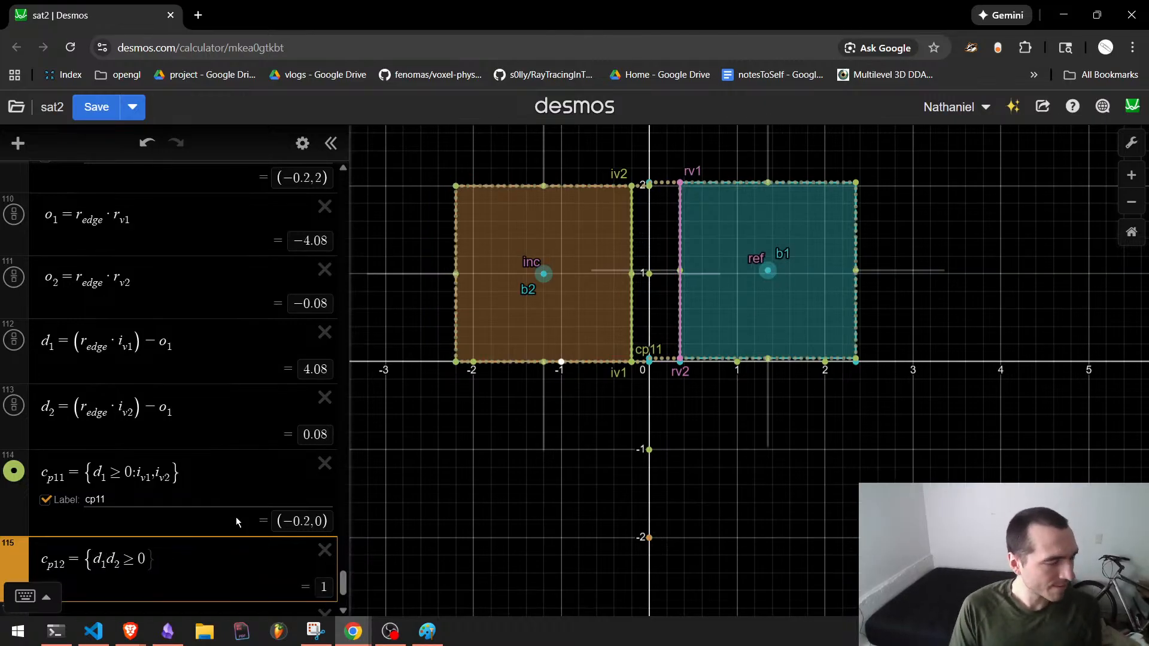
text(>)
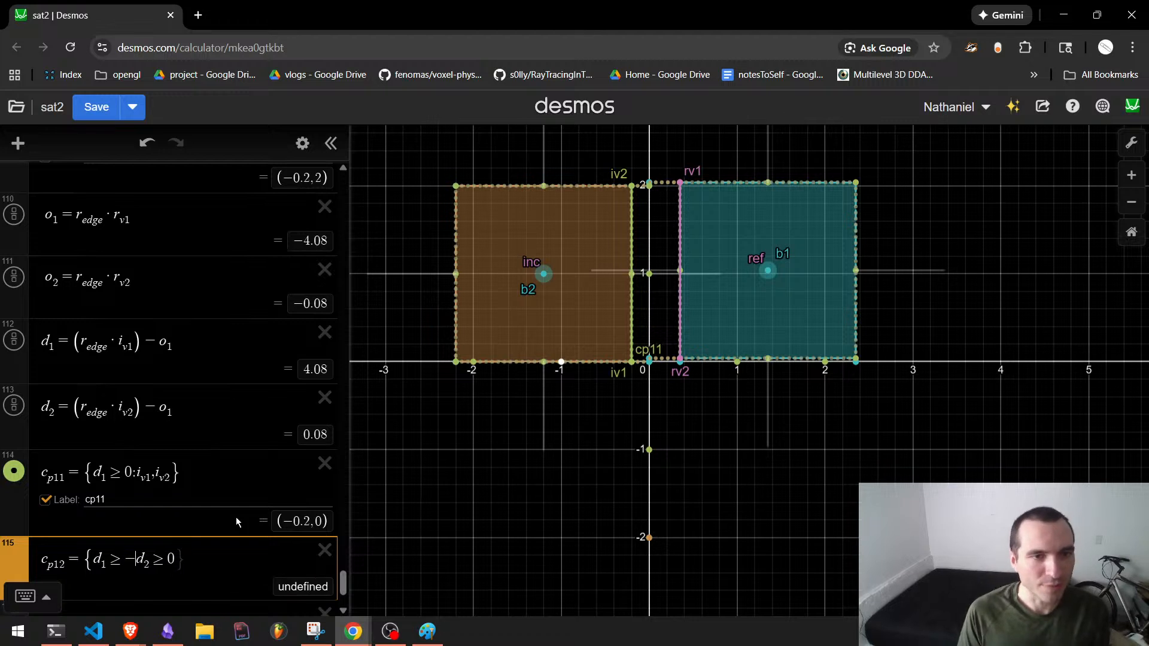
text(0)
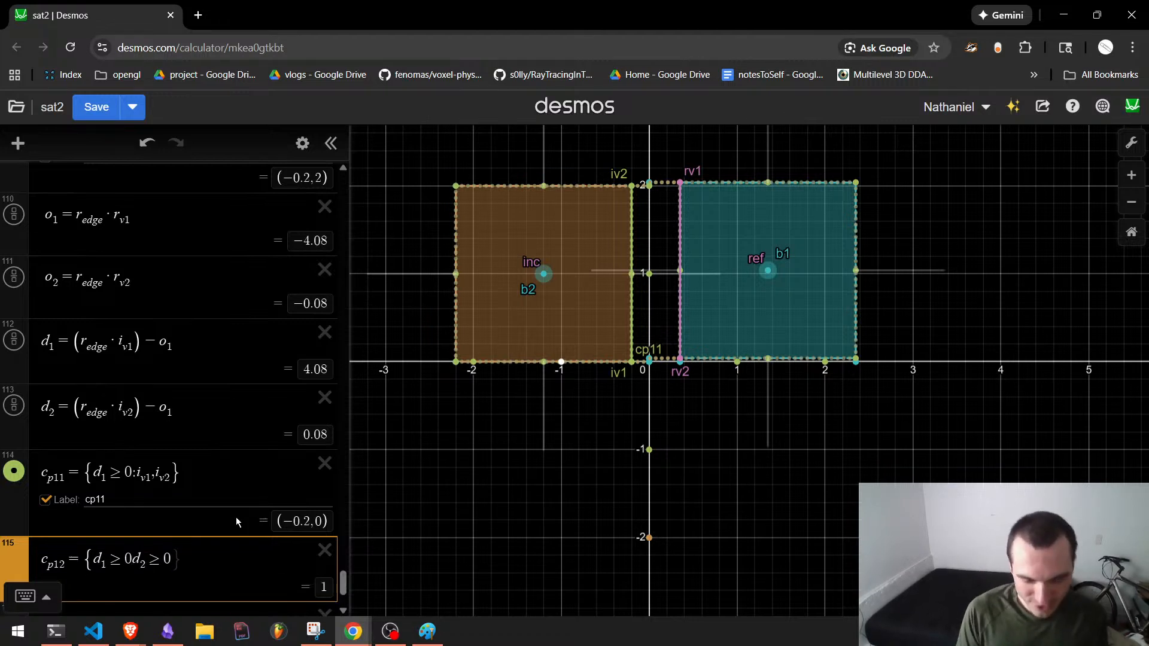
Enclose d_2 ≥ 0 in its own nested braces in c_p12 and append :i_v2 followed by a comma.
text({)
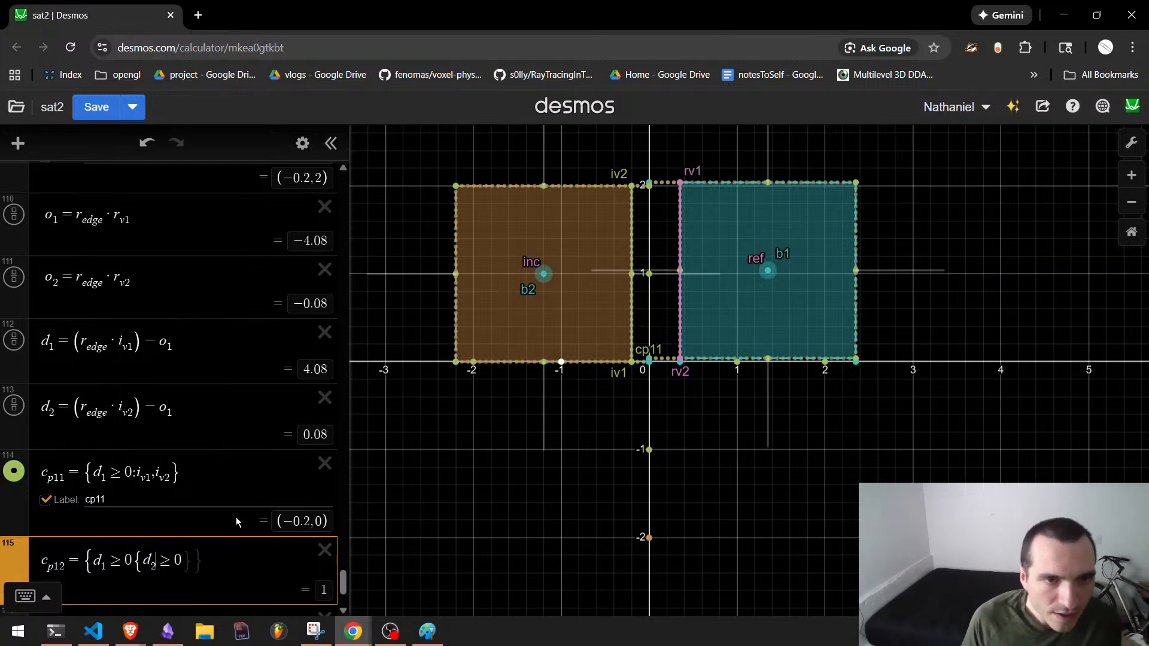
text(}:)
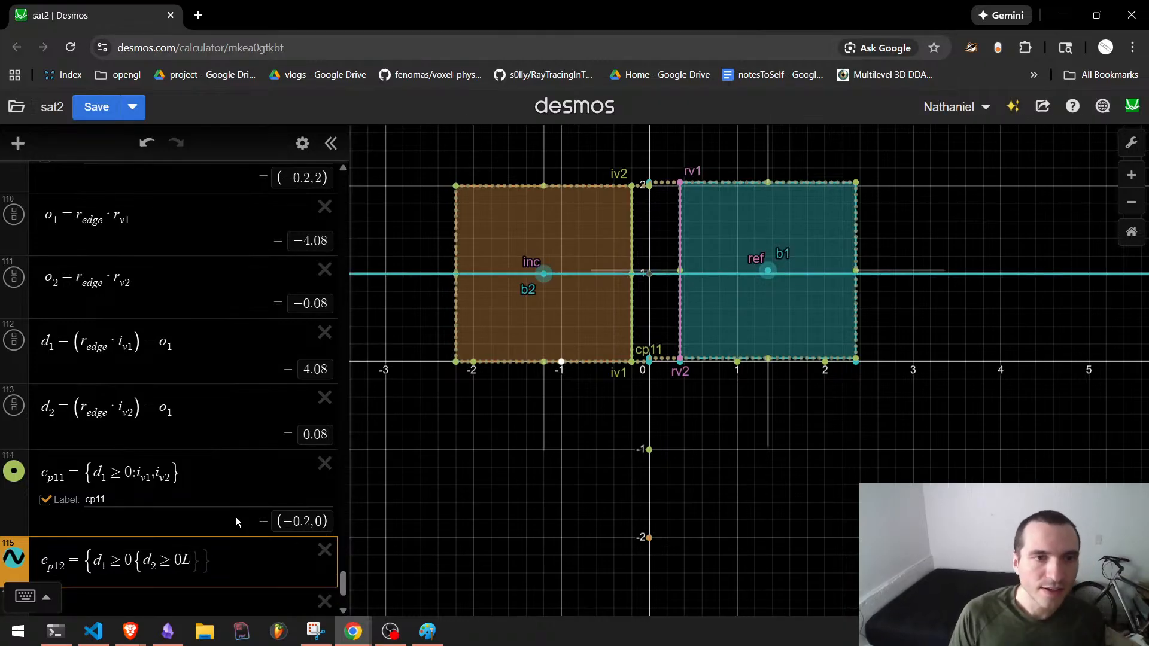
text(i_v2)
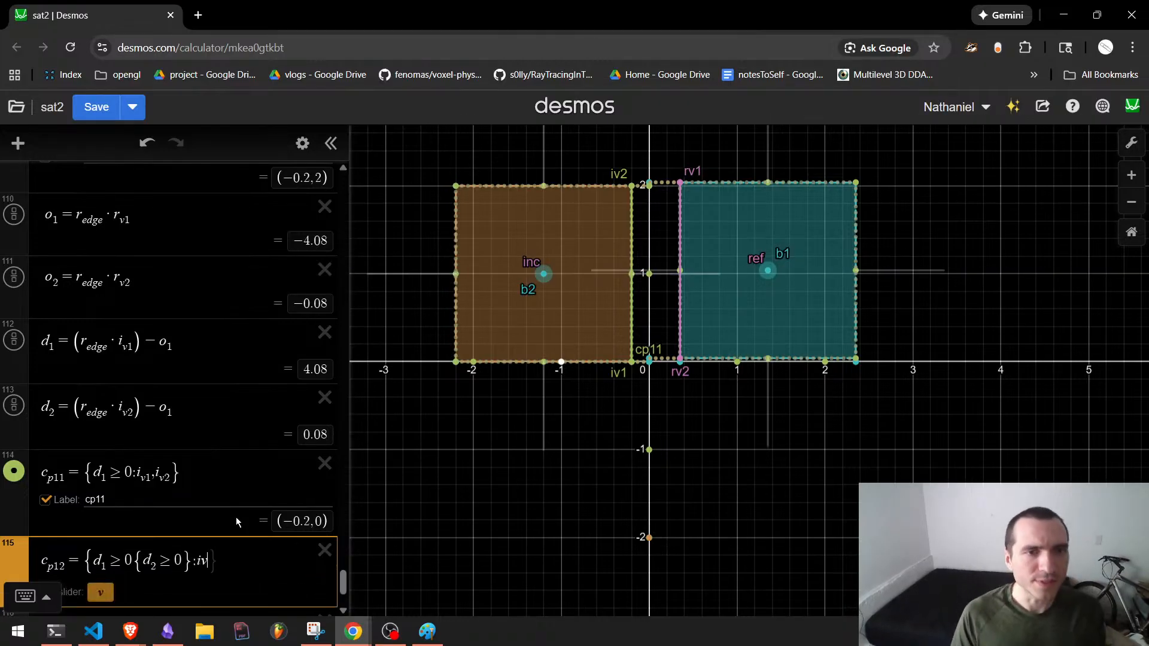
key(Up)
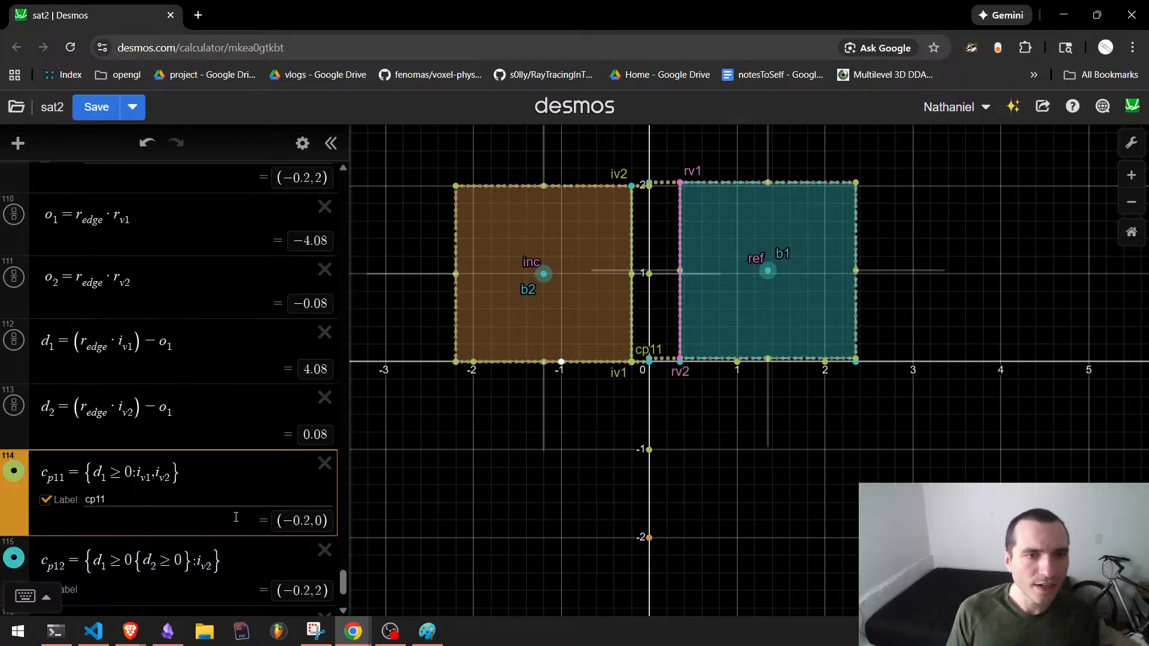
key(Down)
text(,)
key(Up)
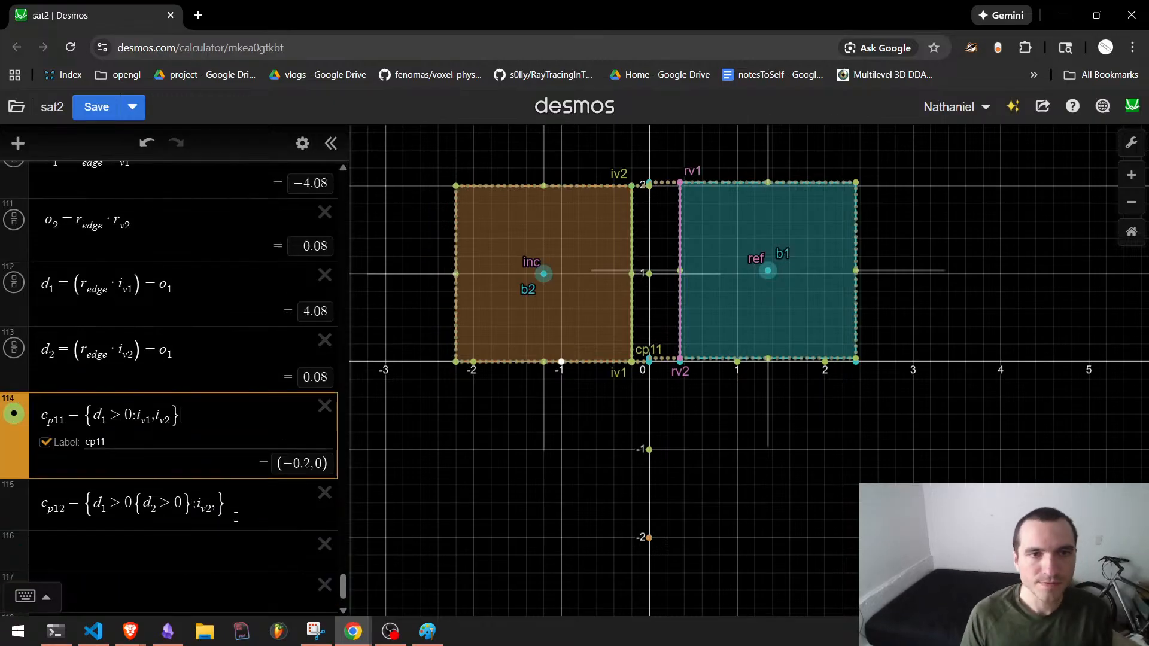
key(Down)
key(Up)
key(Up)
key(Up)
key(Escape)
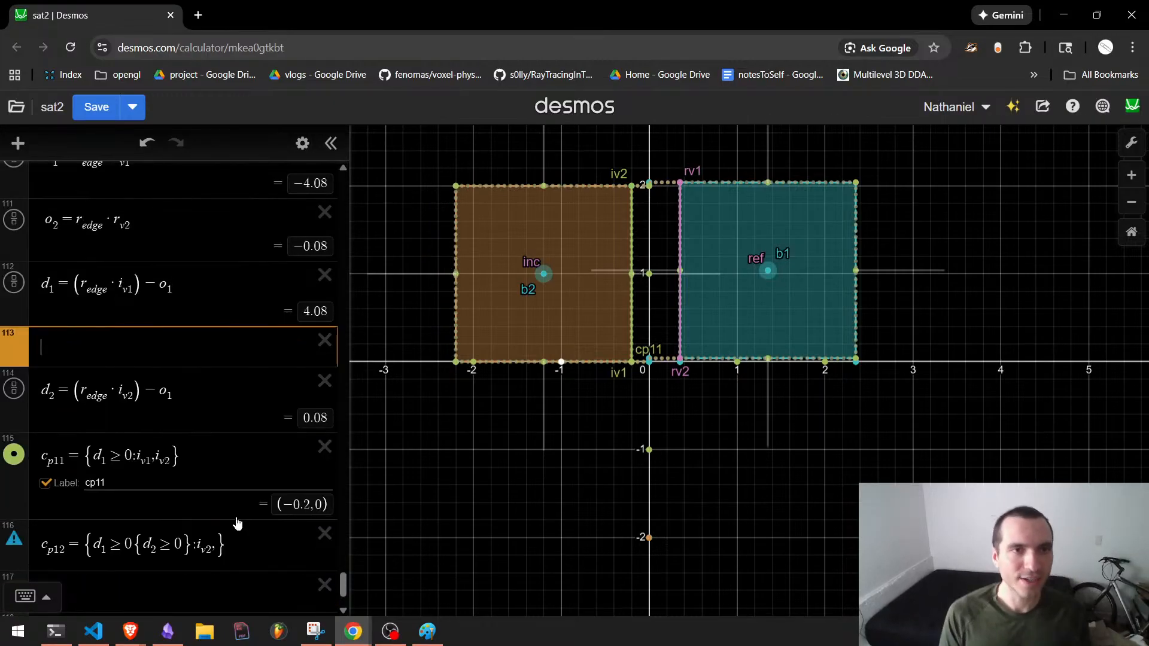
Insert an empty expression line between d_2 and c_p11.
scroll(236, 514, down, 1)
click(183, 311)
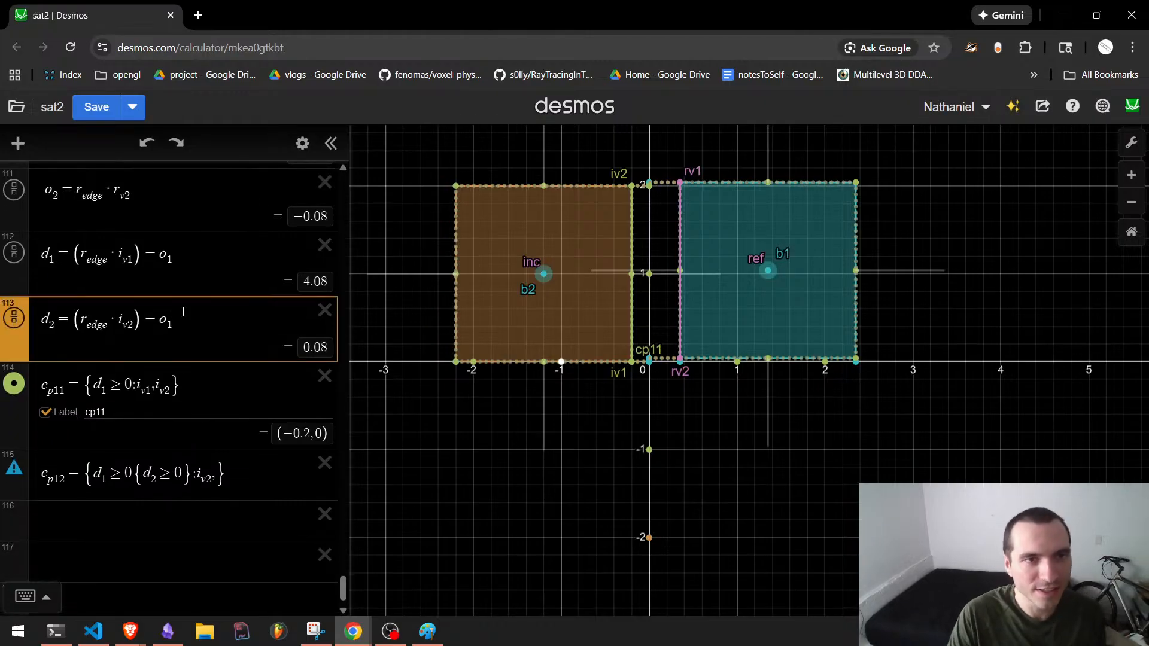
key(Return)
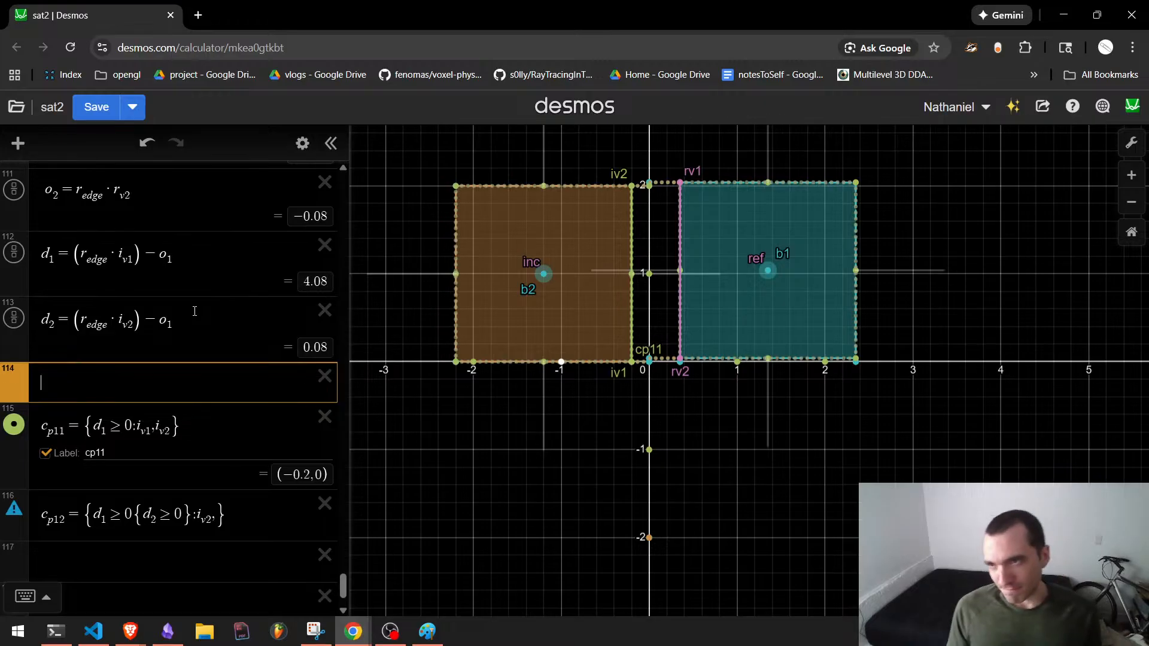
Reposition the boxes on the graph, placing b1 at about (1, 1) and b2 on its opposite side at about (3.1, 0.7).
scroll(762, 273, up, 3)
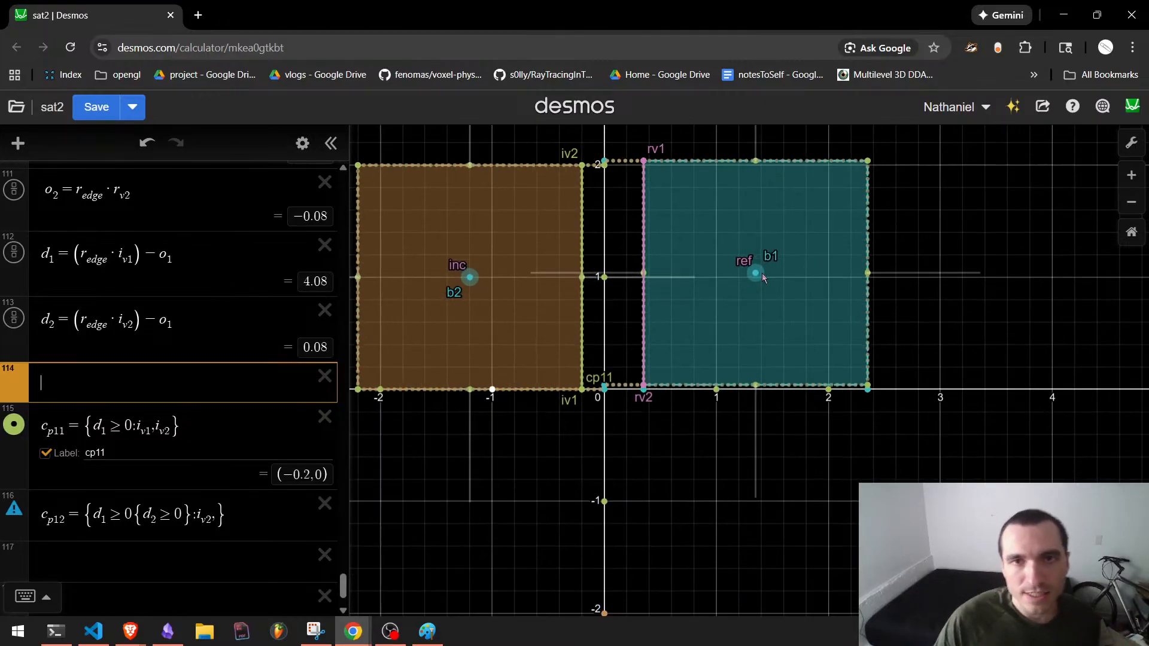
drag(592, 384, 593, 461)
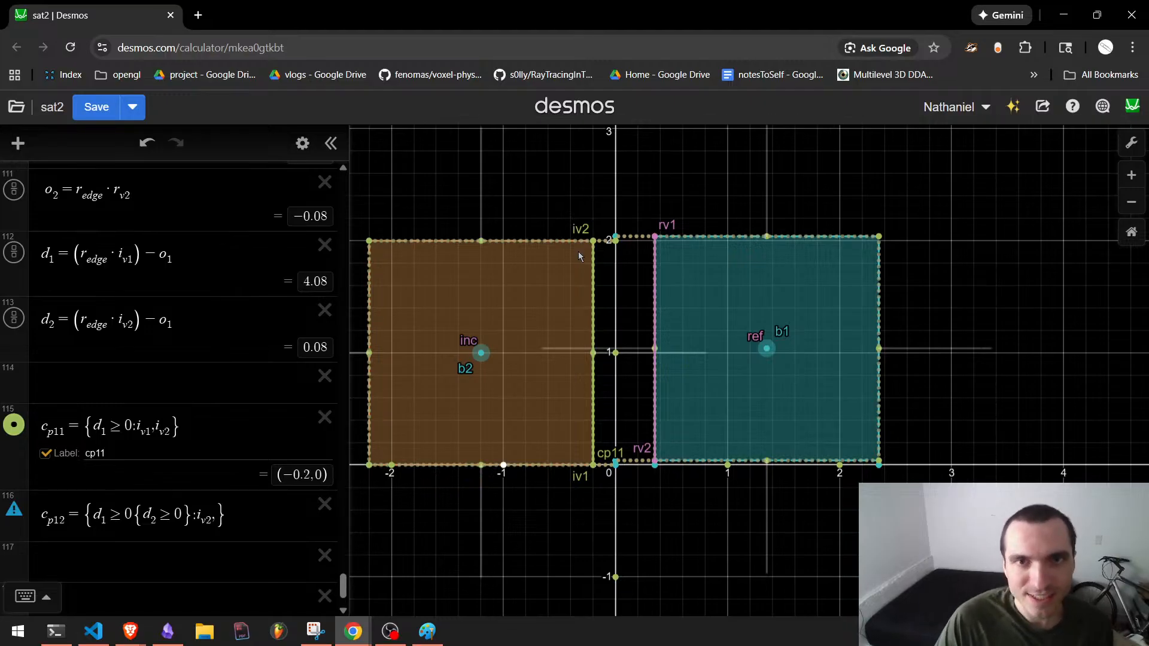
drag(767, 361, 698, 363)
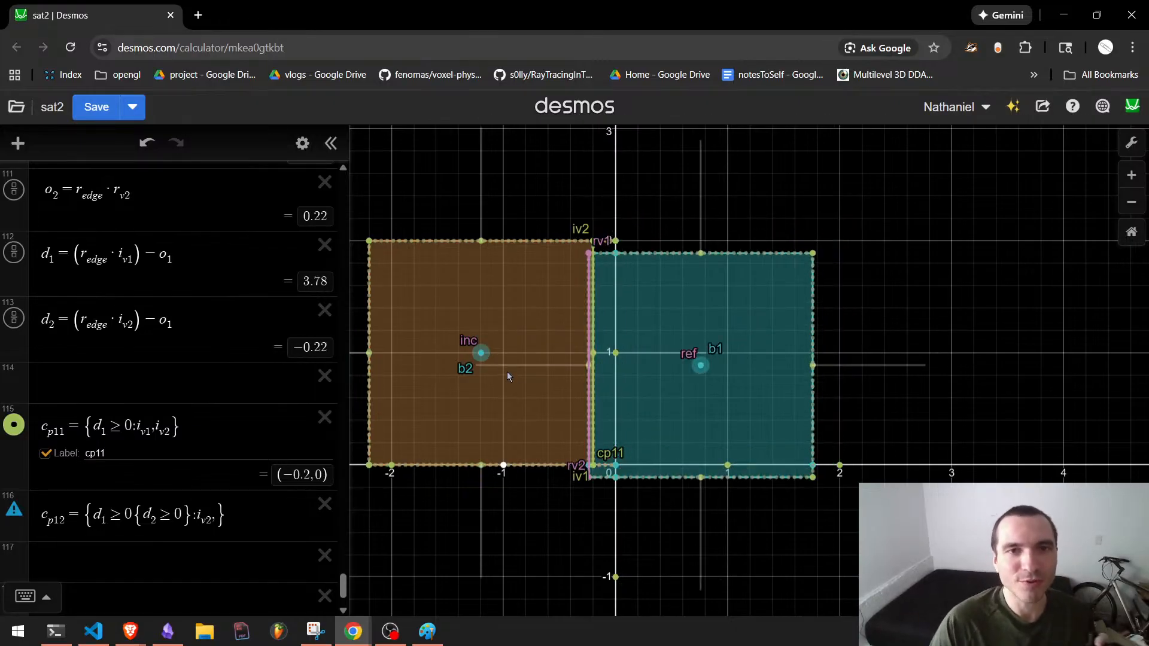
drag(481, 353, 902, 362)
drag(700, 365, 730, 359)
drag(924, 350, 1003, 352)
scroll(870, 456, up, 3)
drag(990, 320, 990, 367)
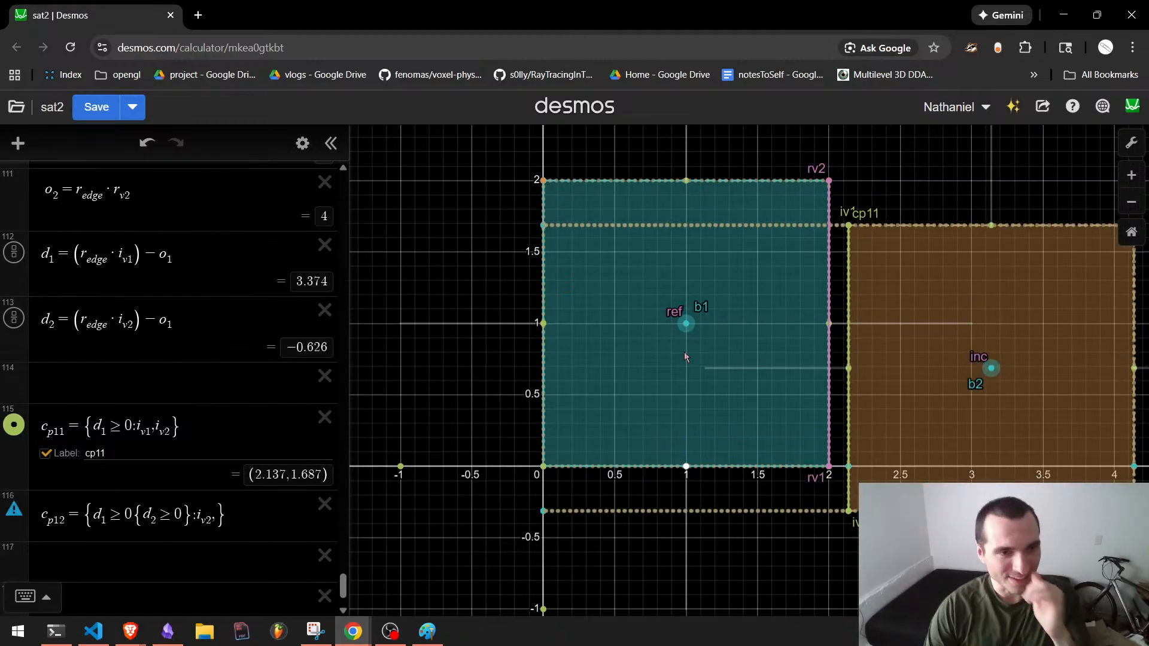
Switch to the dyn4j article in Brave and examine how its clip method keeps or computes the clipped points.
click(145, 390)
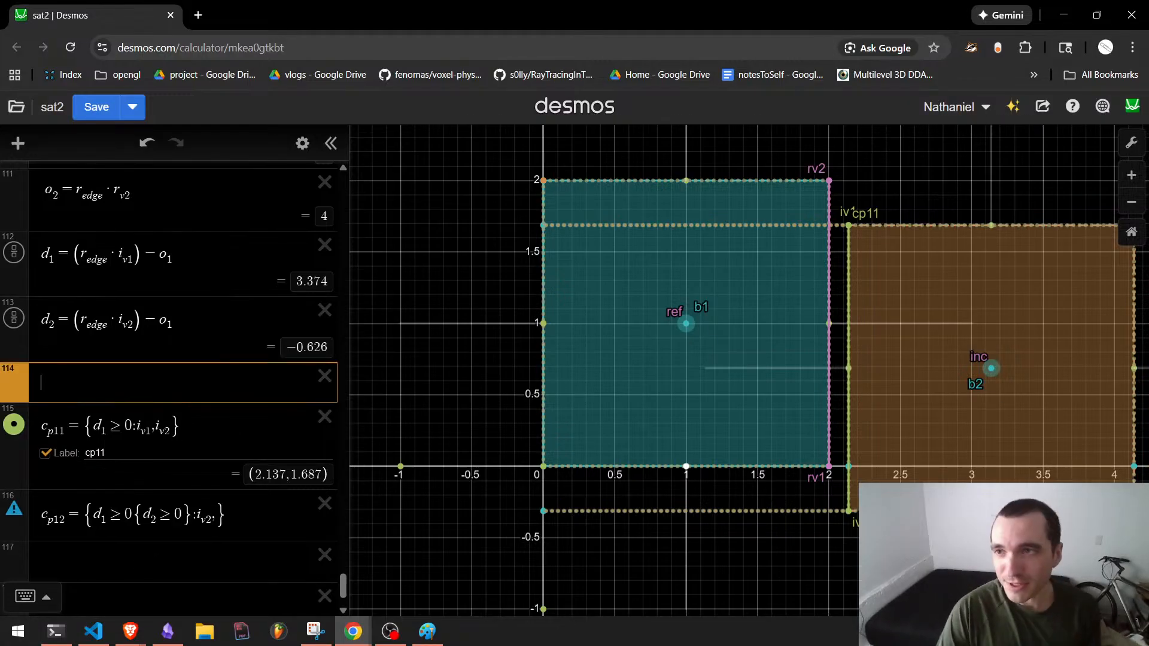
click(130, 631)
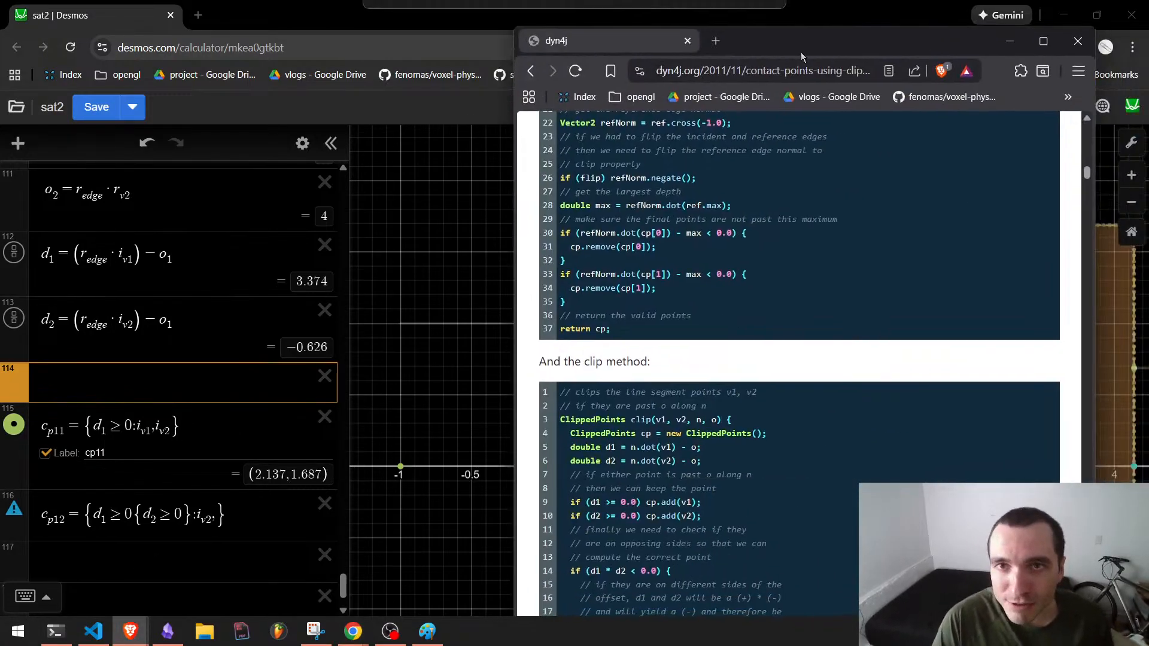
scroll(766, 359, up, 2)
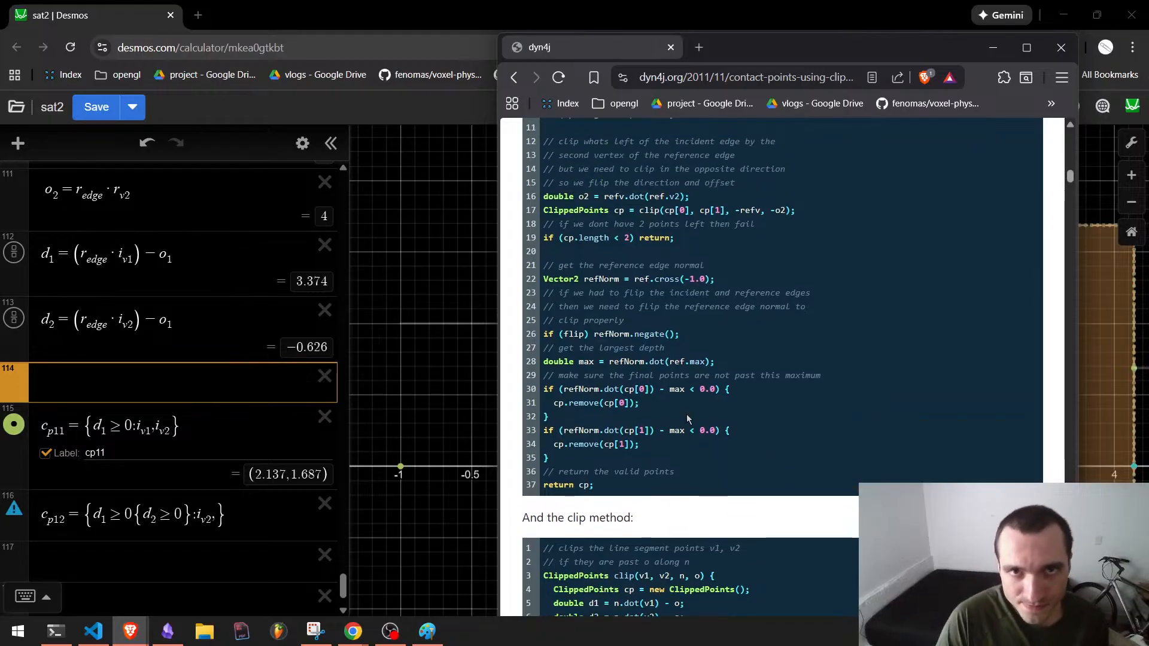
scroll(687, 414, down, 5)
scroll(701, 469, down, 1)
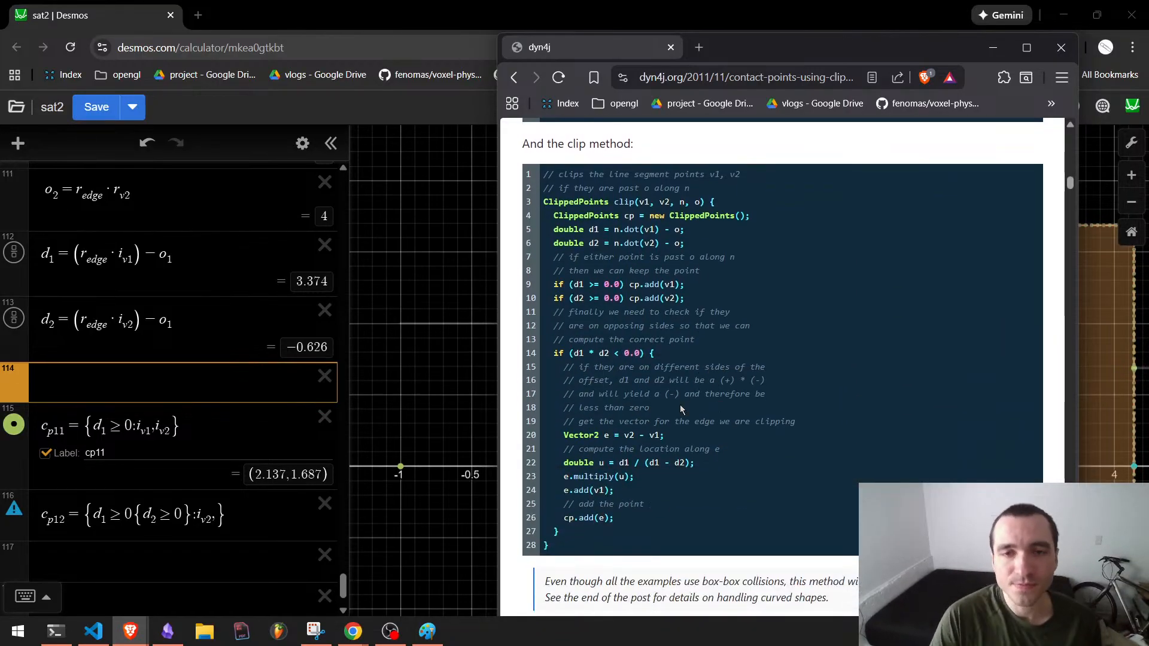
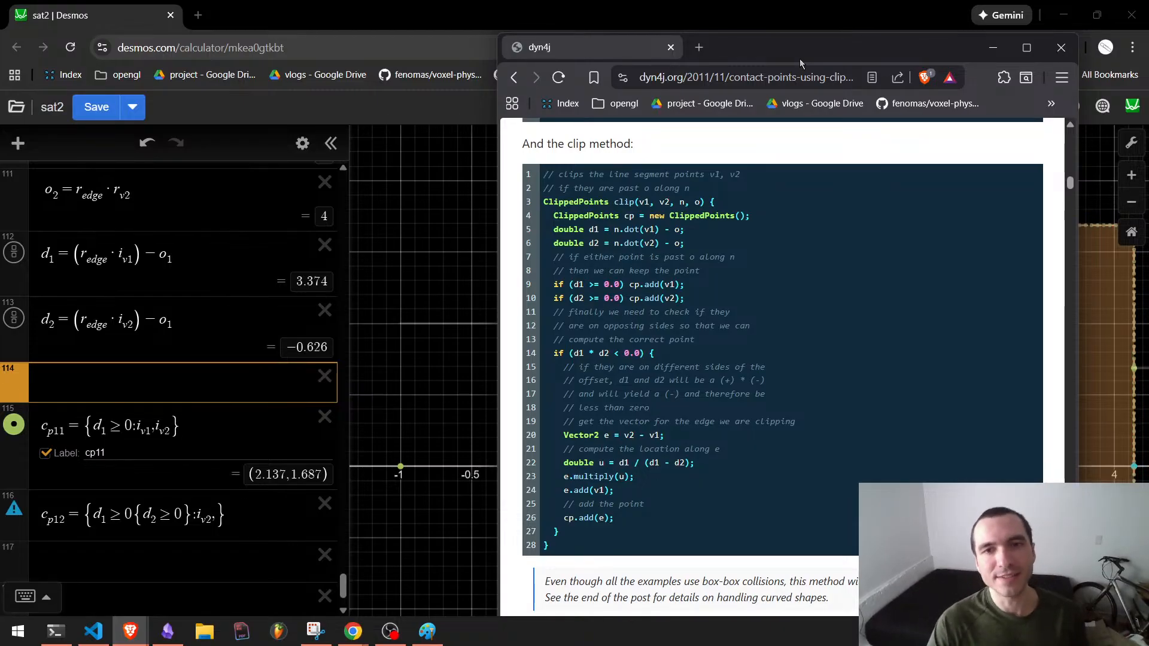
Return to the sat2 graph and define u_1 = d_1/(d_1 − d_2) in the empty line between d_2 and c_p11.
drag(799, 59, 664, 0)
click(146, 556)
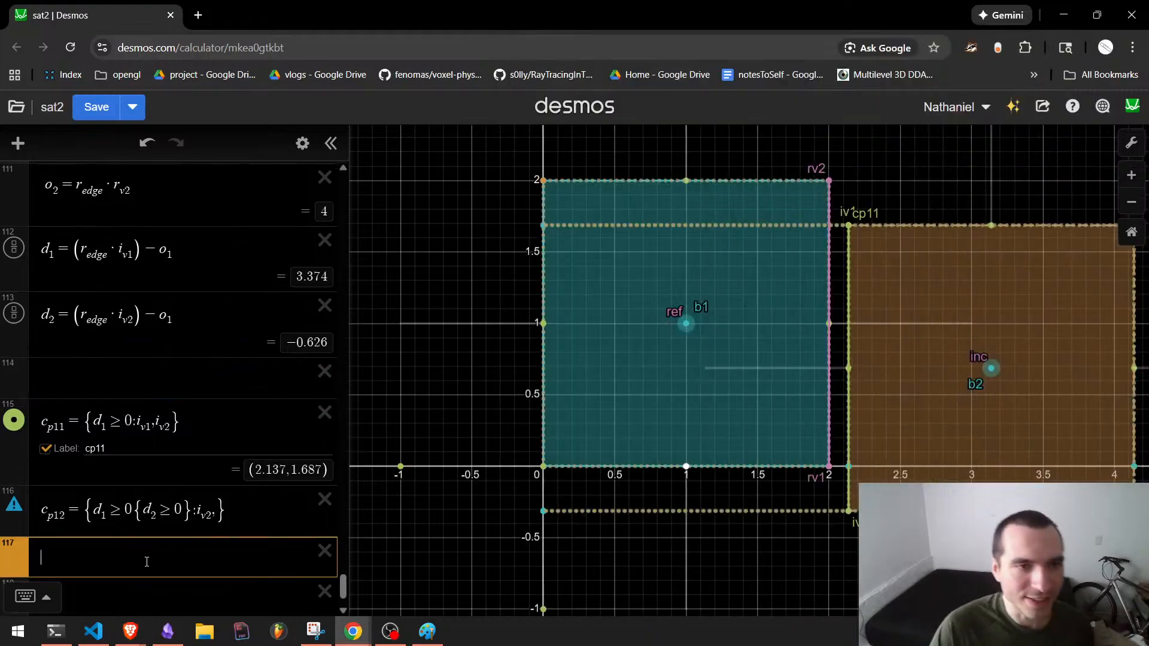
click(152, 373)
text(d1/)
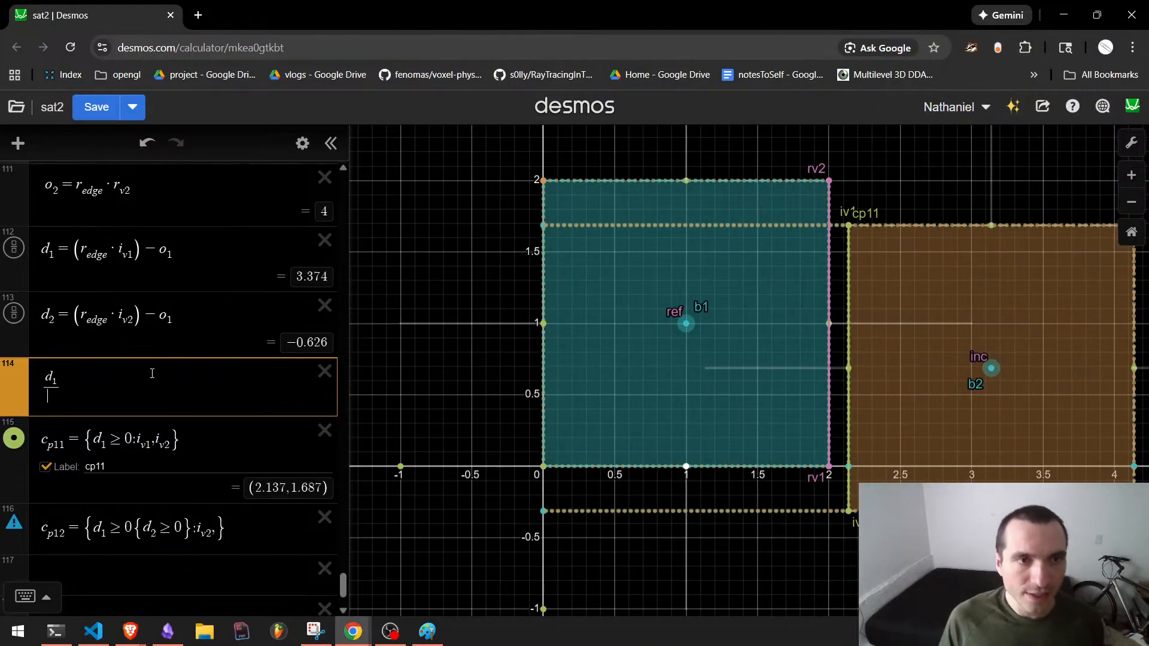
key(BackSpace)
text(u1)
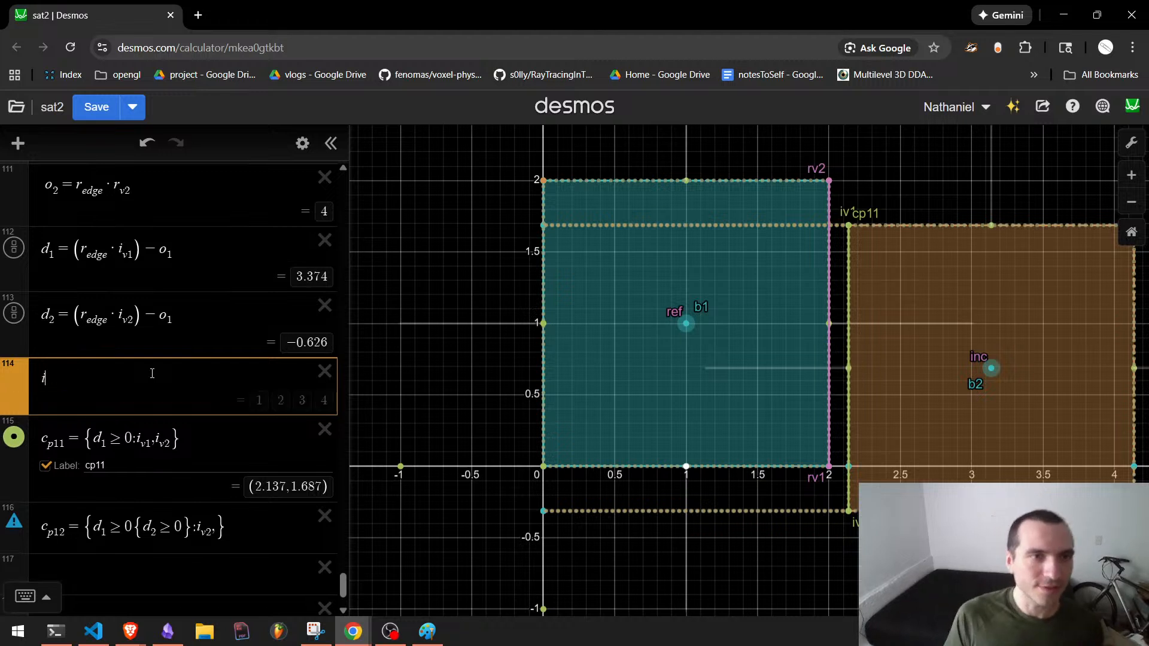
text(=)
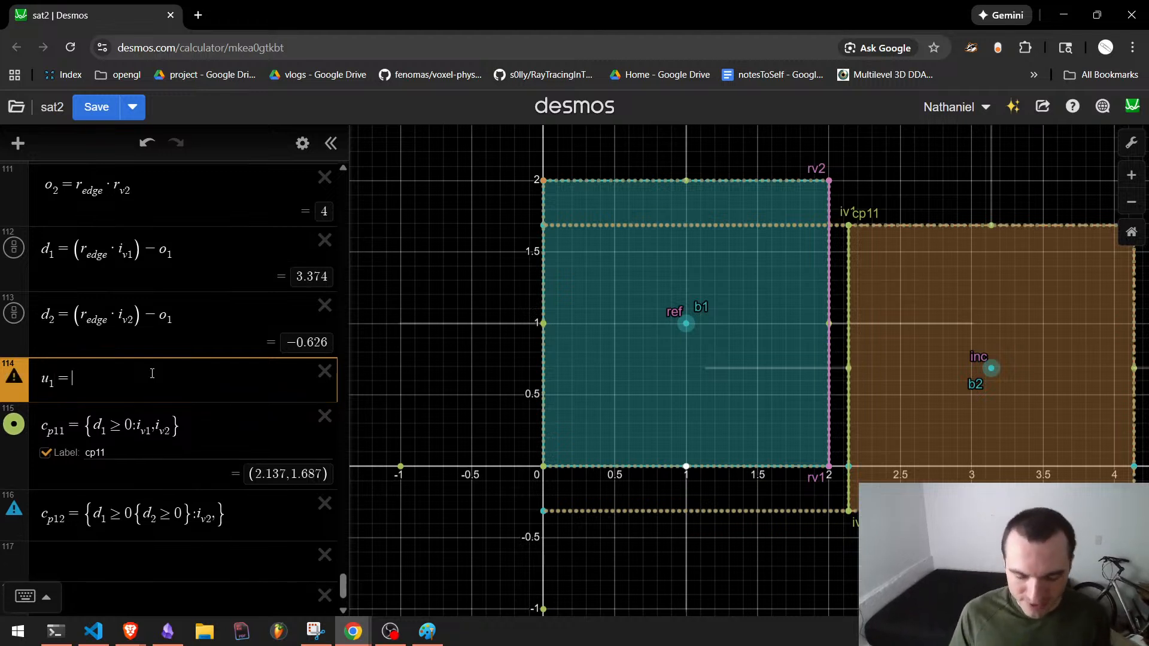
text(d1/()
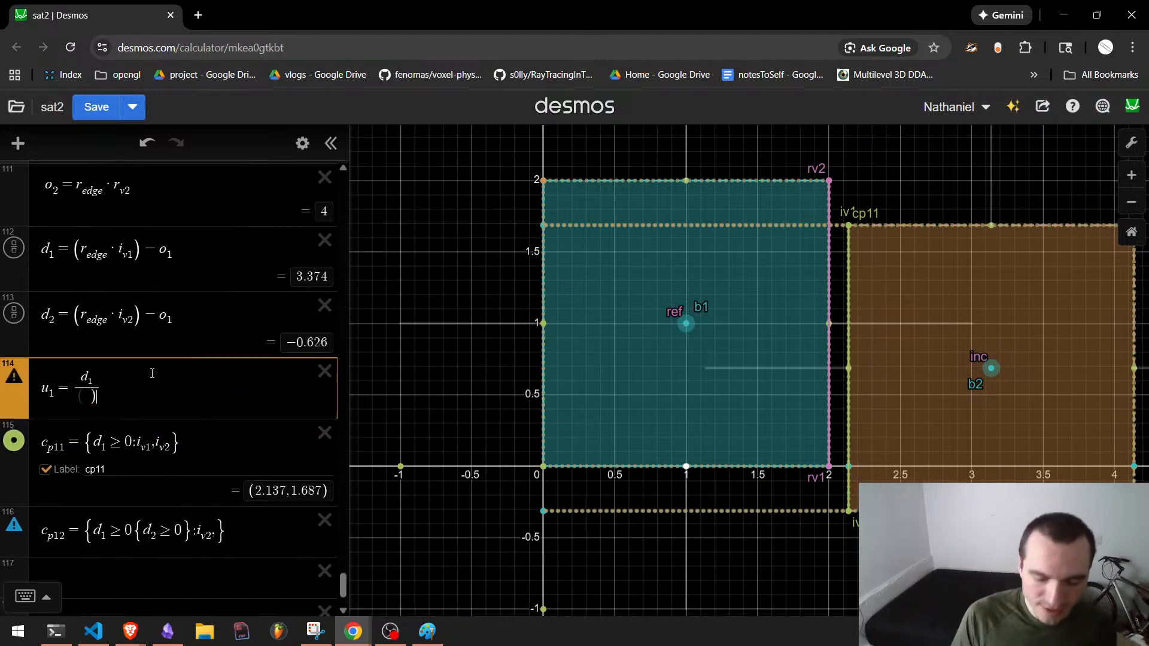
text(d1-d)
key(BackSpace)
key(BackSpace)
key(BackSpace)
key(BackSpace)
key(BackSpace)
text(()
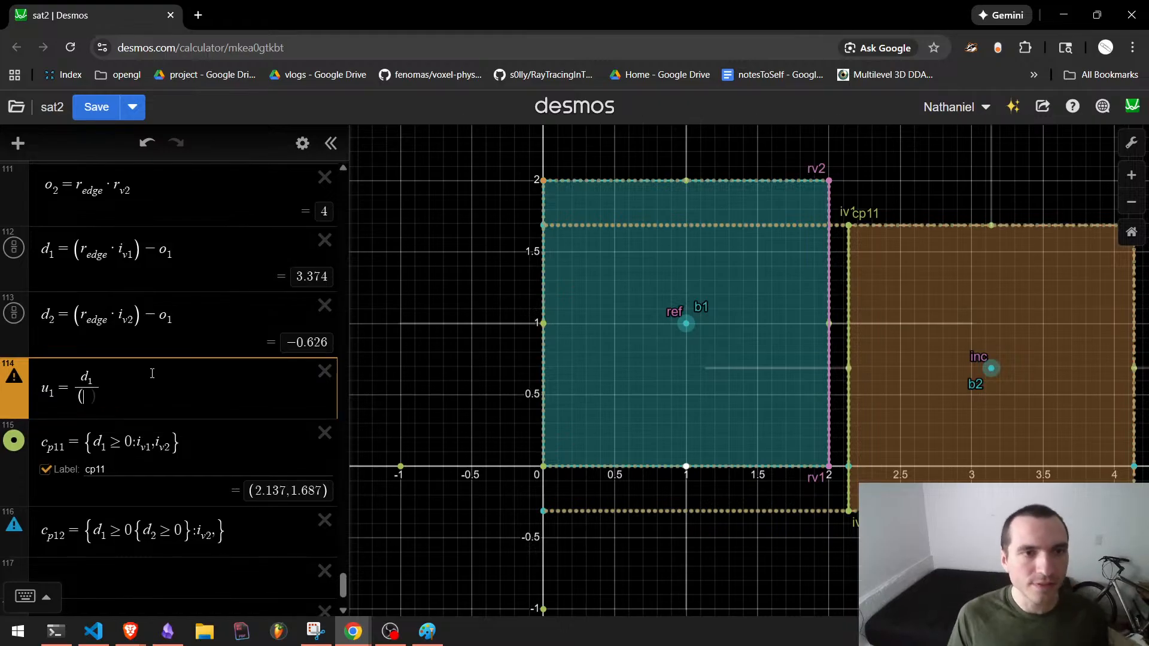
text(d_1 - d_2)
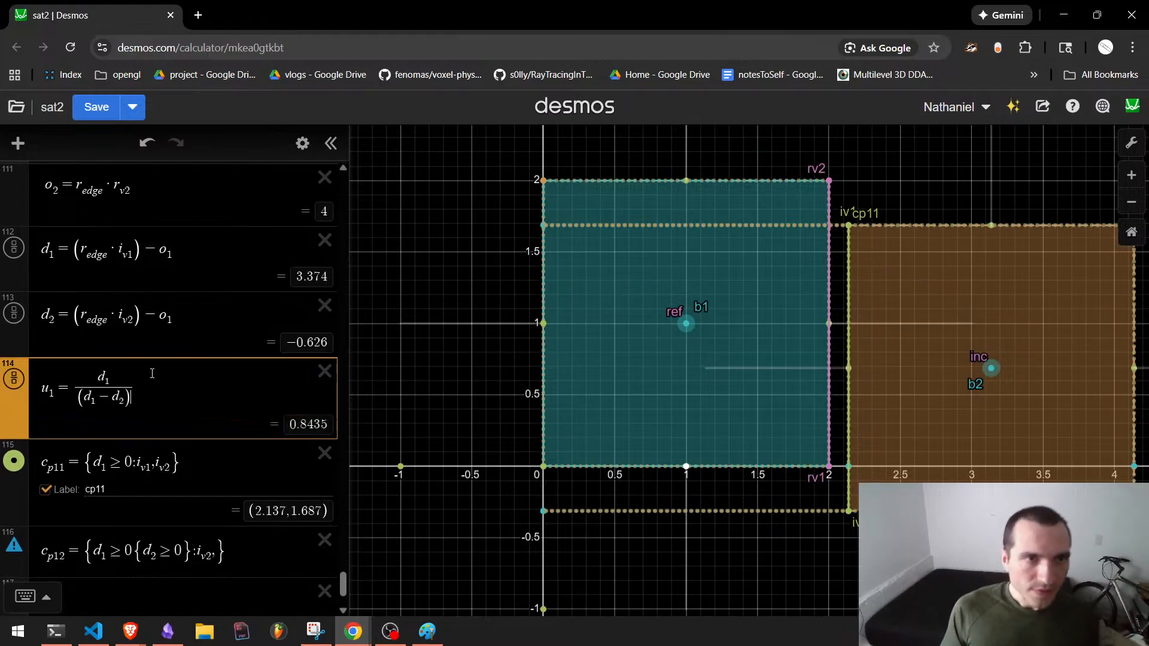
Add an expression below u_1 defining c_p1pos = i_v1 + i_edge · u_1.
key(Return)
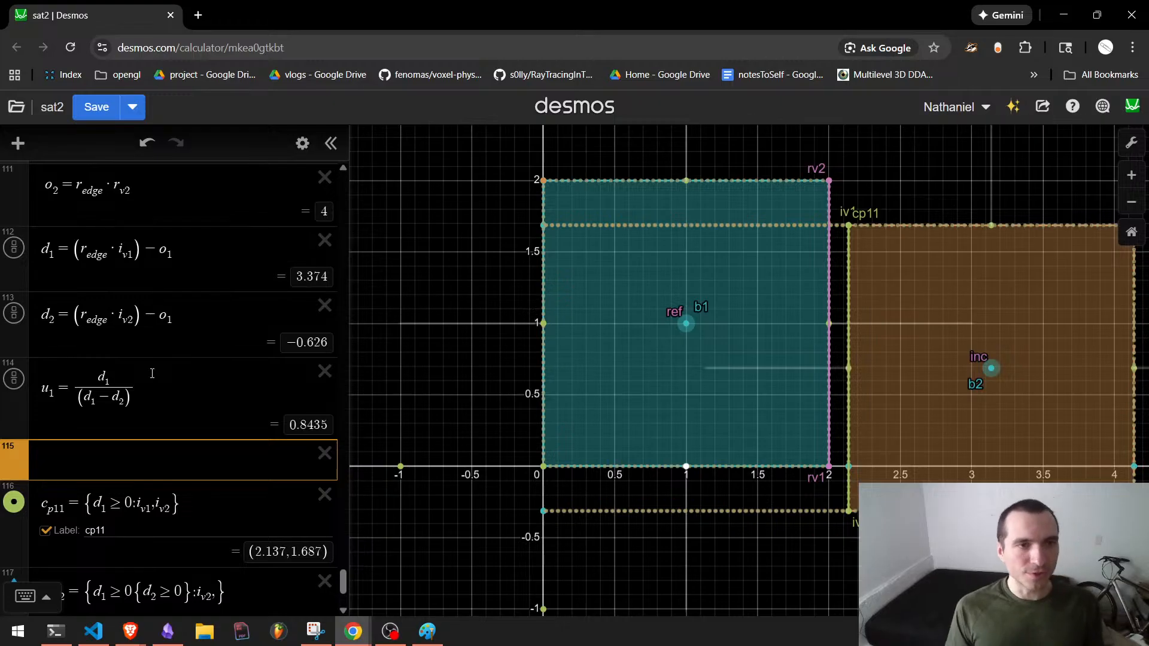
text(c)
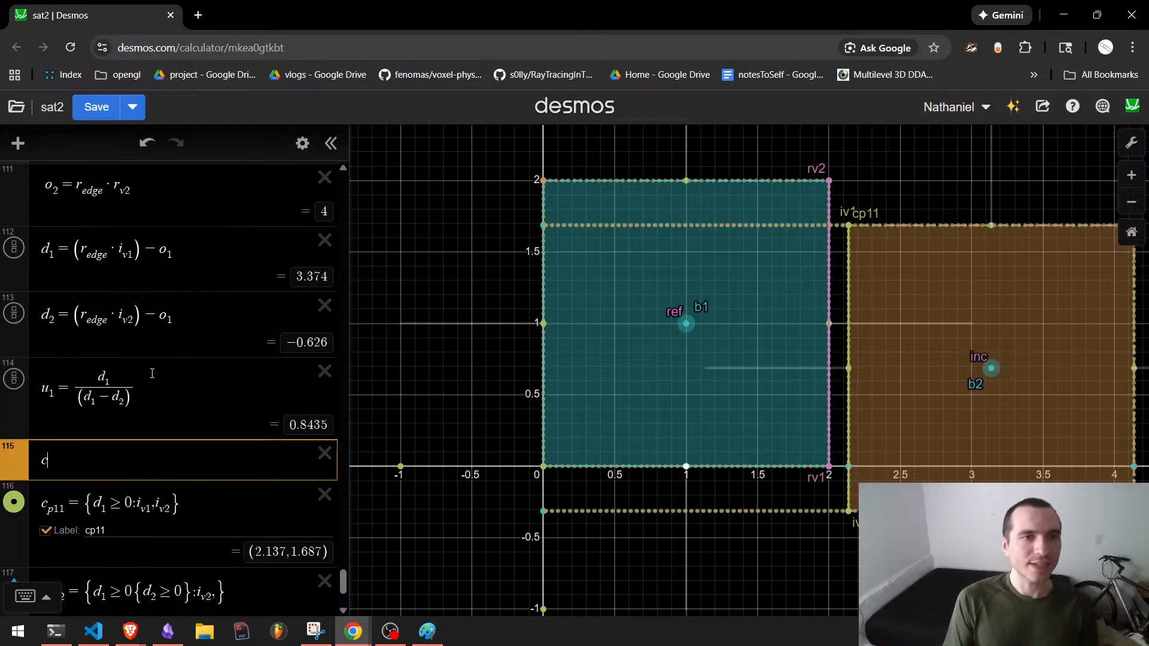
text(_p1pos =)
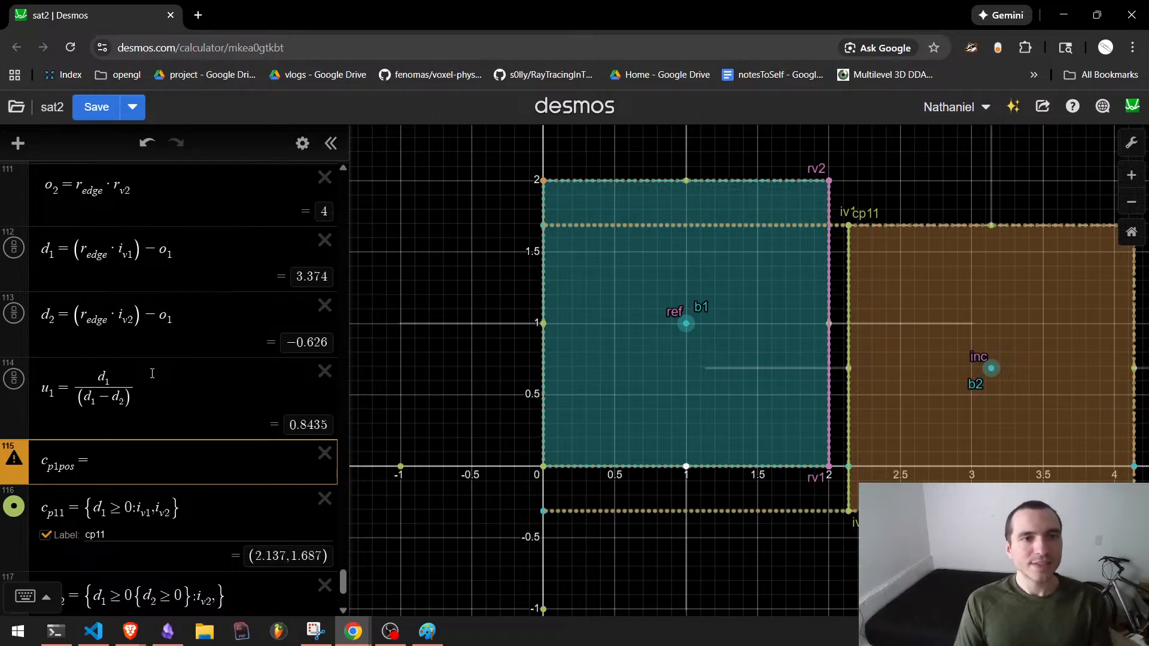
text(i+)
key(BackSpace)
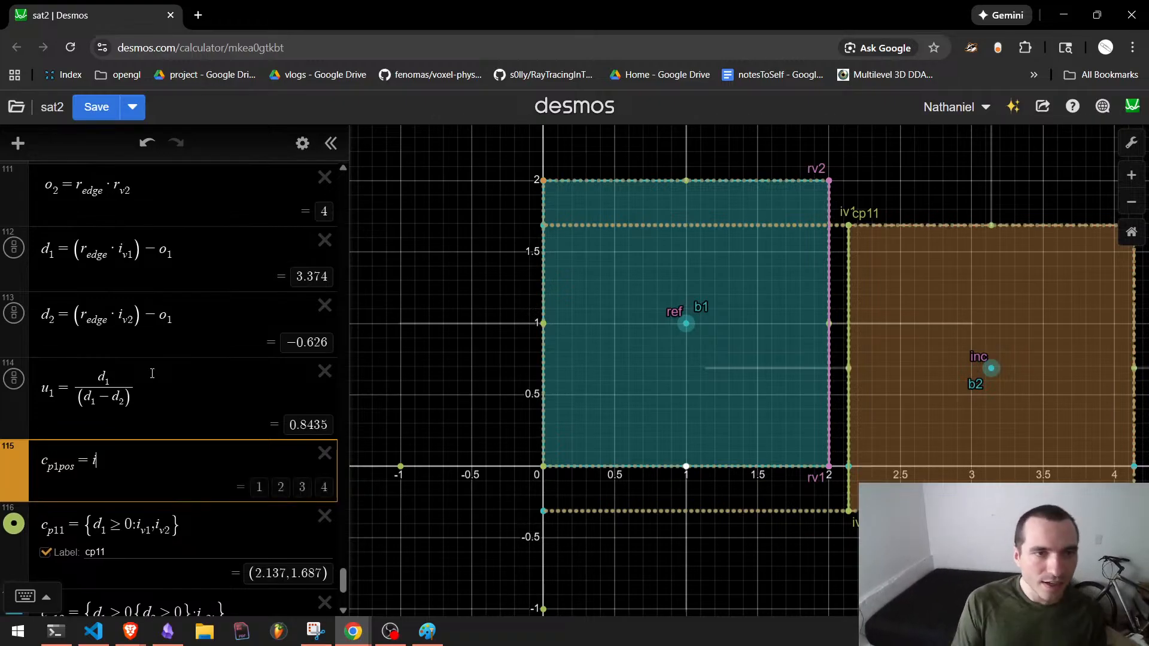
text(_v1+)
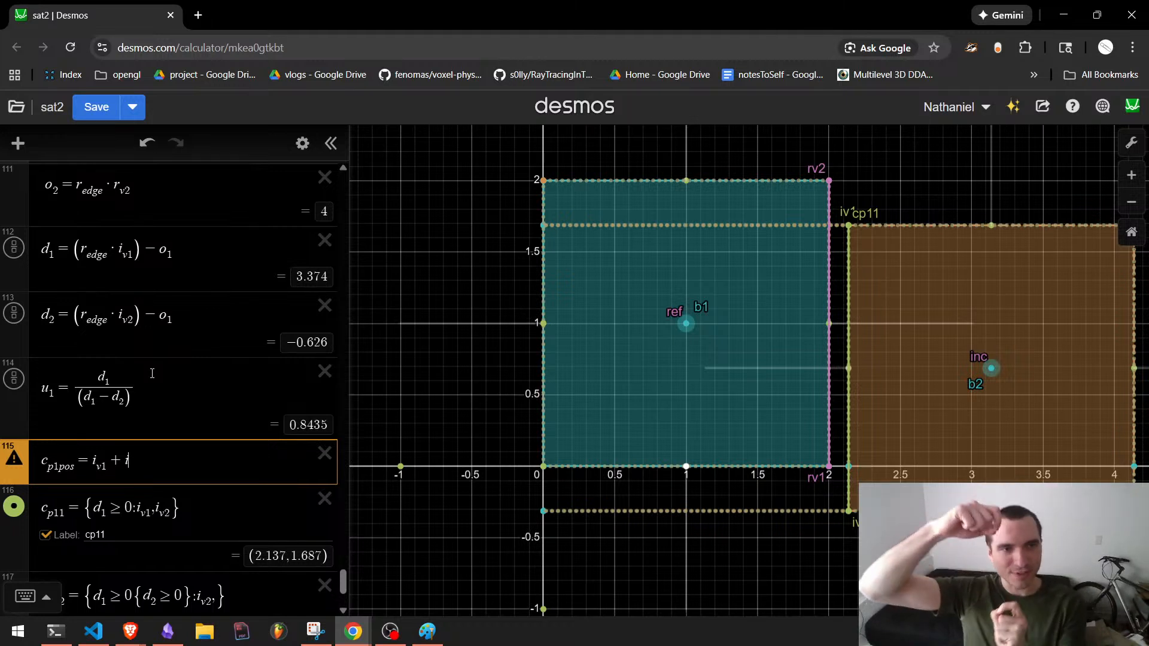
text(nc)
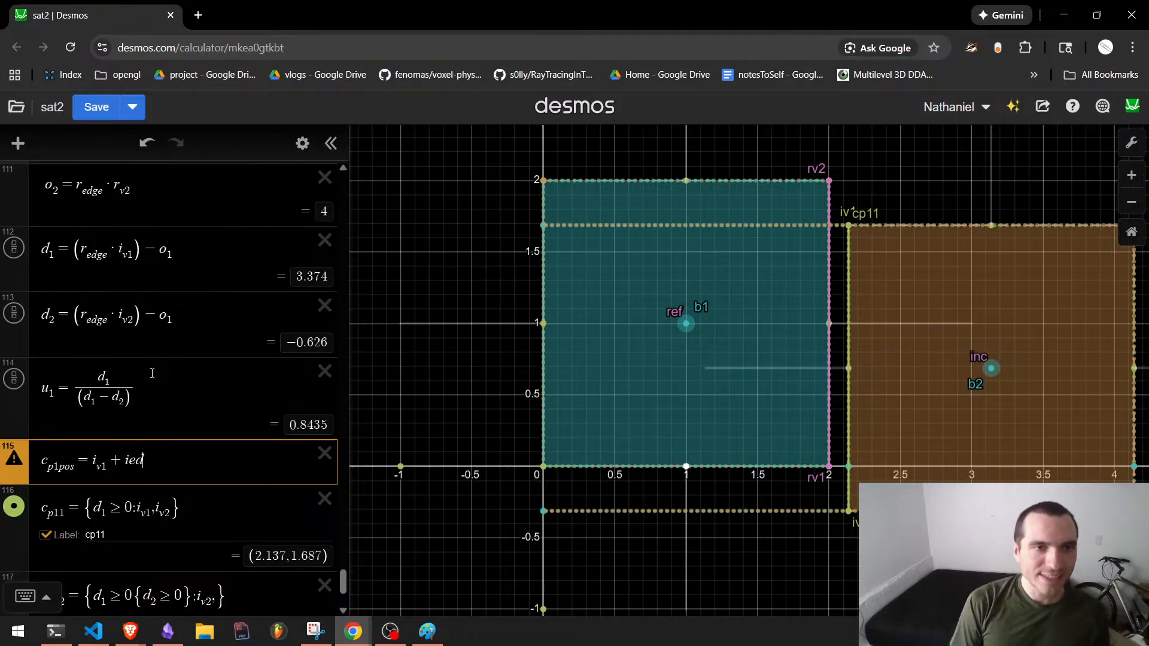
key(BackSpace)
key(BackSpace)
text(_edge*u1)
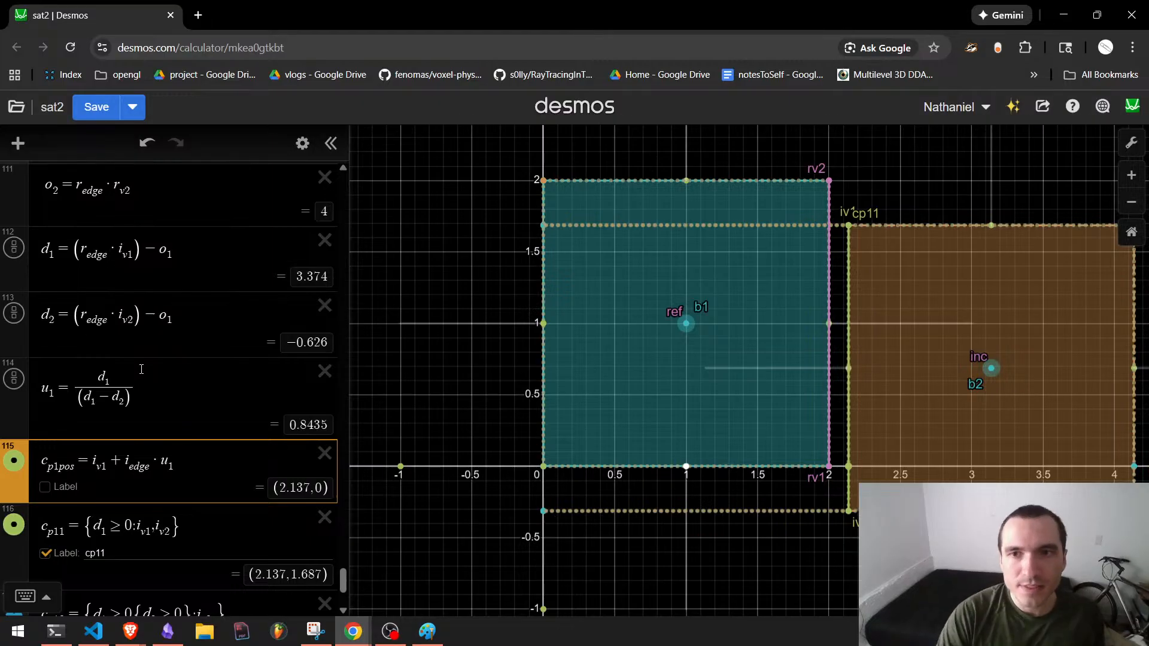
Show a label on the c_p1pos point reading clippedpos1.
click(45, 486)
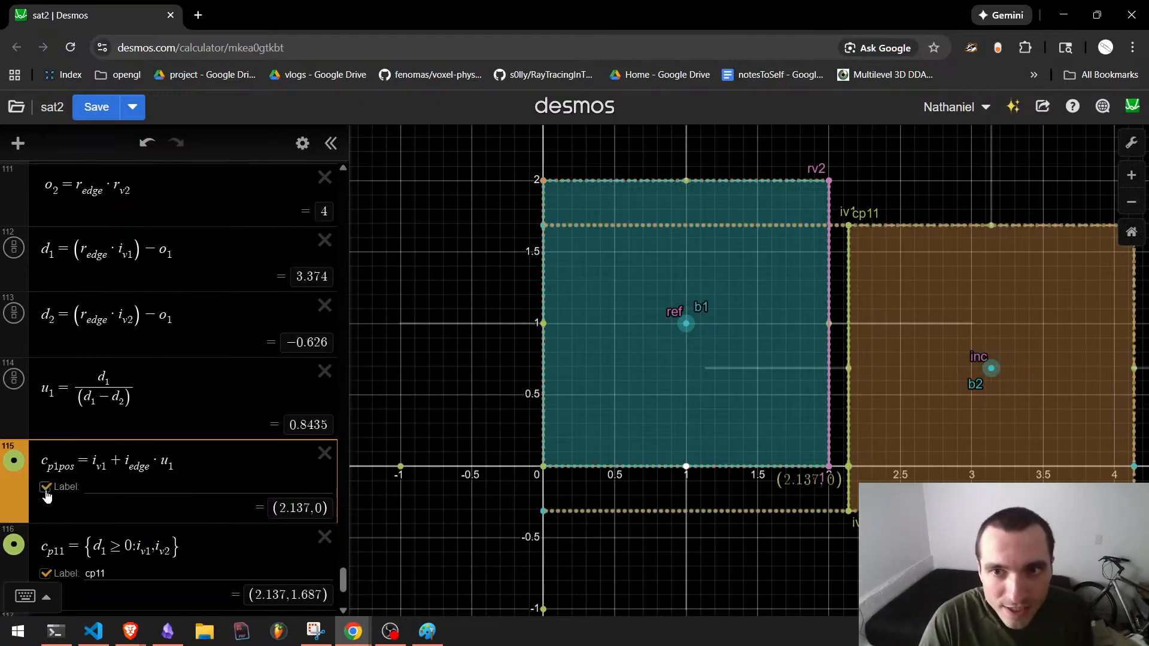
click(150, 486)
text(clippedpos1)
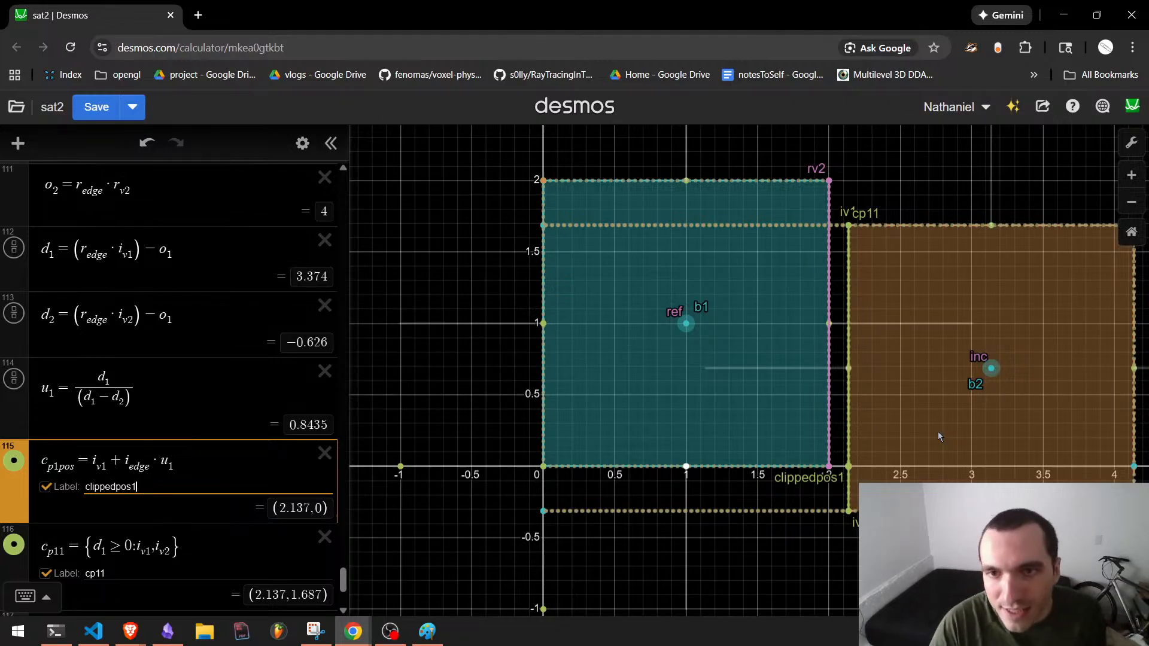
Move b2 up to about (3.1, 1.1), and hide the c_p1pos point along with its label.
drag(984, 388, 987, 304)
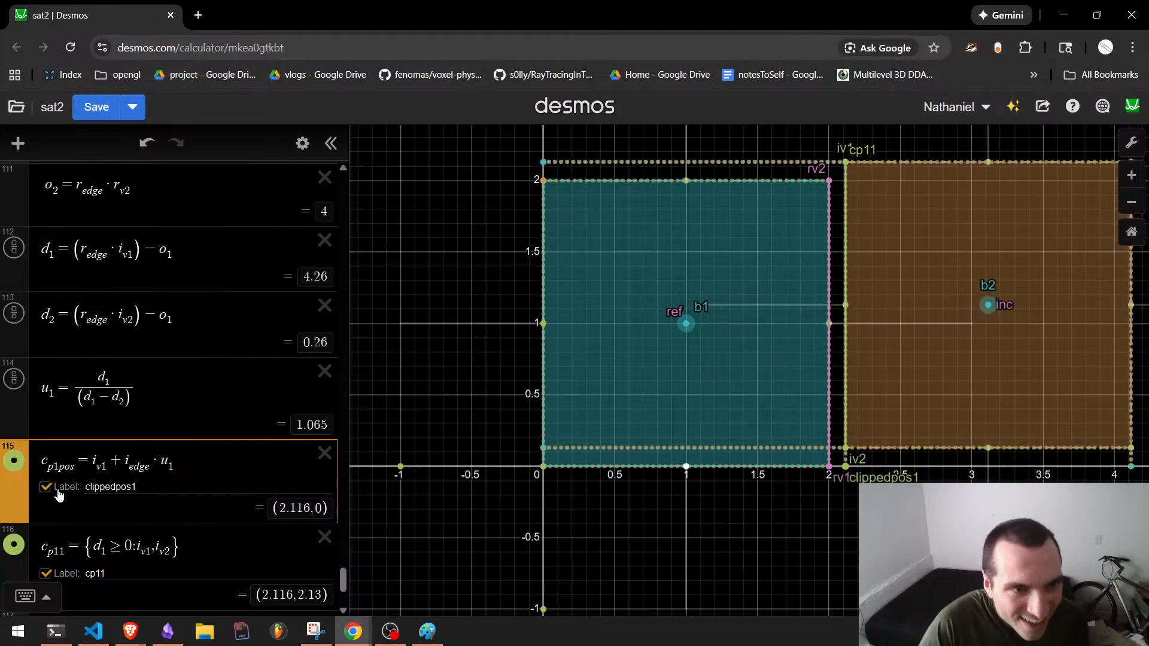
click(45, 487)
click(14, 461)
Complete the c_p12 piecewise expression with c_p1pos as the fallback value after i_v2.
scroll(89, 425, down, 3)
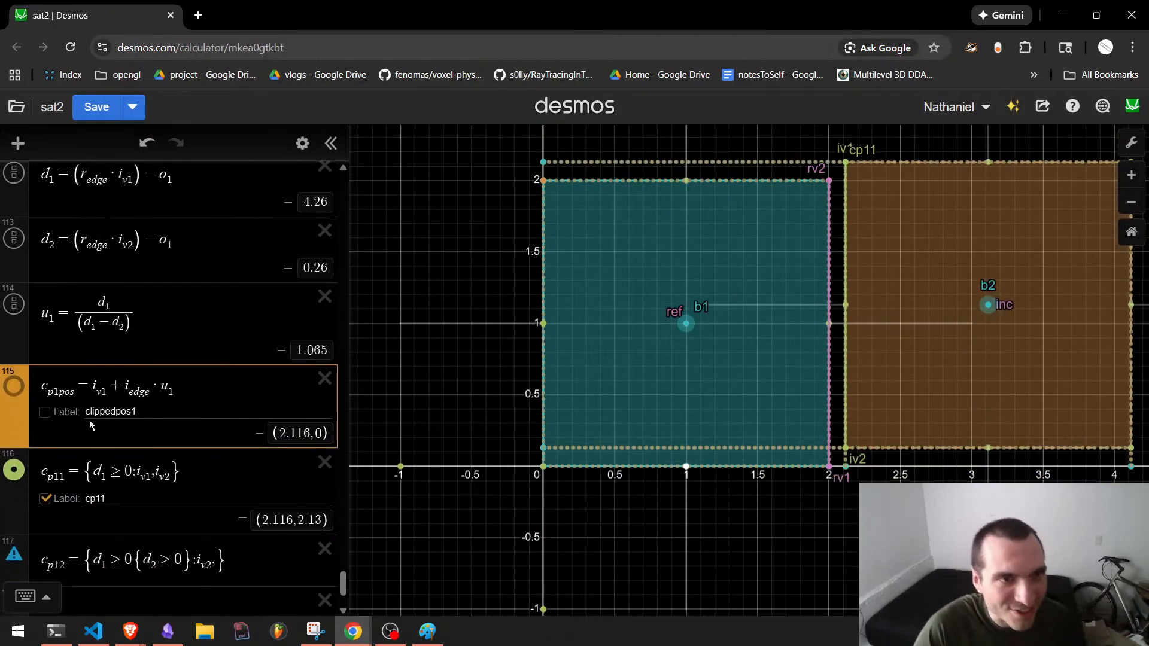
click(217, 484)
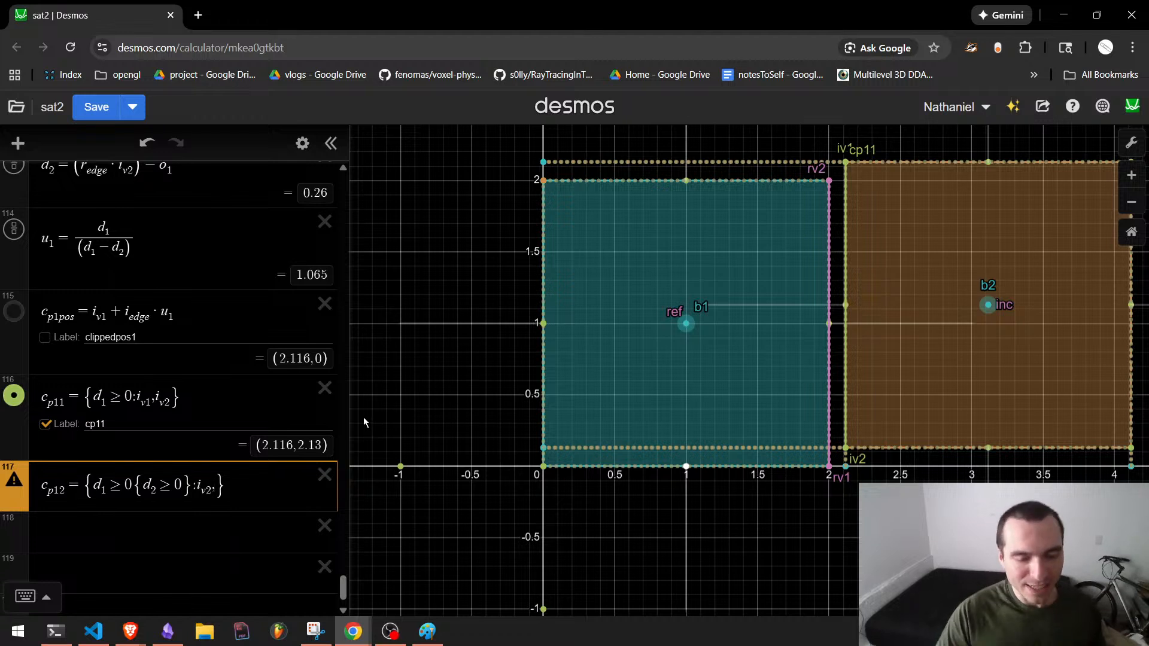
text(c_p1p)
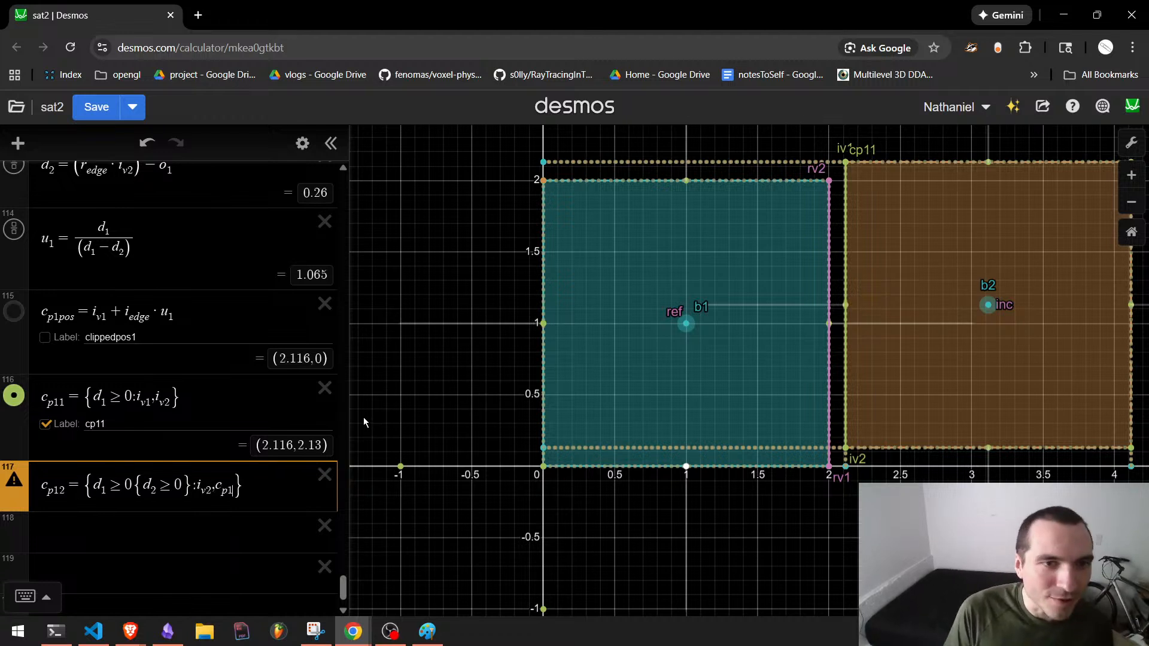
text(os)
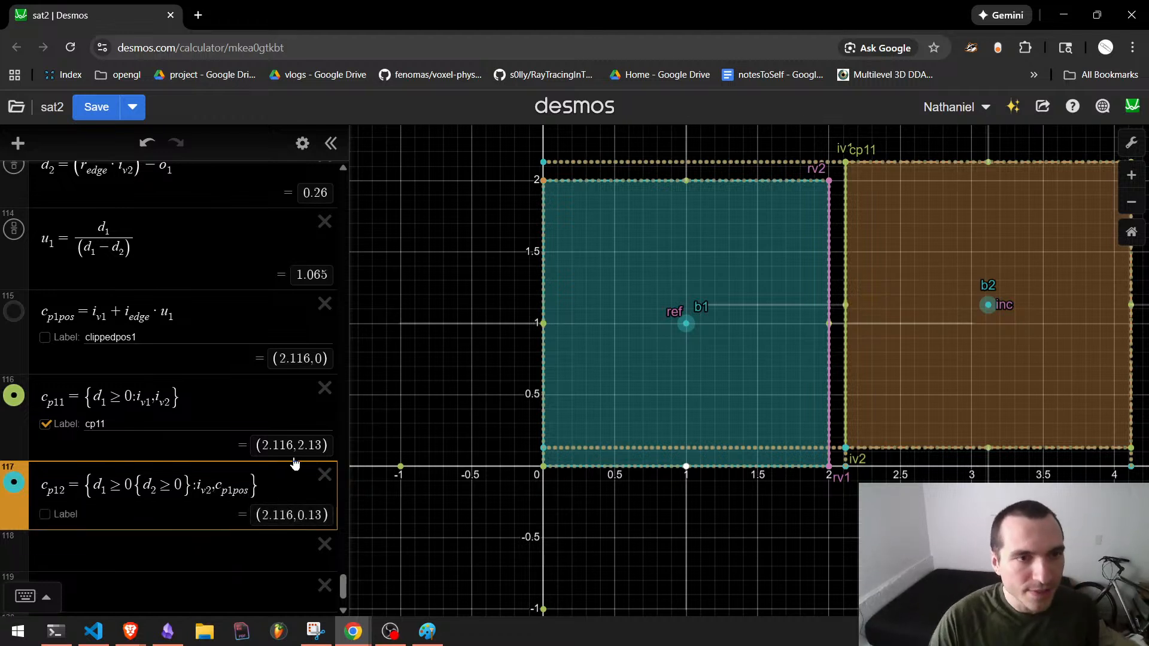
Label the c_p12 point clippedpos1 and shift b2 slightly away from b1, to about (3.2, 1.1).
click(45, 513)
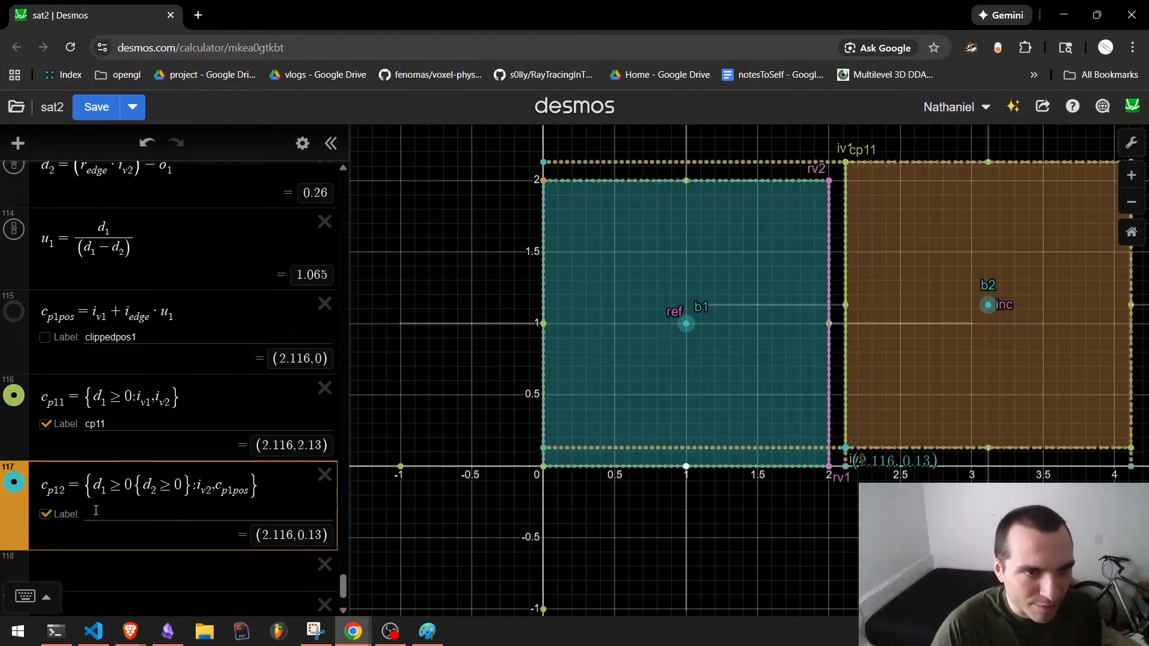
text(clippedpos1)
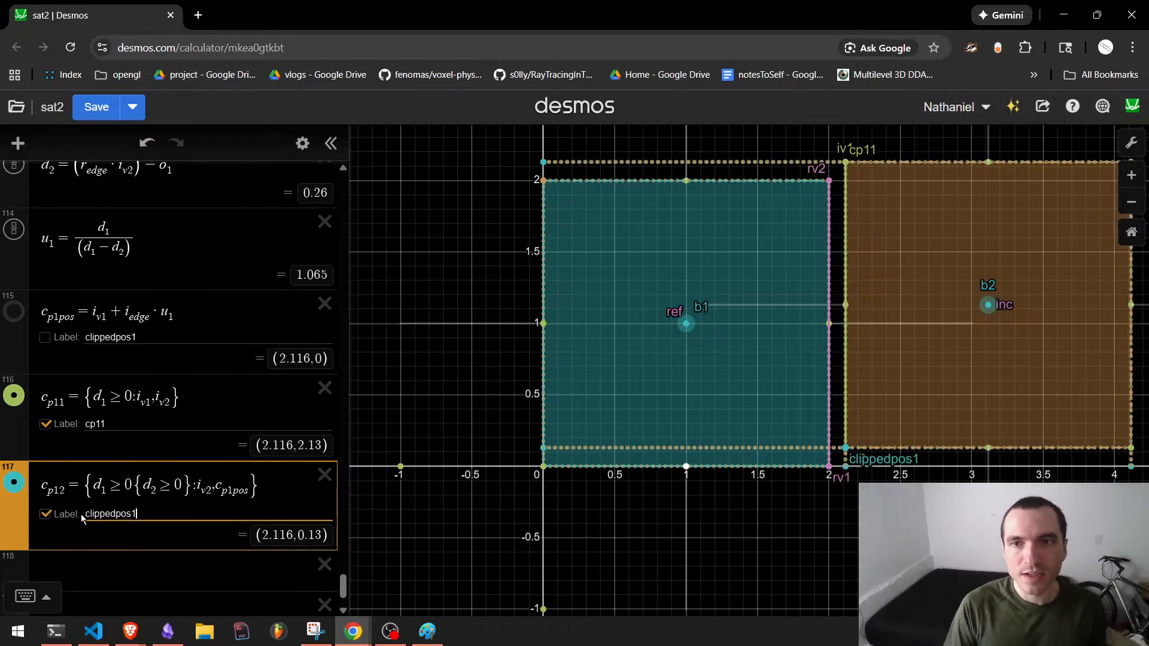
mouse_move(989, 307)
mouse_down()
mouse_move(982, 391)
mouse_move(970, 286)
mouse_move(999, 317)
mouse_move(998, 264)
mouse_move(990, 289)
mouse_move(985, 274)
mouse_move(982, 284)
mouse_move(997, 290)
mouse_move(981, 264)
mouse_move(992, 377)
mouse_move(992, 313)
mouse_move(1000, 351)
mouse_move(984, 390)
mouse_move(987, 354)
mouse_move(934, 387)
mouse_move(989, 391)
mouse_move(977, 360)
mouse_move(1003, 285)
mouse_move(988, 617)
mouse_move(1015, 451)
mouse_move(1015, 277)
mouse_move(1000, 328)
mouse_move(996, 305)
mouse_up()
Copy the whole d_1 expression into the empty line below c_p12 after the new name d_11 =.
scroll(239, 466, down, 2)
click(218, 496)
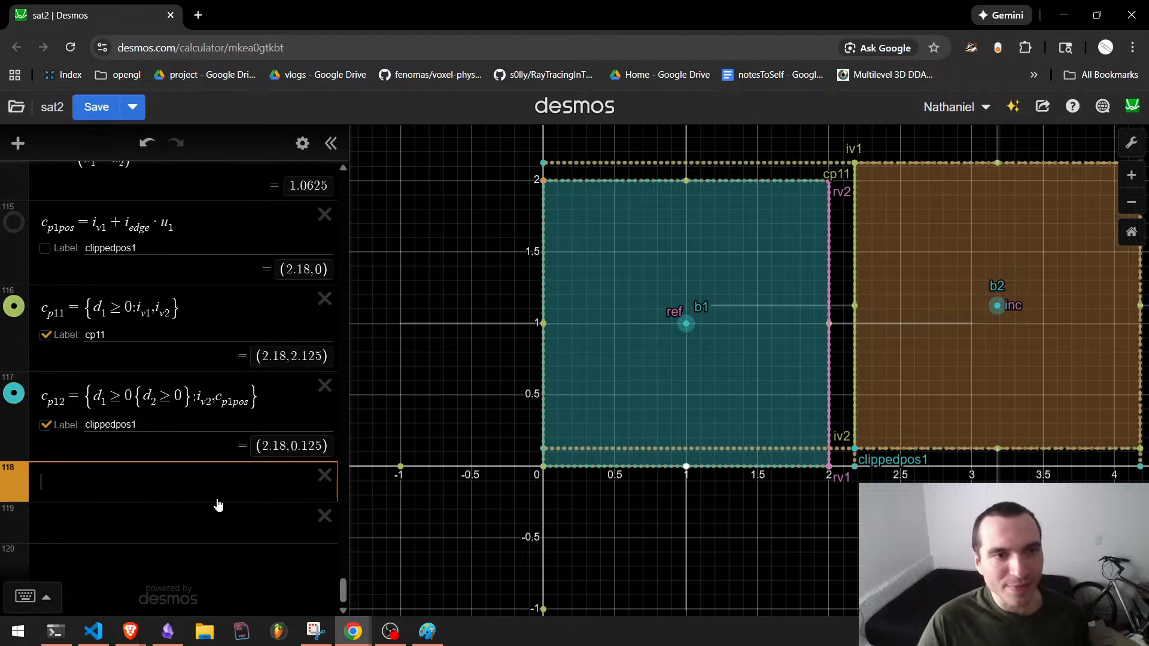
scroll(217, 518, up, 5)
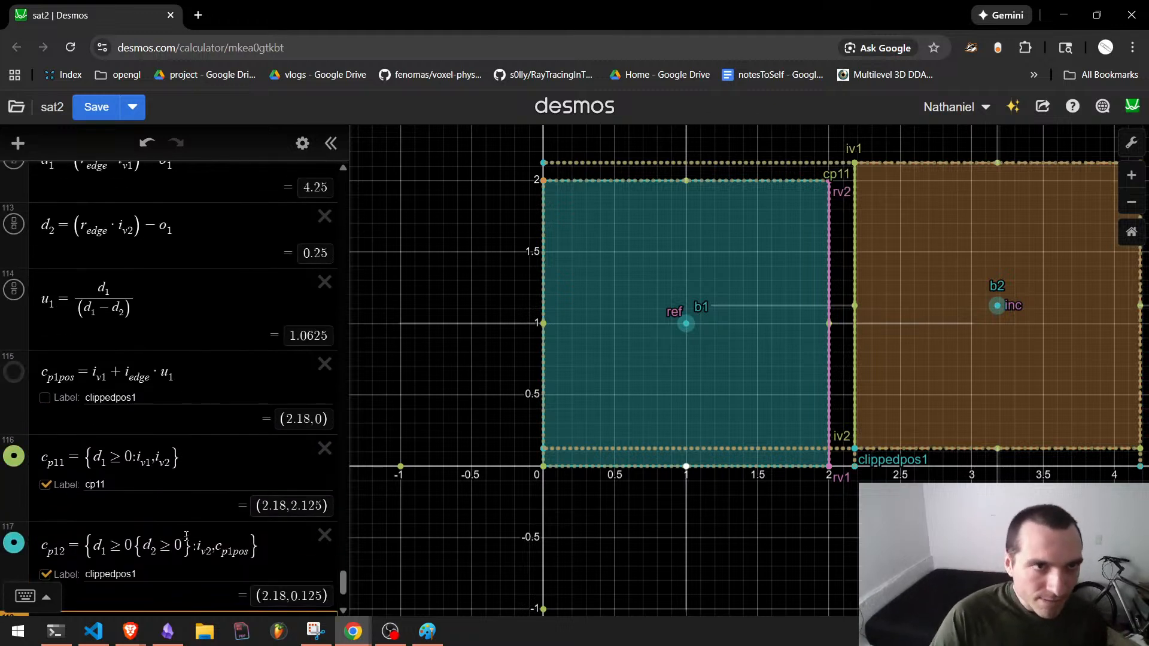
scroll(191, 518, up, 4)
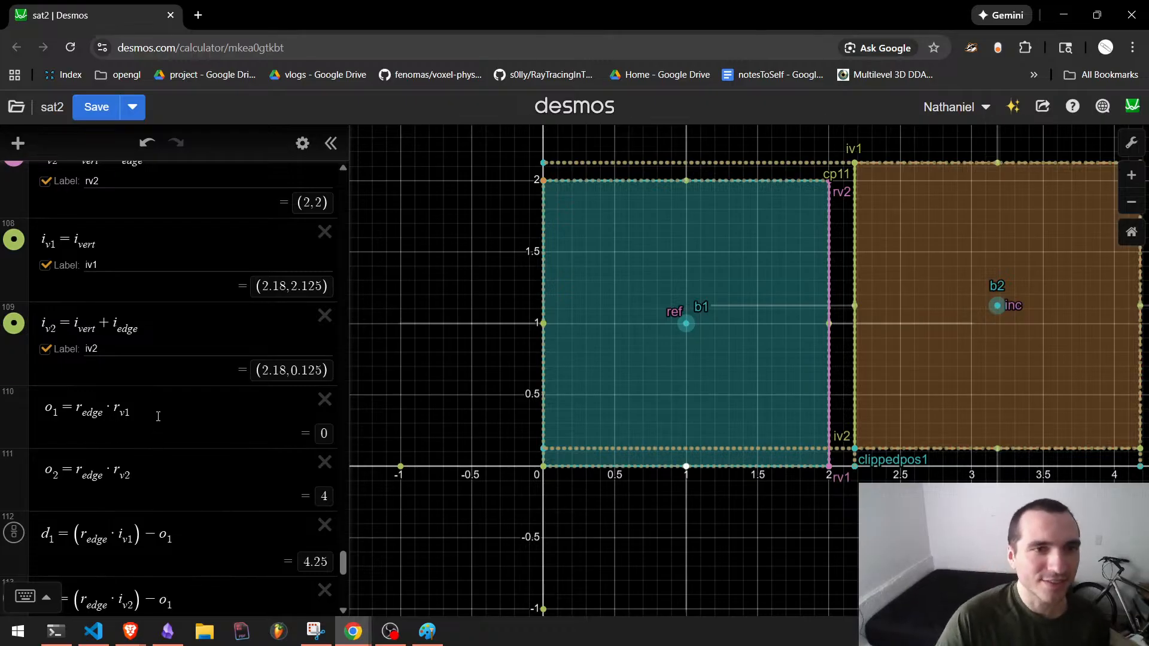
drag(156, 415, 19, 402)
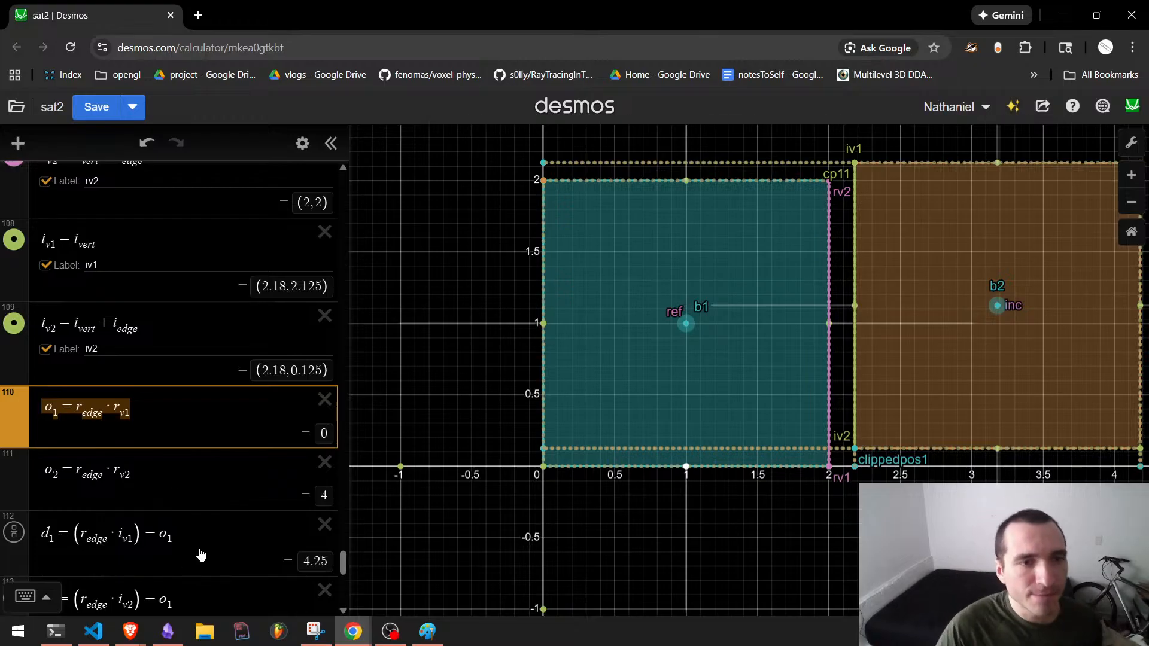
drag(199, 549, 43, 538)
key(ctrl+c)
scroll(96, 538, down, 5)
click(107, 497)
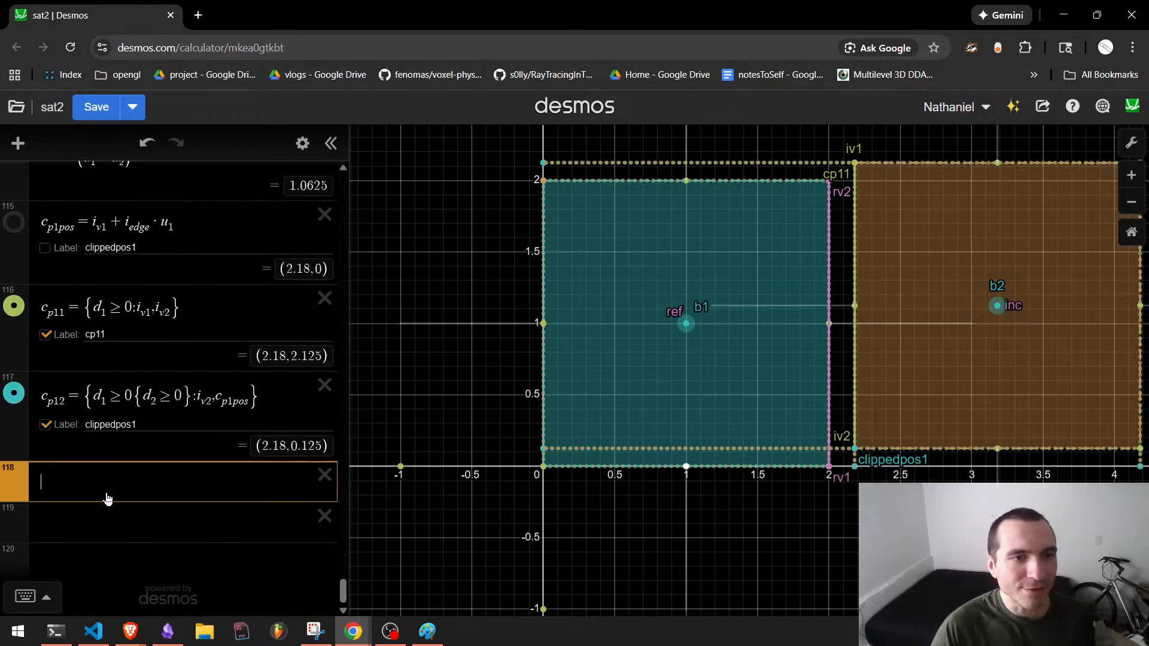
text(d11 =)
key(ctrl+v)
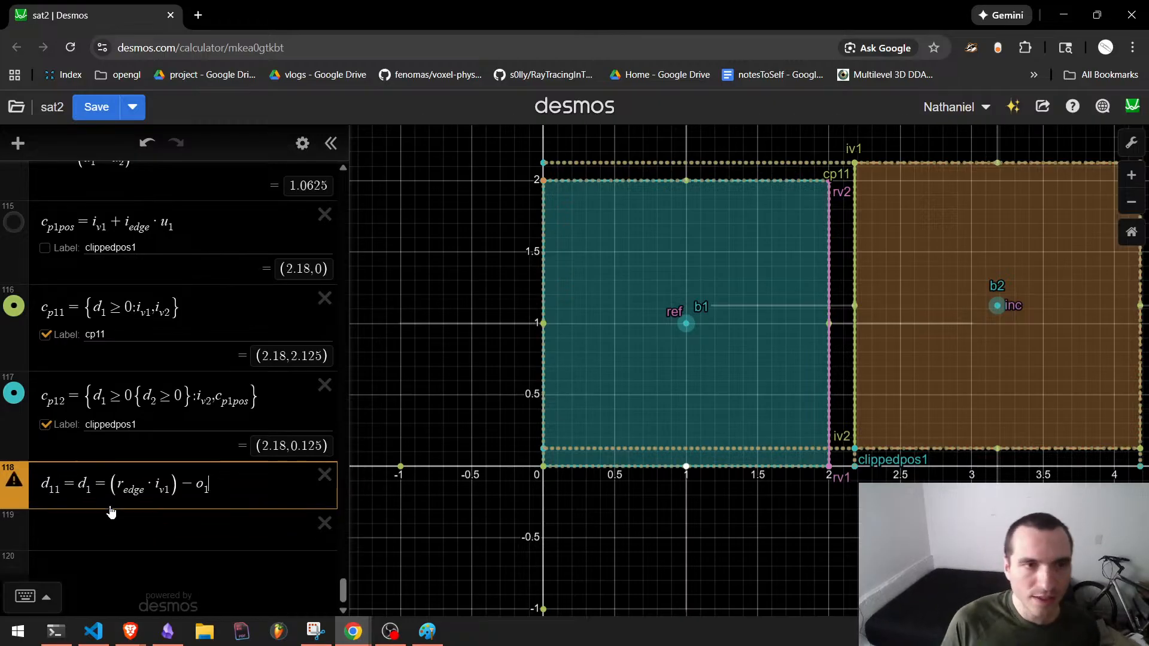
Remove the duplicated d_1 = so the line reads d_11 = (r_edge · i_v1) − o_1.
key(Left)
key(Left)
key(Left)
key(Left)
key(Left)
key(Left)
key(Left)
key(Left)
key(Left)
key(Left)
key(Left)
key(Left)
key(Left)
key(Left)
key(Left)
key(Left)
key(Left)
key(Left)
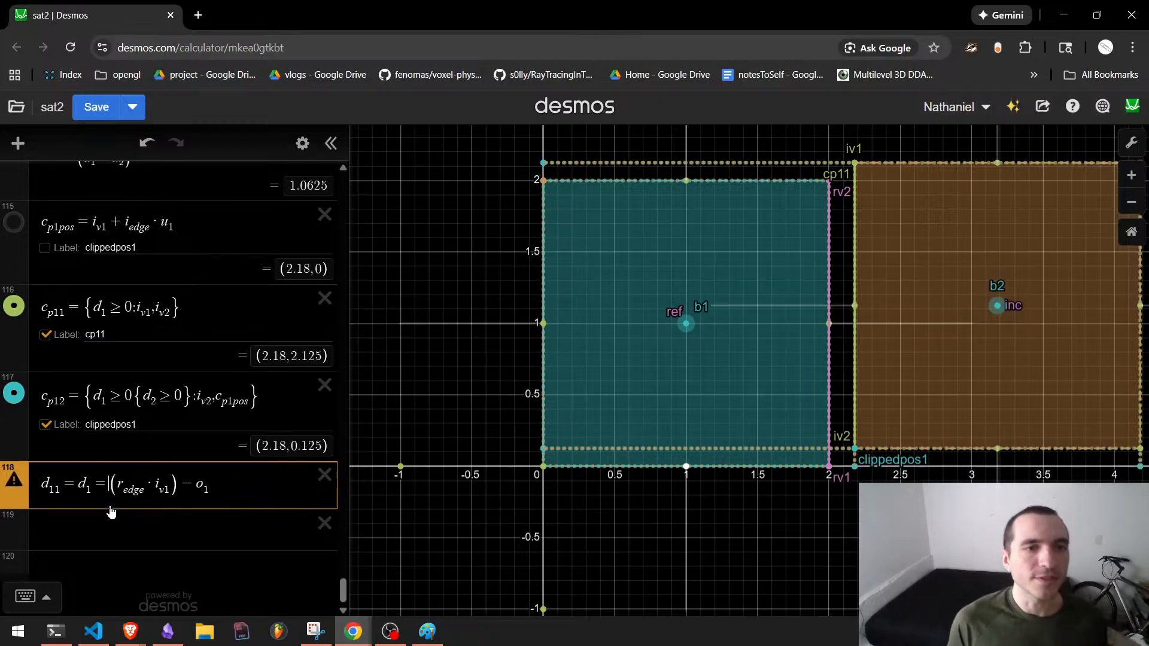
key(BackSpace)
key(BackSpace)
key(BackSpace)
key(BackSpace)
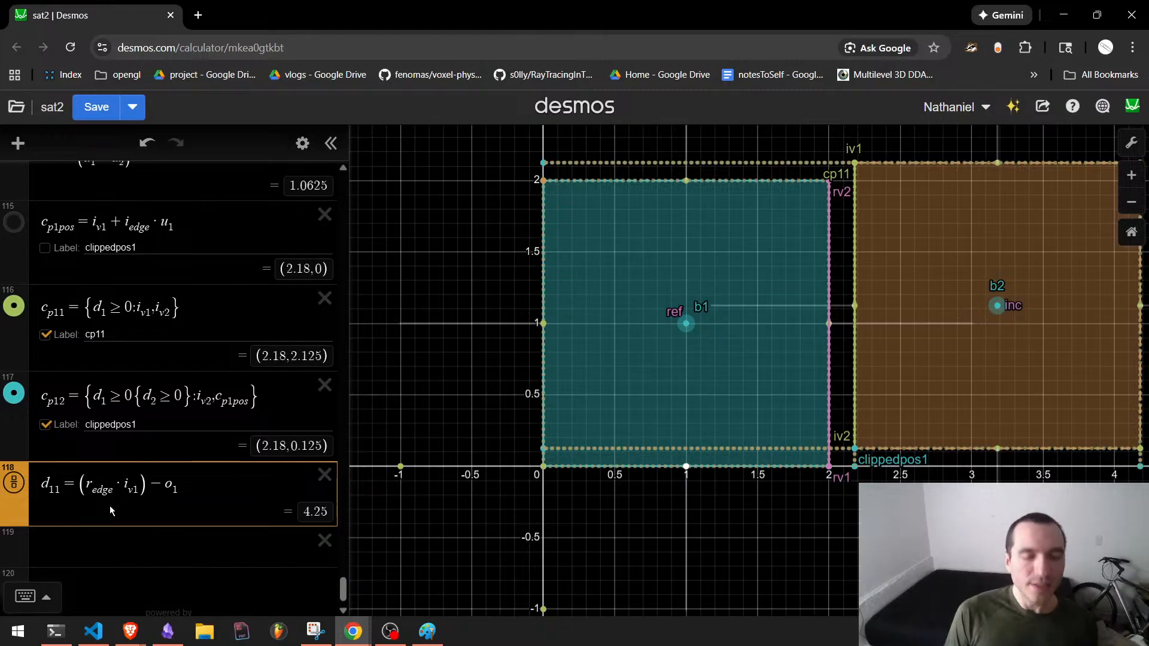
Negate r_edge in the d_11 expression and replace i_v1 with c_p11.
text(-)
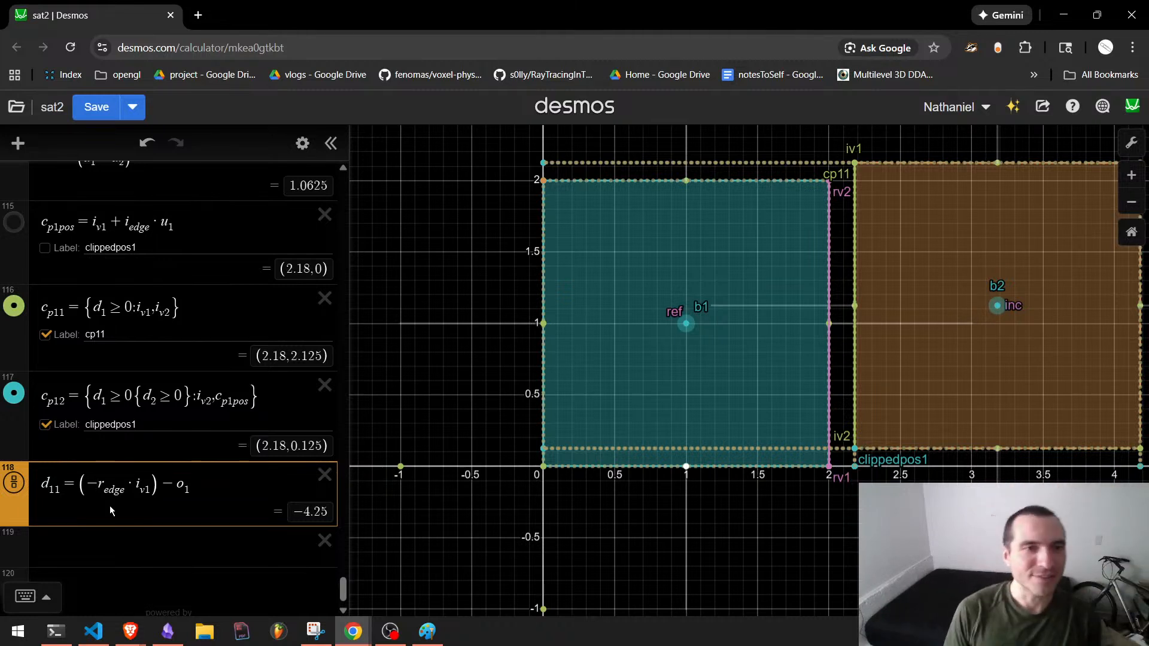
key(Right)
key(Right)
key(Right)
key(Right)
key(Right)
key(BackSpace)
key(BackSpace)
key(BackSpace)
key(BackSpace)
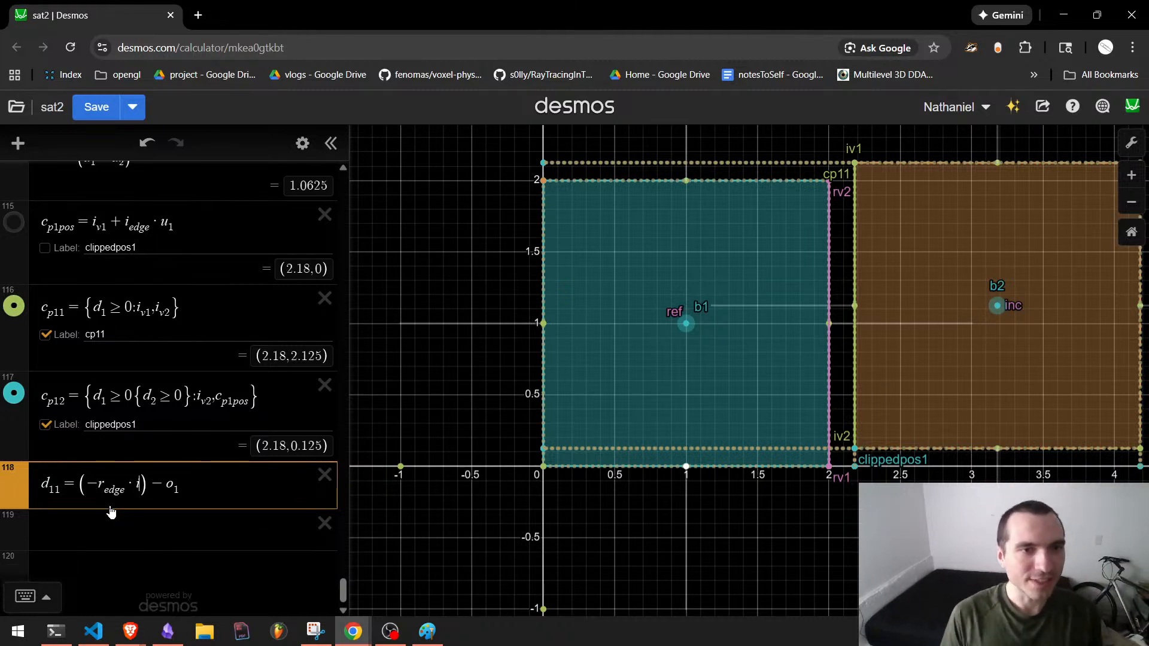
text(c_p)
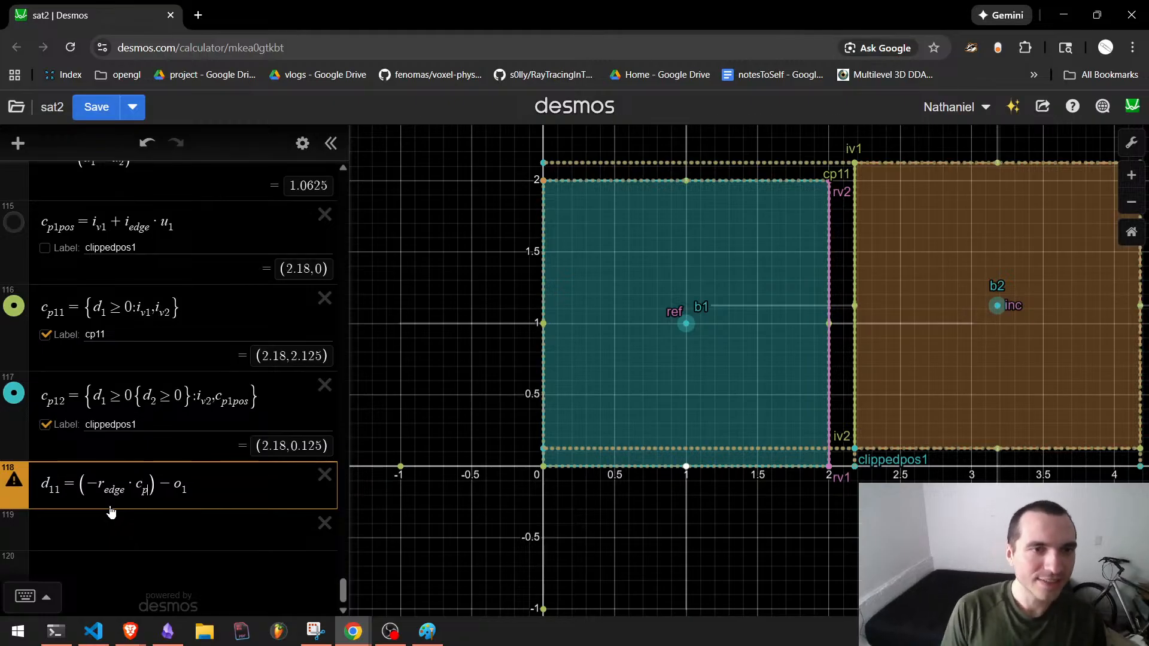
text(11)
Change the subtracted offset in the d_11 expression to o_2.
key(Right)
key(Right)
key(Right)
key(Right)
key(Right)
key(BackSpace)
text(2)
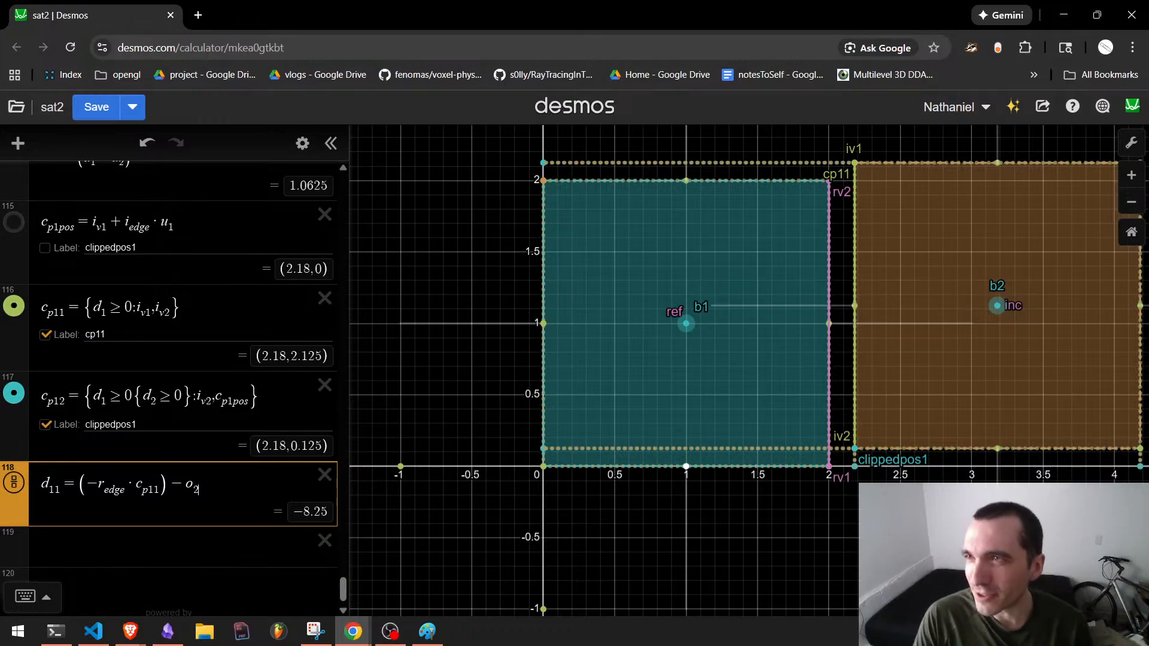
Check the second clip call in the dyn4j contact-points code, and negate the subtracted o_2 in the d_11 expression.
key(alt+Tab)
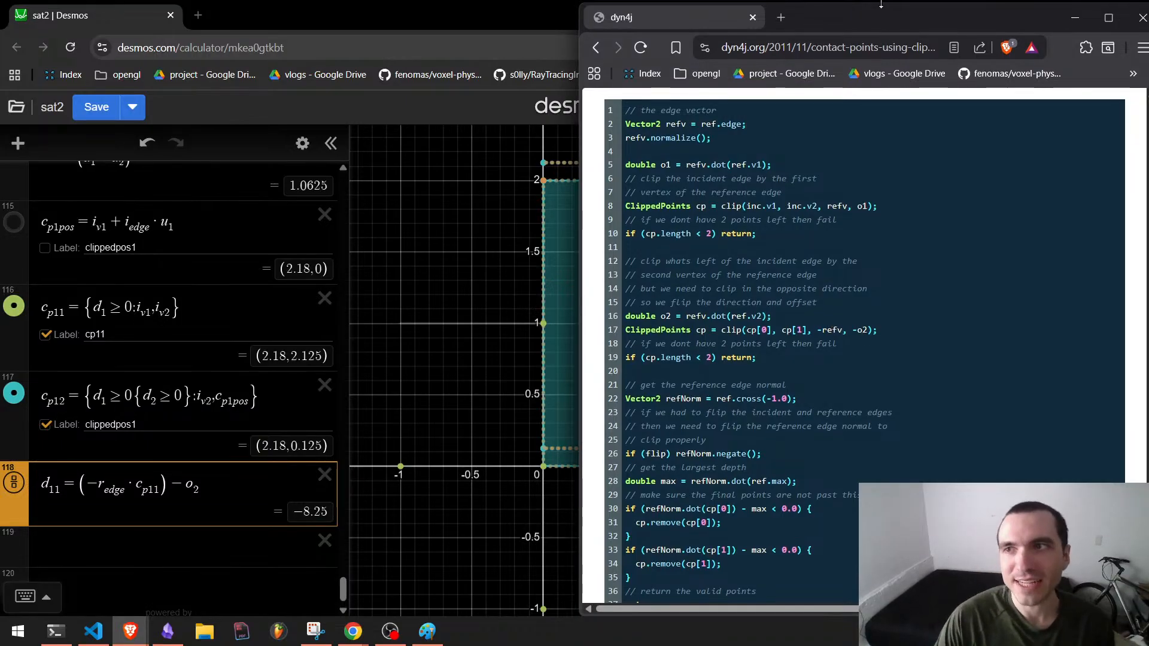
drag(890, 33, 895, 108)
drag(880, 97, 664, 0)
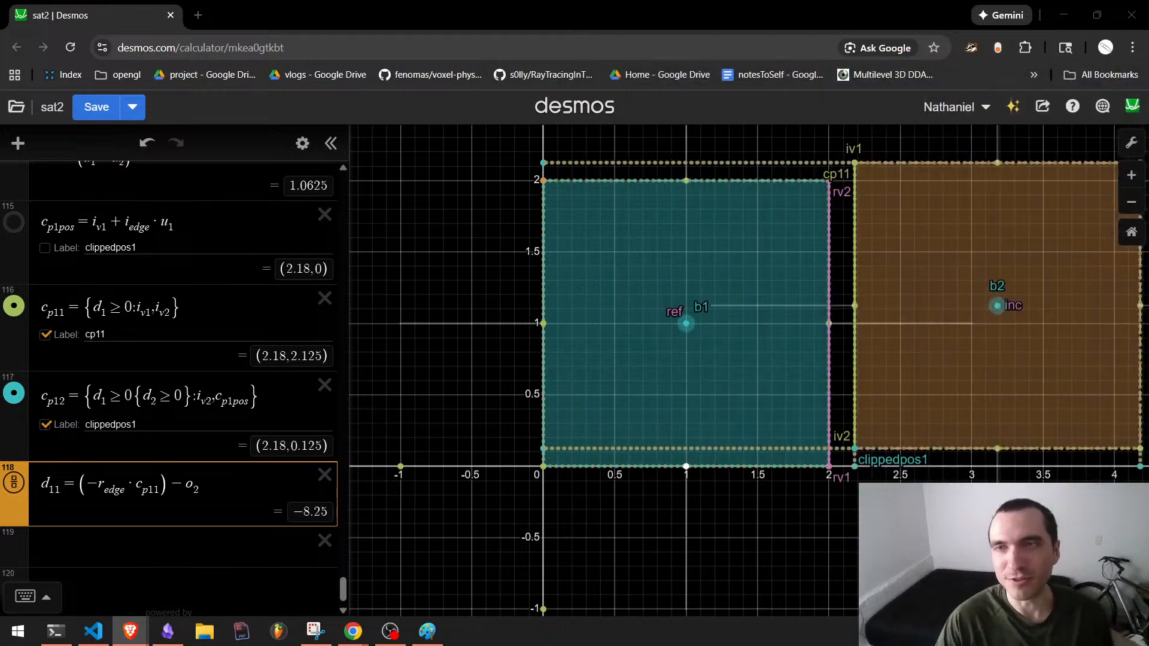
click(215, 487)
text(-)
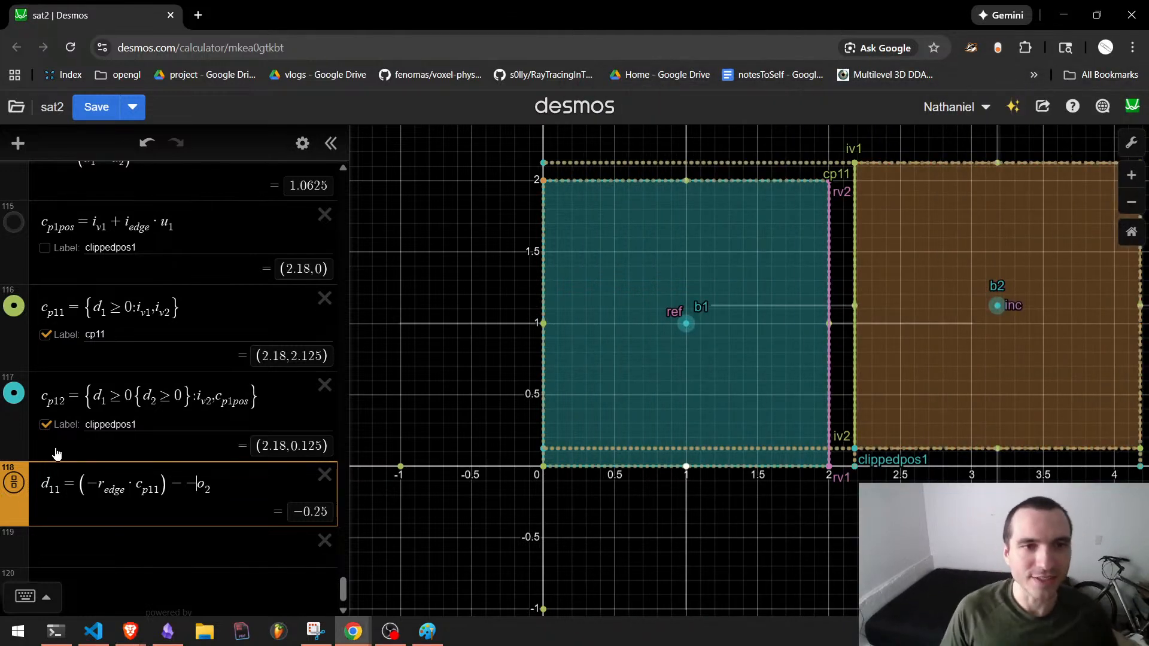
Duplicate the d_11 expression onto the line below and replace c_p11 with c_p12 in the copy.
key(ctrl+q)
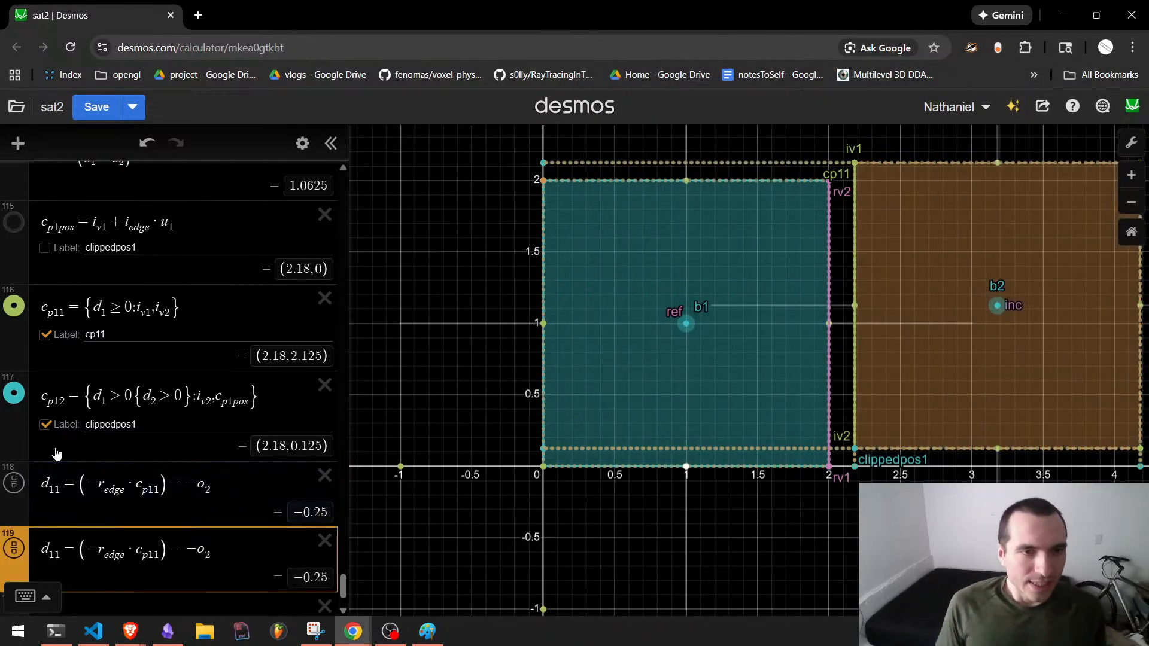
key(BackSpace)
text(2)
key(Left)
key(Left)
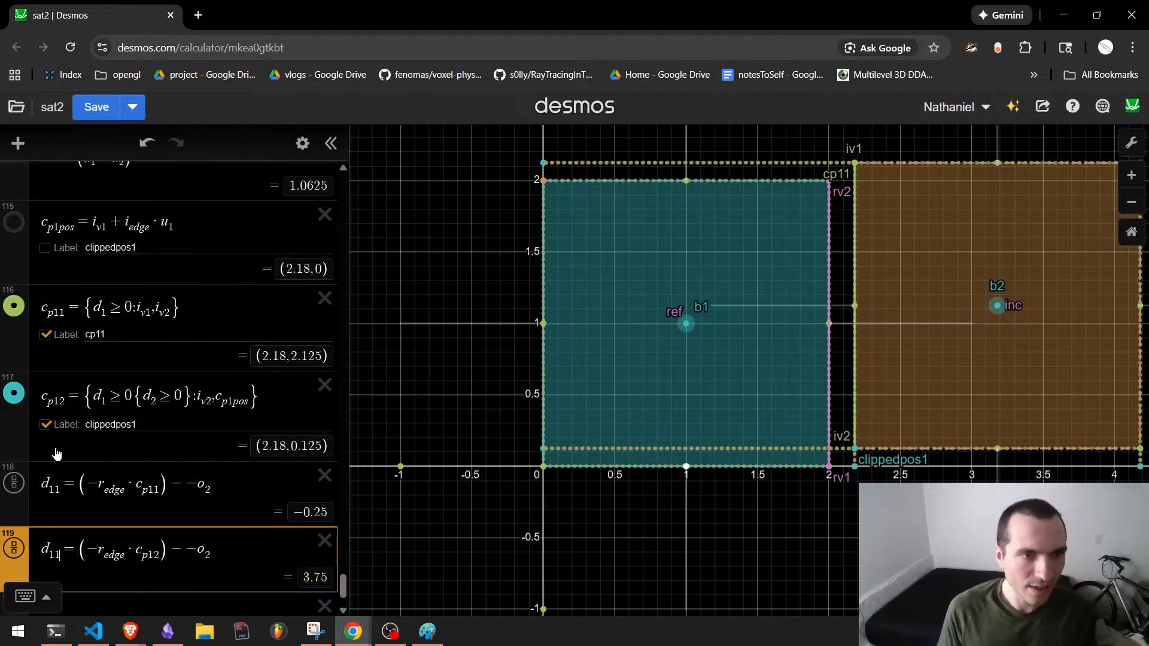
Rename the d_11 expression that uses c_p11 as d_21.
key(Up)
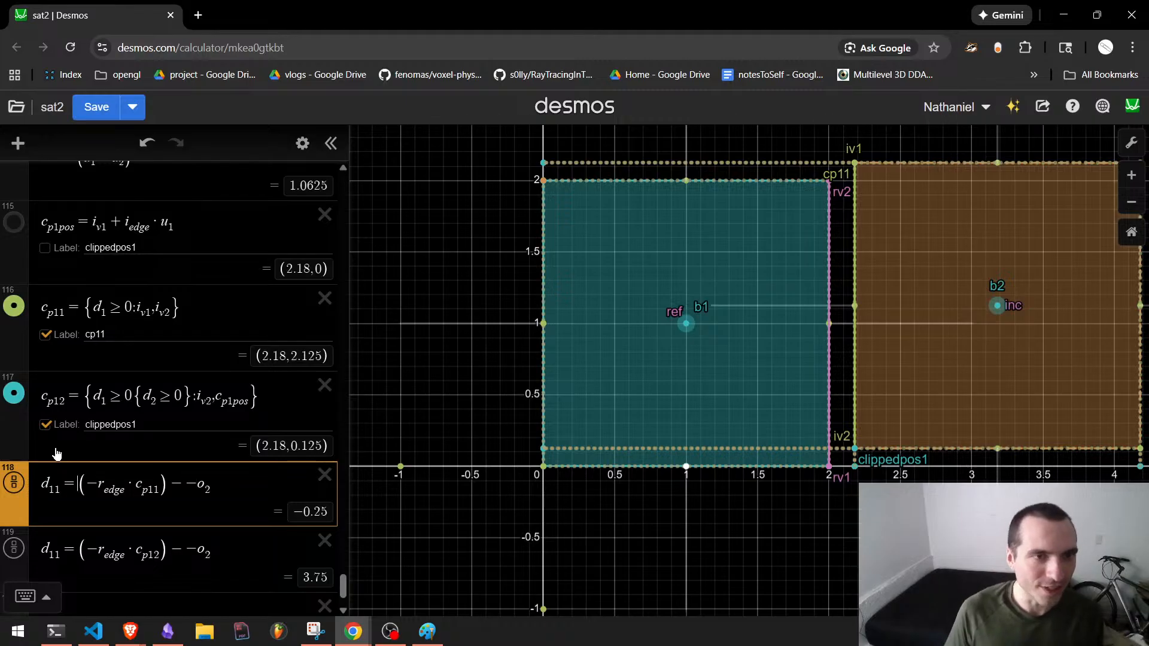
key(Delete)
text(2)
key(Down)
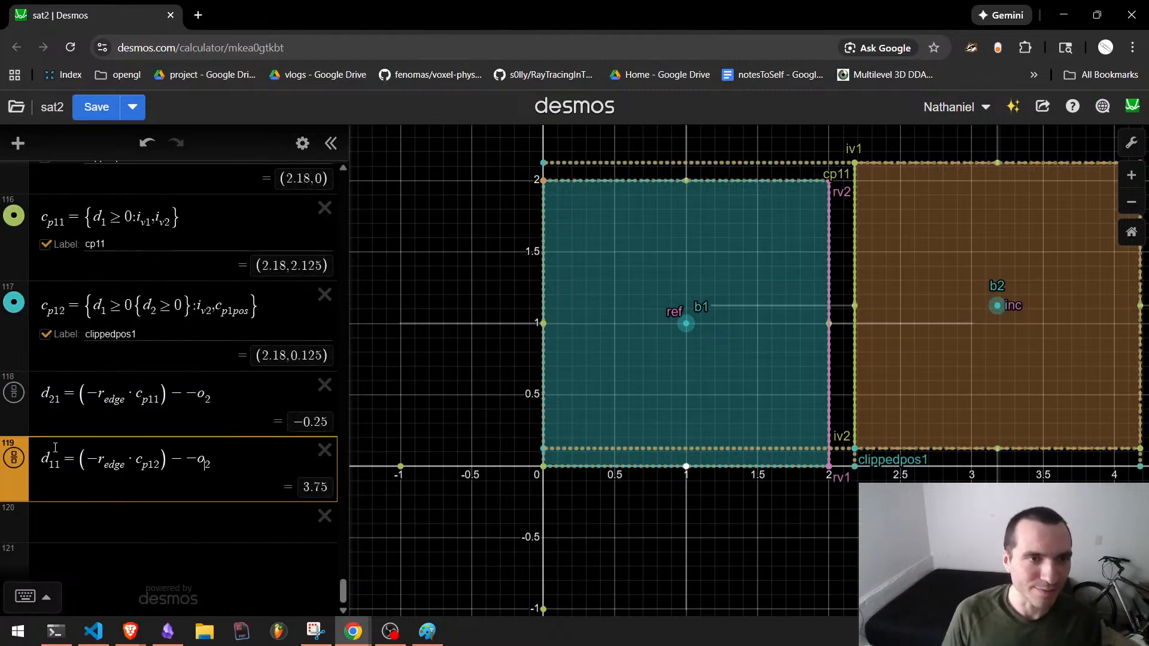
Rename the duplicated expression that uses c_p12 as d_22.
key(Left)
key(Left)
key(Left)
key(Left)
key(Left)
key(Left)
key(Left)
key(Left)
key(Left)
key(Left)
key(BackSpace)
key(BackSpace)
text(22)
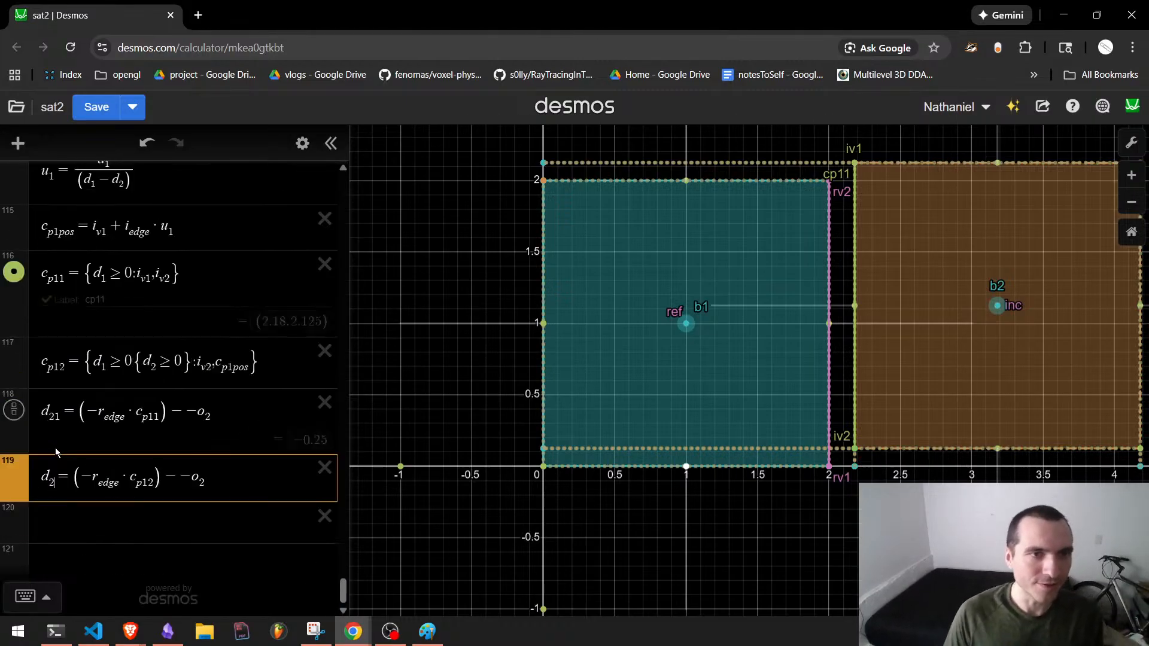
Move box b2 upward on the graph so its lower corner near b1 sits at about (2.26, 0.57).
scroll(251, 353, down, 1)
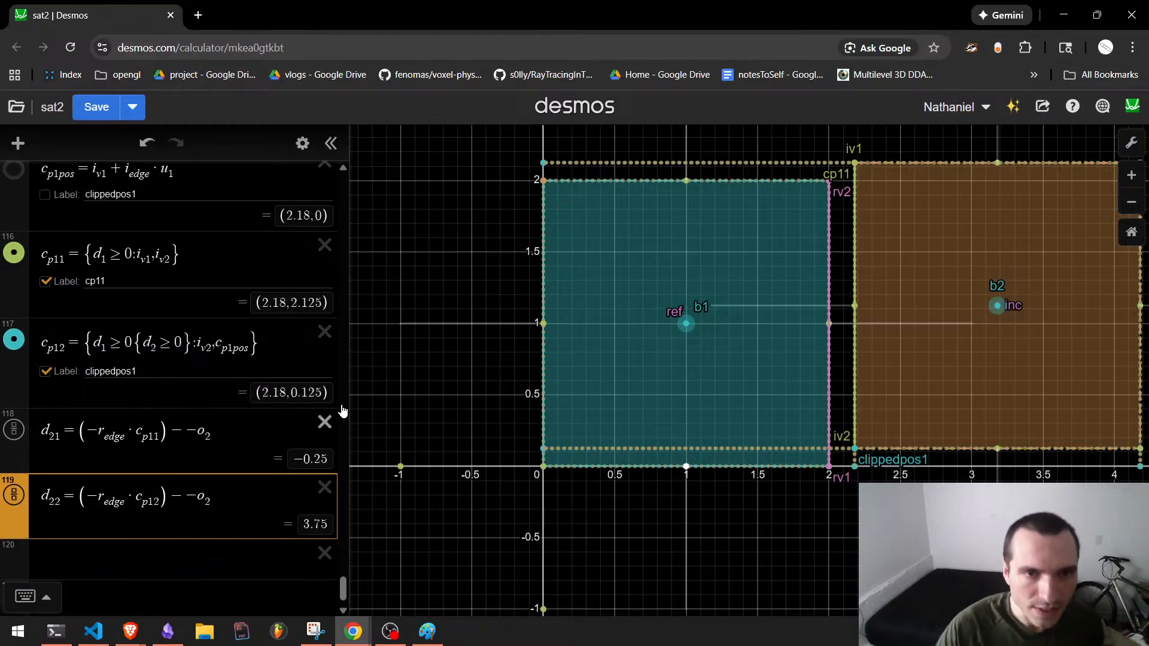
drag(819, 148, 793, 160)
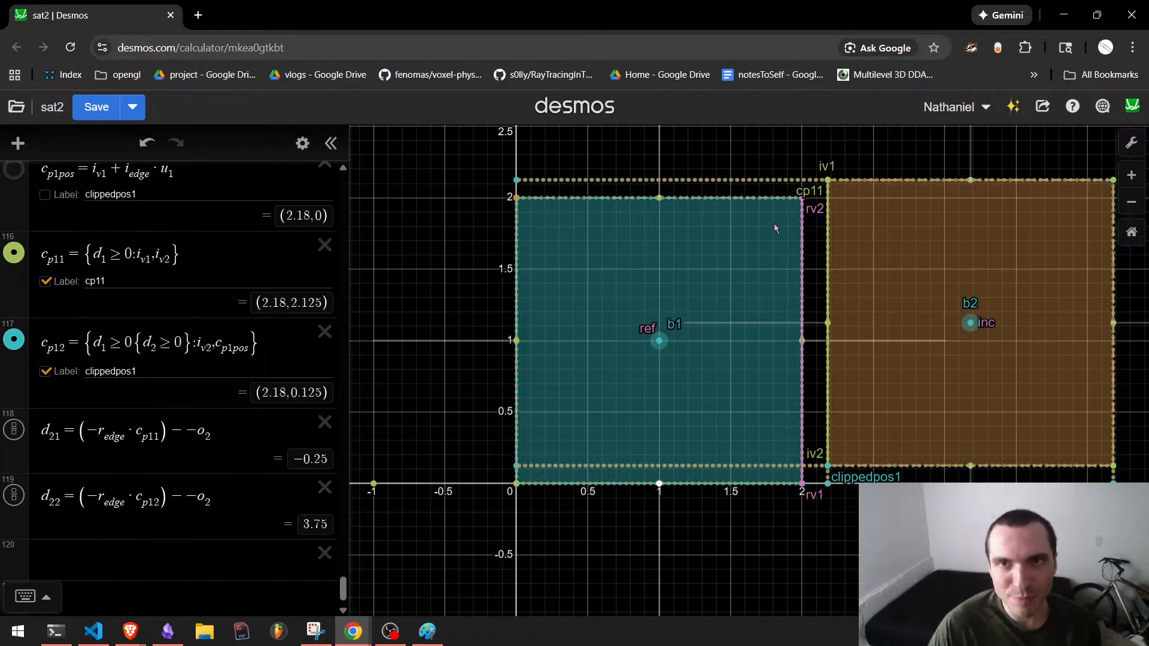
drag(970, 320, 984, 259)
On the empty line below d_22, start a piecewise definition of c_p2 with the condition d_21 ≥ 0.
click(221, 574)
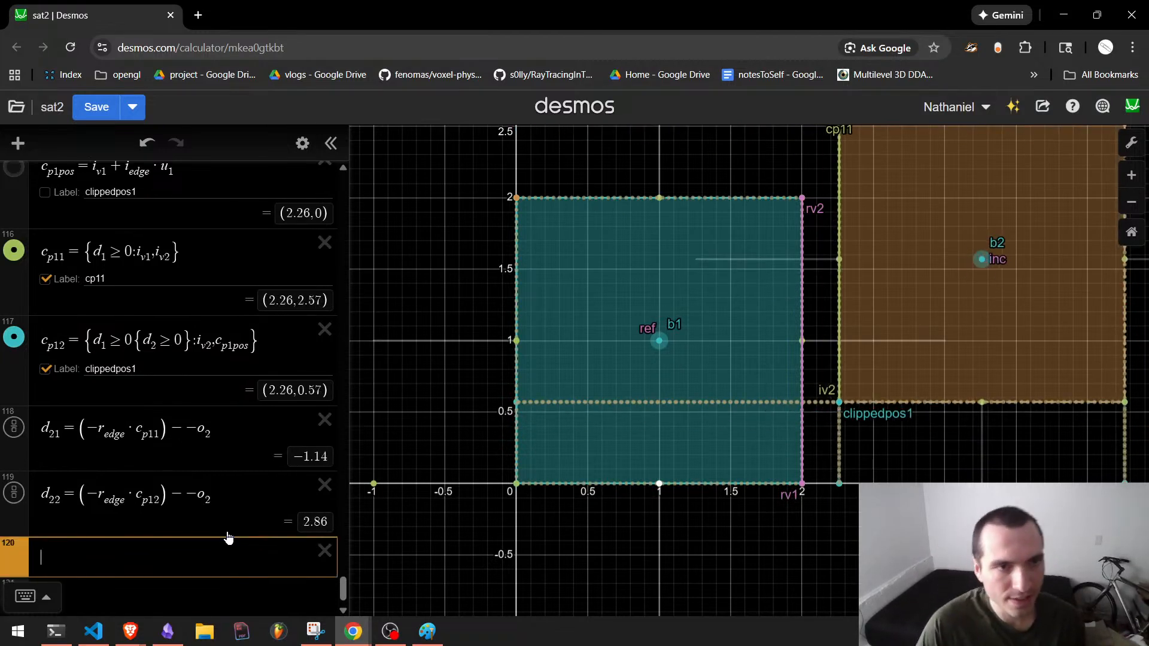
scroll(239, 527, down, 1)
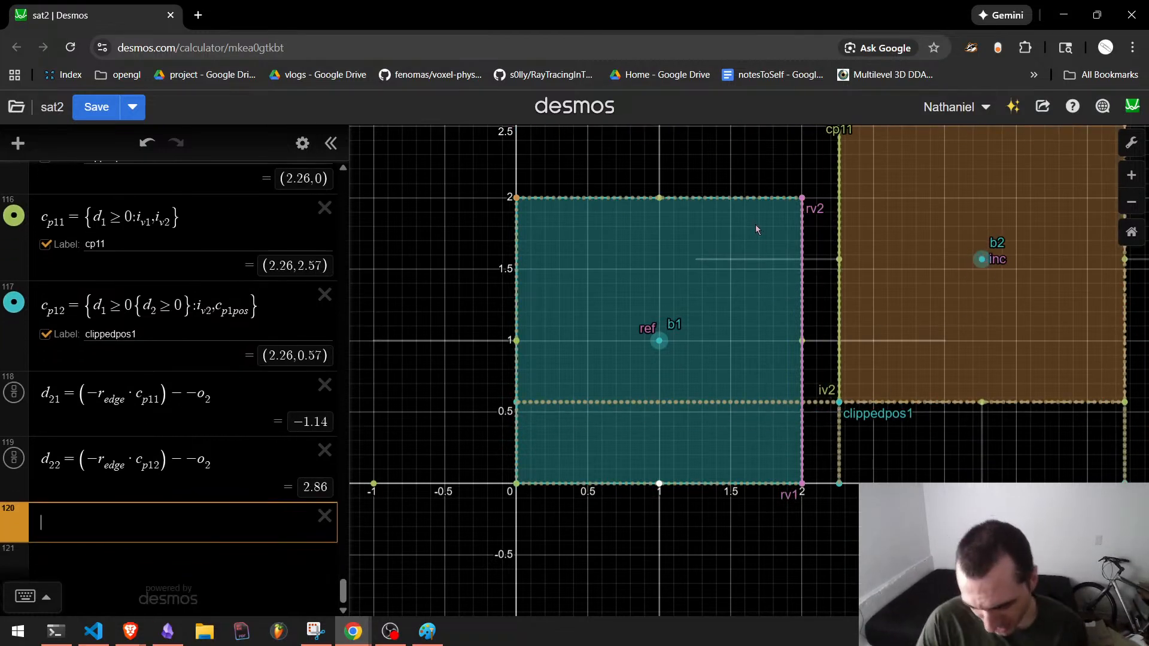
scroll(150, 419, up, 3)
scroll(97, 492, down, 3)
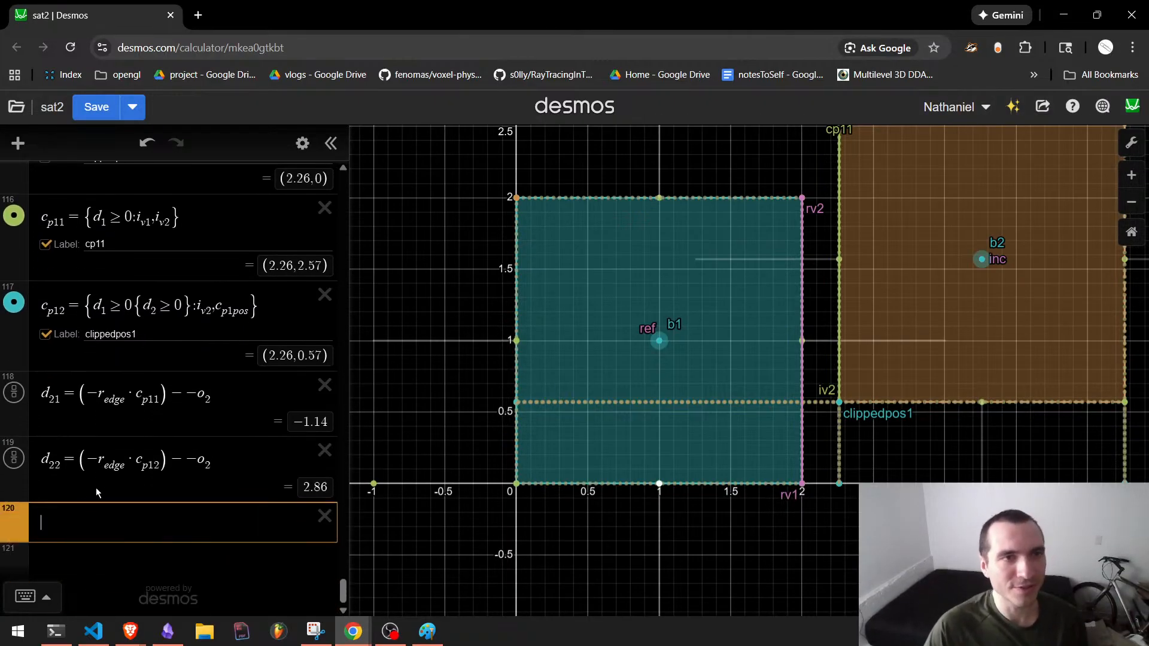
scroll(122, 482, up, 3)
scroll(160, 488, down, 3)
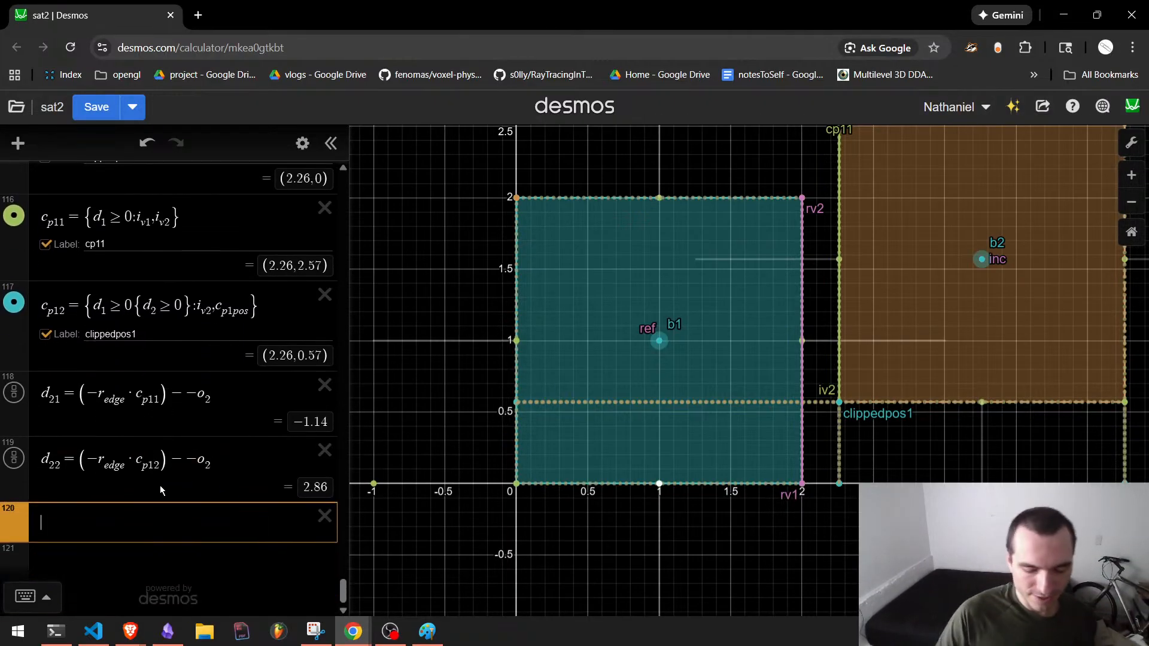
text(c_p)
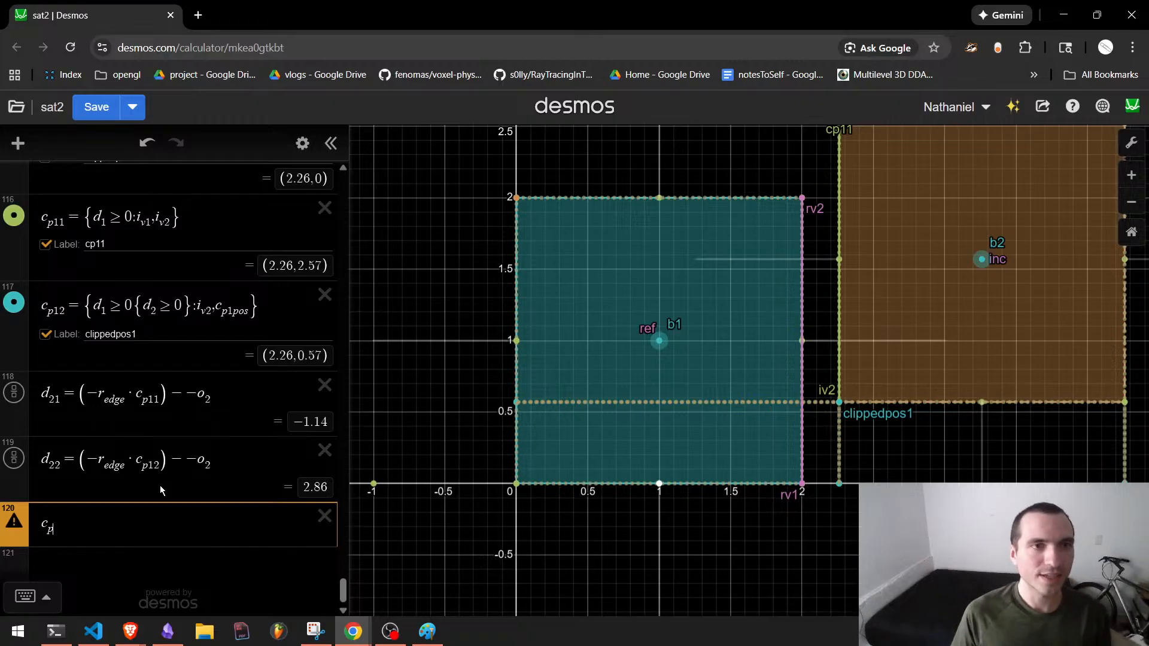
text(2 = )
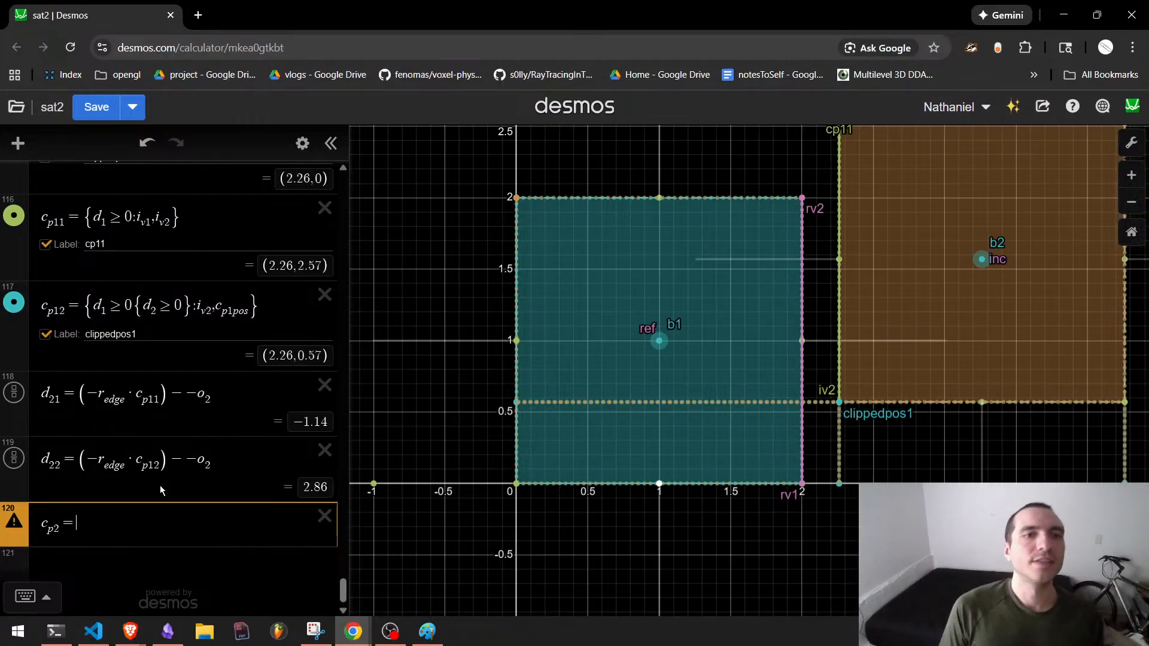
text({)
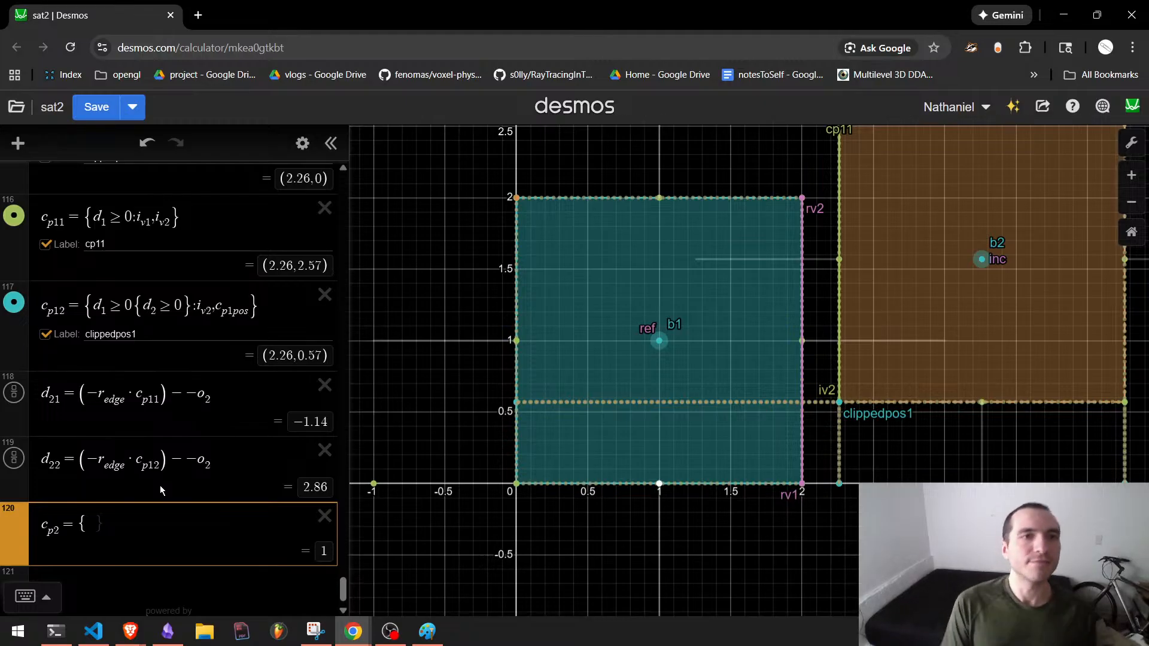
text(d_21?)
key(BackSpace)
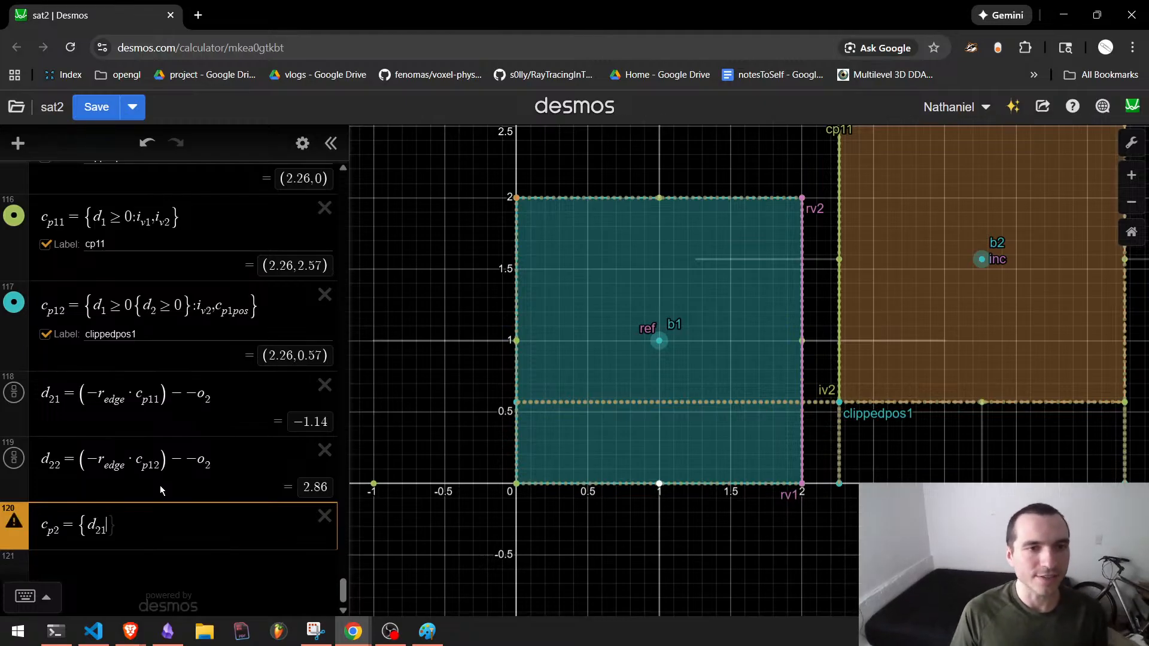
text(>=)
text(0:)
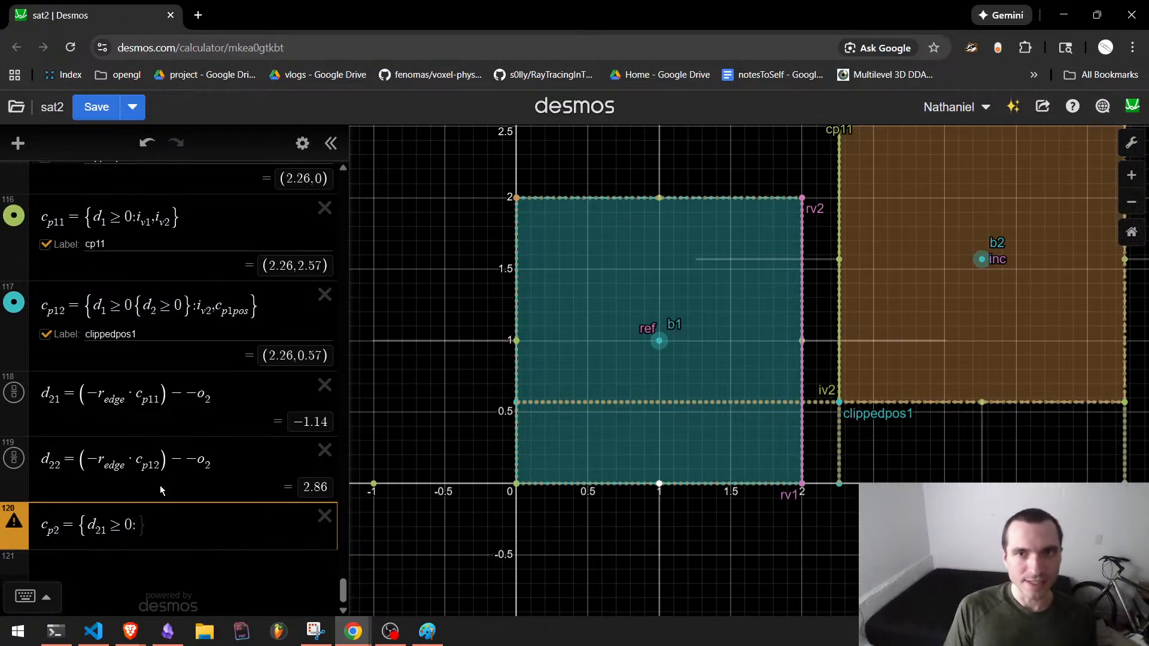
Complete the c_p2 piecewise with c_p11 as the result when the condition holds and c_p12 otherwise.
text(J)
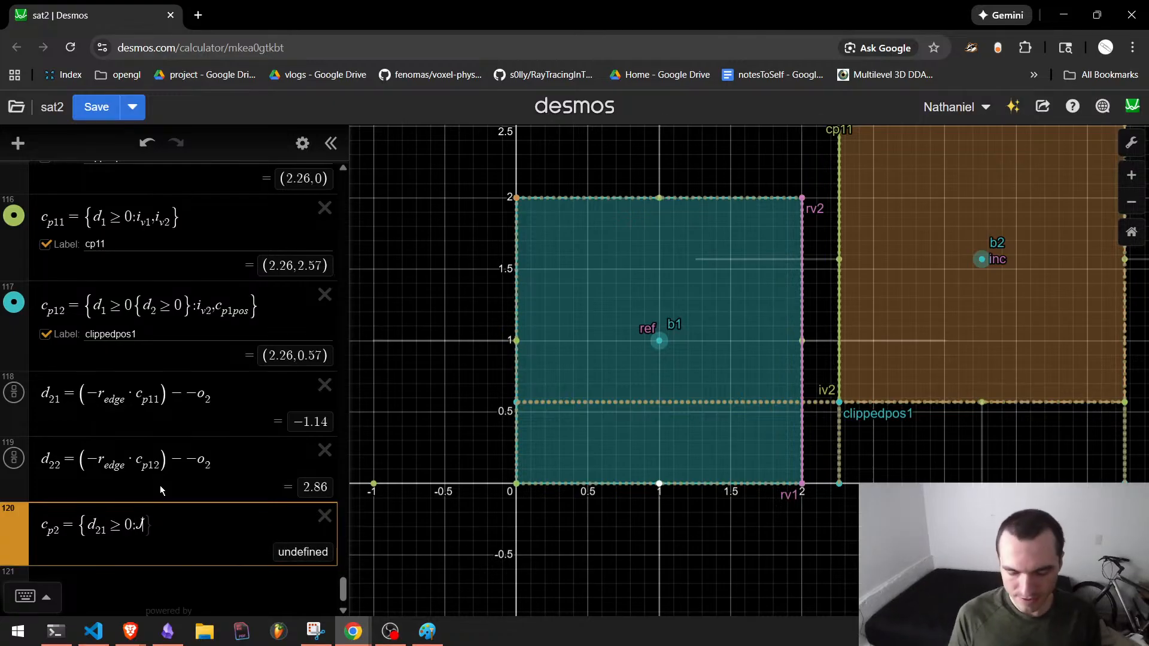
key(BackSpace)
text(c_p11)
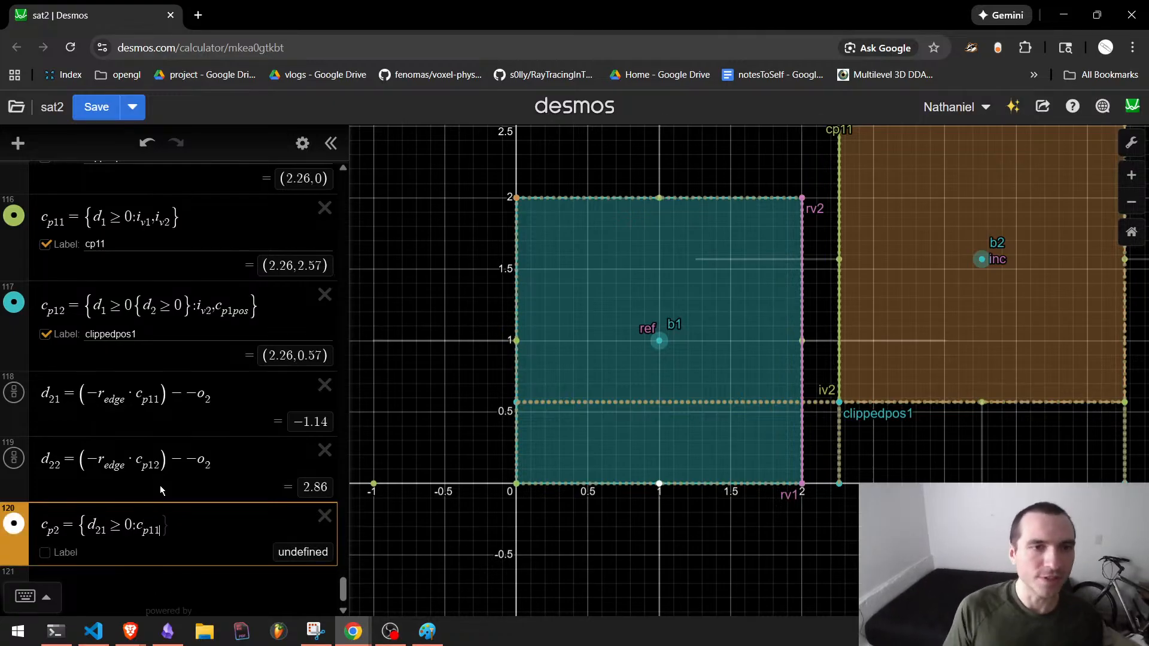
text(,)
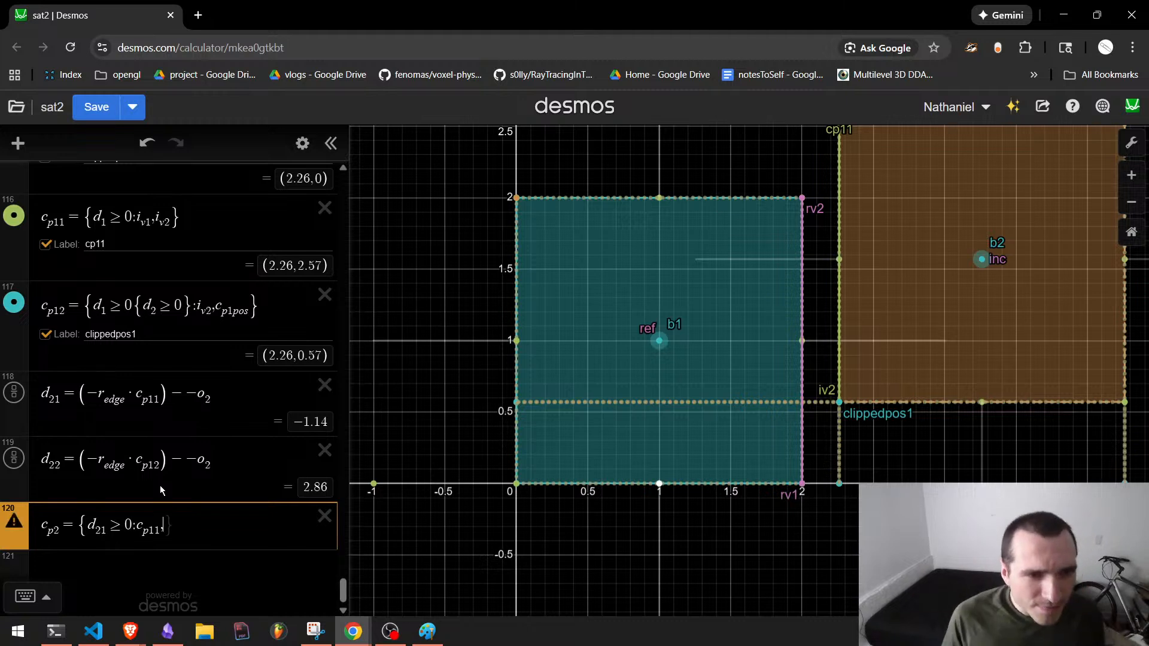
text(d)
key(BackSpace)
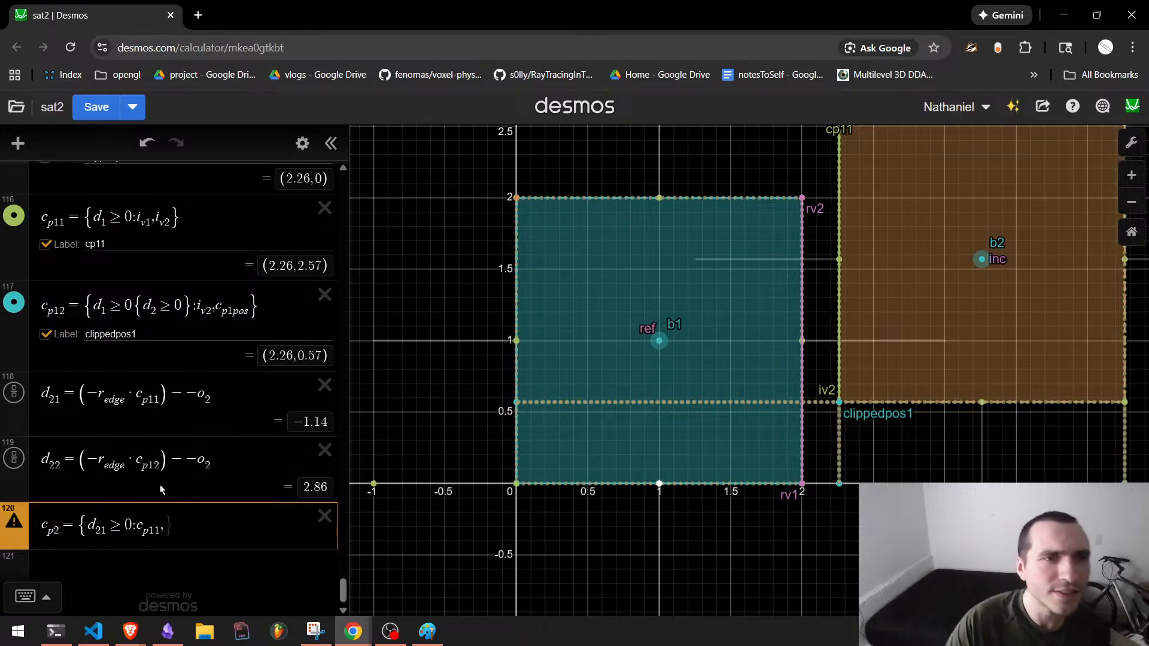
scroll(144, 469, up, 1)
scroll(241, 477, down, 1)
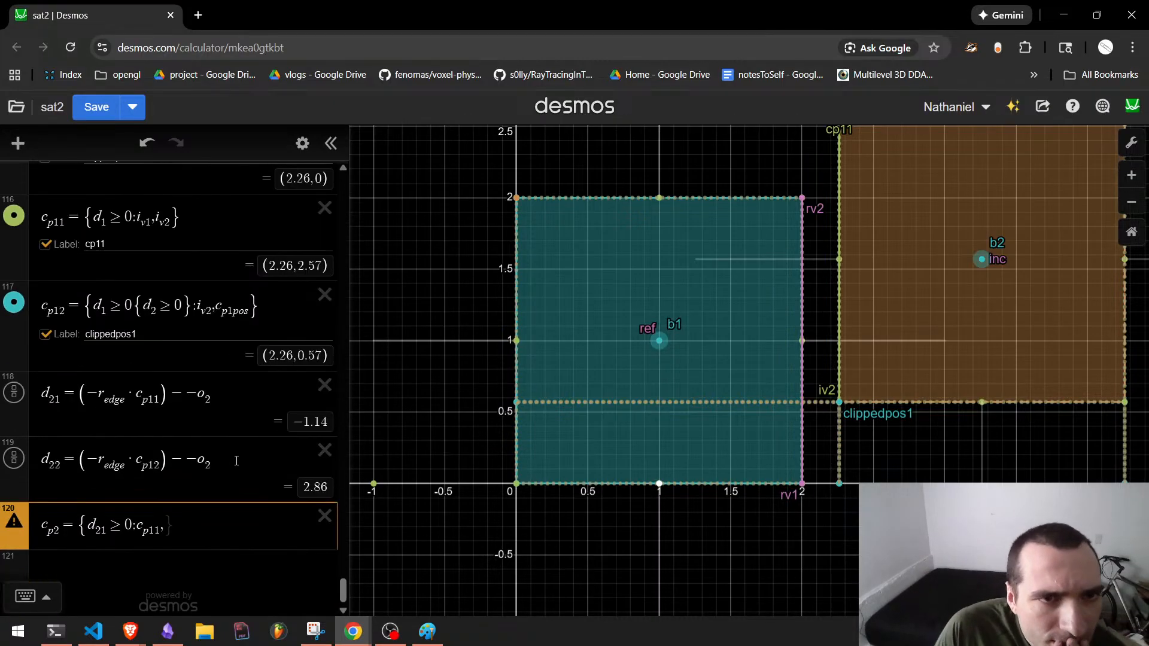
text(c_p12)
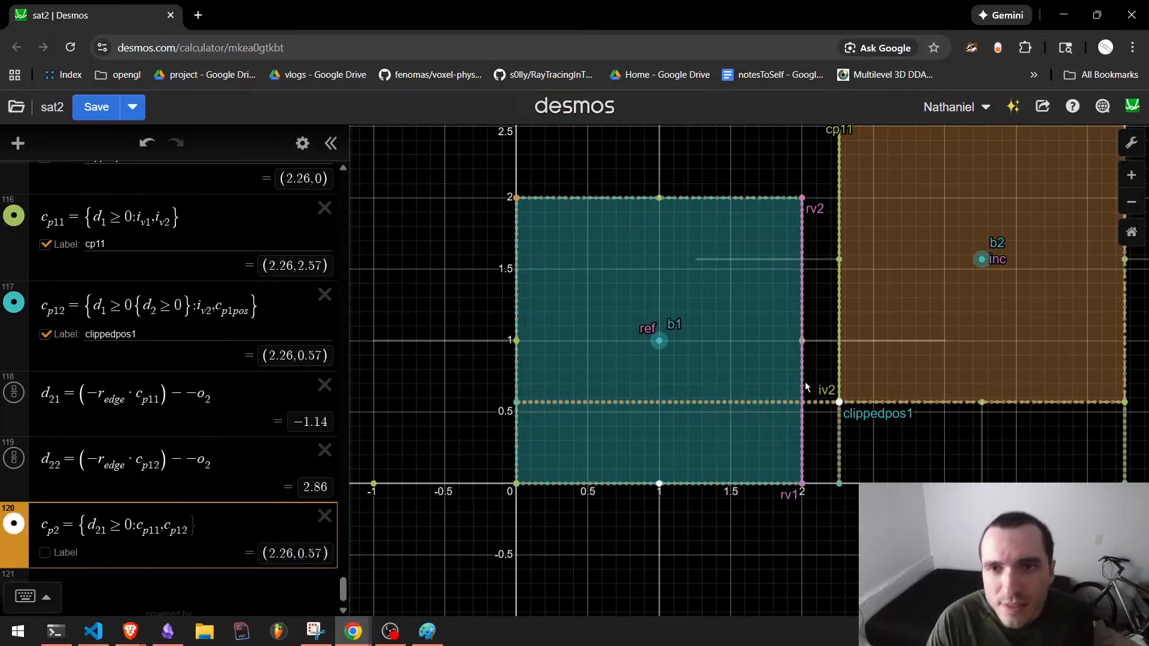
Show the label of the c_p2 point and lower box b2 until its corner near b1 is at about (2.17, 0.17).
scroll(806, 388, down, 1)
drag(941, 293, 918, 313)
drag(910, 359, 905, 323)
click(47, 557)
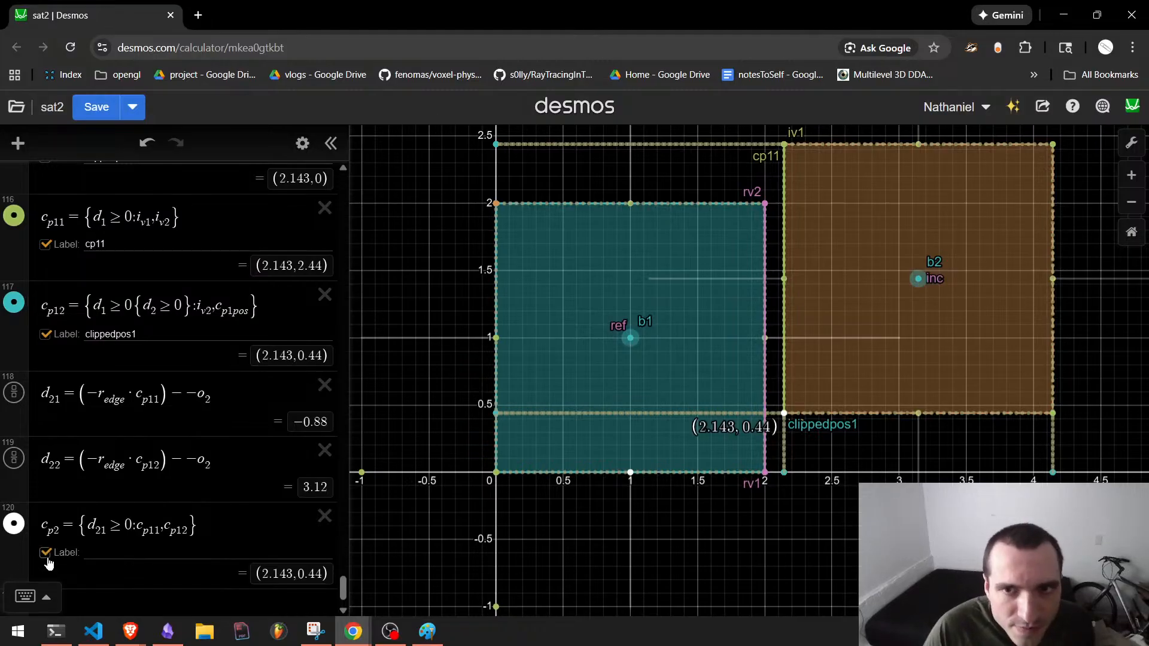
scroll(799, 360, down, 2)
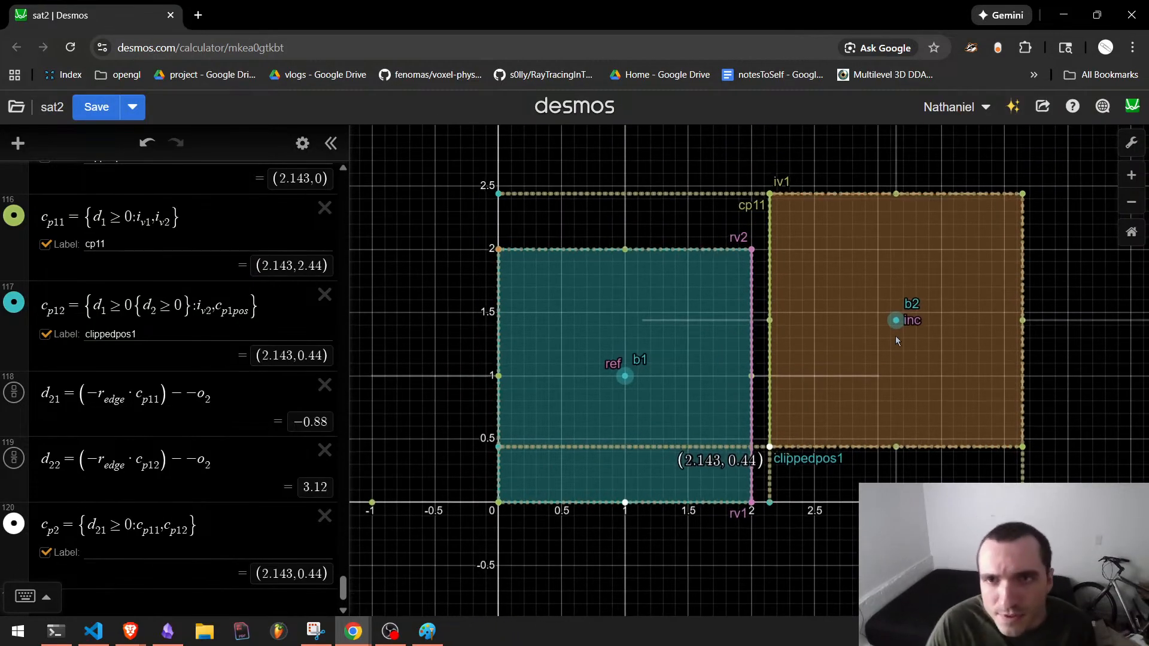
drag(896, 328, 901, 356)
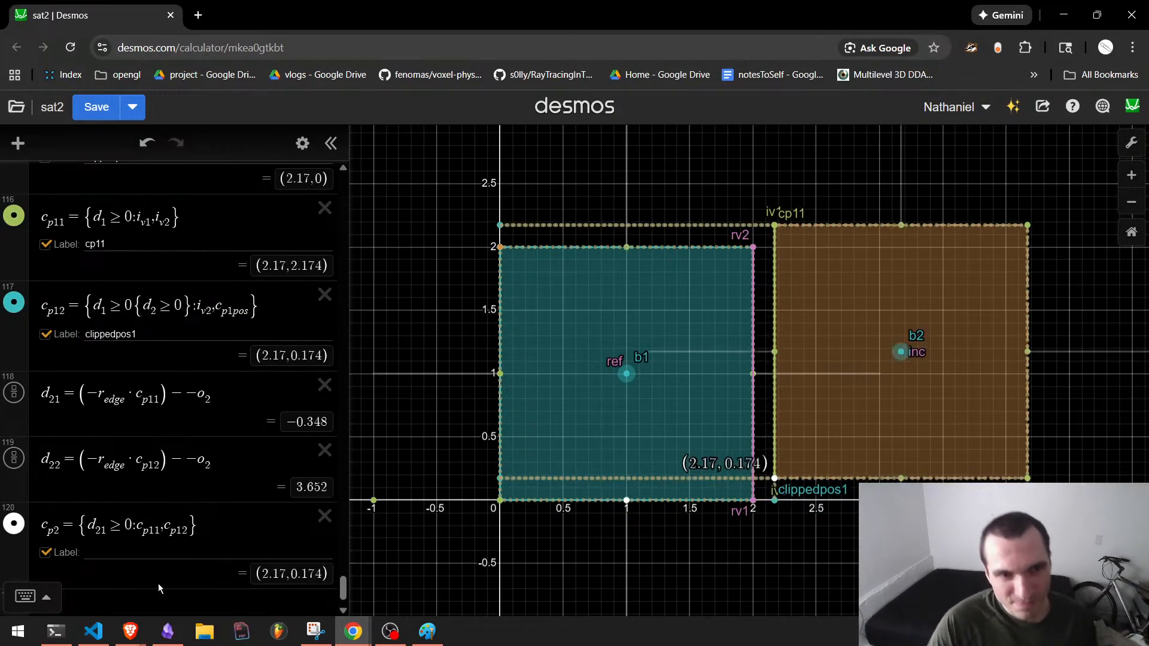
Replace the fallback value c_p12 in the c_p2 piecewise with i_v1, and lower box b2 slightly.
click(171, 527)
text(d)
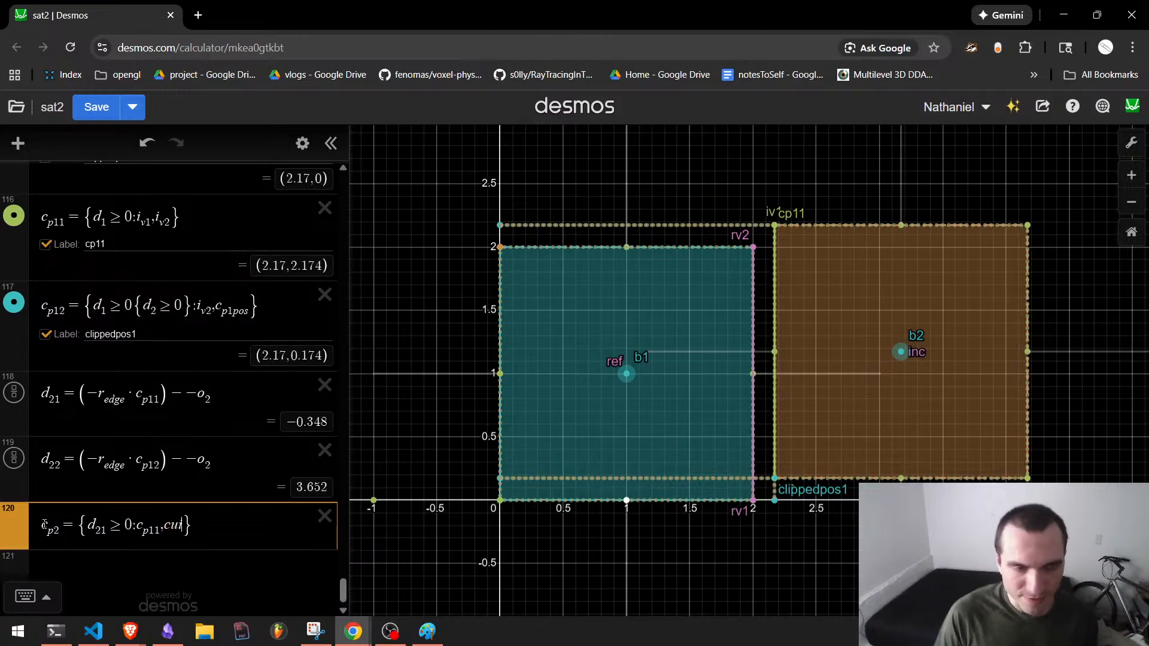
key(BackSpace)
text(i_v2)
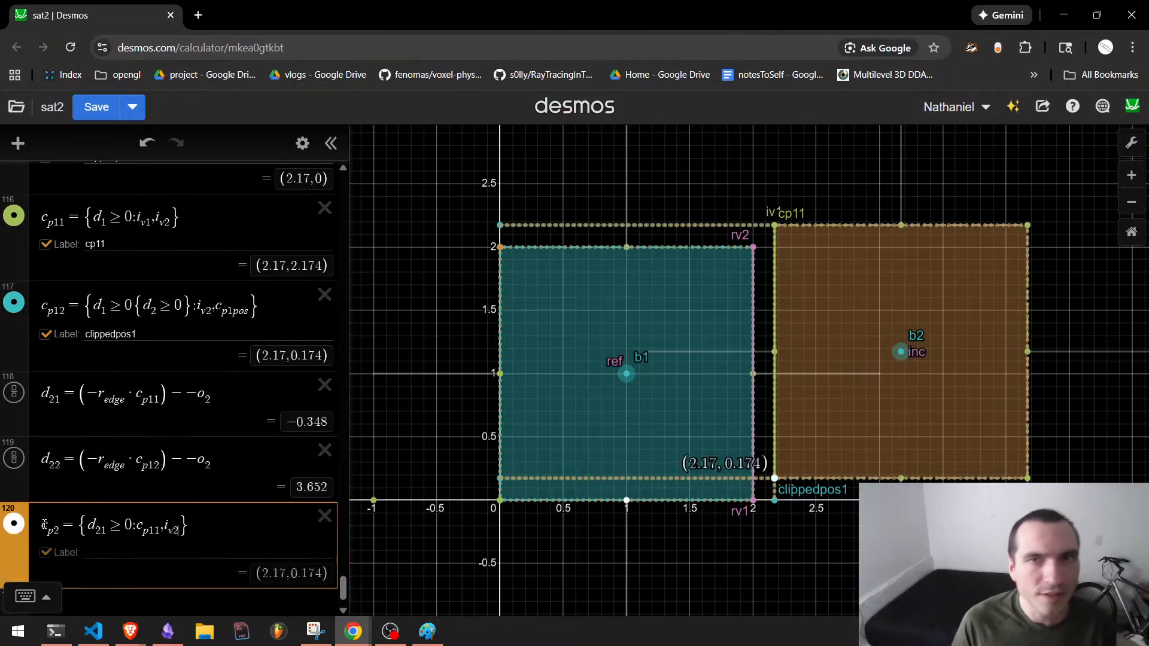
key(BackSpace)
text(1)
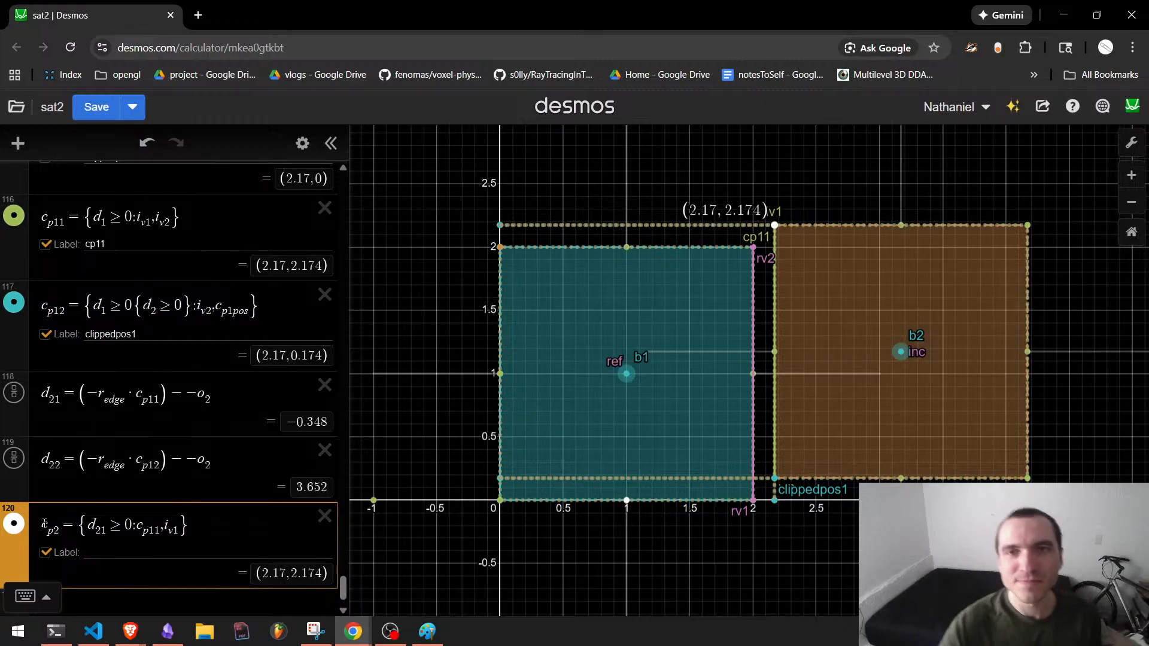
drag(900, 352, 900, 359)
Switch to the sat2test graph, widen its expression list and examine its second-clip definitions from c_p12 to c_p2pos.
click(131, 631)
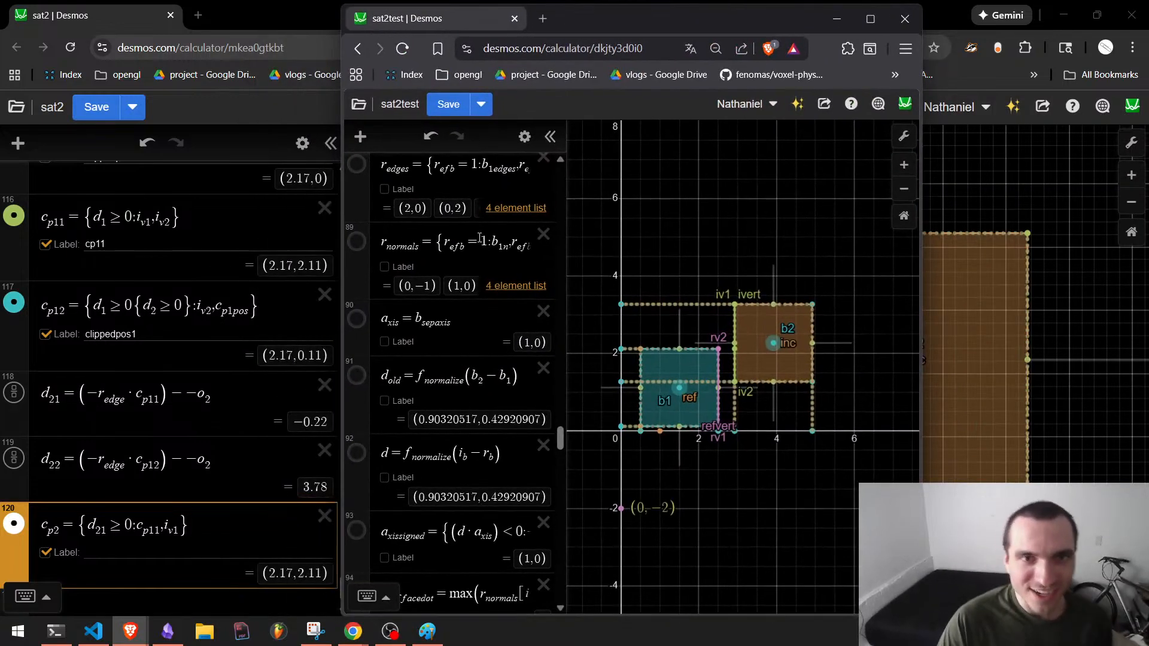
scroll(435, 450, down, 15)
scroll(435, 449, up, 8)
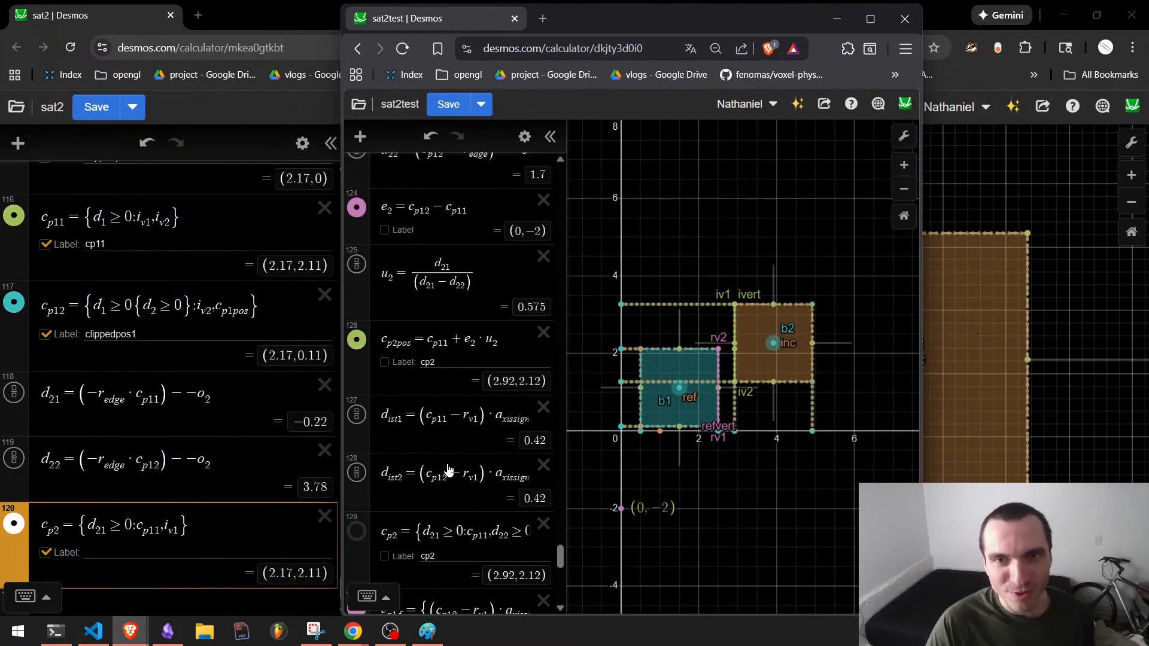
scroll(397, 507, down, 3)
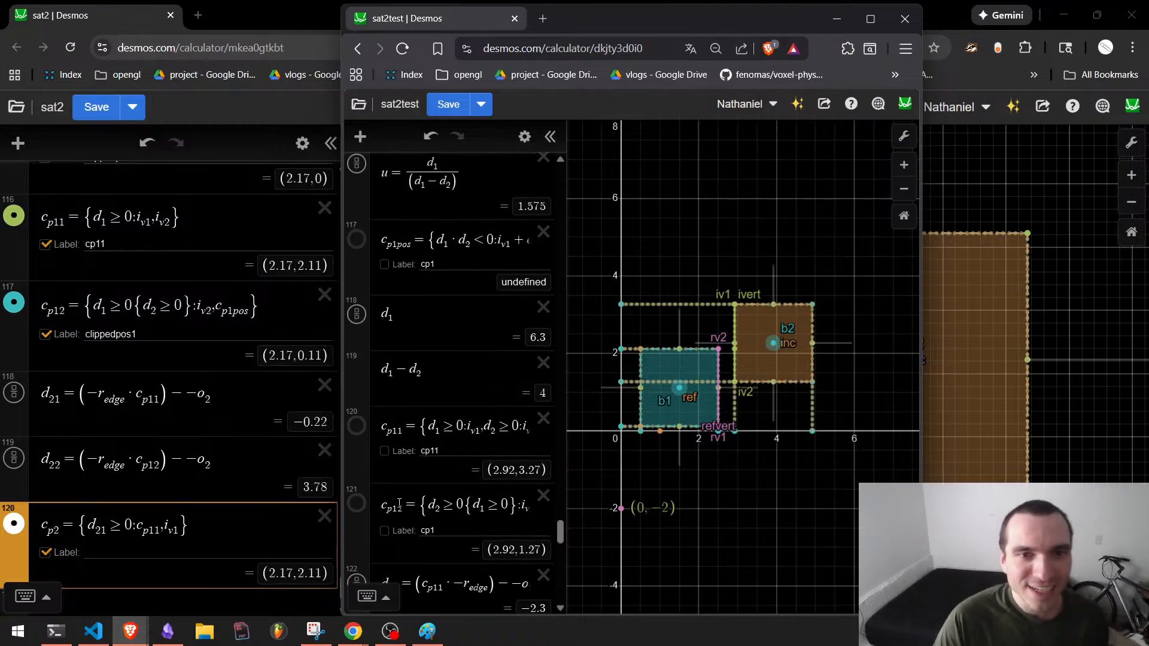
drag(566, 377, 717, 378)
scroll(559, 407, down, 5)
scroll(561, 397, up, 2)
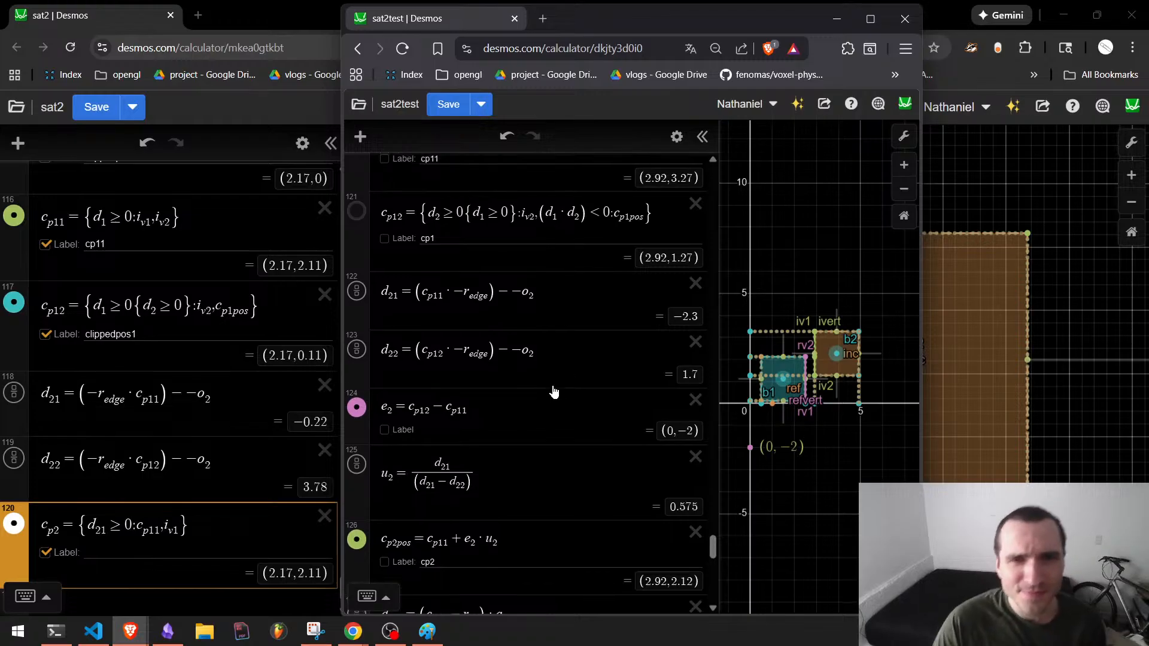
Examine the sat2test definitions from d_21 through c_p2pos and c_p2 to the final contact points c_p1f and c_p2f.
scroll(560, 410, down, 2)
scroll(517, 418, down, 5)
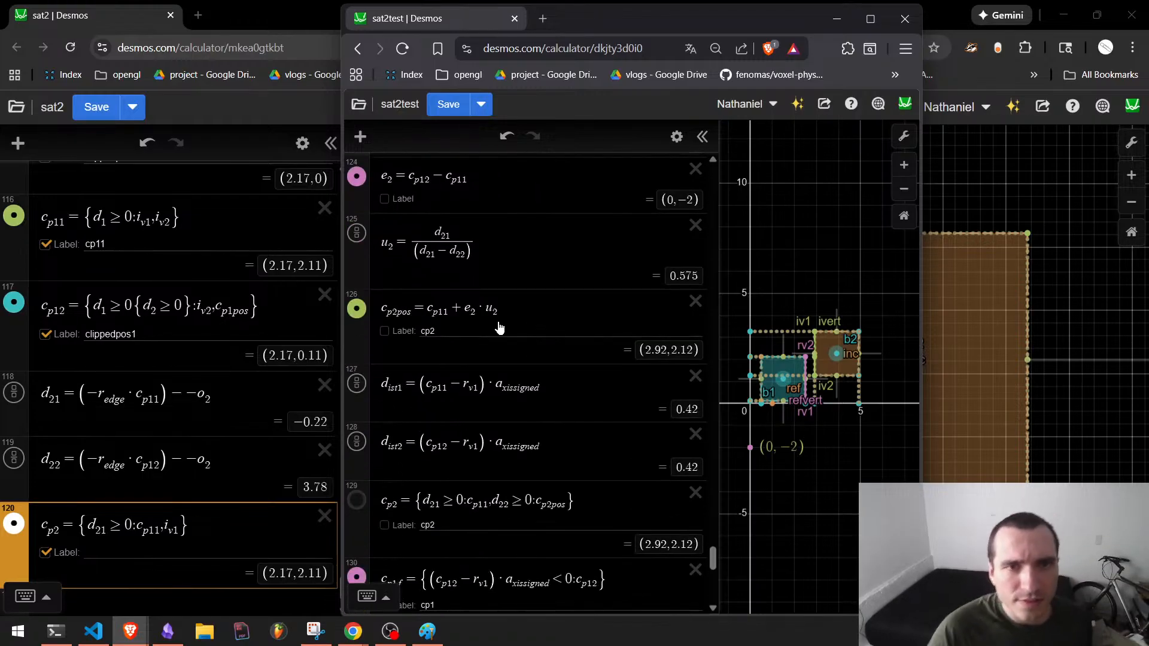
scroll(526, 317, up, 1)
scroll(533, 329, down, 2)
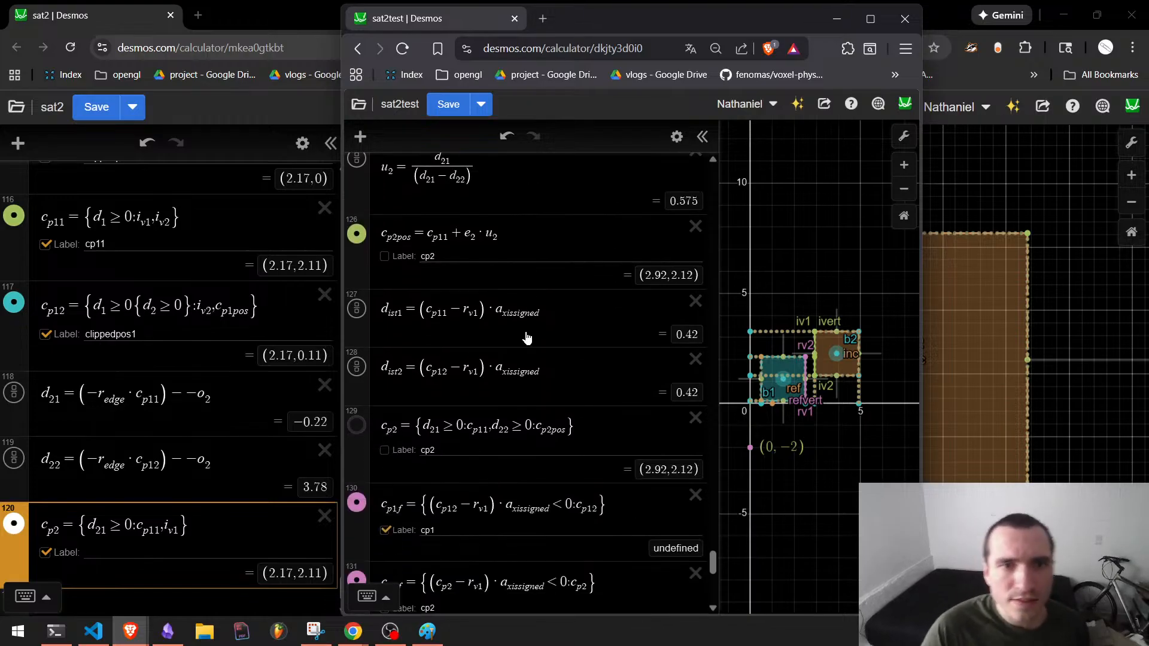
scroll(586, 559, down, 1)
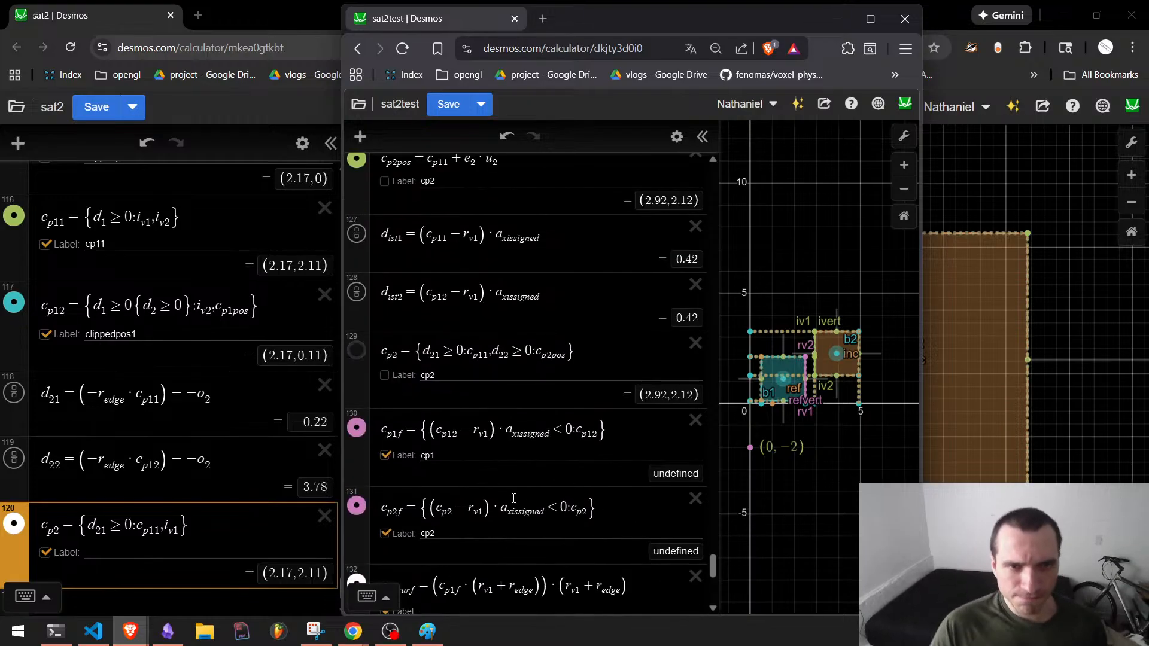
scroll(515, 482, up, 3)
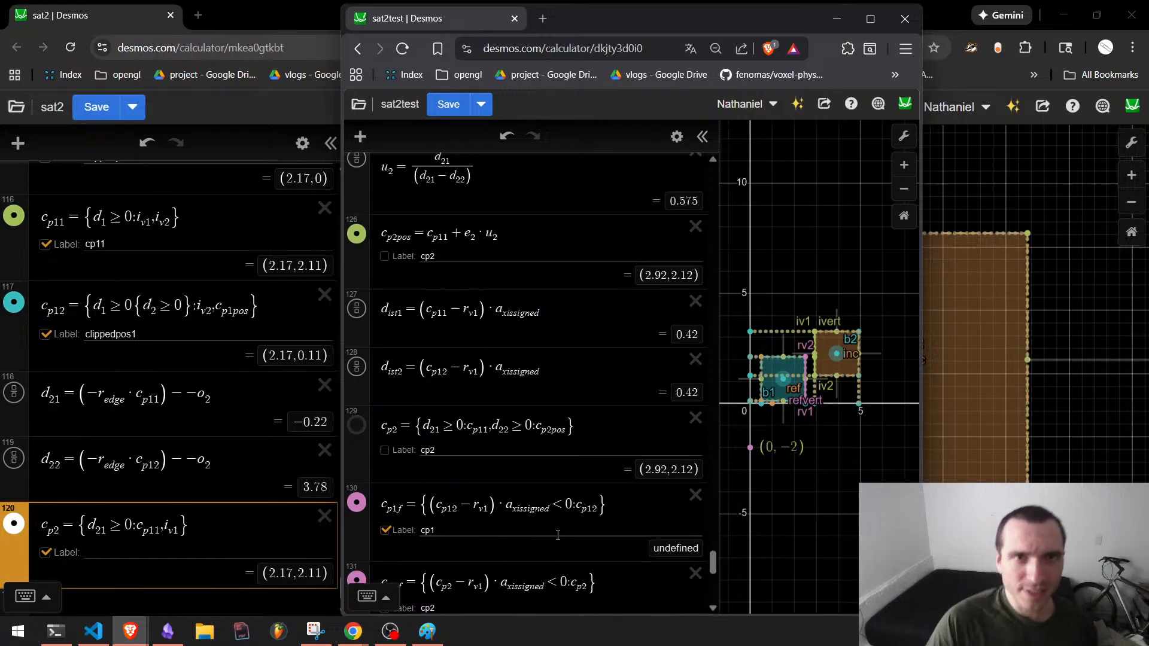
scroll(547, 511, down, 1)
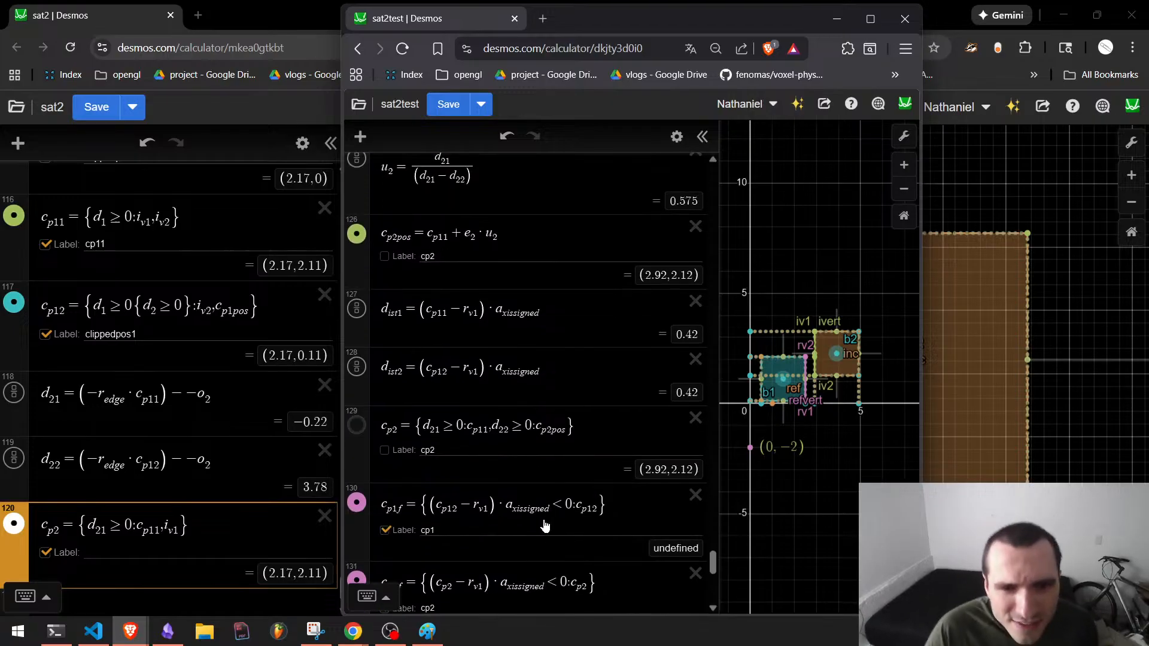
scroll(571, 527, down, 1)
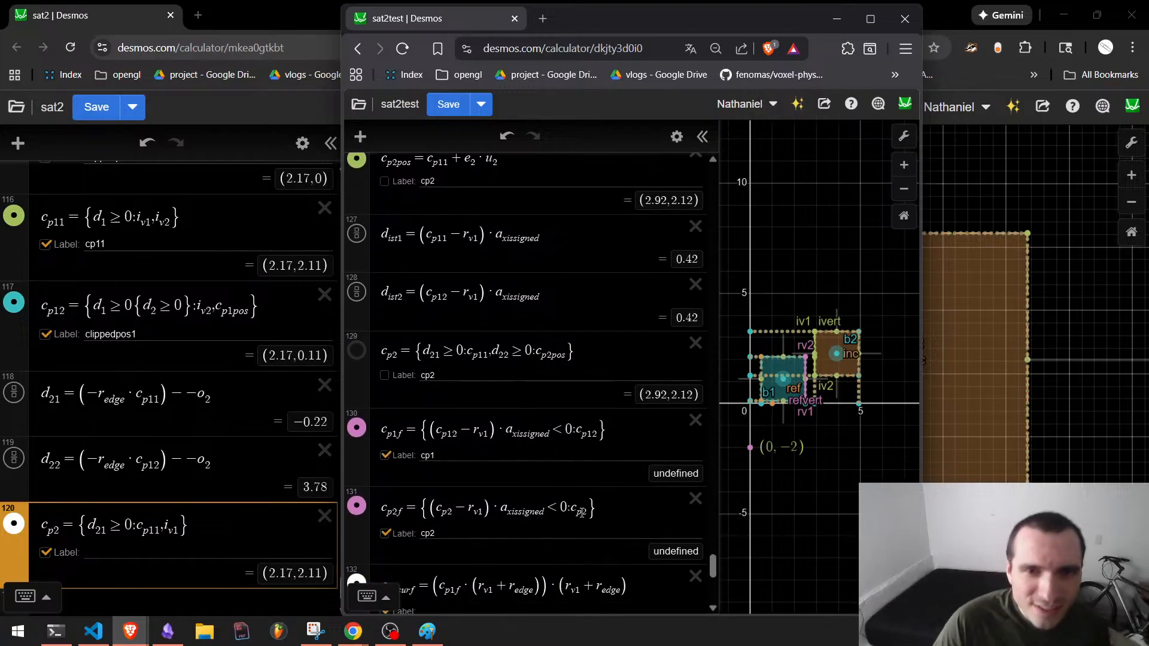
Review the sat2test clipping chain again, from the incident edge and first-clip definitions through u_2, c_p2pos and c_p2.
scroll(605, 510, up, 8)
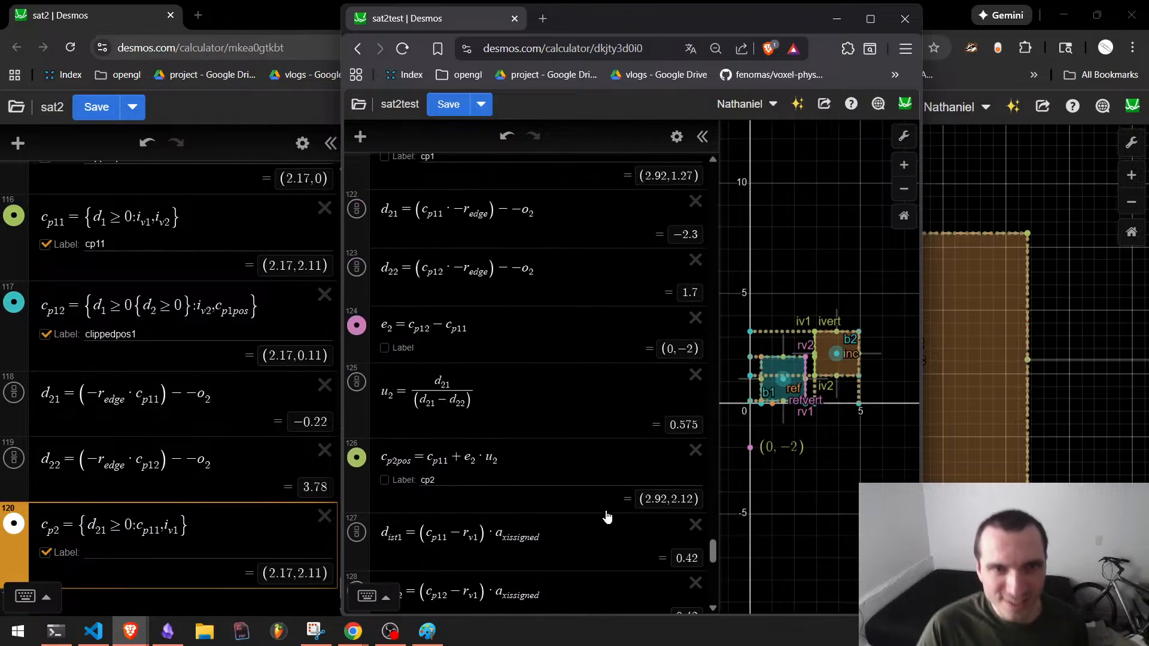
scroll(589, 506, up, 9)
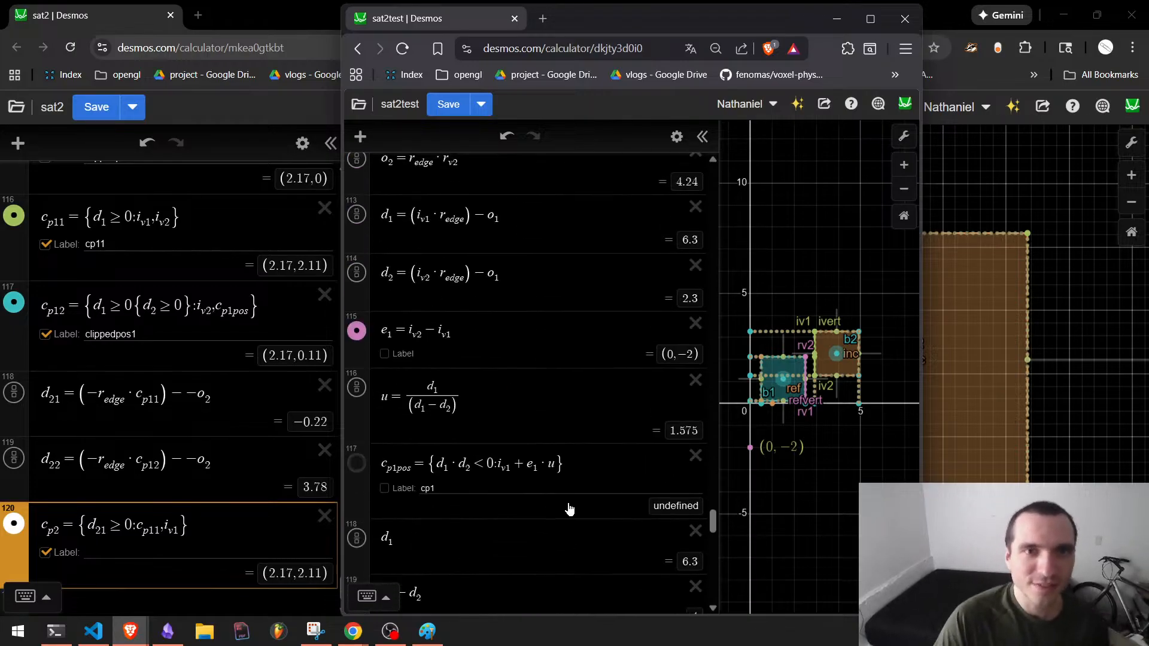
scroll(524, 500, up, 5)
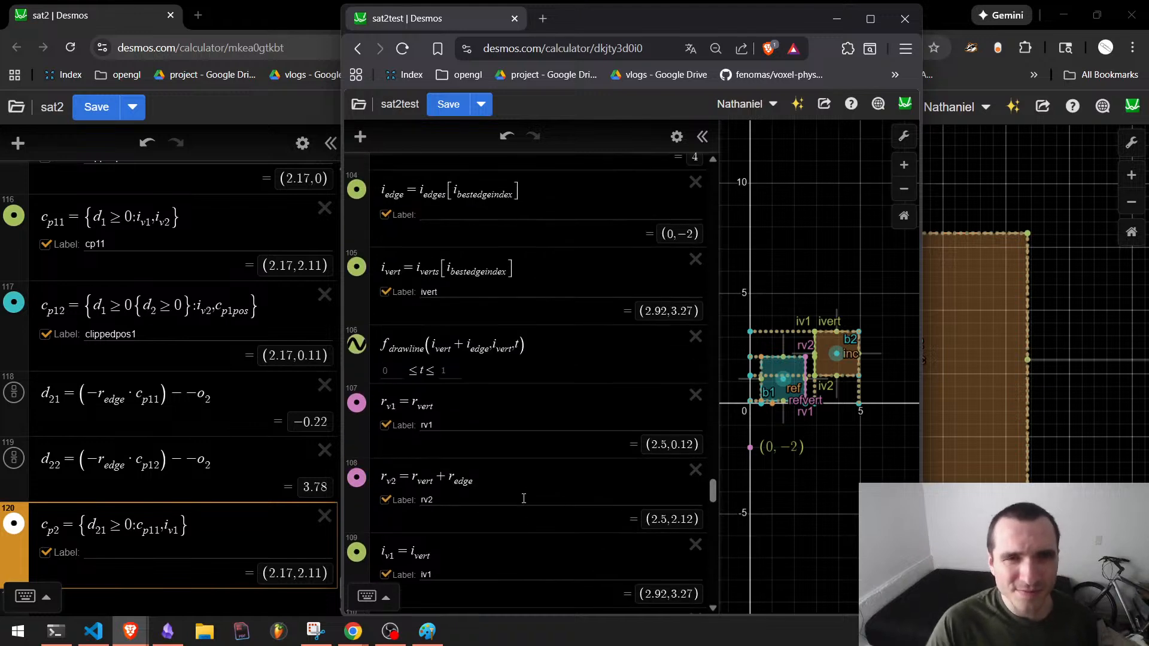
scroll(526, 496, down, 6)
scroll(521, 527, down, 6)
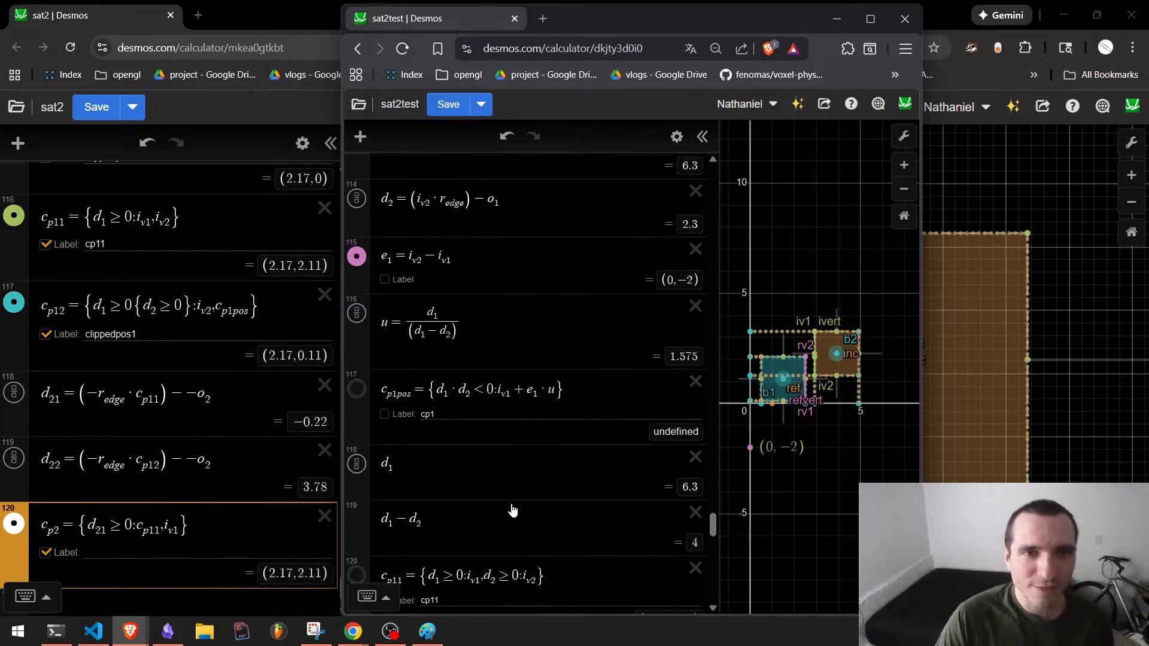
scroll(483, 509, down, 5)
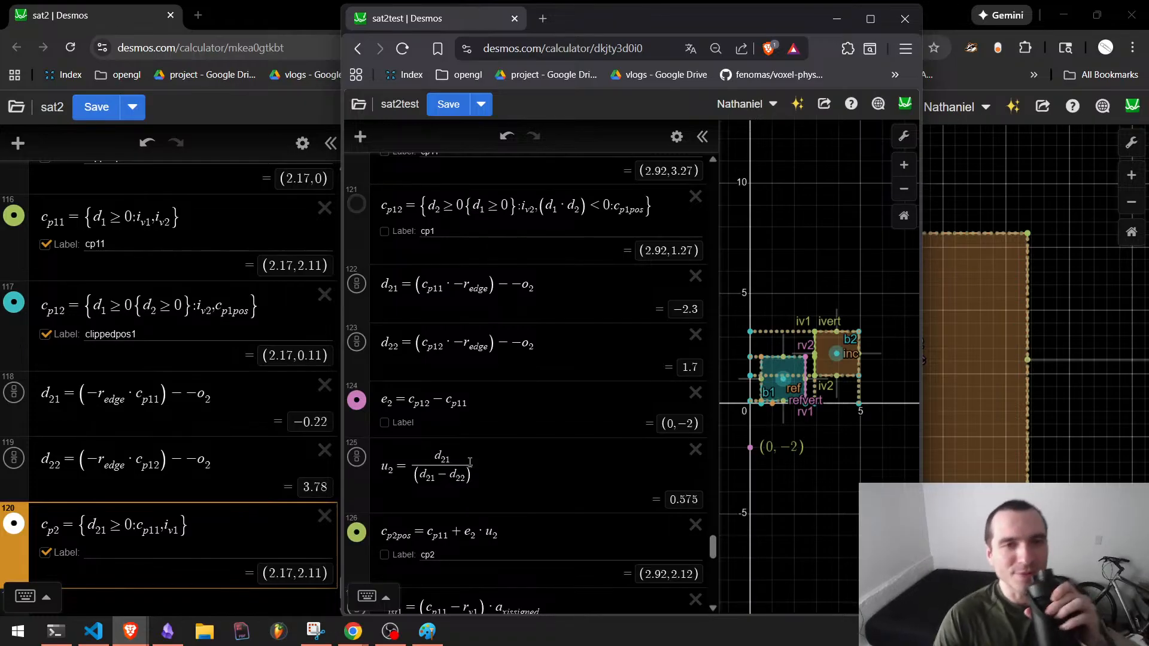
scroll(473, 482, down, 5)
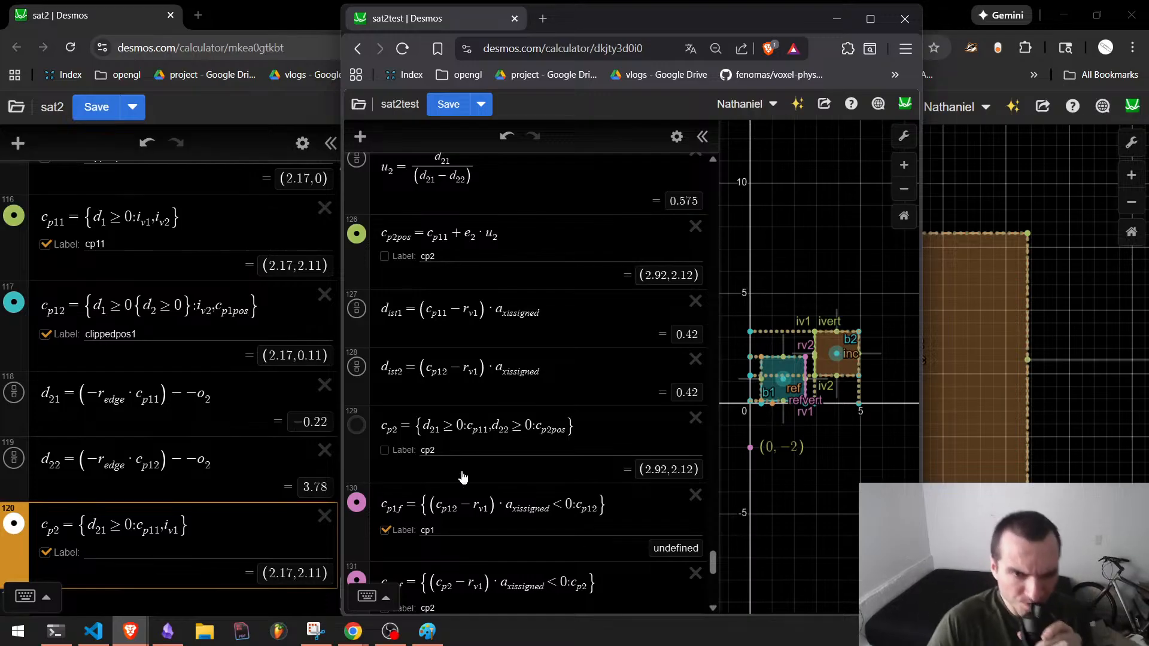
scroll(503, 464, up, 1)
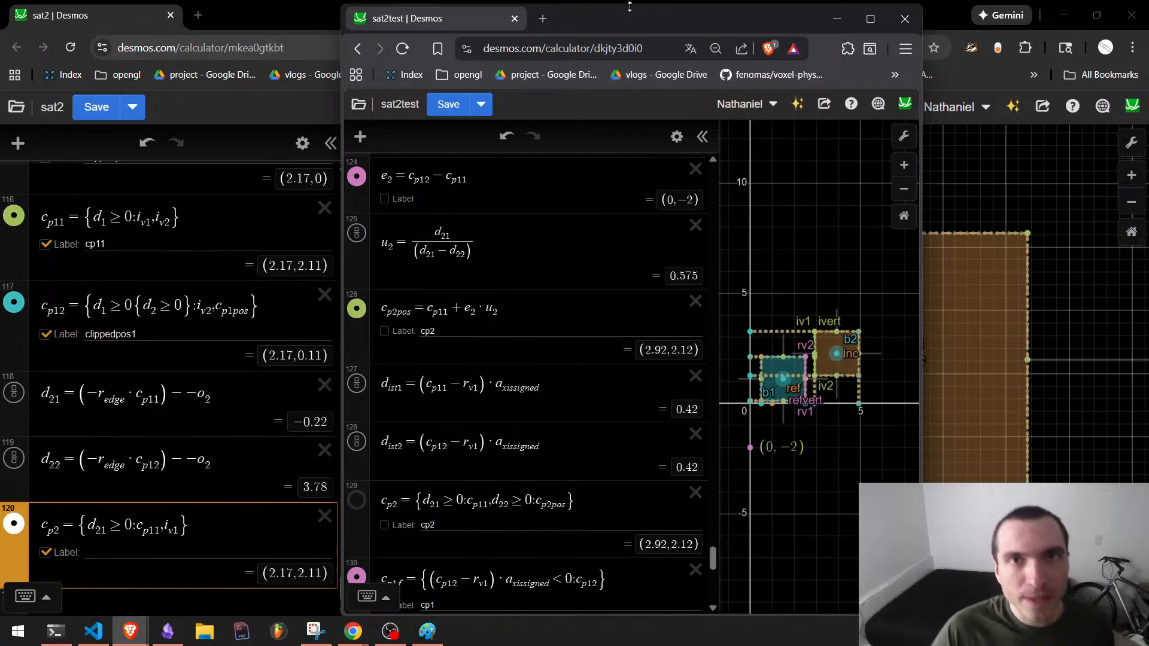
Return to the sat2 graph and define u_2 = d_21/(d_21 − d_22) in a new expression between d_22 and c_p2.
drag(628, 22, 622, 0)
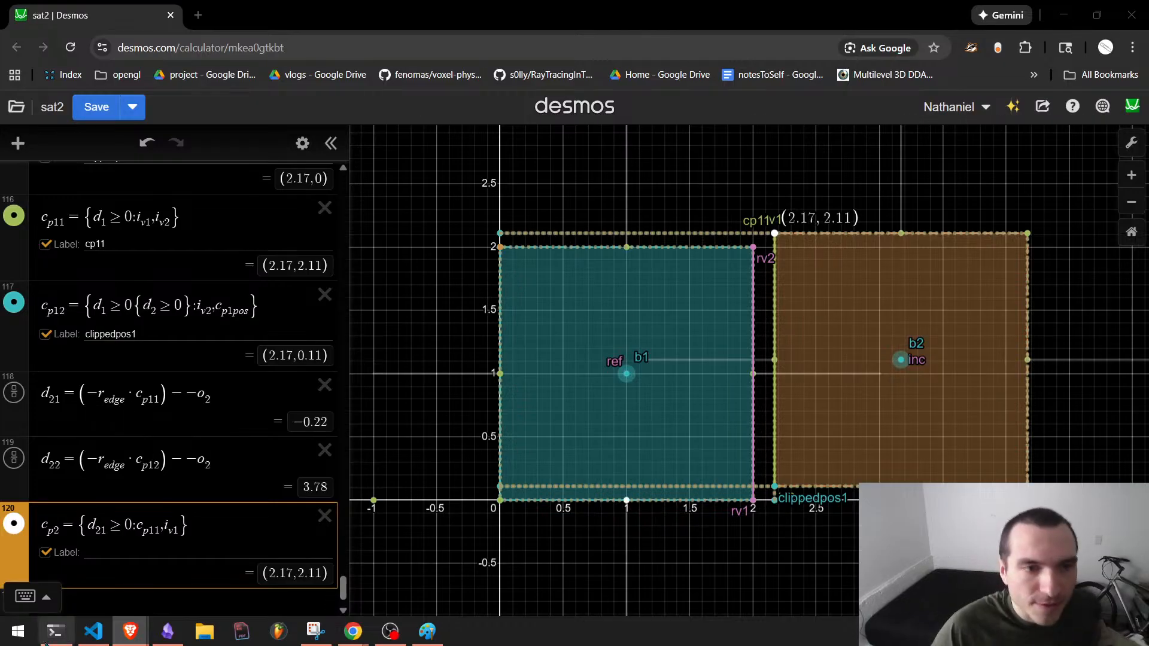
click(165, 525)
click(127, 523)
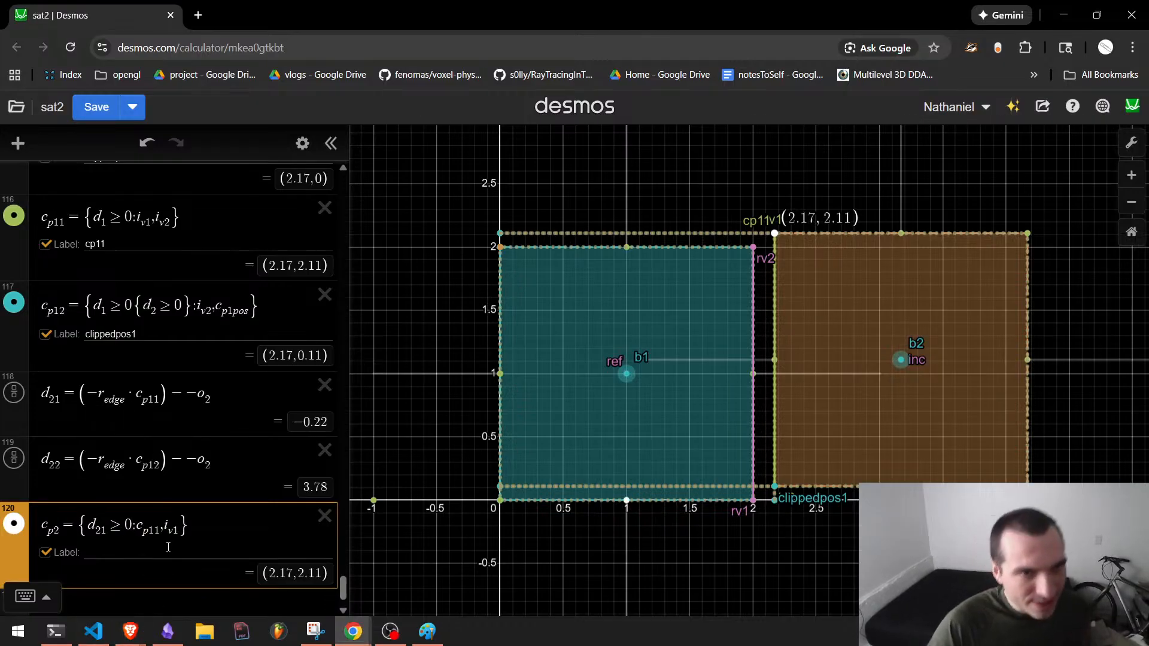
click(181, 526)
scroll(212, 382, down, 1)
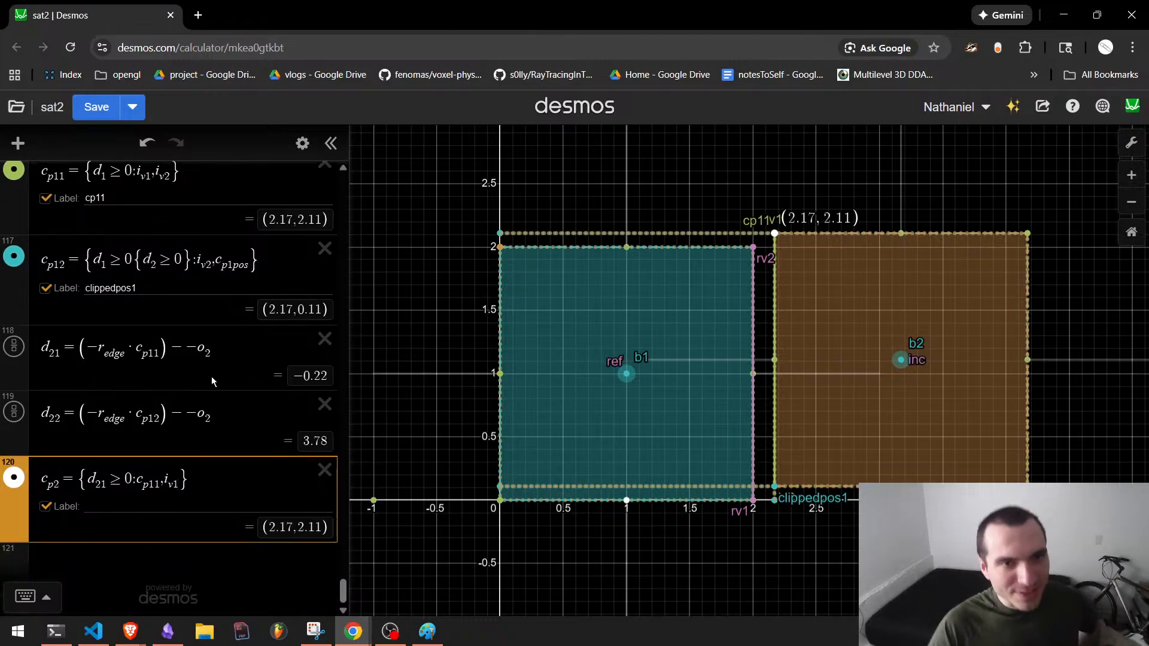
click(220, 421)
key(Return)
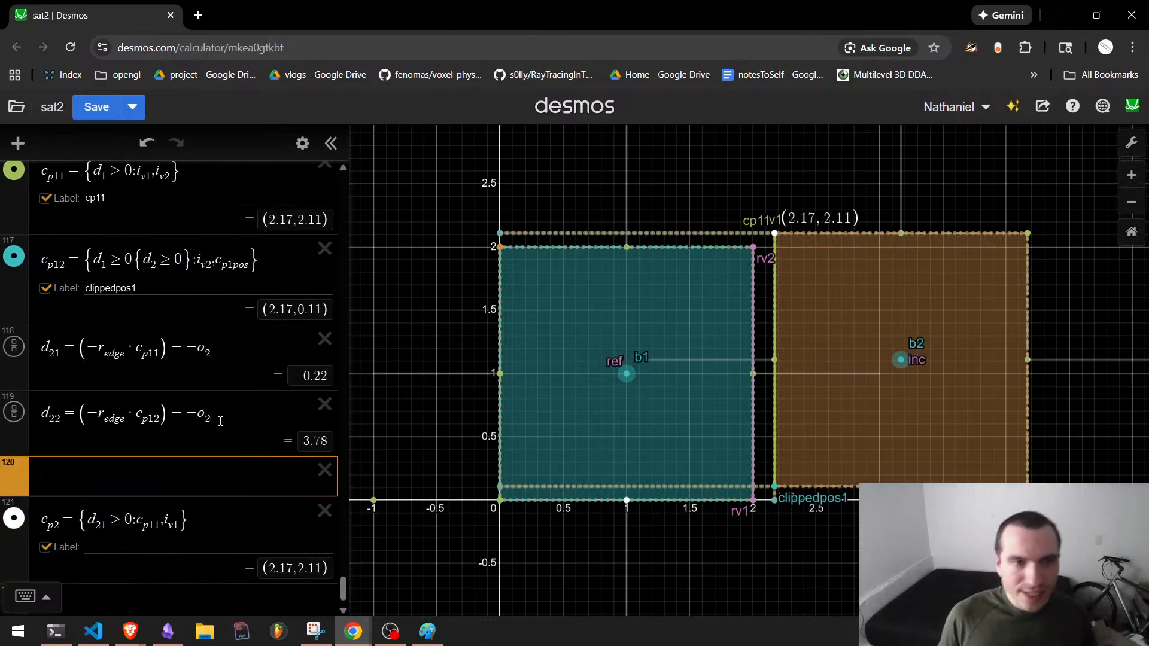
text(u_2)
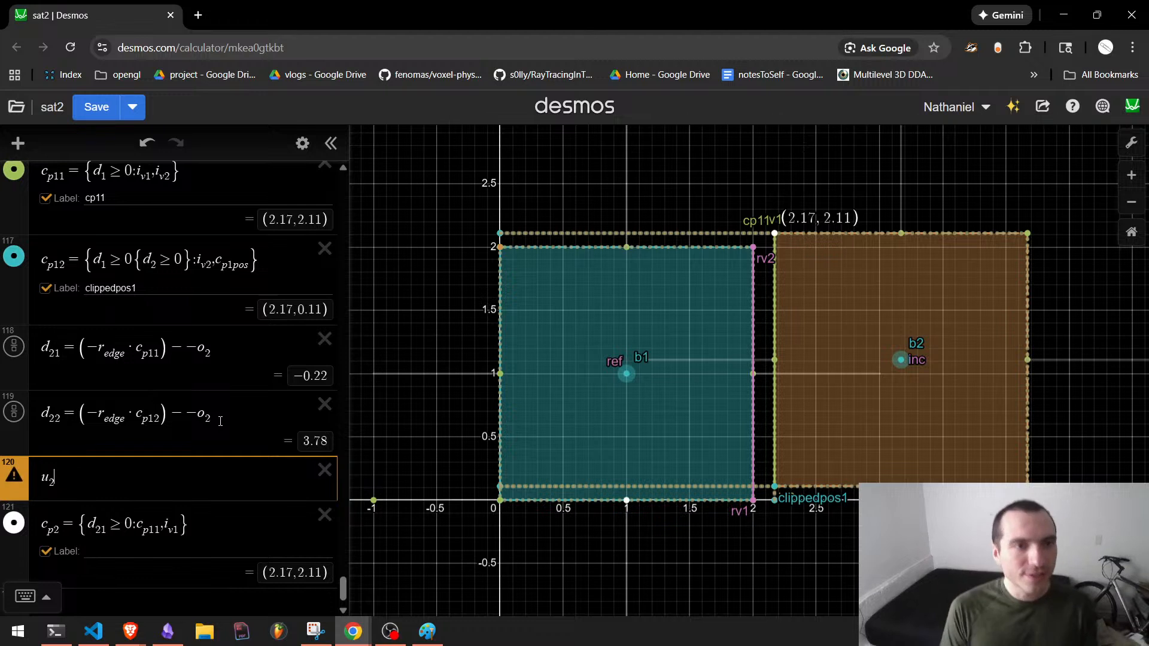
text(=d_21)
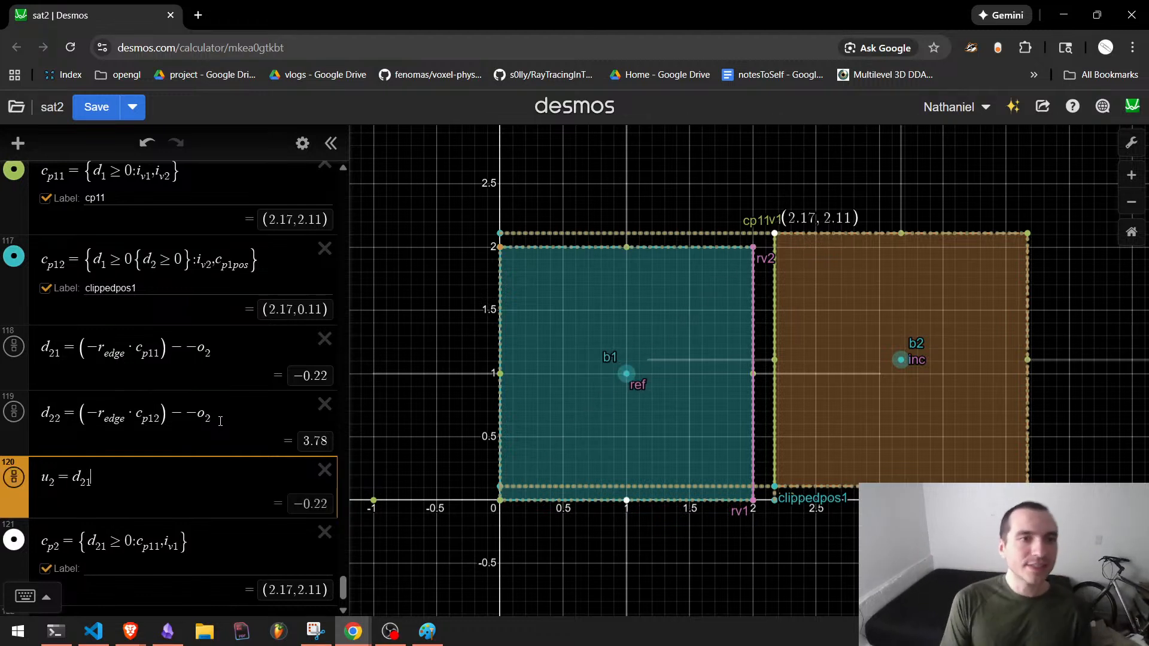
text(/(d_21-)
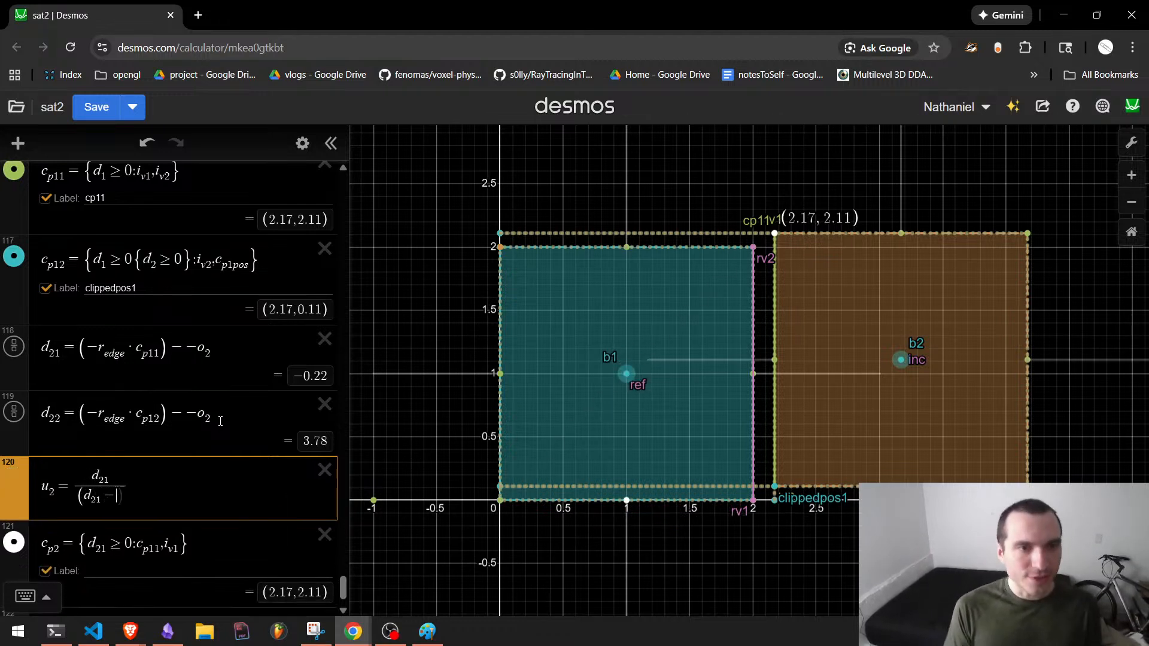
text(d_22))
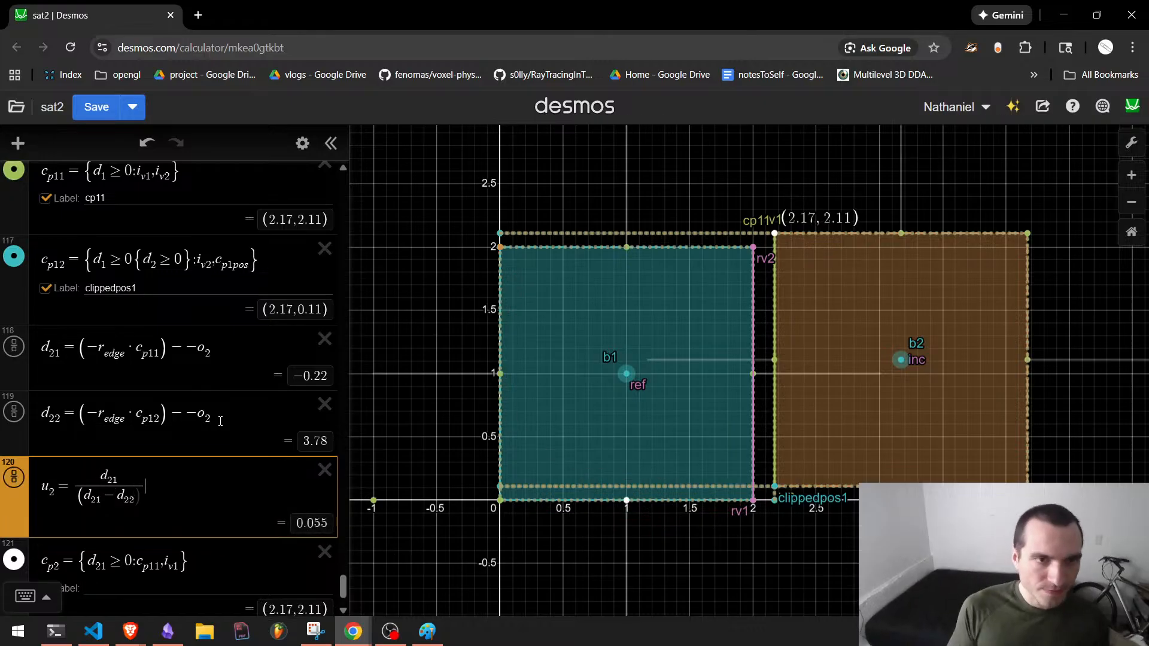
Define the clipped point c_p2pos = i_v1 + i_edge · u_2 in a new expression below u_2.
key(Return)
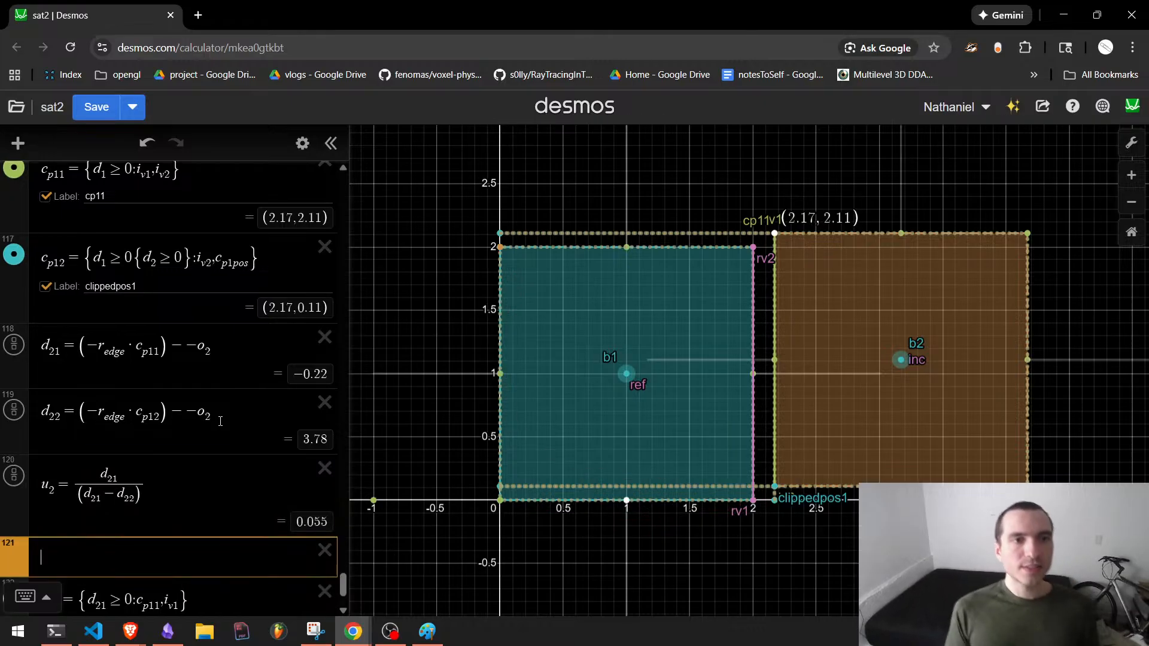
text(c_p2pos)
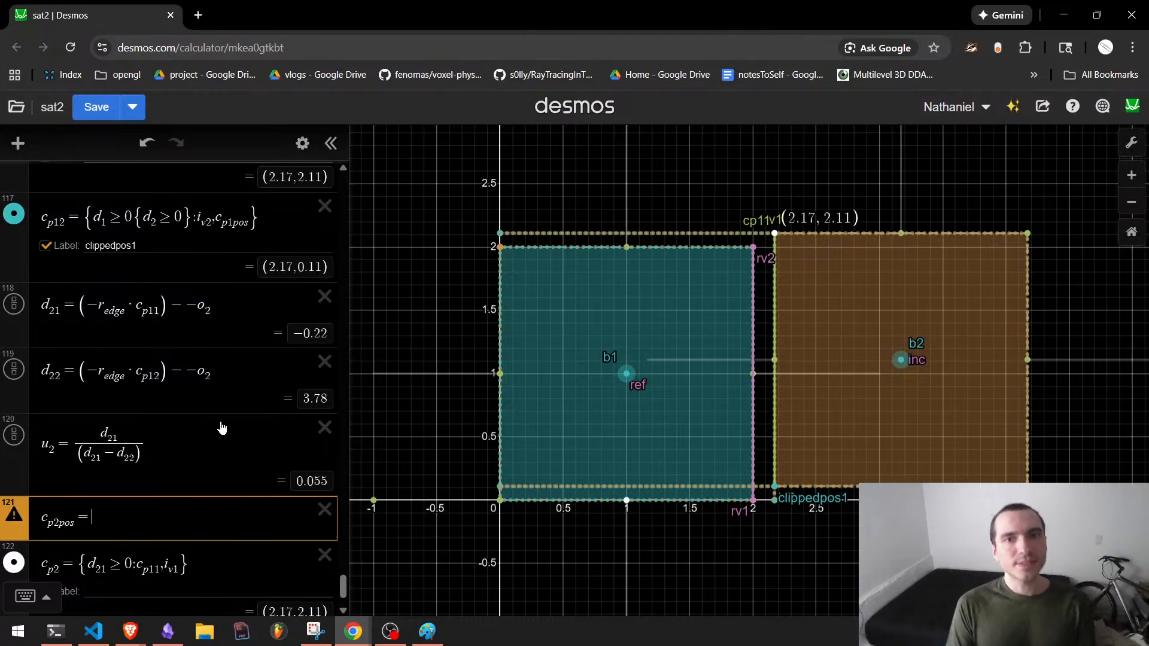
text(=i)
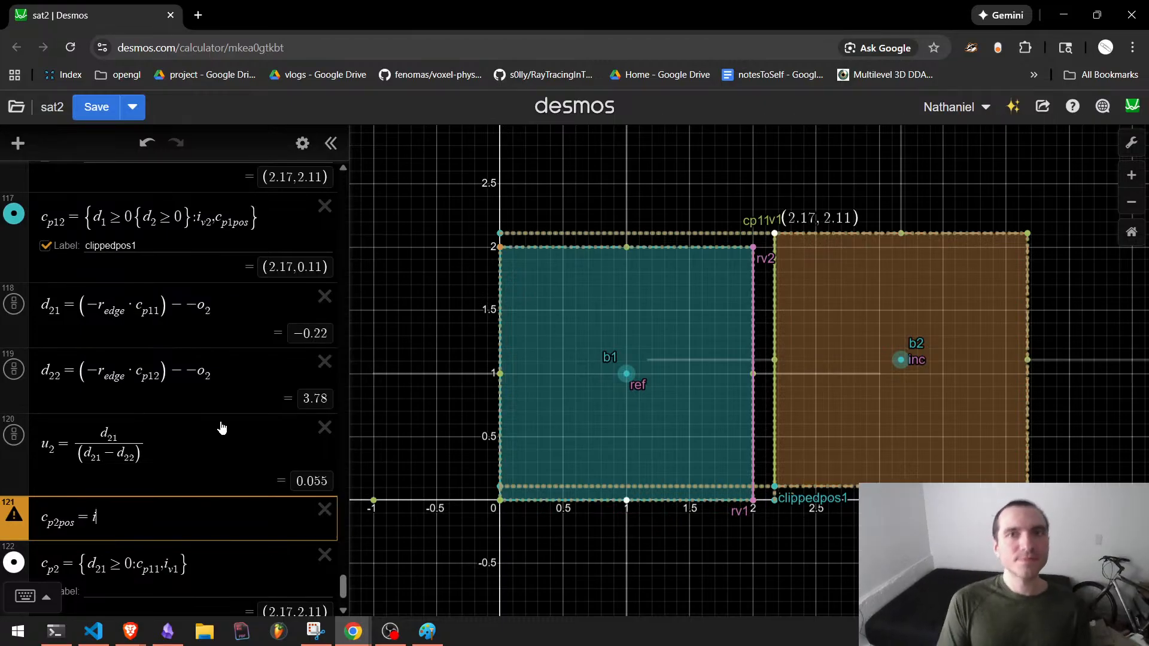
text(_{v1)
text(+i_edge)
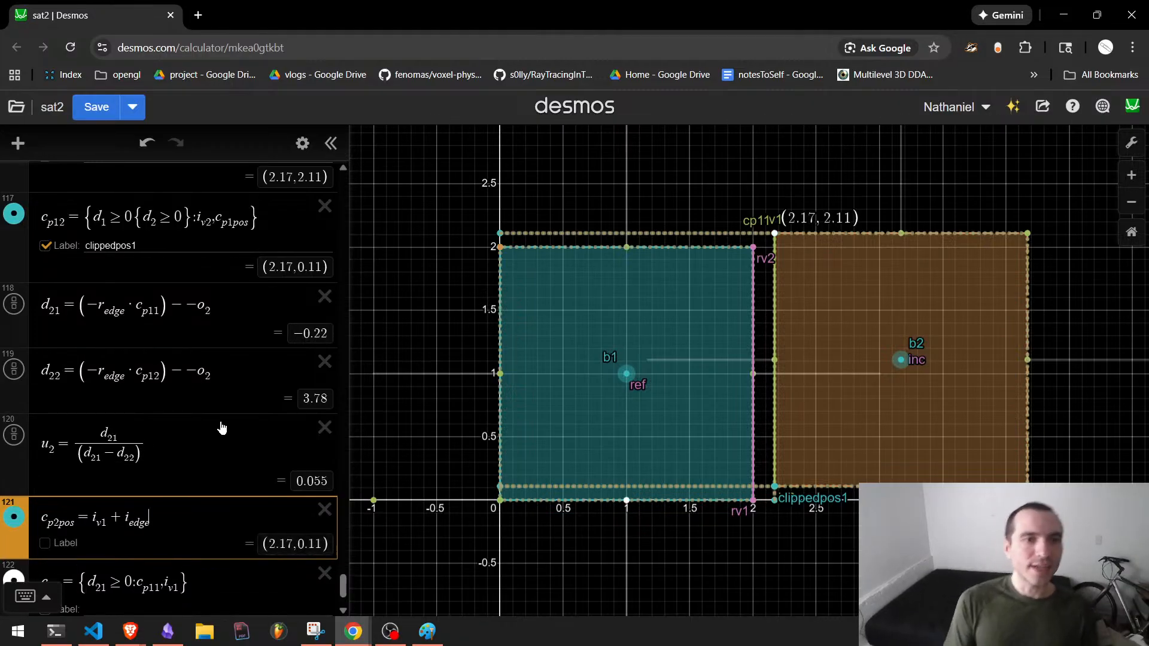
text(*u)
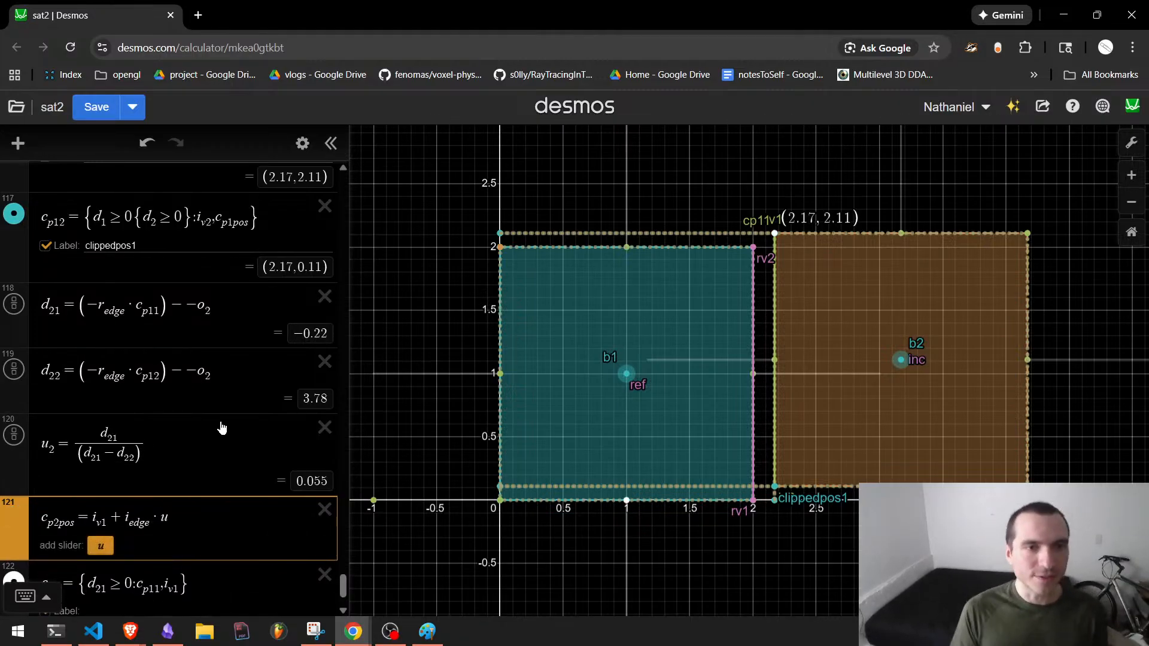
text(_2)
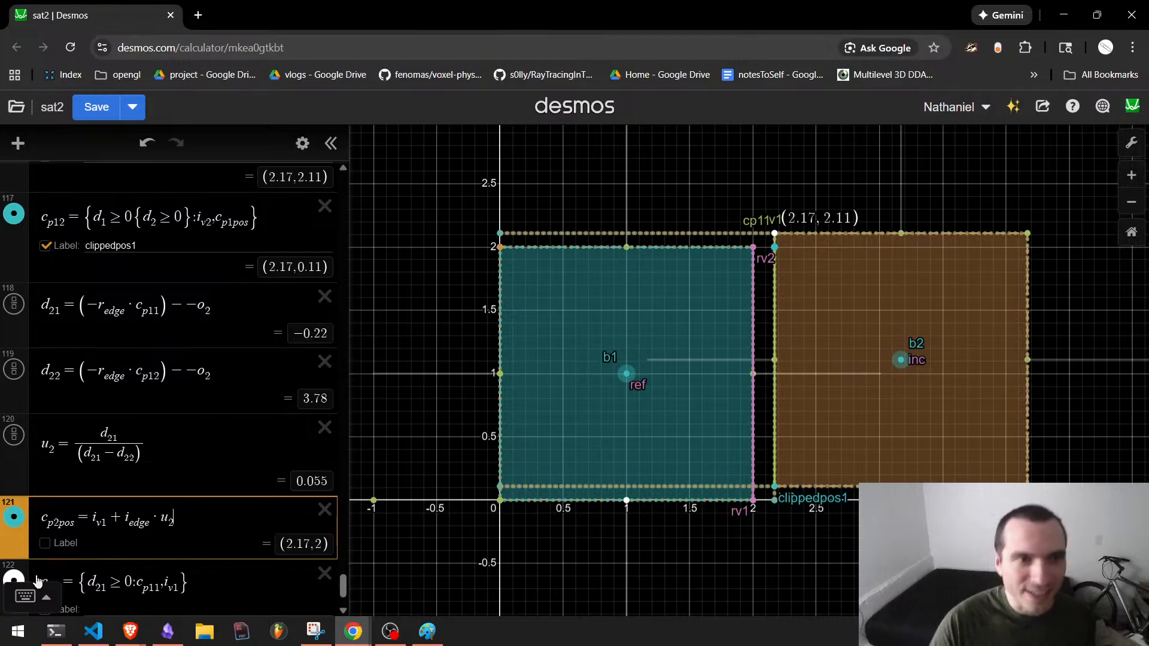
Show a label on the c_p2pos point with the text clippedpos2.
click(46, 546)
text(cp2)
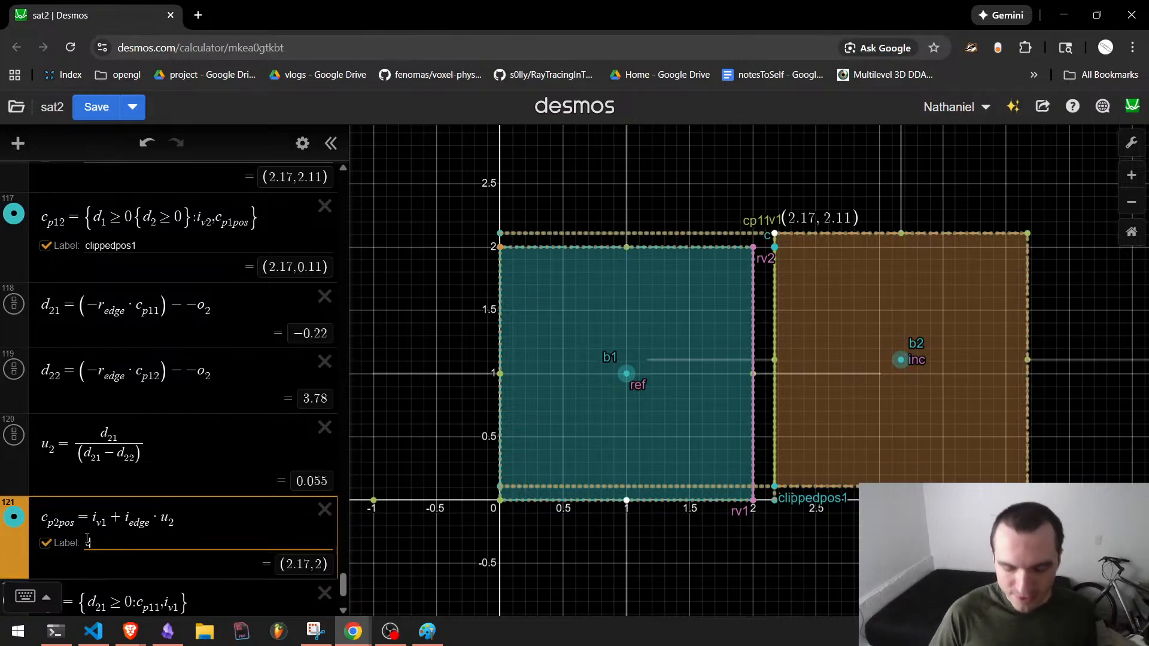
key(BackSpace)
key(BackSpace)
text(li)
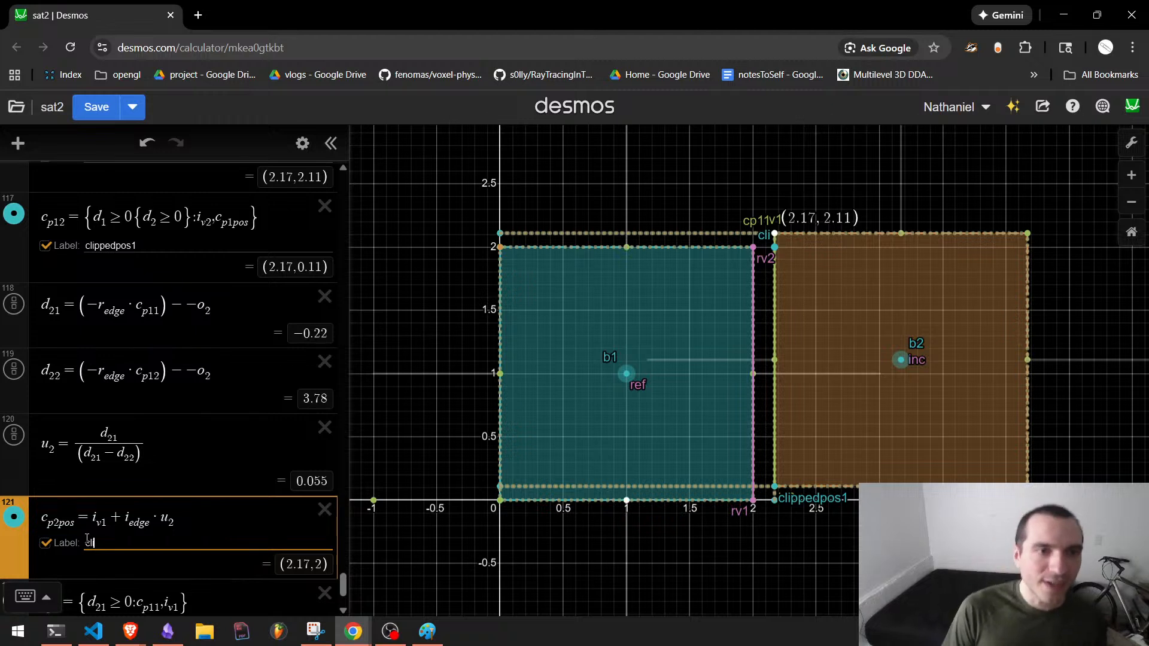
text(ppedpos2)
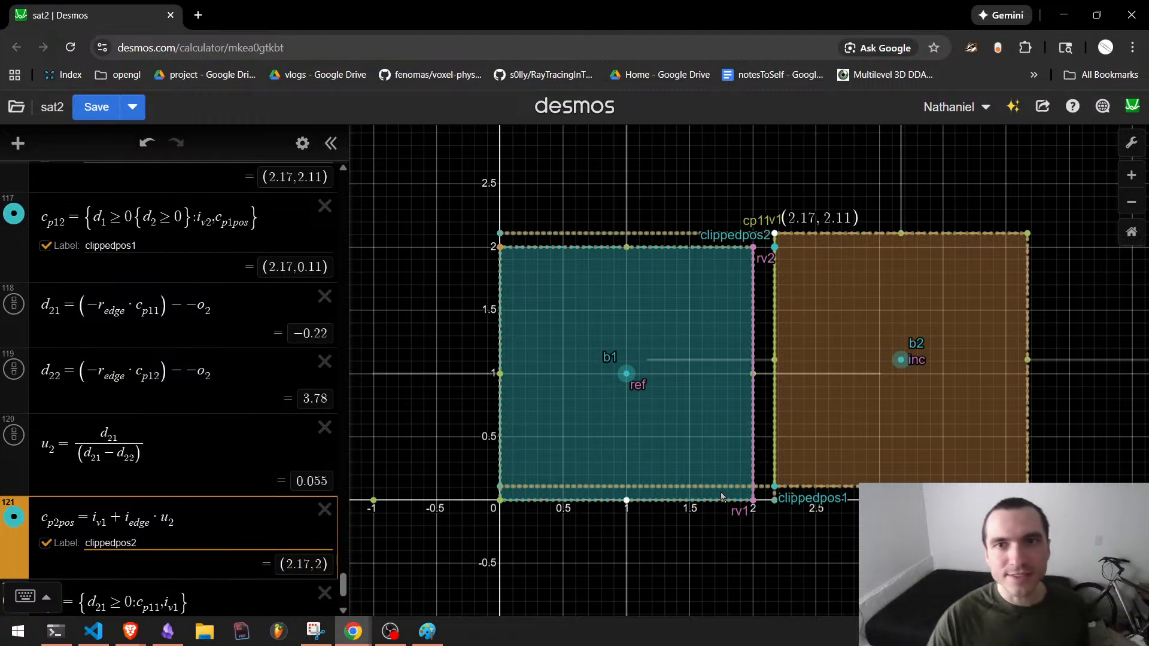
Replace the fallback value i_v1 in the c_p2 piecewise with c_p2pos, and hide the label of the c_p2pos point.
scroll(56, 482, down, 2)
click(168, 486)
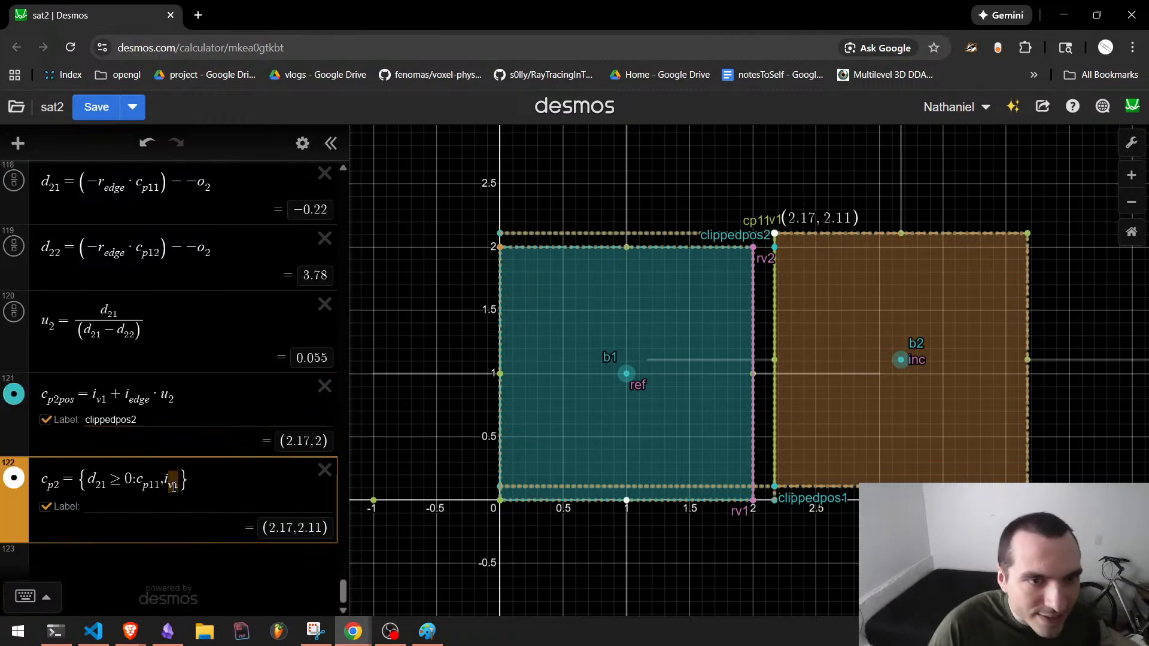
key(BackSpace)
key(BackSpace)
key(BackSpace)
key(BackSpace)
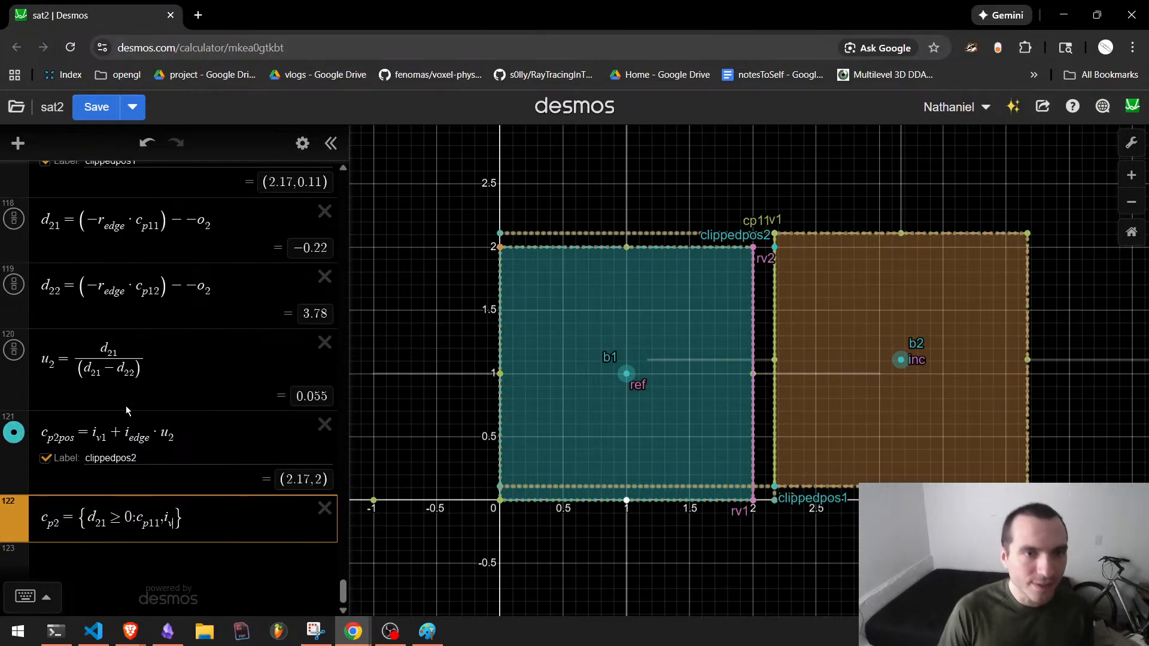
text(d)
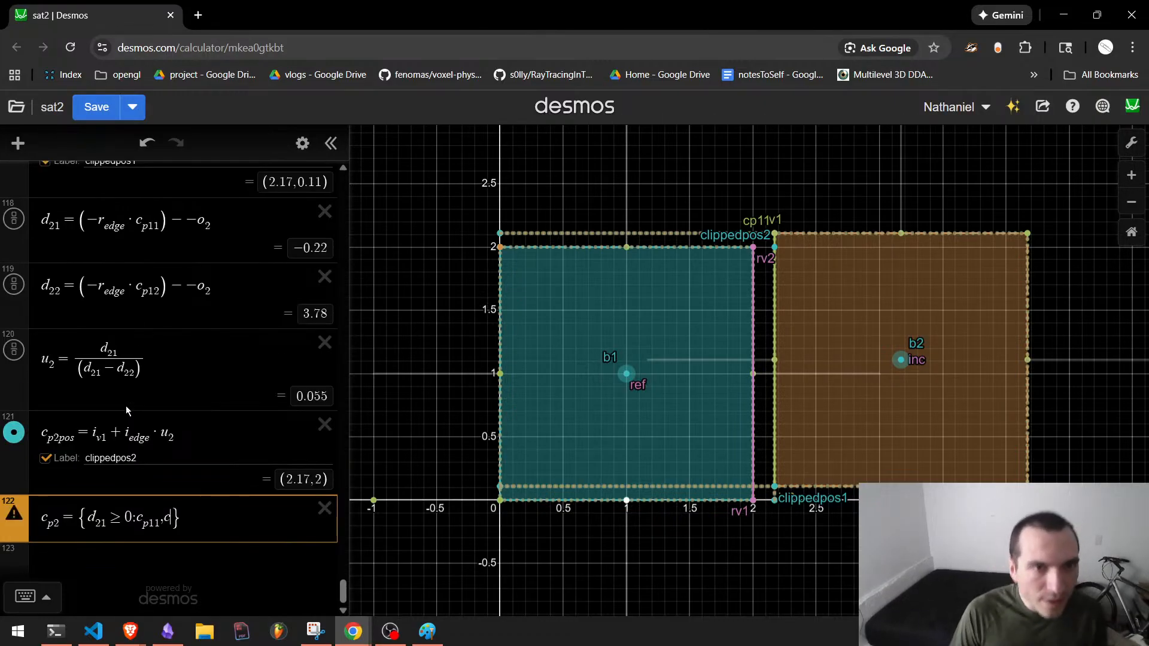
text(_p2pos)
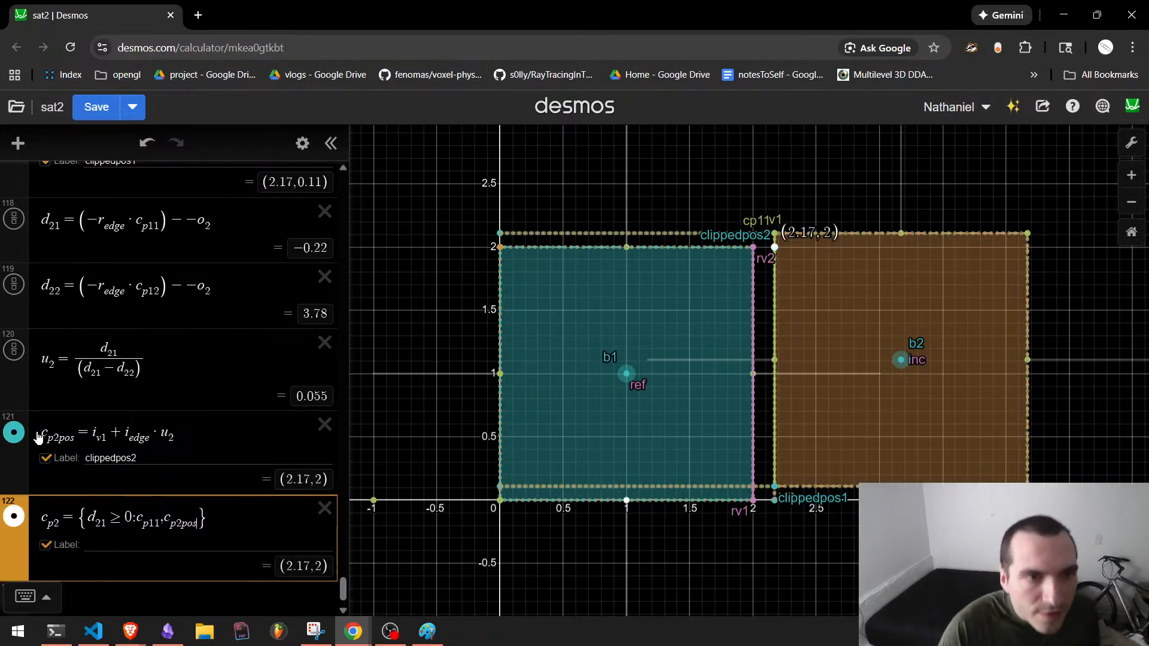
click(45, 457)
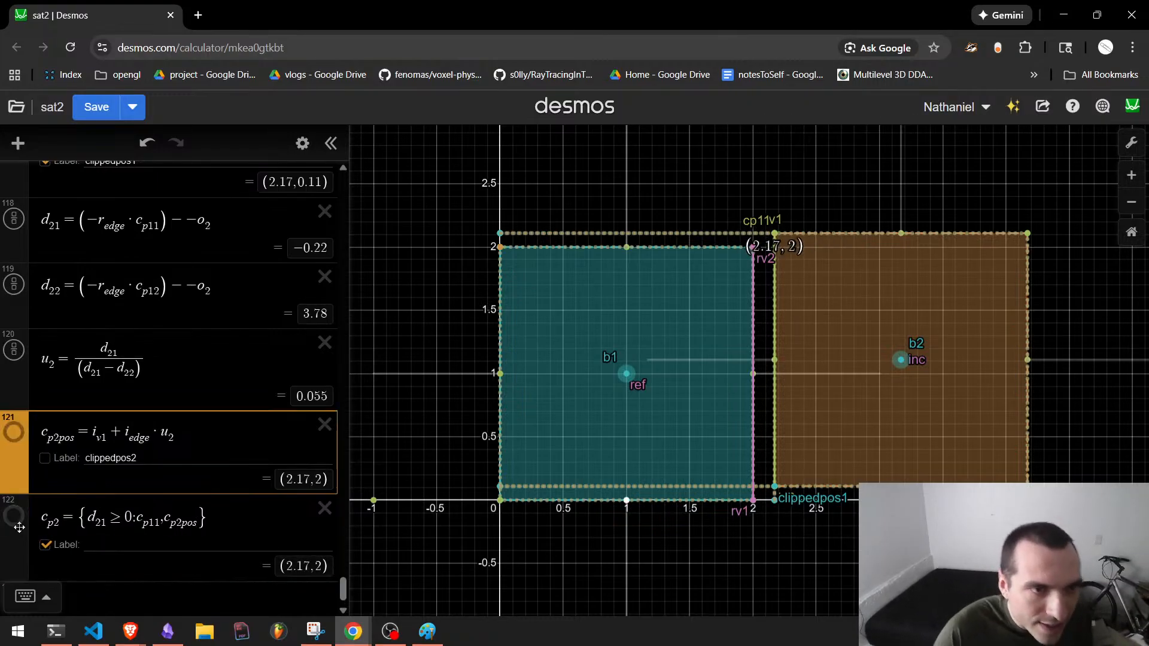
Show the c_p2 point with its label and set the label text to clippedpos2.
click(44, 545)
click(42, 542)
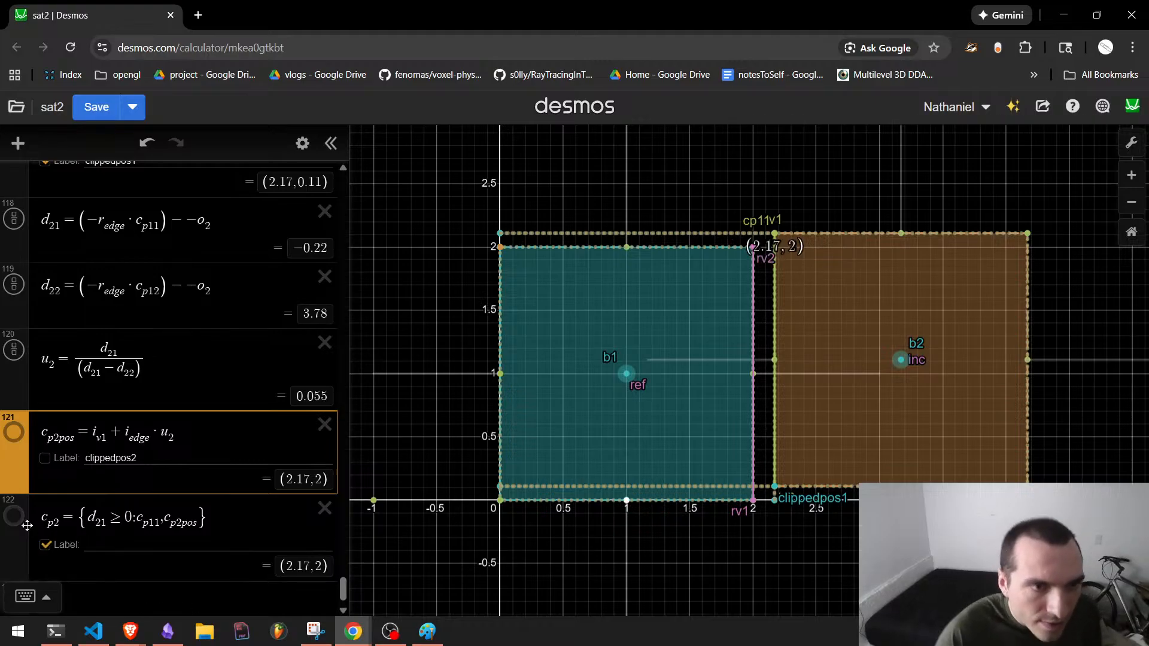
text(clippedpos2)
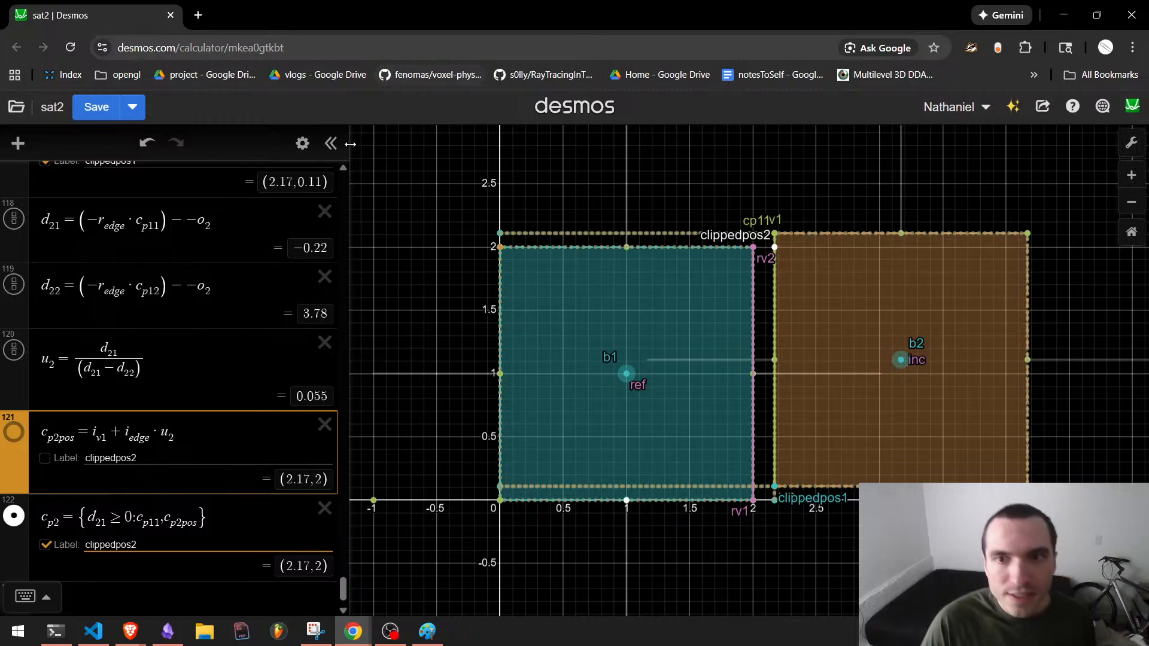
Recolour the c_p2 and c_p12 points green to match the other incident edge points.
click(302, 142)
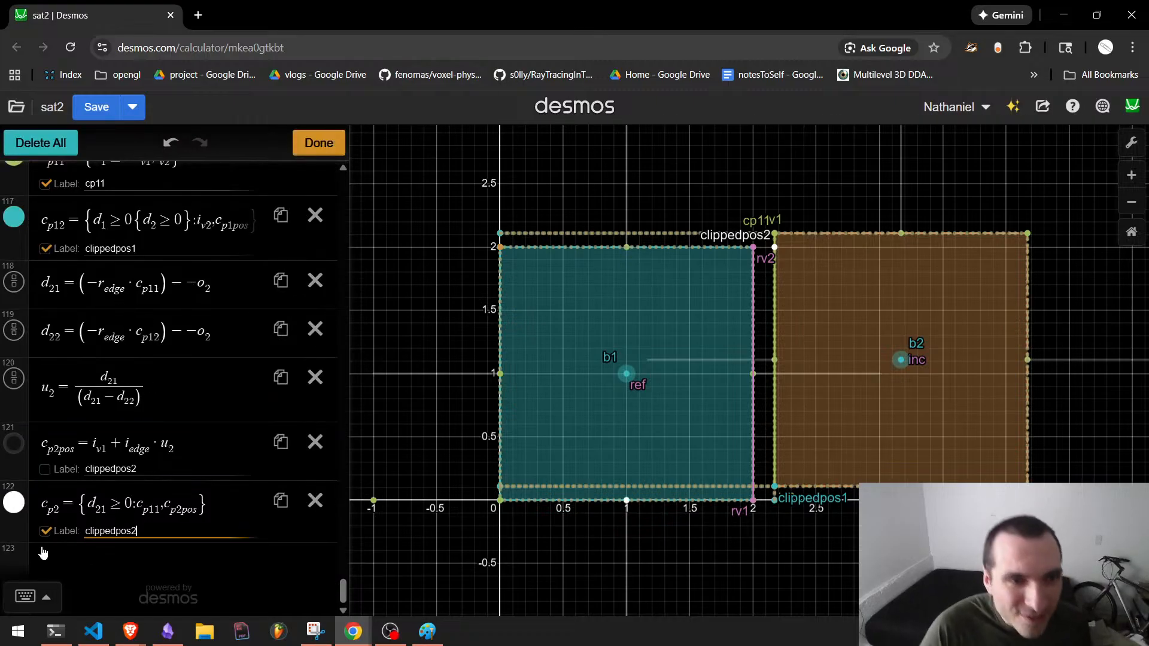
click(14, 504)
click(150, 462)
click(228, 557)
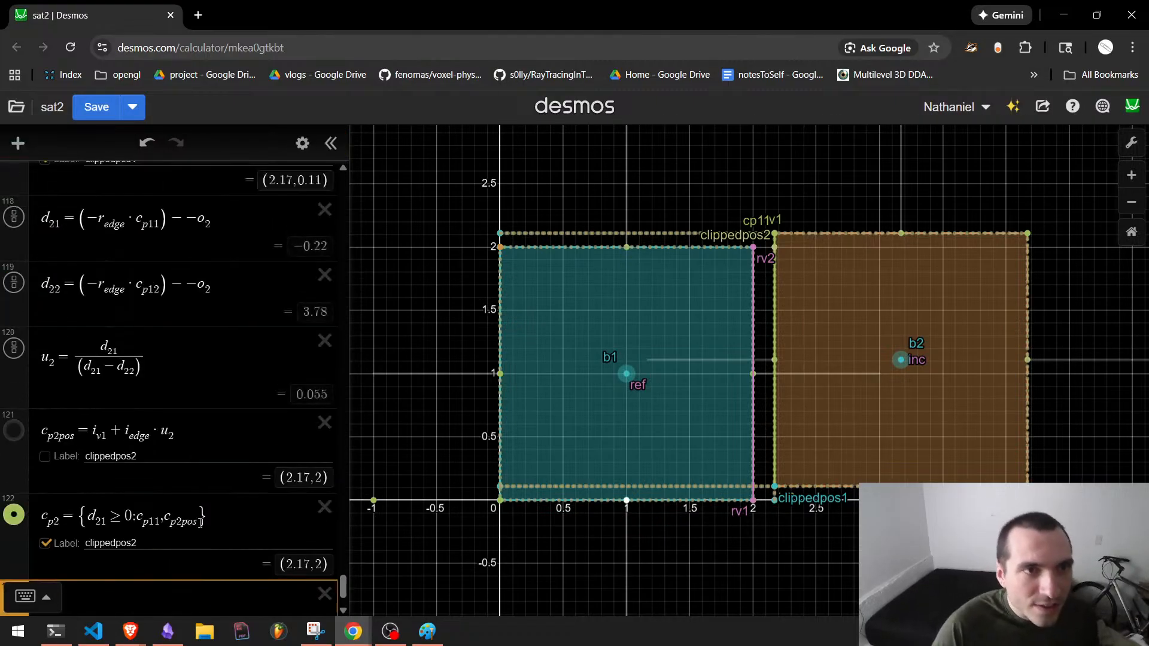
scroll(250, 313, up, 4)
click(302, 142)
click(14, 315)
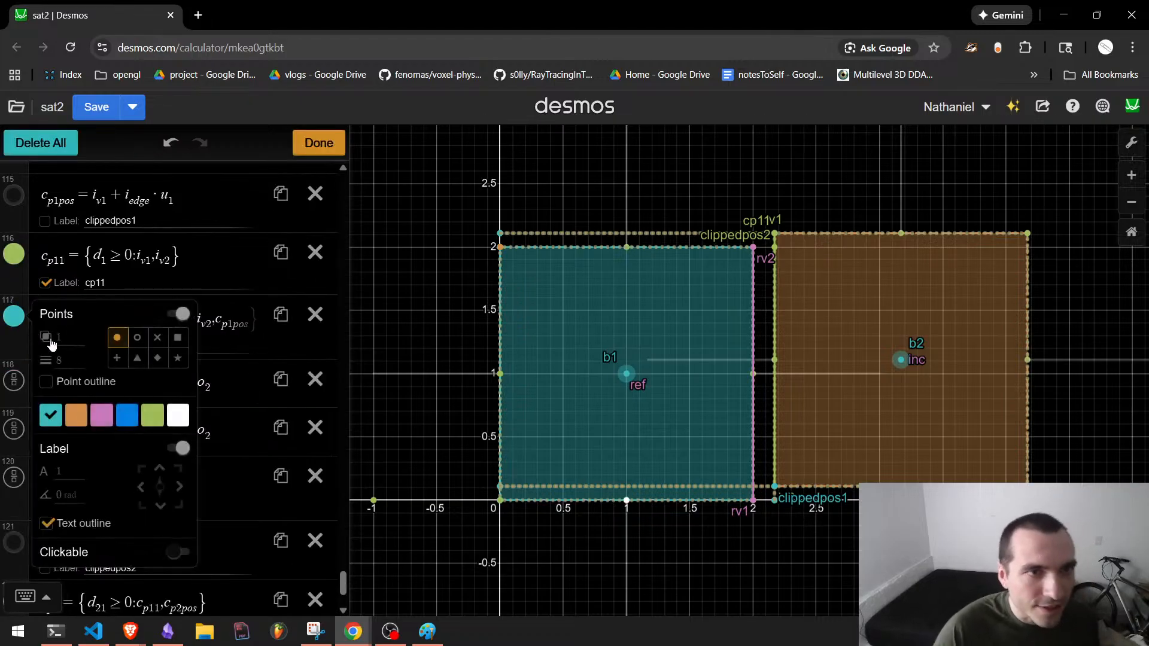
click(152, 414)
Try box b2 against the lower and upper corners of b1 to test the clipping, ending at about (2.54, 1.426).
scroll(750, 433, up, 2)
drag(931, 345, 897, 616)
scroll(881, 299, down, 2)
drag(880, 322, 850, 290)
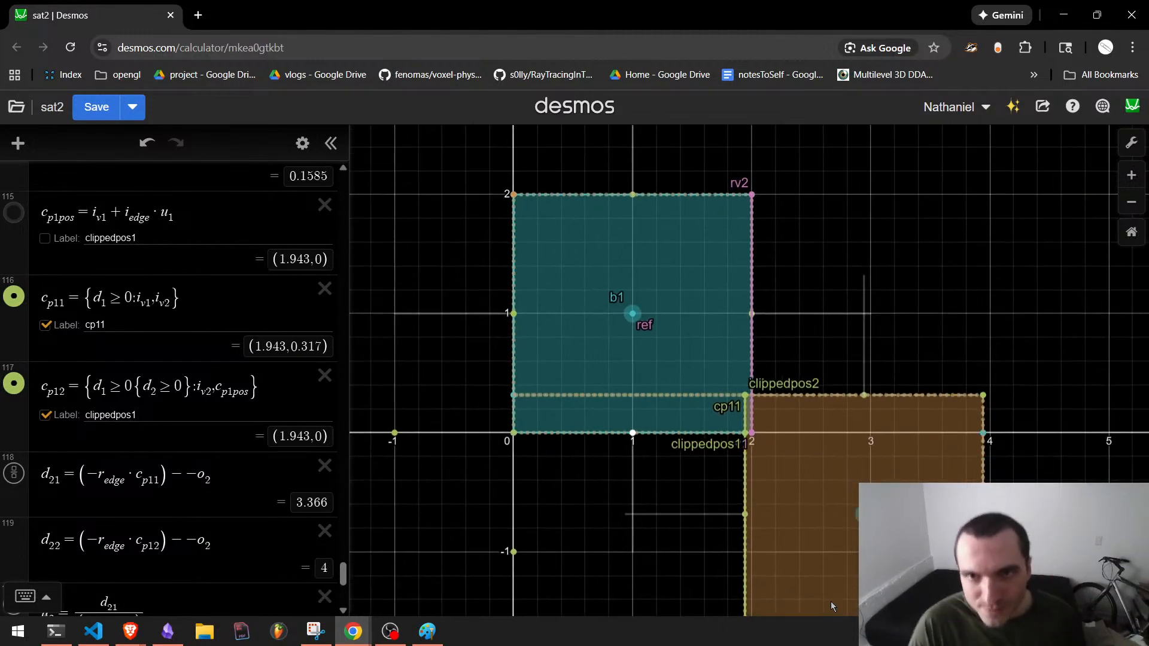
drag(857, 513, 846, 485)
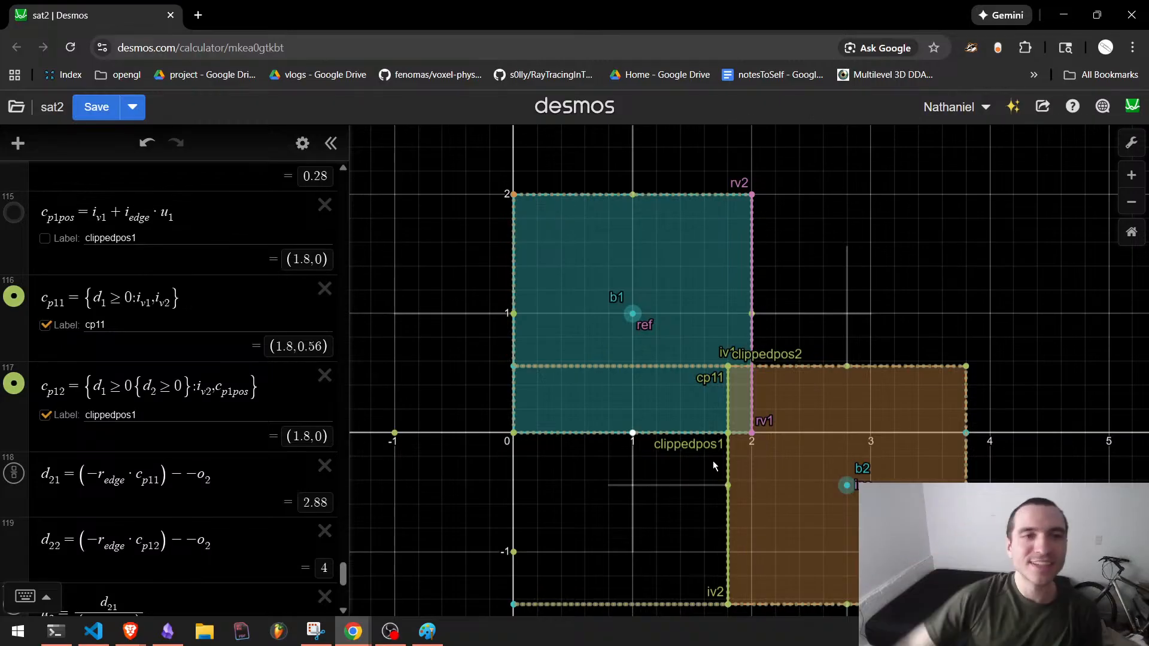
scroll(253, 290, down, 5)
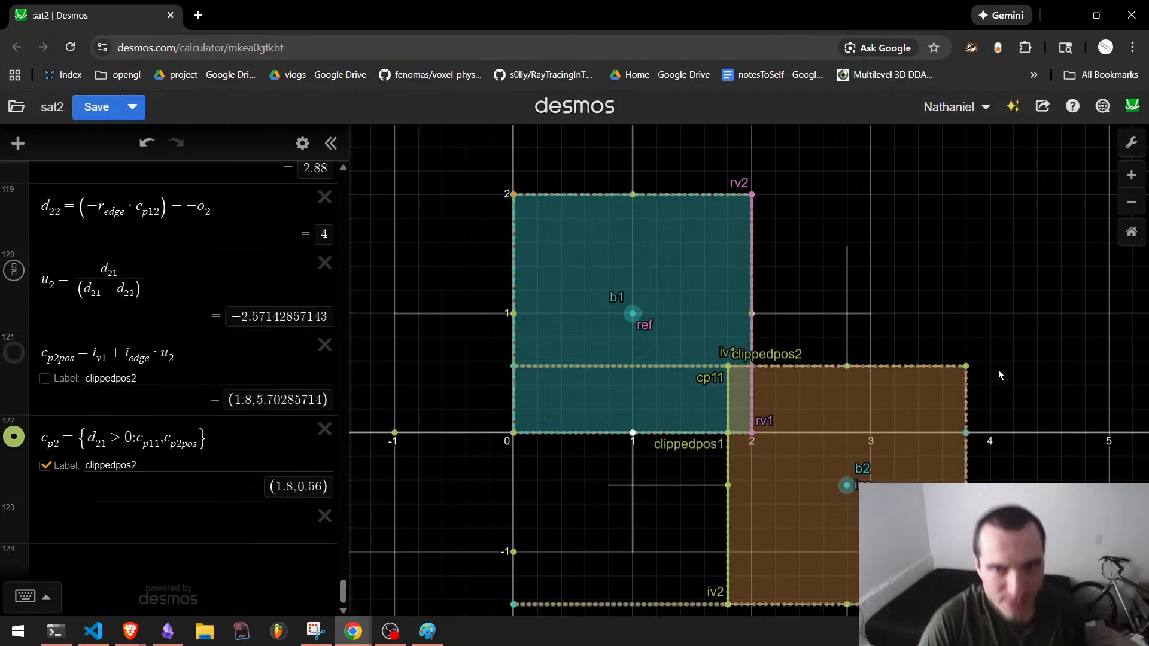
drag(843, 503, 820, 256)
drag(850, 452, 773, 511)
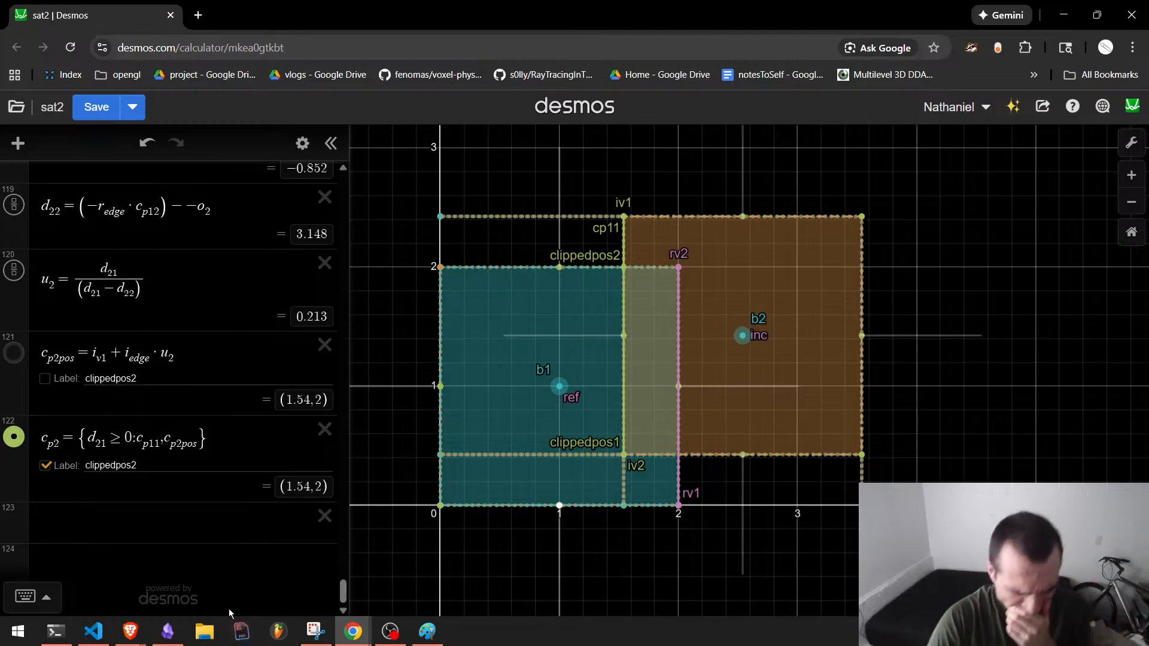
Set rotation b_1a to 0.5 and b_2a to 0.73, and move box b2 to about (2.41, 2.37) to test rotated clipping.
scroll(149, 487, up, 20)
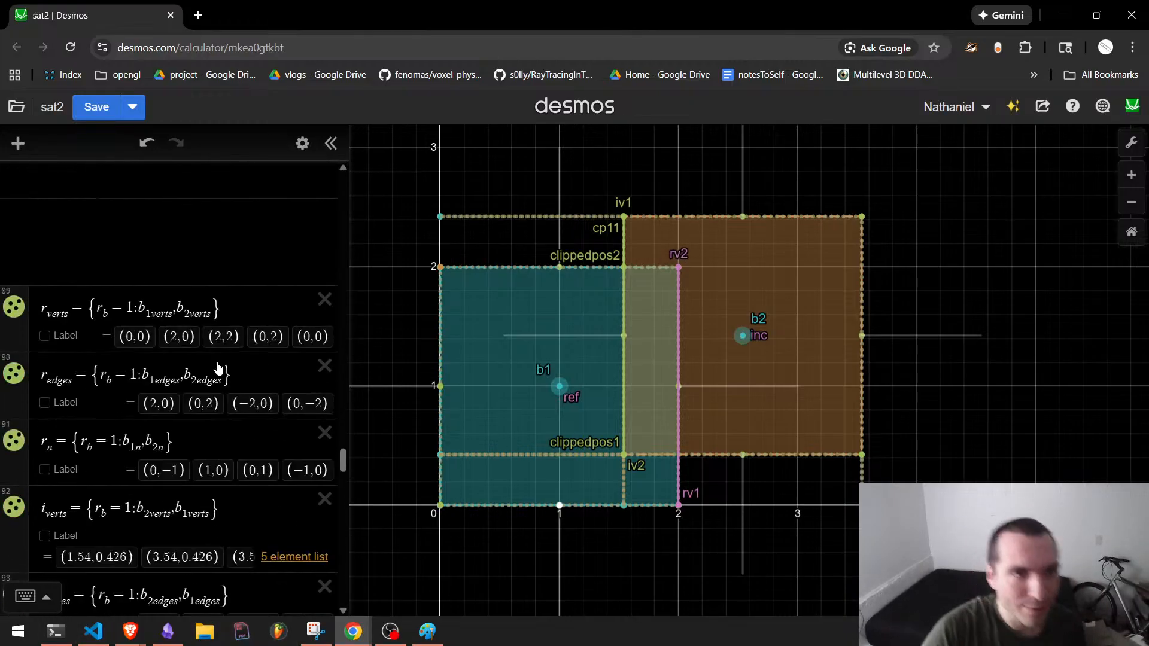
scroll(219, 368, up, 20)
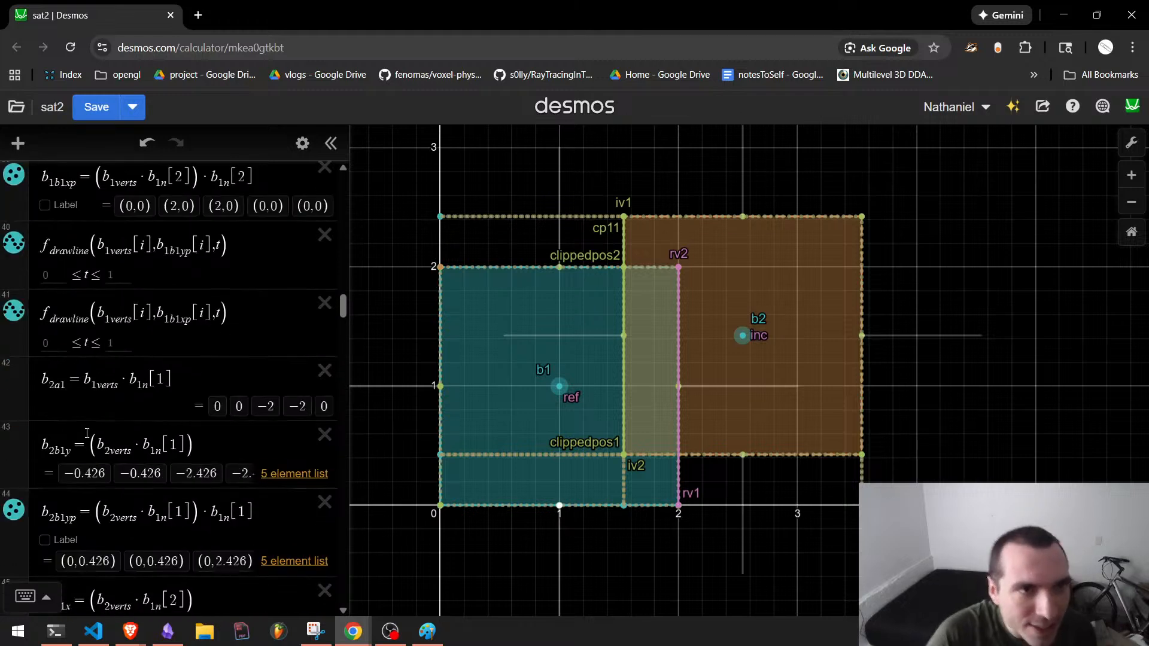
scroll(86, 432, up, 15)
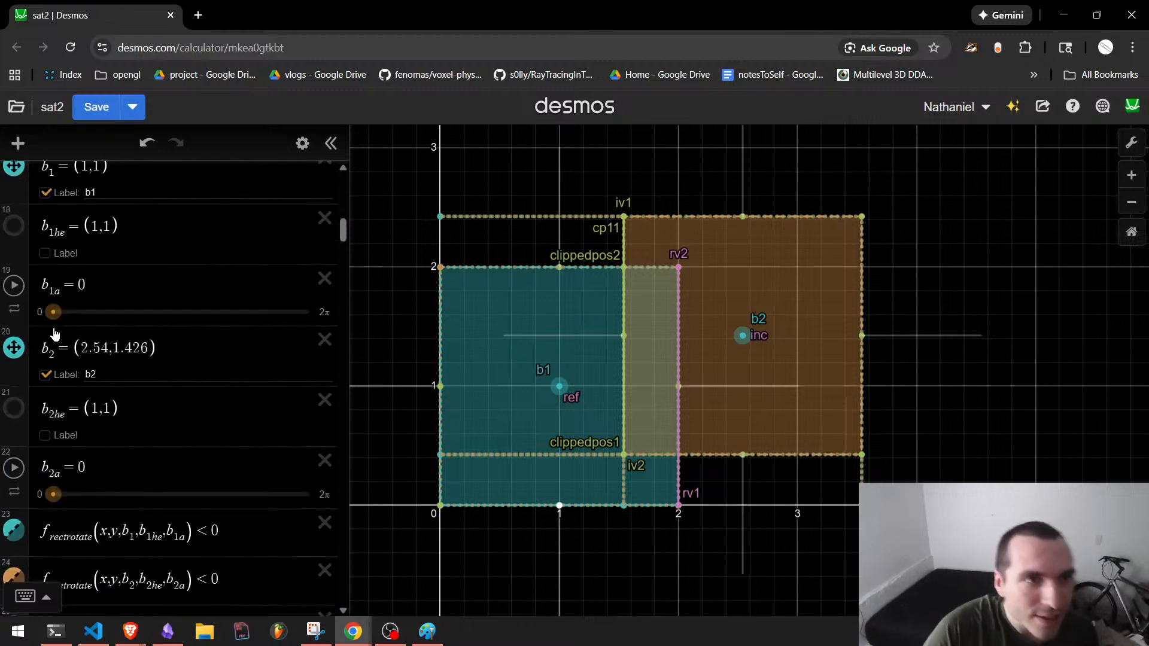
drag(53, 311, 73, 312)
drag(54, 494, 84, 495)
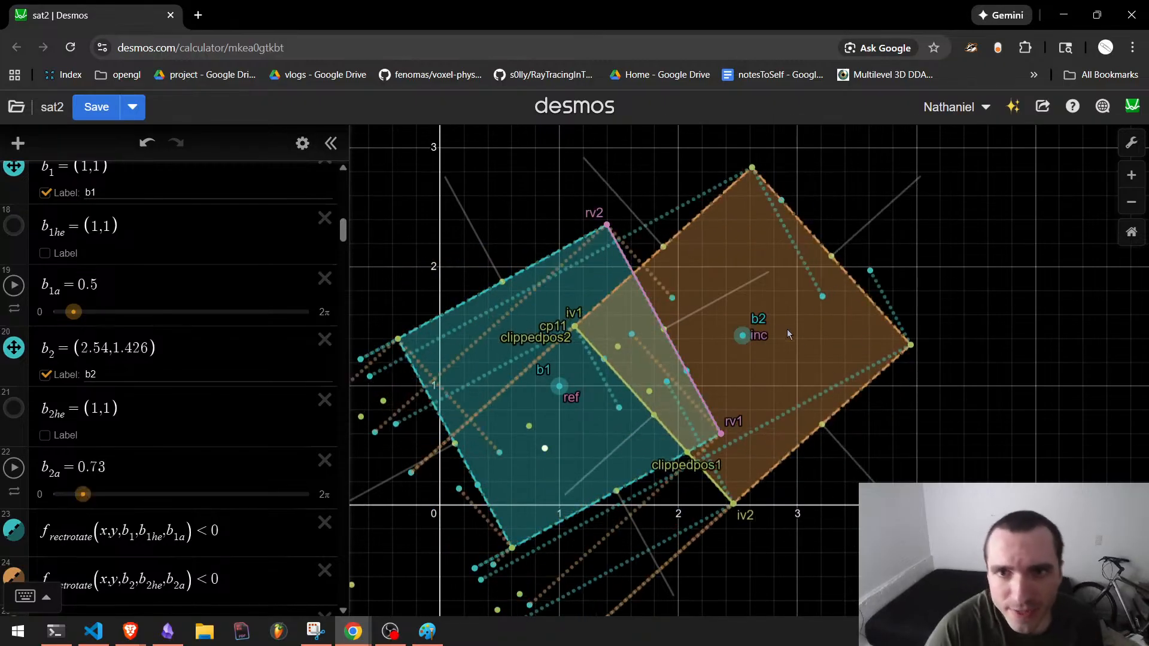
drag(747, 337, 674, 282)
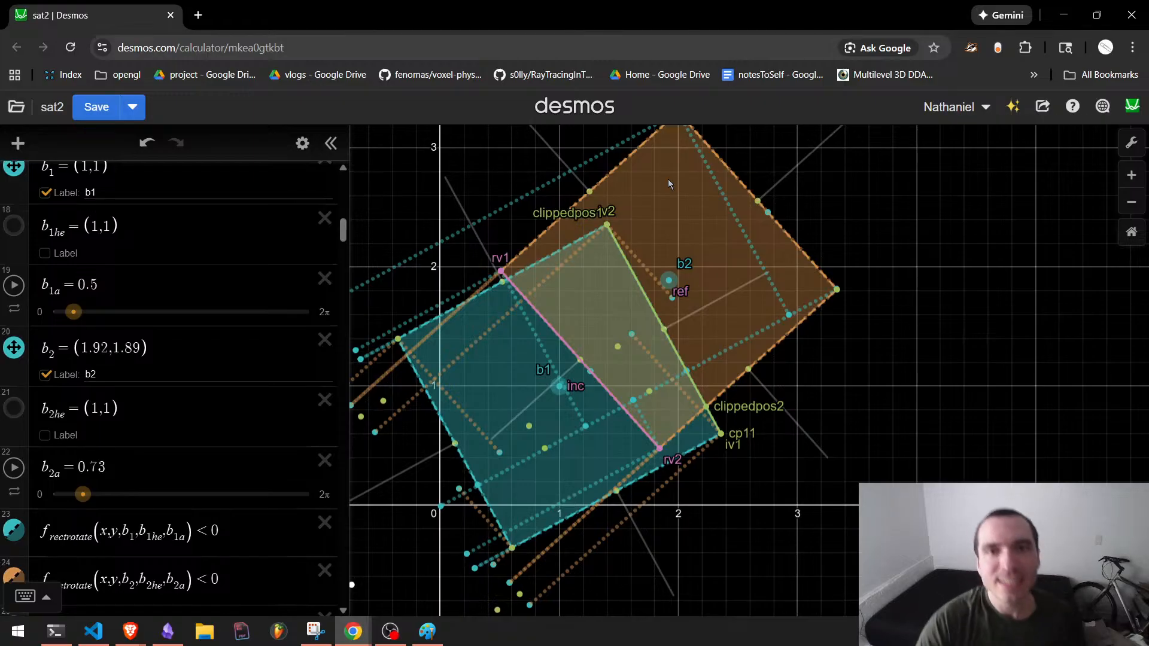
drag(674, 281, 728, 223)
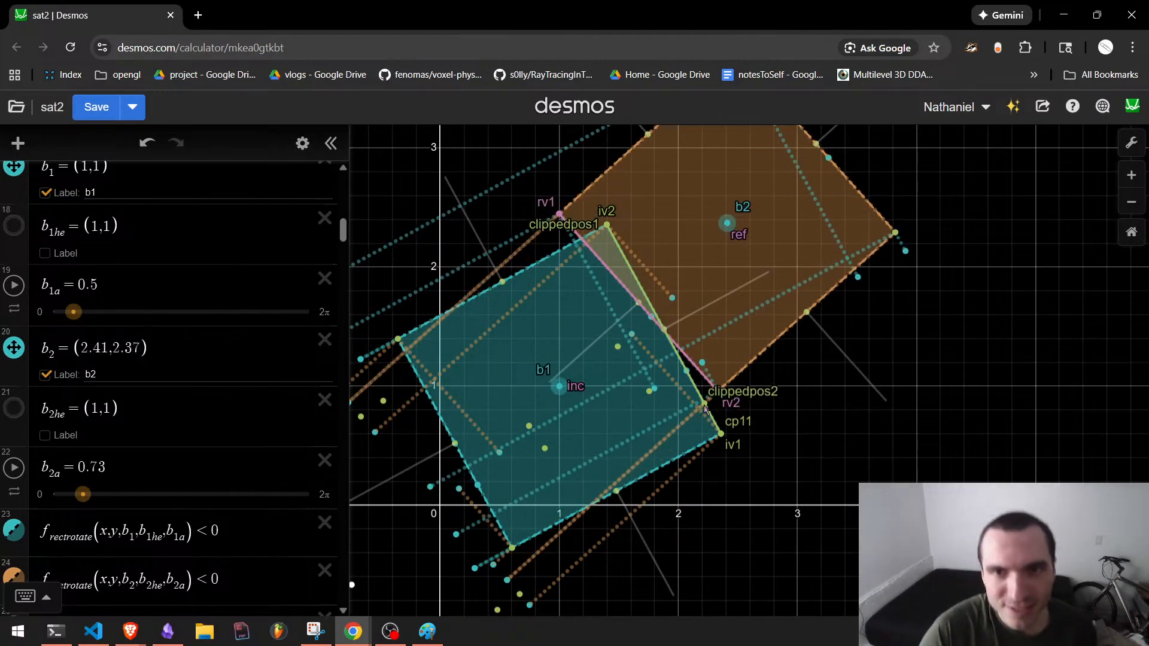
Define c_p1f = {(c_p1 − r_v1) · r_edge < 0: c_p1} in a new expression below c_p2.
scroll(297, 415, down, 20)
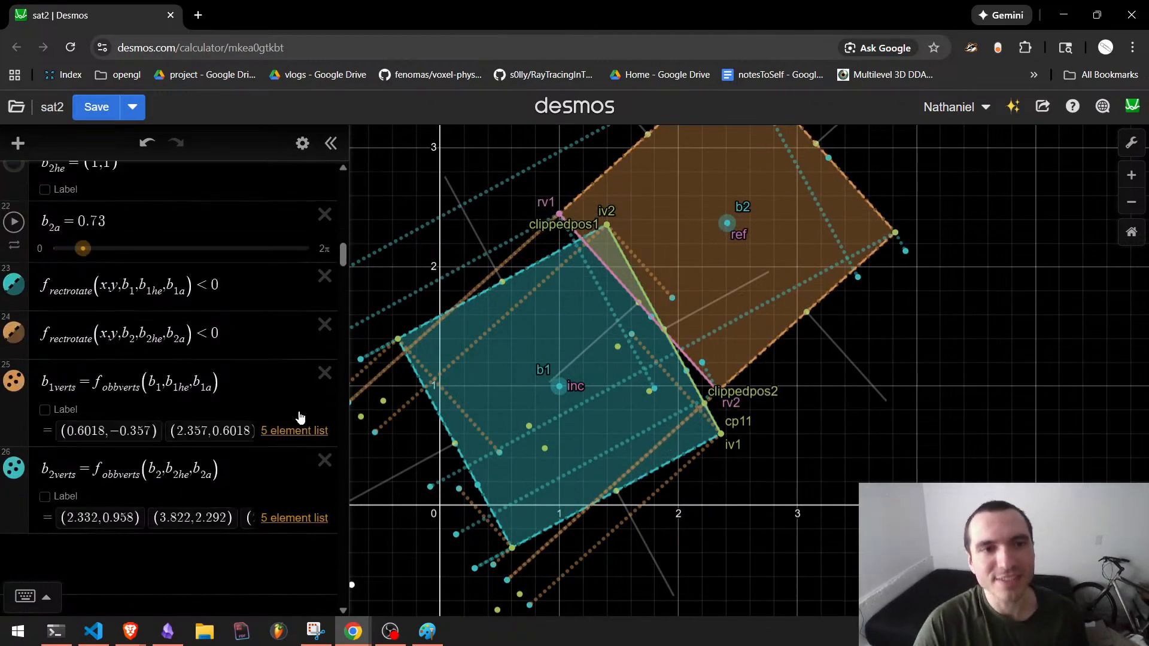
click(179, 520)
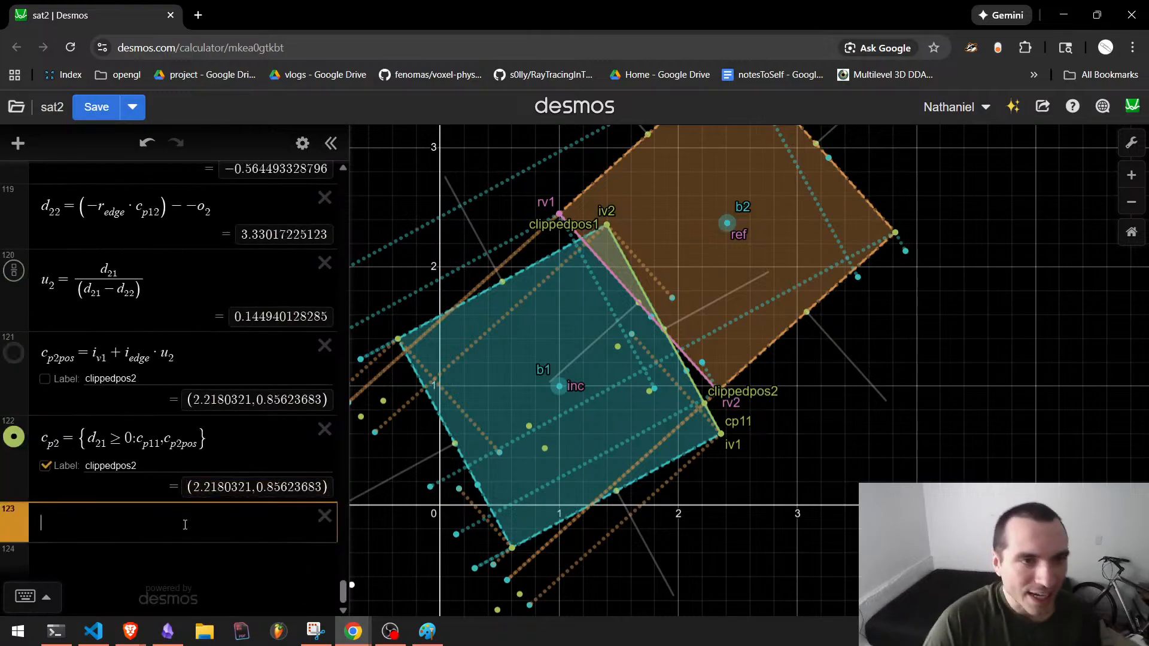
text(c_p)
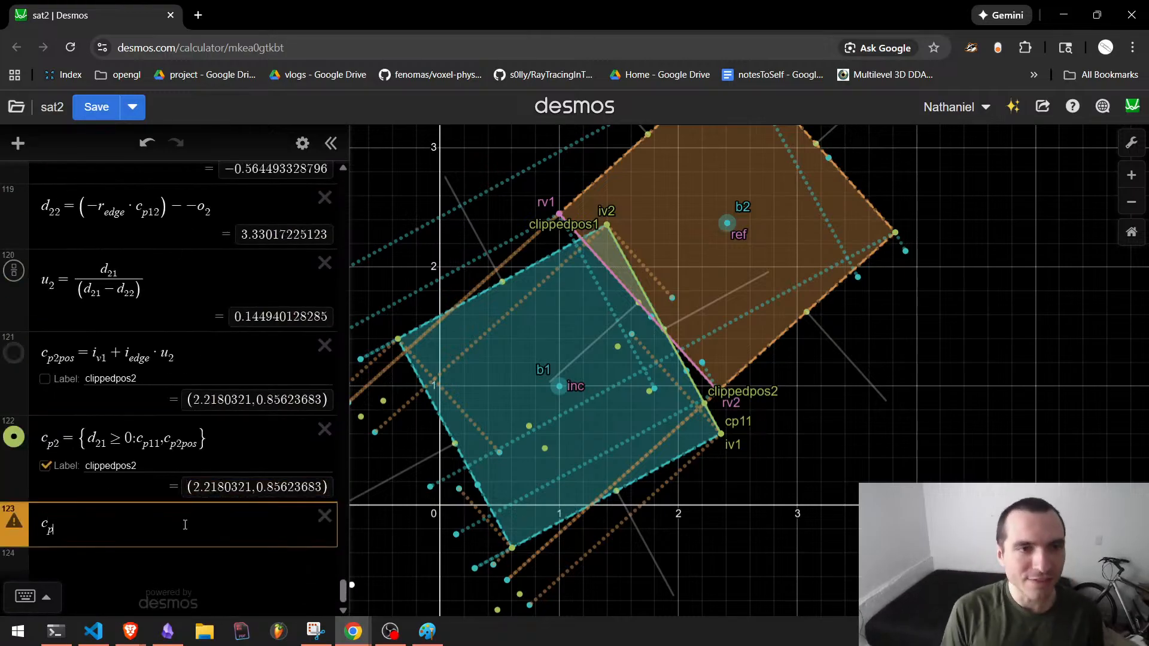
text(1f =)
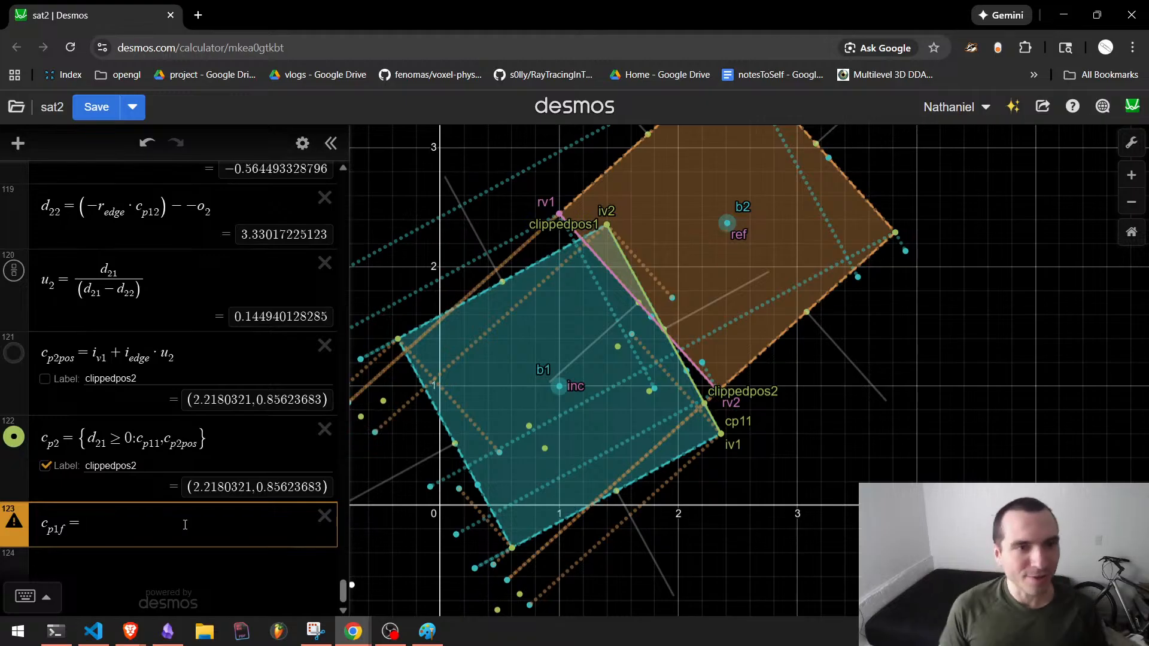
text(c_p)
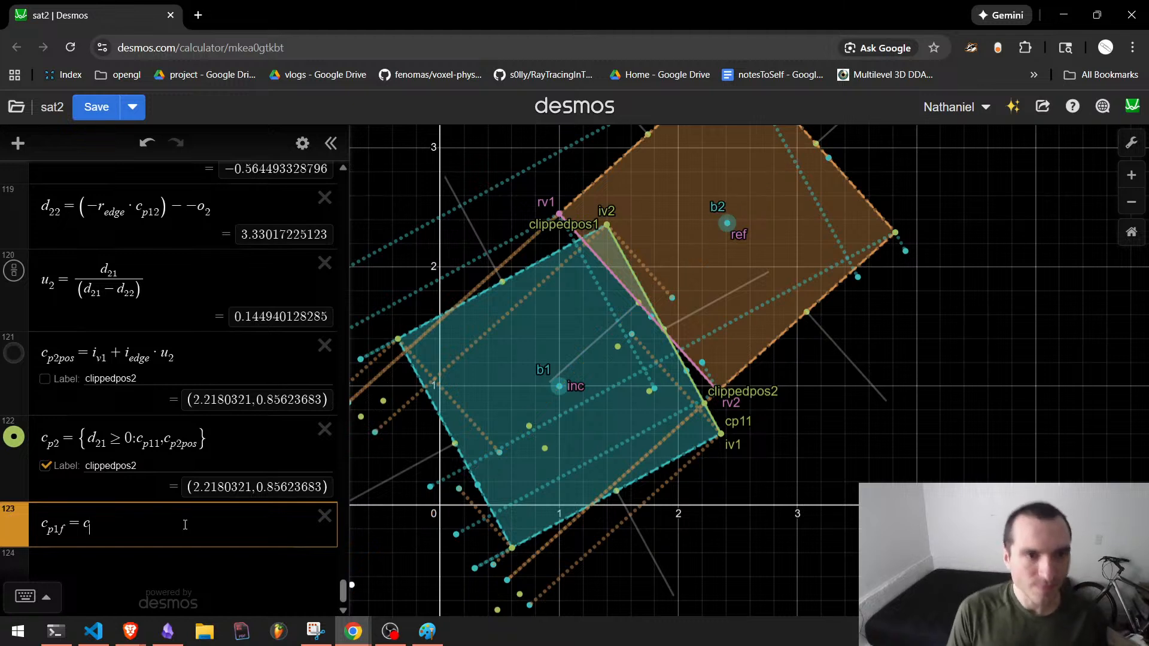
key(BackSpace)
key(BackSpace)
text({)
key(BackSpace)
key(BackSpace)
text({(c)
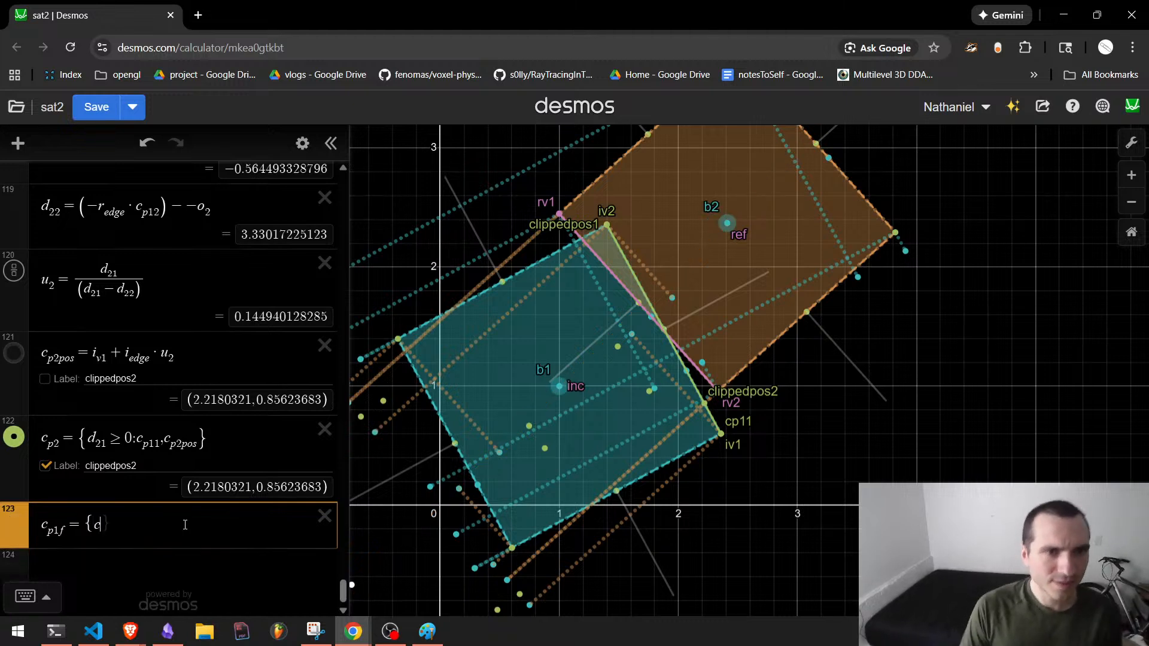
text(_p1)
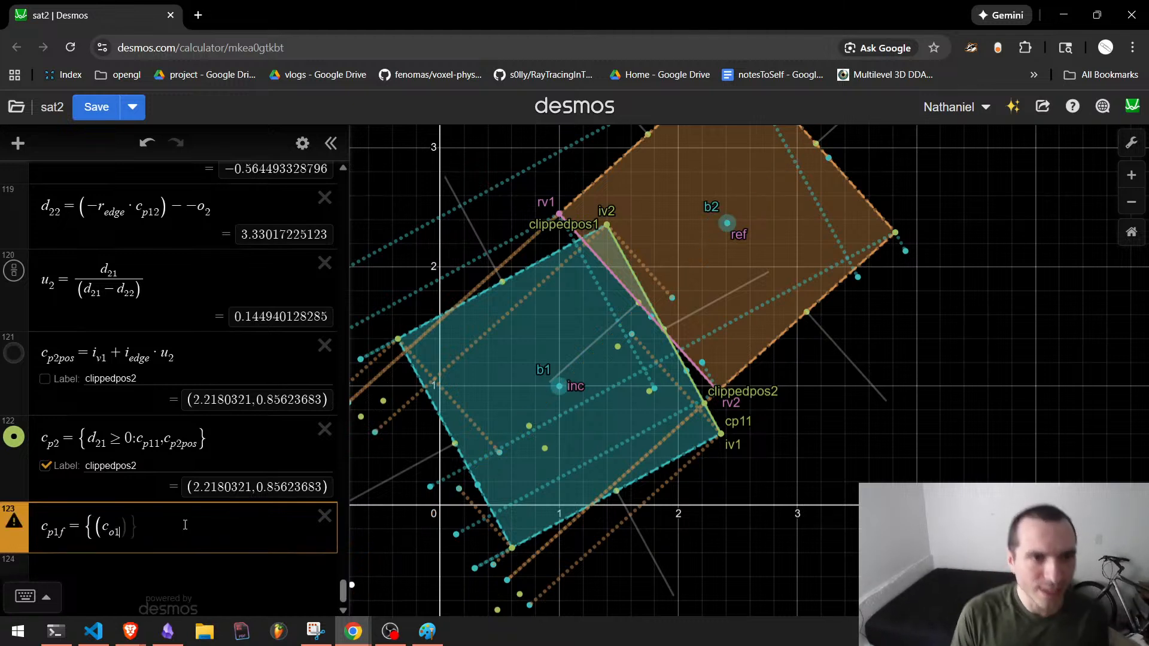
text(-)
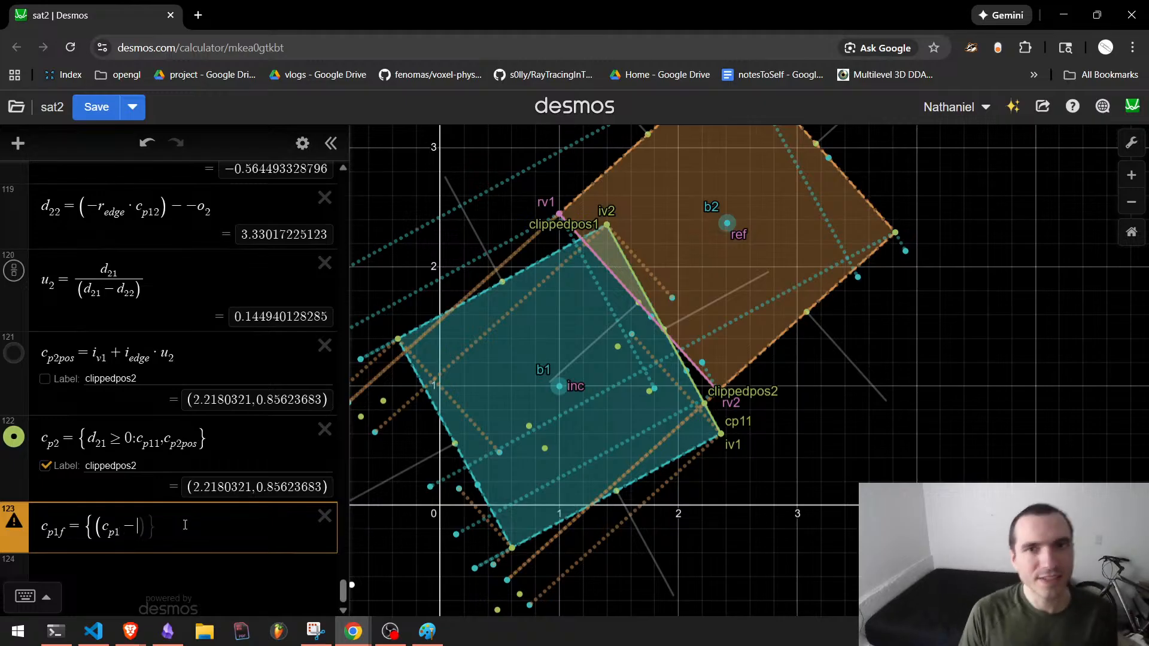
text(r_v1)*)
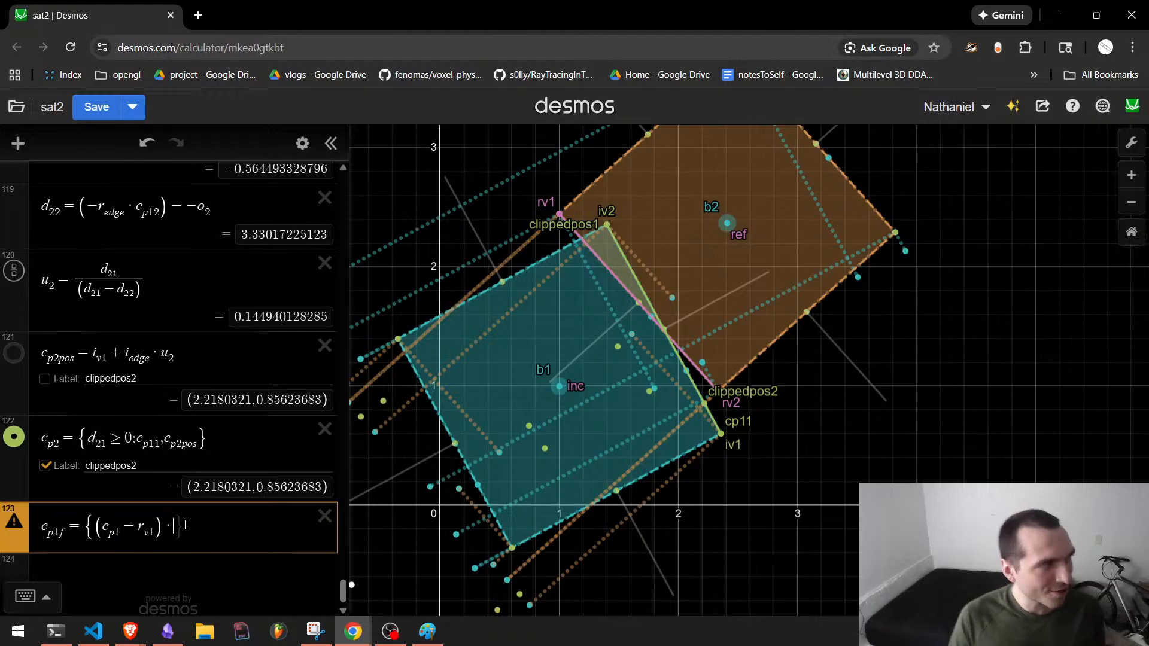
text(r_edge<0:c_p1)
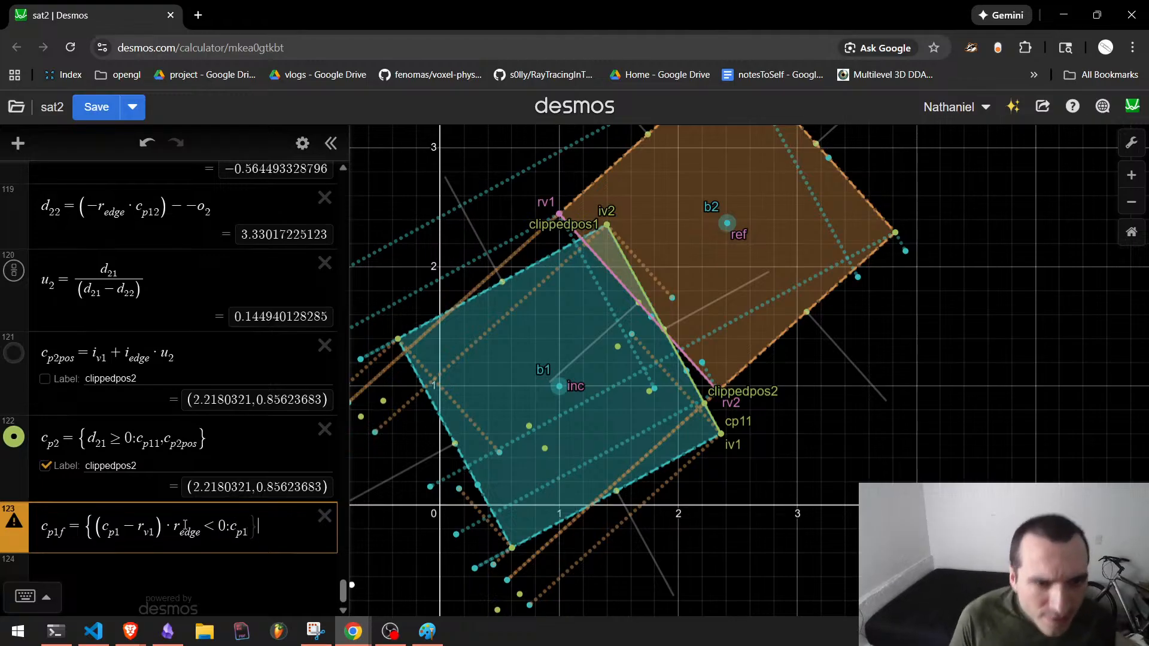
key(Return)
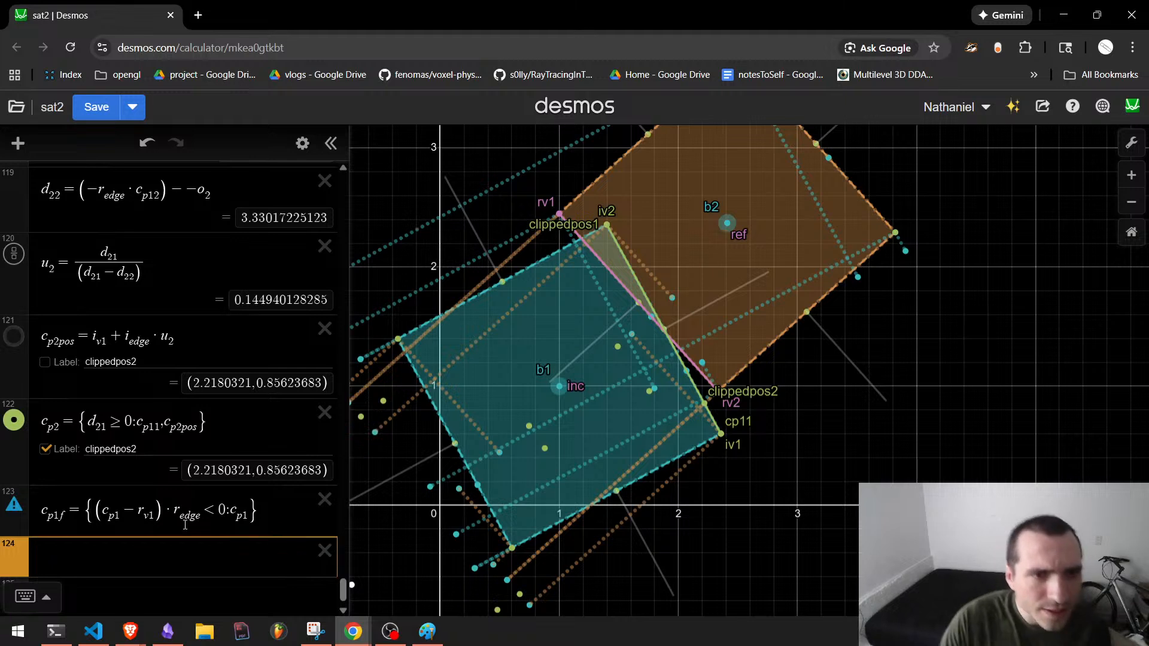
Inspect the warning on c_p1f and review the clipped point definitions above it for the referenced names.
mouse_move(21, 508)
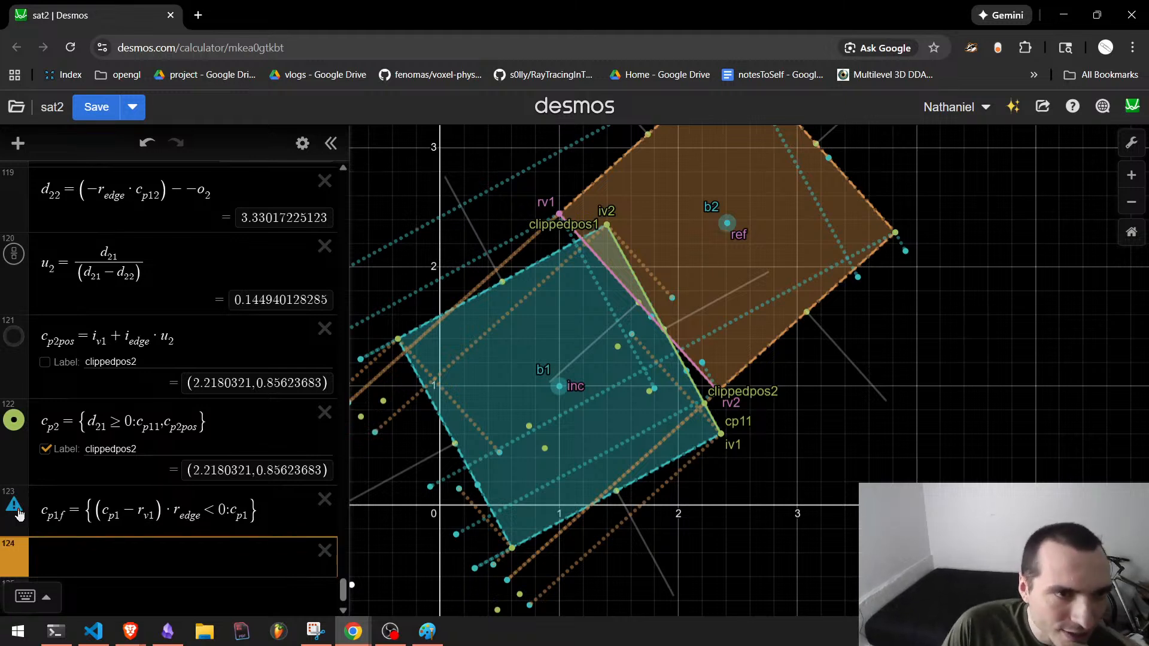
scroll(114, 522, up, 5)
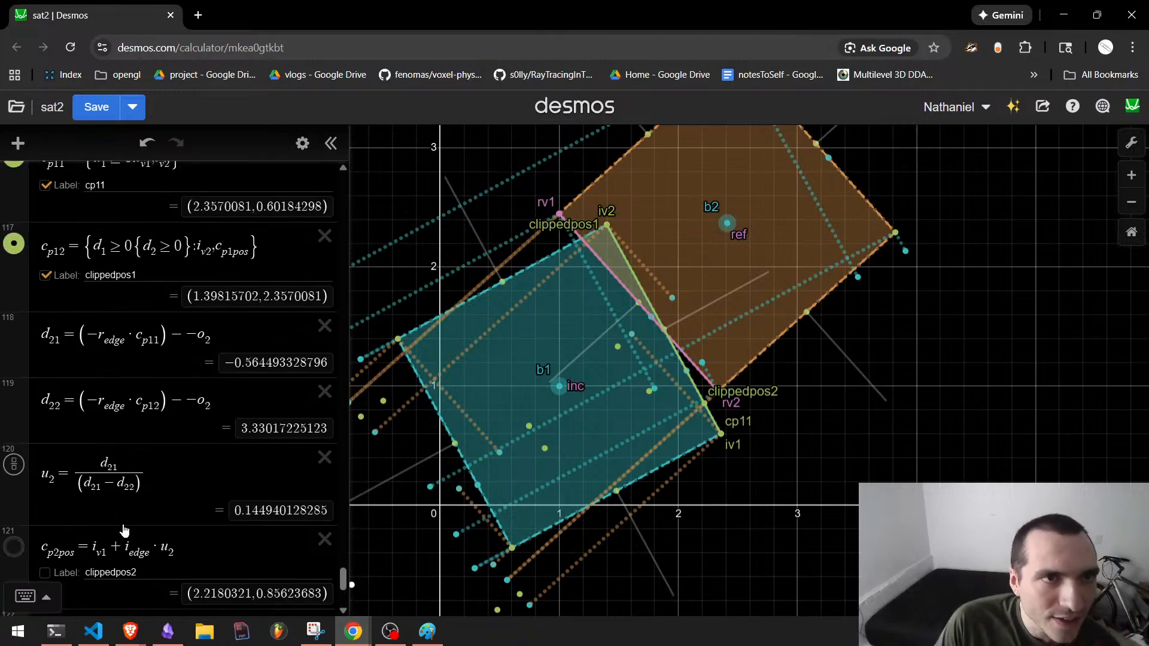
scroll(163, 453, down, 5)
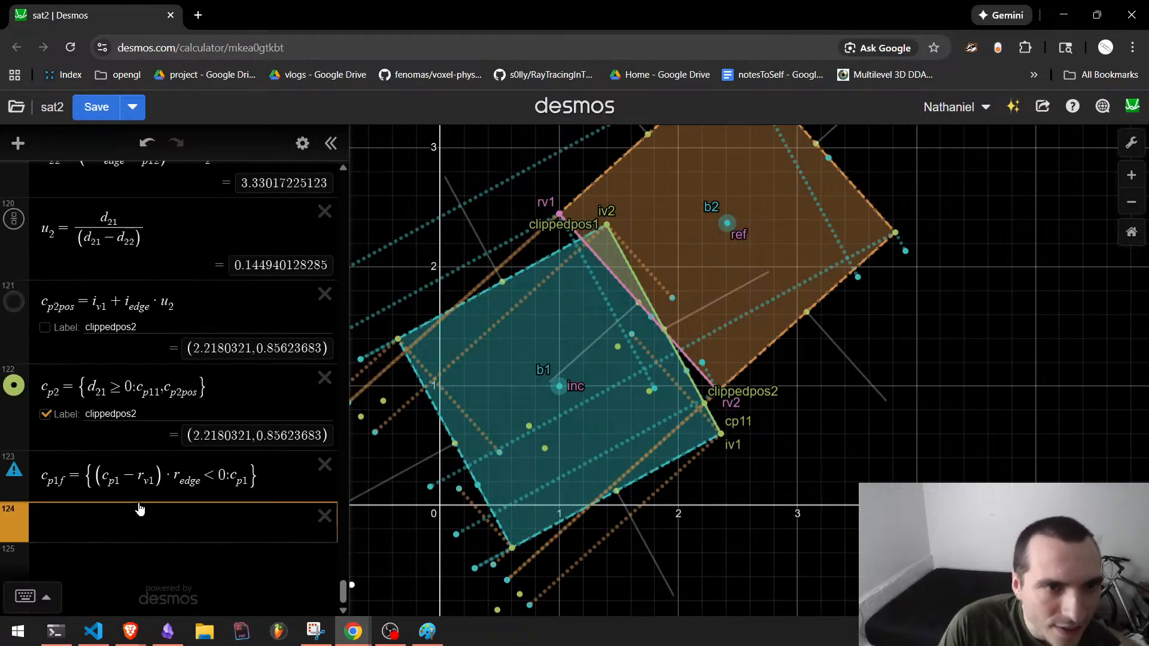
scroll(139, 509, up, 6)
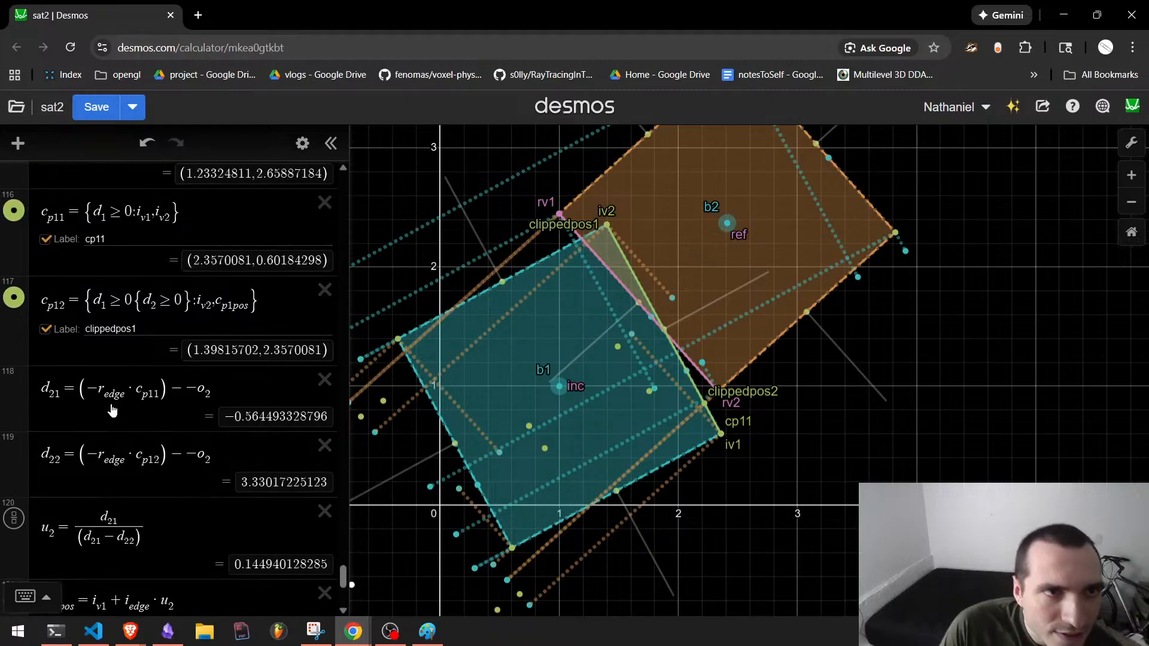
scroll(621, 358, down, 2)
Reset both box rotations b_1a and b_2a to 0 and move box b2 to about (2.73, 1.56).
scroll(188, 490, up, 20)
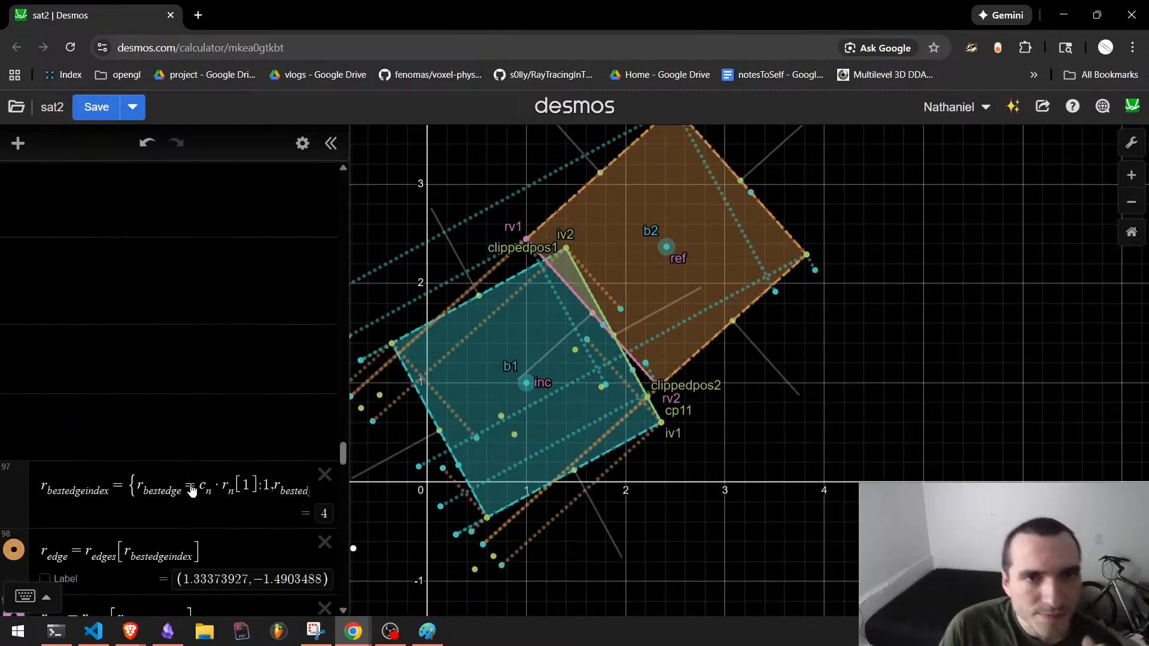
scroll(188, 490, down, 10)
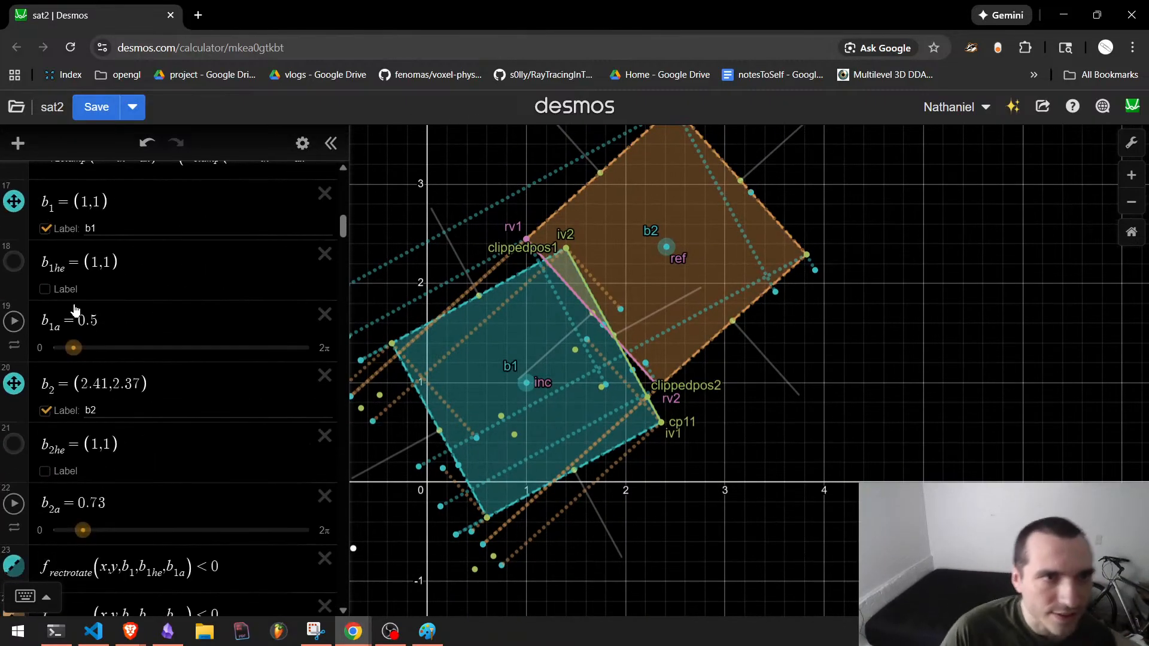
drag(82, 348, 15, 360)
drag(77, 529, 46, 530)
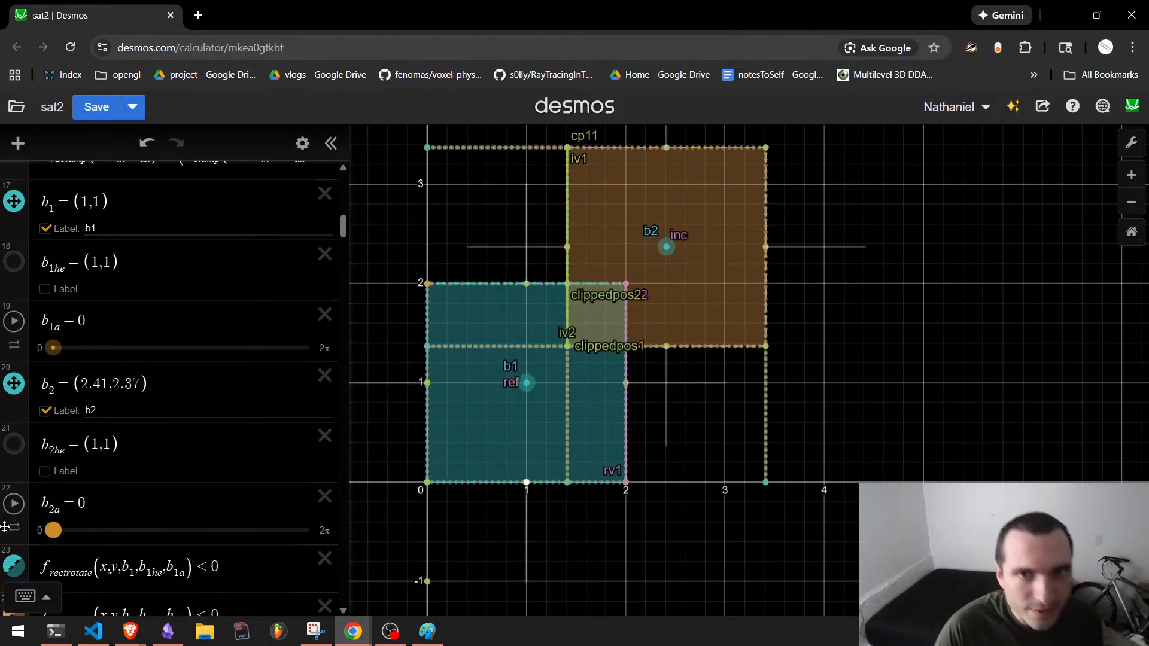
drag(666, 246, 697, 327)
Replace c_p1 with c_p12 in the condition of c_p1f, and move box b2 to about (2.47, 1.25).
scroll(46, 361, down, 20)
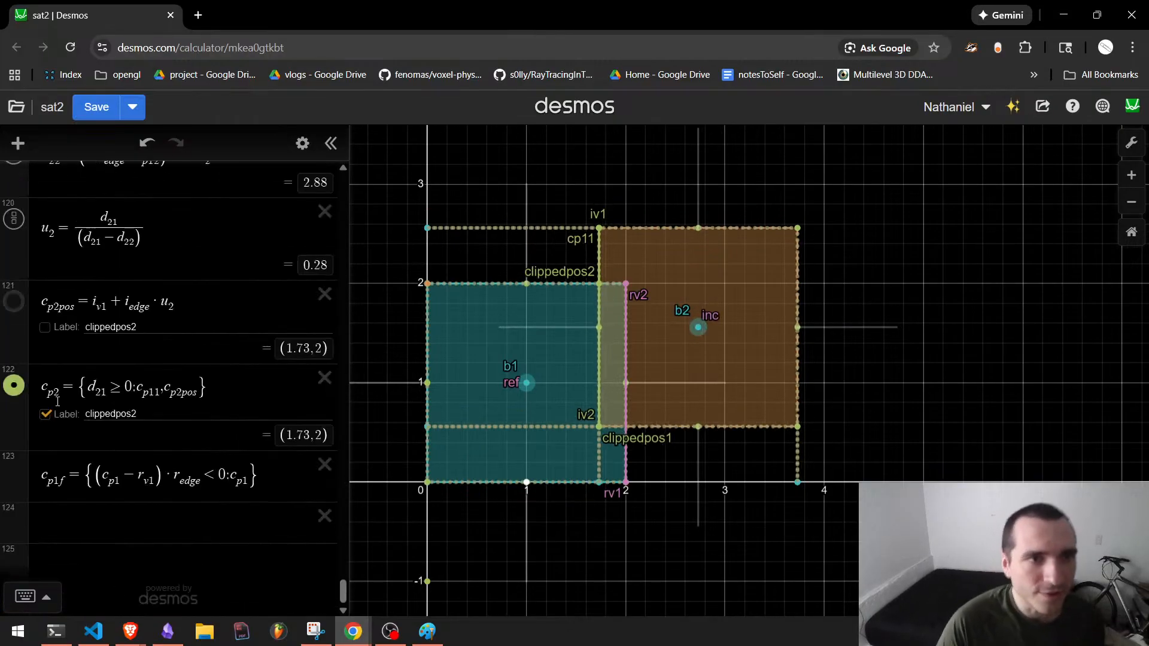
scroll(94, 417, up, 2)
scroll(94, 417, up, 4)
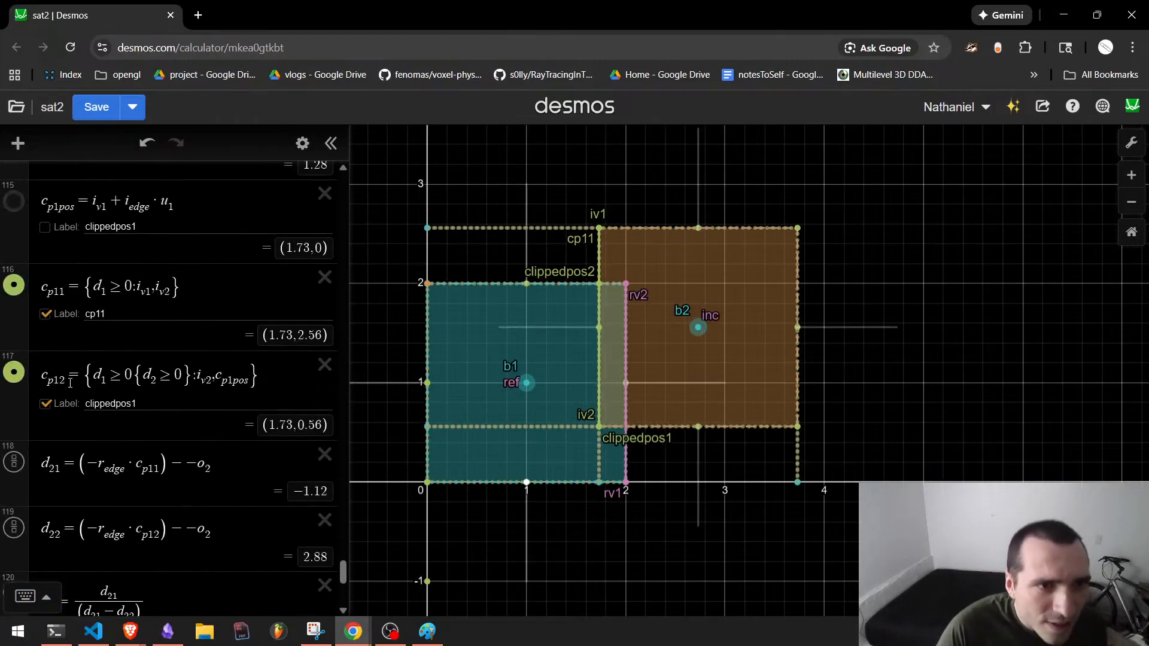
scroll(39, 384, up, 1)
mouse_move(70, 383)
mouse_down()
mouse_move(39, 384)
mouse_move(61, 386)
mouse_up()
key(ctrl+c)
scroll(72, 436, down, 1)
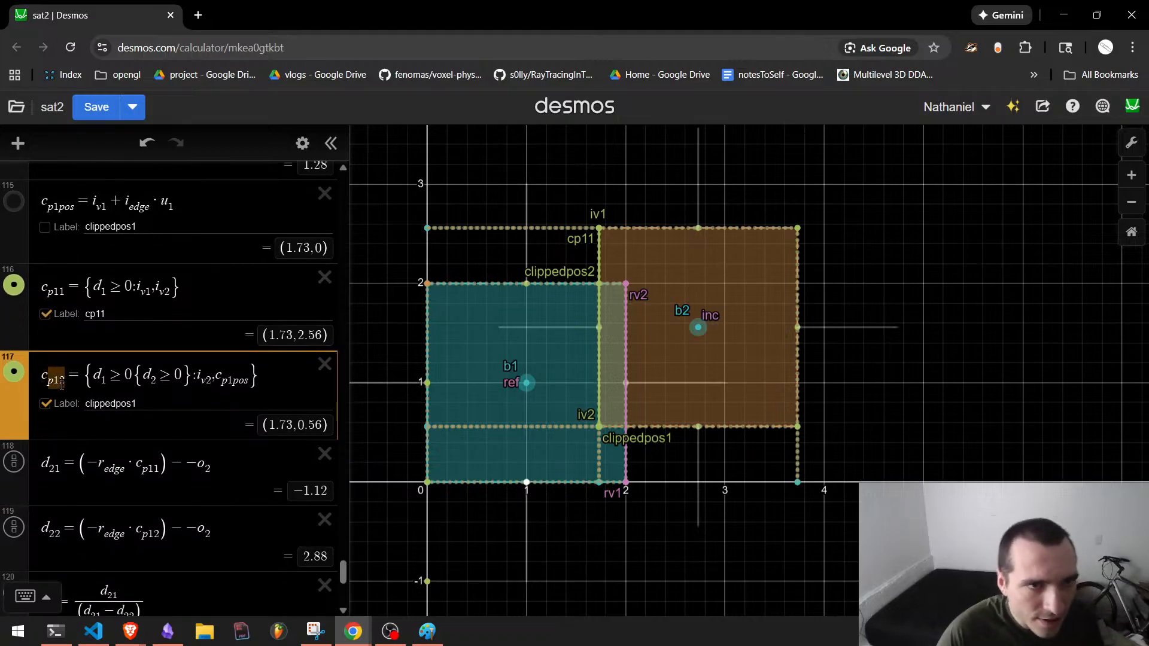
scroll(335, 491, down, 6)
scroll(234, 515, up, 7)
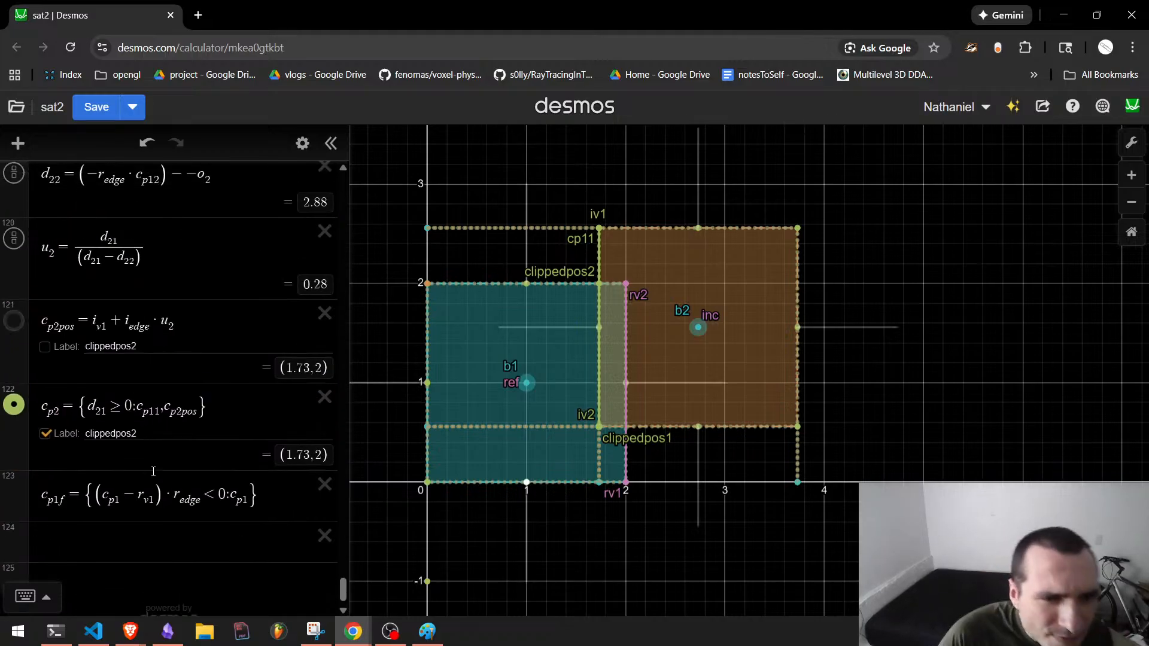
scroll(171, 519, down, 6)
drag(111, 481, 119, 481)
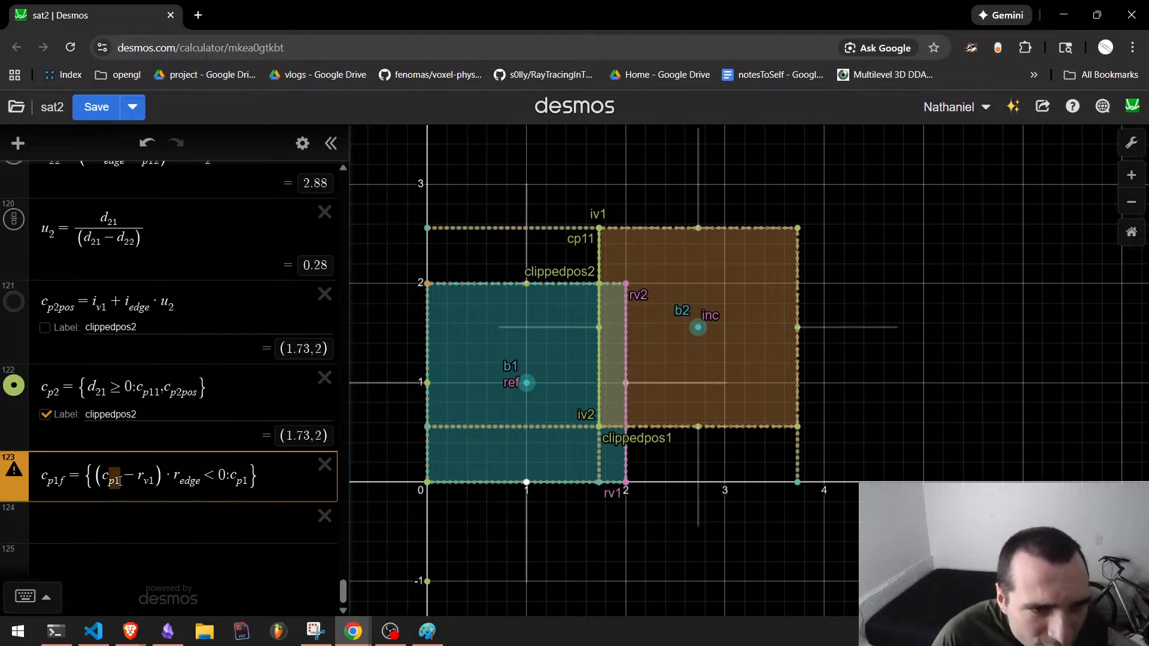
key(ctrl+v)
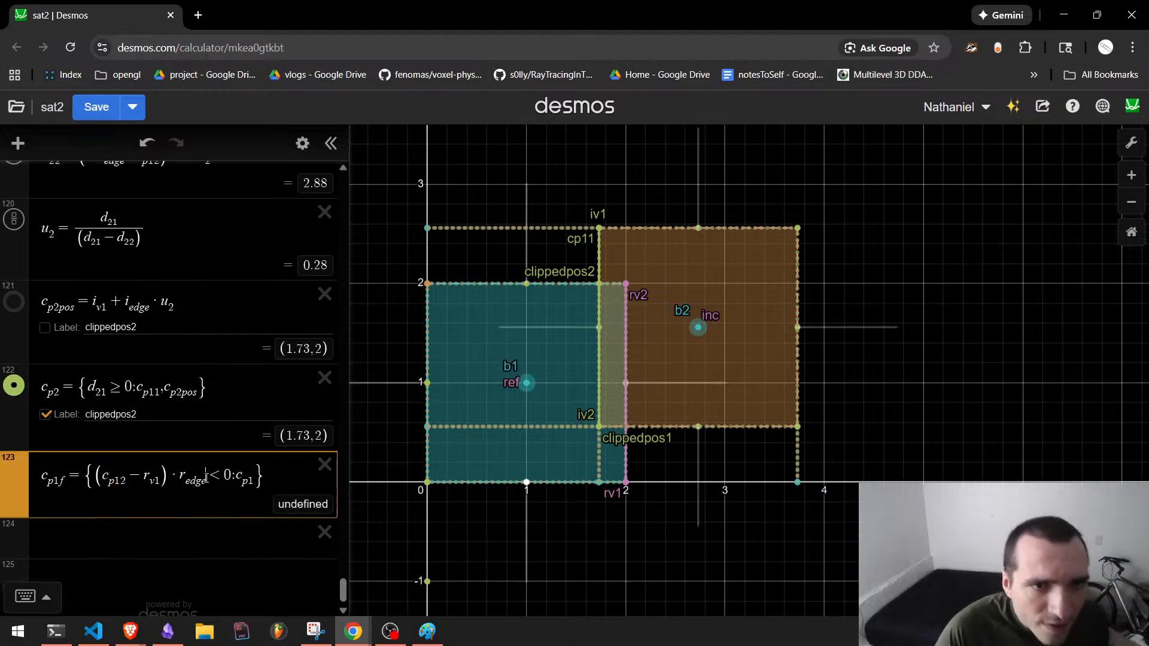
drag(697, 322, 673, 356)
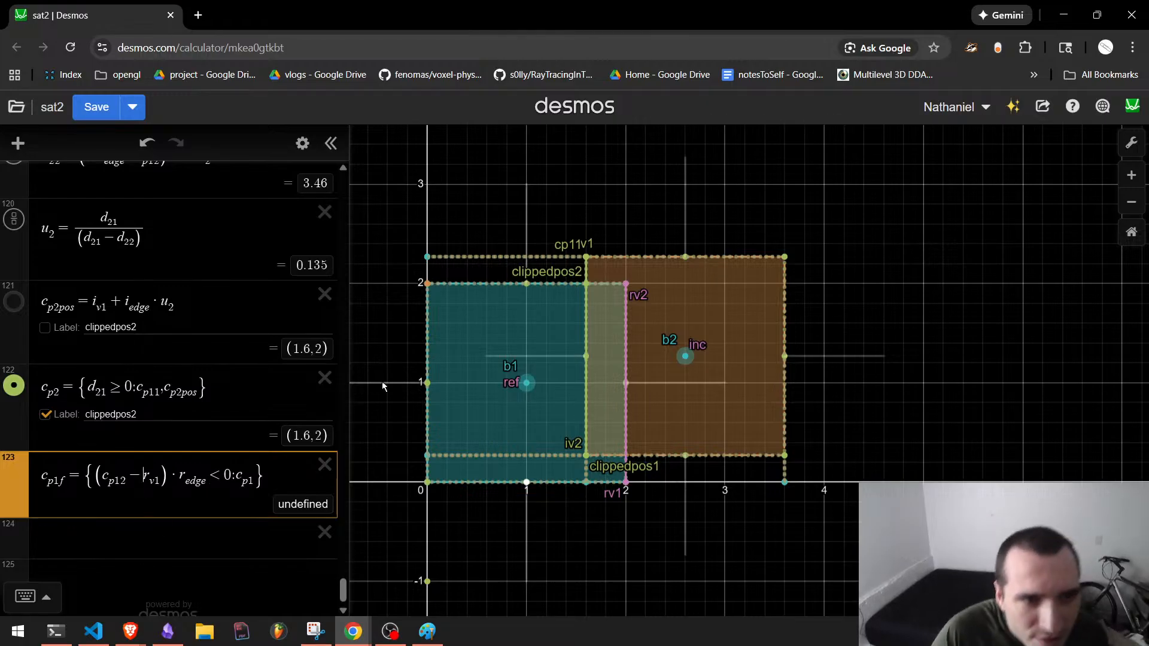
drag(684, 344, 659, 351)
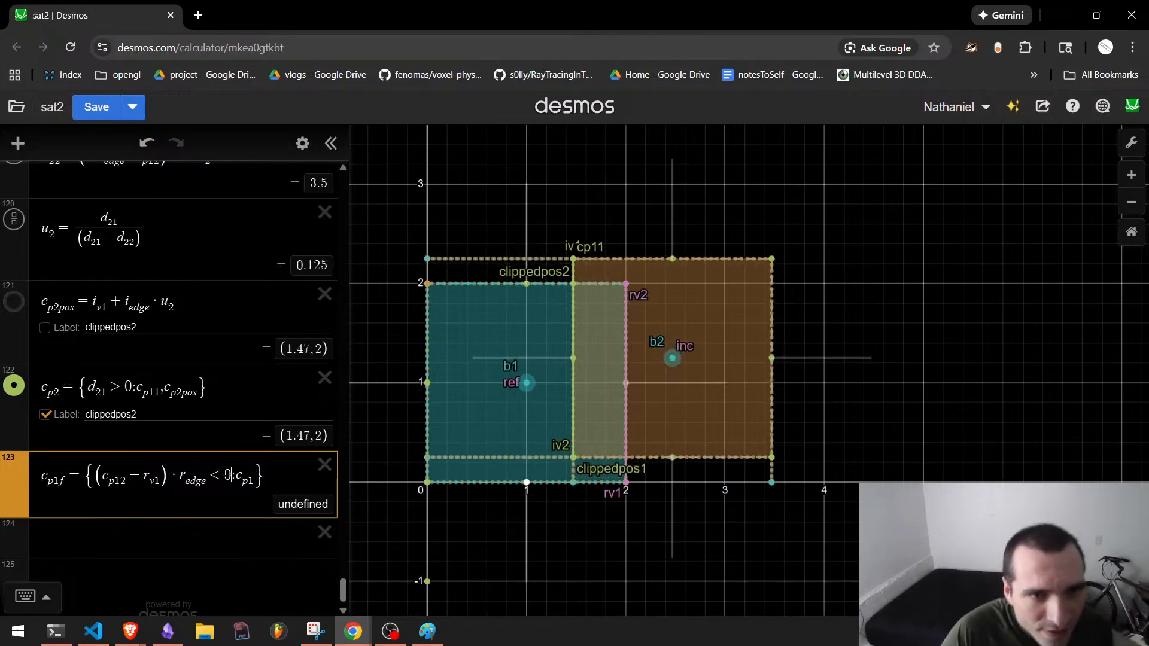
Try the c_p1f condition with the comparison reversed to ≥ 0 and to > 0.
click(225, 479)
key(BackSpace)
text(>)
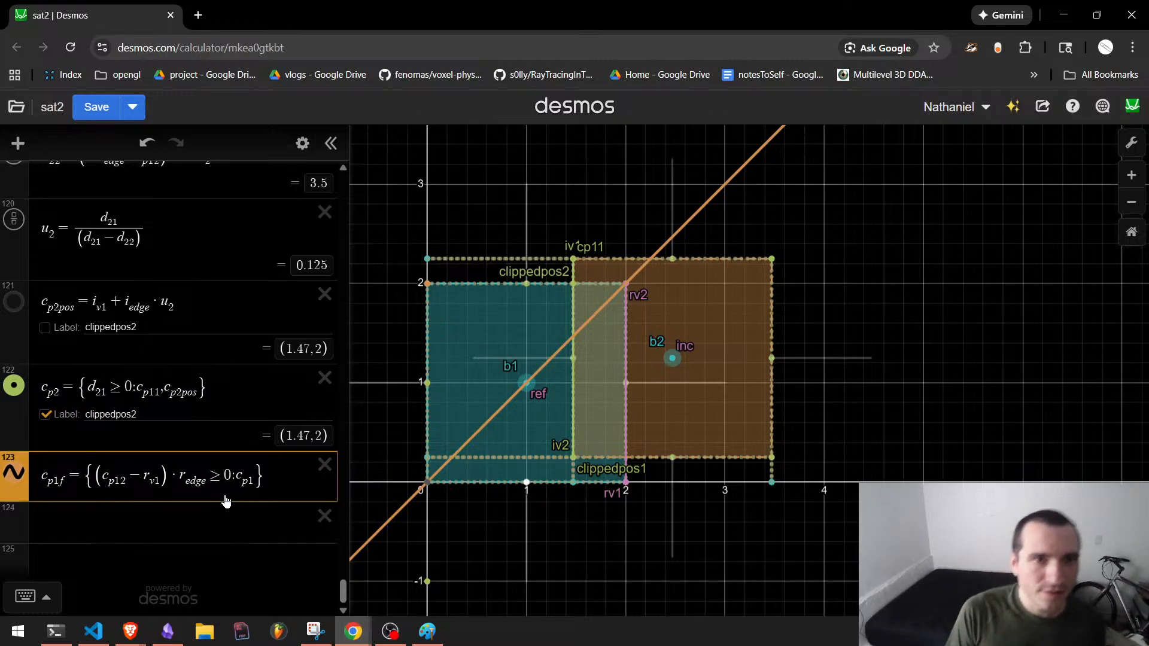
key(BackSpace)
key(BackSpace)
text(<)
key(BackSpace)
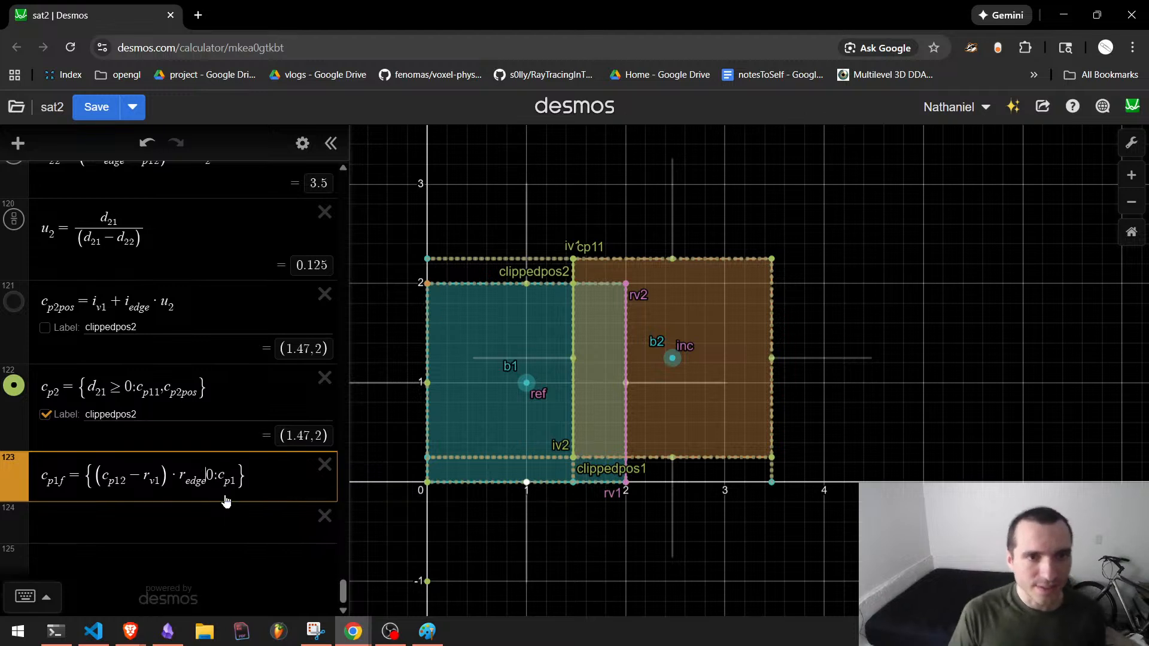
text(>)
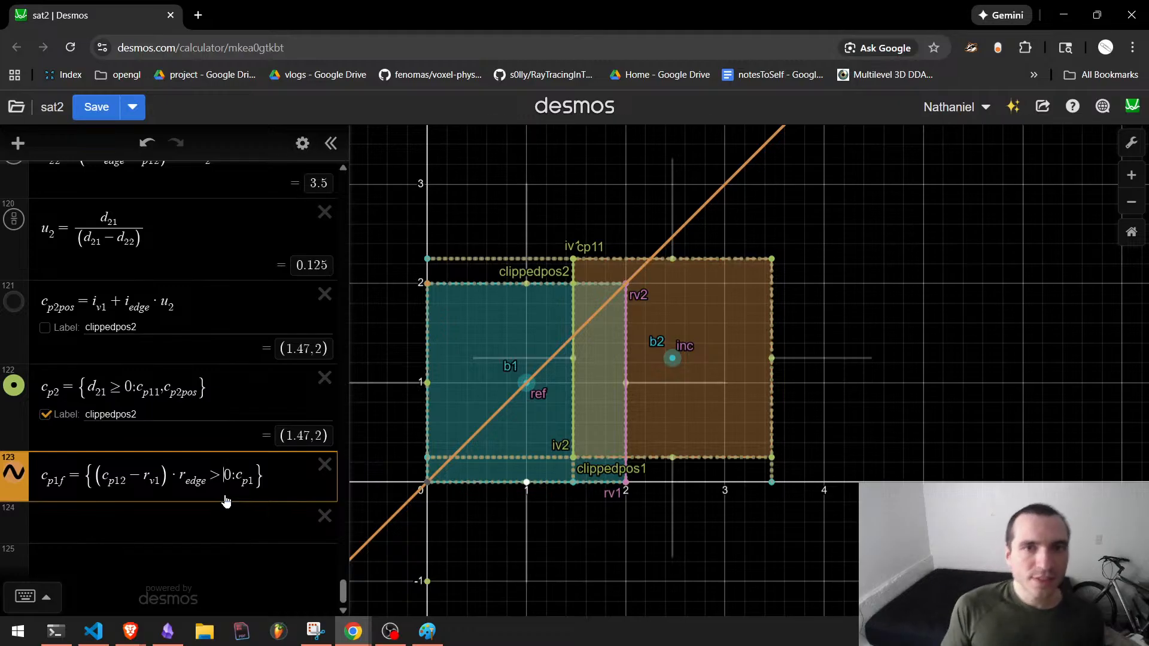
scroll(505, 463, up, 2)
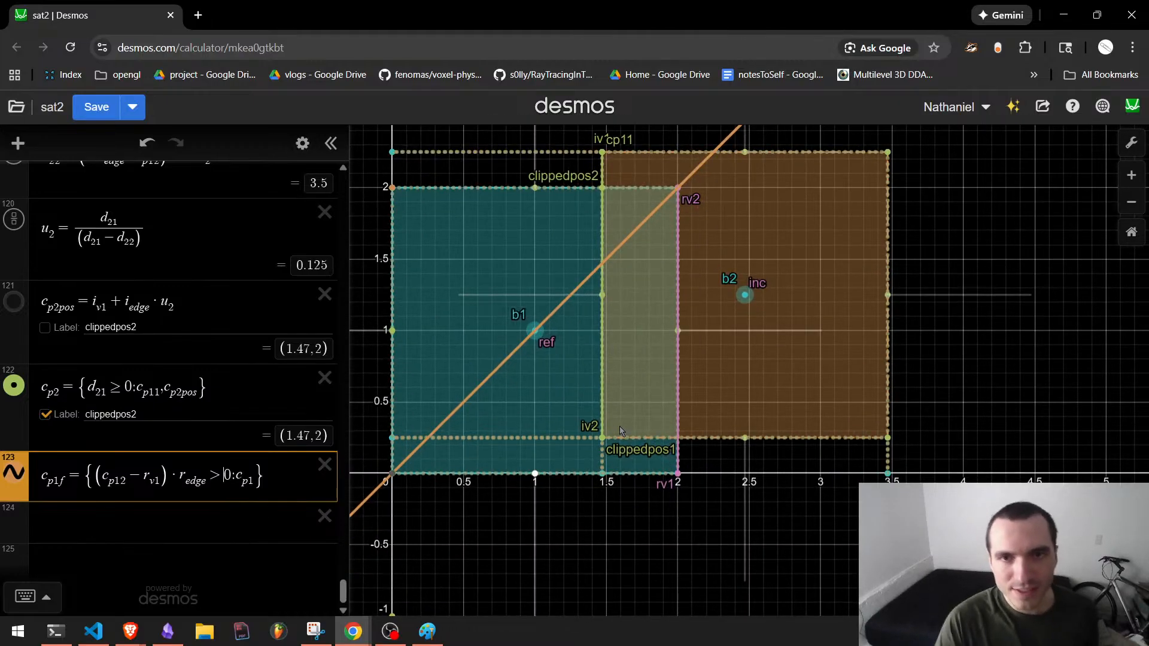
scroll(620, 431, up, 1)
click(589, 452)
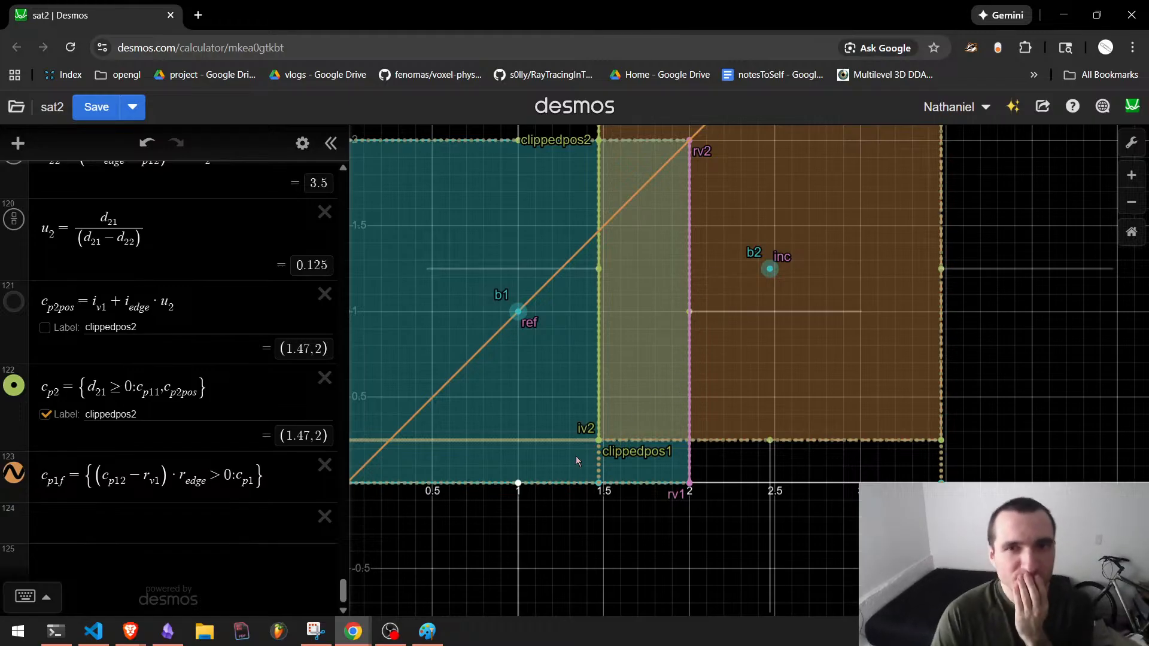
Change the comparison in the c_p1f condition back to < 0.
click(222, 487)
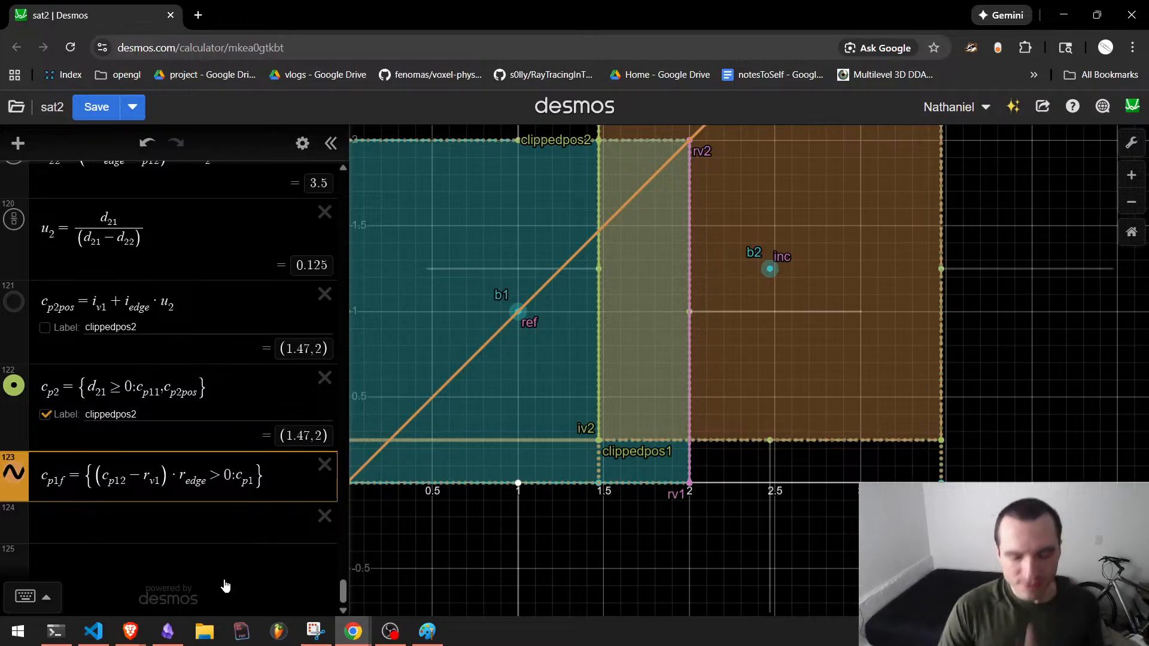
key(BackSpace)
text(<)
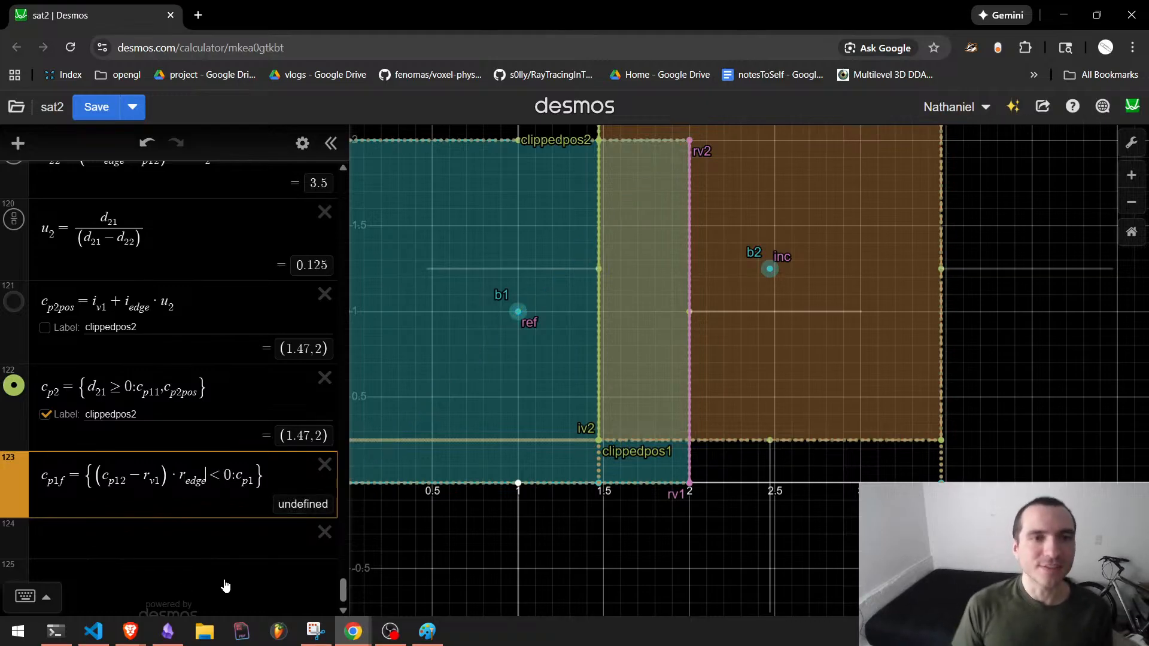
Try replacing r_edge with the reference normal r_n in the c_p1f condition.
key(BackSpace)
key(BackSpace)
key(BackSpace)
key(BackSpace)
text(n)
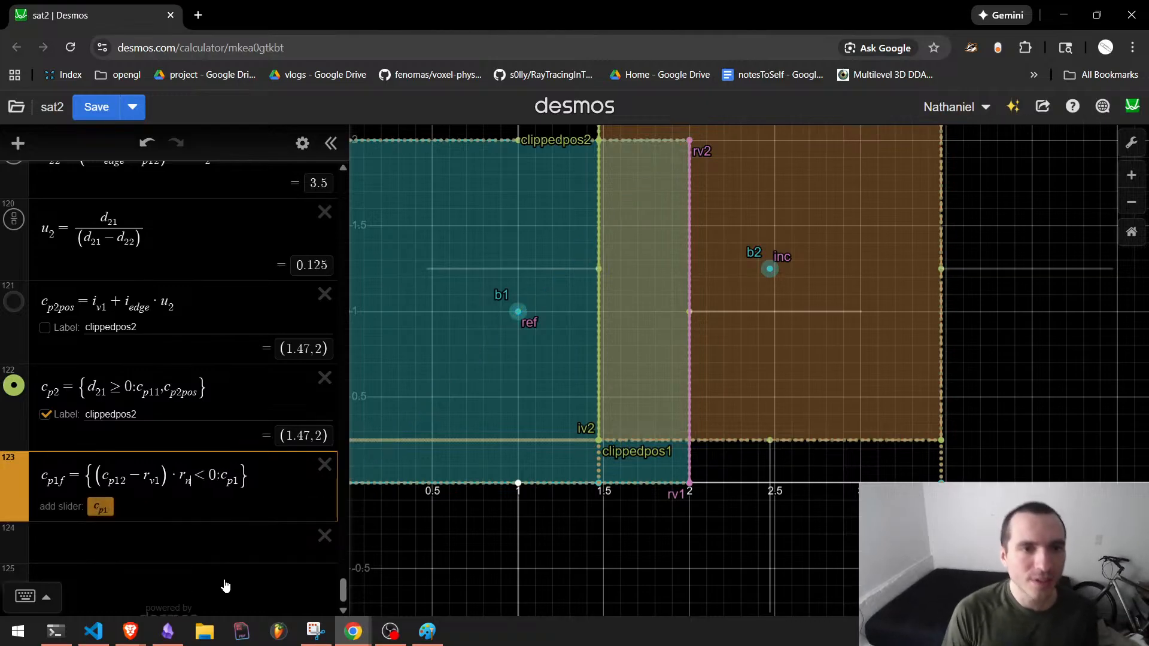
text(orma)
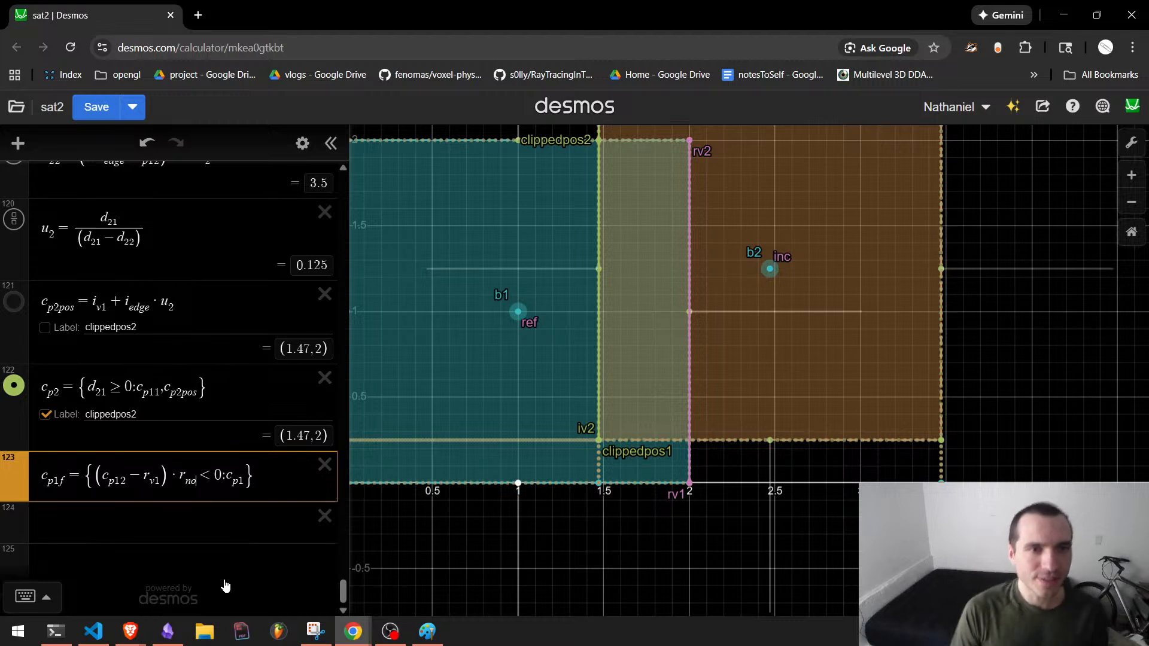
key(BackSpace)
key(BackSpace)
key(BackSpace)
key(BackSpace)
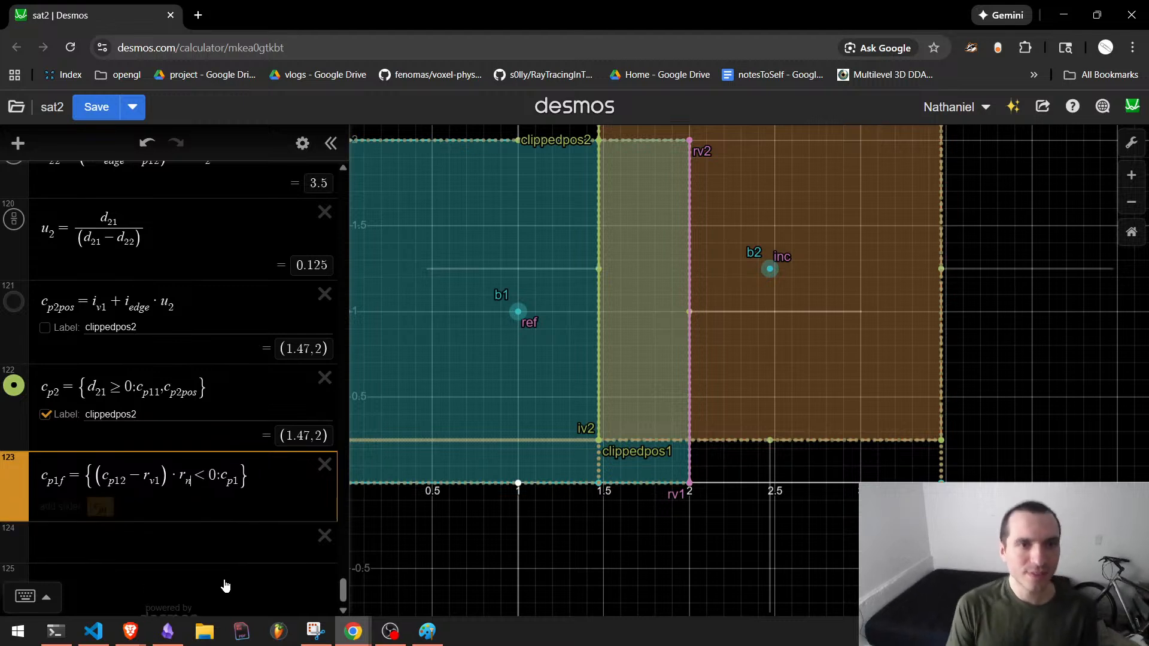
Look up the normal's name in the earlier definitions and use c_n as the dot-product vector in the c_p1f condition.
scroll(269, 568, up, 10)
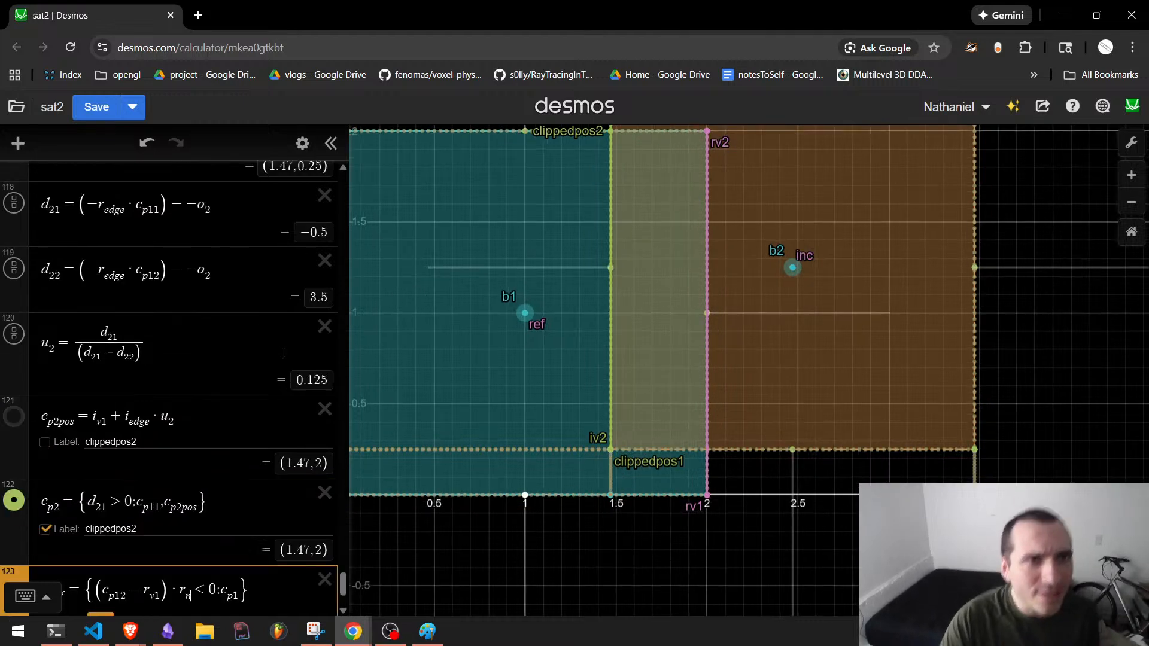
scroll(245, 383, up, 10)
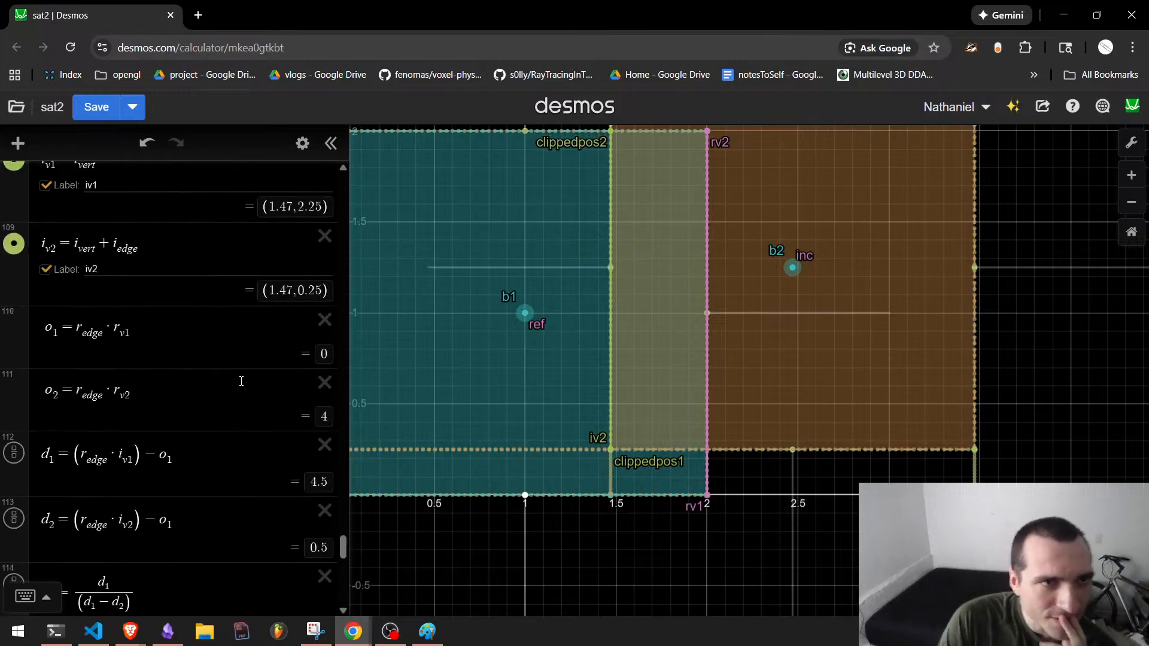
scroll(220, 398, up, 8)
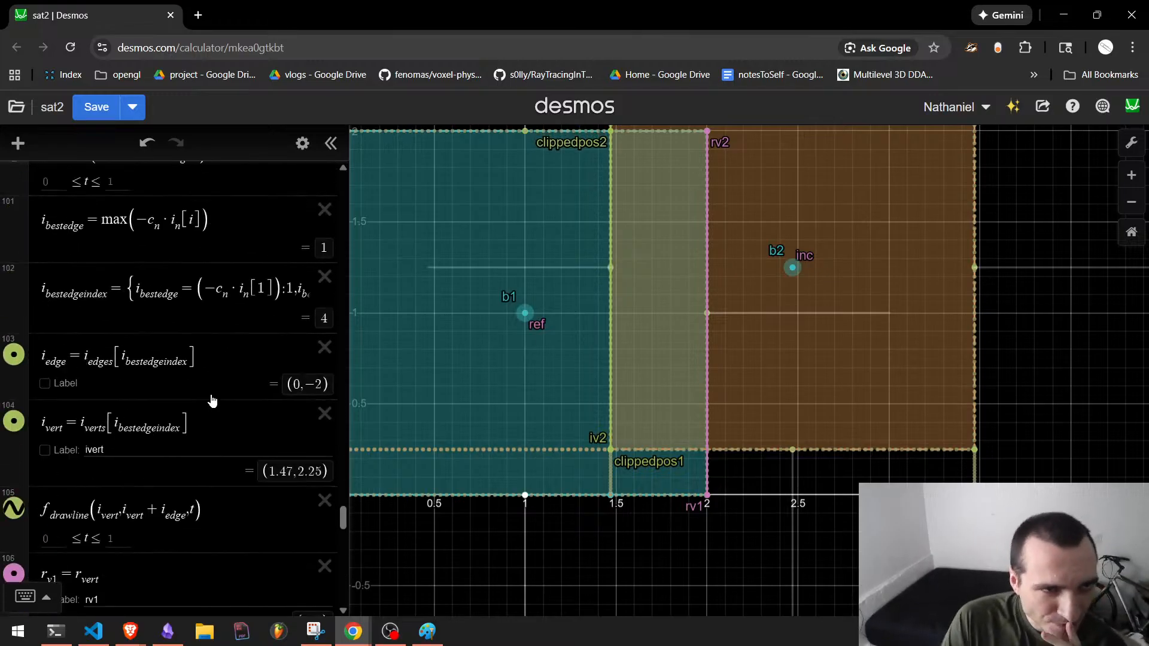
scroll(206, 402, up, 5)
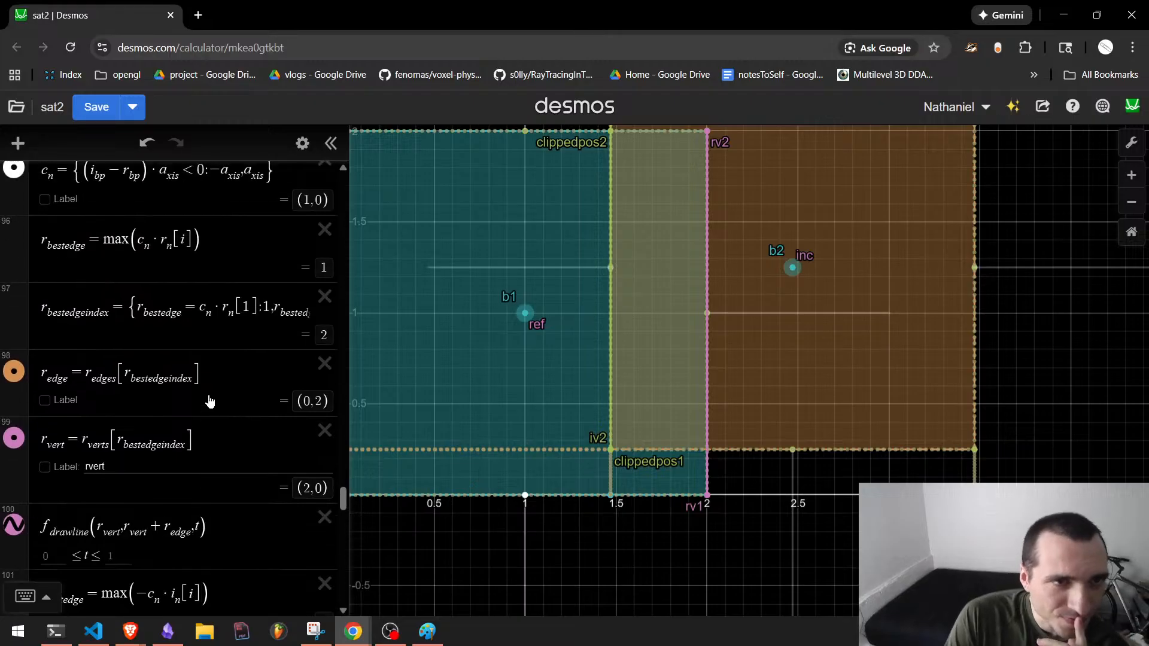
scroll(201, 407, up, 2)
scroll(202, 406, up, 1)
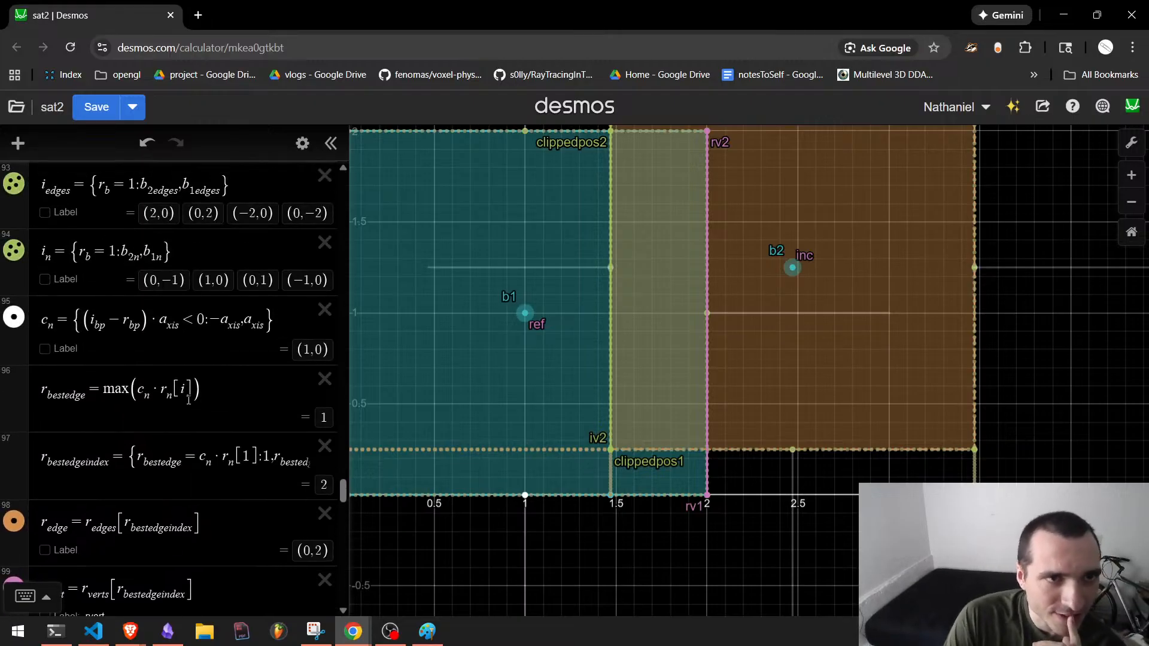
scroll(262, 405, down, 20)
click(200, 495)
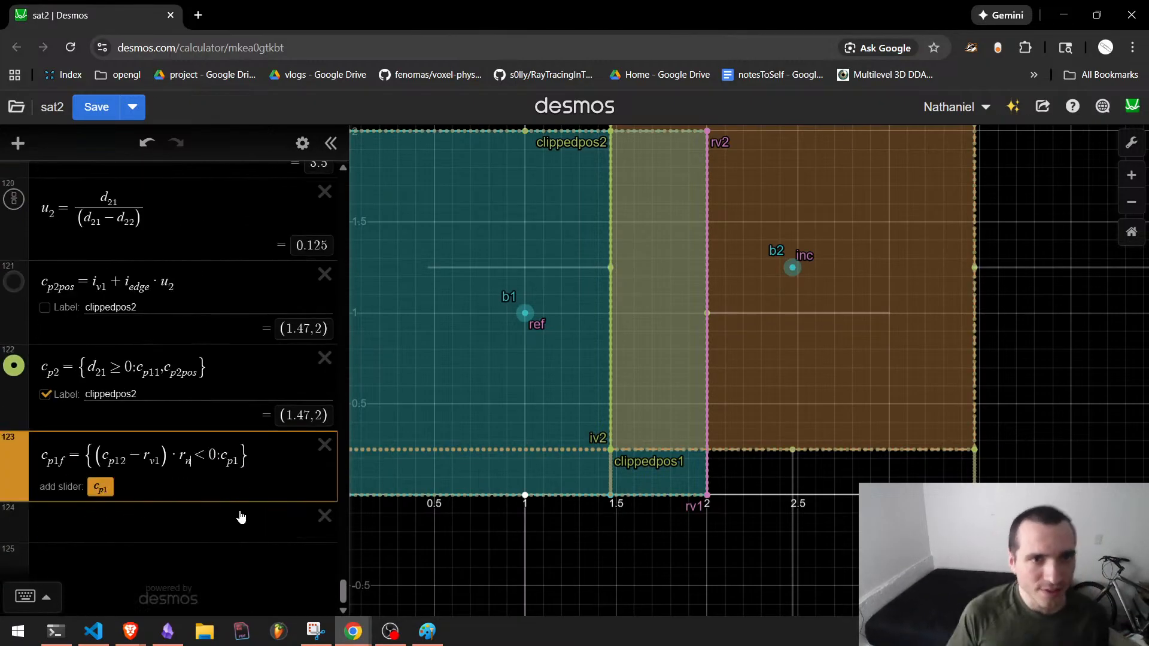
key(Left)
key(BackSpace)
key(BackSpace)
text(c)
key(Right)
key(BackSpace)
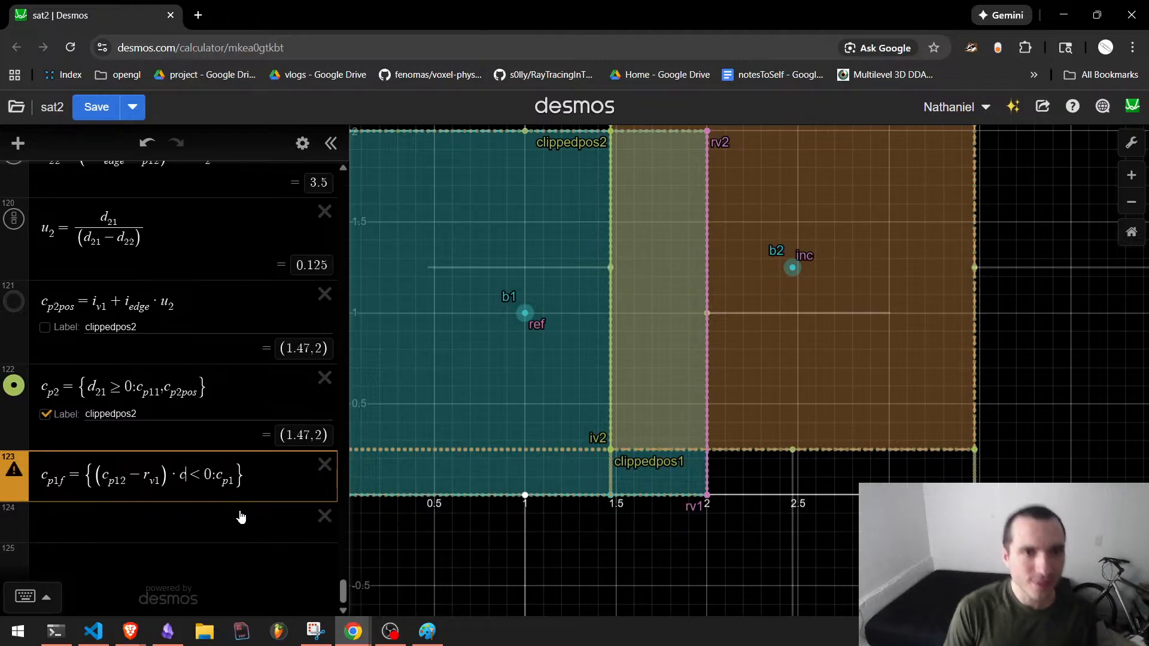
text(_n)
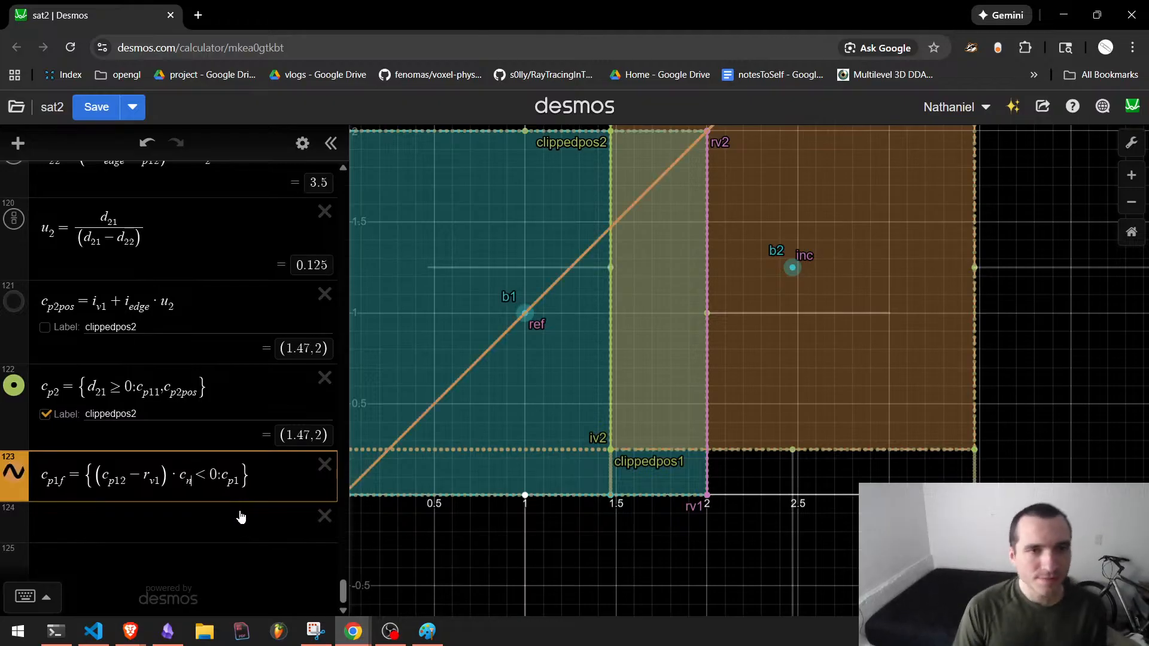
key(BackSpace)
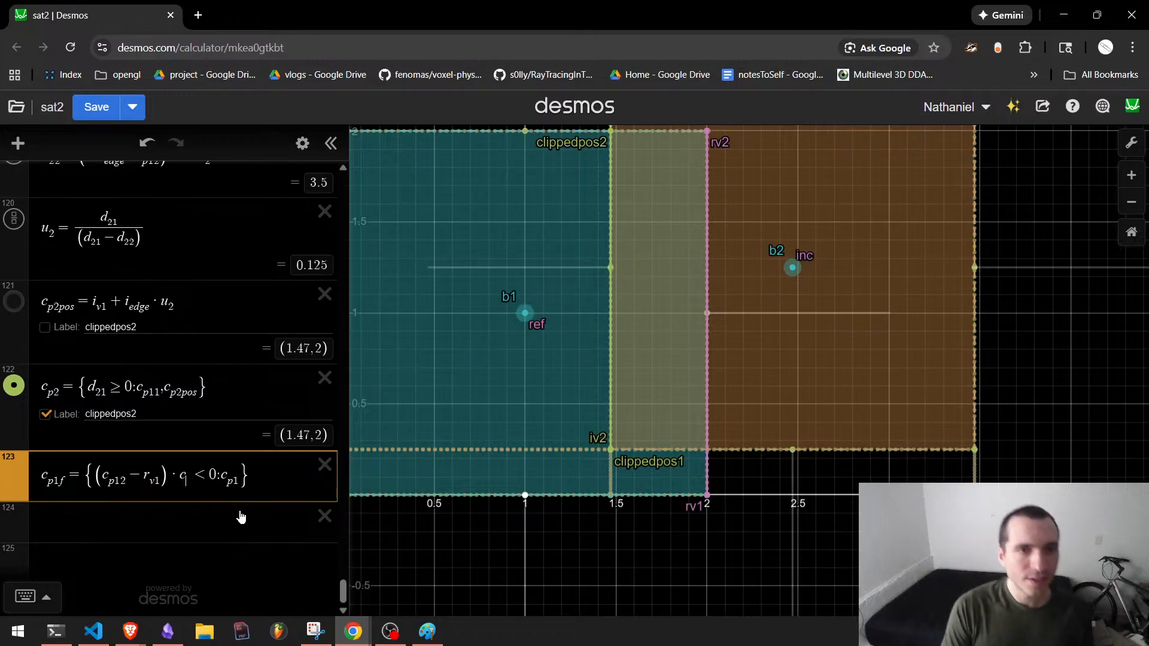
text(n))
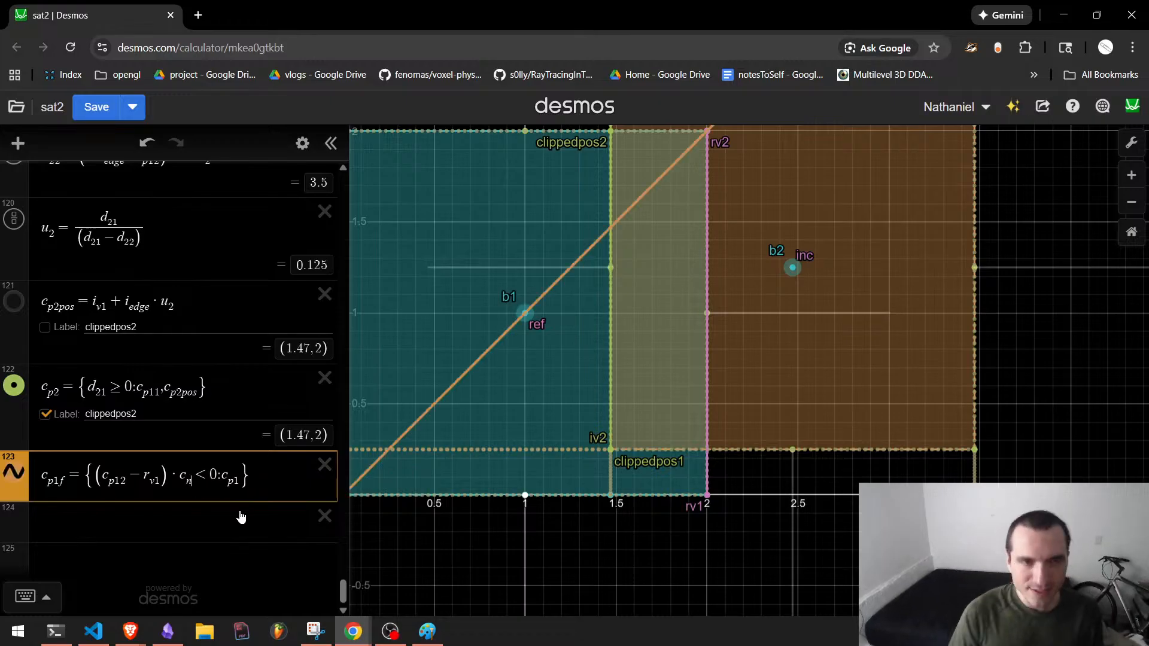
Enclose the dot product (c_p12 − r_v1) · c_n in its own parentheses within the c_p1f condition.
text(|)
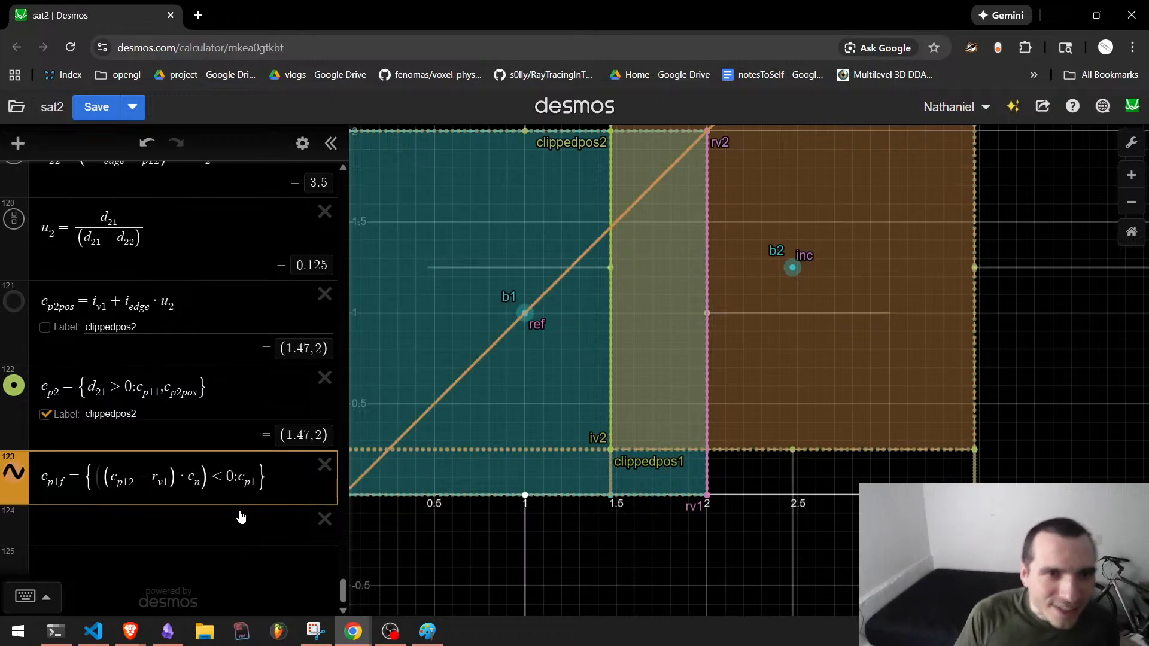
key(Left)
key(Left)
key(Left)
key(Left)
key(Left)
text(|)
key(BackSpace)
key(Right)
key(Right)
key(Right)
key(Right)
key(Right)
key(Right)
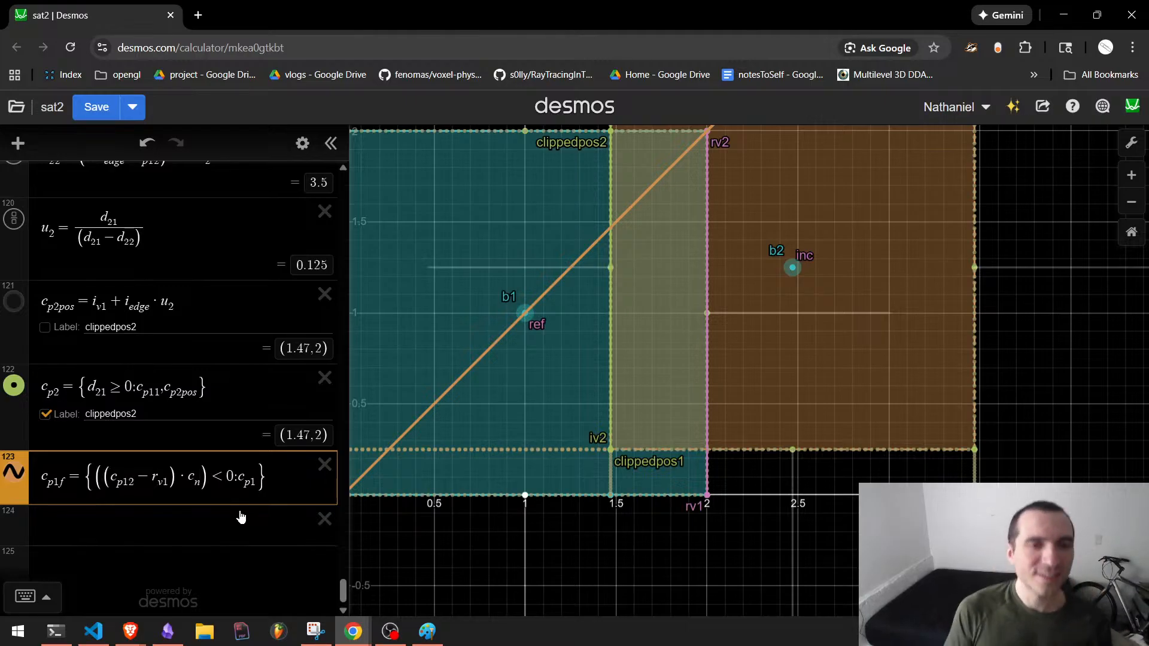
Add the expression (c_p12 − r_v1) · c_n on its own line below c_p1f to evaluate the dot product.
key(Left)
key(shift+Left)
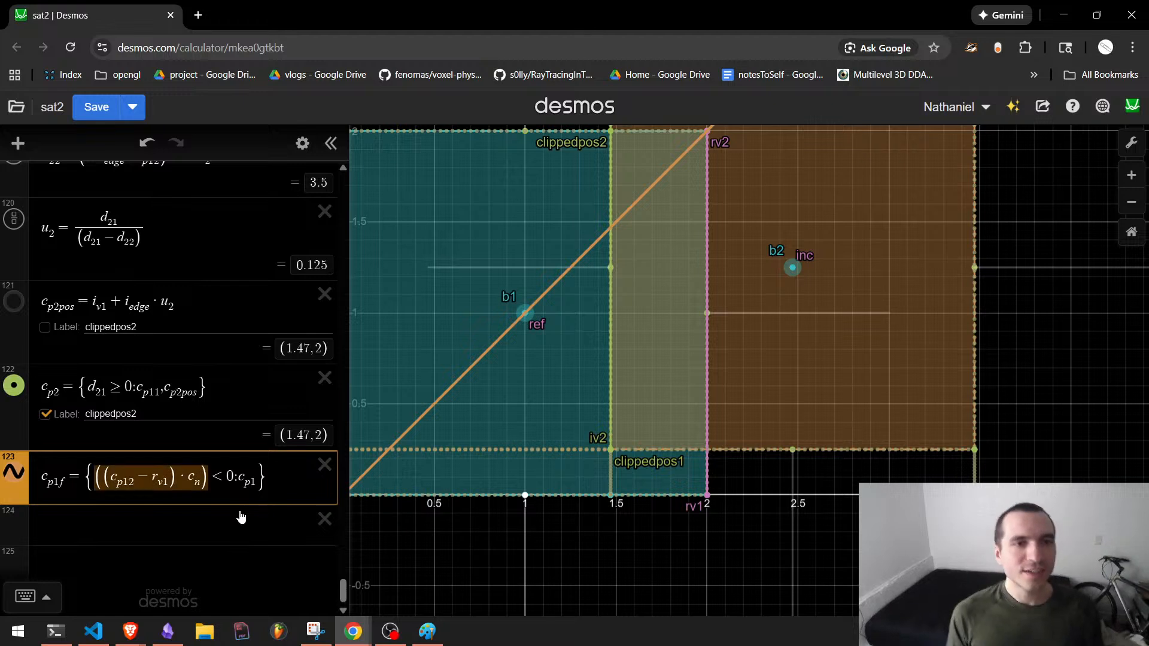
key(ctrl+c)
click(241, 517)
key(ctrl+v)
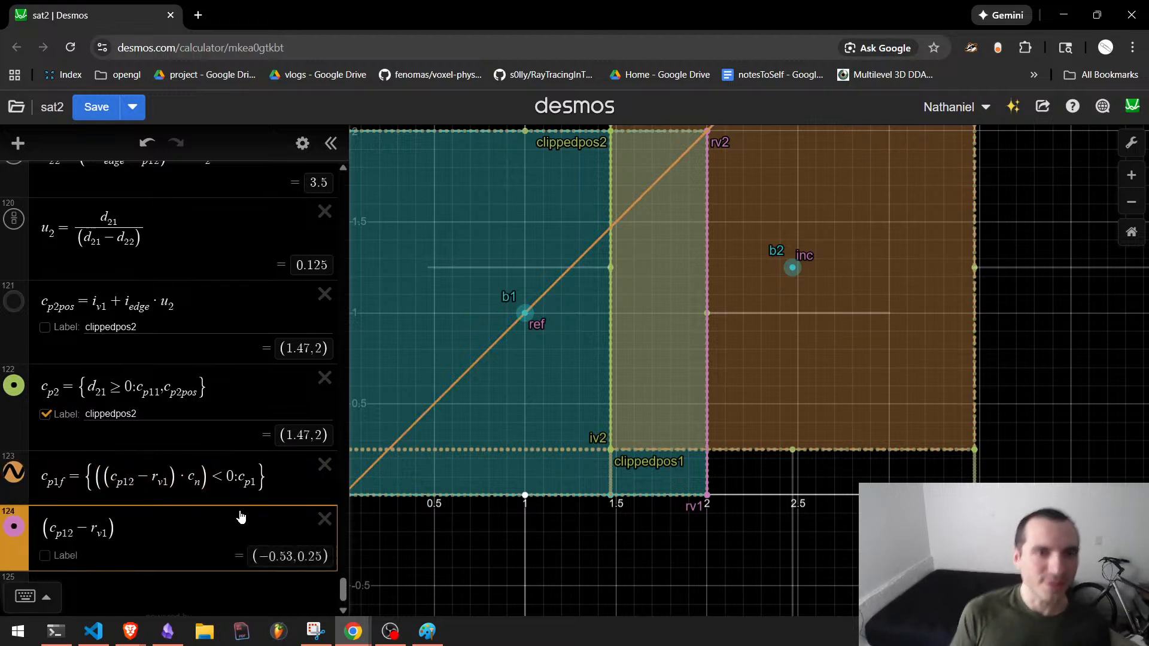
text(*)
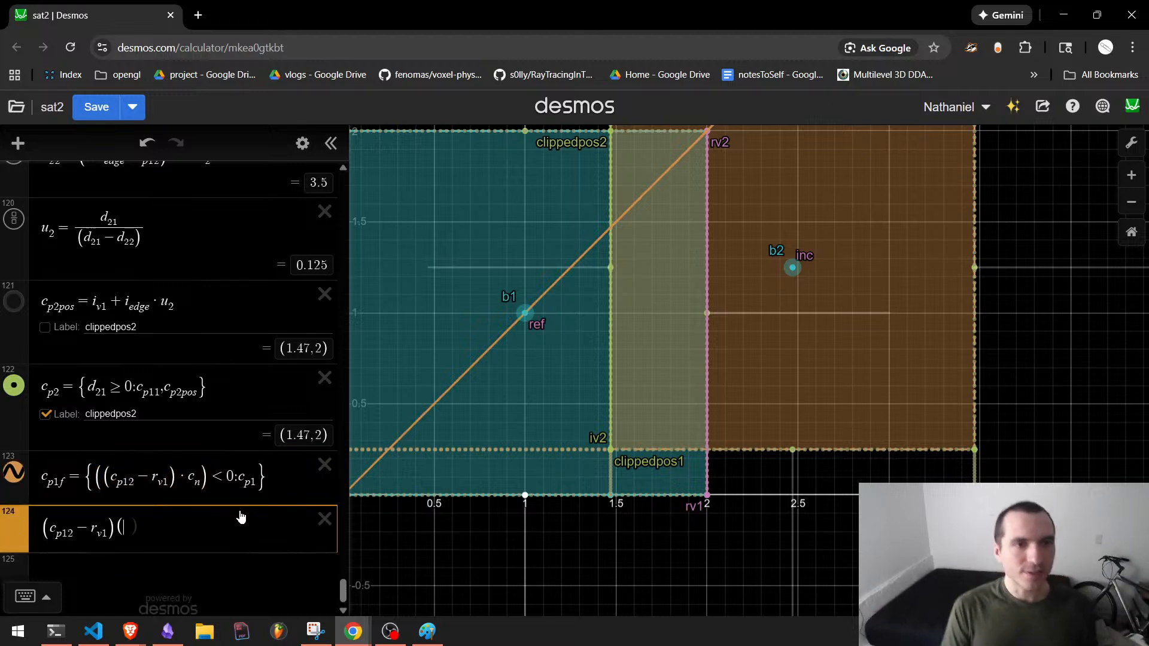
key(BackSpace)
text(*c_n)
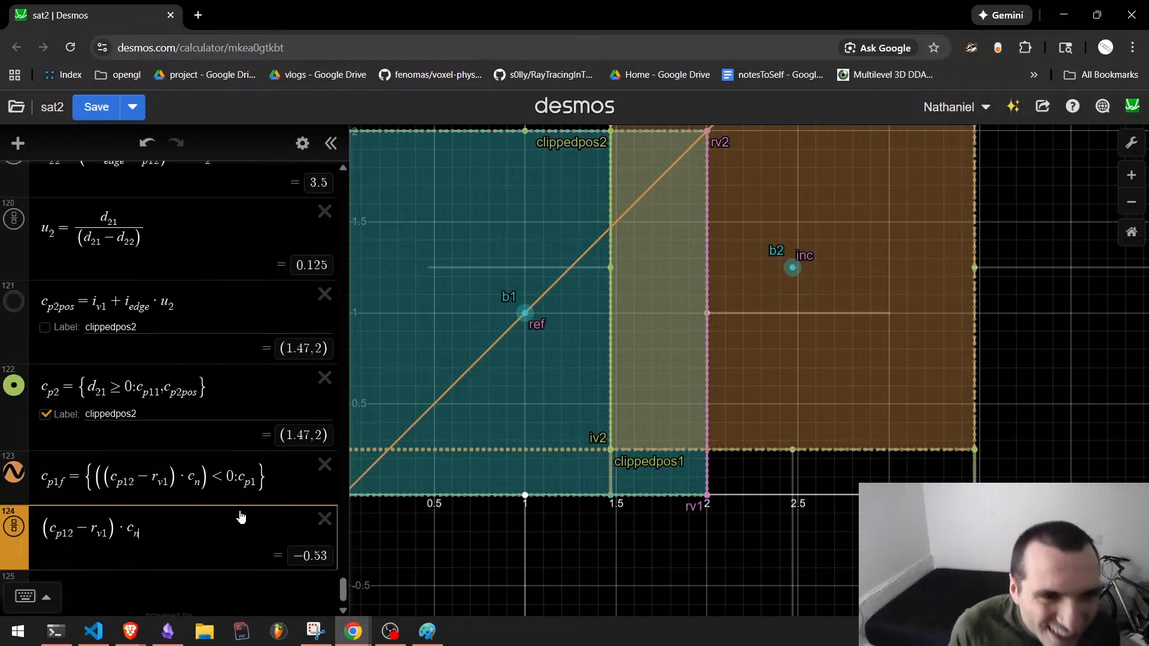
key(Up)
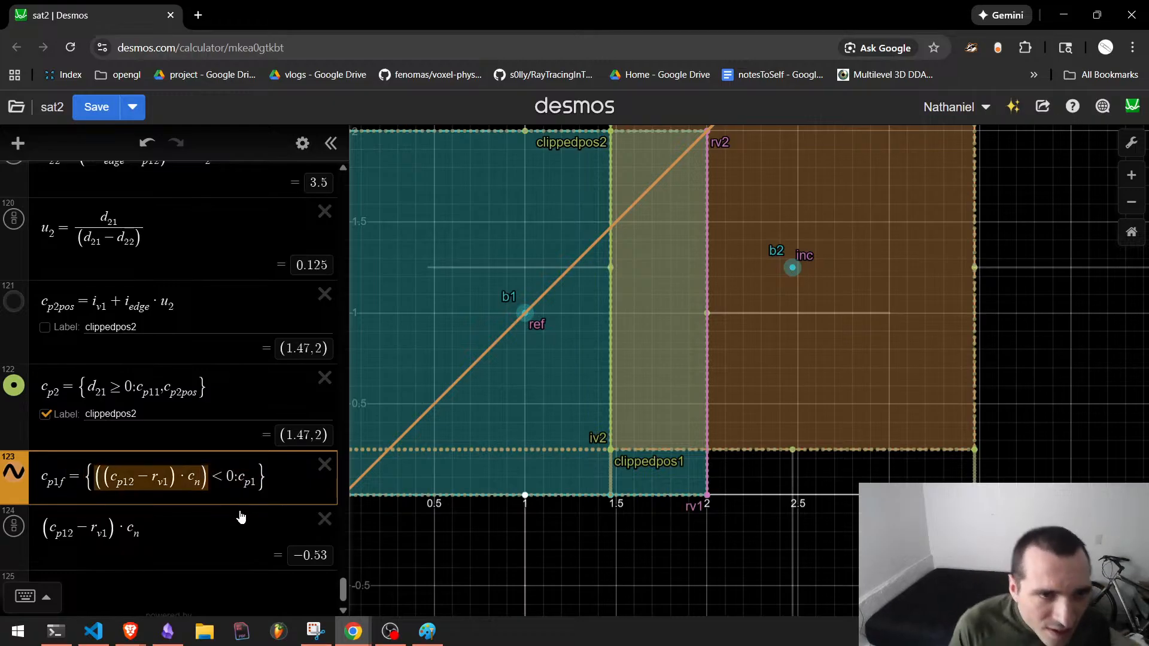
Evaluate the copied parenthesised expression ((c_p12 − r_v1) · c_n) on a new line below the existing dot-product test line.
key(Down)
key(Return)
key(ctrl+v)
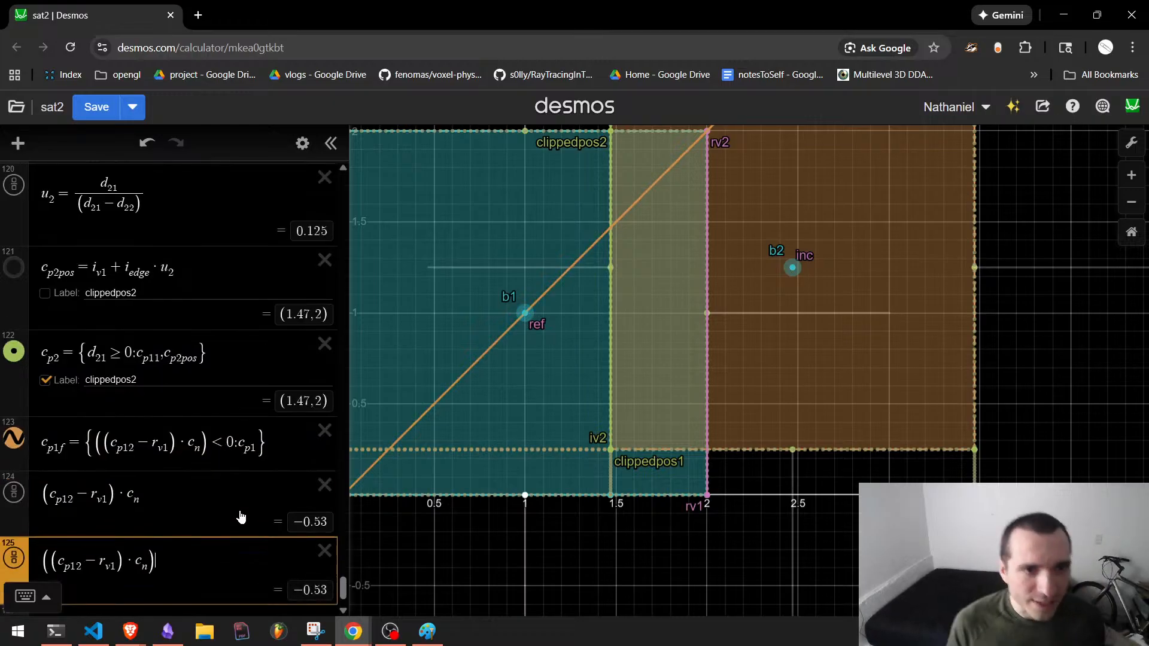
Change the point returned by the c_p1f condition to c_p12.
key(Up)
key(Up)
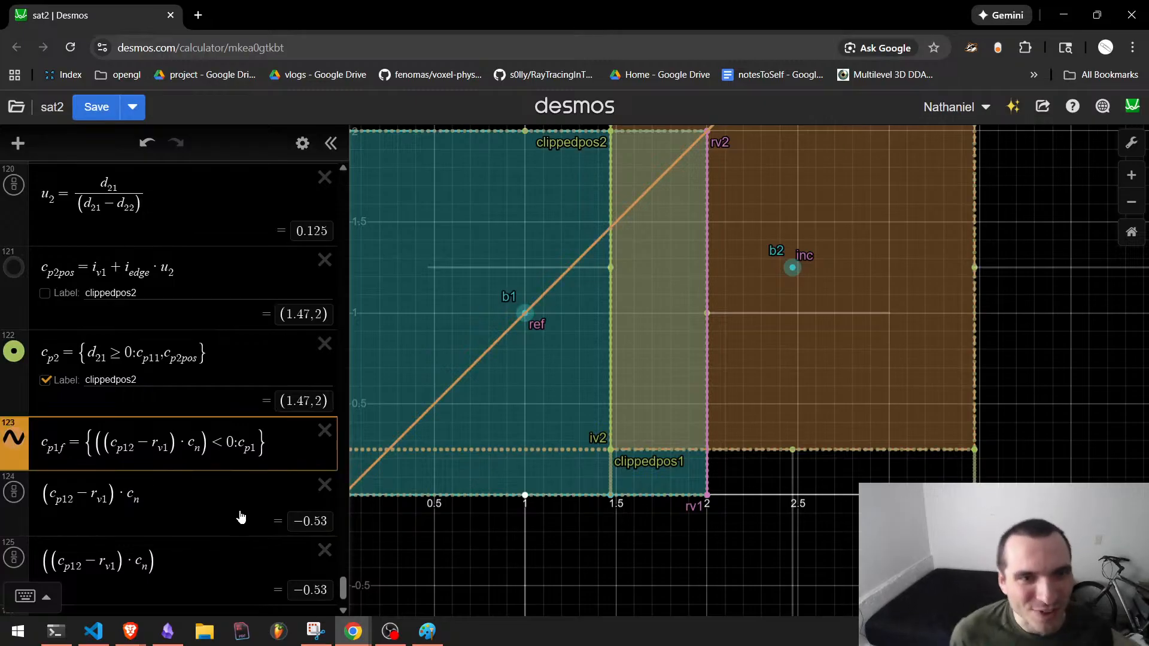
text(2)
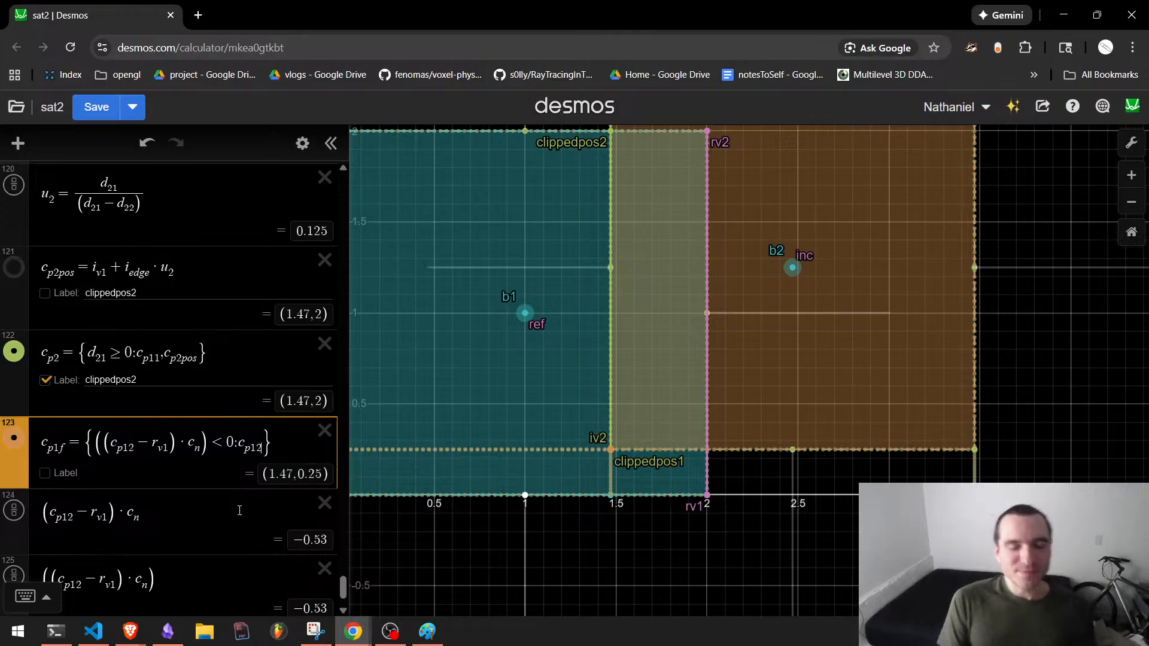
Delete the two dot-product test lines below c_p1f.
click(239, 510)
key(ctrl+d)
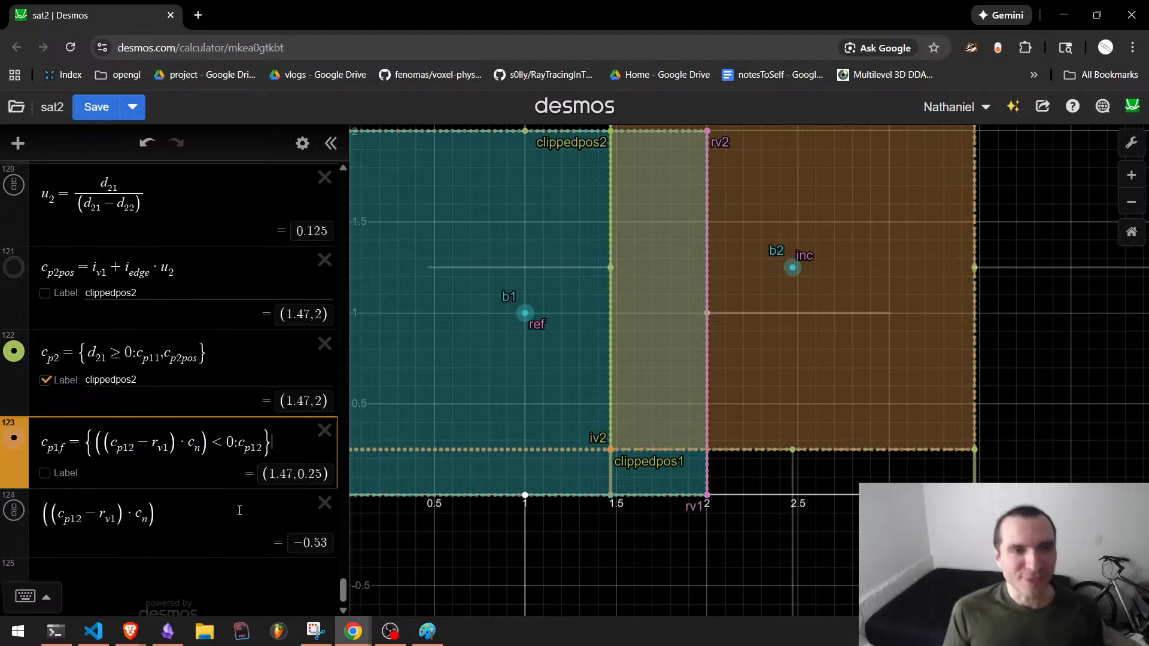
click(239, 511)
key(ctrl+d)
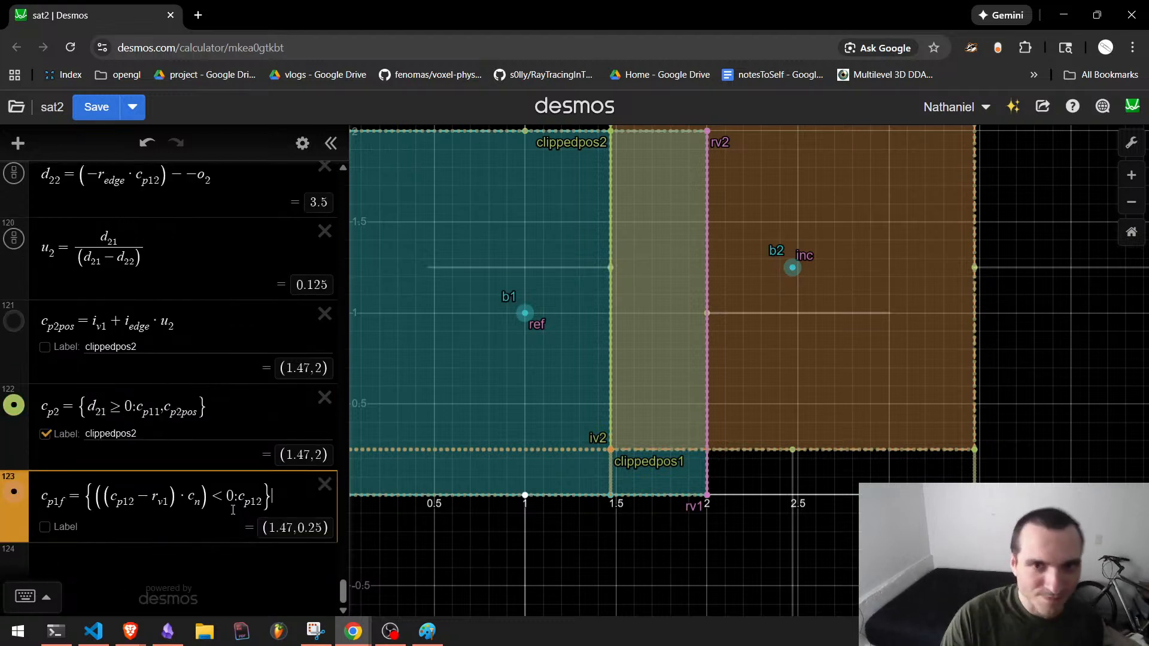
Enable the label of c_p1f and hide the points and labels of c_p2 and c_p12.
click(44, 527)
click(45, 433)
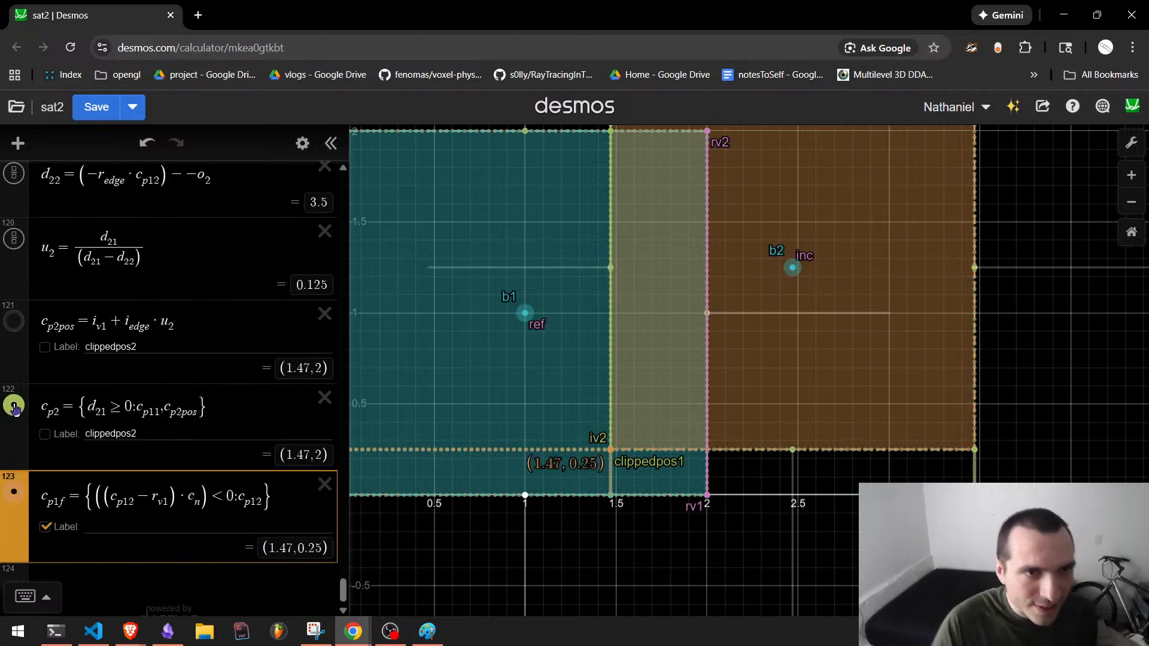
scroll(15, 409, up, 5)
click(46, 349)
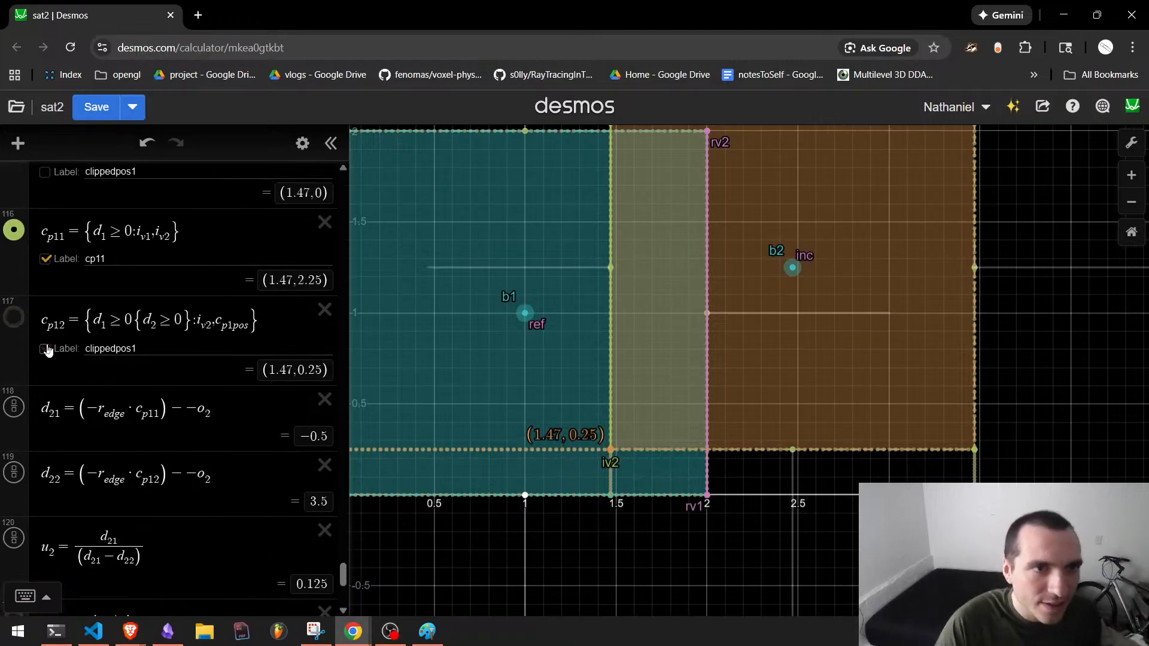
Set the label text of the c_p1f point to cp1f.
scroll(48, 350, down, 5)
key(Down)
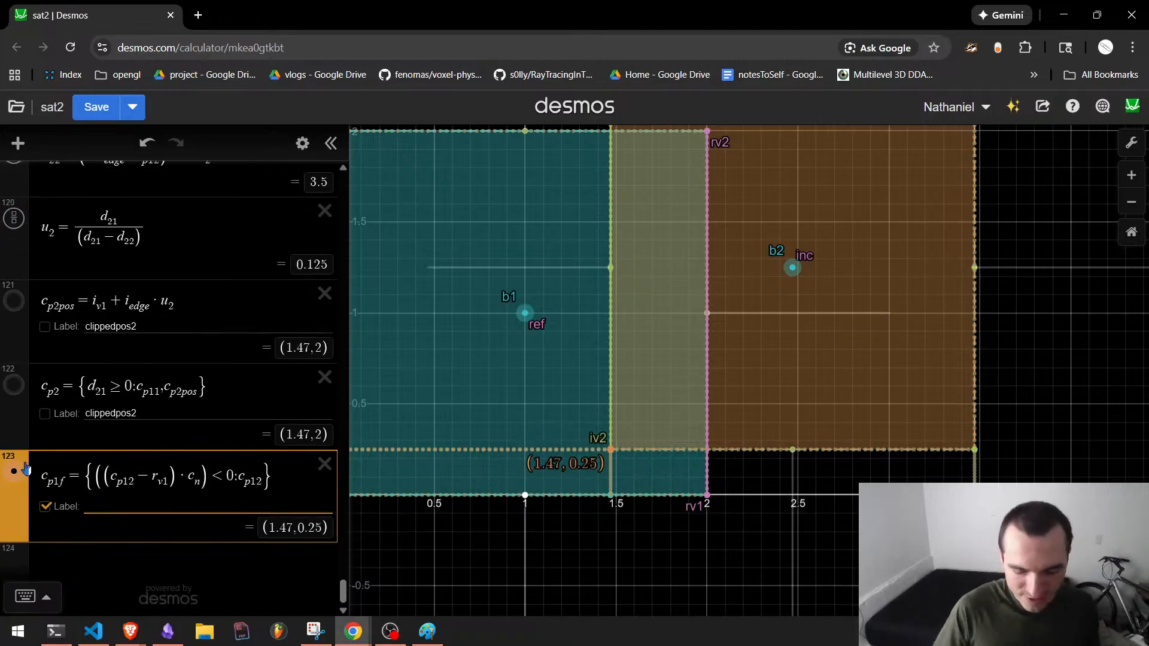
text(cp1f)
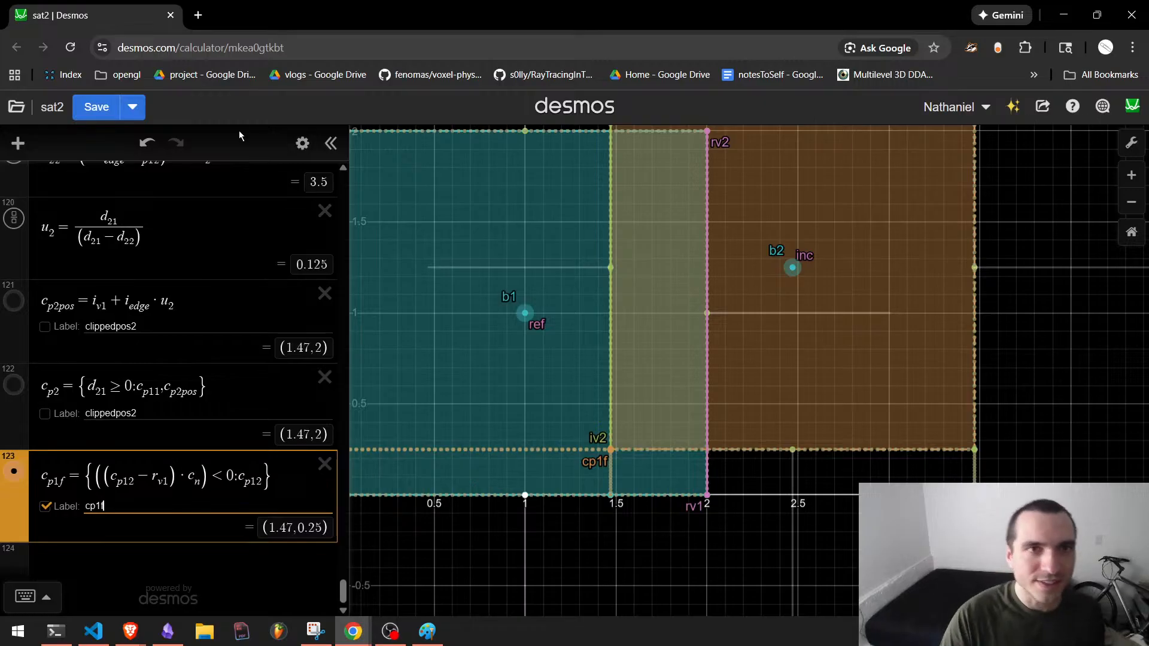
Change the colour of the c_p1f point from orange to the yellow-green used for the other clip points.
click(302, 143)
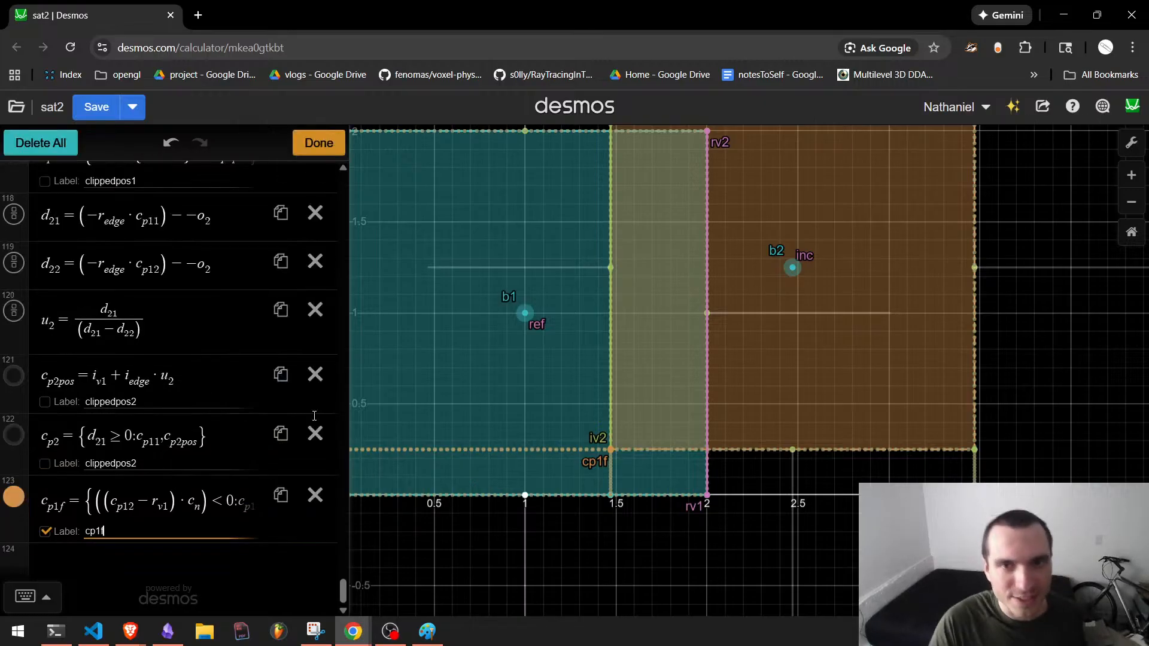
click(13, 501)
click(149, 463)
click(215, 507)
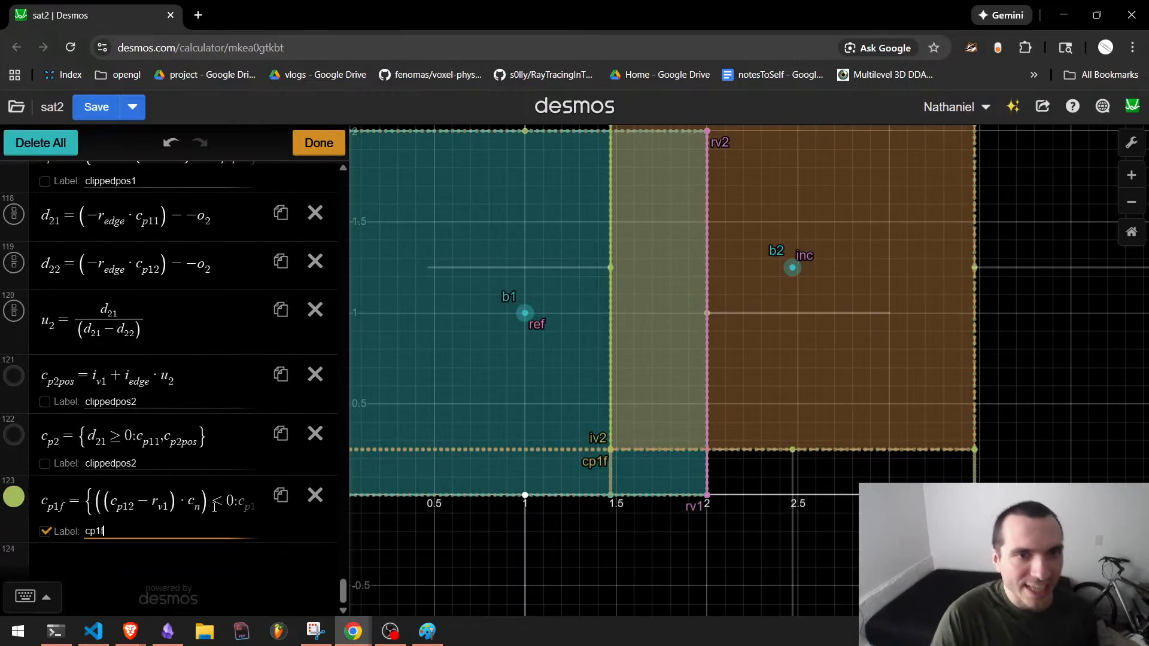
click(209, 504)
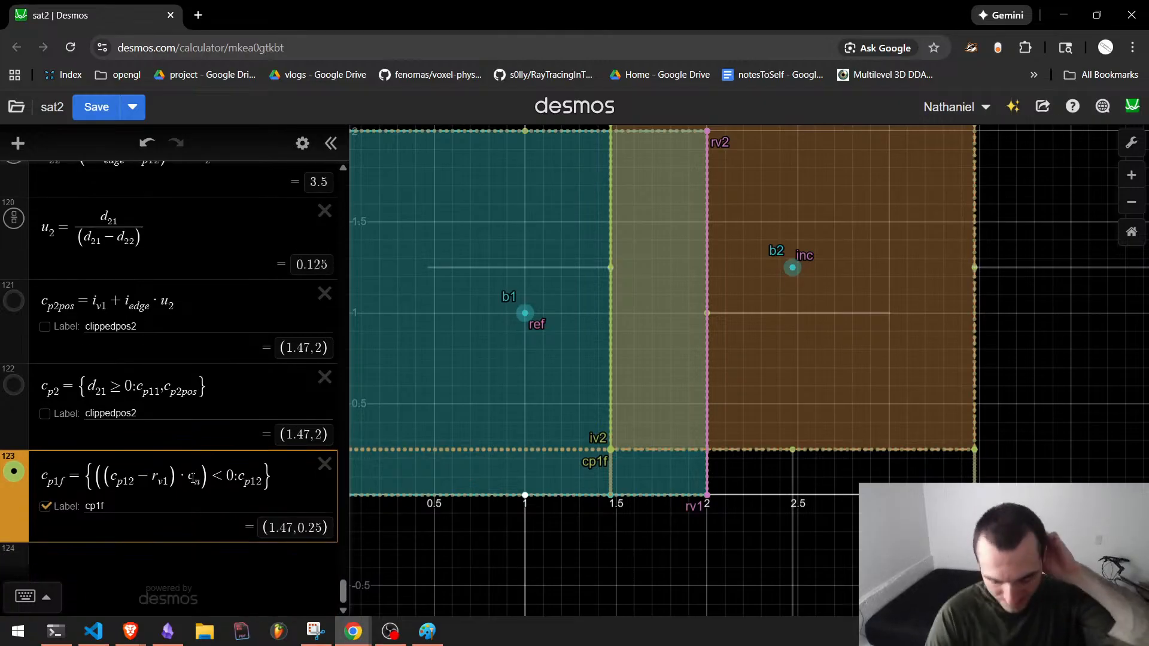
Duplicate the c_p1f definition and replace c_p12 with c_p2 in both the condition and the result of the copy.
key(ctrl+shift+d)
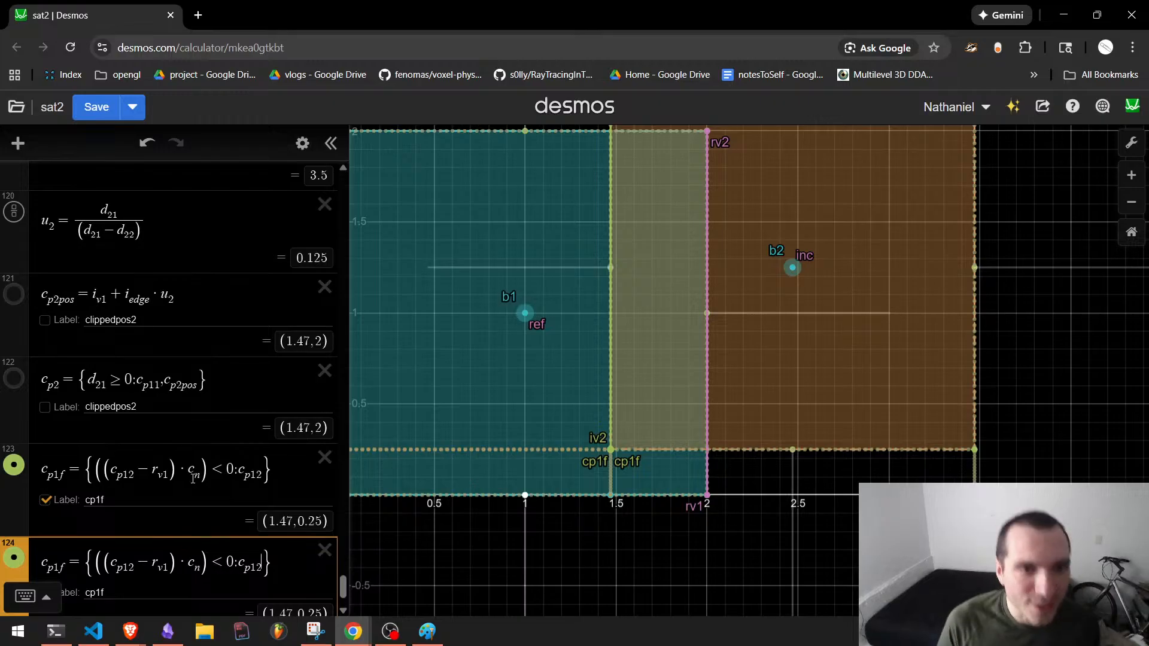
key(BackSpace)
key(Left)
key(Left)
key(Left)
key(Left)
key(Left)
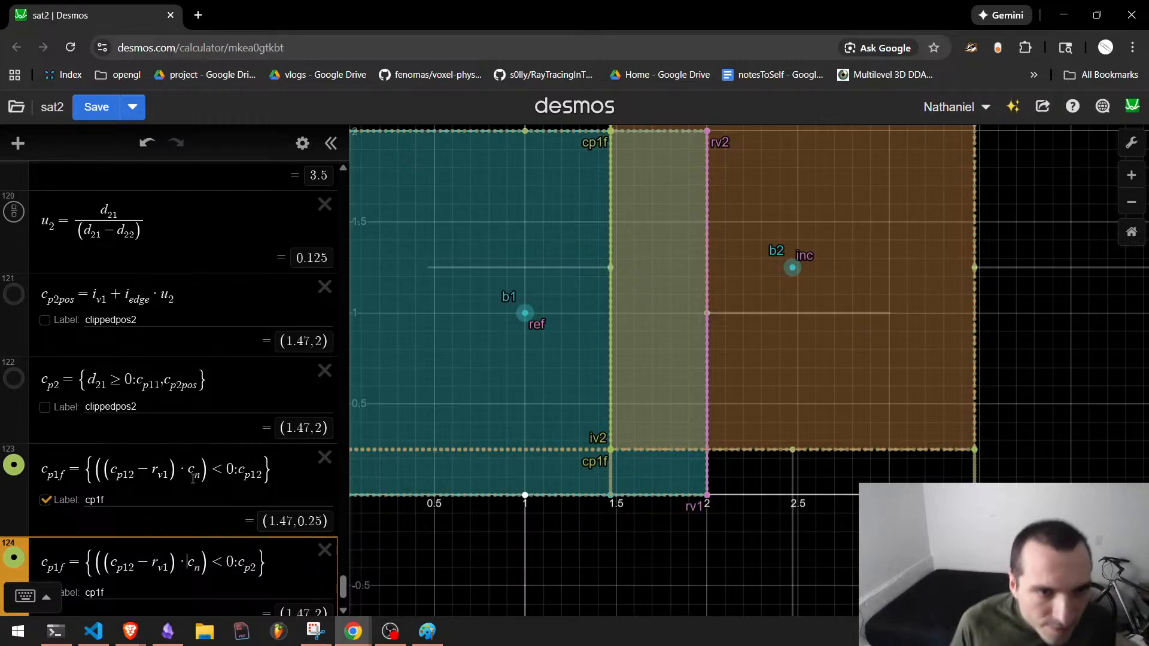
key(BackSpace)
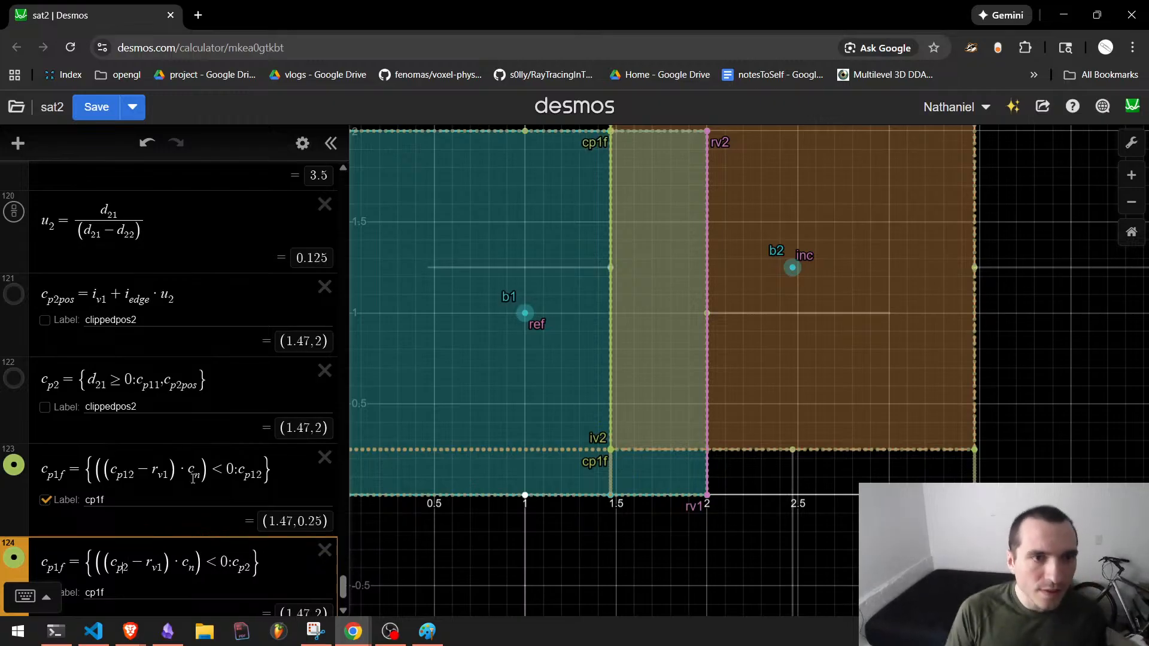
Rename the duplicated definition to c_p2f.
key(Left)
key(Left)
key(Left)
key(Left)
key(Left)
key(Left)
key(Left)
key(Left)
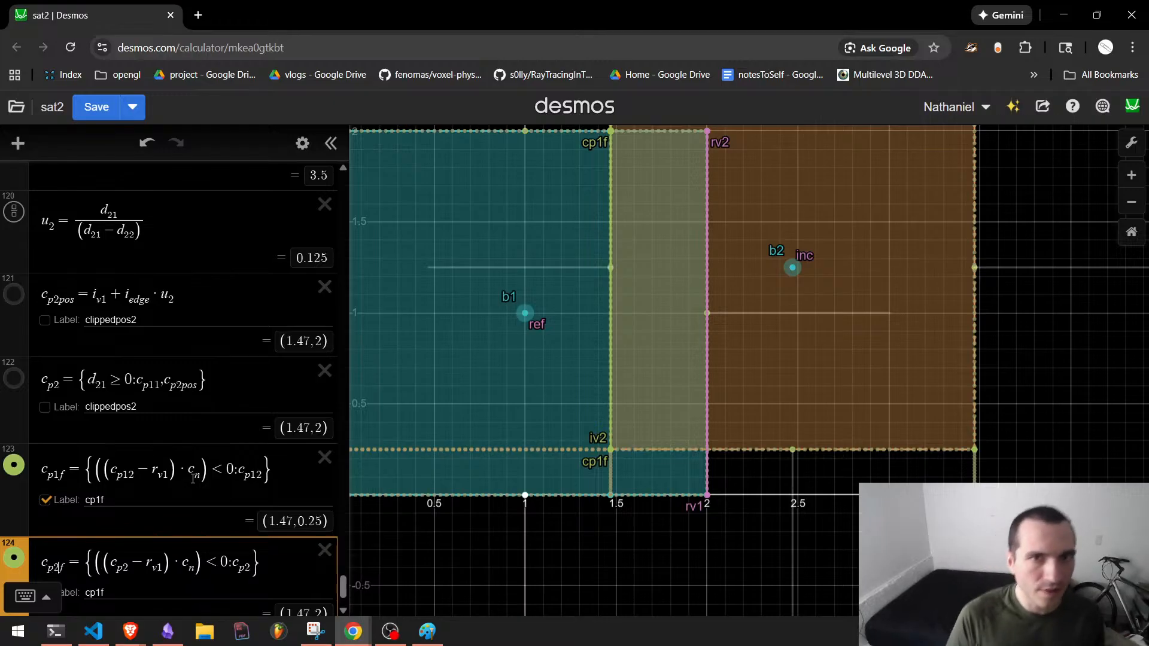
Change the label text of the c_p2f point to cp2f.
scroll(859, 257, down, 2)
drag(733, 481, 700, 526)
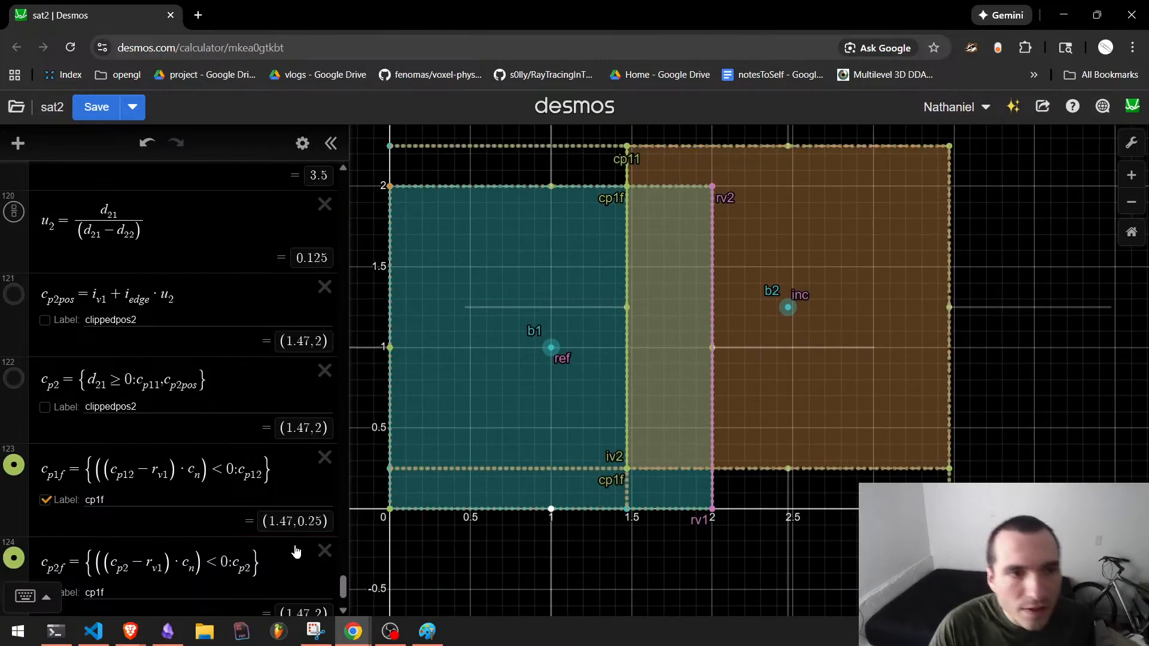
scroll(167, 536, down, 2)
click(168, 536)
click(164, 519)
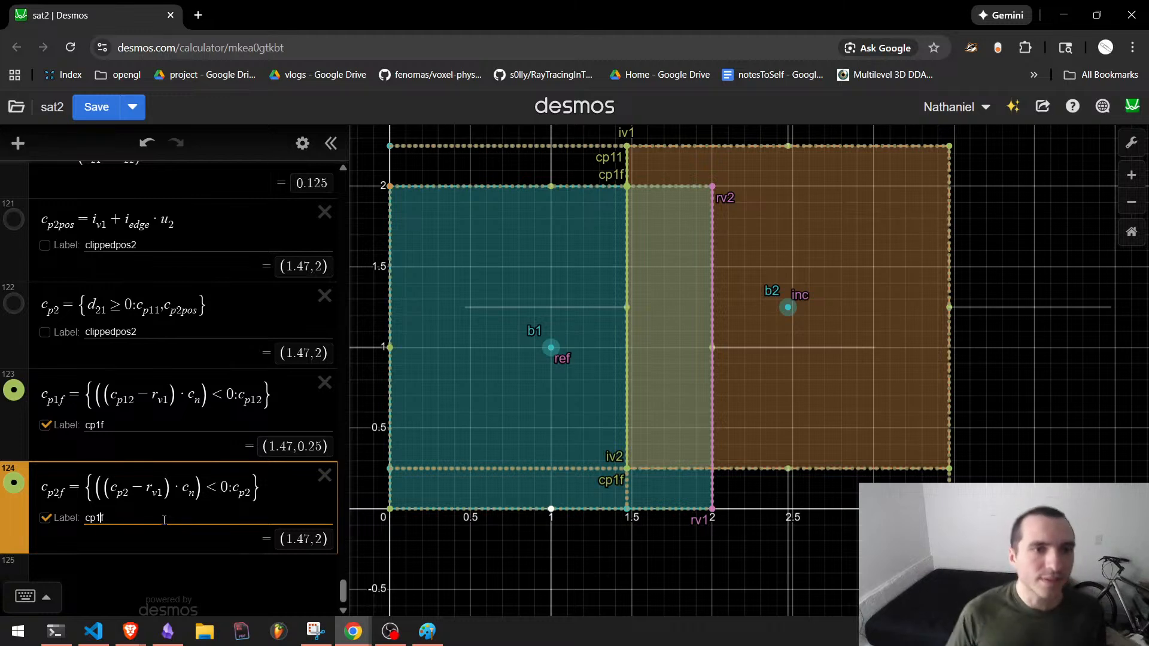
key(BackSpace)
text(2)
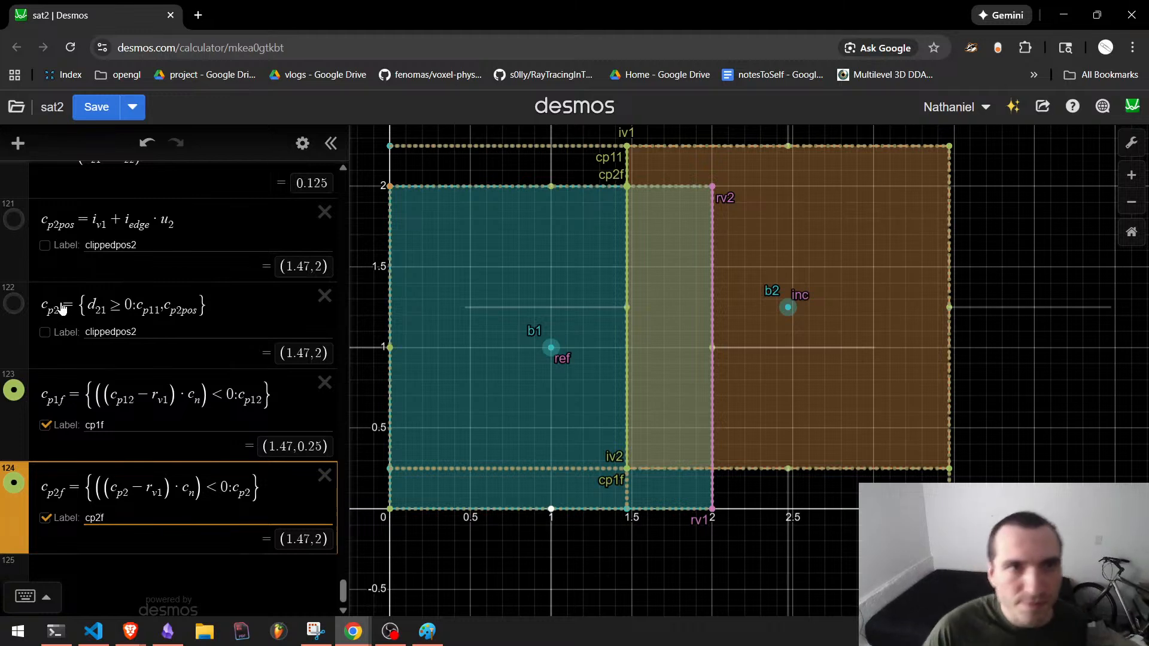
Hide the c_p11 point and its label.
scroll(90, 361, up, 5)
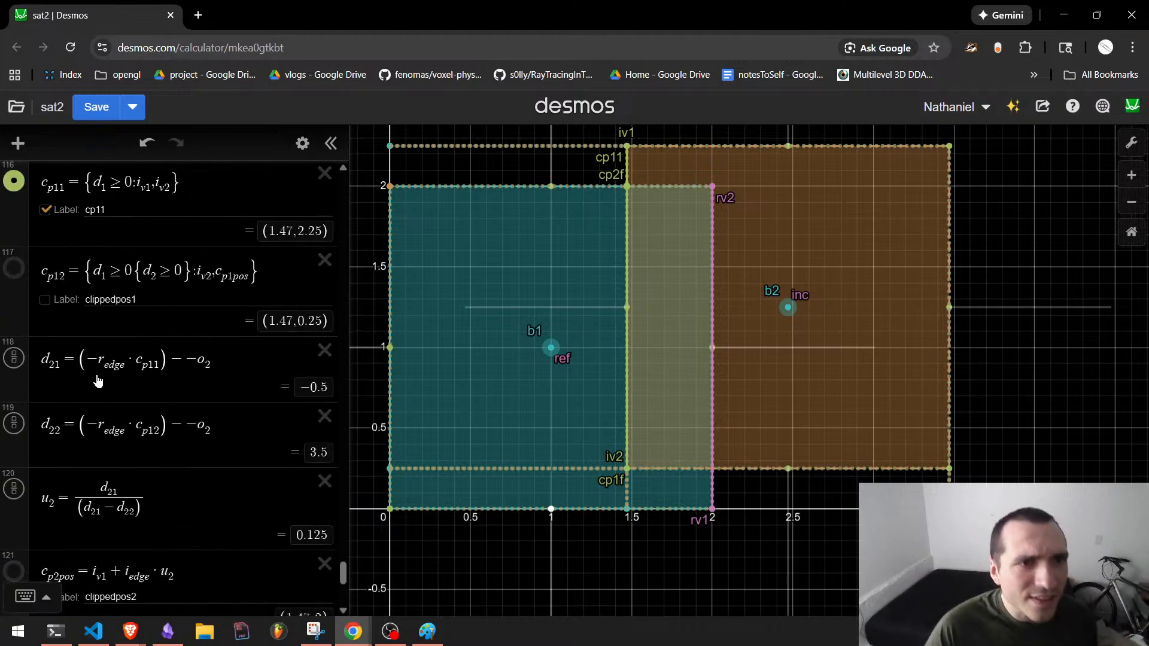
click(45, 221)
click(13, 192)
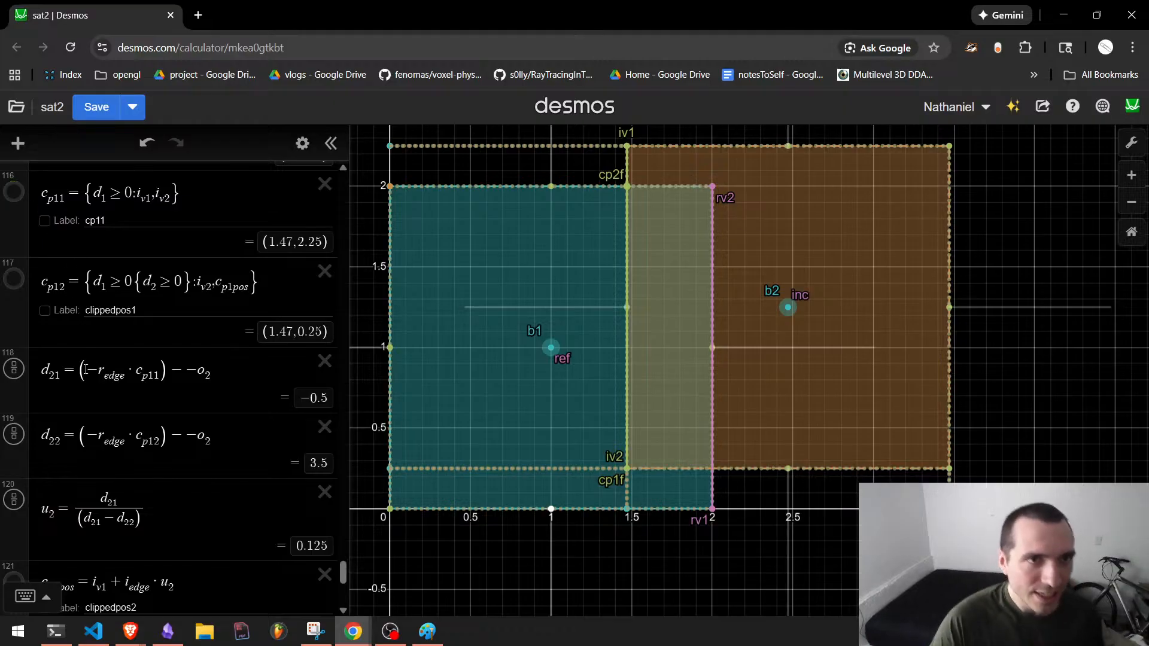
Set the rotation b_1a of box b1 to 0.4.
scroll(85, 369, up, 20)
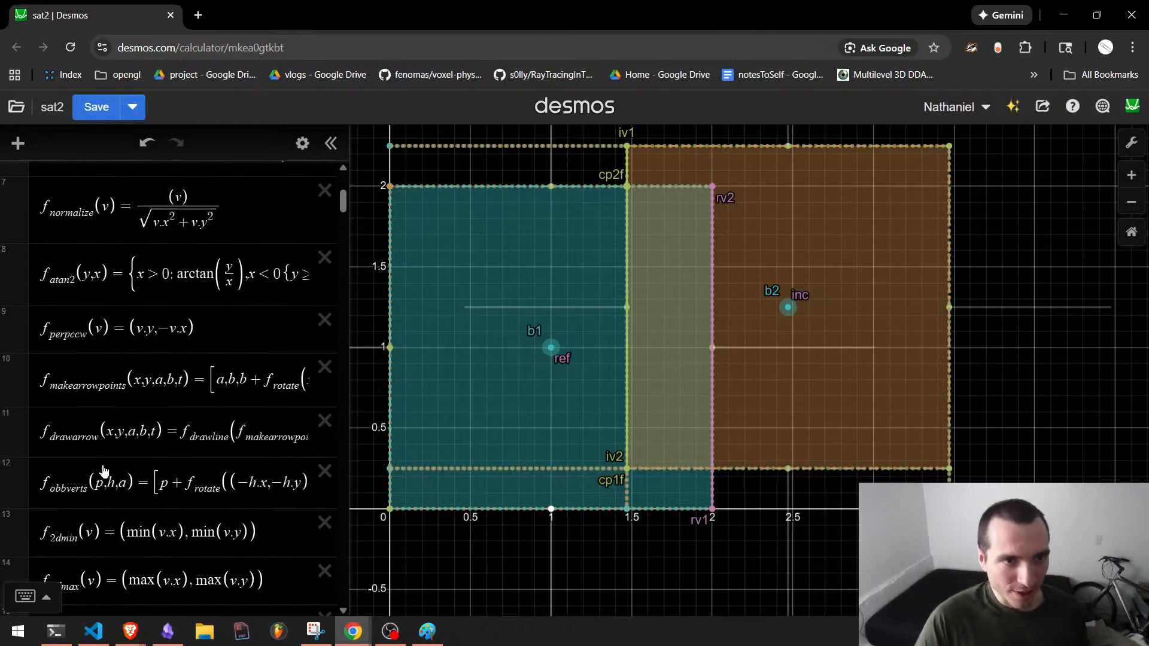
scroll(103, 471, down, 5)
drag(56, 497, 73, 499)
scroll(73, 499, down, 1)
scroll(751, 373, down, 1)
Move box b2 through positions such as (2.147, 1.333), (2.7, 1.6) and (2.6, 0.6) to test the filtered contact points against rotated box b1.
drag(790, 326, 729, 287)
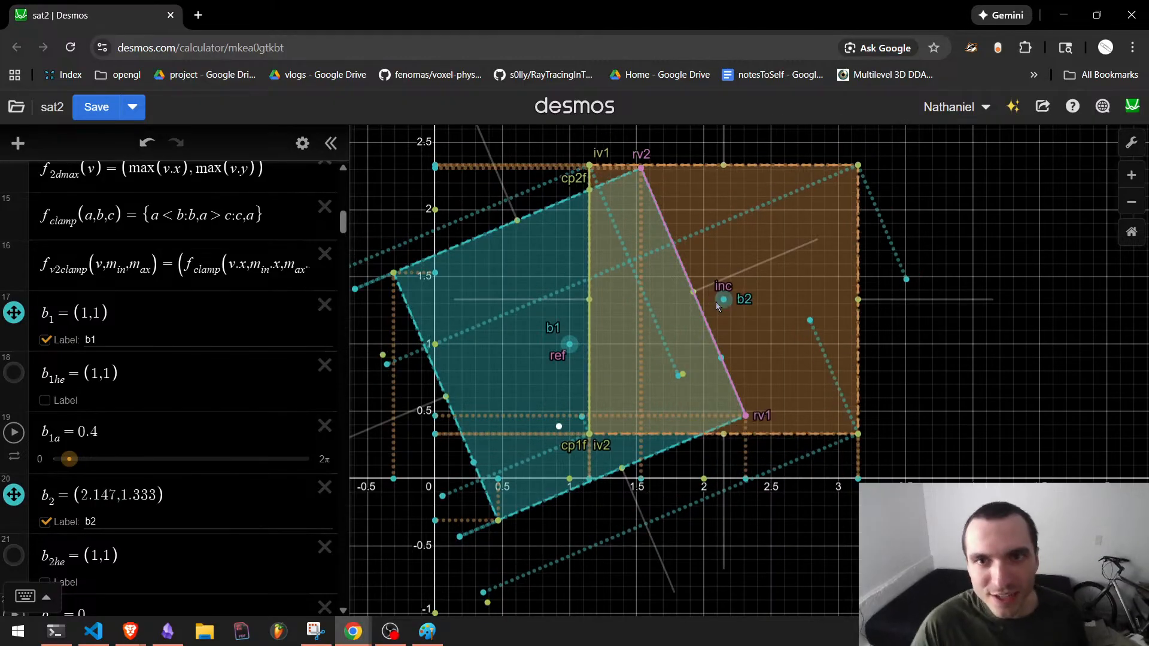
drag(716, 301, 798, 263)
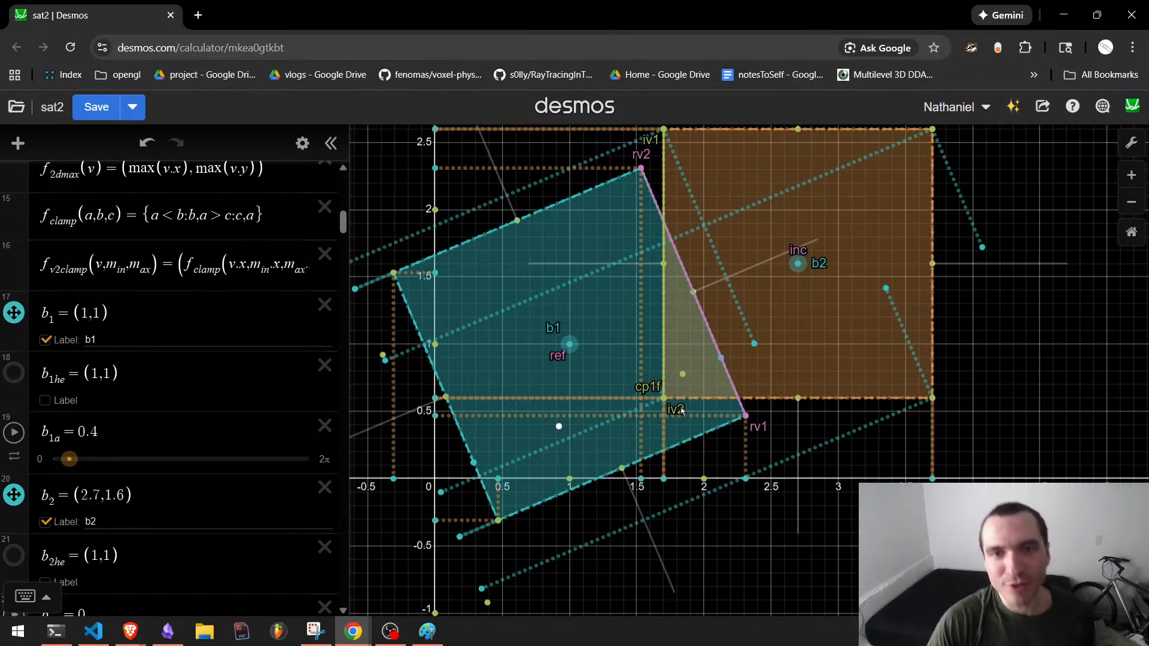
drag(798, 263, 777, 397)
scroll(778, 398, down, 1)
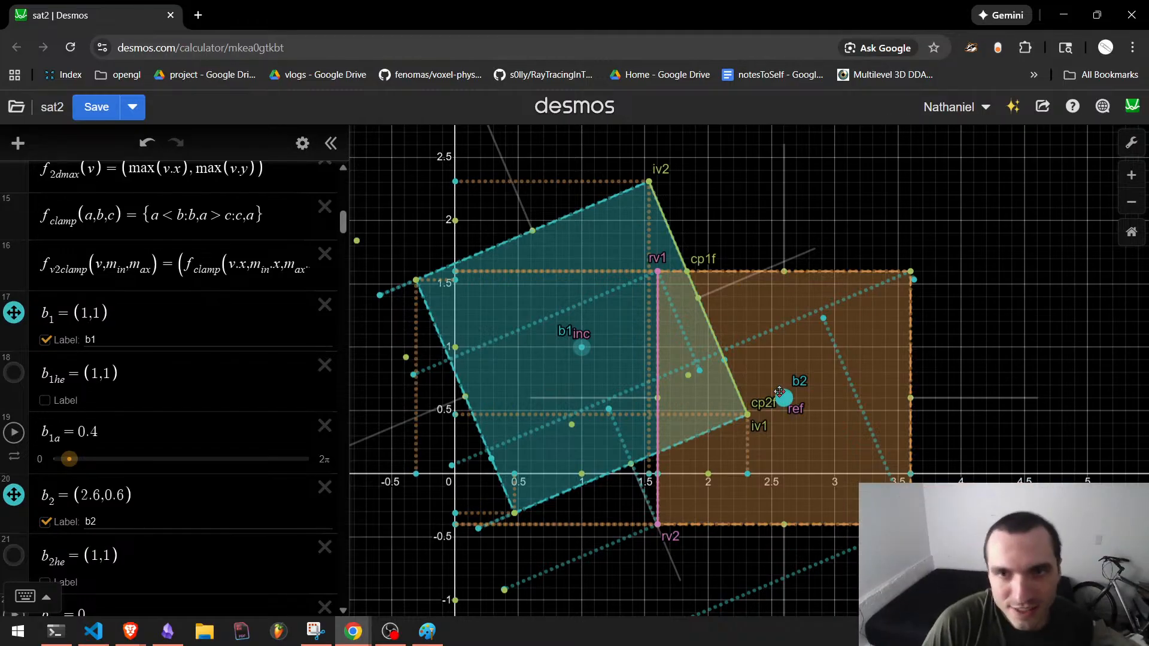
drag(784, 398, 815, 391)
Check the value of the collision normal c_n on a new line below c_p2f and clear the entry.
scroll(180, 422, down, 20)
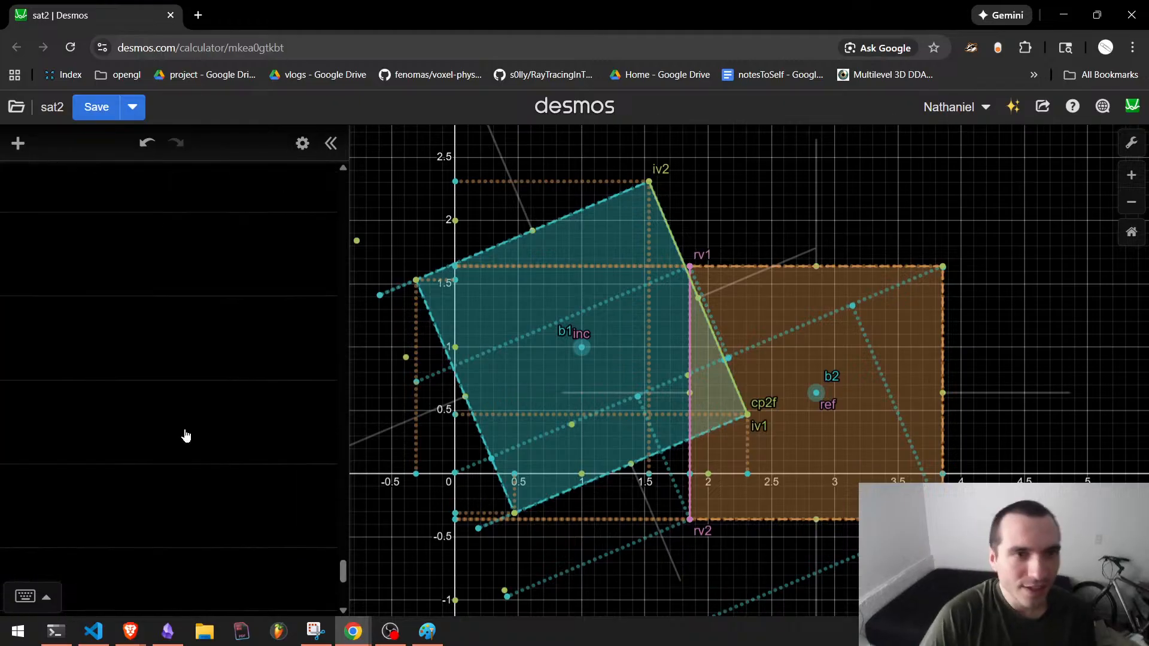
click(164, 581)
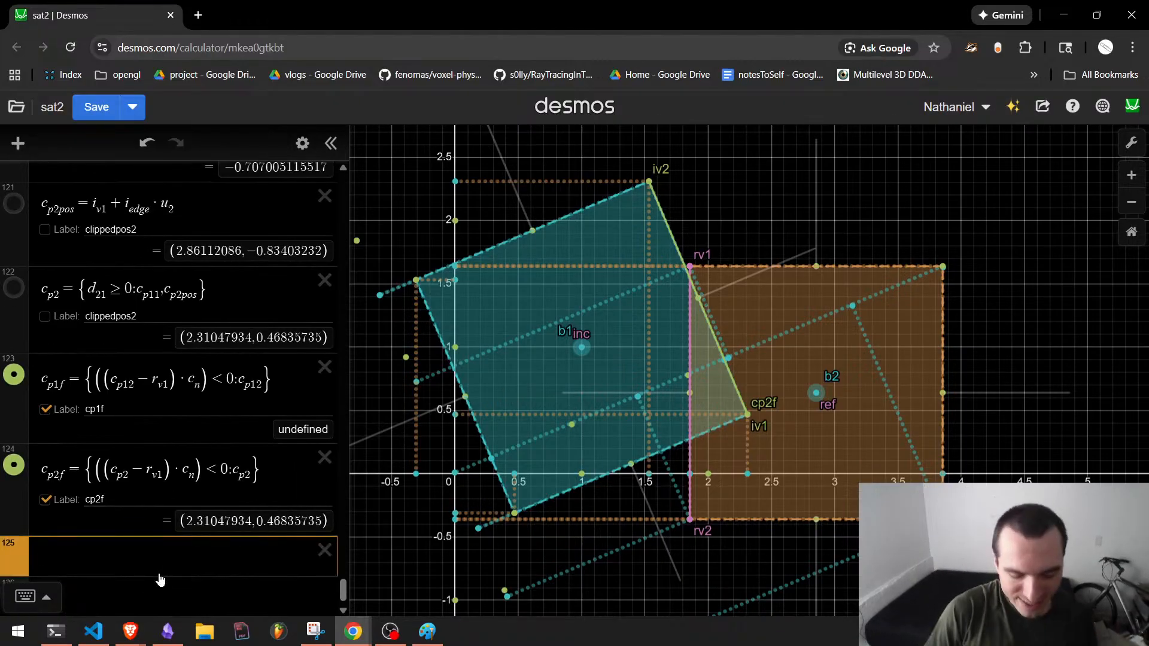
text(c_n)
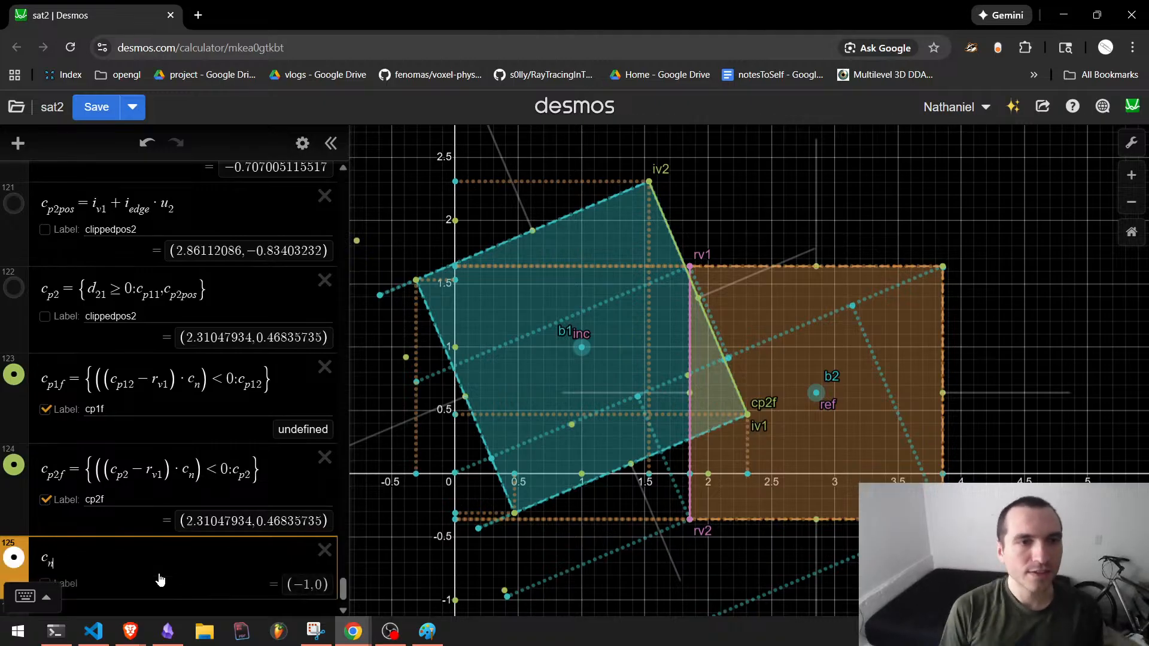
key(BackSpace)
key(BackSpace)
key(BackSpace)
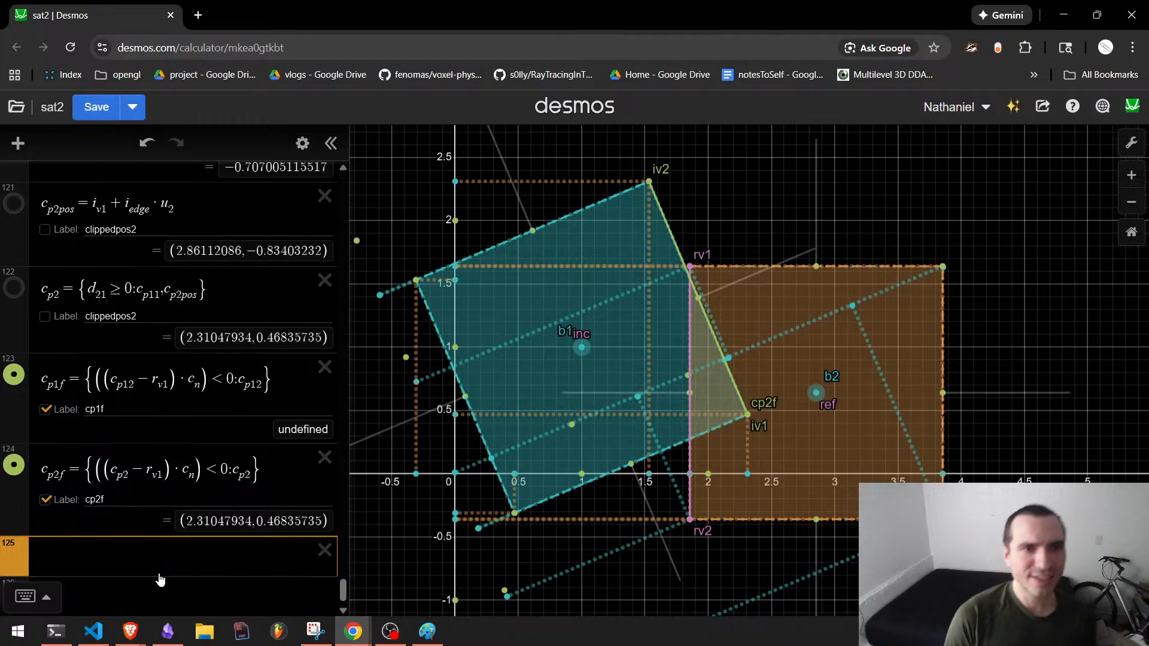
Highlight the dot product (c_p12 − r_v1) · c_n inside the c_p1f condition to review it.
mouse_move(206, 378)
mouse_down()
mouse_move(126, 409)
mouse_move(105, 379)
mouse_move(204, 377)
mouse_move(208, 388)
mouse_move(103, 382)
mouse_move(205, 389)
mouse_move(176, 405)
mouse_move(104, 385)
mouse_move(204, 377)
mouse_move(199, 393)
mouse_up()
click(206, 393)
scroll(185, 425, down, 1)
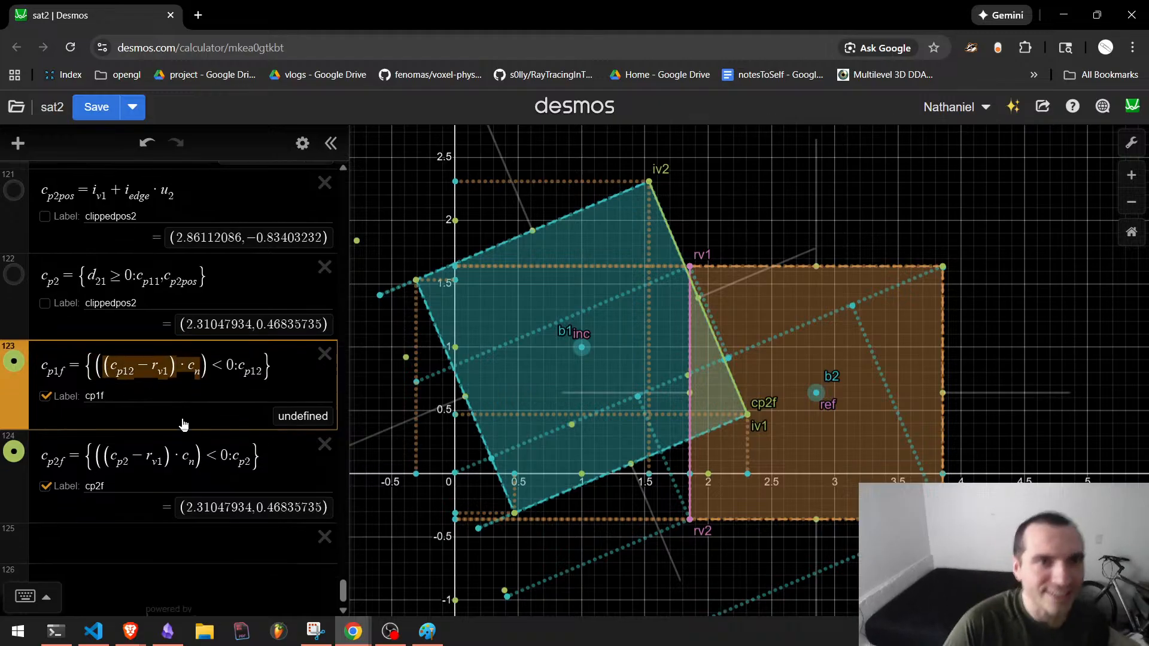
Move box b2 to about (2.33, 0.8) so that it overlaps the rotated box b1 more deeply.
scroll(150, 521, up, 2)
scroll(711, 310, up, 5)
drag(728, 363, 749, 288)
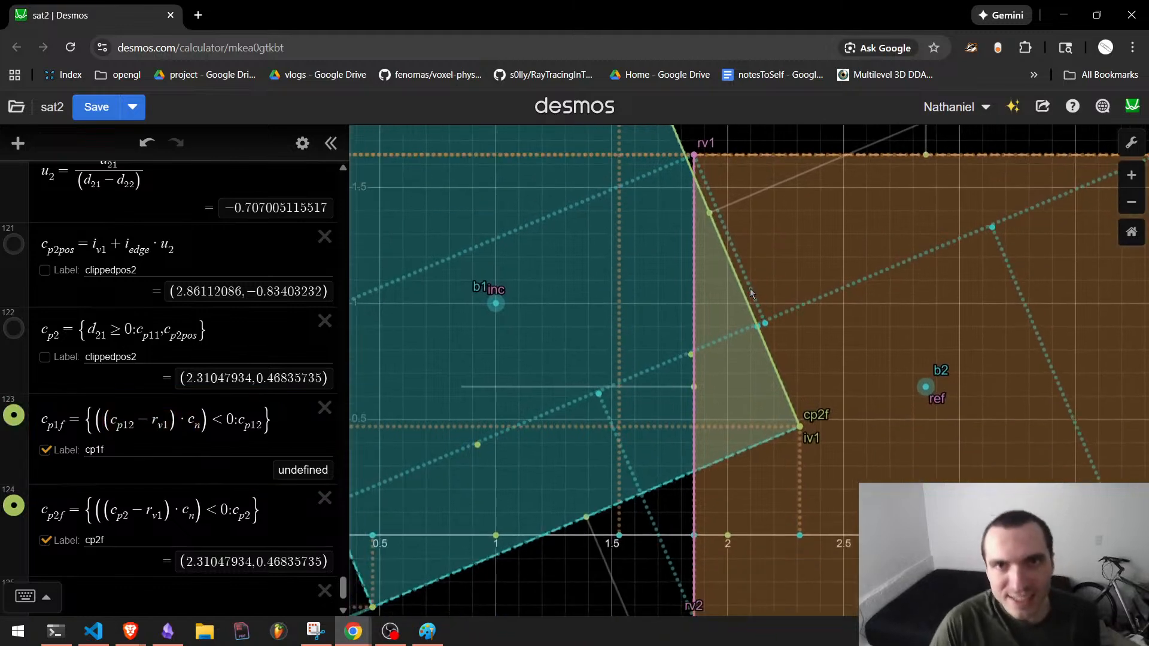
scroll(749, 290, down, 2)
scroll(825, 374, up, 1)
drag(889, 366, 802, 403)
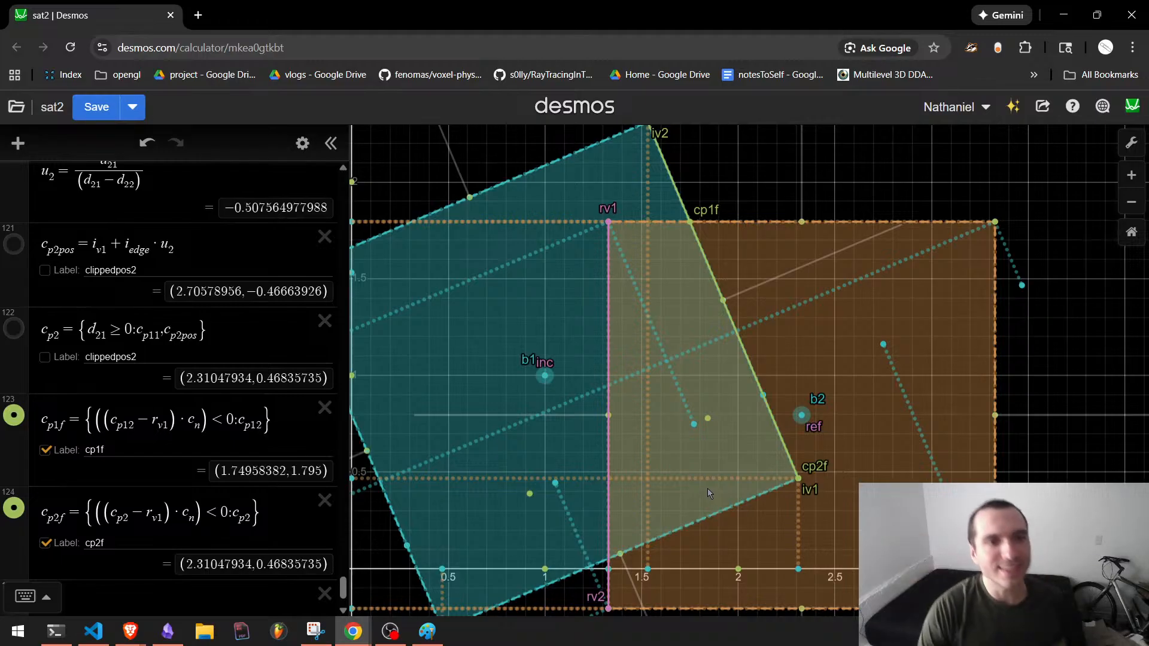
Begin the expression c_p1fsurface = r_v1 + r_edge · ( ) on the empty line below c_p2f, leaving the parentheses empty.
scroll(300, 576, down, 3)
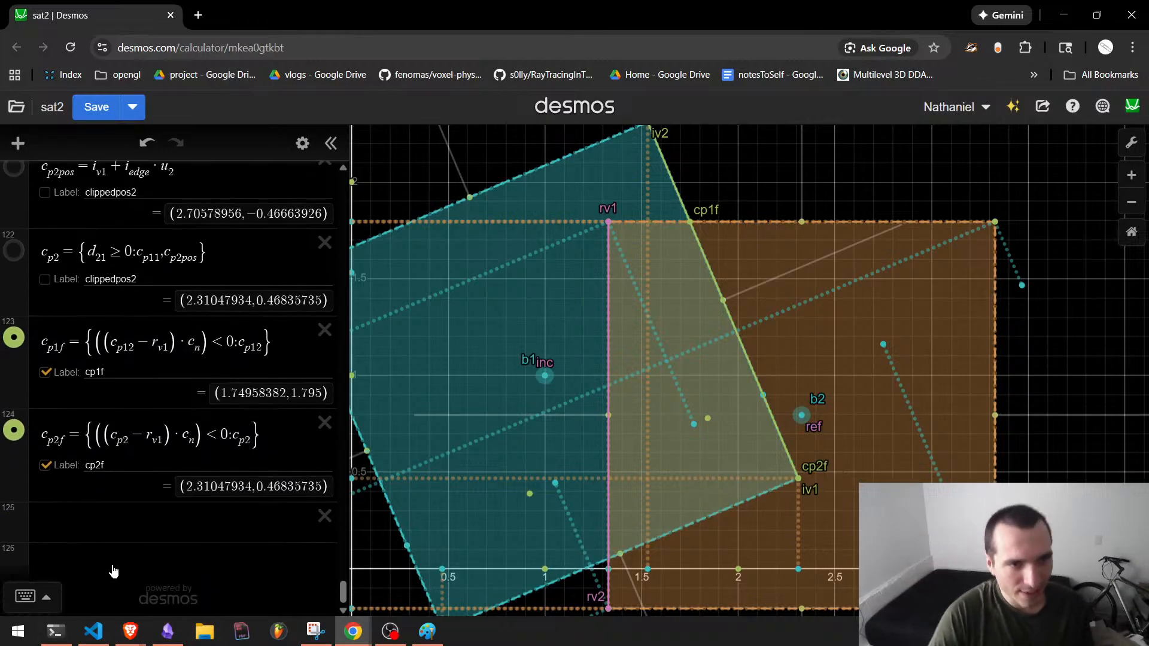
click(113, 515)
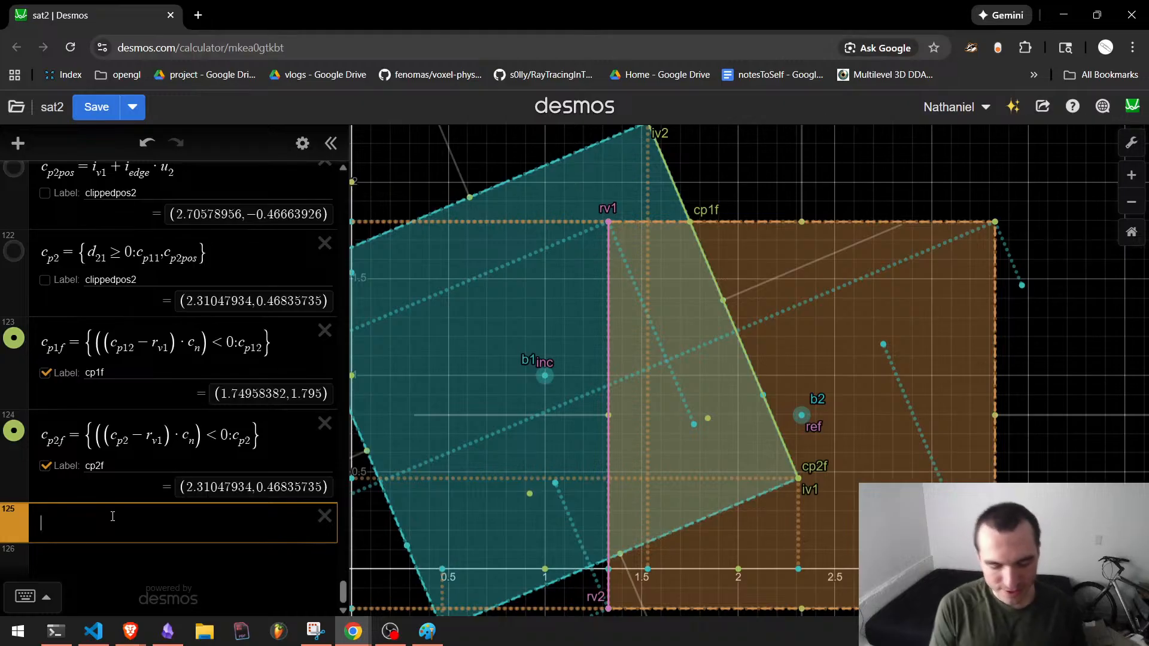
text(c_p1)
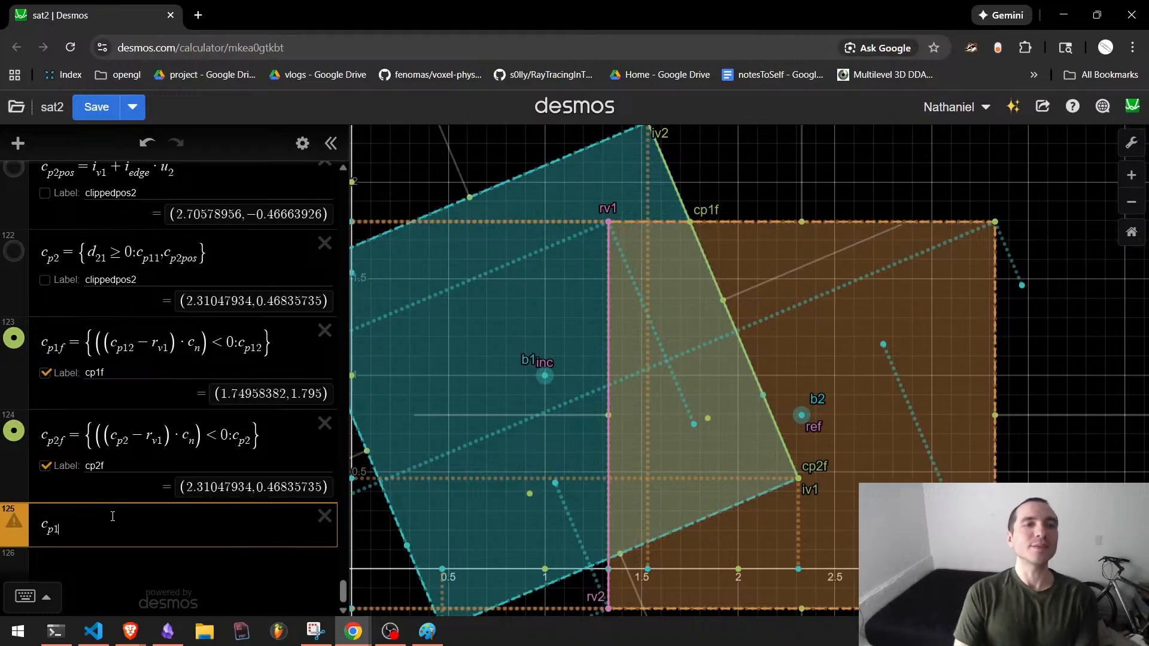
text(fsurface)
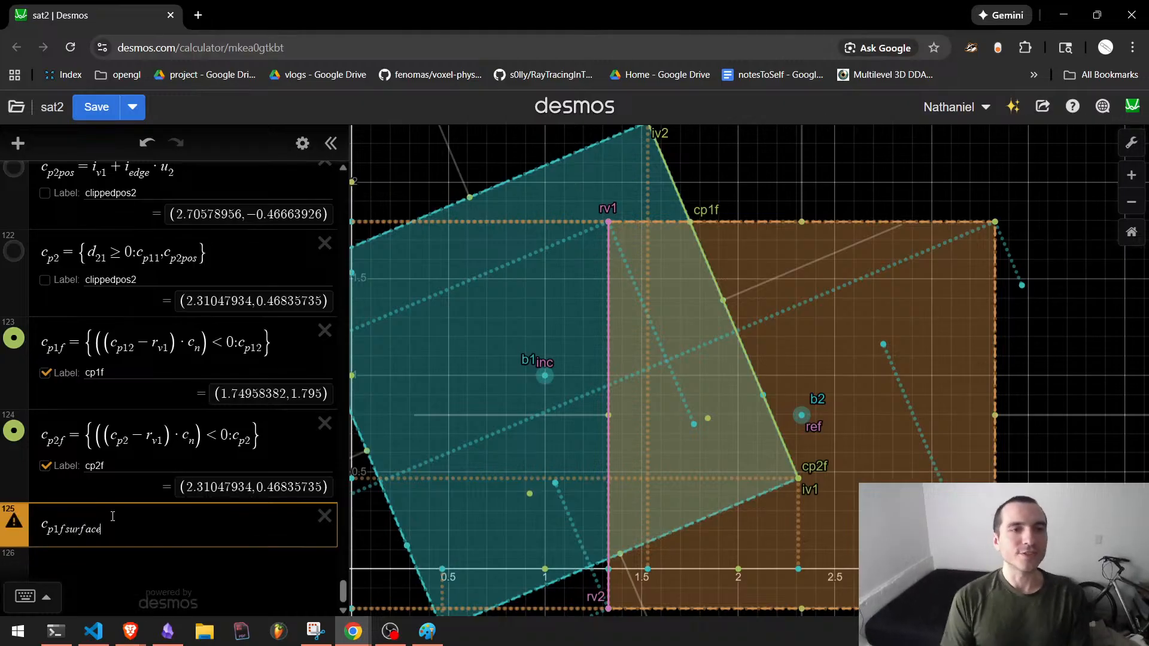
text(=r)
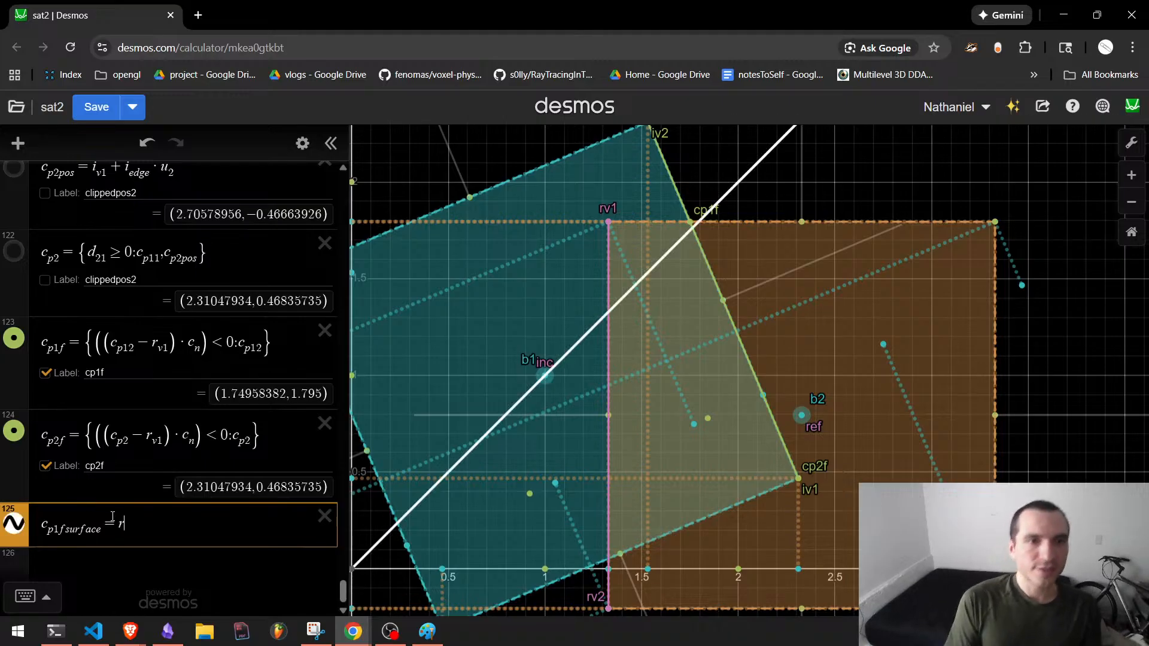
text(_v1+)
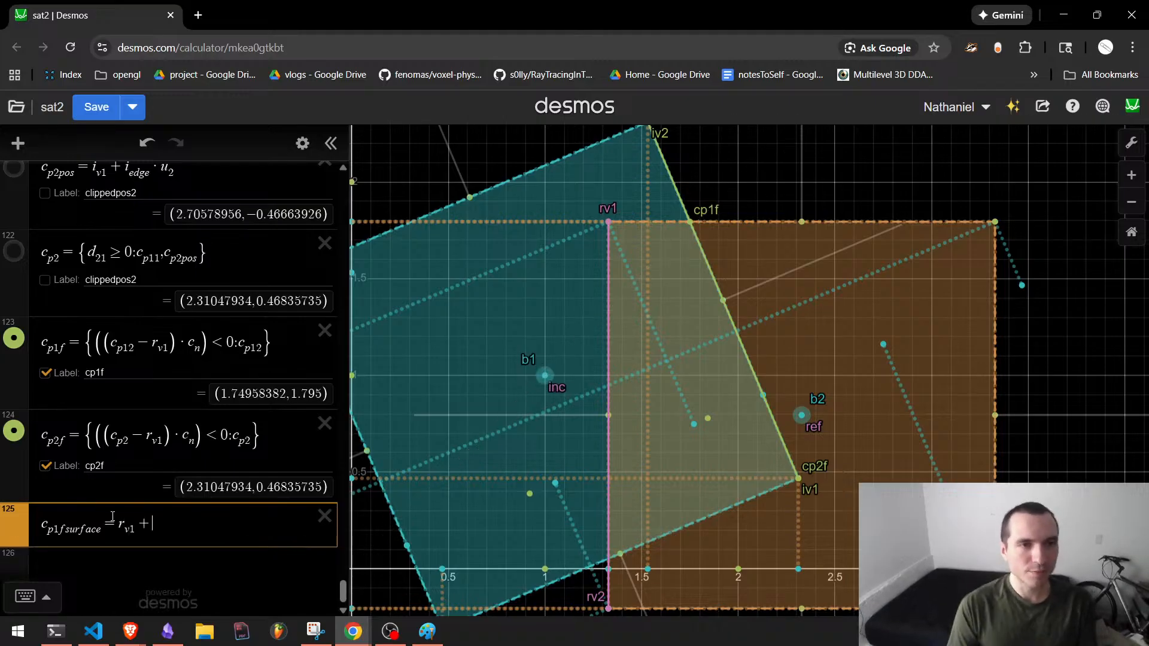
text(r_edge*)
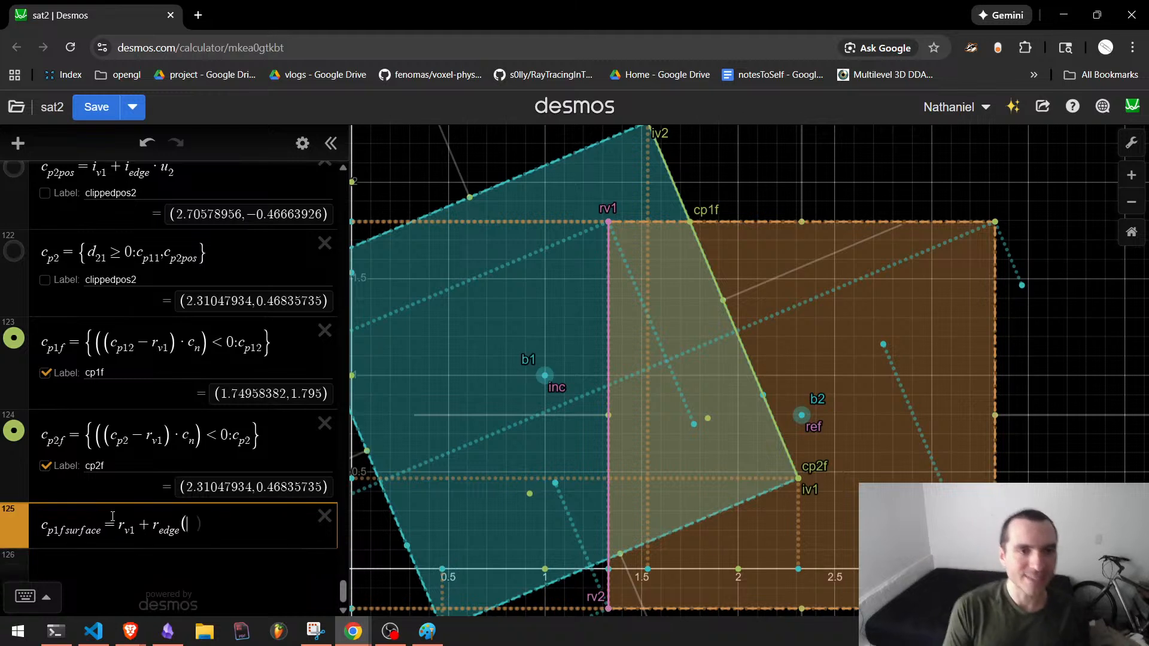
text(()
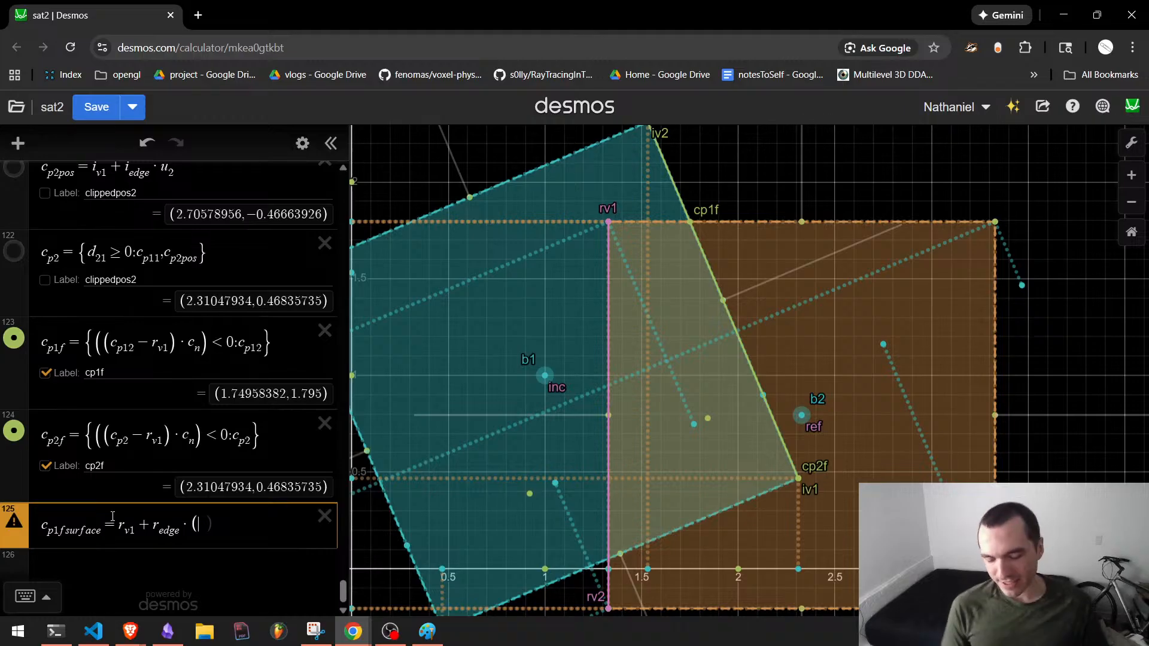
Start a definition named c_p1fproj on the line below c_p1fsurface.
key(Return)
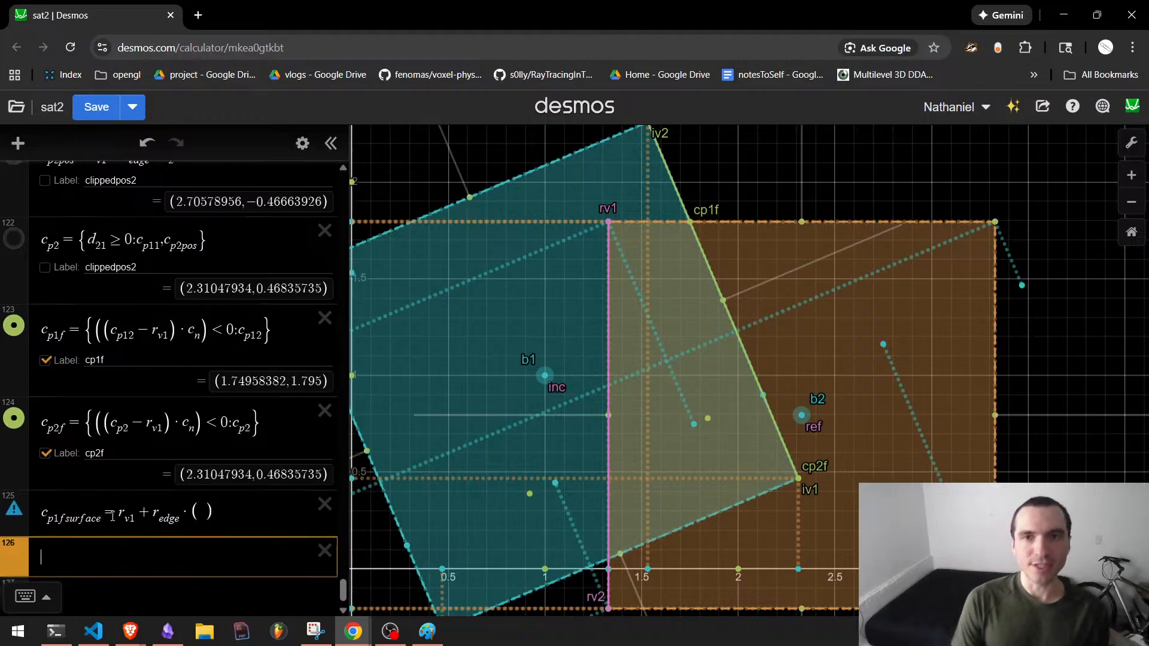
text(c_p1f)
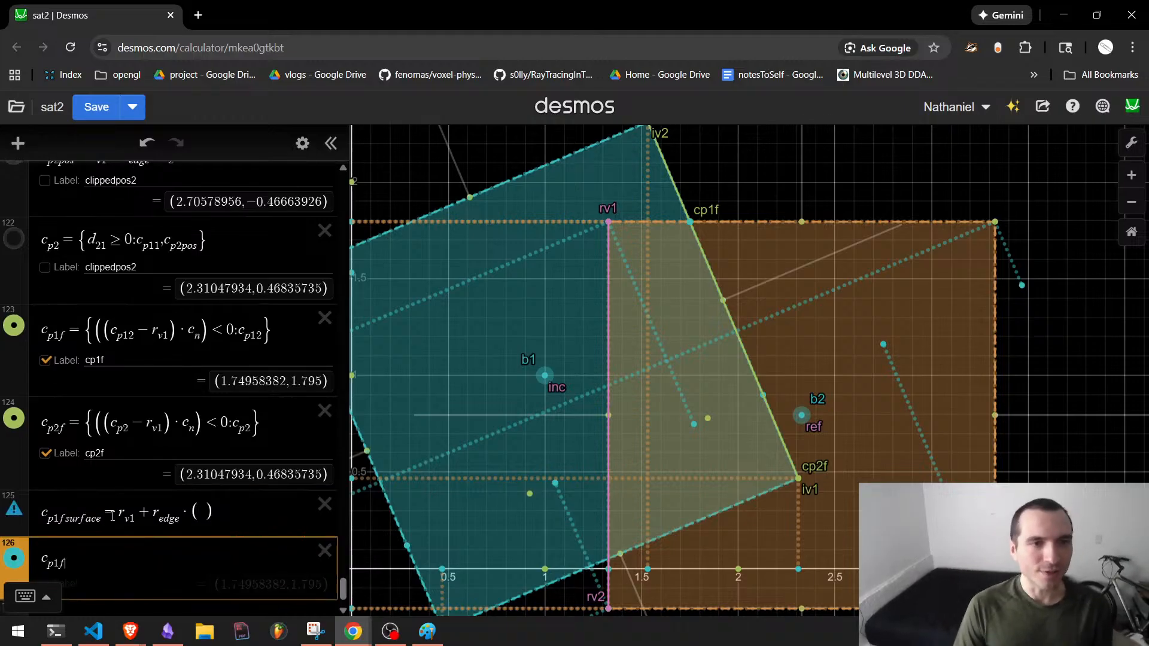
text(proj)
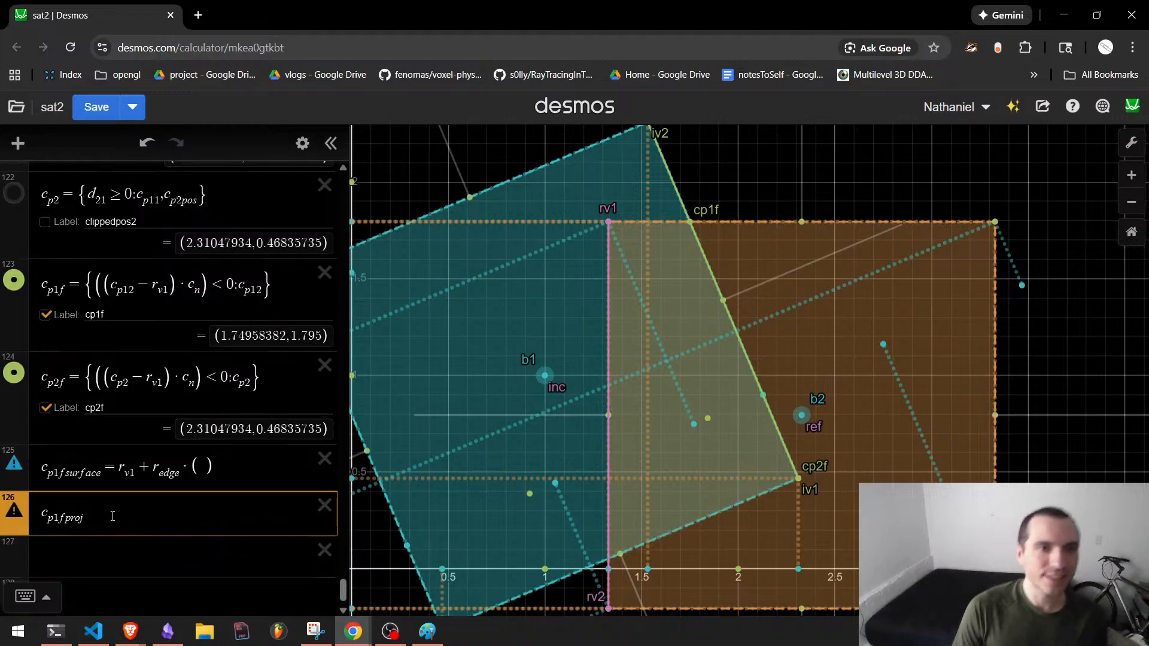
text(=)
Define r_edge2 = r_edge · r_edge on a new line above c_p1fproj.
key(Home)
key(Return)
text(r_ed)
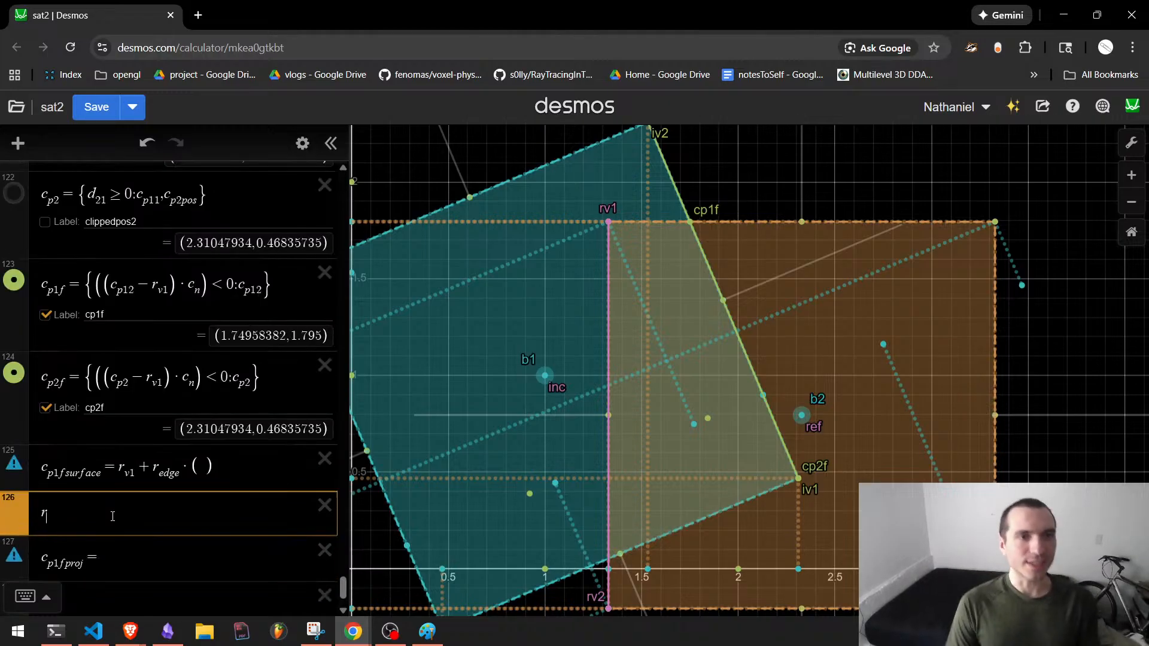
text(g)
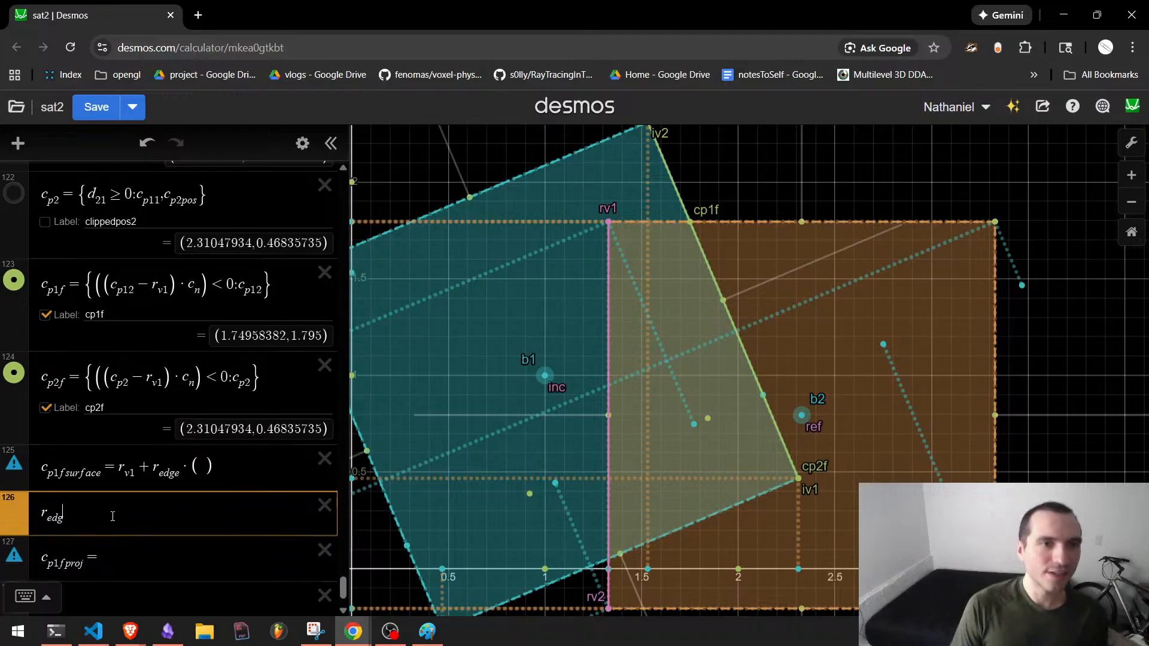
text(e2=)
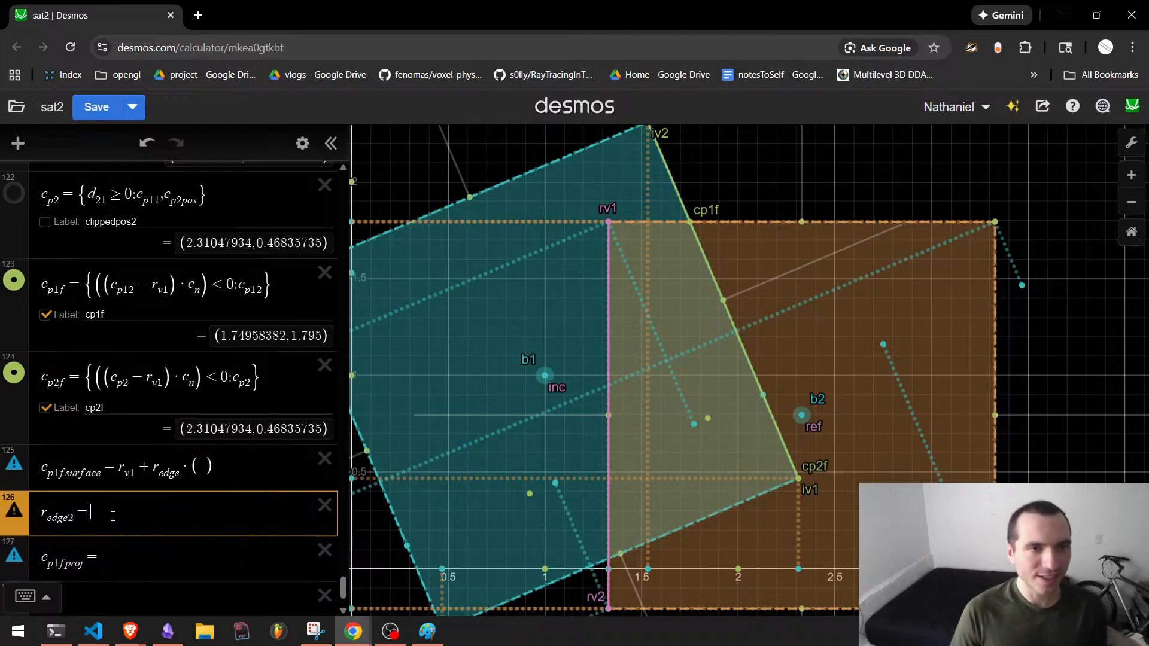
text(r_edge)
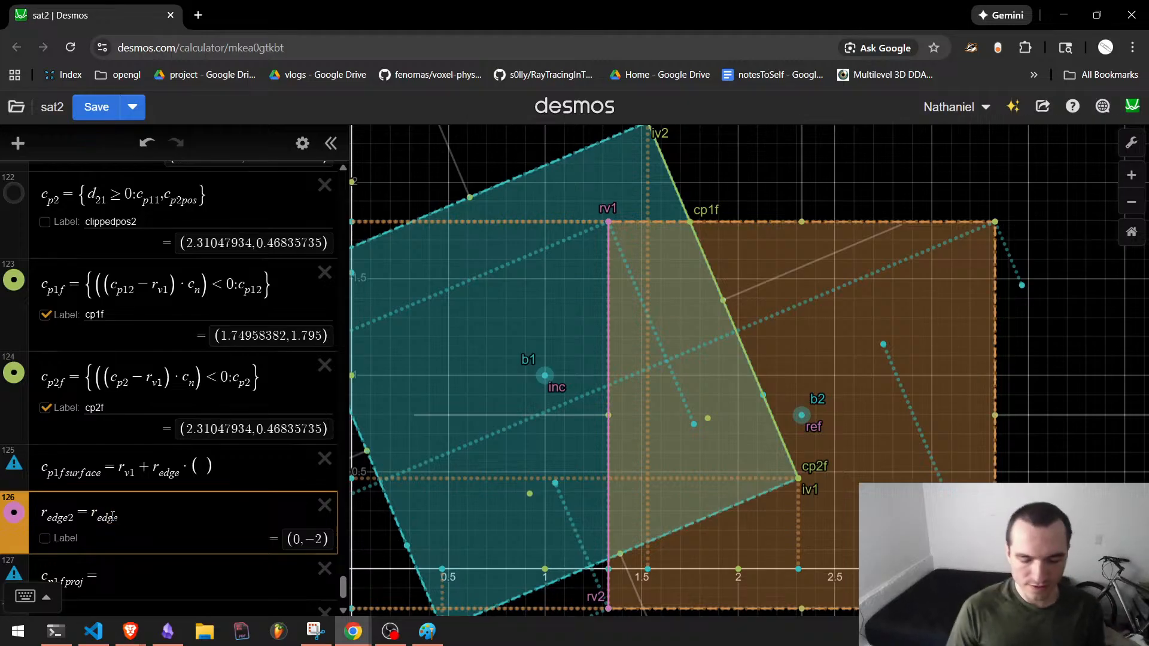
text(*r_edge)
Set c_p1fproj to the difference (c_p1f − r_v1).
key(Return)
key(Down)
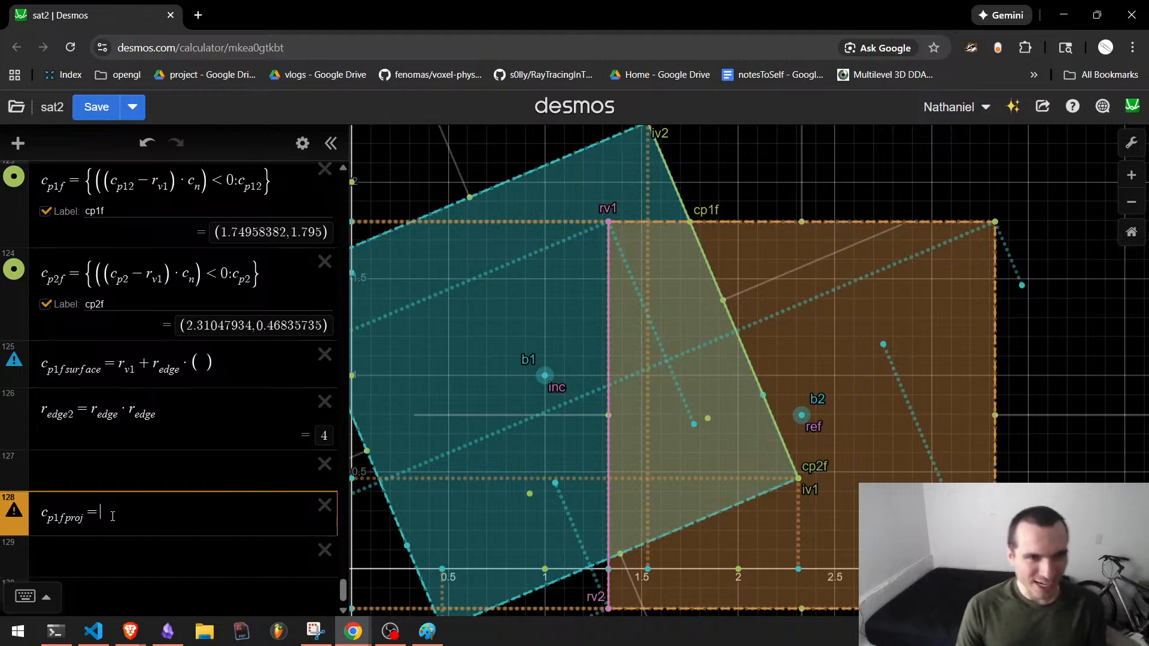
text((c_p1f)
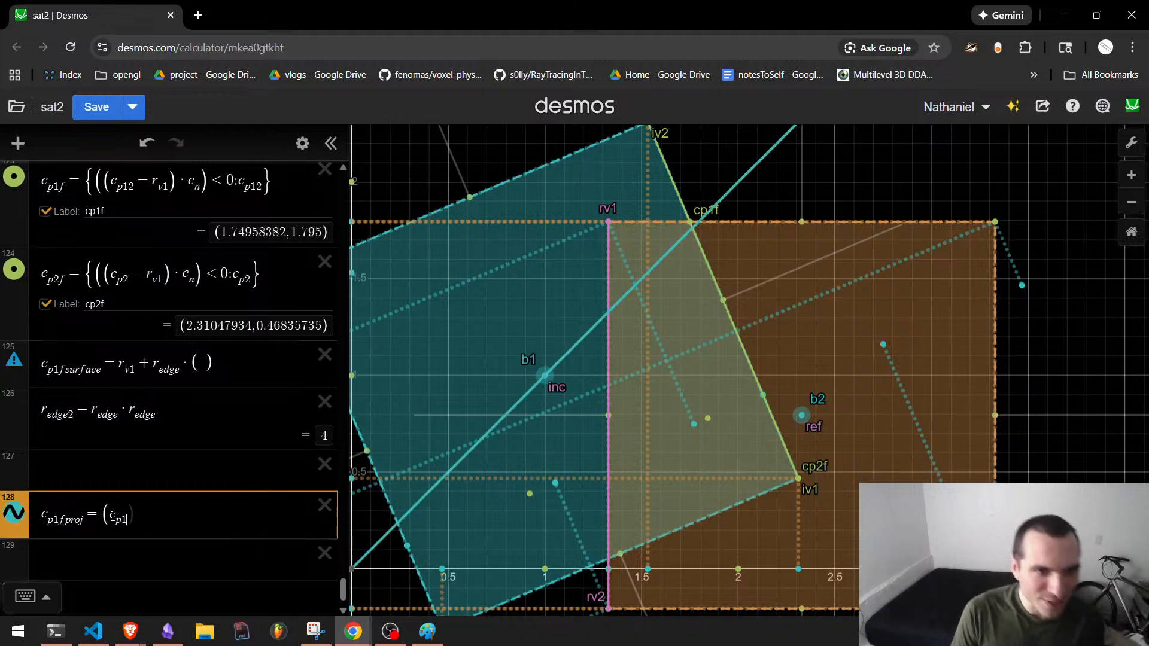
text(-r+)
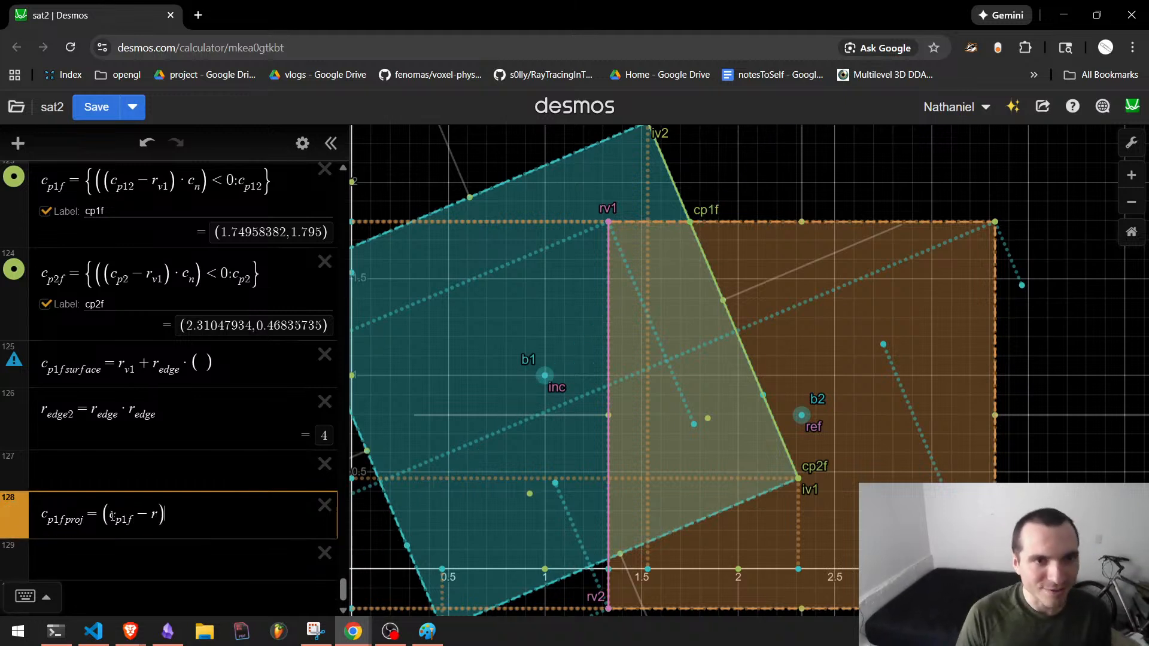
key(BackSpace)
text(_{v1})
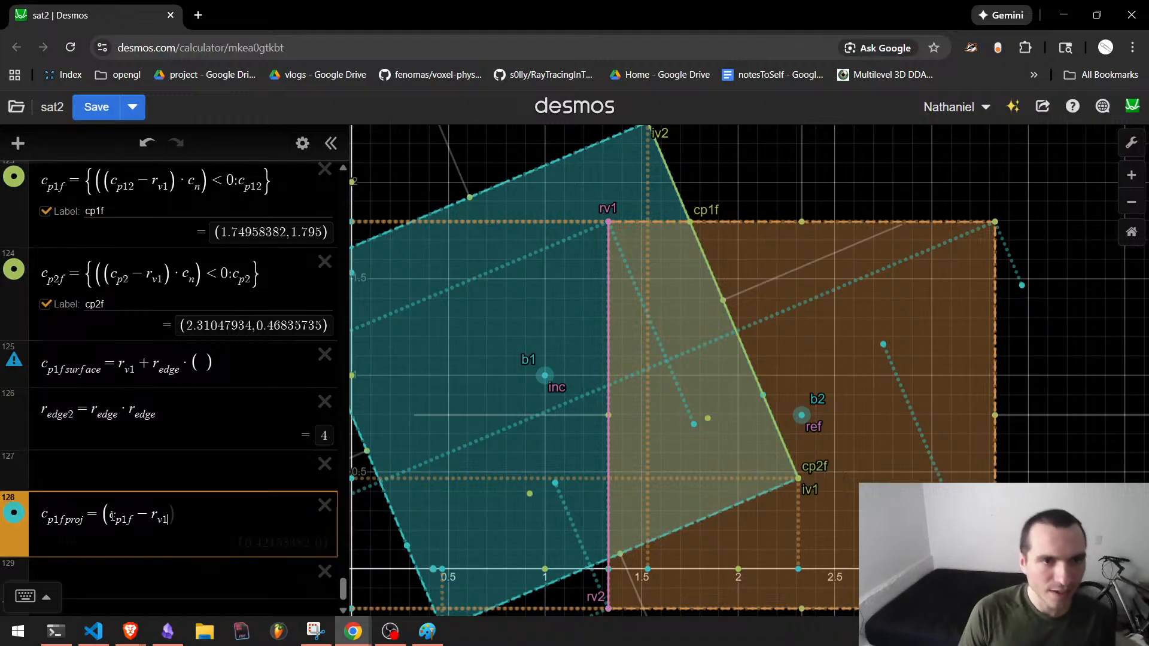
text())
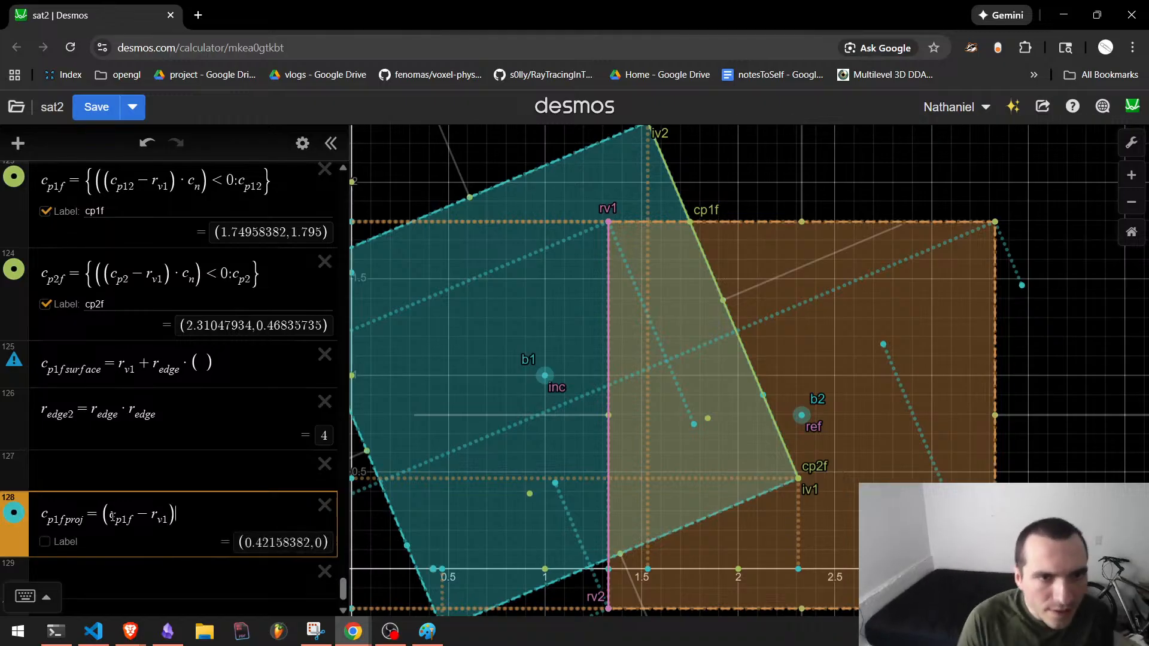
Extend c_p1fproj to ((c_p1f − r_v1) · r_edge) / r_edge2 by adding the dot product and the denominator.
click(112, 516)
text(()
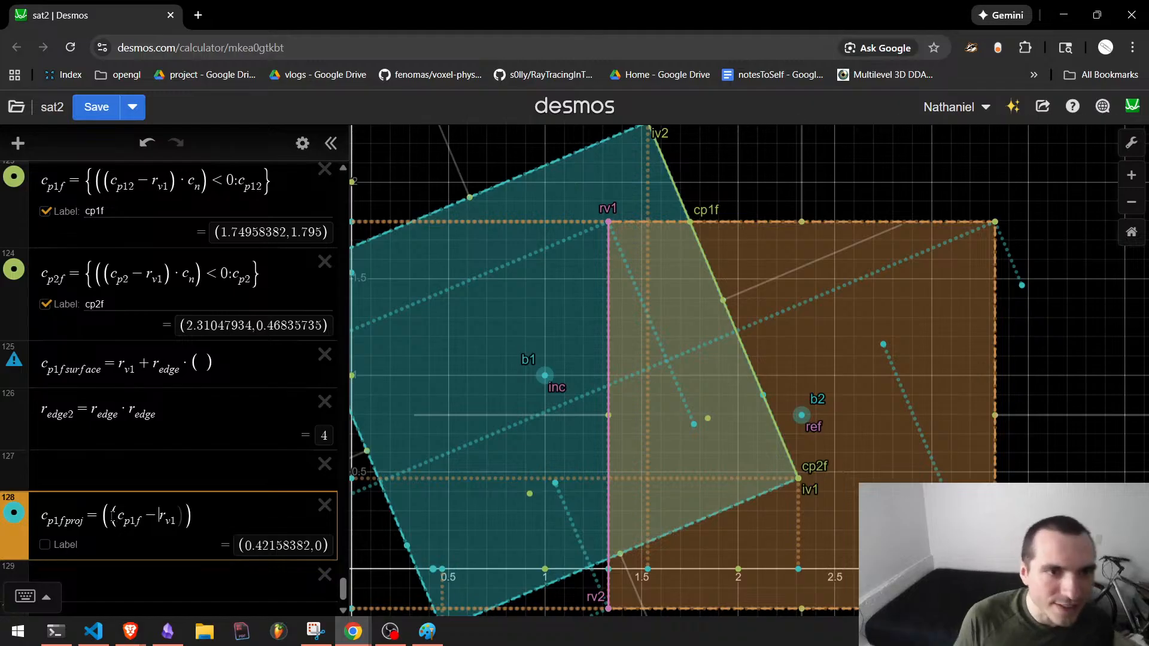
key(Right)
key(Right)
key(Right)
key(Right)
text()*r_edge)/)
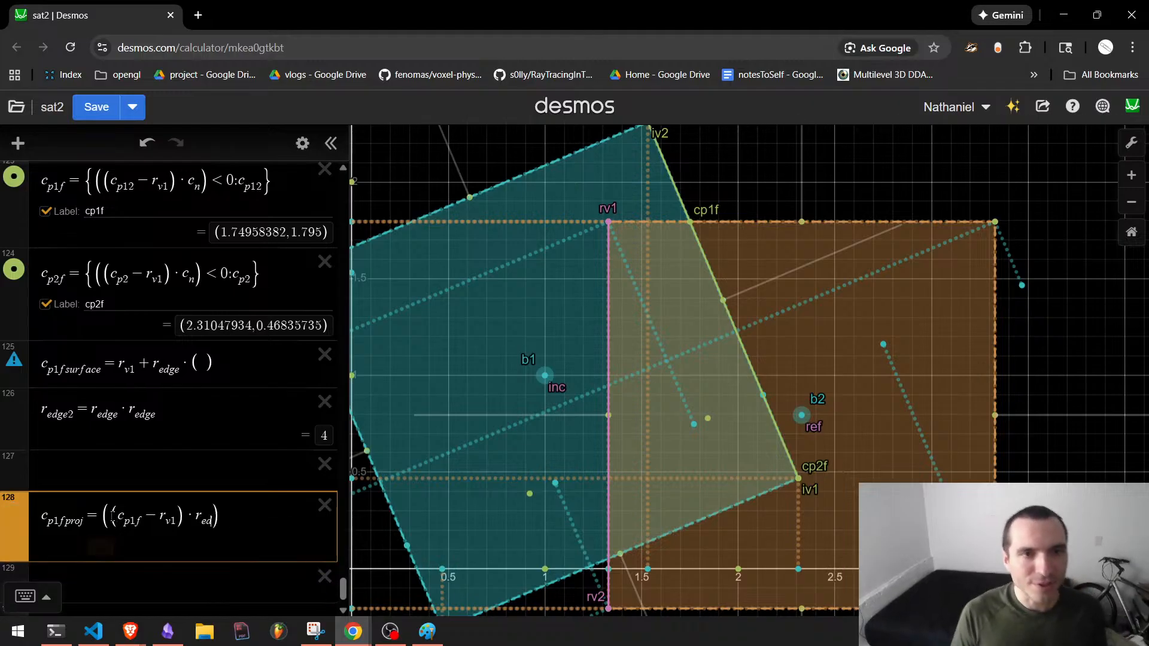
text(r_edge12)
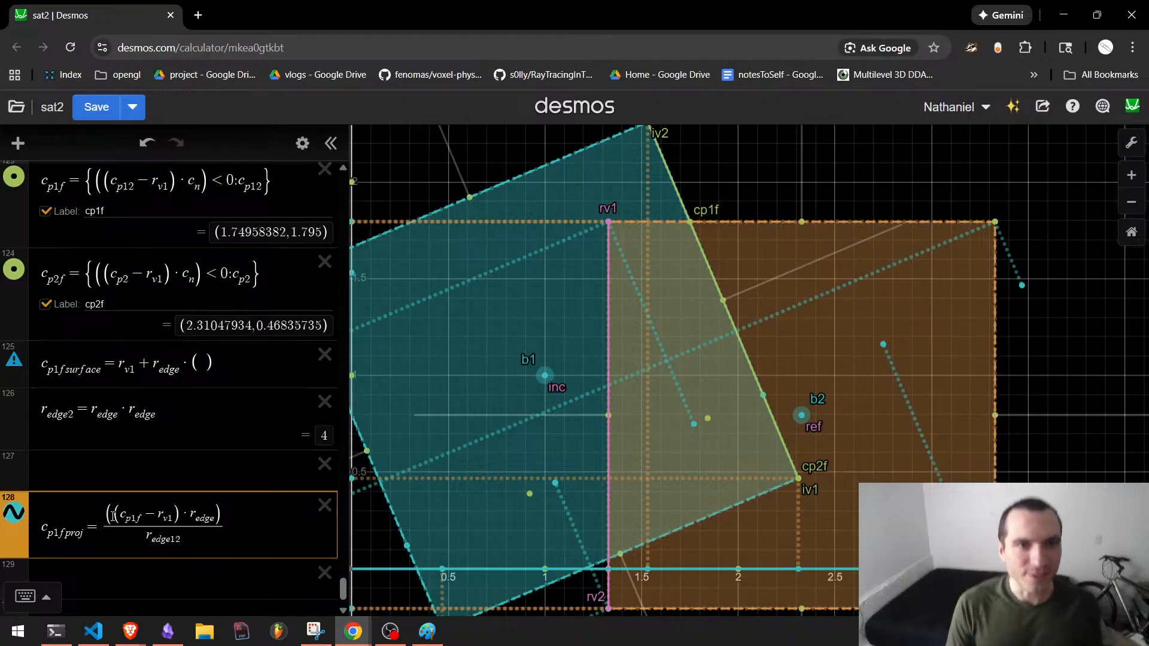
key(Left)
key(BackSpace)
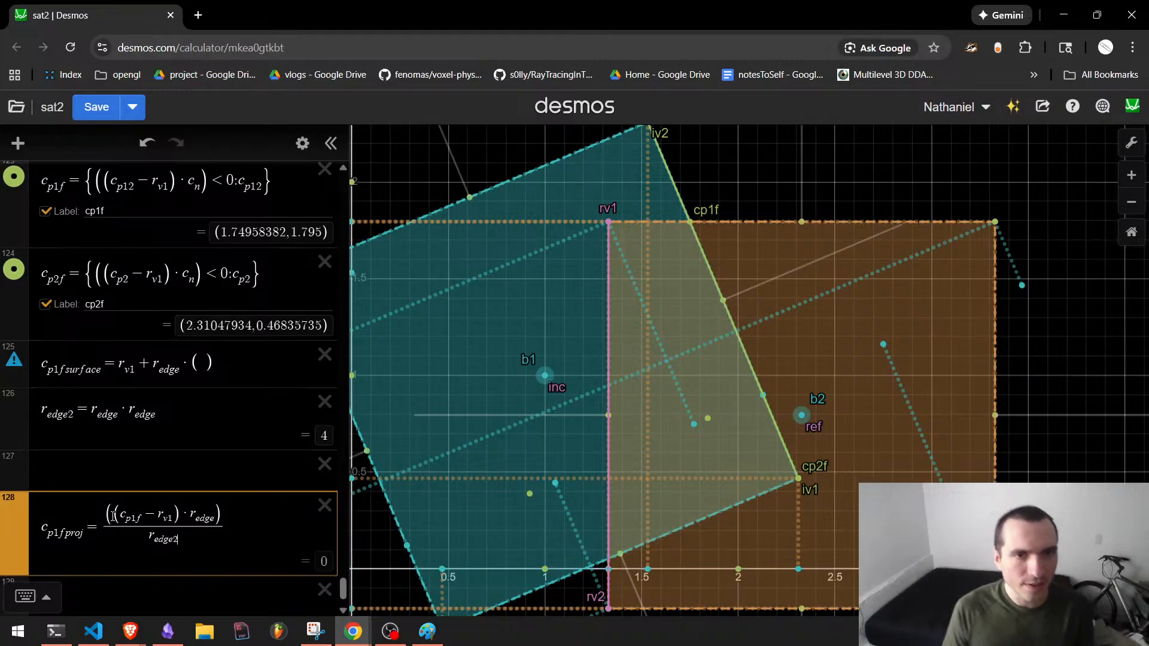
key(Down)
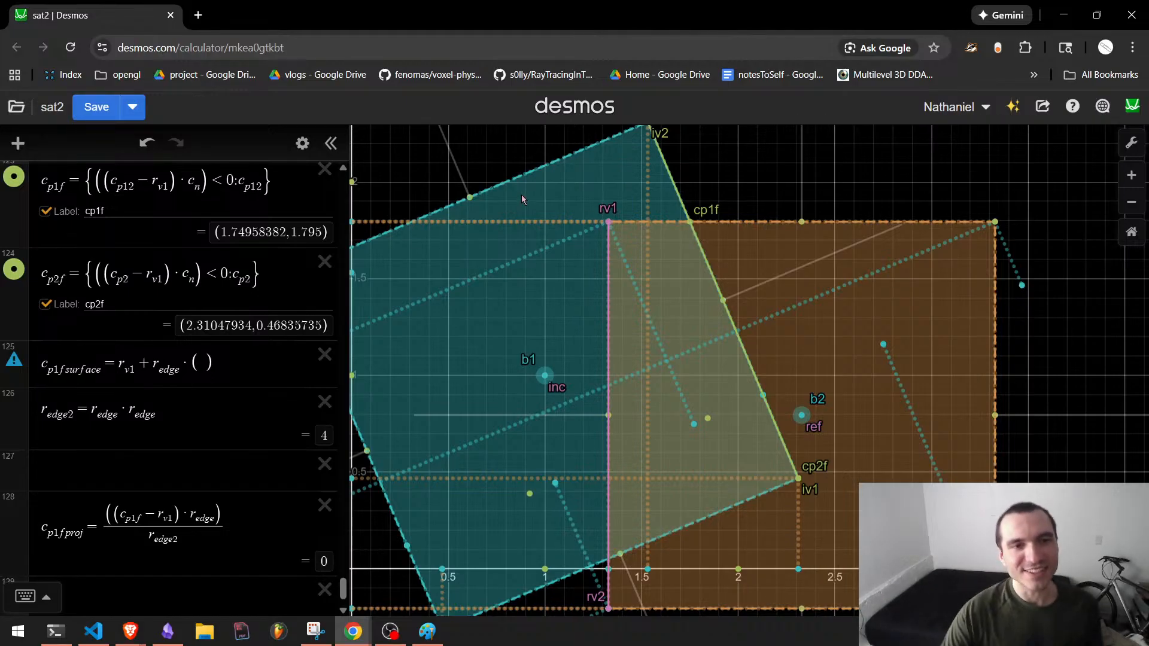
Move the c_p1fsurface expression to the line below c_p1fproj and delete the empty line between r_edge2 and c_p1fproj.
scroll(103, 429, down, 1)
click(147, 418)
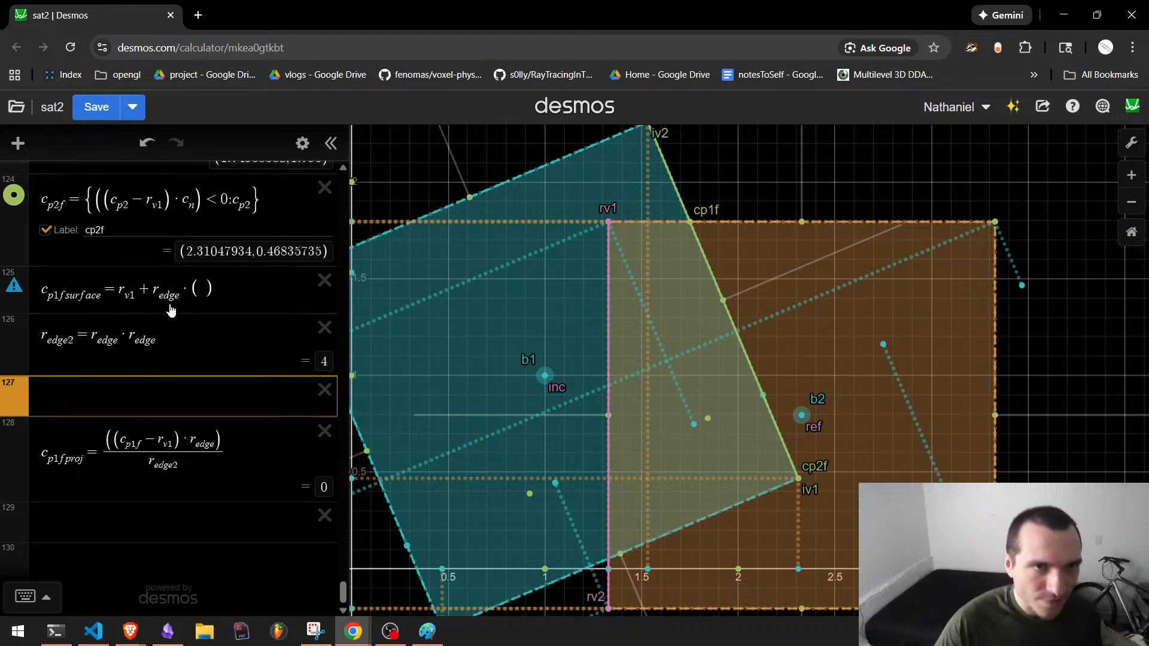
click(208, 302)
key(ctrl+a)
key(ctrl+x)
key(BackSpace)
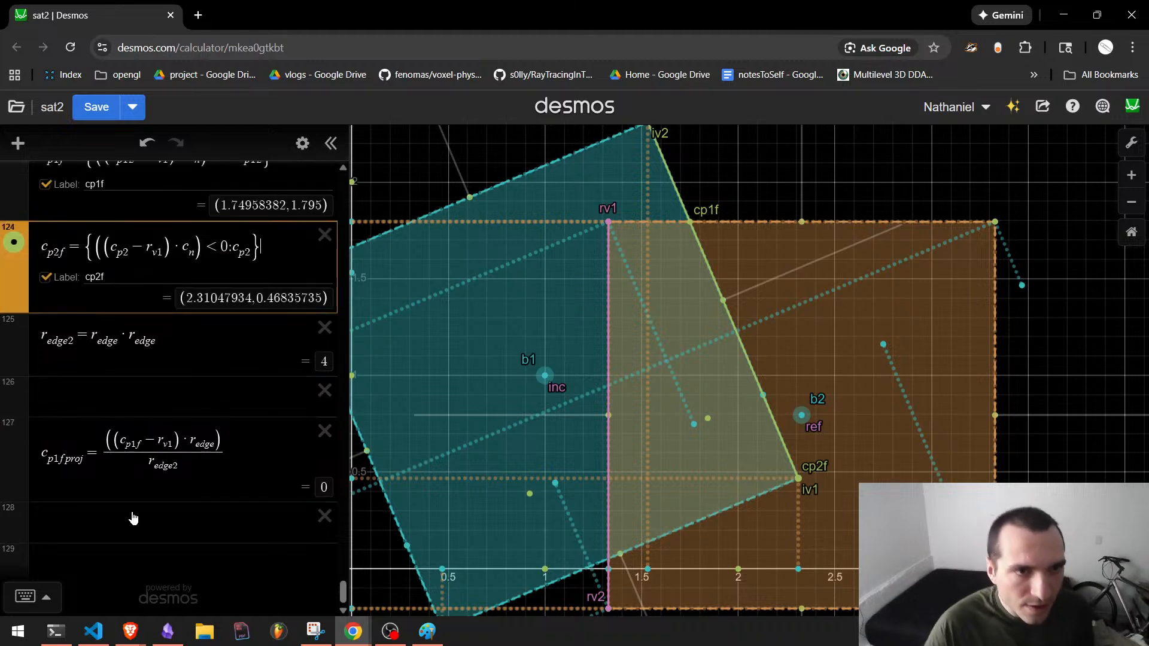
click(134, 519)
key(ctrl+v)
click(148, 383)
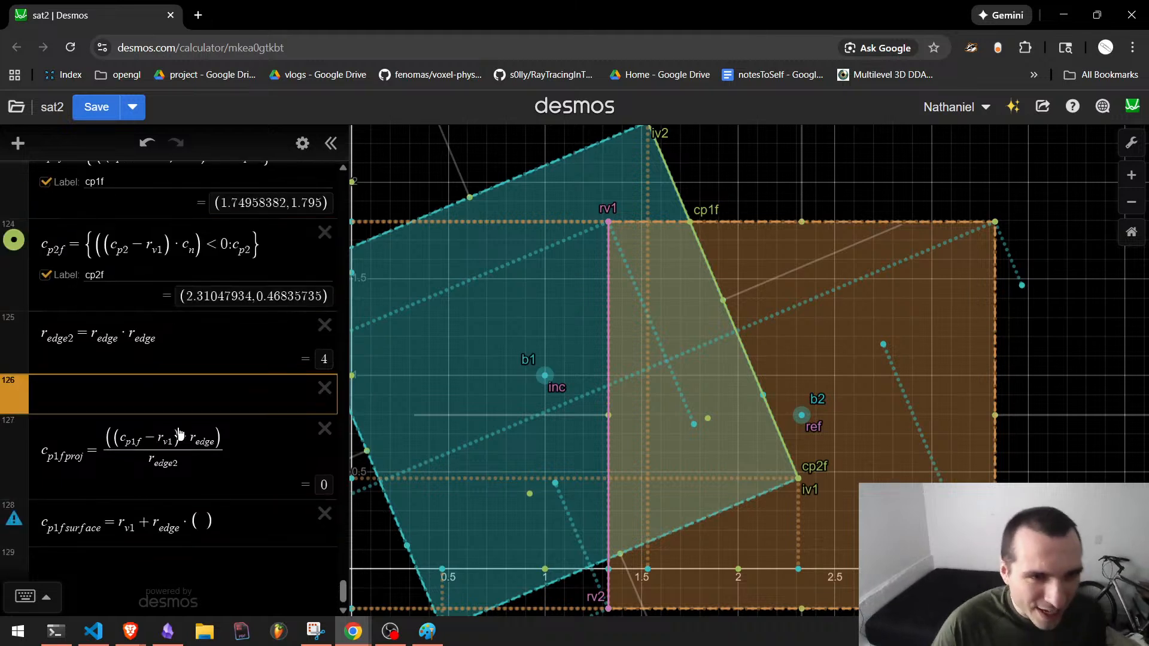
click(325, 390)
Copy c_p1fproj to a new line below it and change the copy to c_p2fproj = ((c_p2f − r_v1) · r_edge) / r_edge2.
click(233, 443)
key(ctrl+a)
key(ctrl+c)
key(Return)
key(ctrl+v)
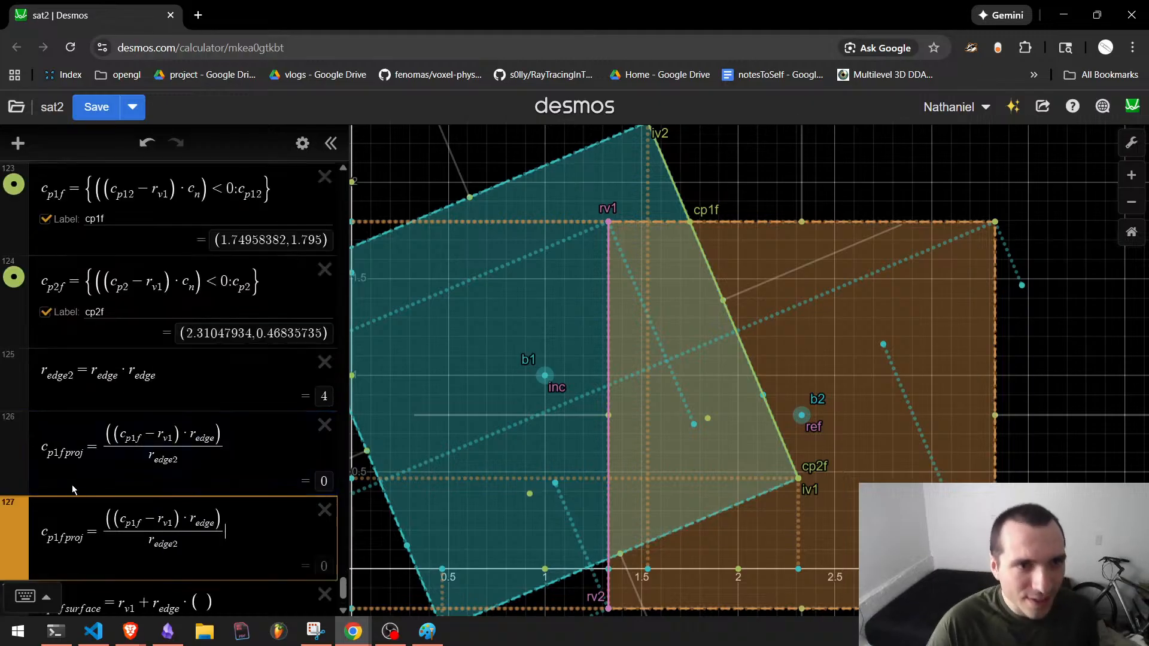
click(56, 539)
key(BackSpace)
text(2)
click(135, 522)
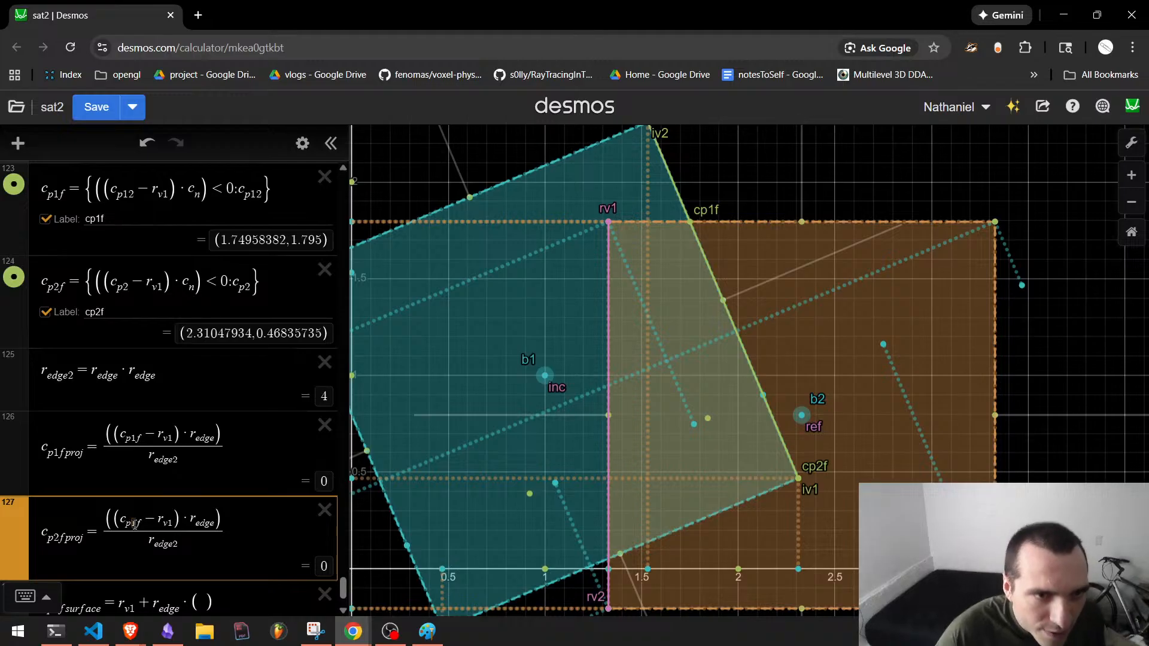
key(BackSpace)
text(2)
Complete c_p1fsurface by filling its parentheses with c_p1fproj.
scroll(180, 521, down, 2)
click(243, 506)
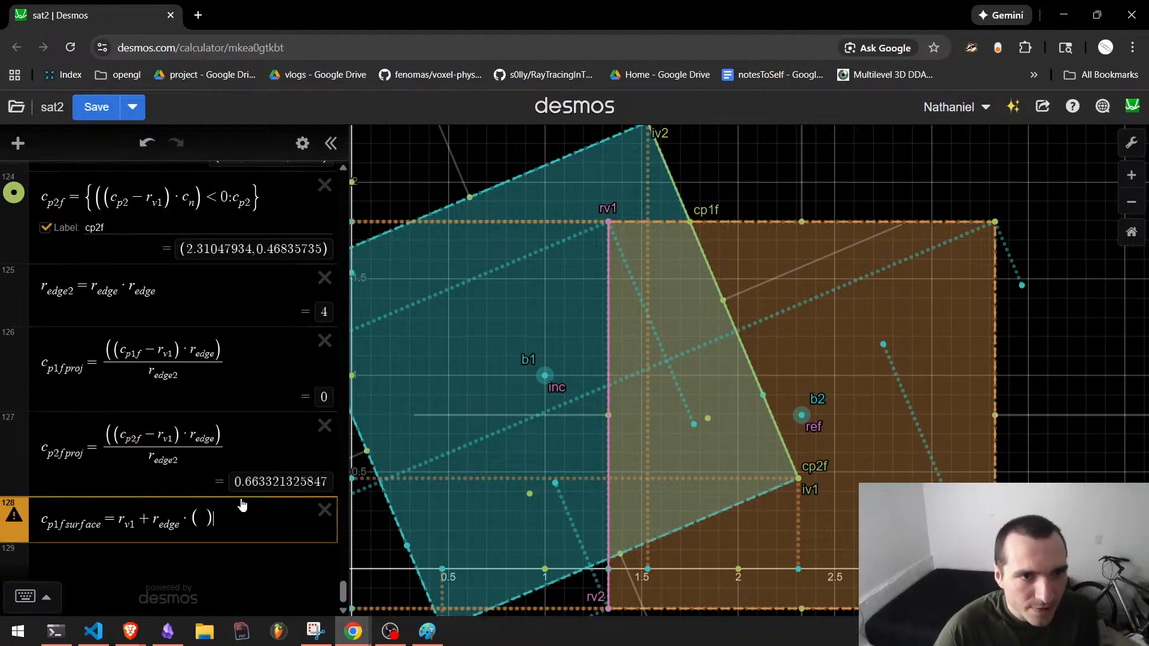
click(200, 518)
text(c)
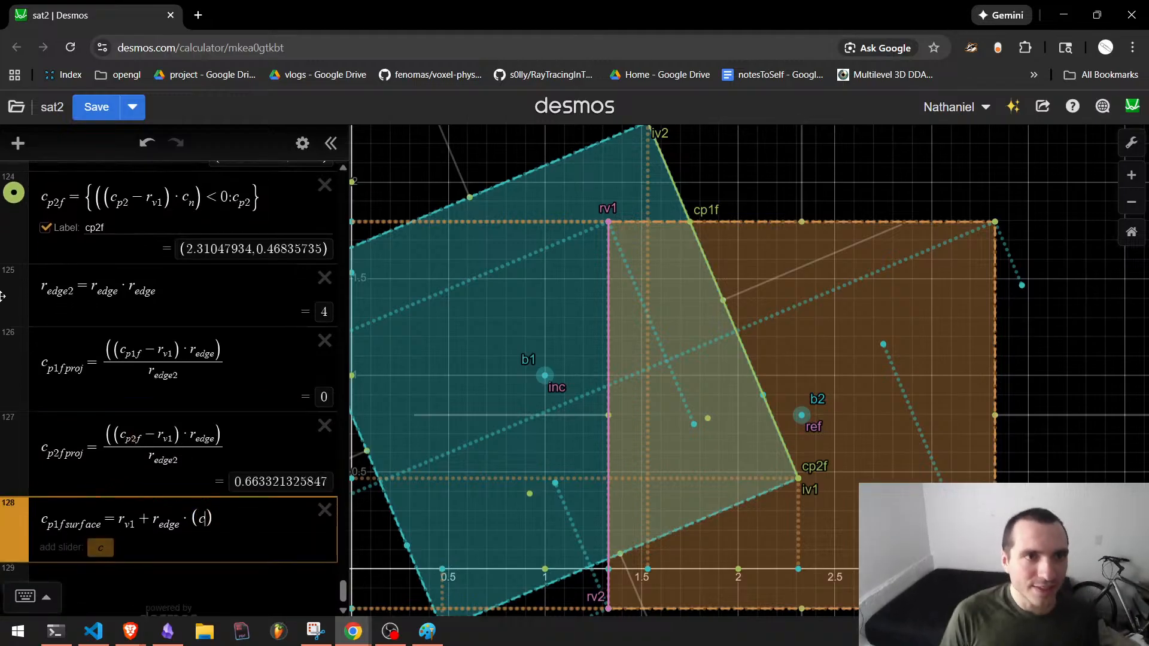
text(-)
key(BackSpace)
text(_p1proj)
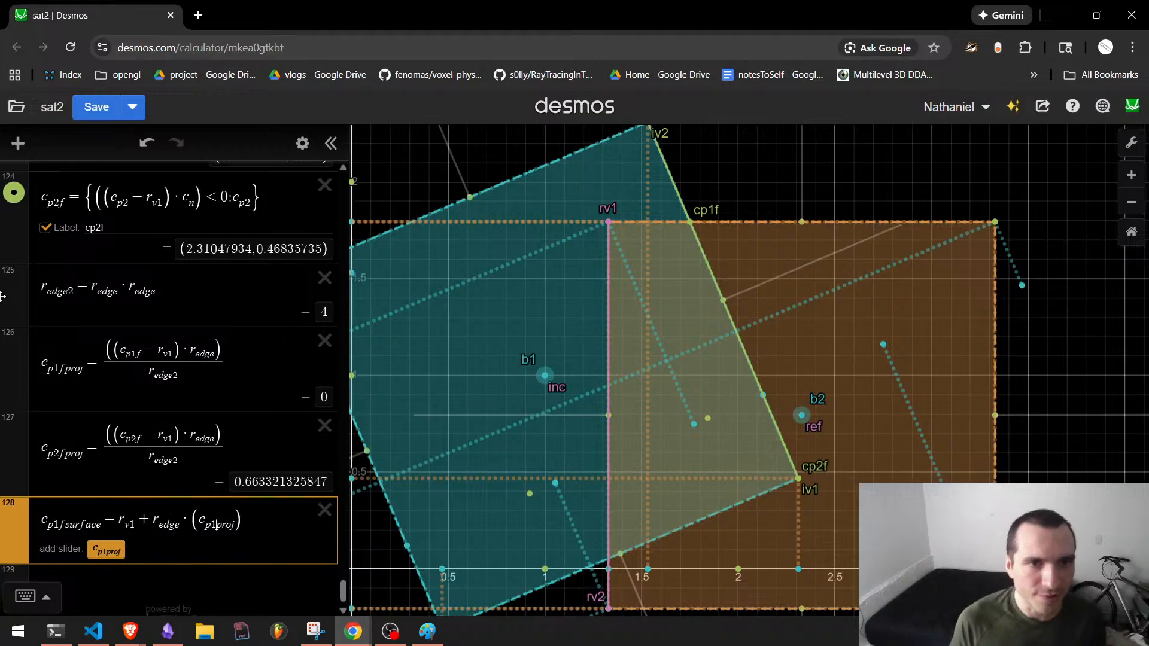
text(f)
Duplicate the c_p1fsurface expression and change the copy to c_p2fsurface = r_v1 + r_edge · (c_p2fproj).
key(ctrl+d)
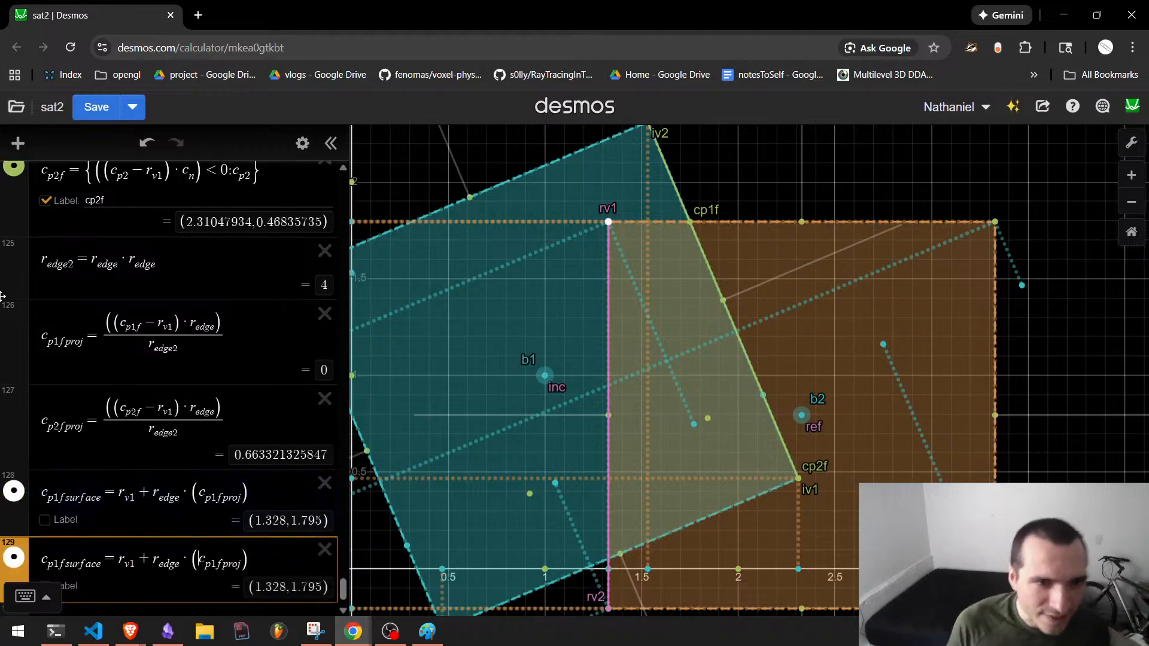
key(Down)
key(Up)
key(Right)
key(Right)
key(Right)
key(Right)
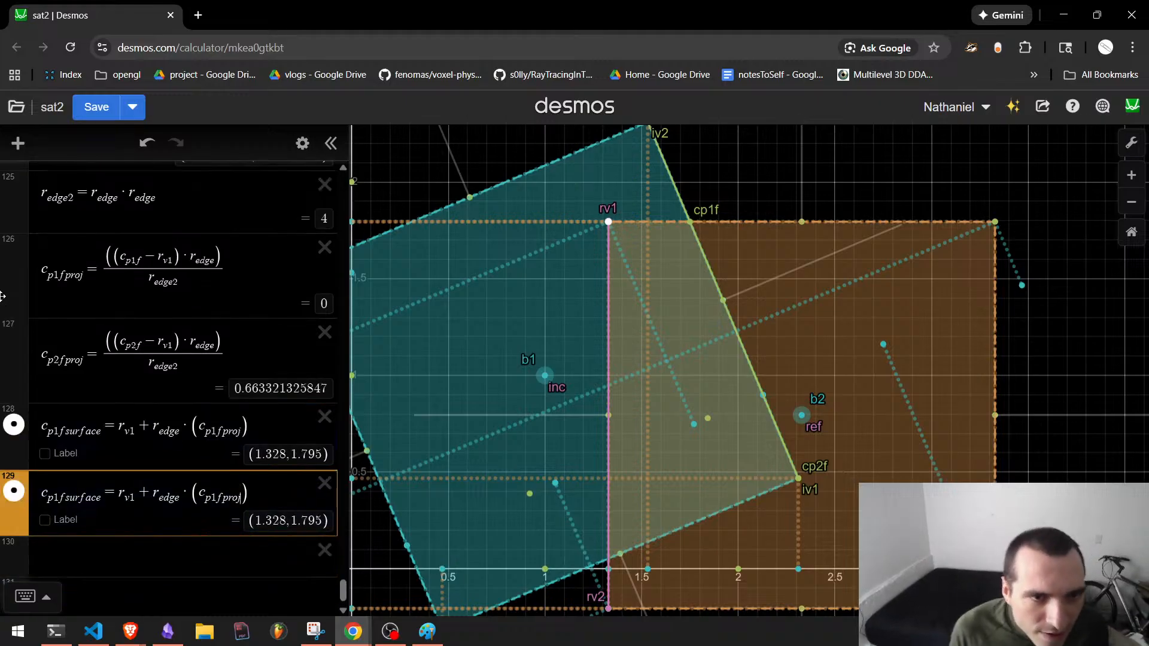
key(BackSpace)
text(2)
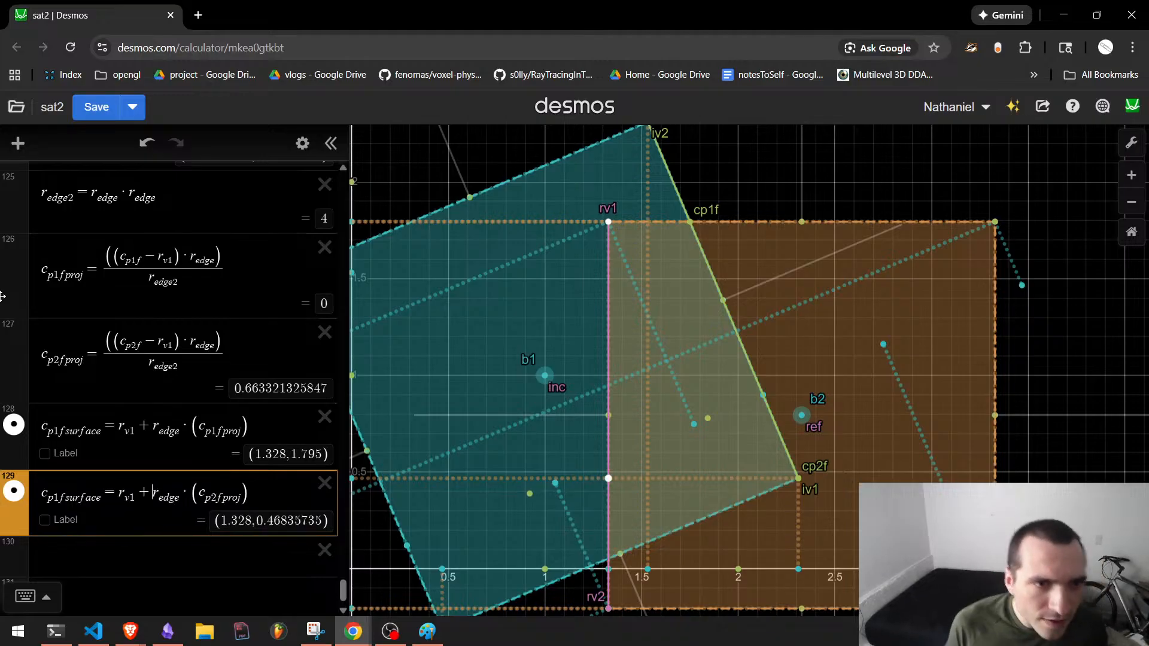
key(Left)
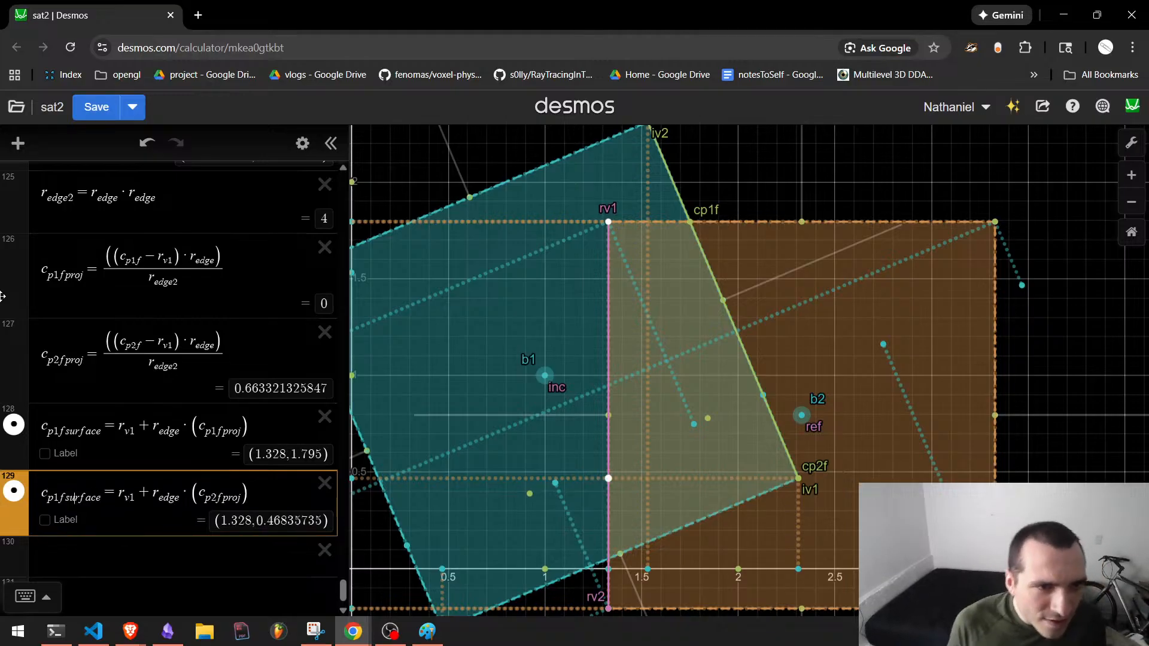
Label the two projected points cp1surface and cp2surface.
click(45, 452)
text(cp1)
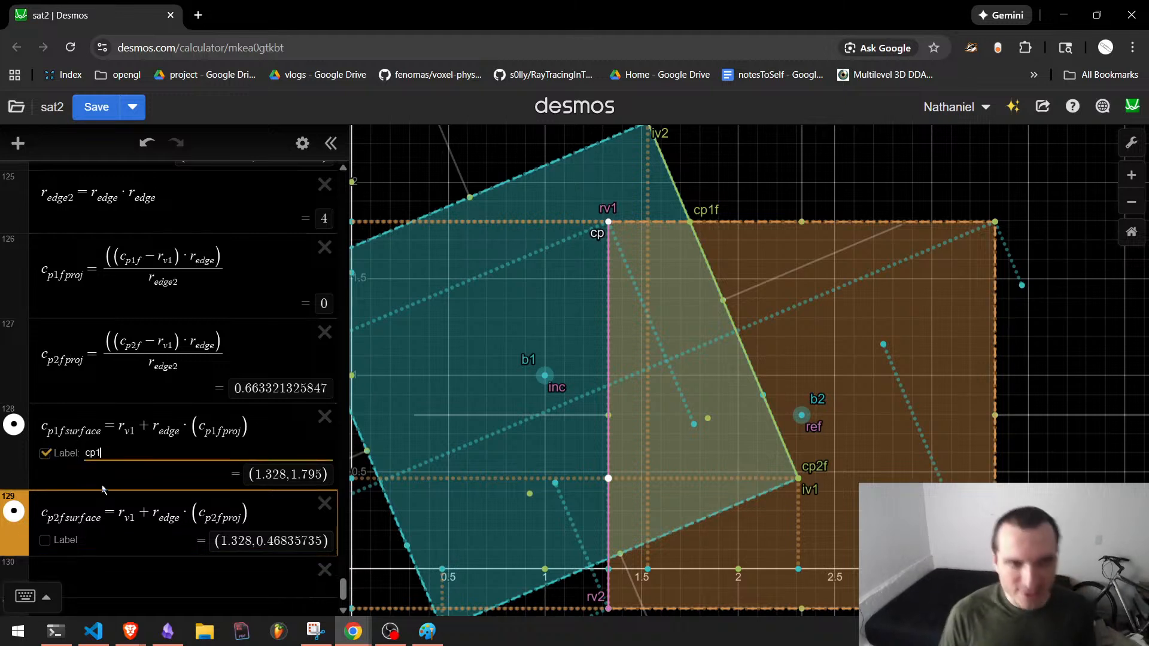
text(surface)
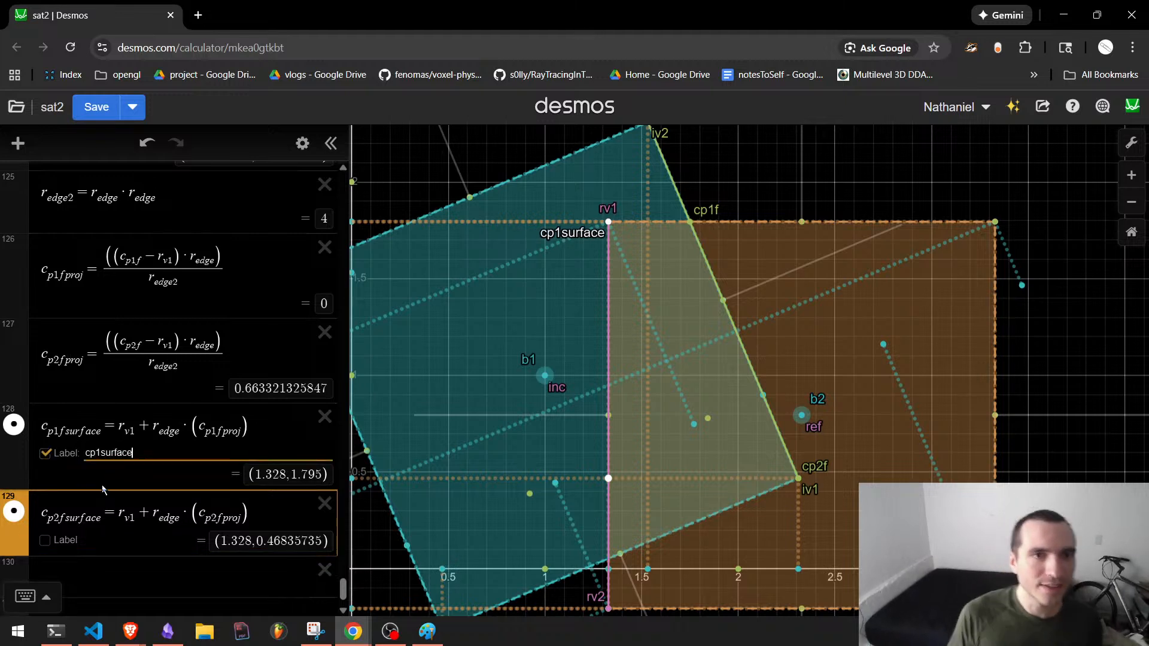
click(44, 540)
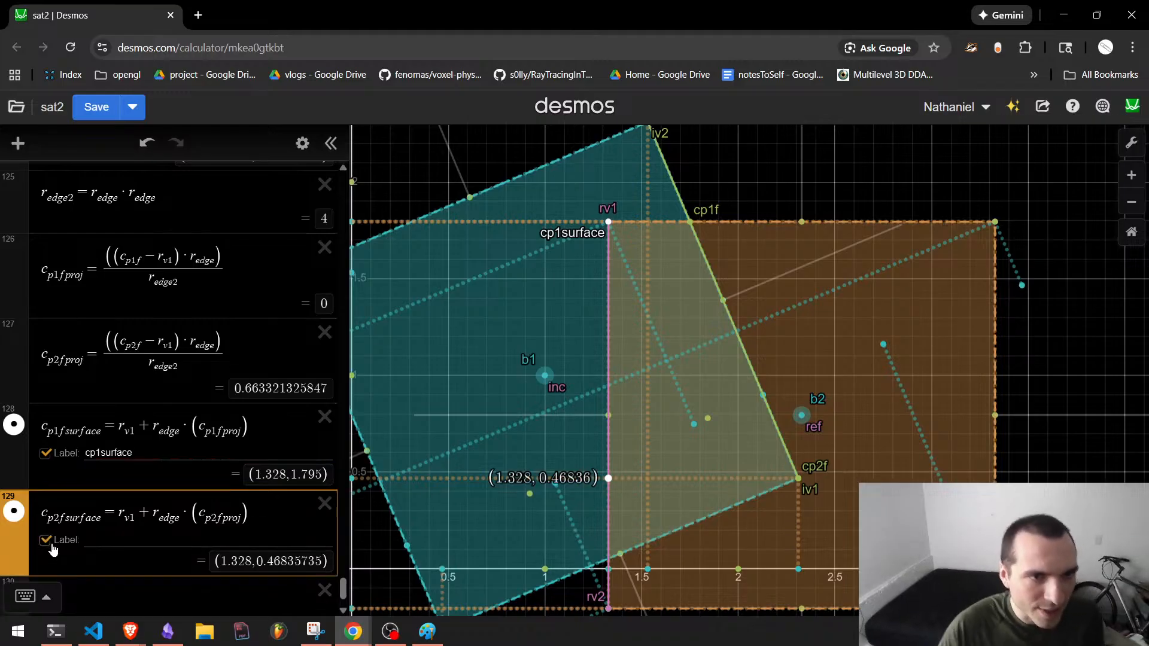
click(115, 545)
text(cp2surface)
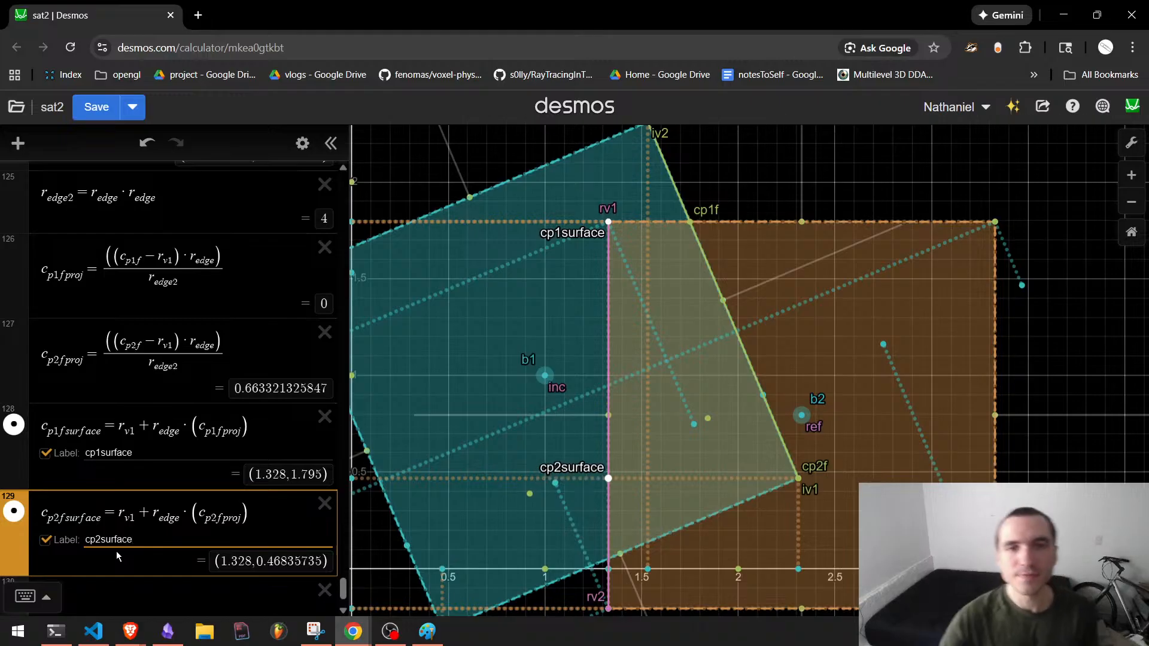
Move box b2 slightly away from b1 and up to check how the two surface points follow.
scroll(556, 435, down, 1)
drag(558, 432, 565, 359)
drag(780, 358, 814, 402)
drag(807, 391, 856, 351)
scroll(269, 503, down, 2)
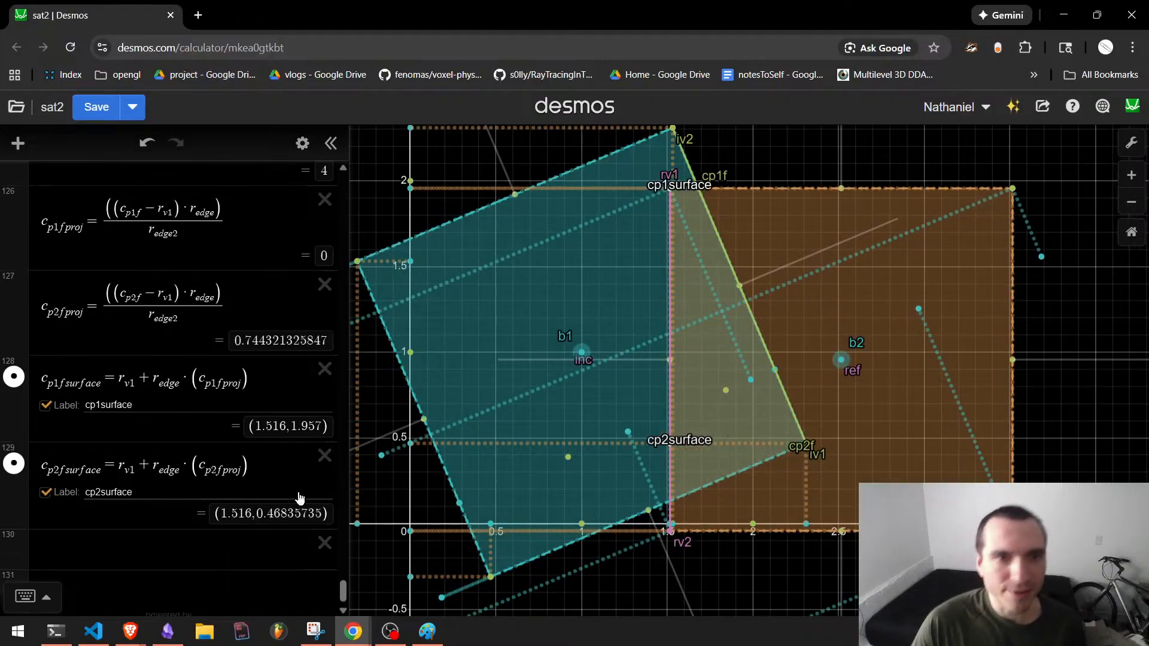
Reuse the dot-product term from the c_p2f condition to define c_p1separation = ((c_p2 − r_v1) · c_n) below the surface points.
scroll(120, 473, up, 5)
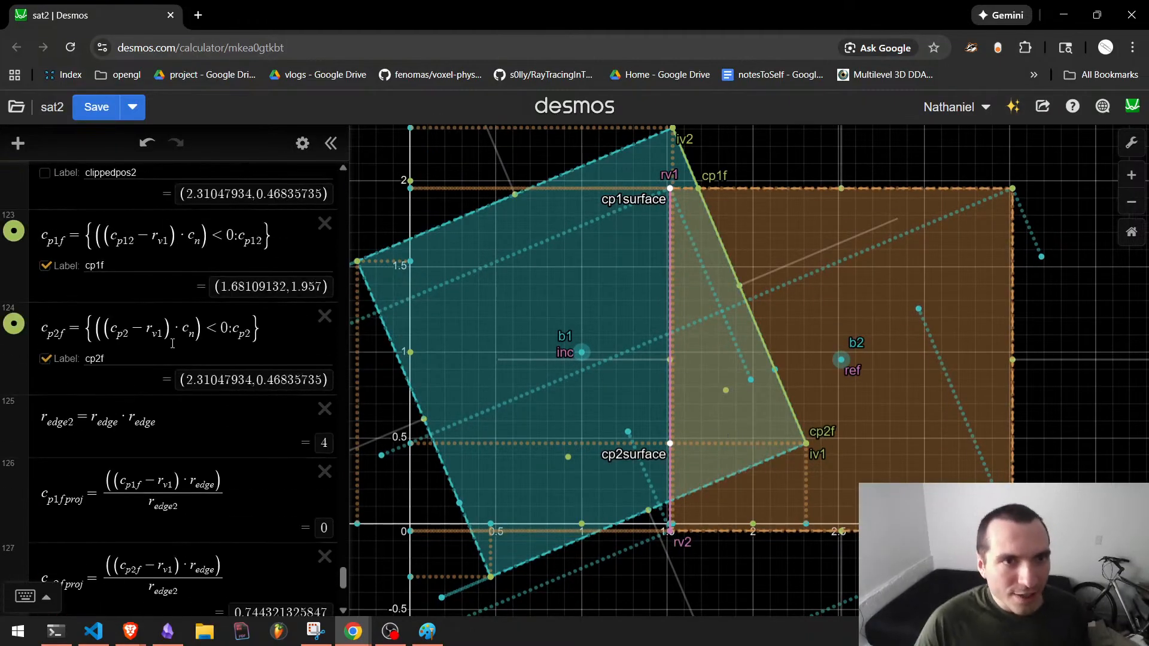
drag(202, 331, 119, 333)
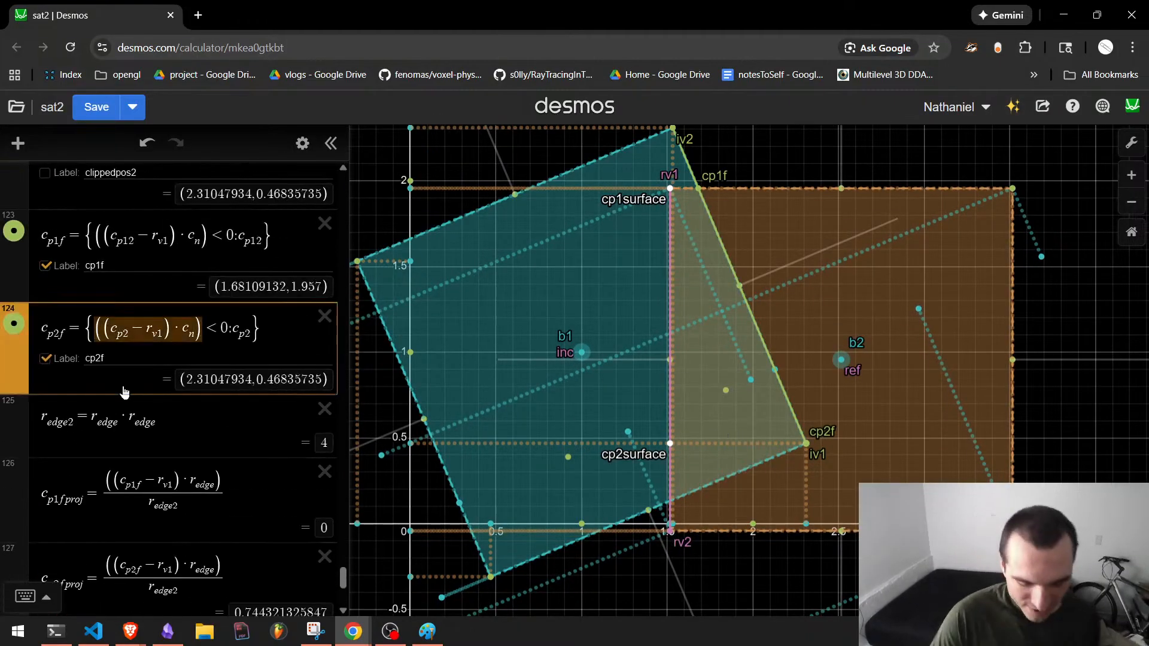
scroll(123, 390, down, 5)
click(111, 530)
text(c_p1pe)
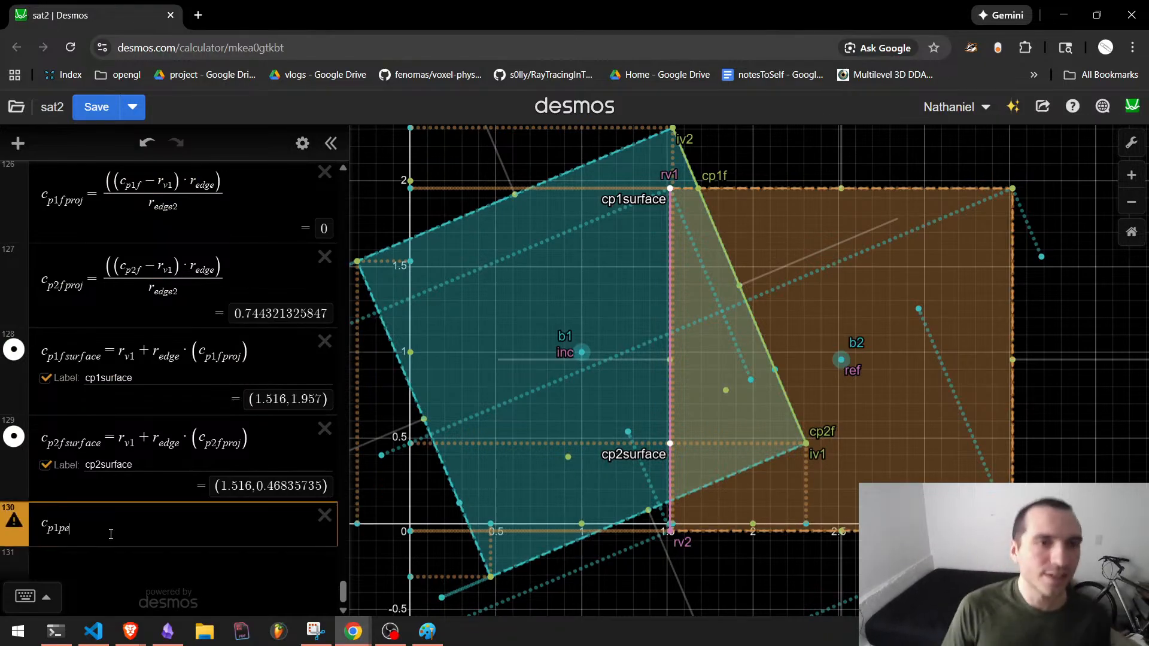
text(s)
key(BackSpace)
key(BackSpace)
text(separa)
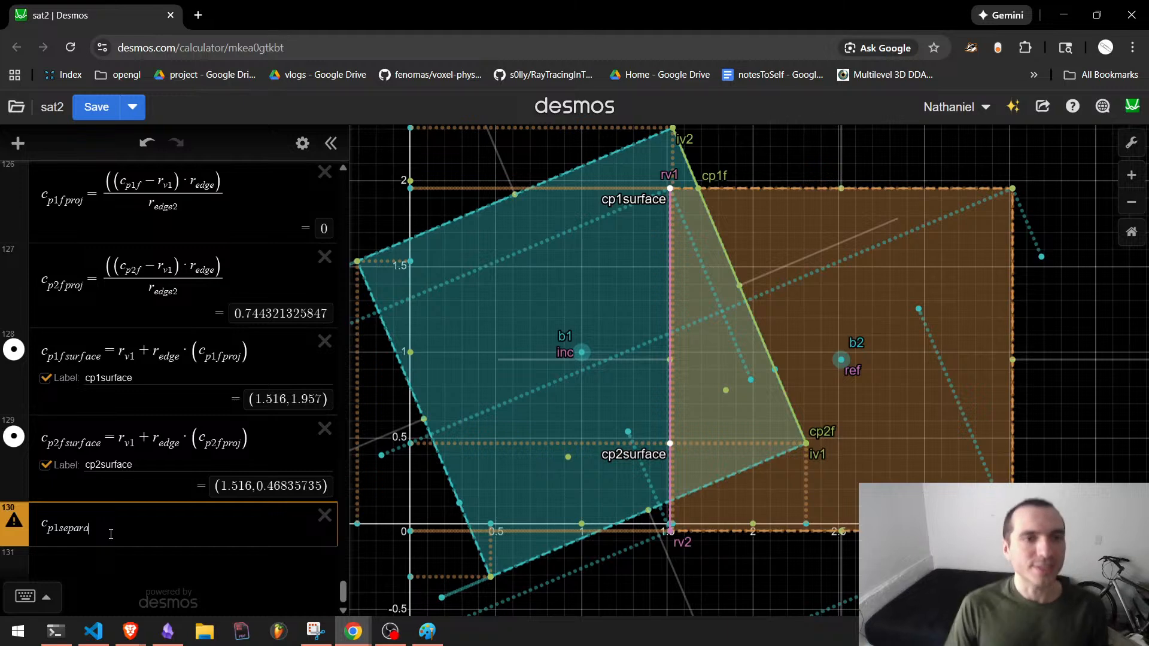
text(tion}=)
text(((c_p2-r_v1)·c_n))
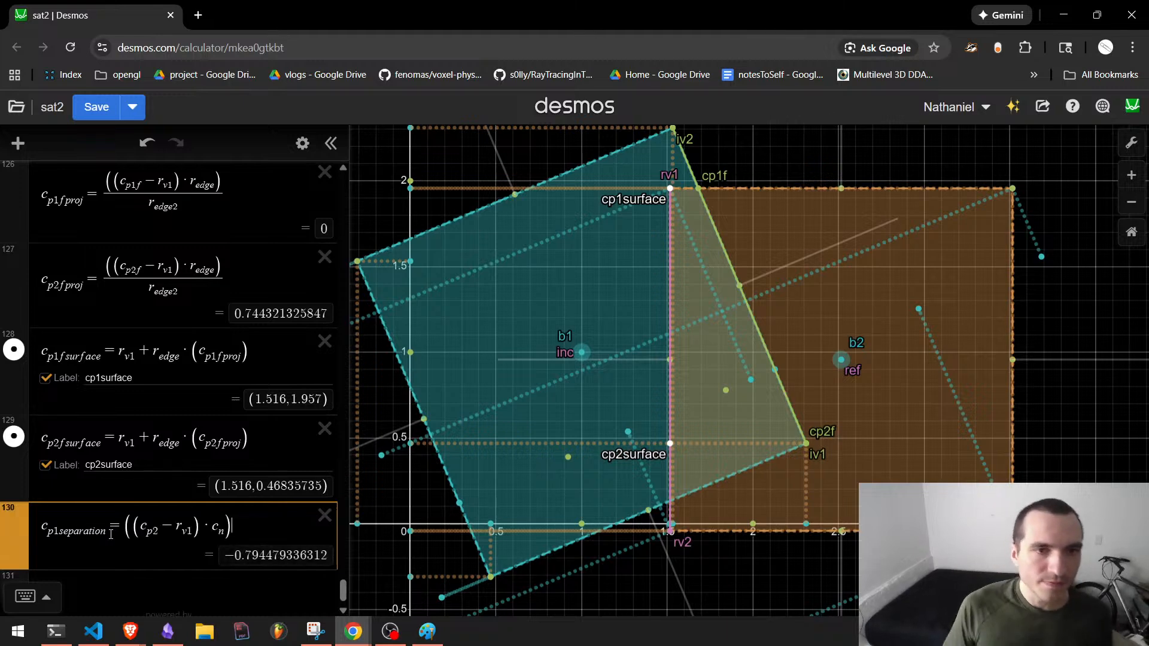
Duplicate the c_p1separation expression on the line below and change c_p2 to c_p1 in the original.
key(ctrl+a)
key(ctrl+c)
key(Return)
key(ctrl+v)
key(Left)
key(Left)
key(Left)
key(Left)
key(Left)
key(Left)
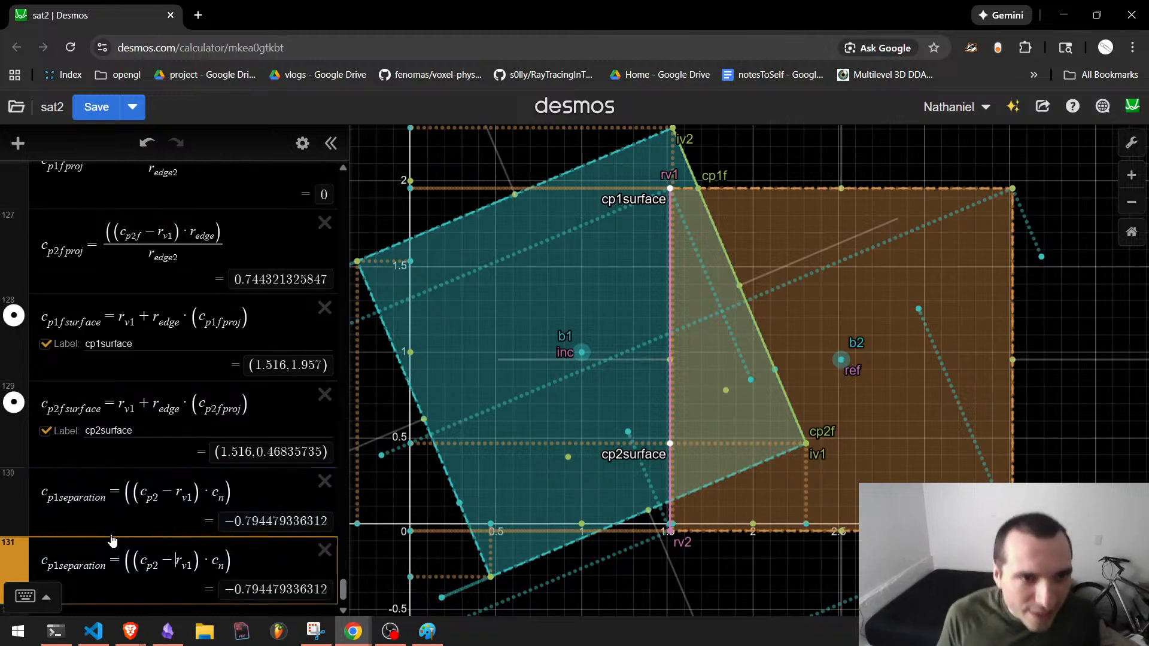
key(Up)
key(BackSpace)
text(1)
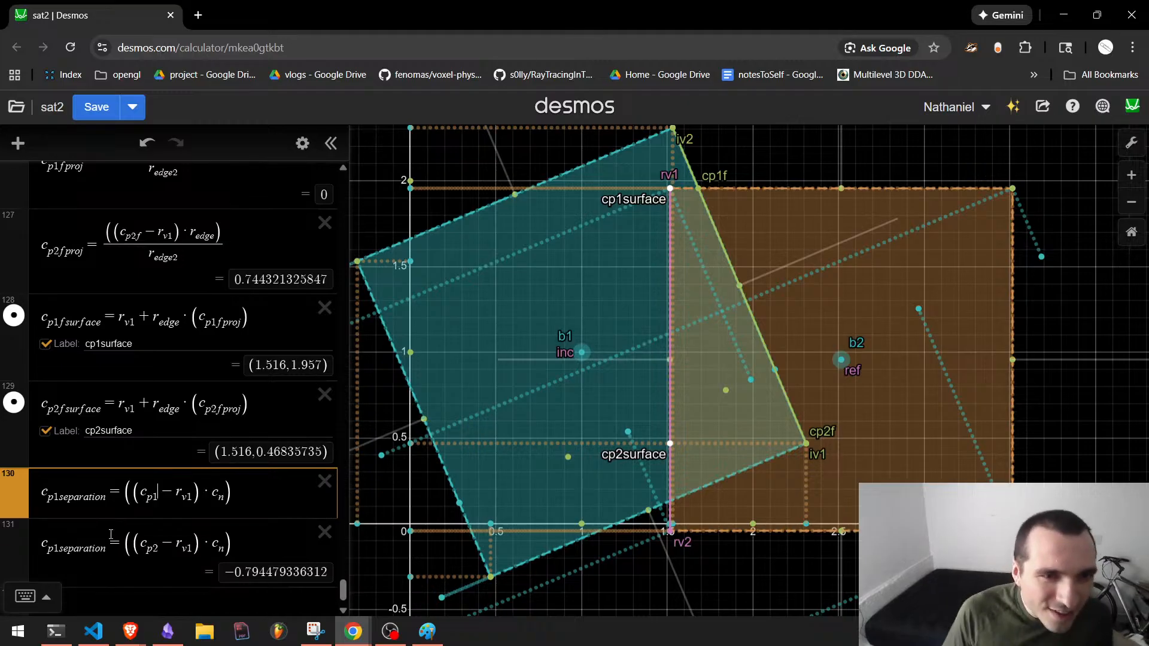
Rename the copied separation expression to c_p2separation.
key(Left)
key(Left)
key(Down)
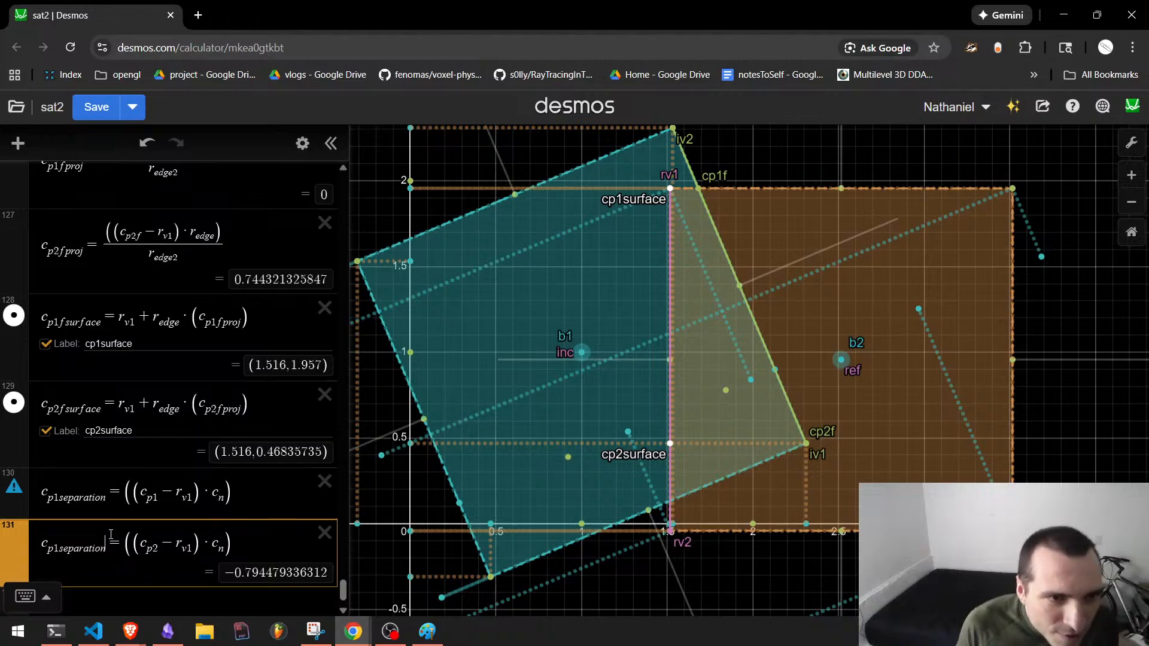
key(Home)
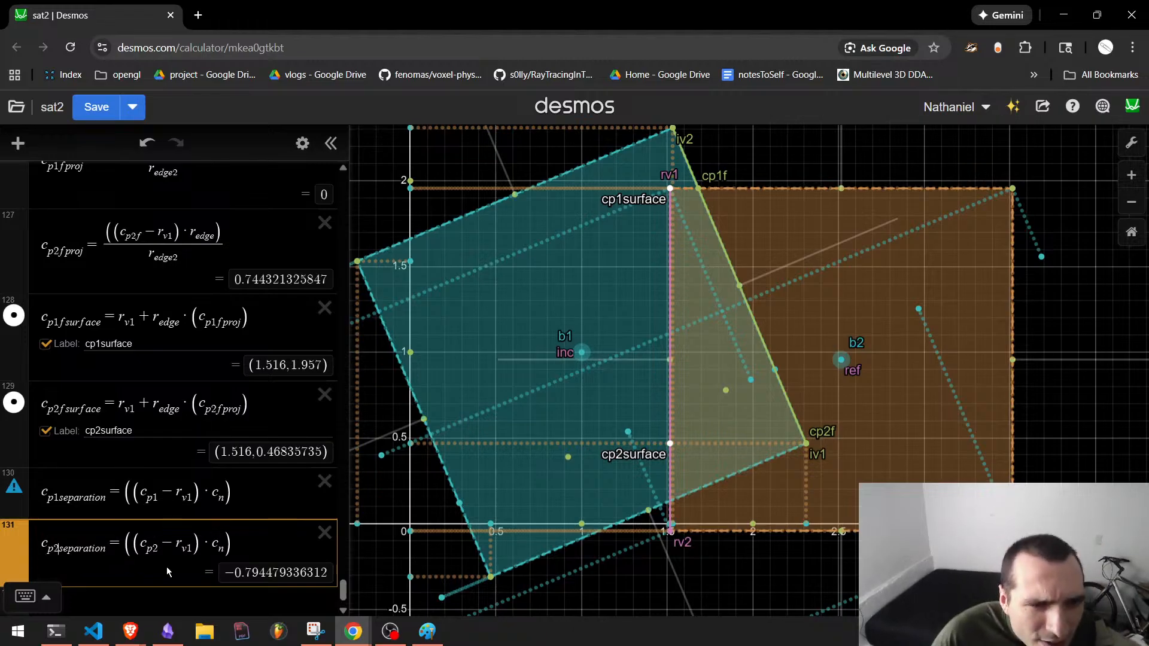
Make the two separation expressions use the filtered points c_p1f and c_p2f.
click(151, 507)
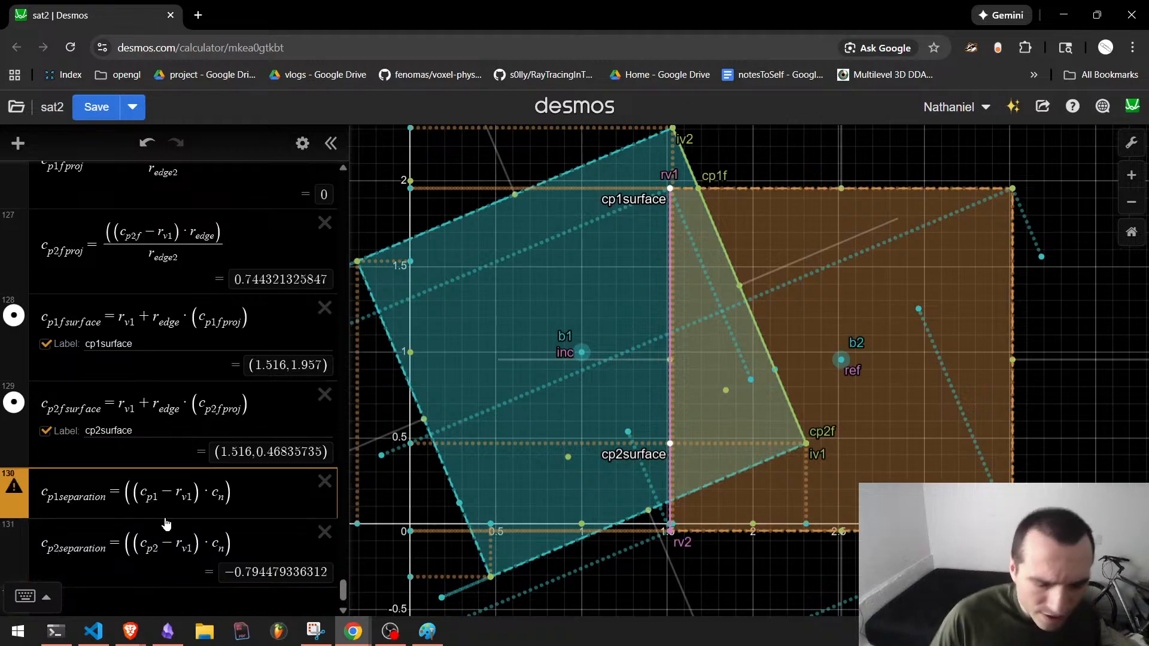
text(f)
key(Down)
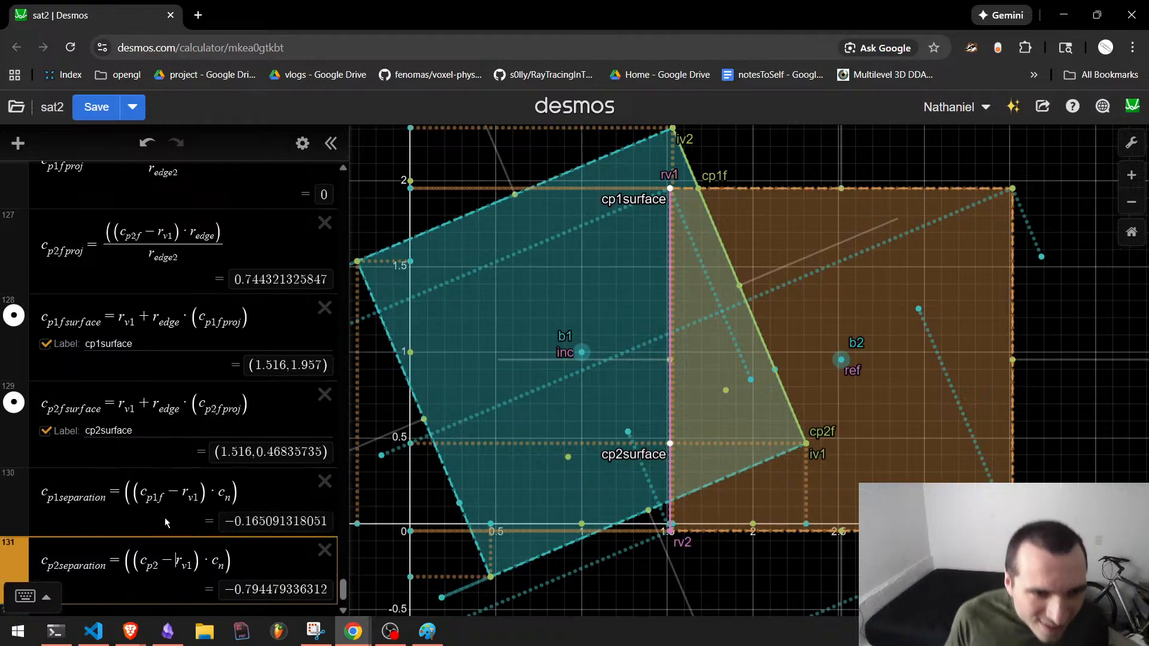
text(f)
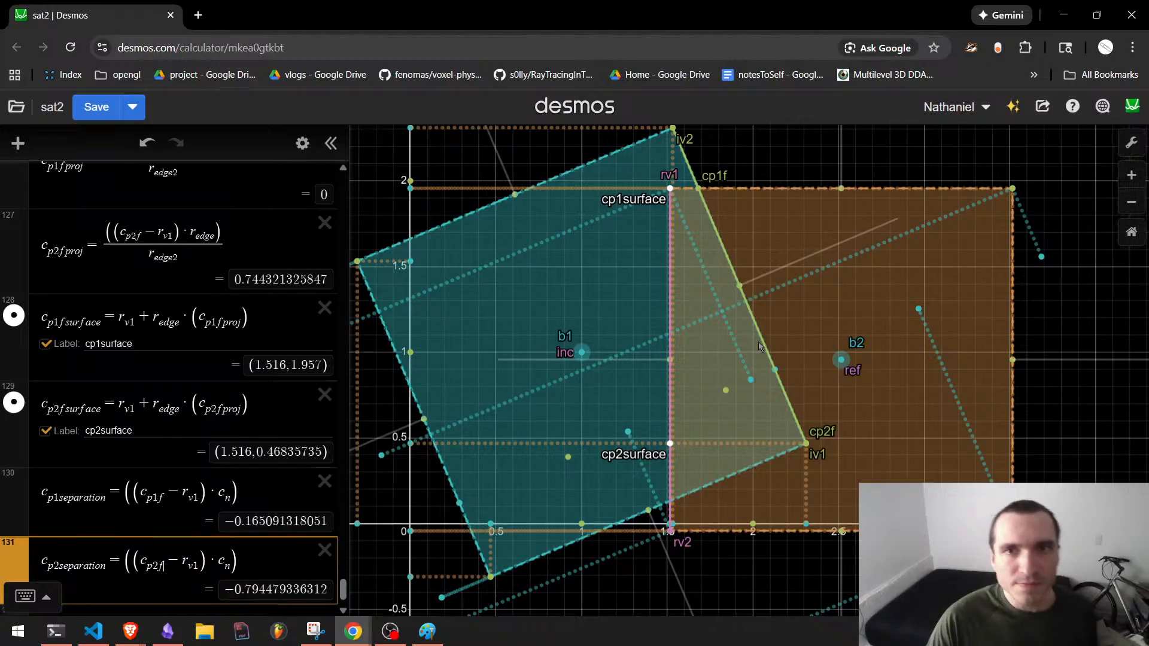
Move box b2 to (2.75, 1.156) to test the surface points and separations.
drag(754, 290, 751, 290)
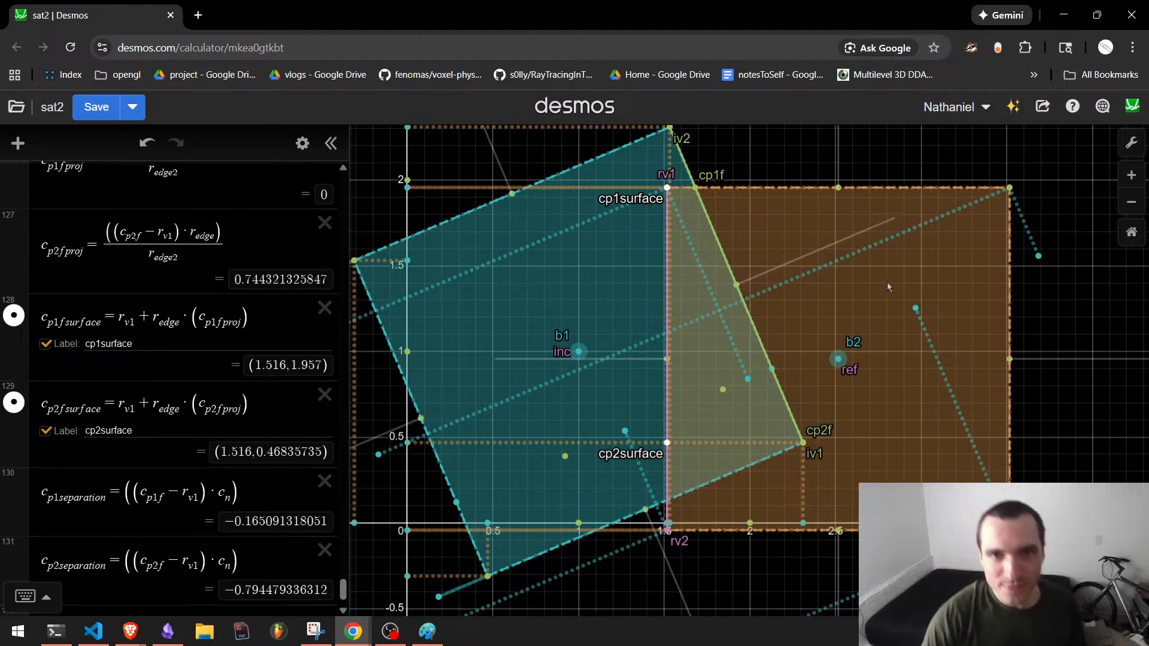
scroll(828, 449, down, 2)
drag(836, 368, 868, 345)
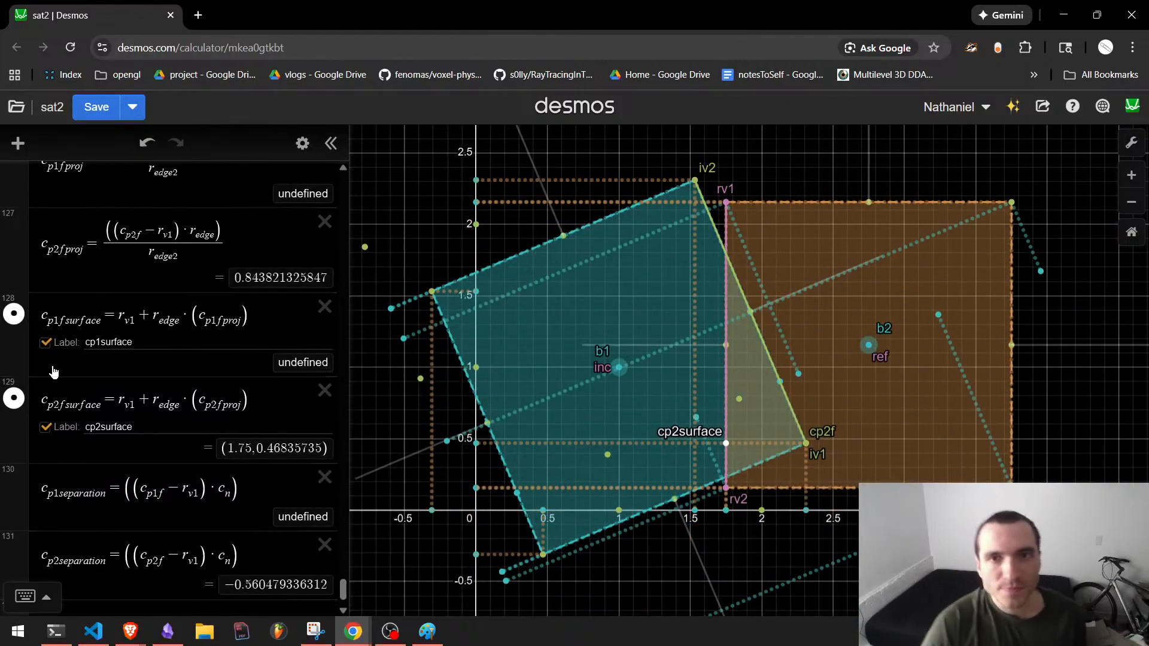
Set b_1he to (2,1) and the angle b_1a to 0.44.
scroll(123, 408, up, 20)
scroll(123, 408, up, 20)
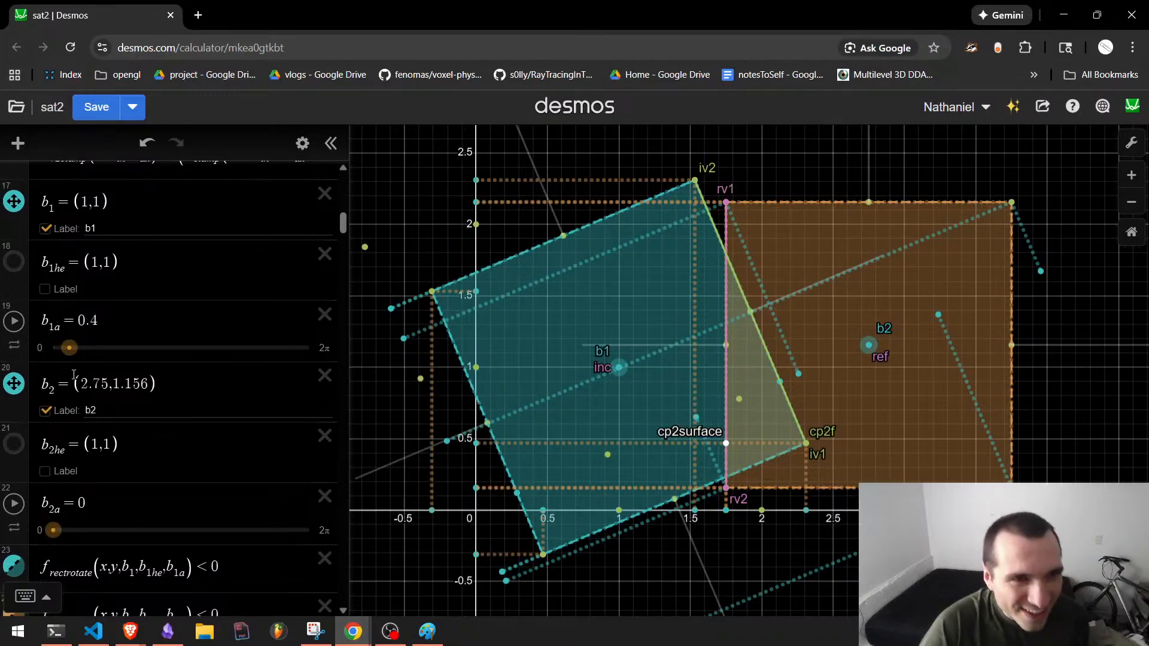
click(99, 264)
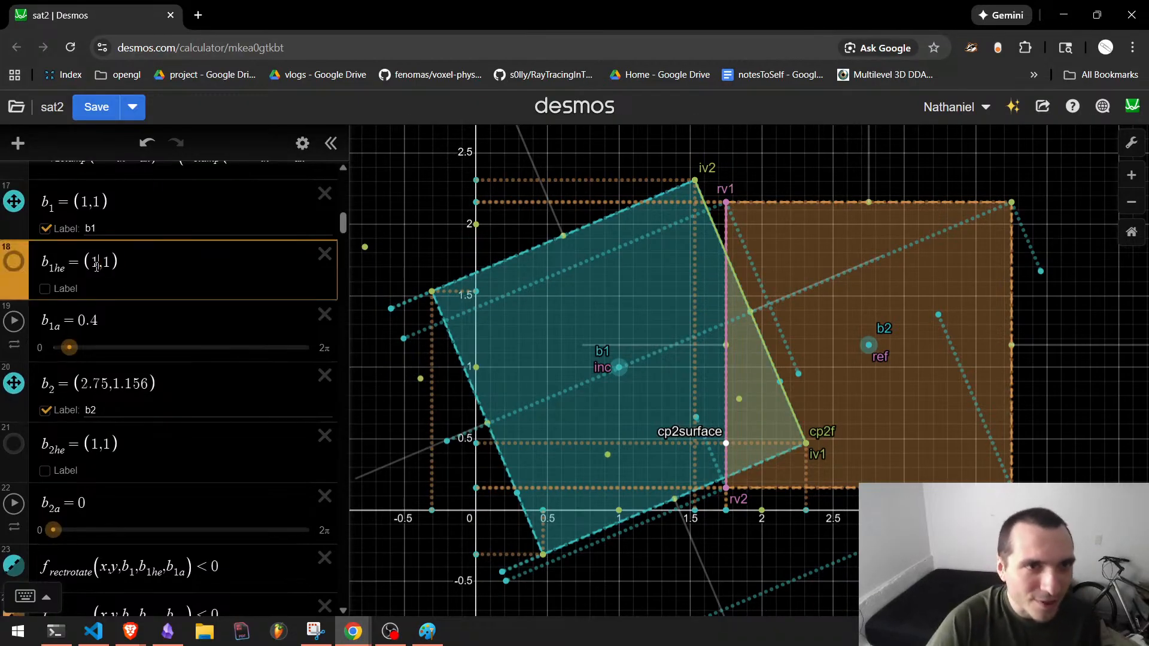
key(BackSpace)
text(2)
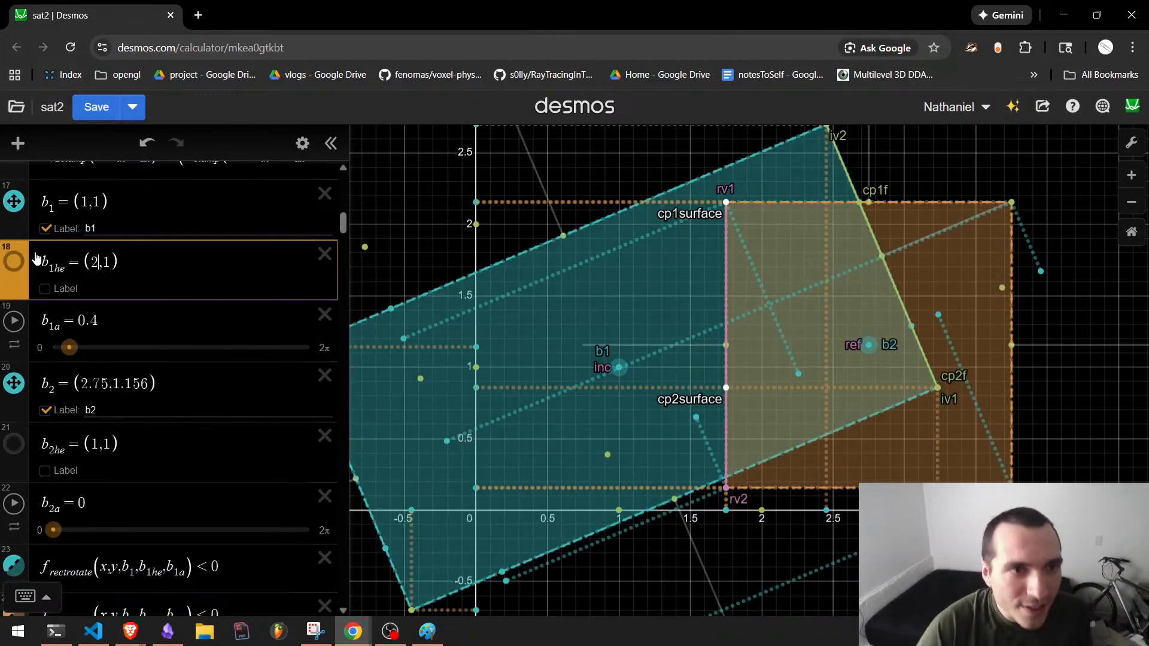
drag(70, 350, 72, 374)
Rotate box b2 by setting the angle b_2a to 0.7.
click(53, 529)
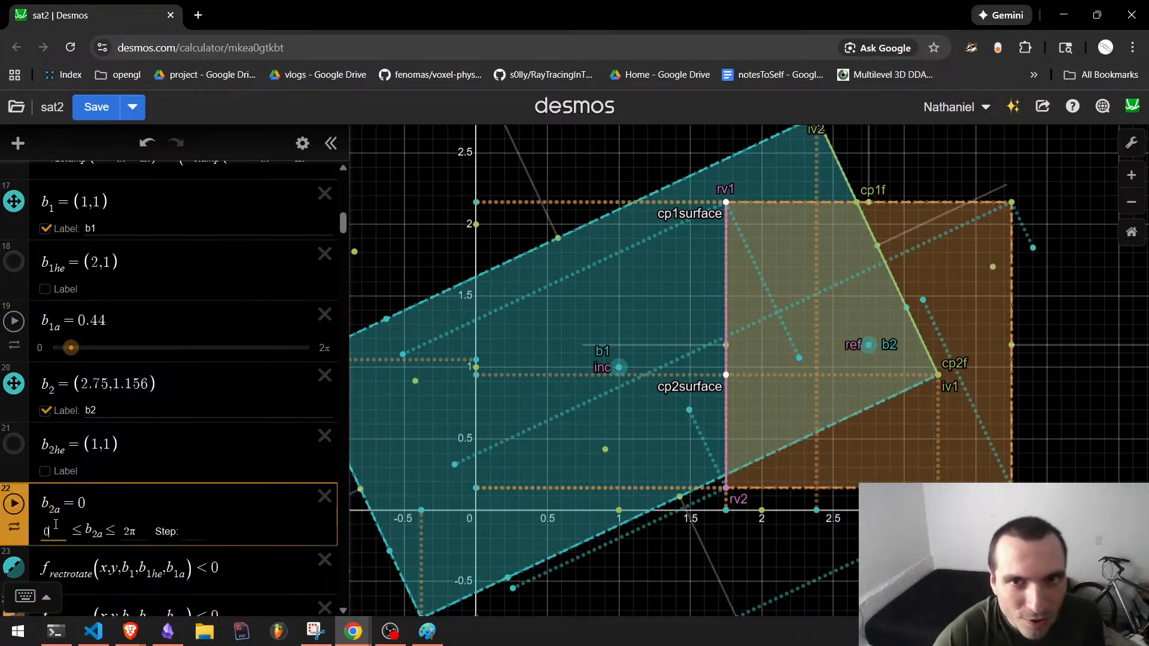
click(128, 471)
drag(61, 531, 92, 515)
Move box b2 around the elongated b1 to test the surface points, leaving it at (2.71, 0.67).
scroll(1125, 277, down, 3)
drag(852, 386, 770, 361)
drag(866, 300, 878, 364)
scroll(874, 299, up, 3)
drag(871, 425, 753, 470)
scroll(838, 463, down, 3)
scroll(753, 471, down, 2)
drag(739, 389, 826, 339)
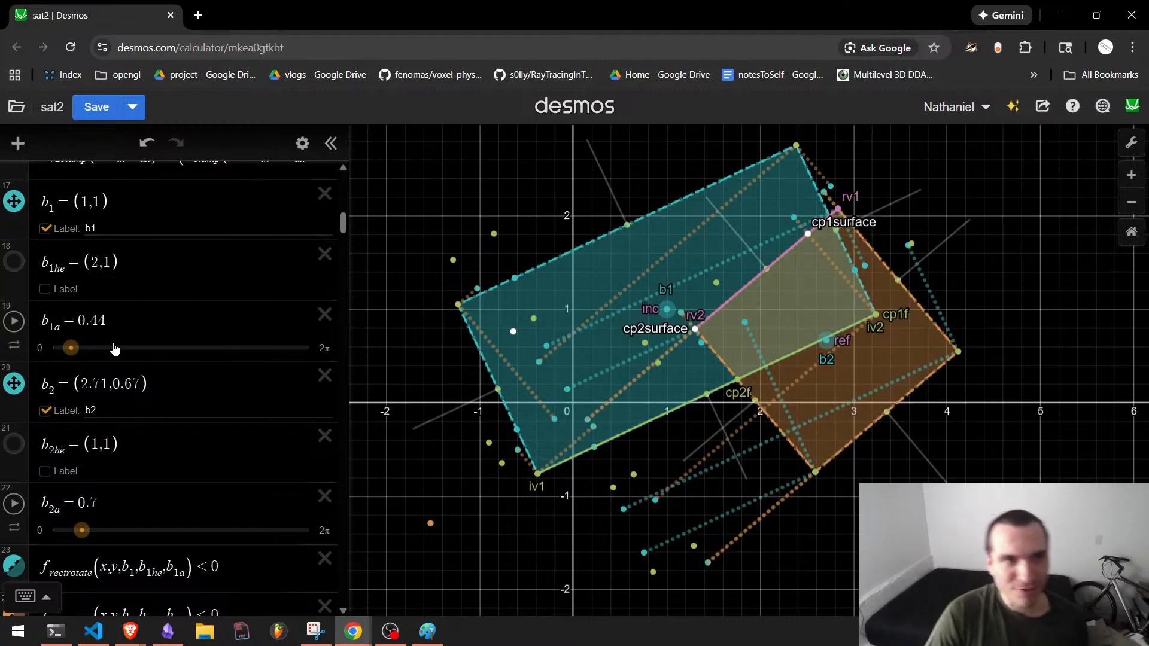
Reset both box angles b_1a and b_2a to 0 and b_1he to (1,1).
drag(67, 347, 42, 348)
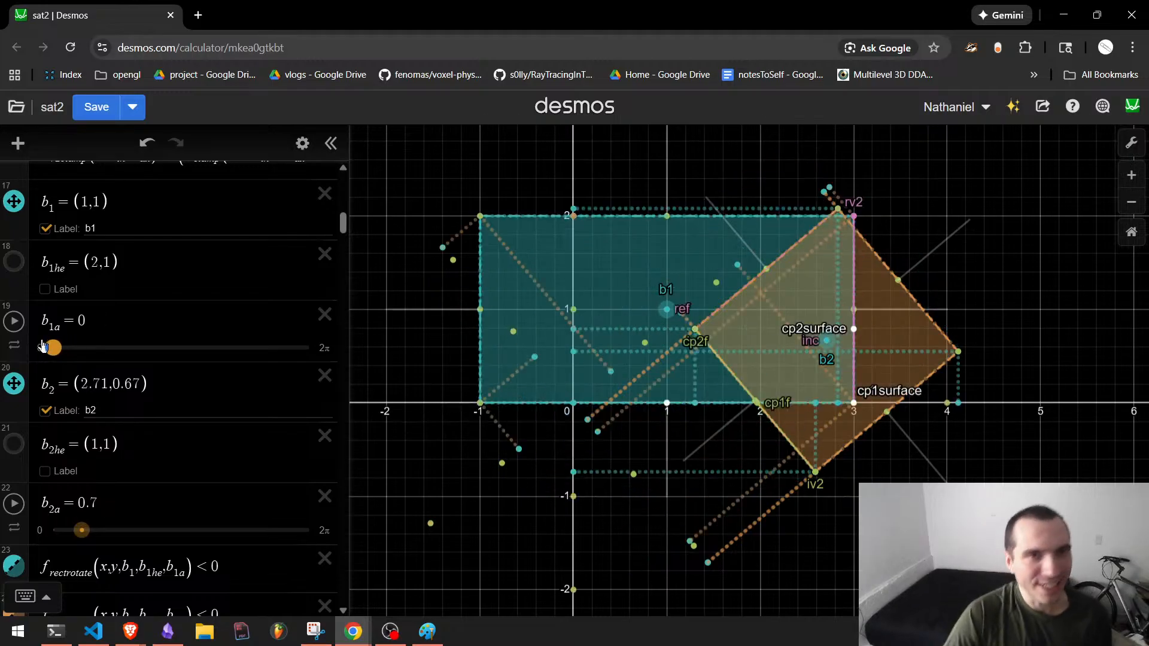
drag(81, 529, 28, 530)
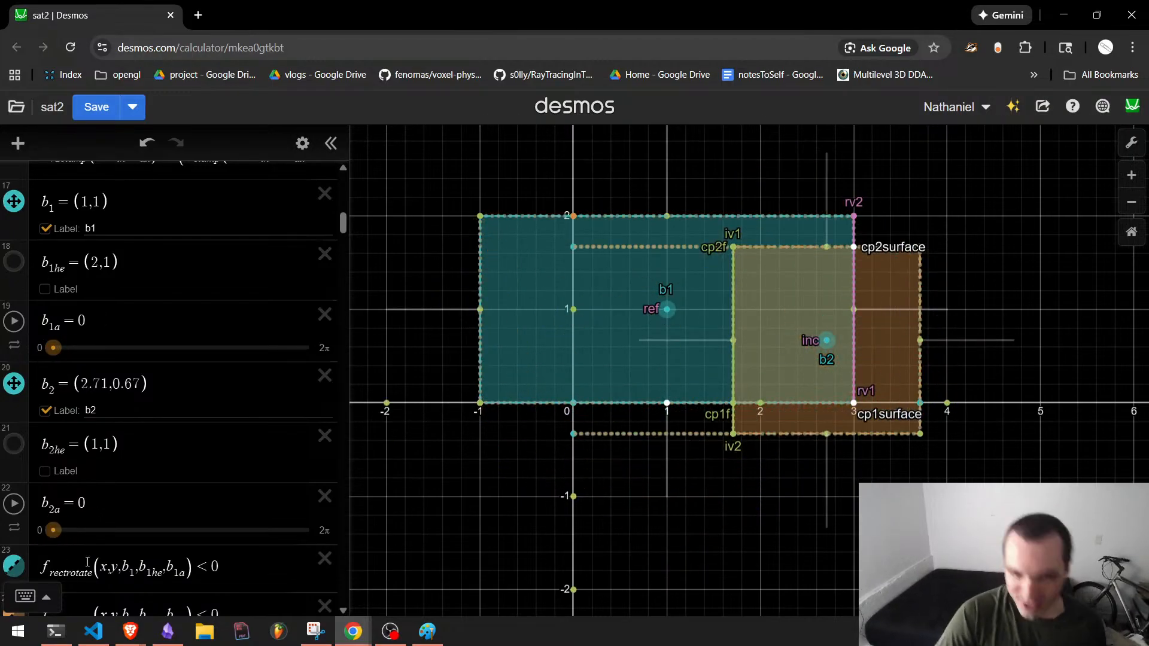
click(94, 263)
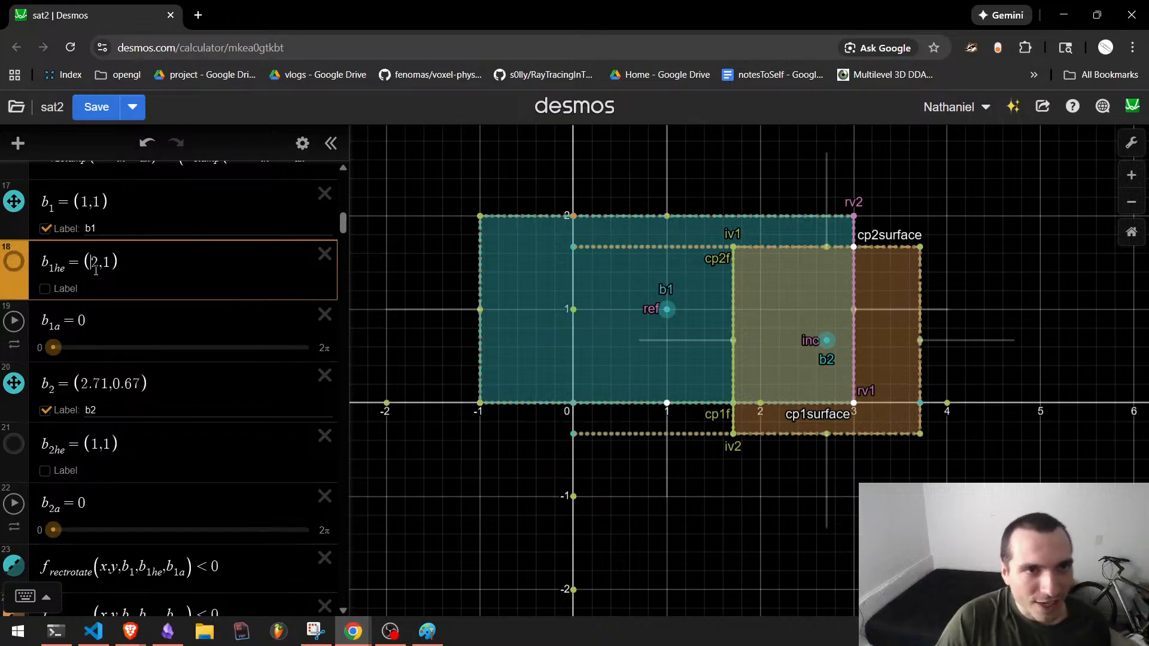
double_click(94, 263)
text(1)
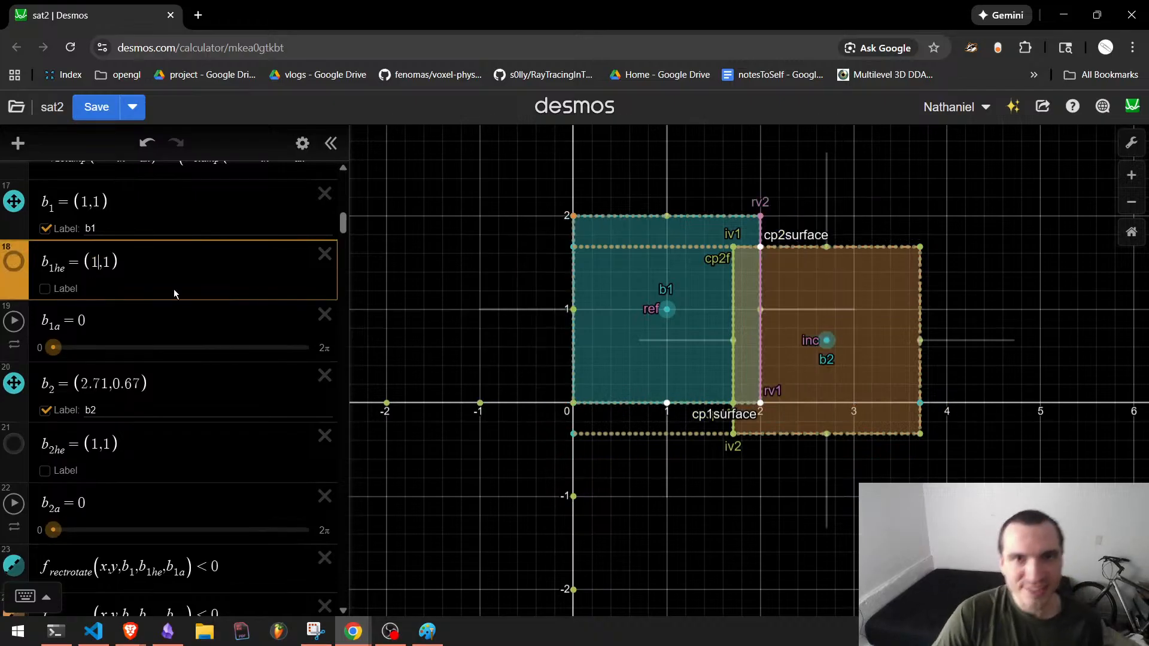
Move box b2 to (2.6, 1.8) and check the values of c_p1separation and c_p2separation.
drag(826, 339, 816, 235)
drag(844, 491, 779, 539)
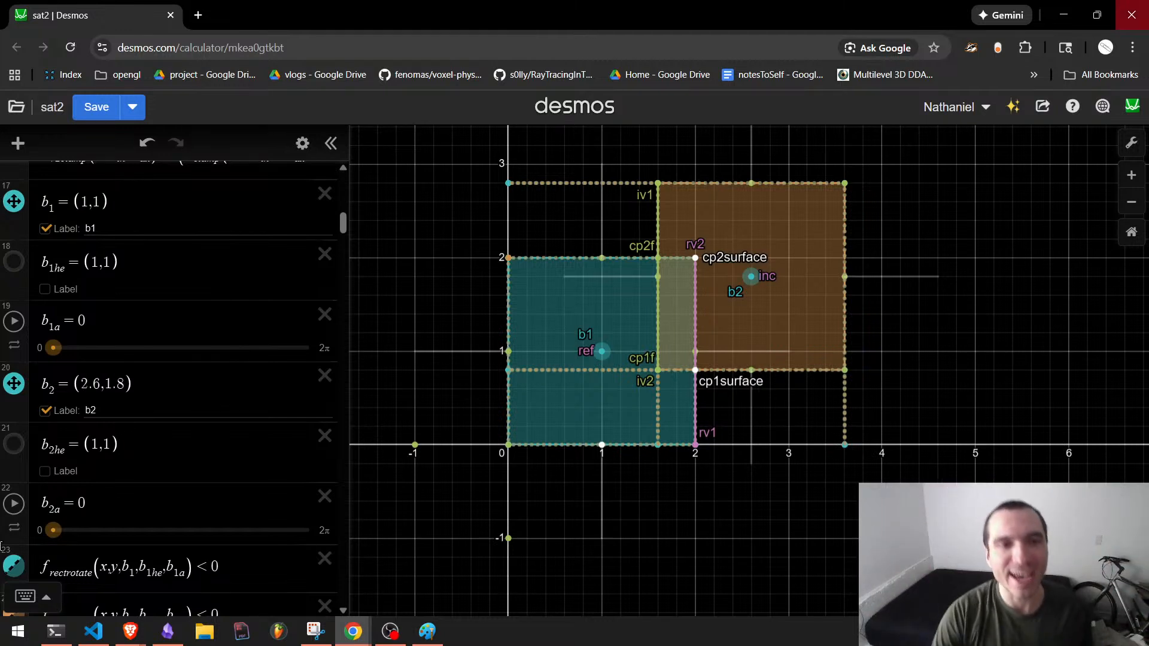
scroll(251, 295, down, 20)
scroll(214, 481, down, 10)
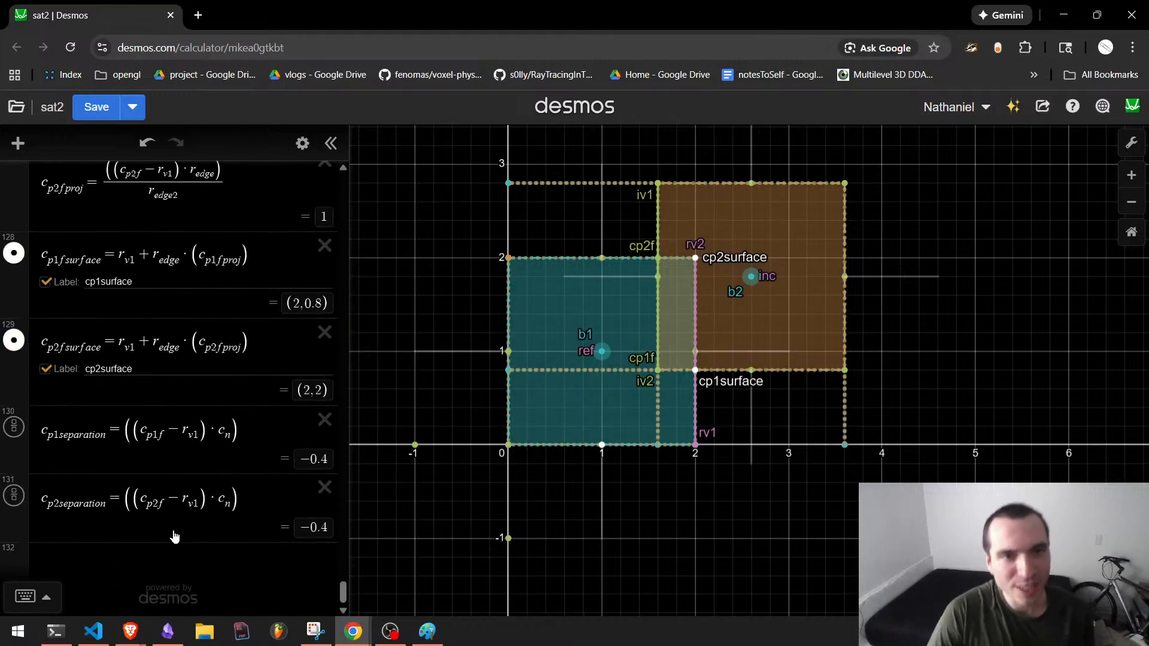
Move box b2 above b1 so that it overlaps the left part of b1's upper edge by about 0.43.
drag(755, 273, 540, 202)
scroll(607, 296, up, 3)
scroll(700, 333, up, 3)
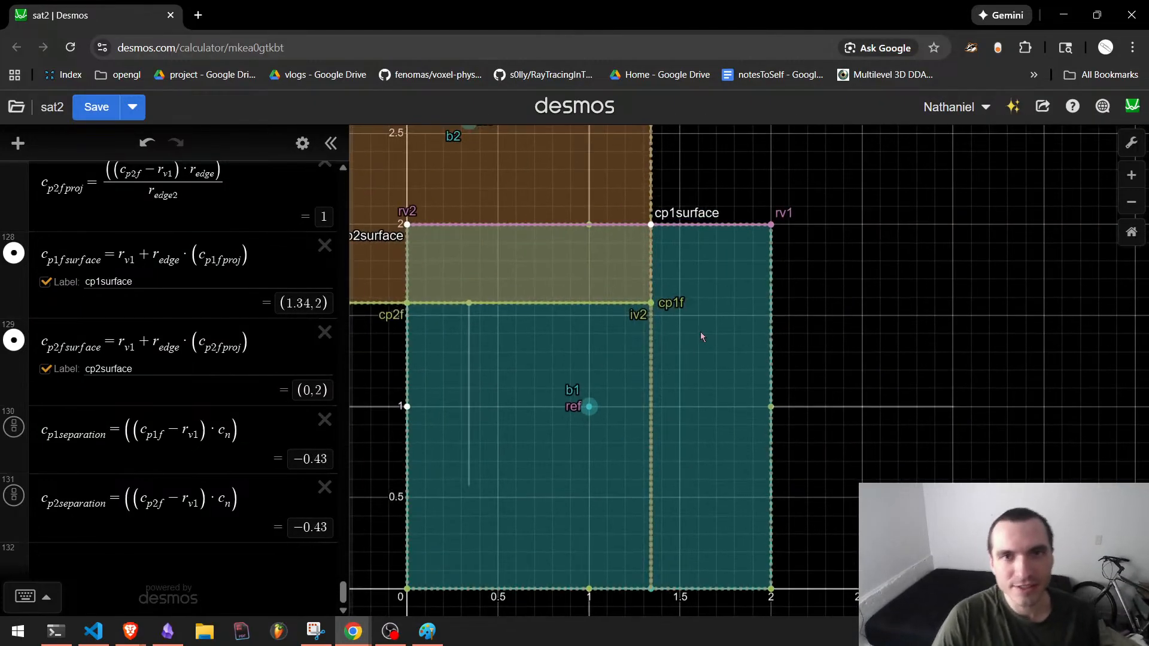
Review the clipping, filtering, projection and separation expressions from c_p12 to c_p2separation.
drag(700, 333, 780, 518)
scroll(761, 501, down, 4)
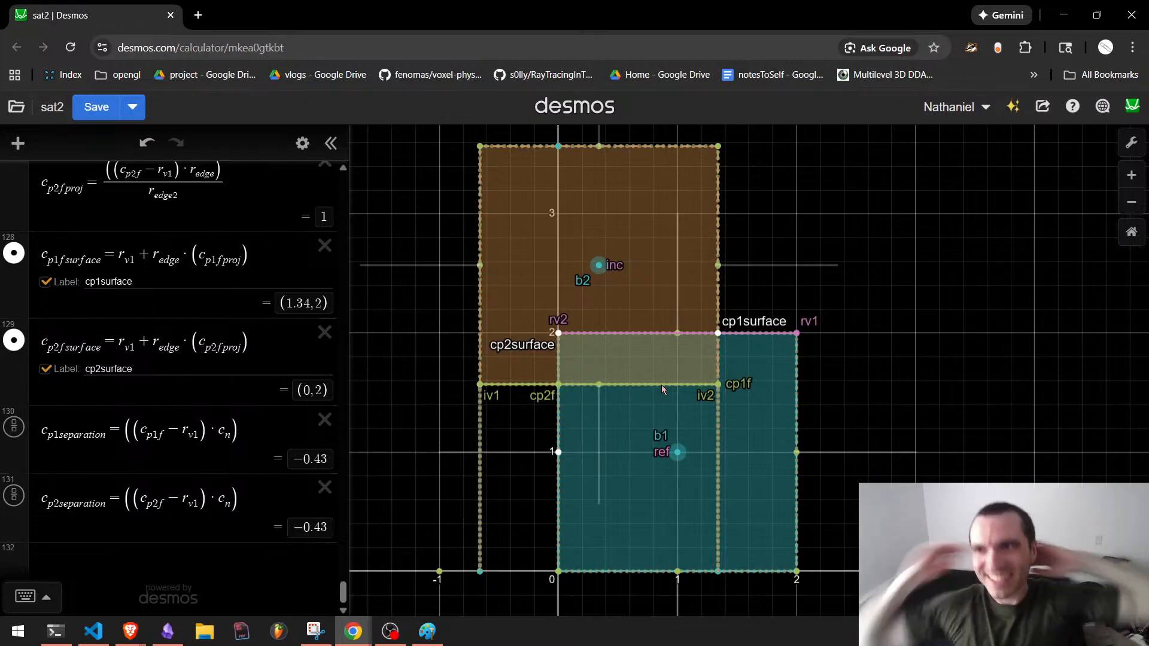
scroll(86, 424, up, 10)
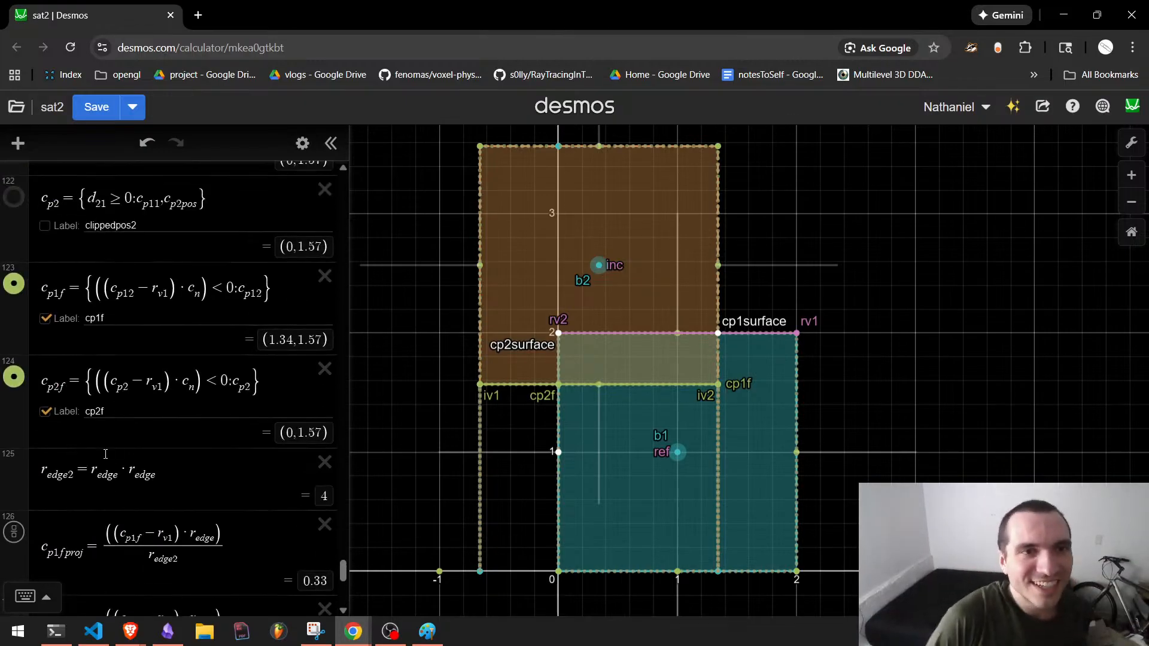
scroll(118, 444, up, 1)
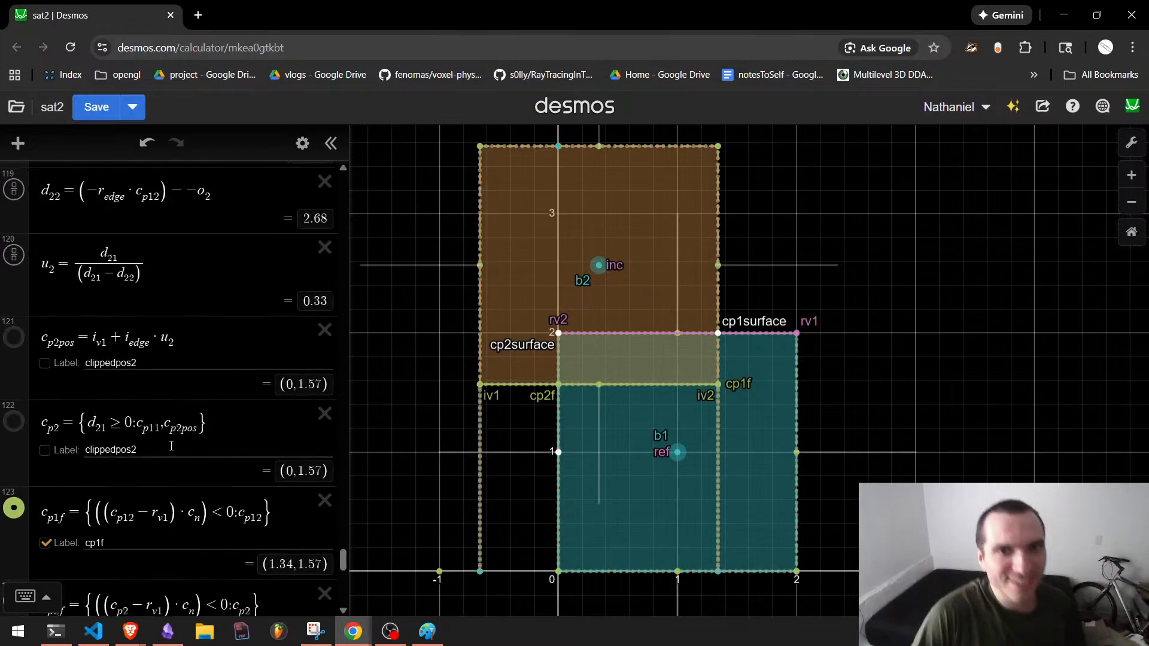
scroll(179, 269, up, 1)
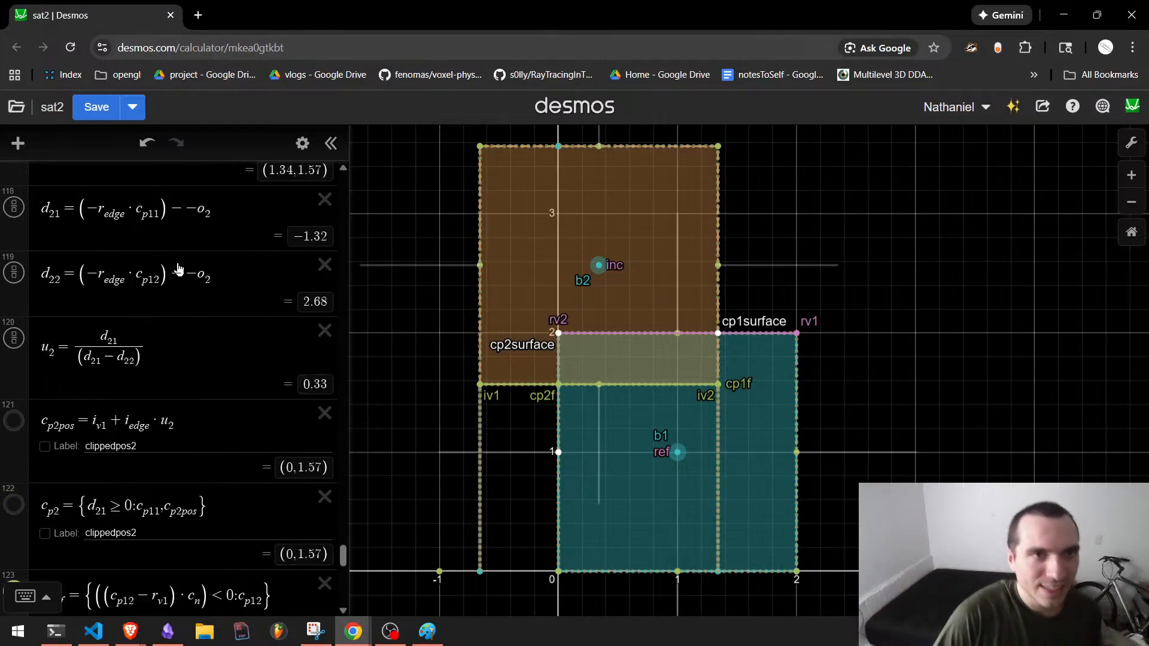
scroll(178, 269, up, 1)
click(179, 416)
key(shift+Left)
key(shift+Left)
key(shift+Left)
key(shift+Left)
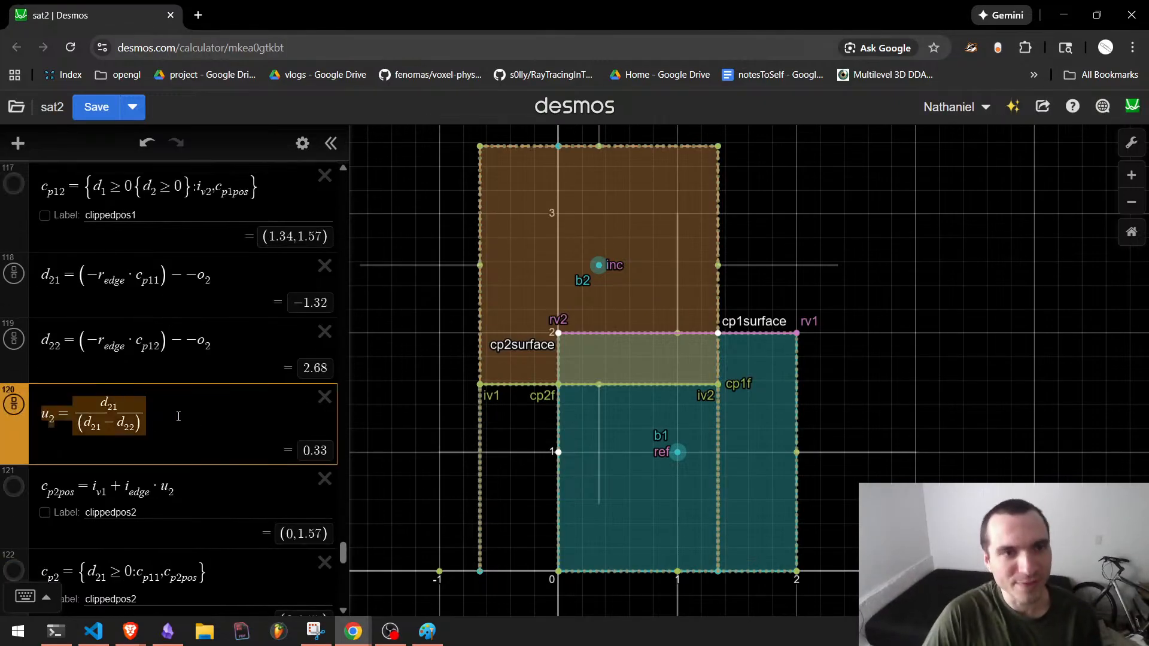
click(180, 416)
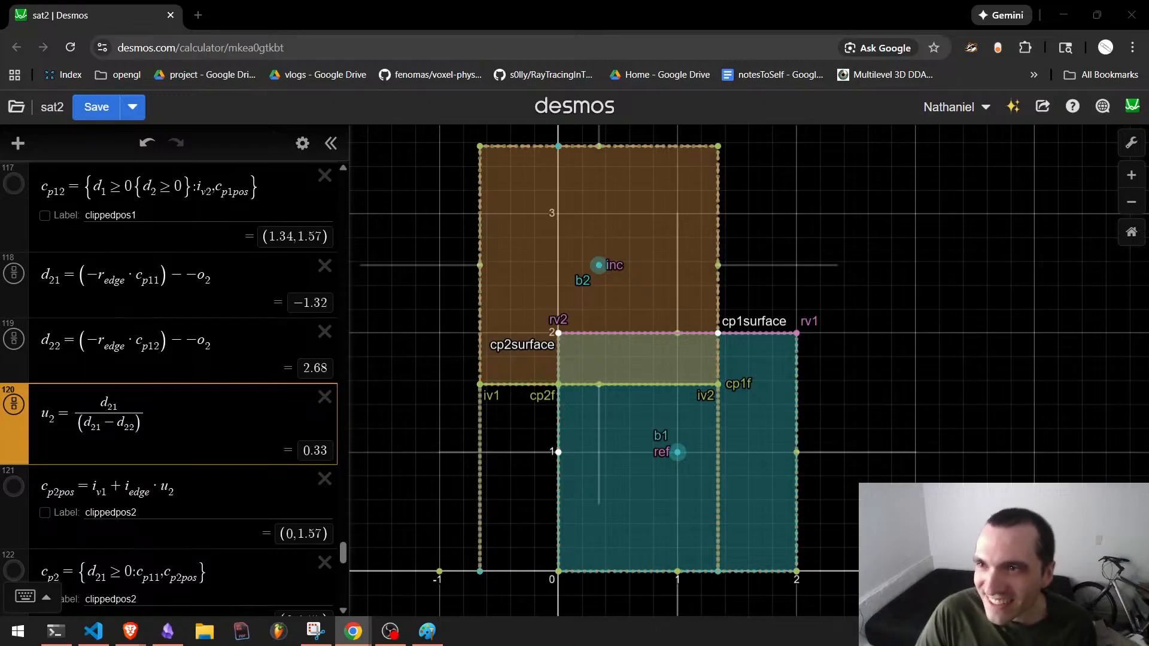
scroll(143, 326, down, 10)
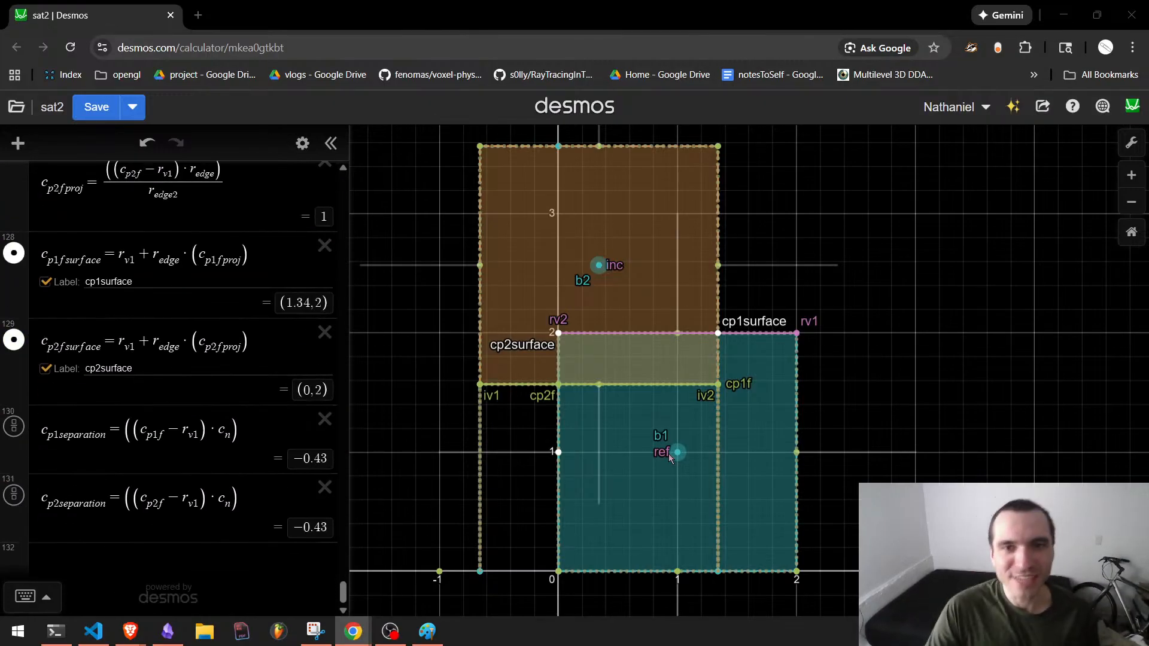
Move box b1 to about (1.86, 3.68), overlapping b2's upper right corner, and check the projection and separation expressions.
drag(677, 452, 815, 223)
drag(767, 399, 778, 508)
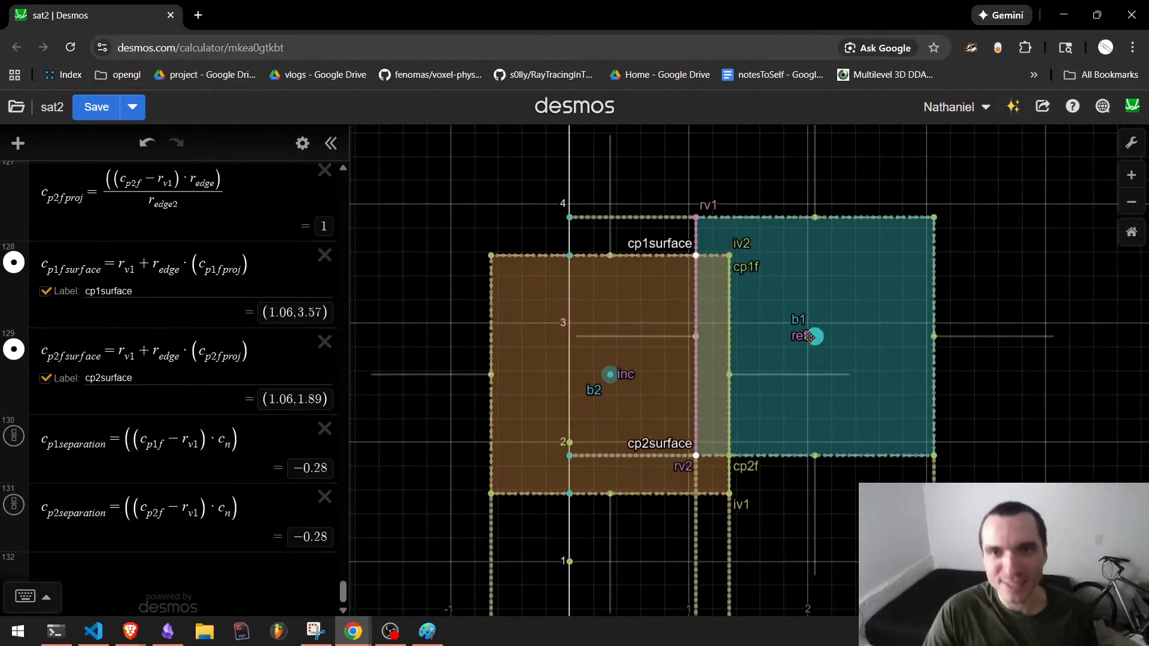
drag(812, 335, 790, 243)
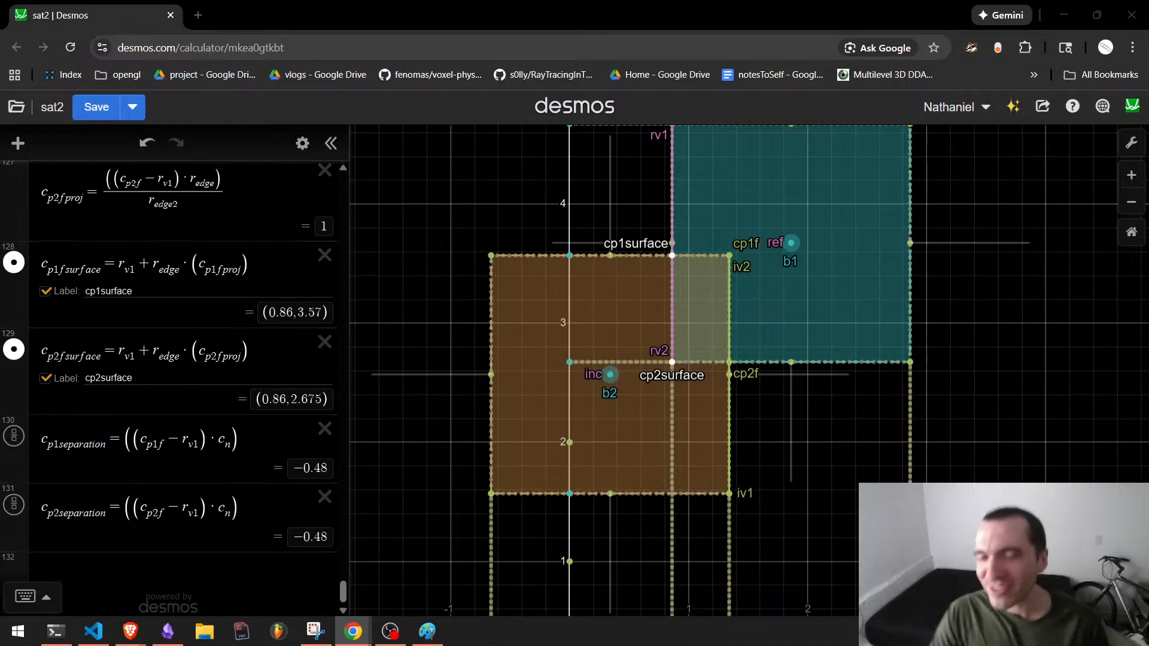
scroll(180, 389, up, 5)
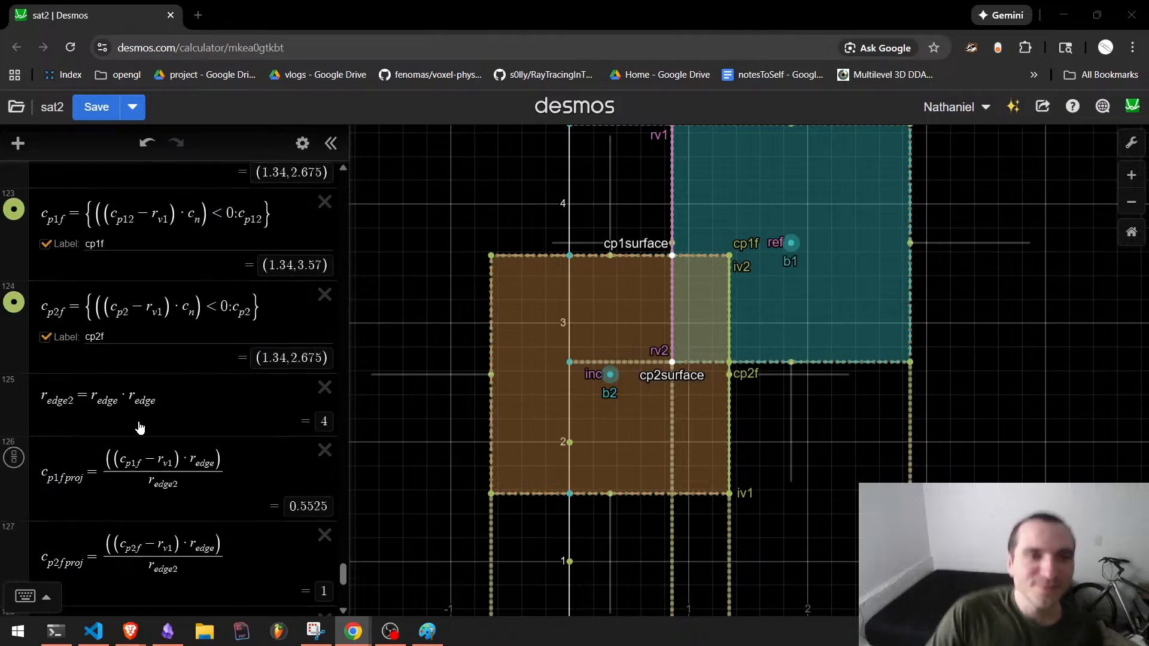
scroll(139, 389, down, 2)
scroll(139, 389, down, 2)
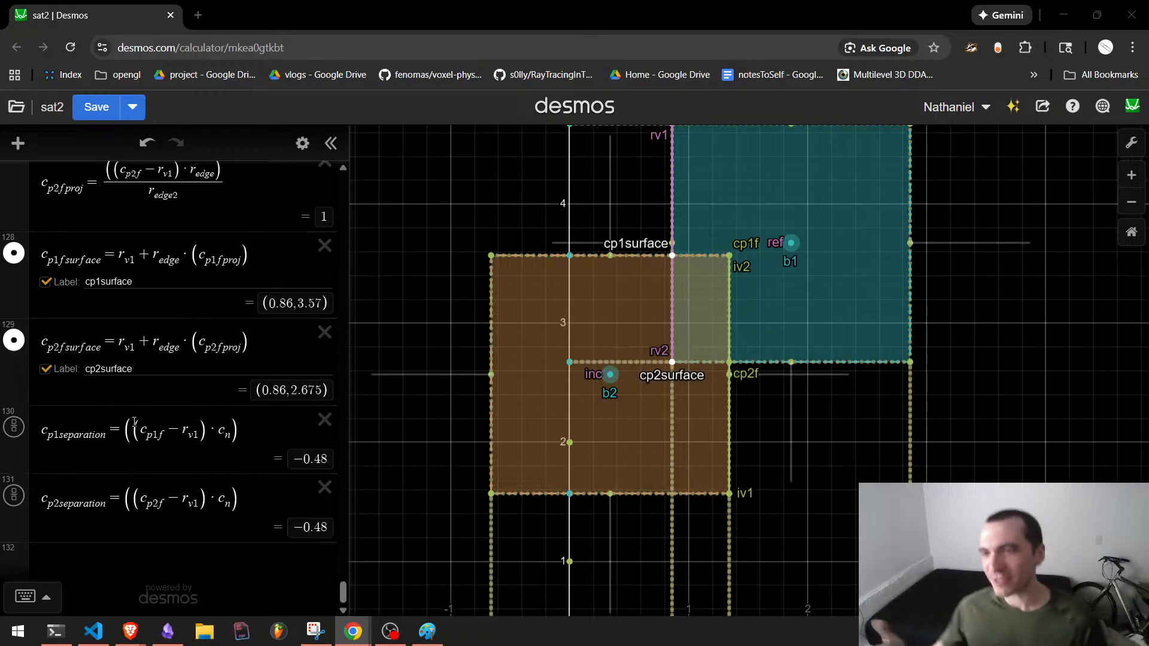
Move box b1 to about (1.55, 3.92) to test the surface points and separations along its lower edge.
scroll(957, 412, down, 1)
drag(957, 413, 924, 497)
drag(783, 357, 753, 335)
scroll(767, 429, down, 1)
drag(803, 559, 795, 480)
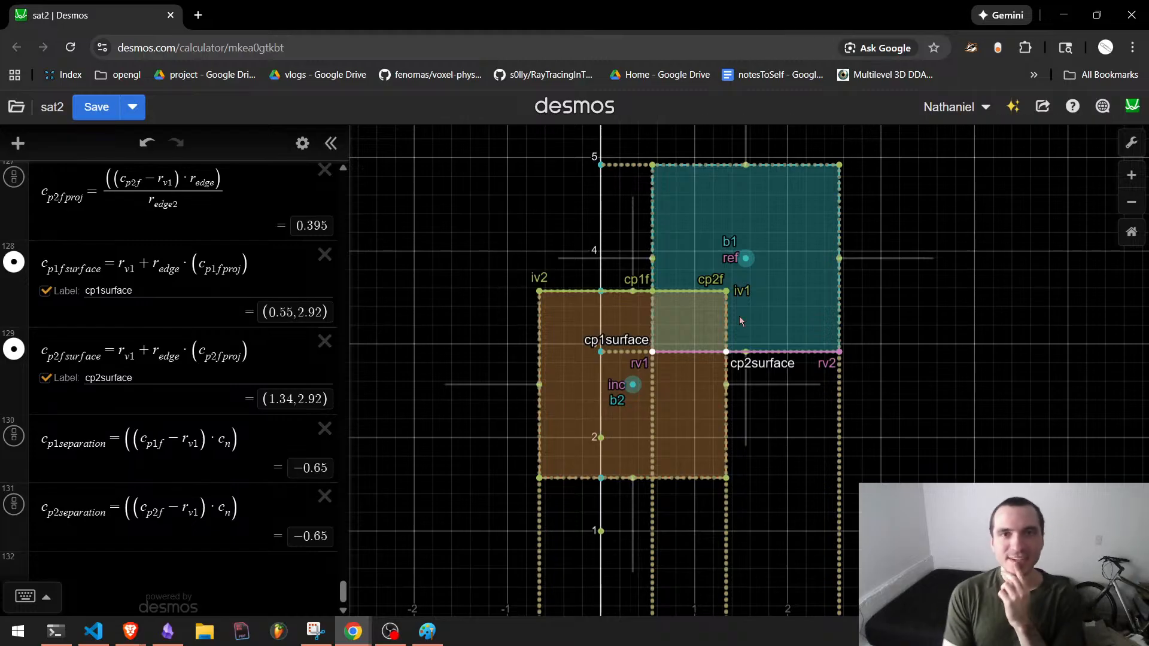
Set angle b_2a to 4.33, rotate b1 as well and move it onto b2's upper side to test the contact points.
scroll(34, 274, up, 20)
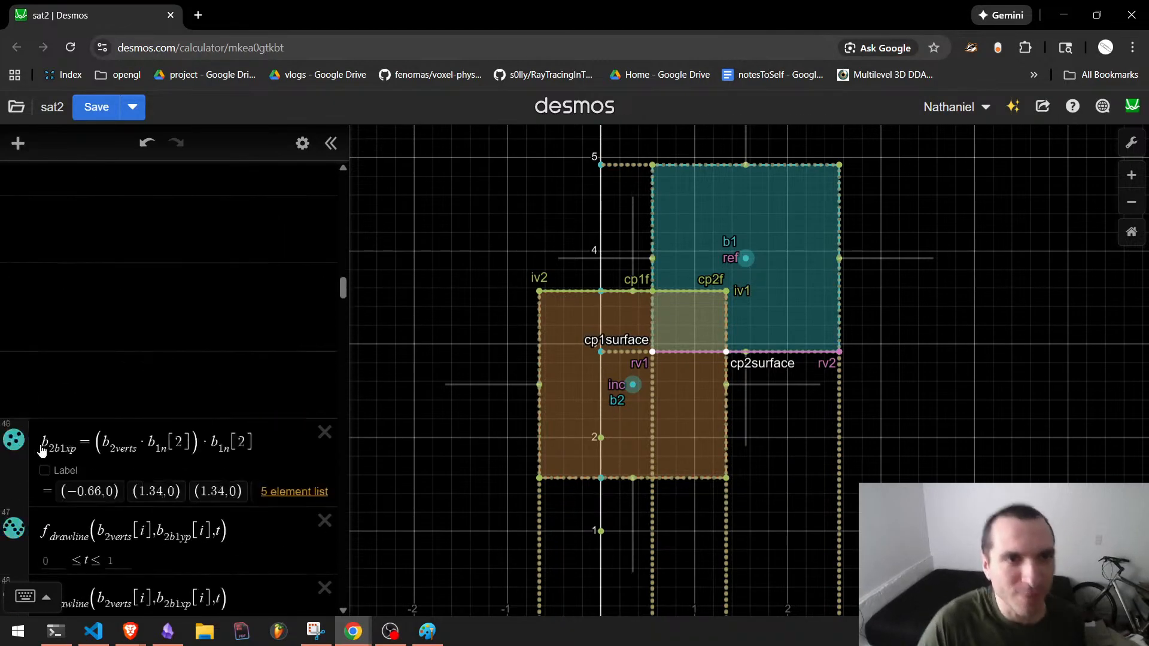
scroll(42, 450, up, 15)
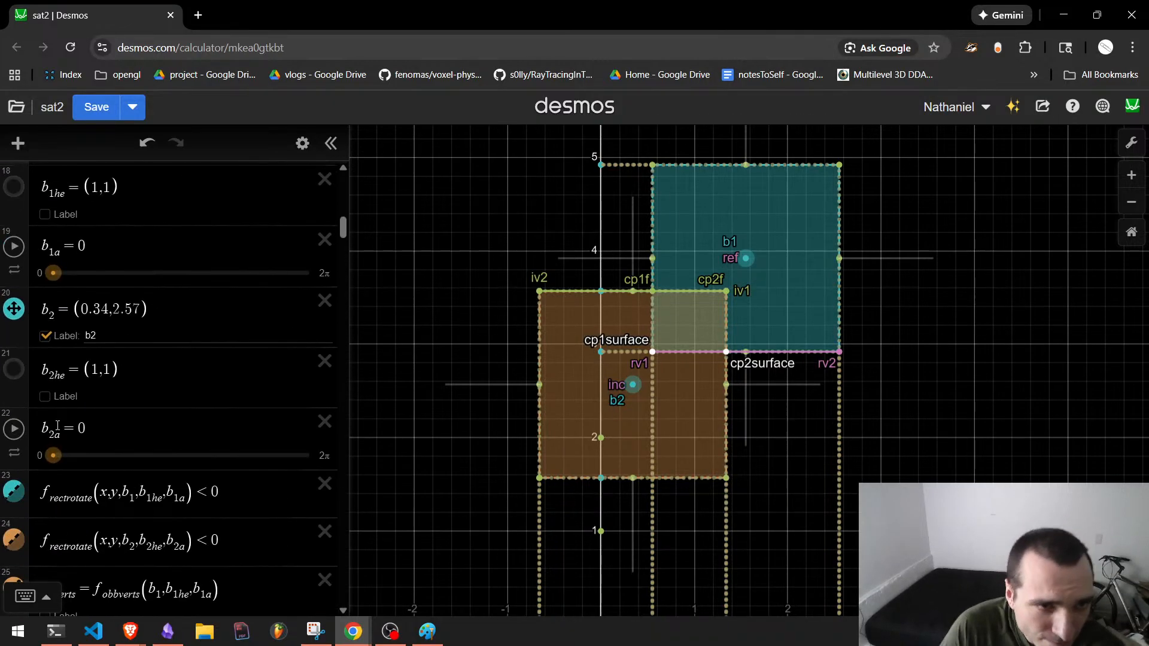
drag(67, 457, 230, 458)
drag(53, 272, 160, 275)
drag(752, 253, 573, 368)
drag(506, 351, 647, 268)
Reset the angles b_1a and b_2a to 0 and move box b1 to about (1.75, 3.41), overlapping b2's upper right corner.
drag(136, 284, 50, 277)
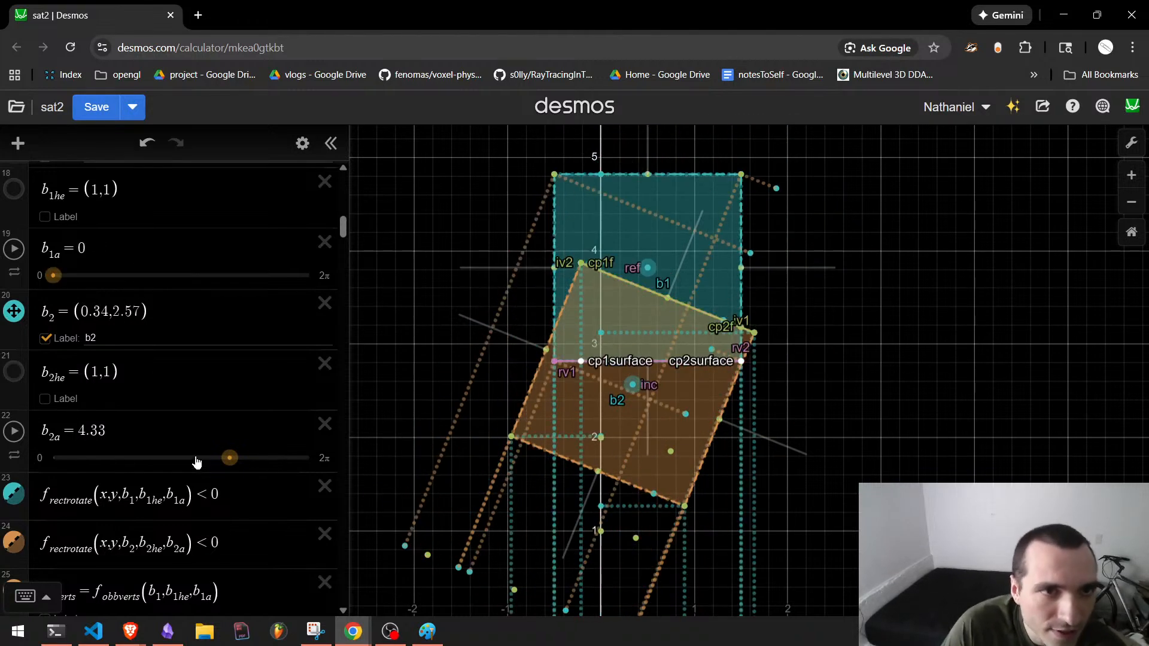
drag(230, 457, 51, 458)
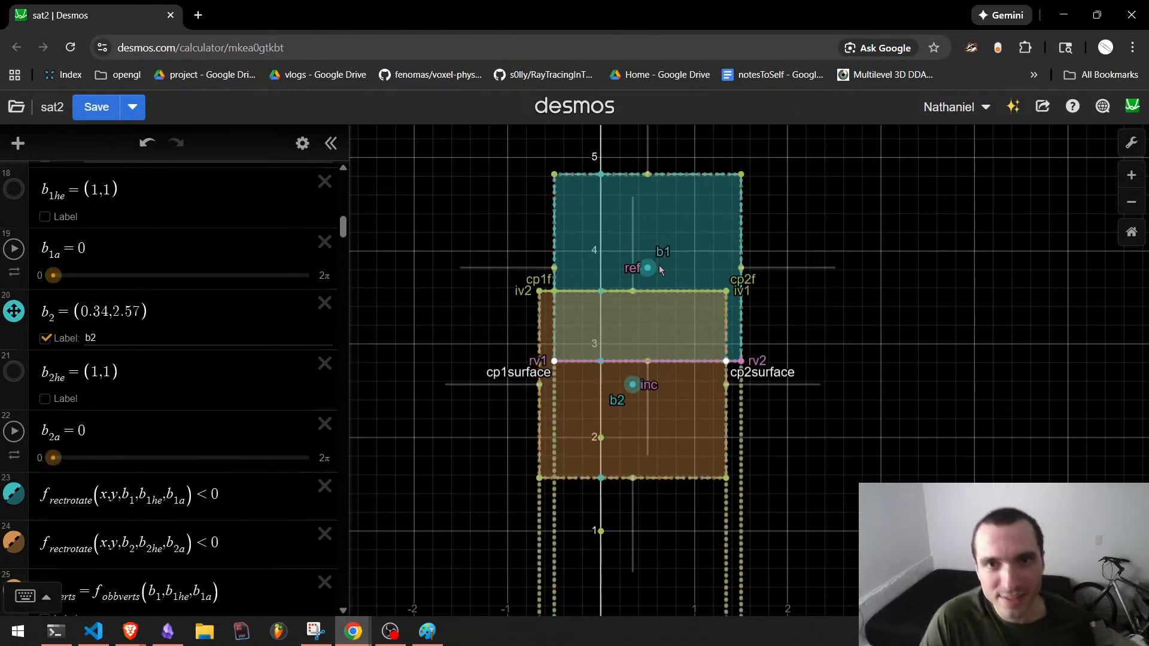
drag(660, 270, 767, 316)
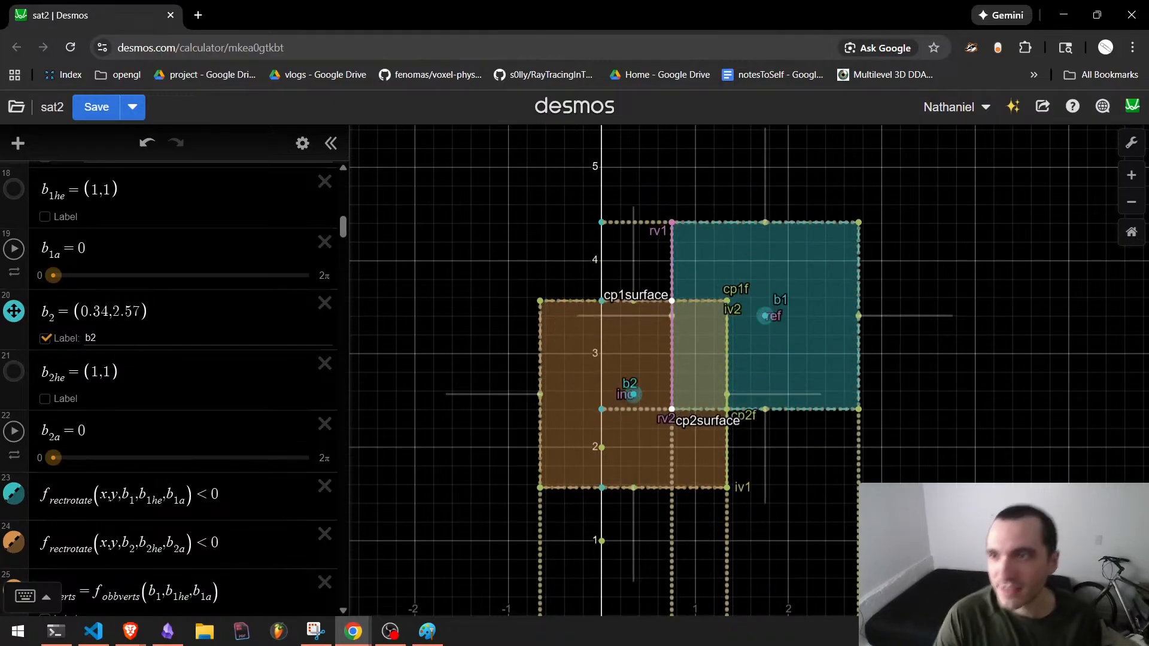